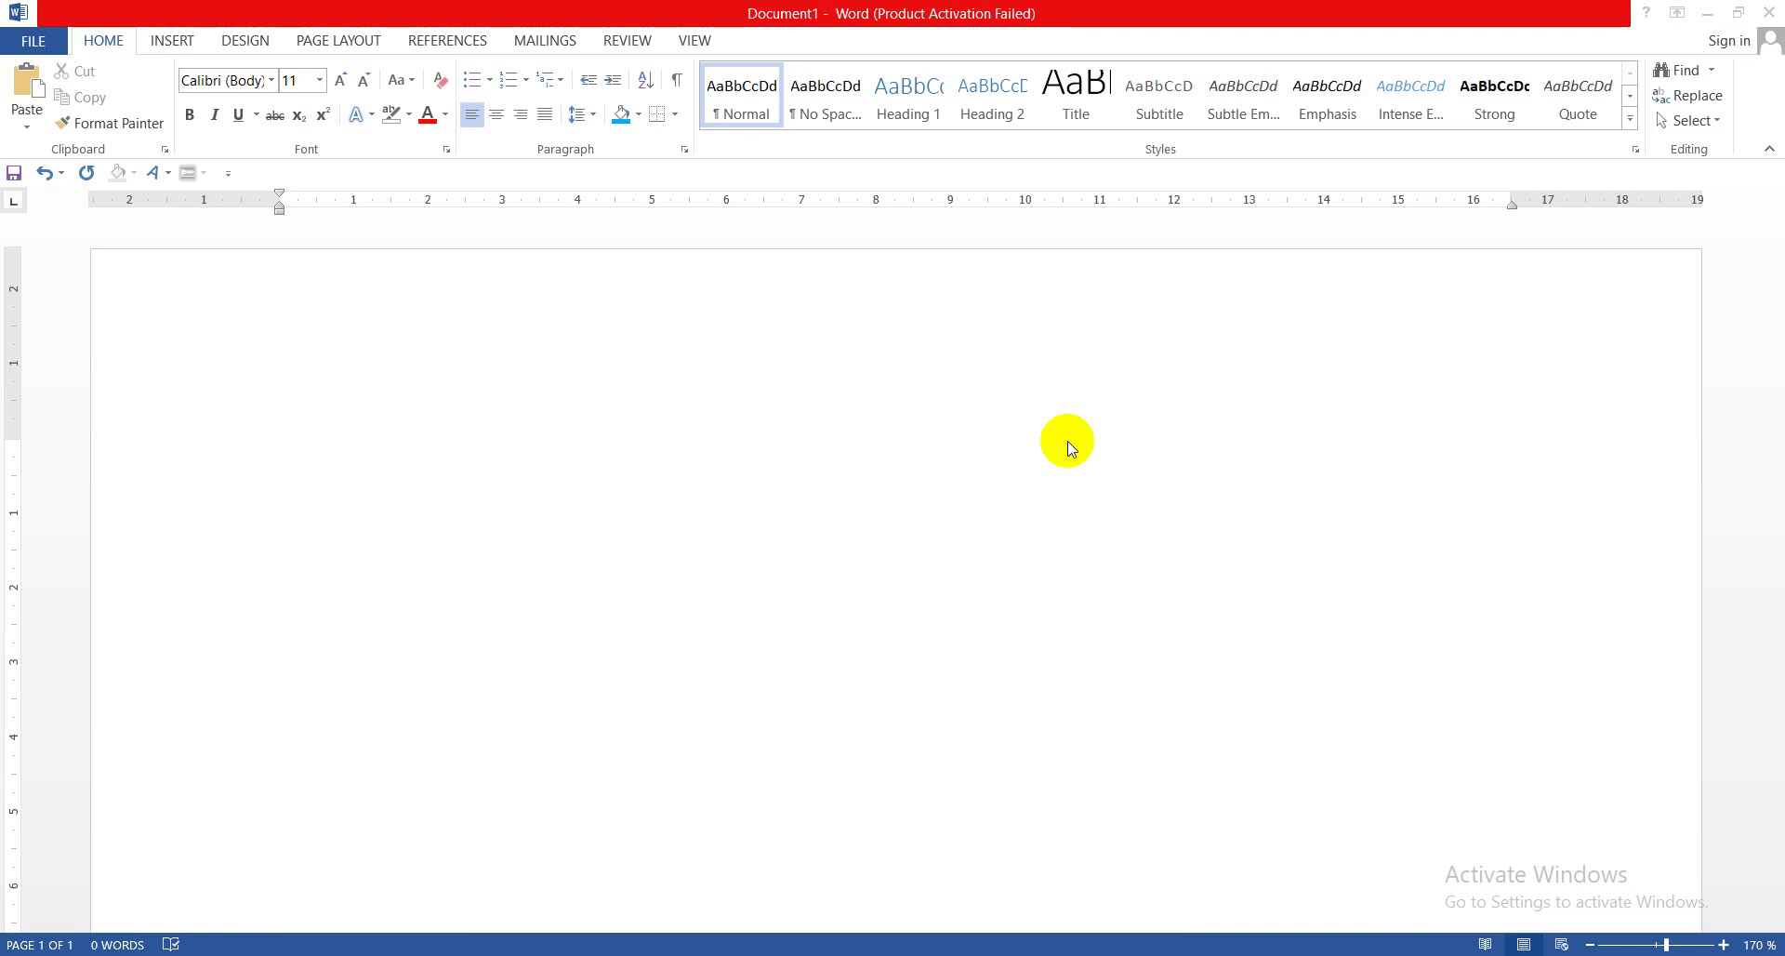
Type the applicant's name as the first line of the blank page
key("XF86AudioRaiseVolume")
left_click(291, 454)
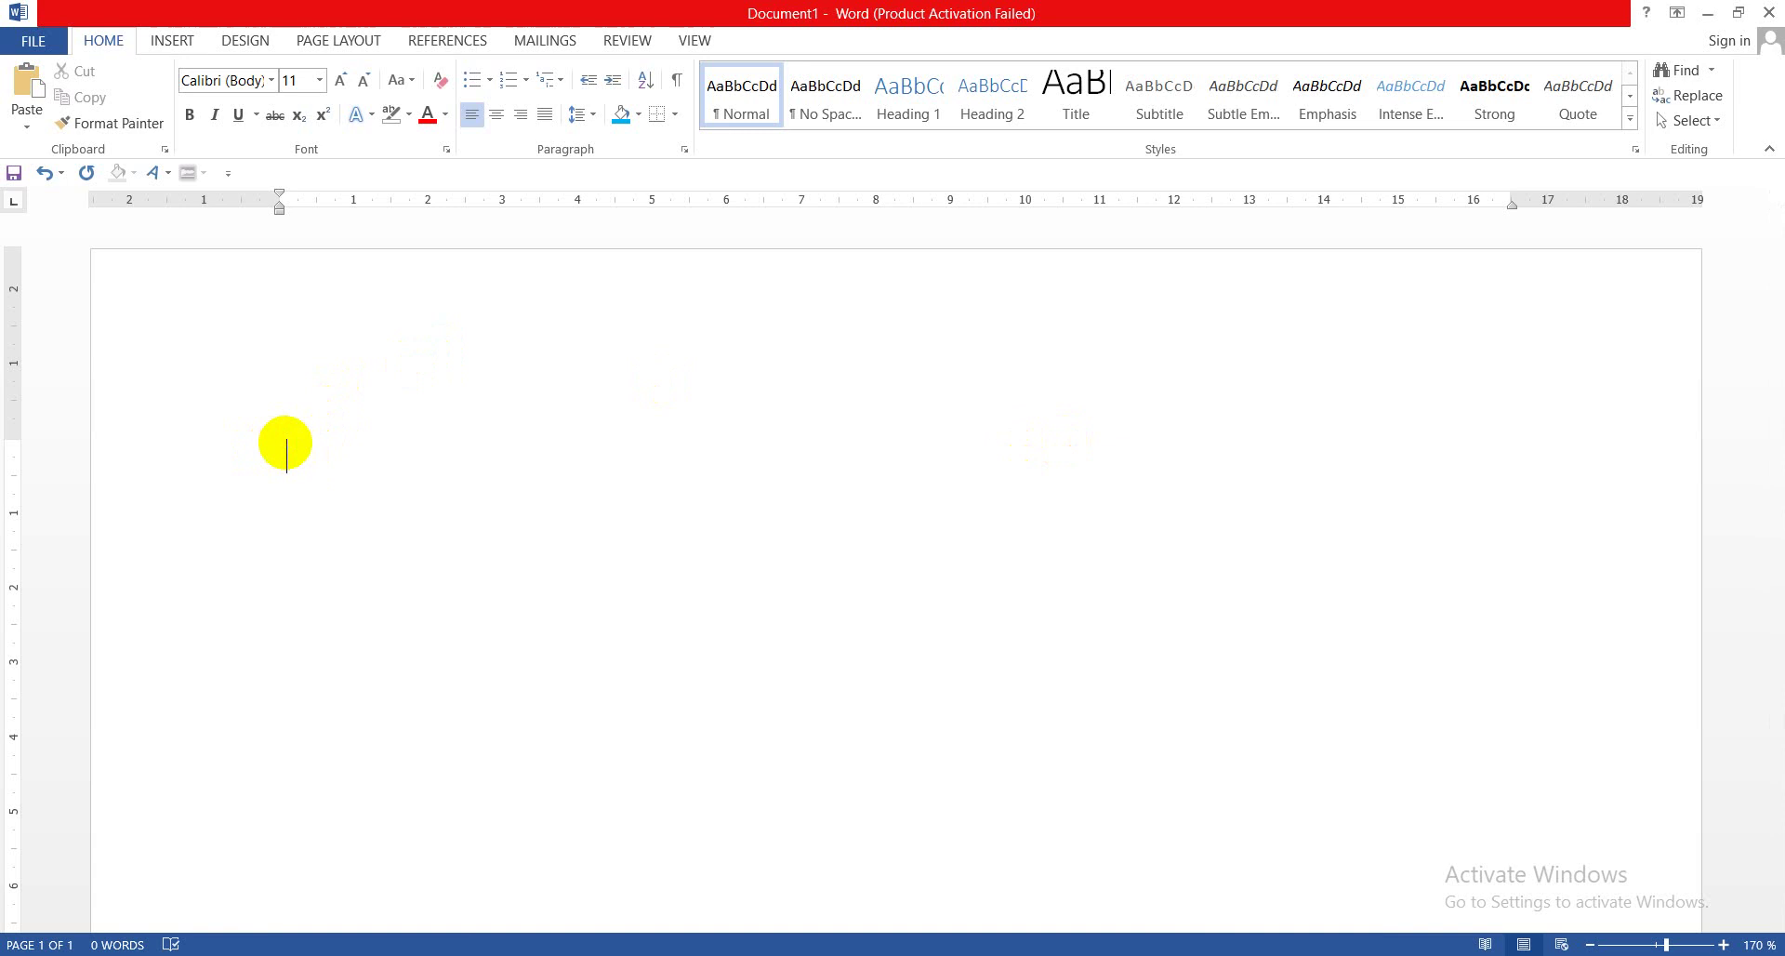
type("A")
type("hem")
key("BackSpace")
key("BackSpace")
type("med")
key("Return")
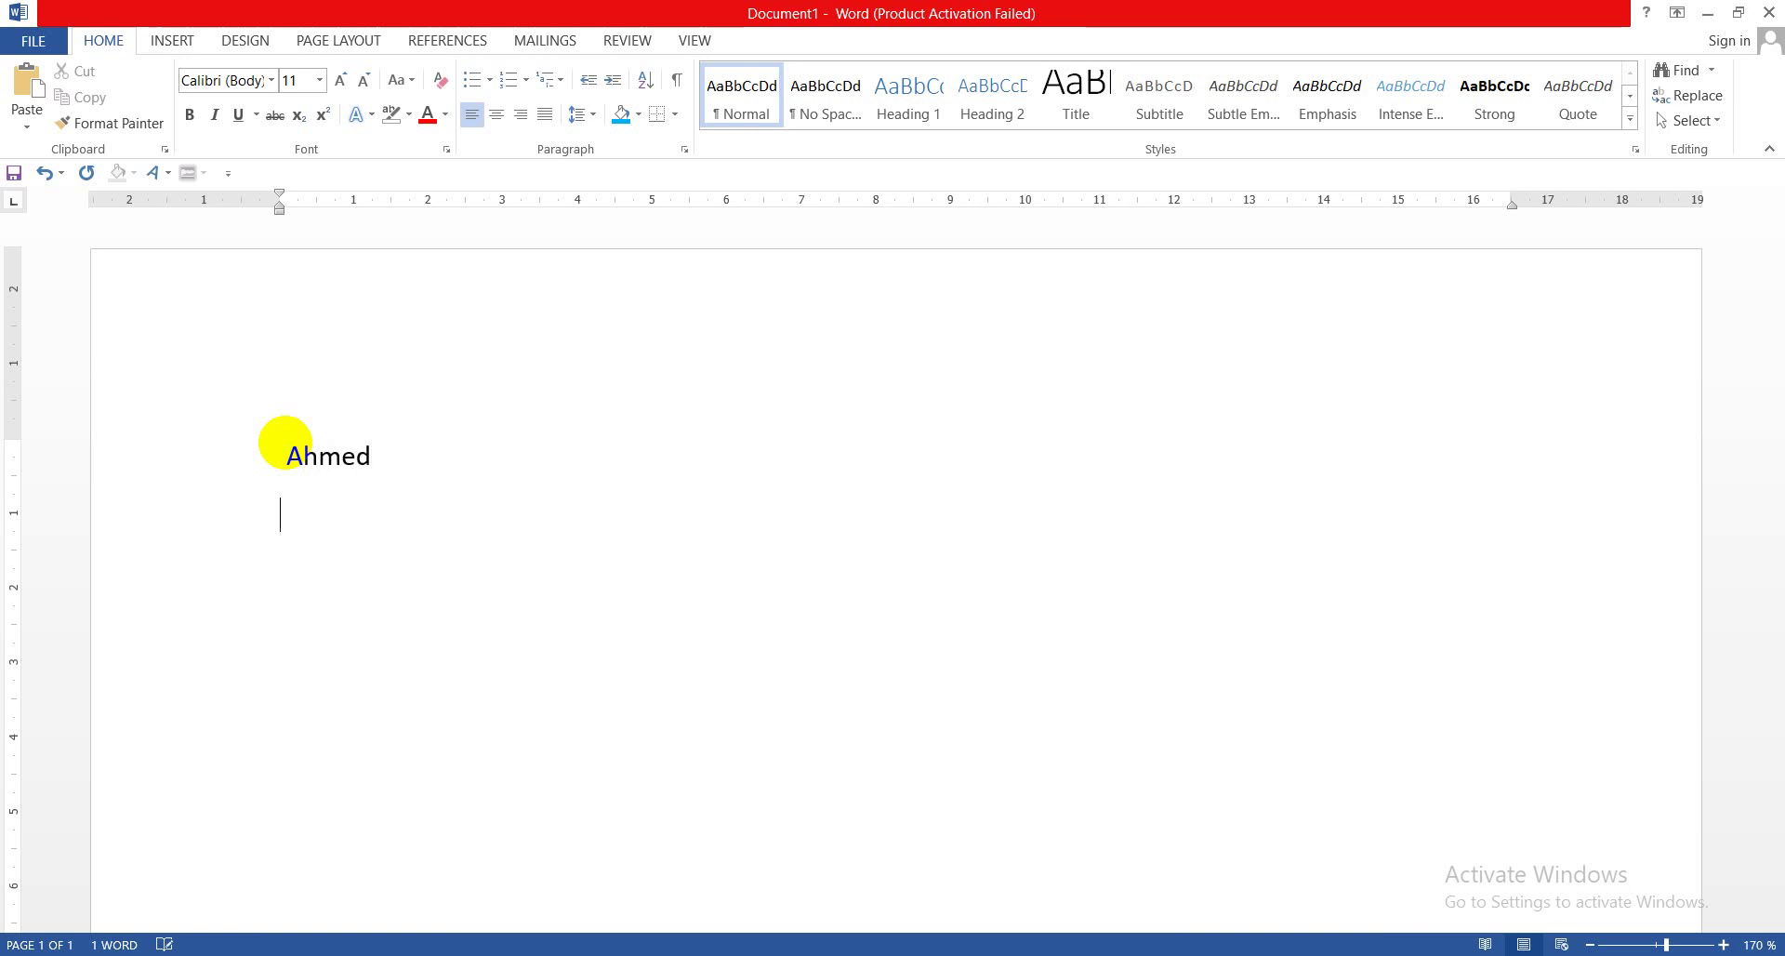
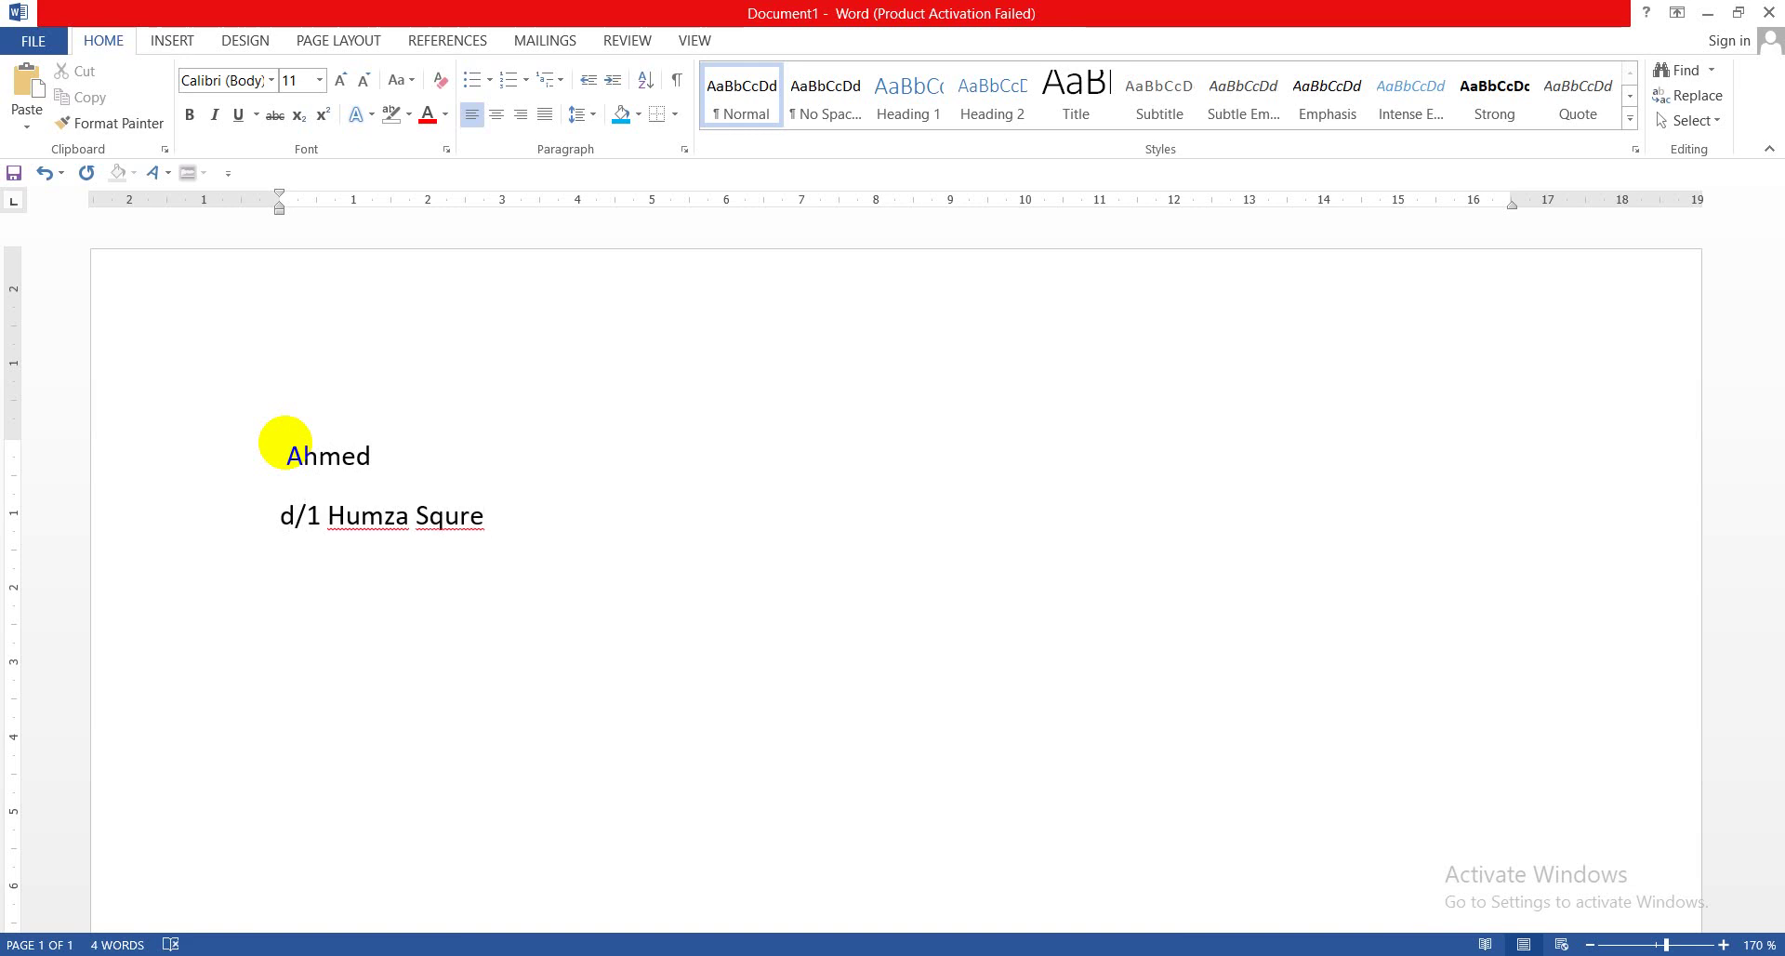
Add the street address and city on separate lines below the name
type(" gUL")
type("SHEN")
key("BackSpace")
key("BackSpace")
key("BackSpace")
key("BackSpace")
key("BackSpace")
key("BackSpace")
key("BackSpace")
type("g")
key("BackSpace")
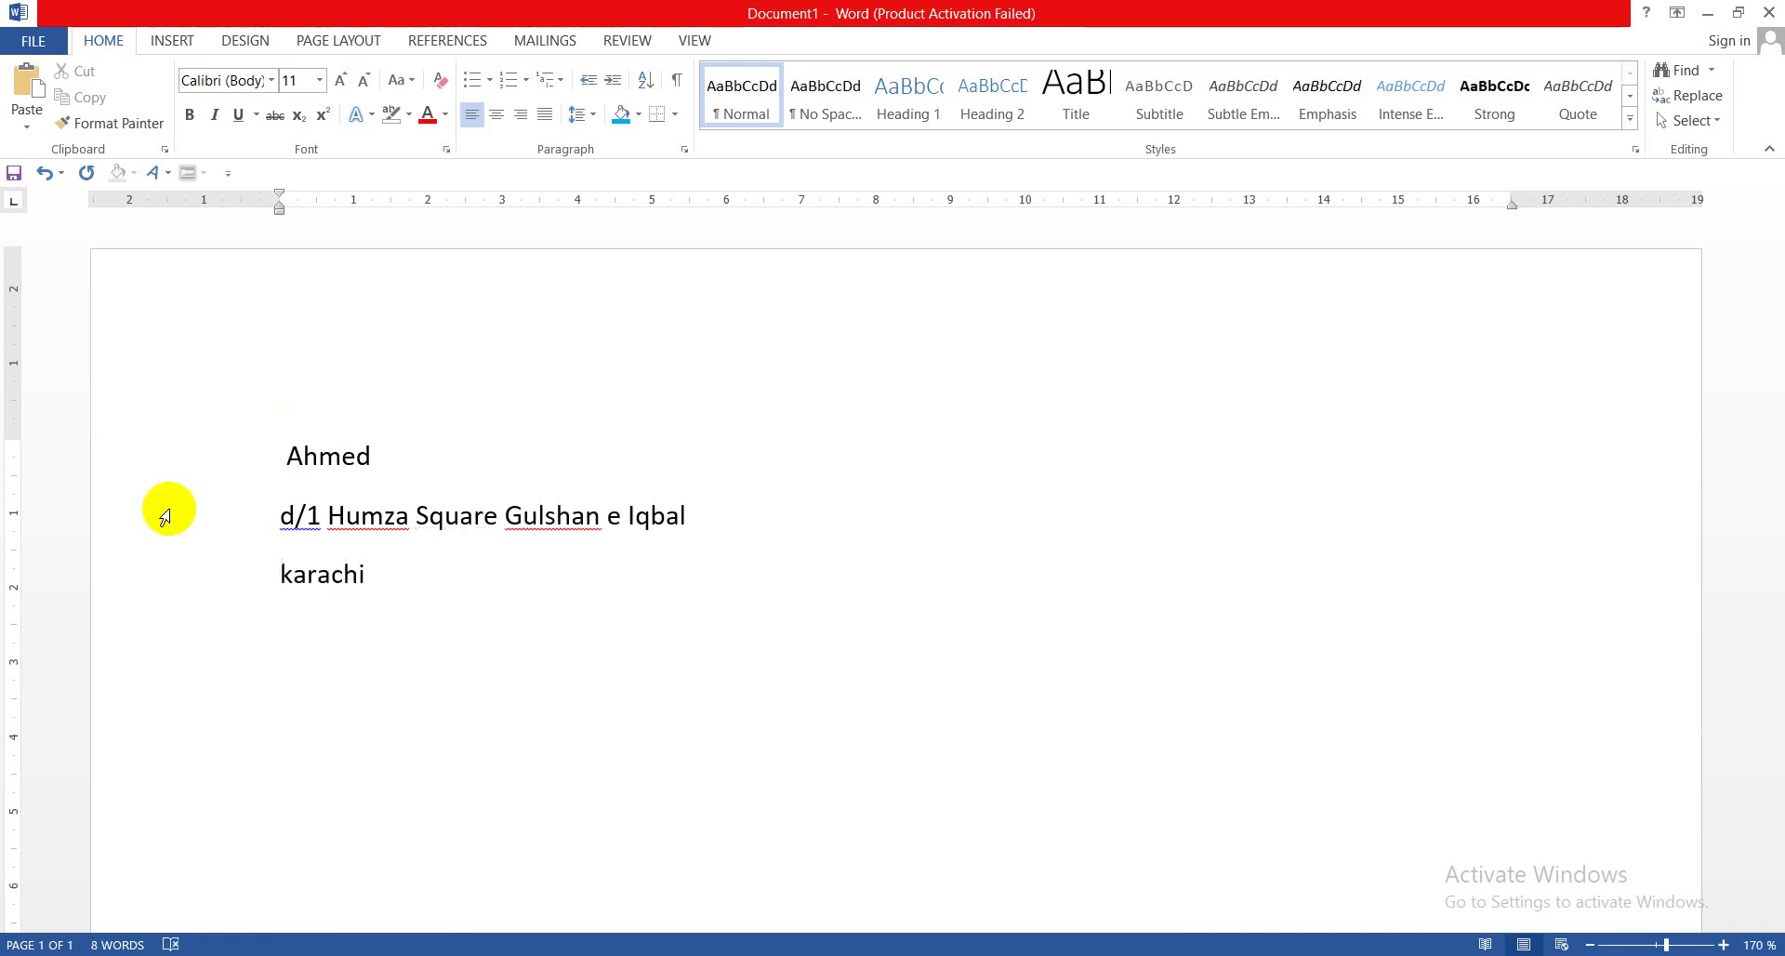
key("Return")
type("t")
key("BackSpace")
Add a 'Cell :' line with the phone number and the personal website address, auto-linked by Word
type("C")
type("ell ")
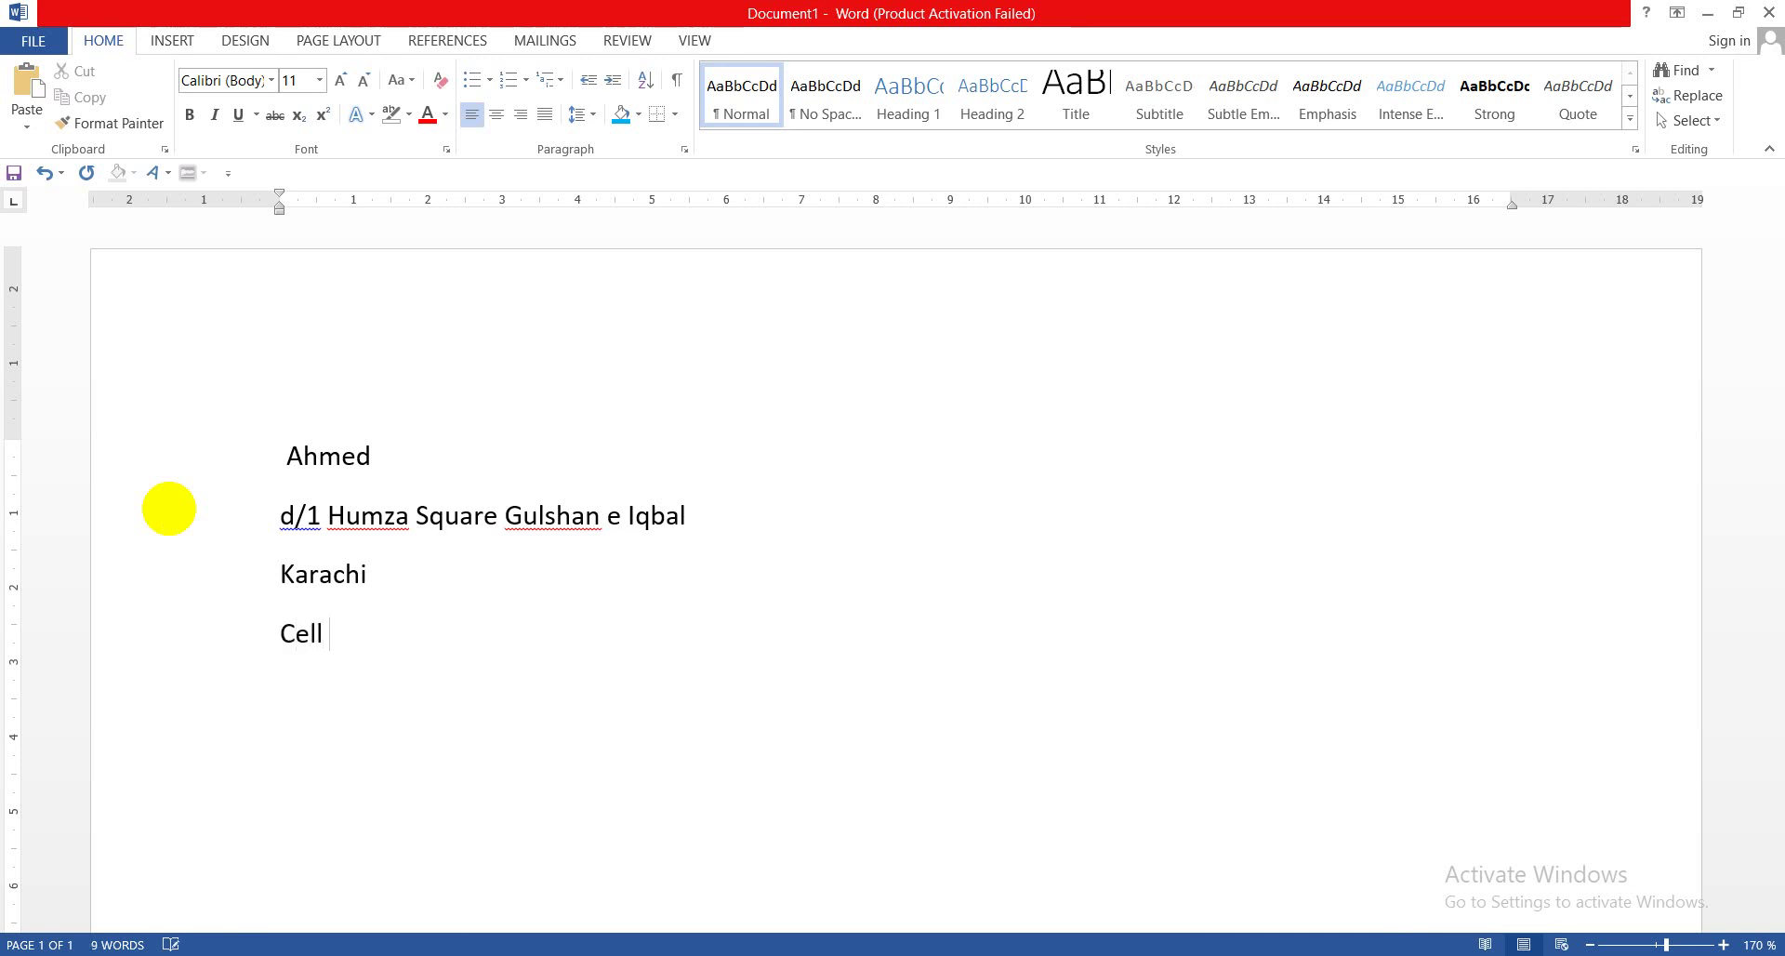
type(": ")
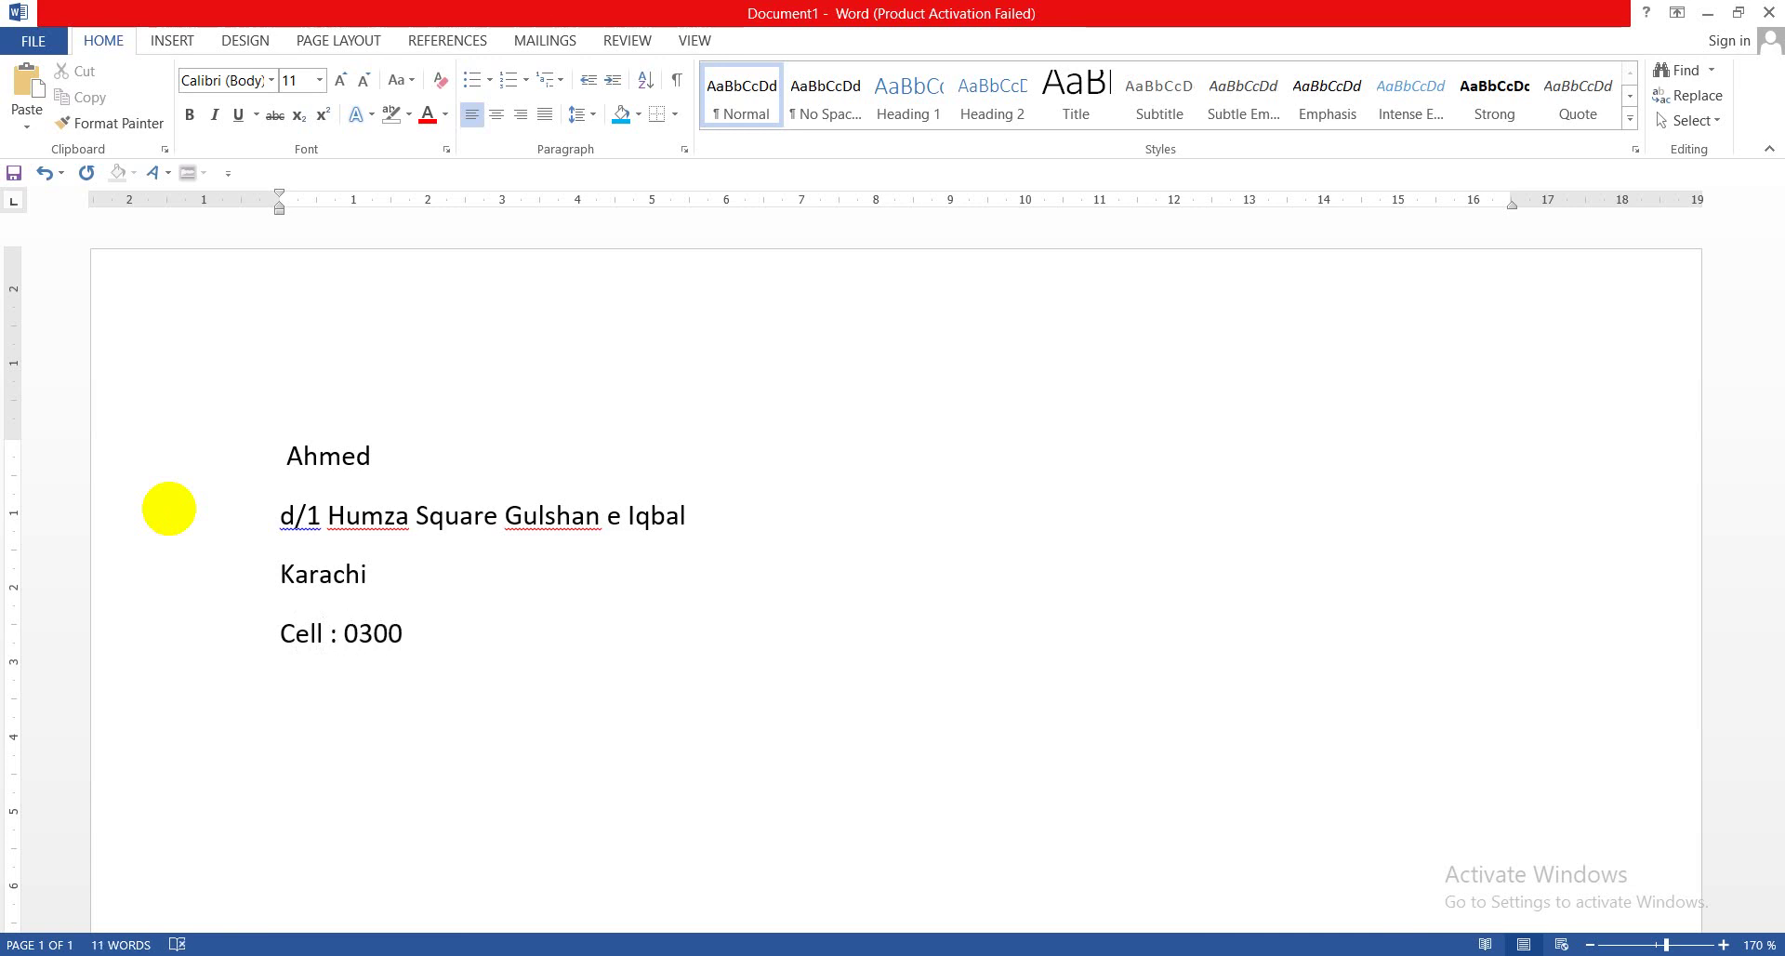
type("87")
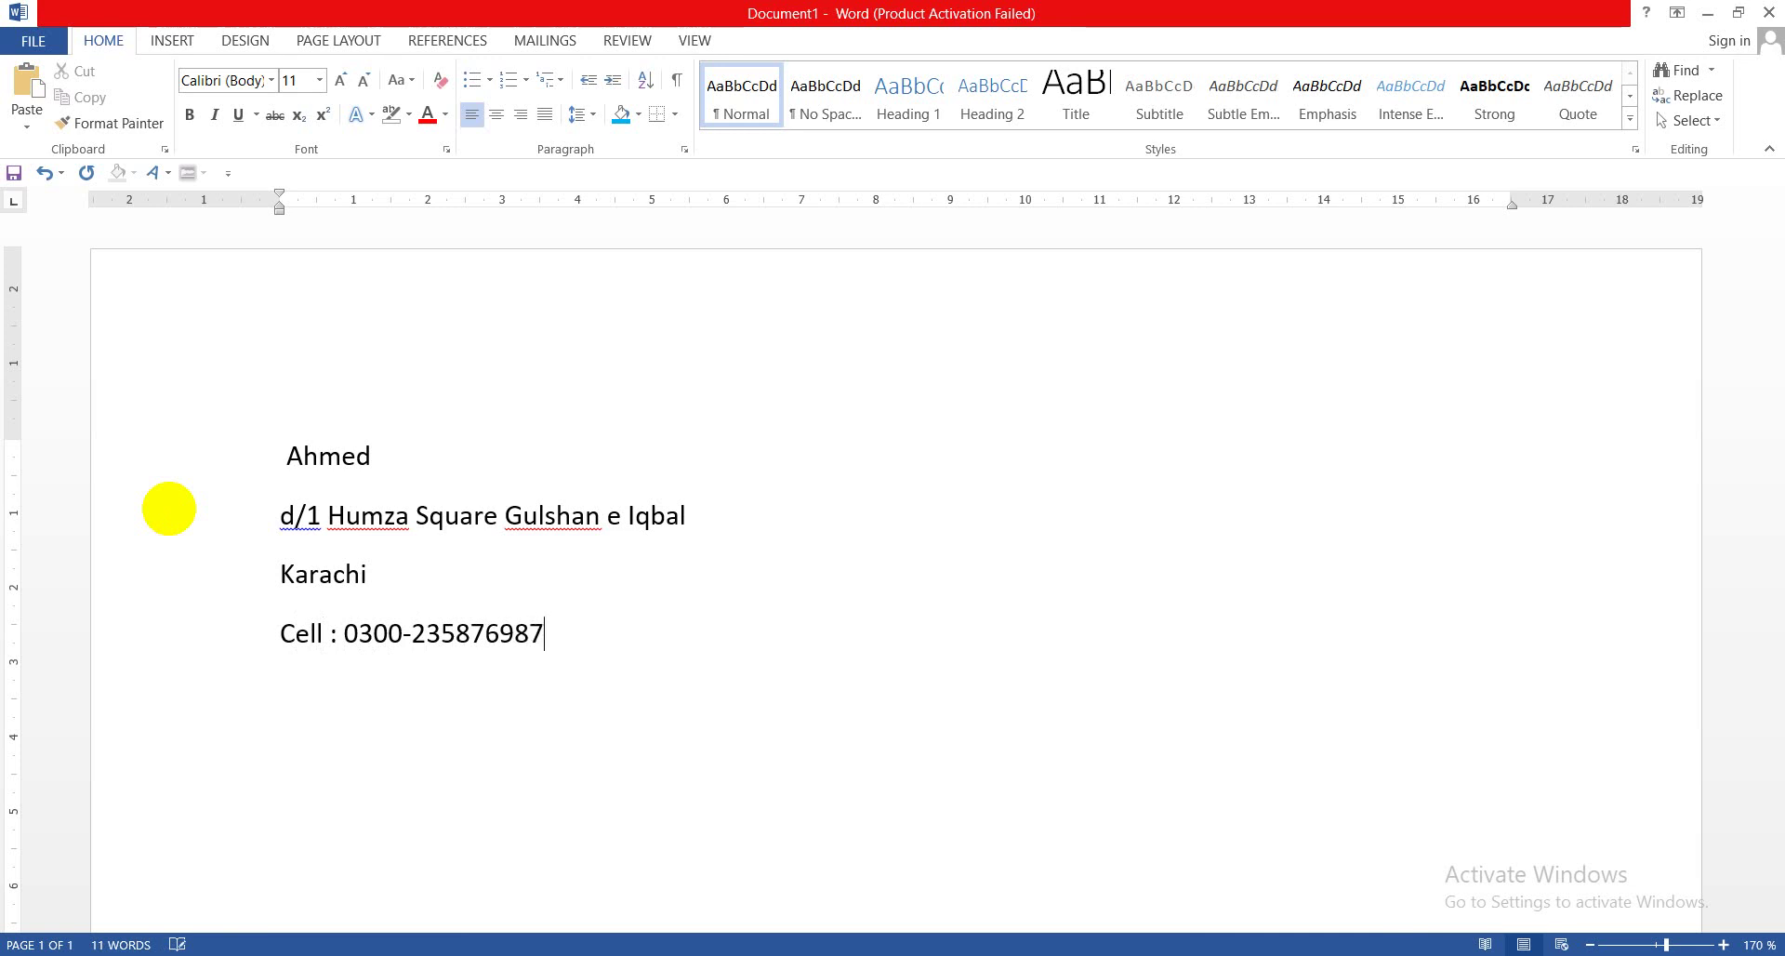
key("BackSpace")
key("BackSpace")
key("Return")
type("www.")
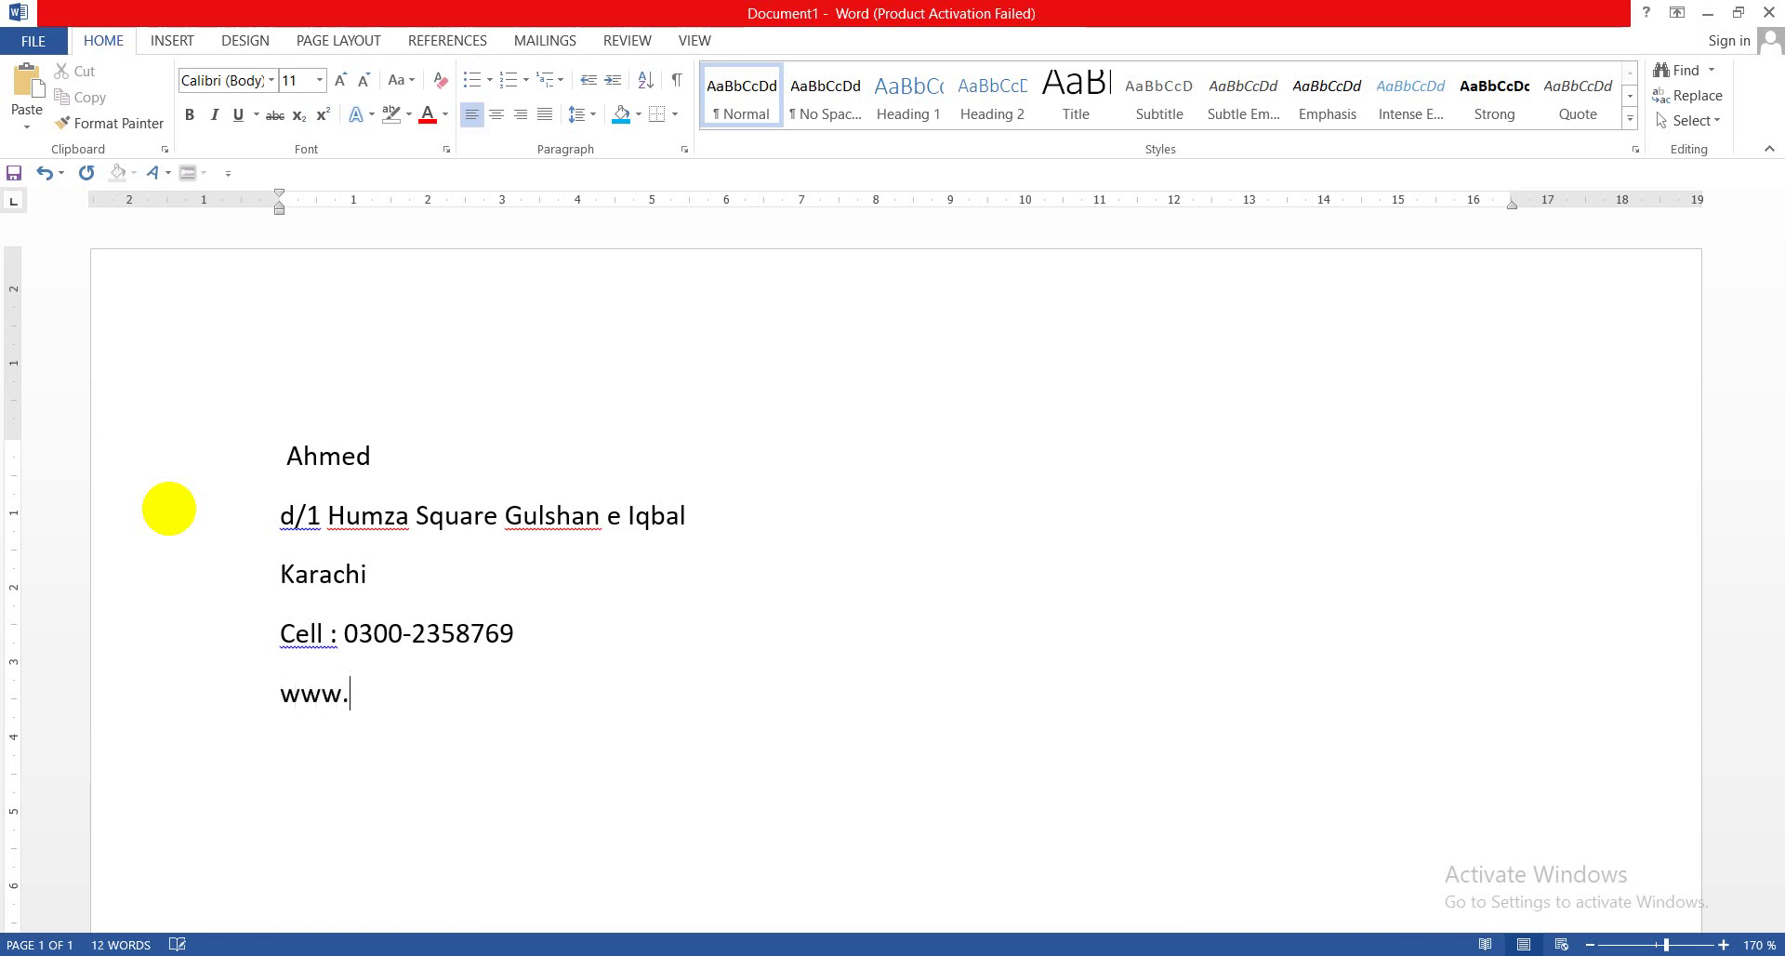
type("ahmed")
type("desi")
type("gner")
type(".")
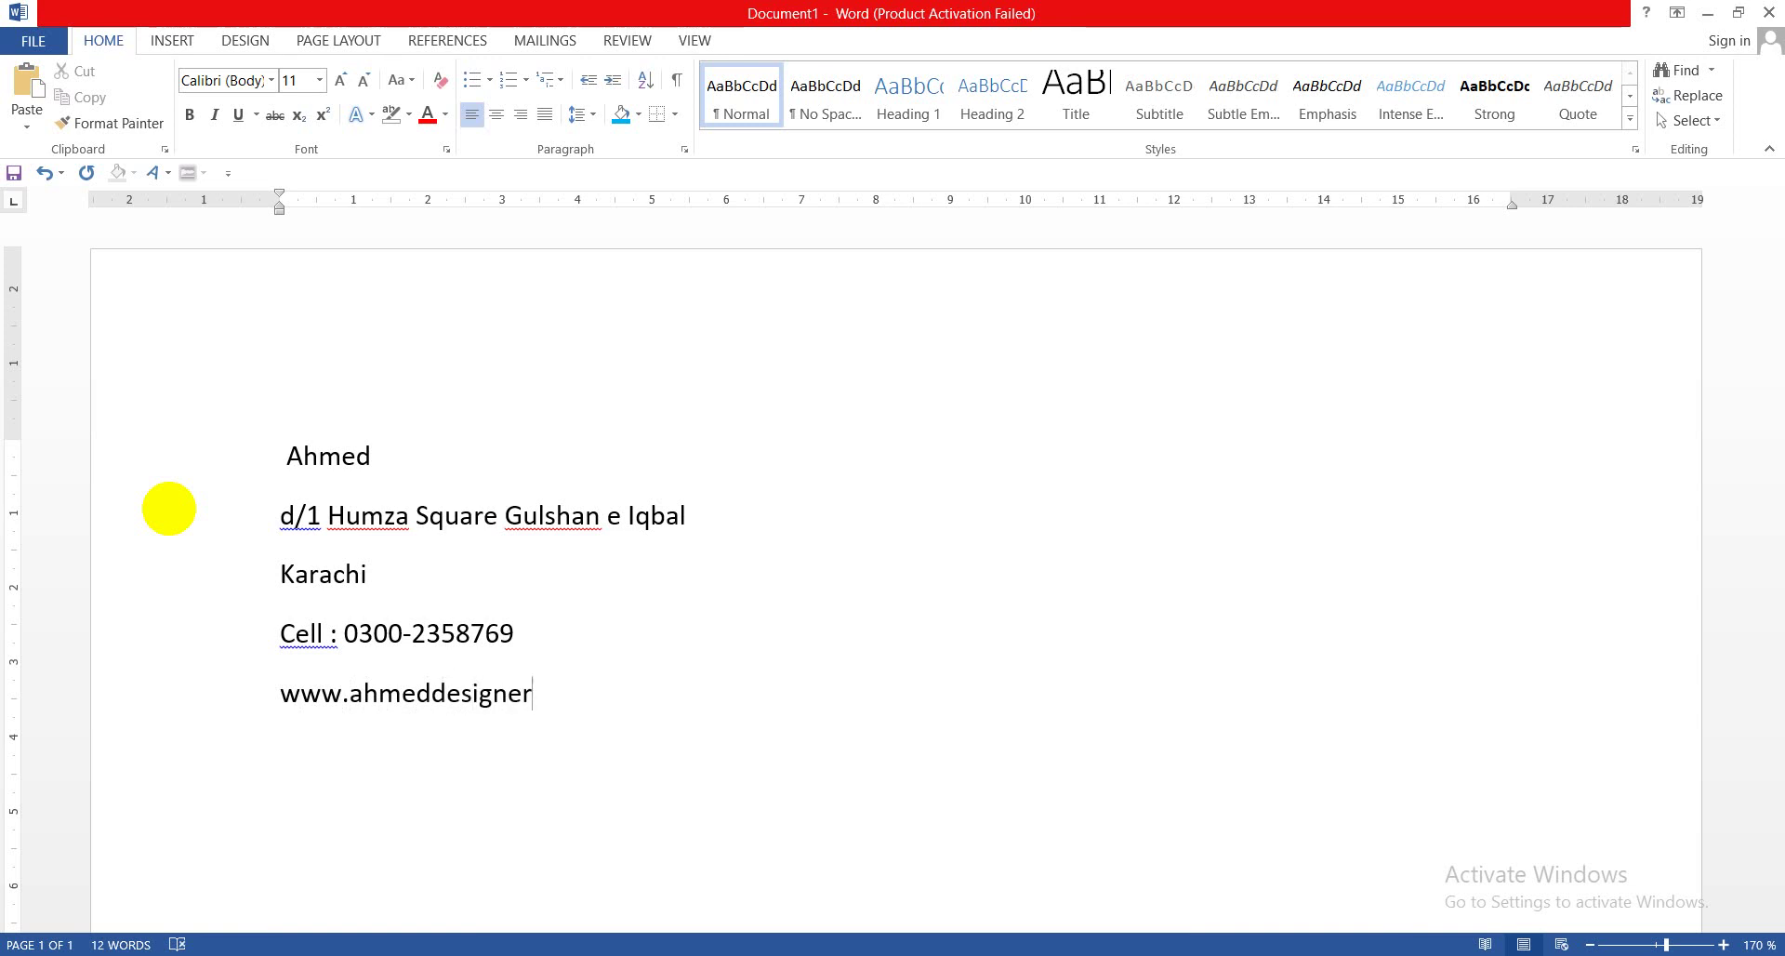
type("com")
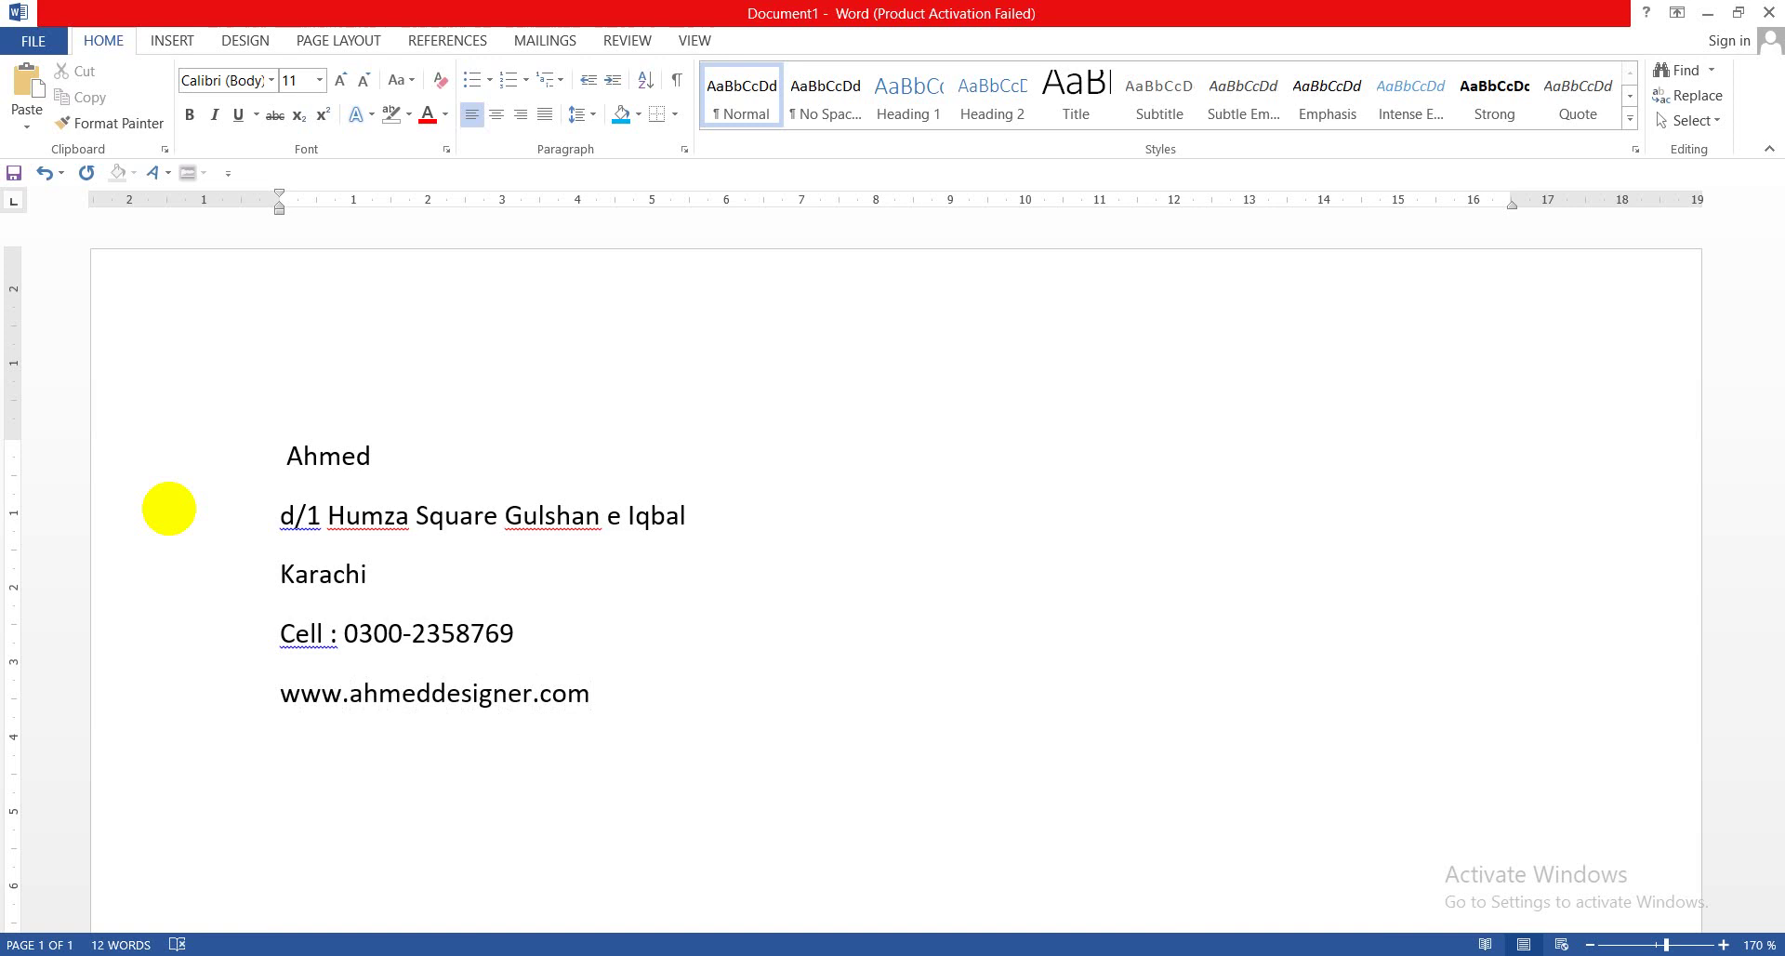
key("Return")
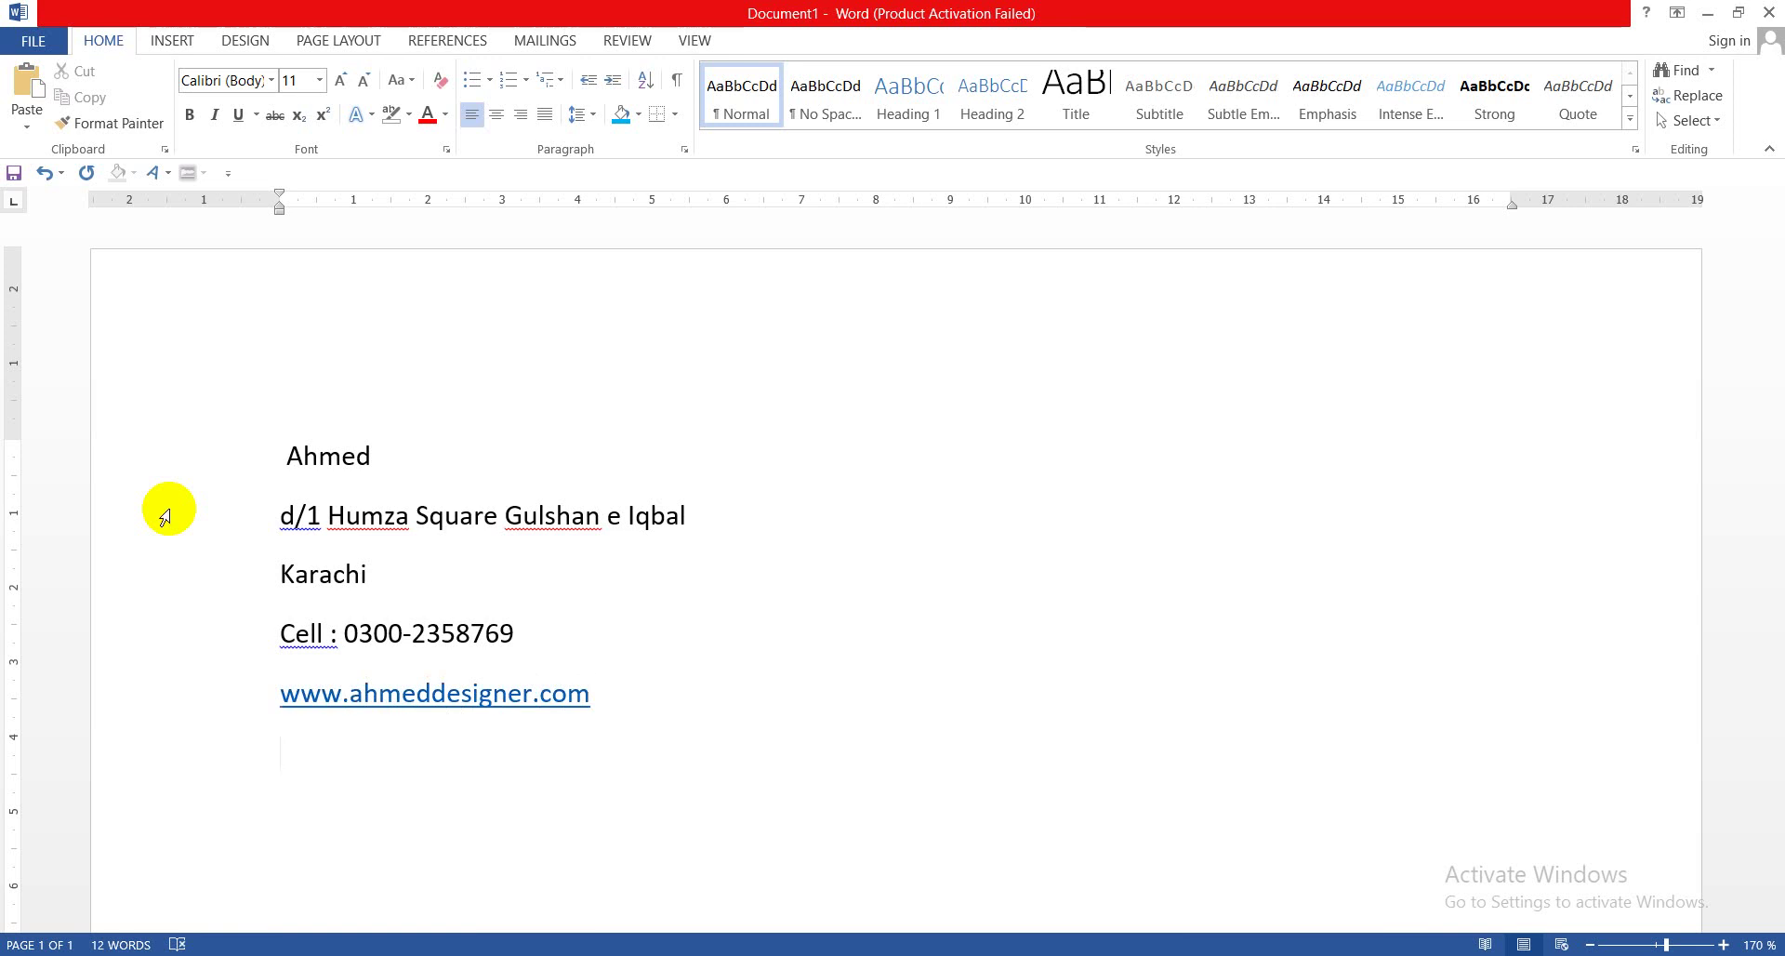
Type the Objective heading, paste the career objective paragraph beneath it, and zoom in
type("O")
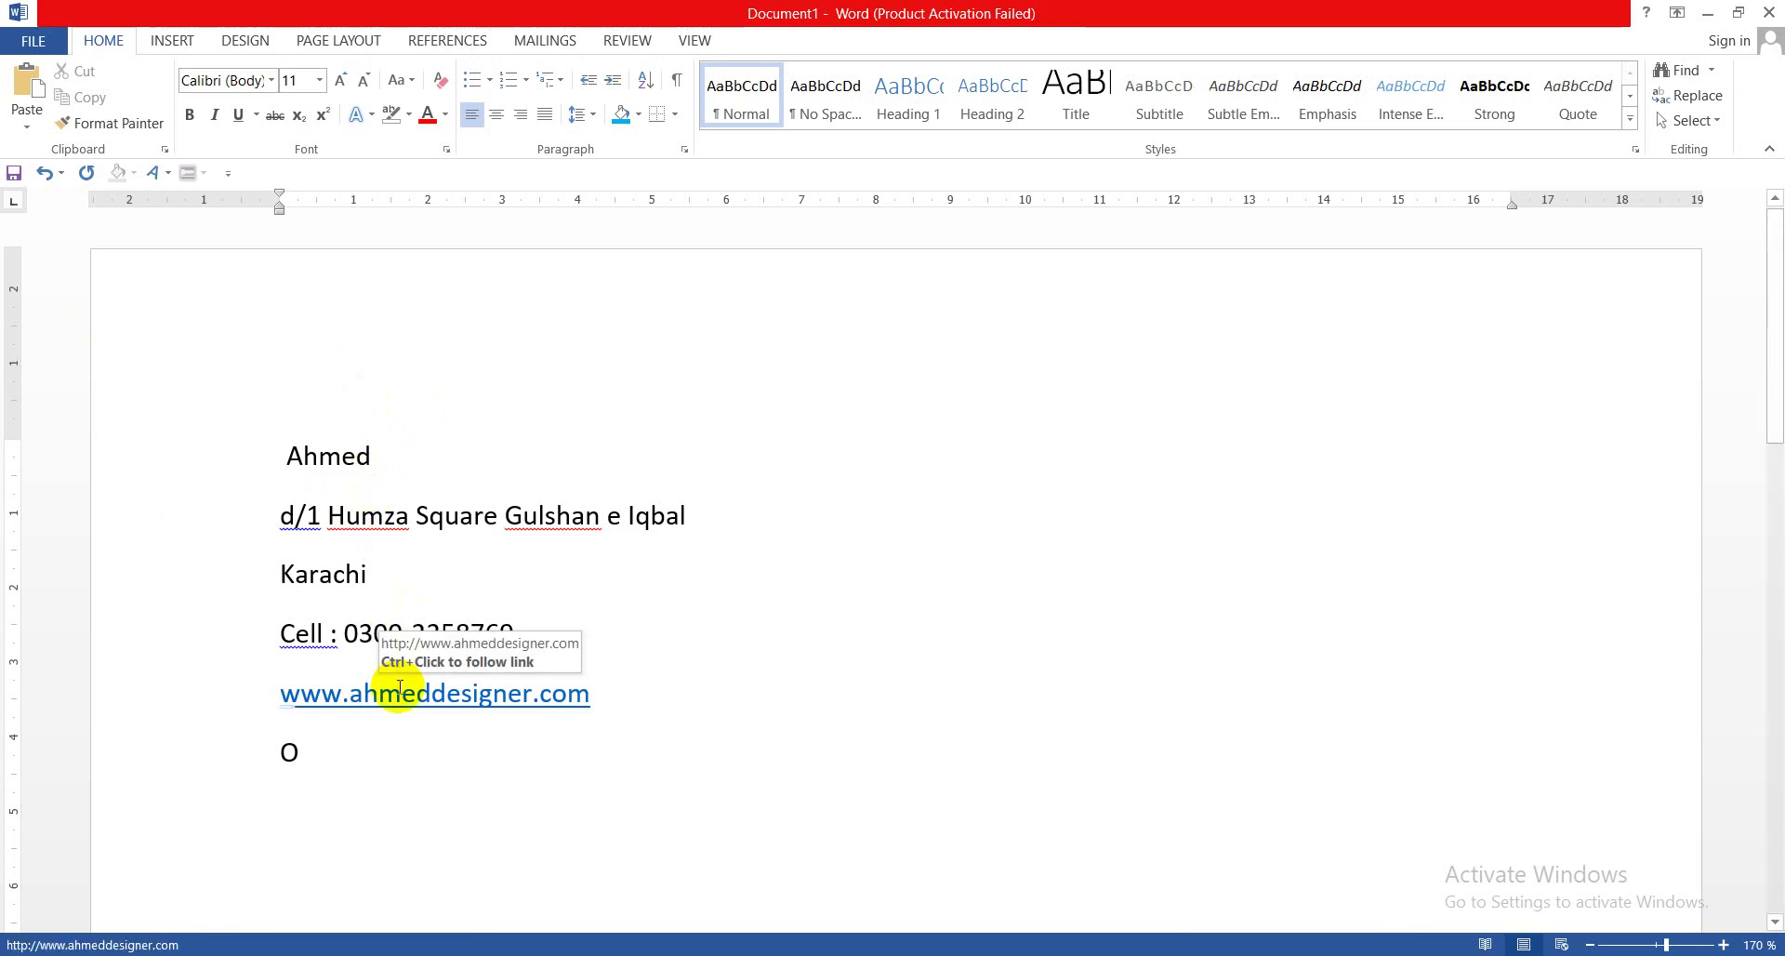
type("b")
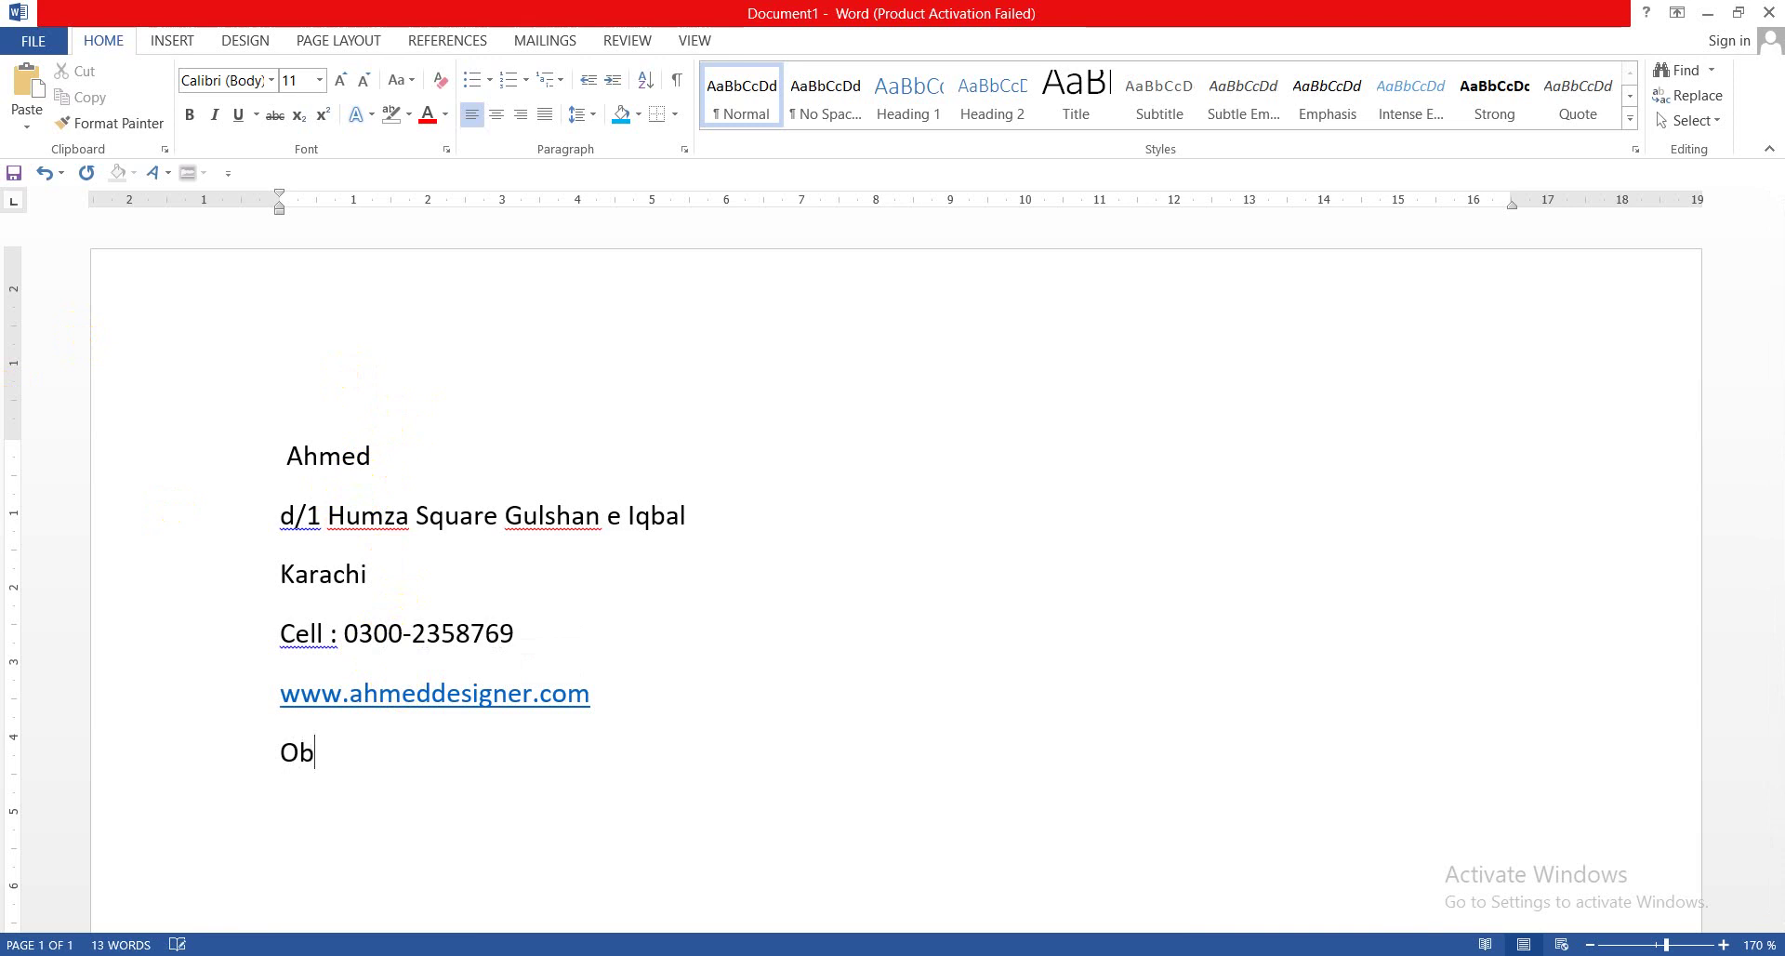
type("je")
type("ctive")
key("Return")
left_click(1723, 944)
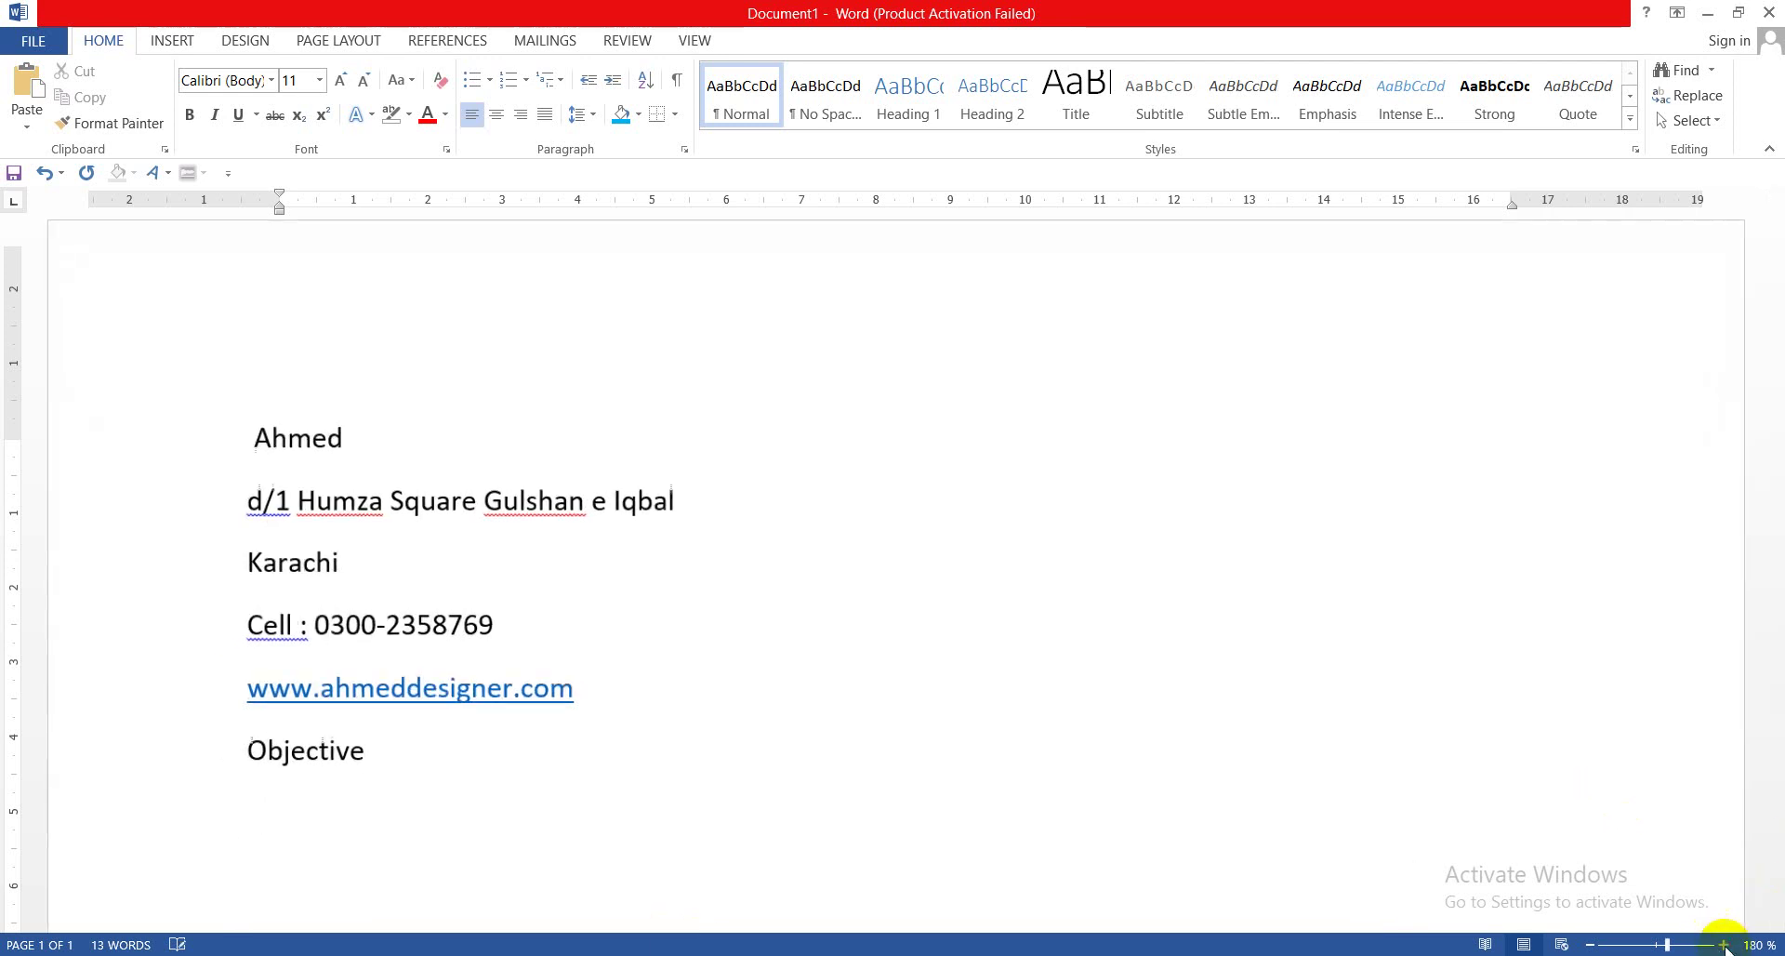
left_click(1724, 945)
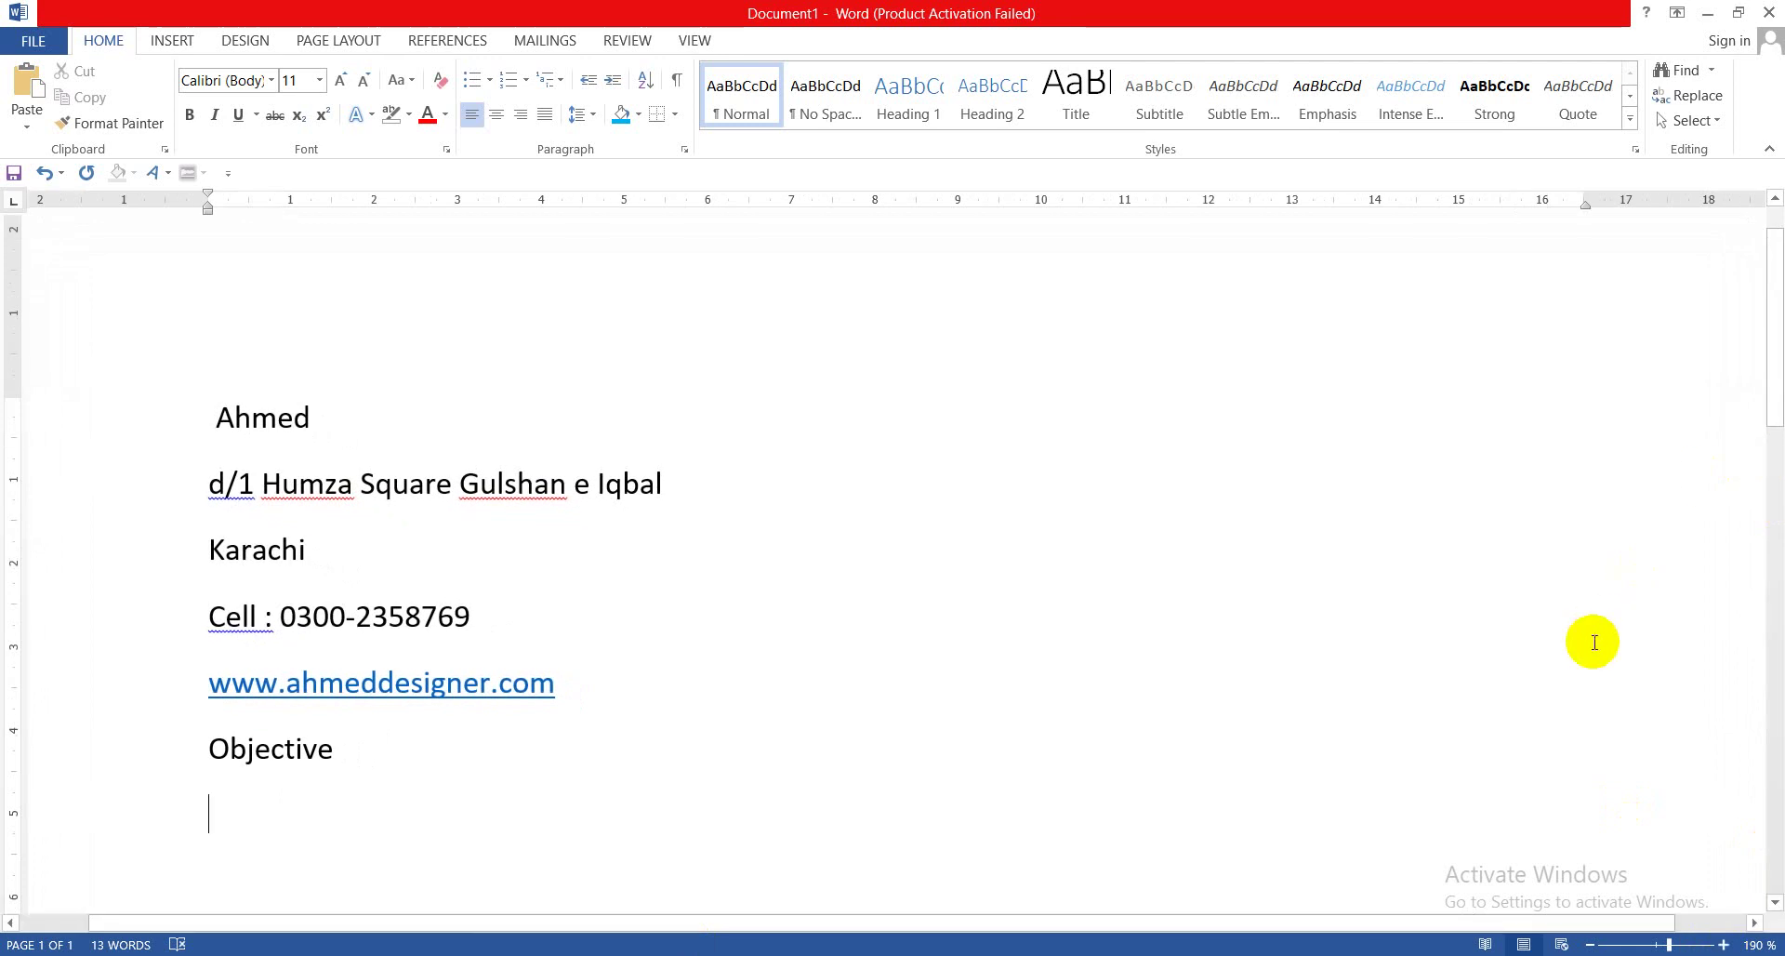
type("To achieve a sound position in the corporate world and work enthusiastically with a team to achieve the goals of the organization.")
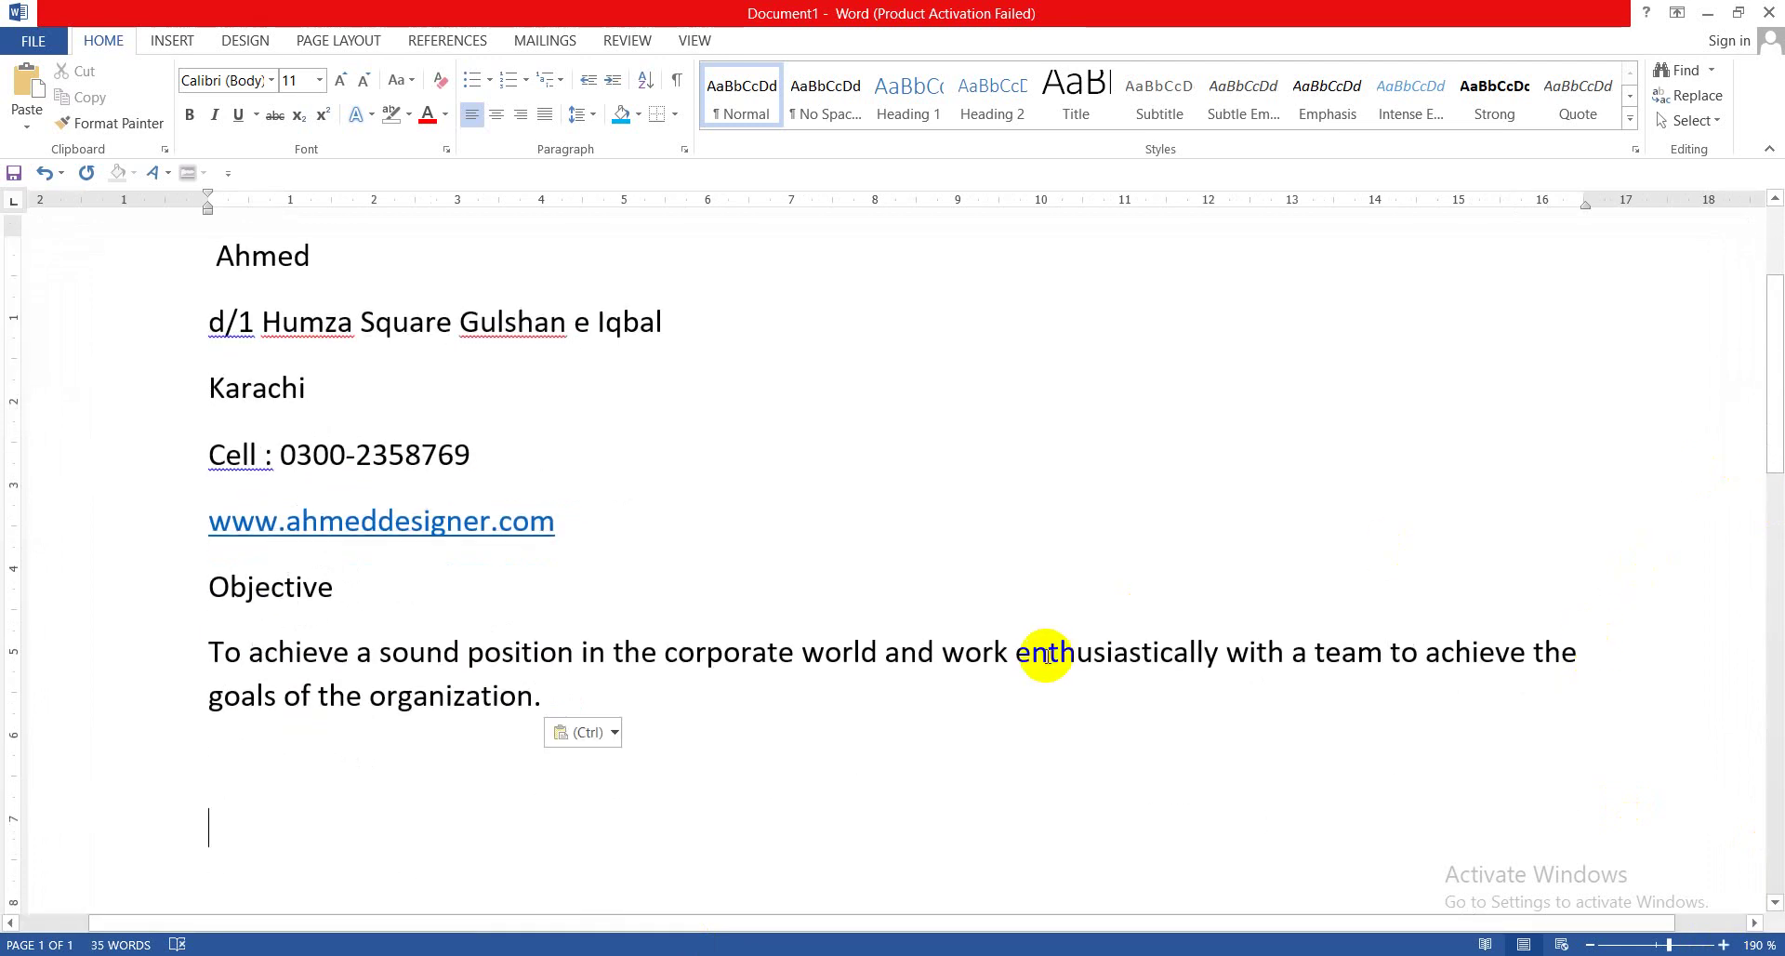
left_click(554, 713)
left_click(1723, 944)
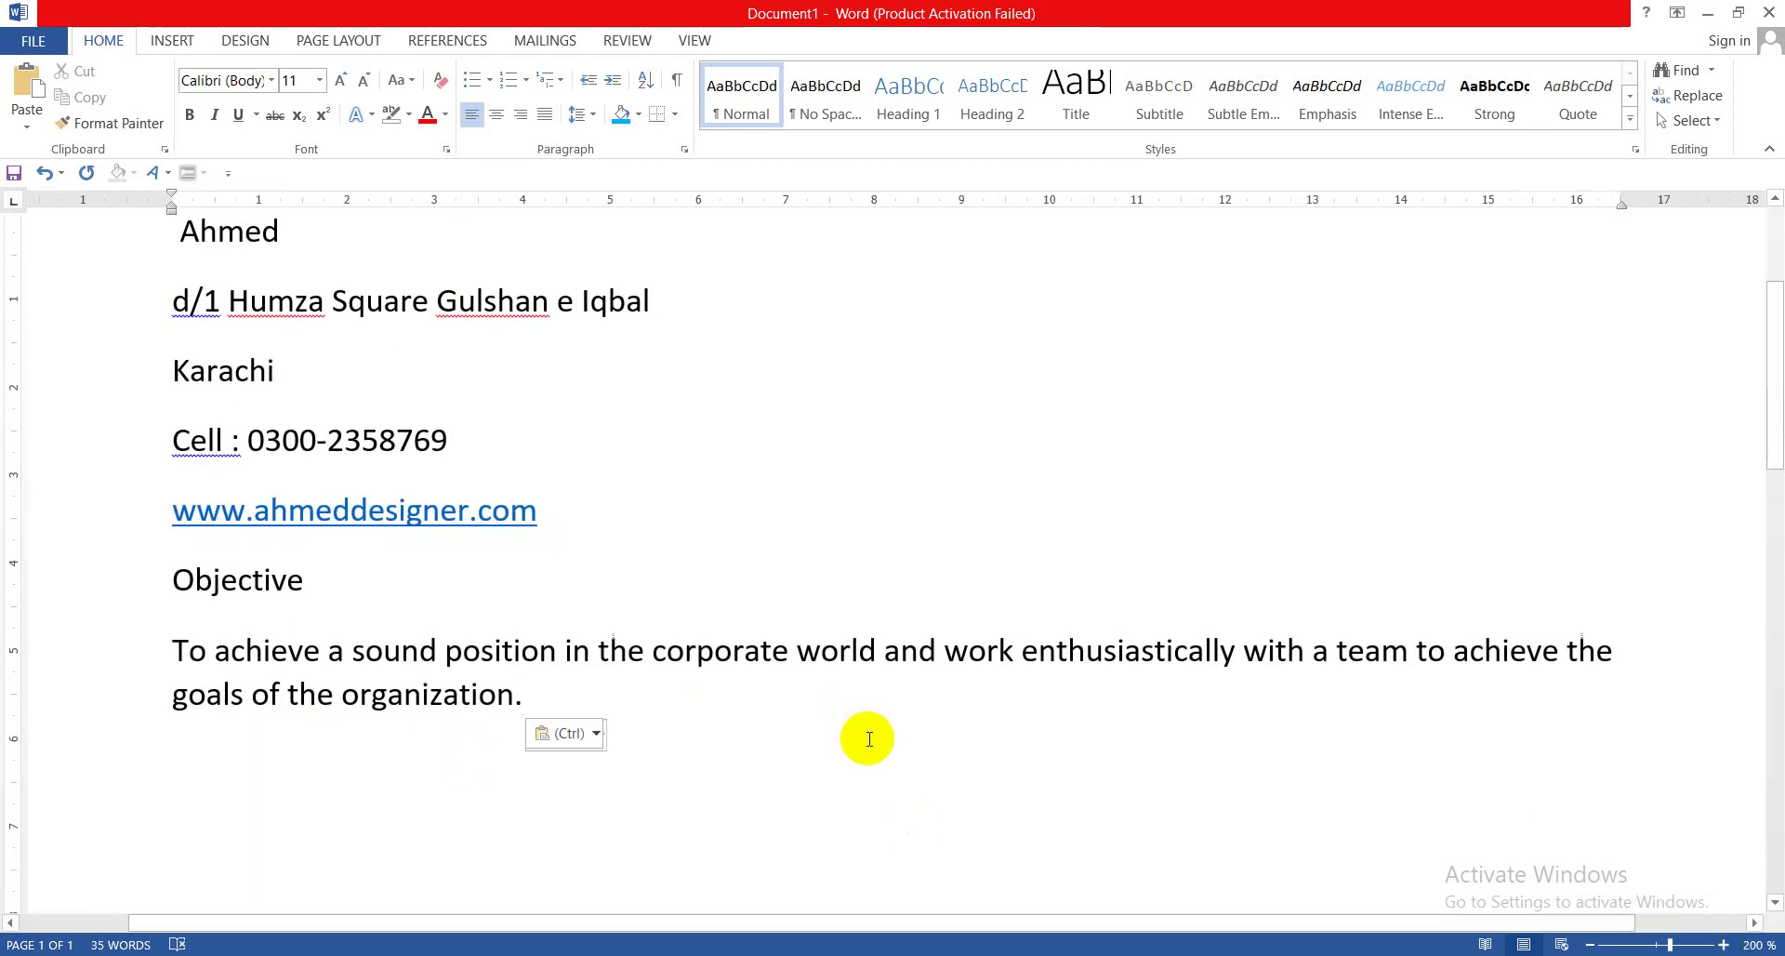
key("Return")
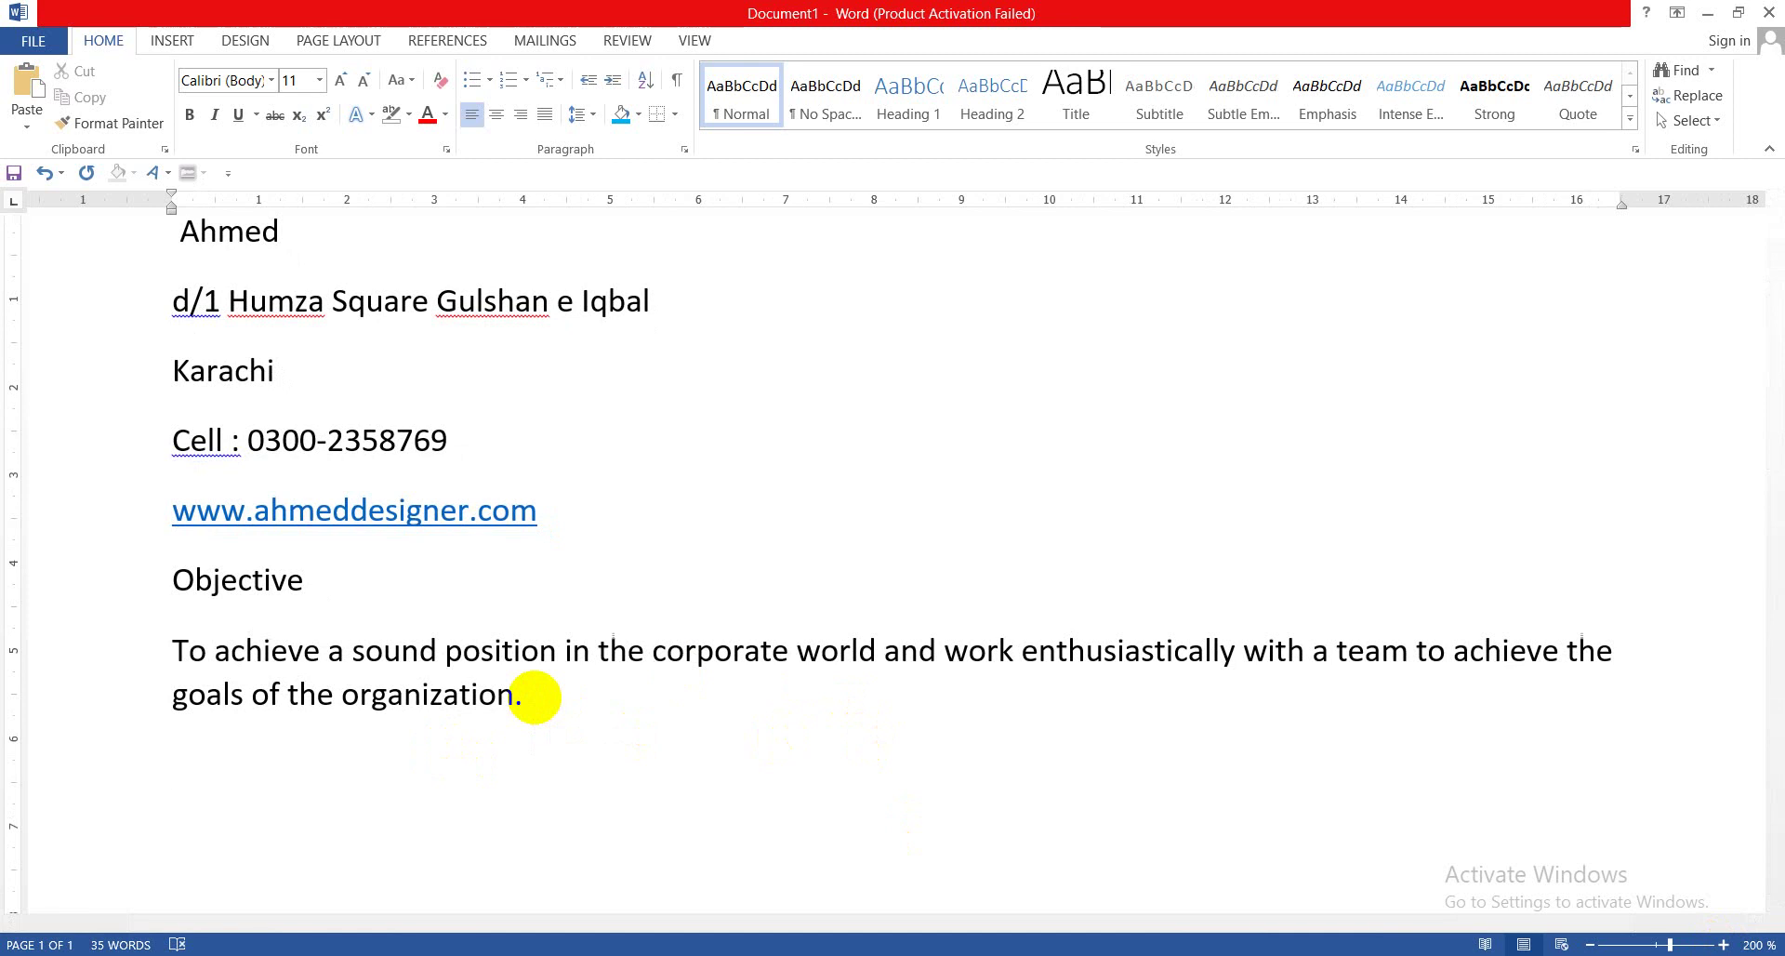
Add an 'About Me :' heading and begin a Father's Name line below it
type("A")
type("bout")
type(" M")
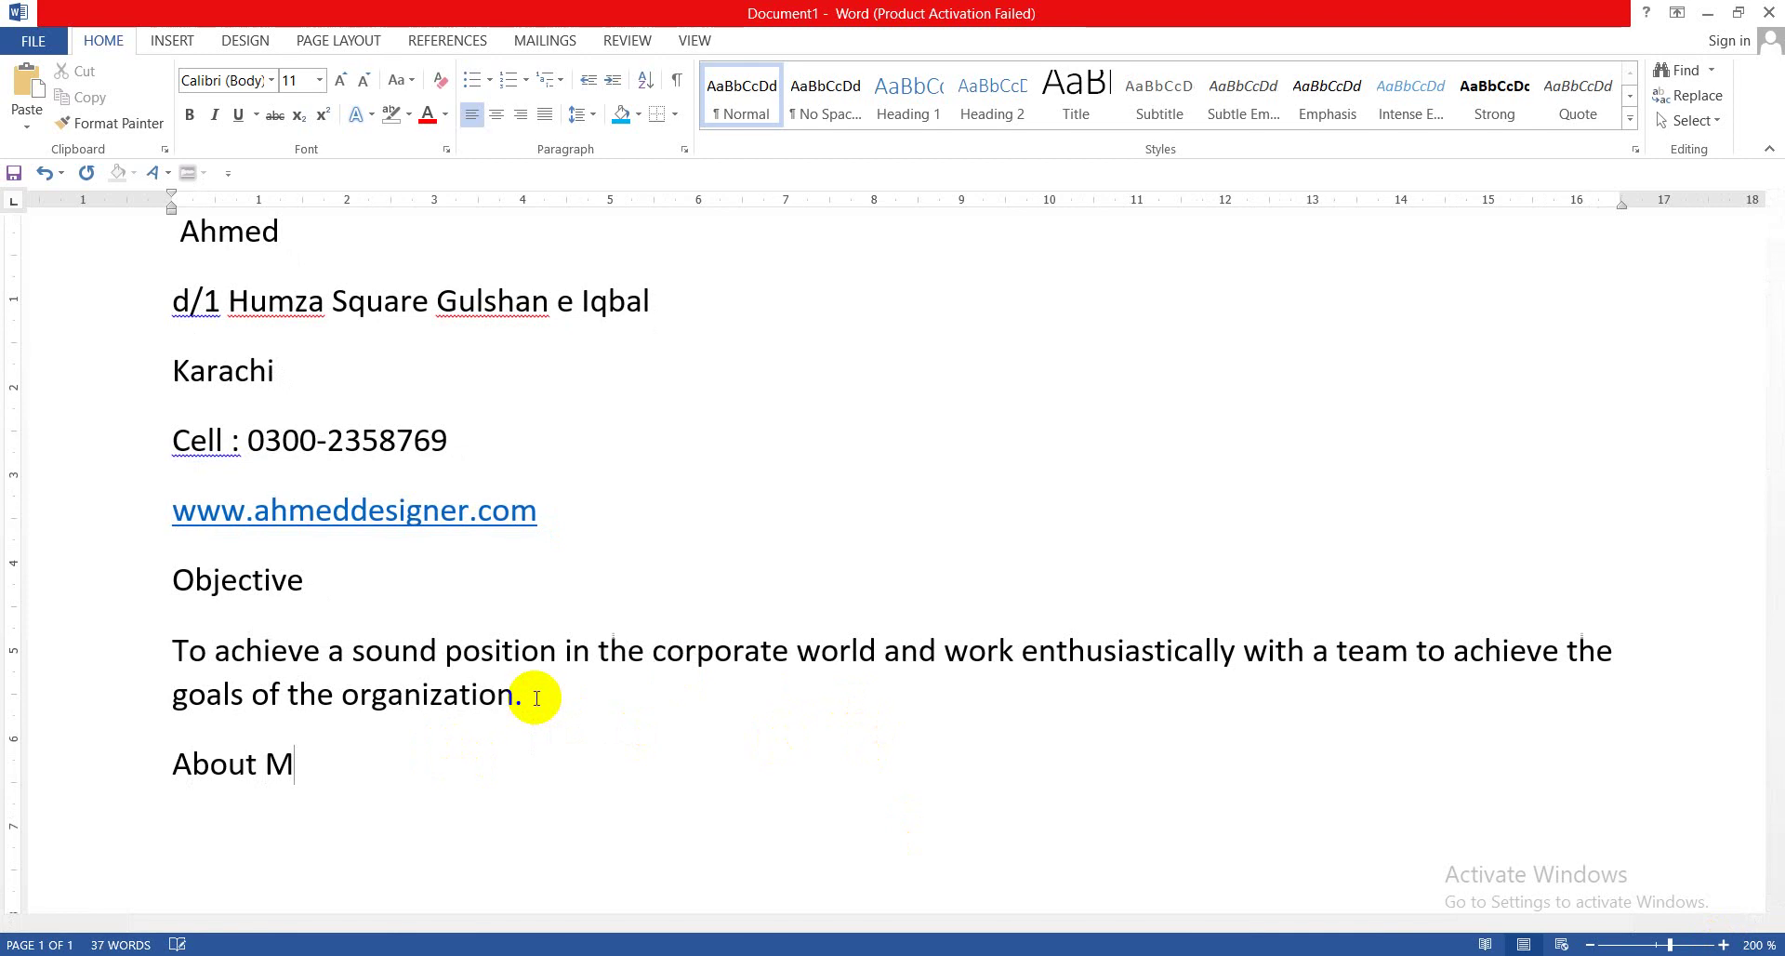
type("e")
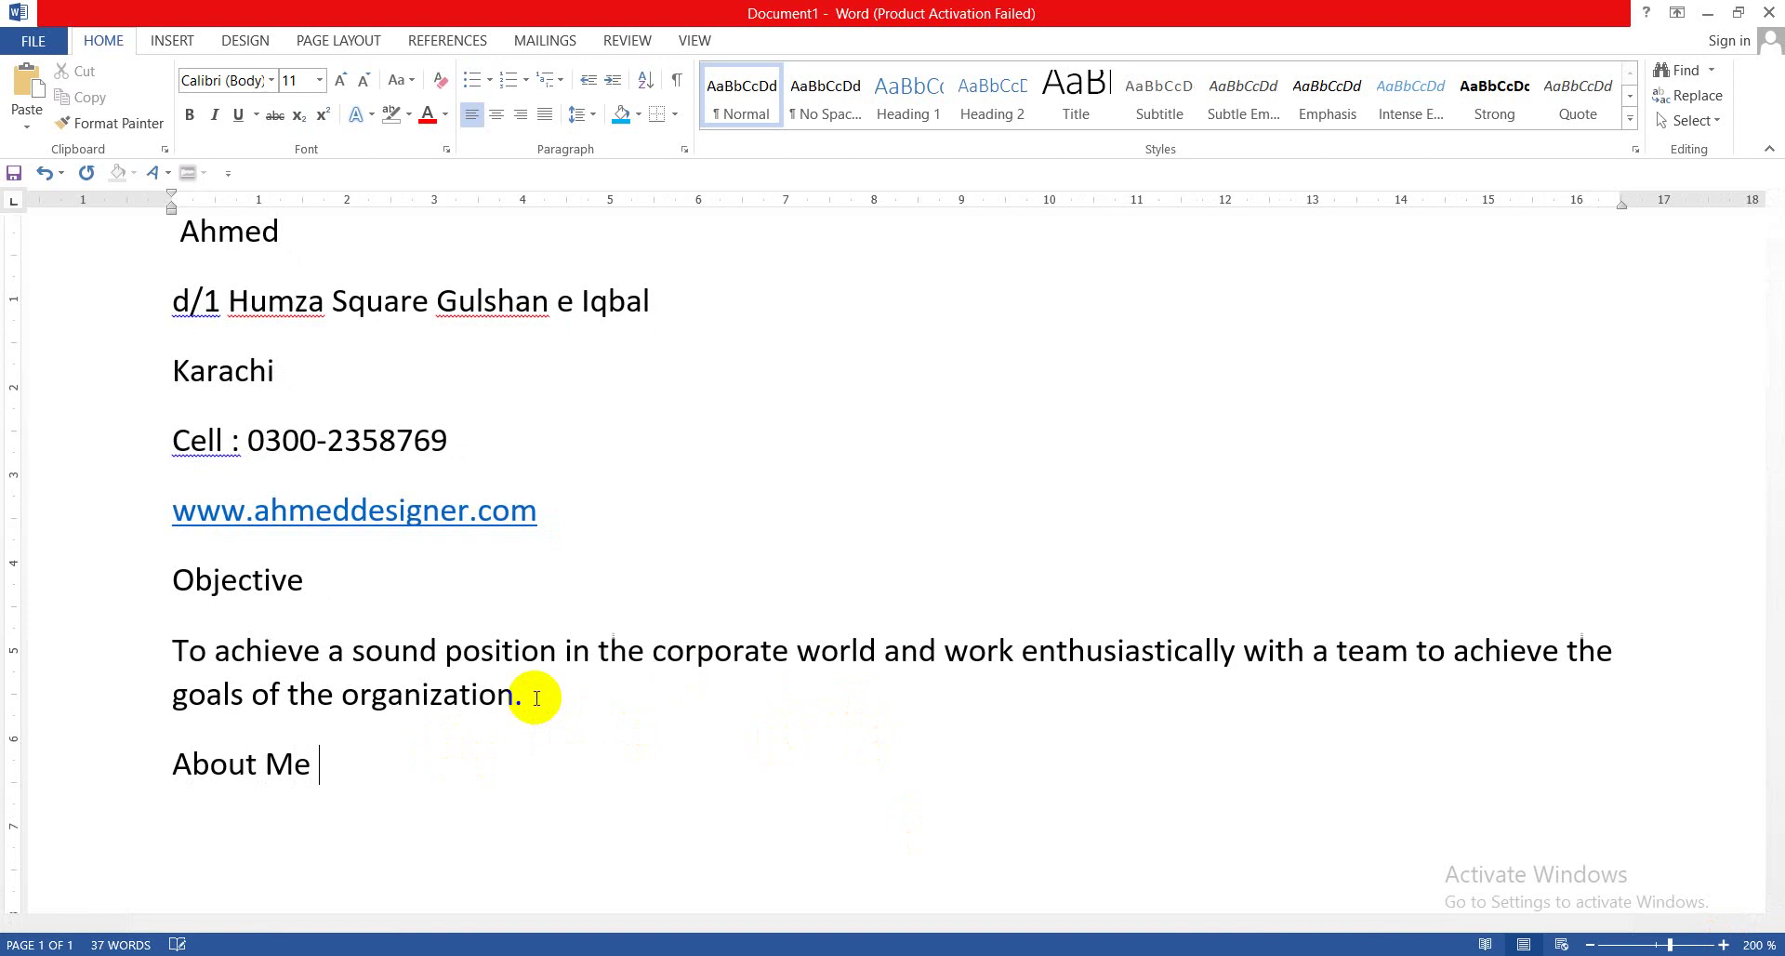
type("::;")
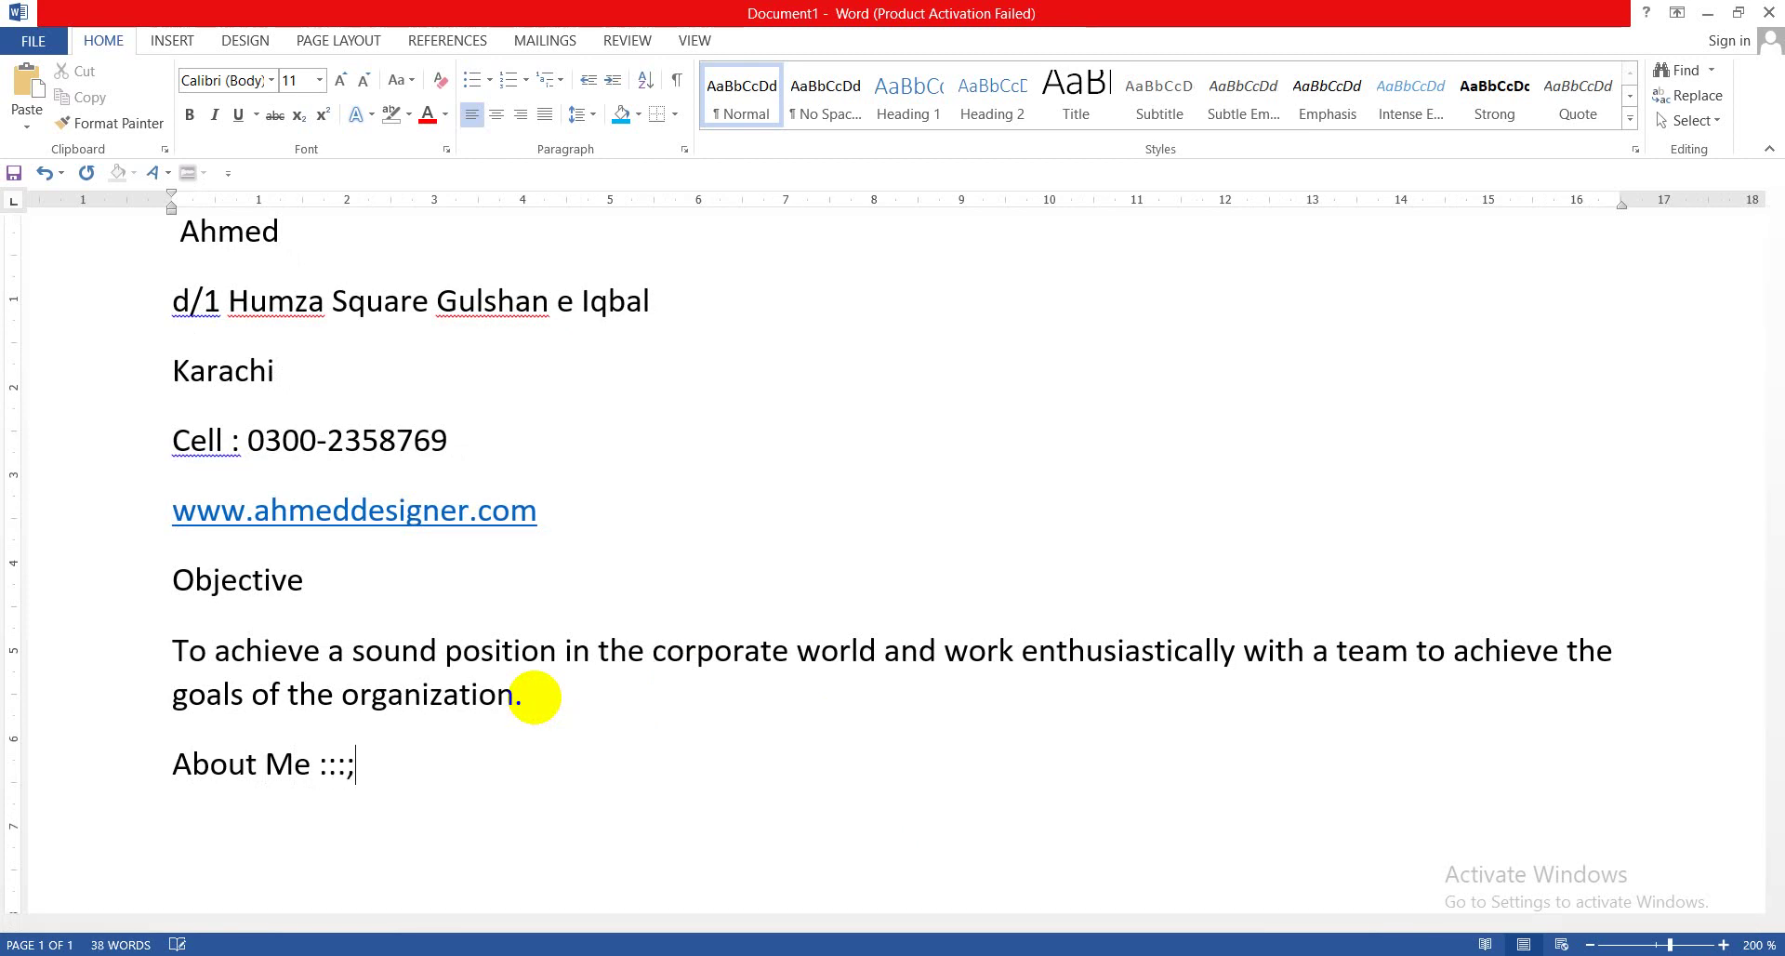
key("BackSpace")
key("BackSpace")
key("BackSpace")
key("Return")
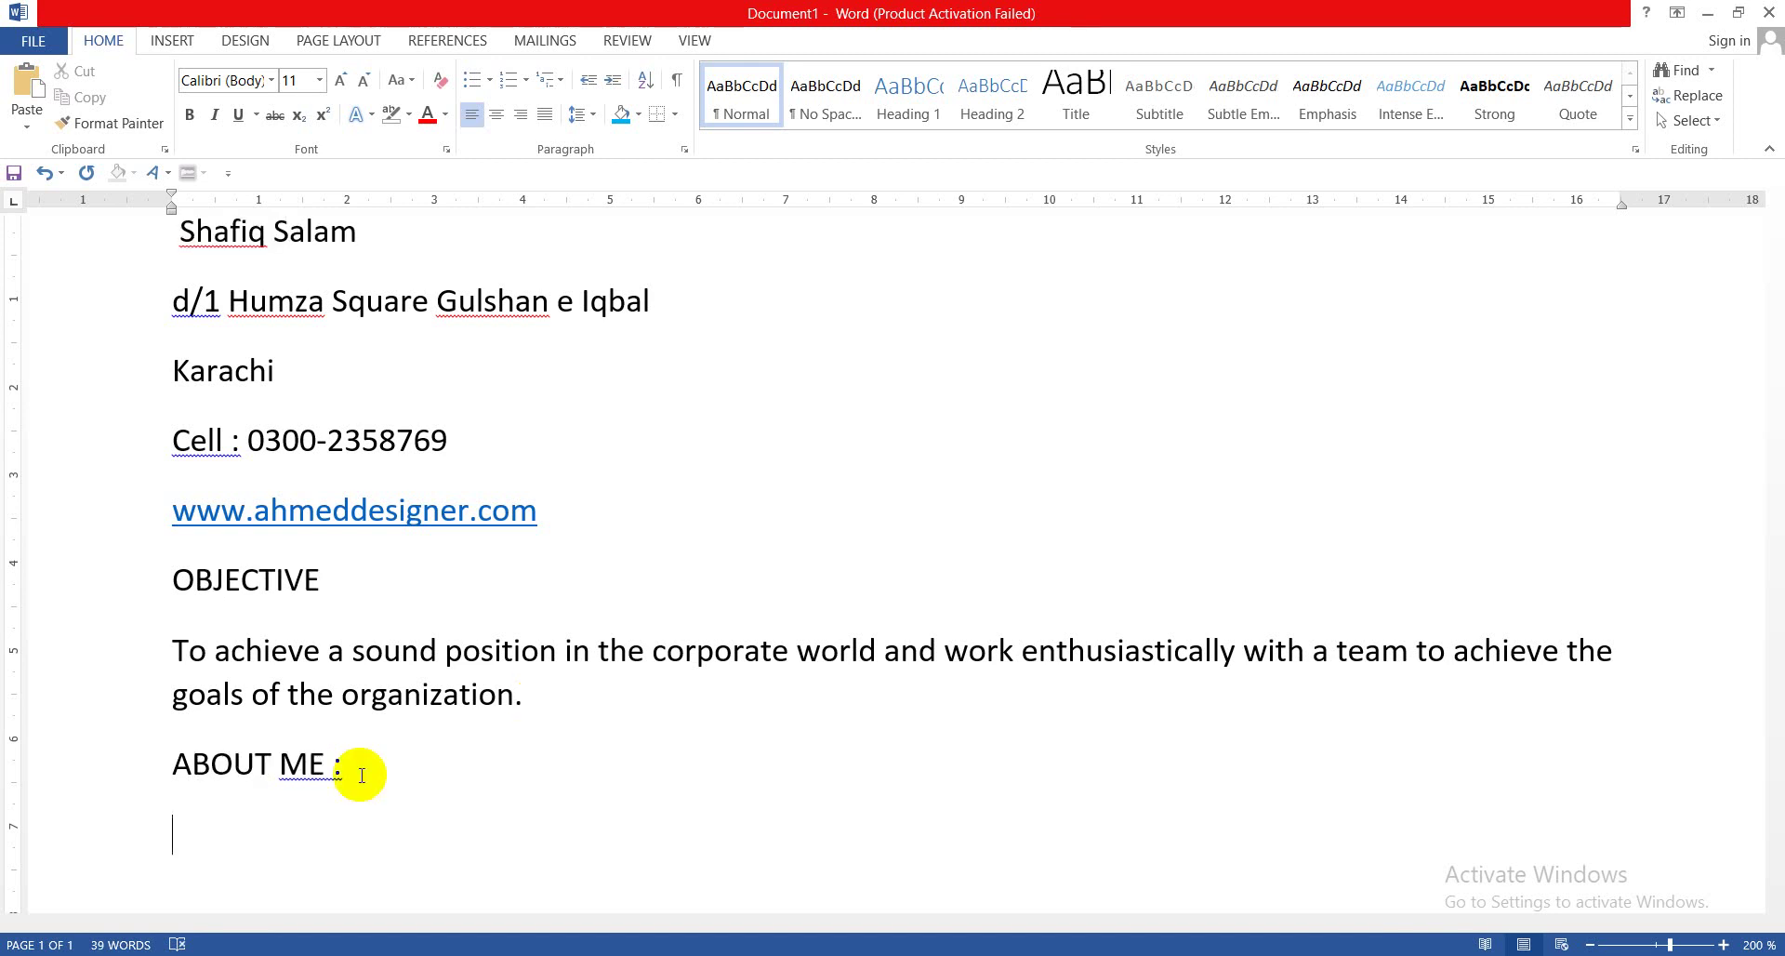
type("F")
type("ther")
key("BackSpace")
key("BackSpace")
key("BackSpace")
key("BackSpace")
type("athe")
type("r")
type("'")
type("s ")
type("N")
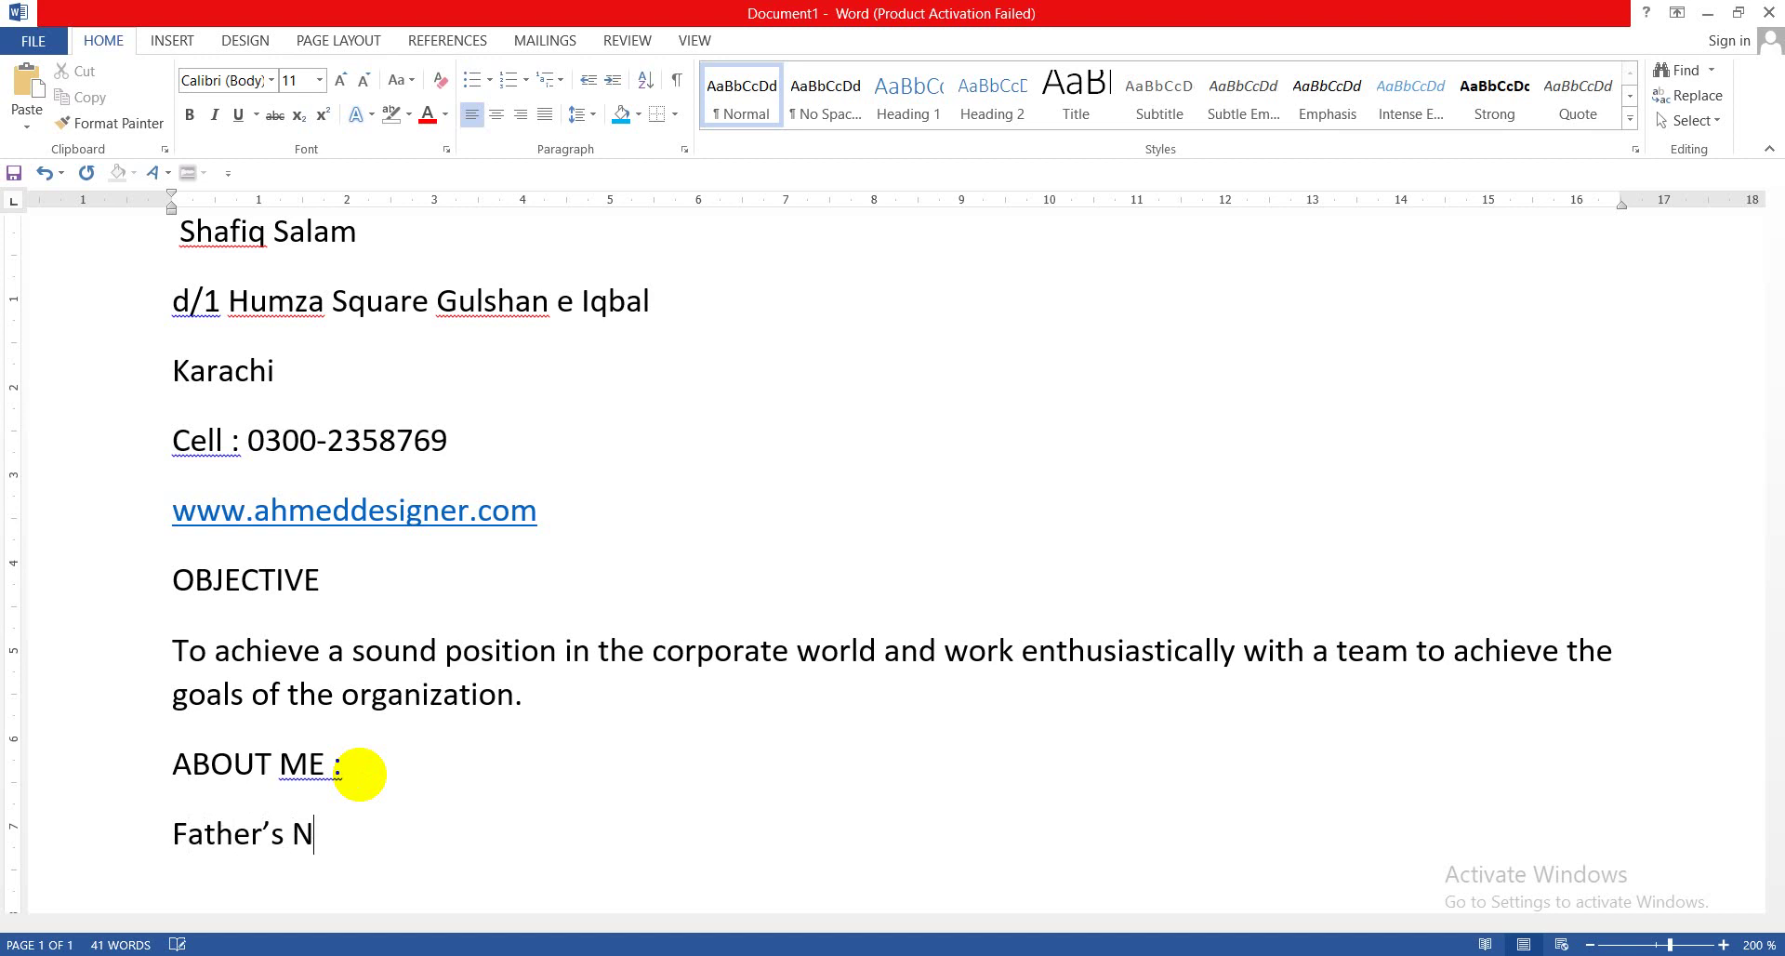
type("ame")
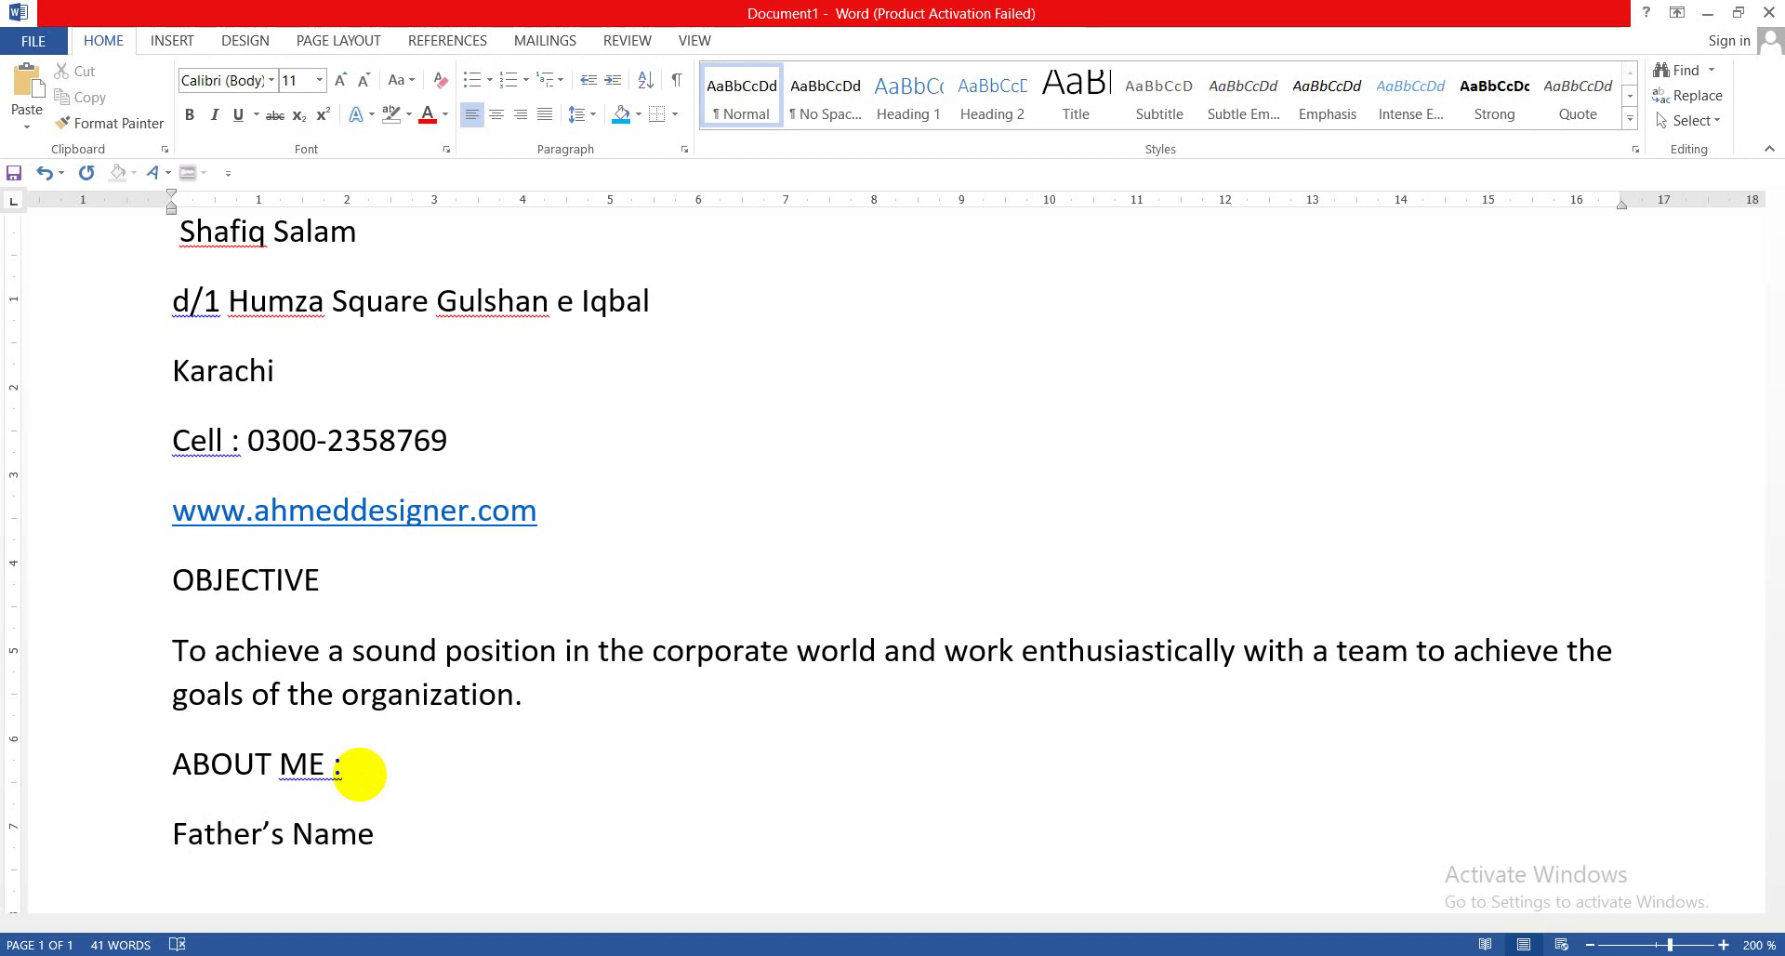
Align a colon after the Father's Name label using tab stops
key("Tab")
type(":")
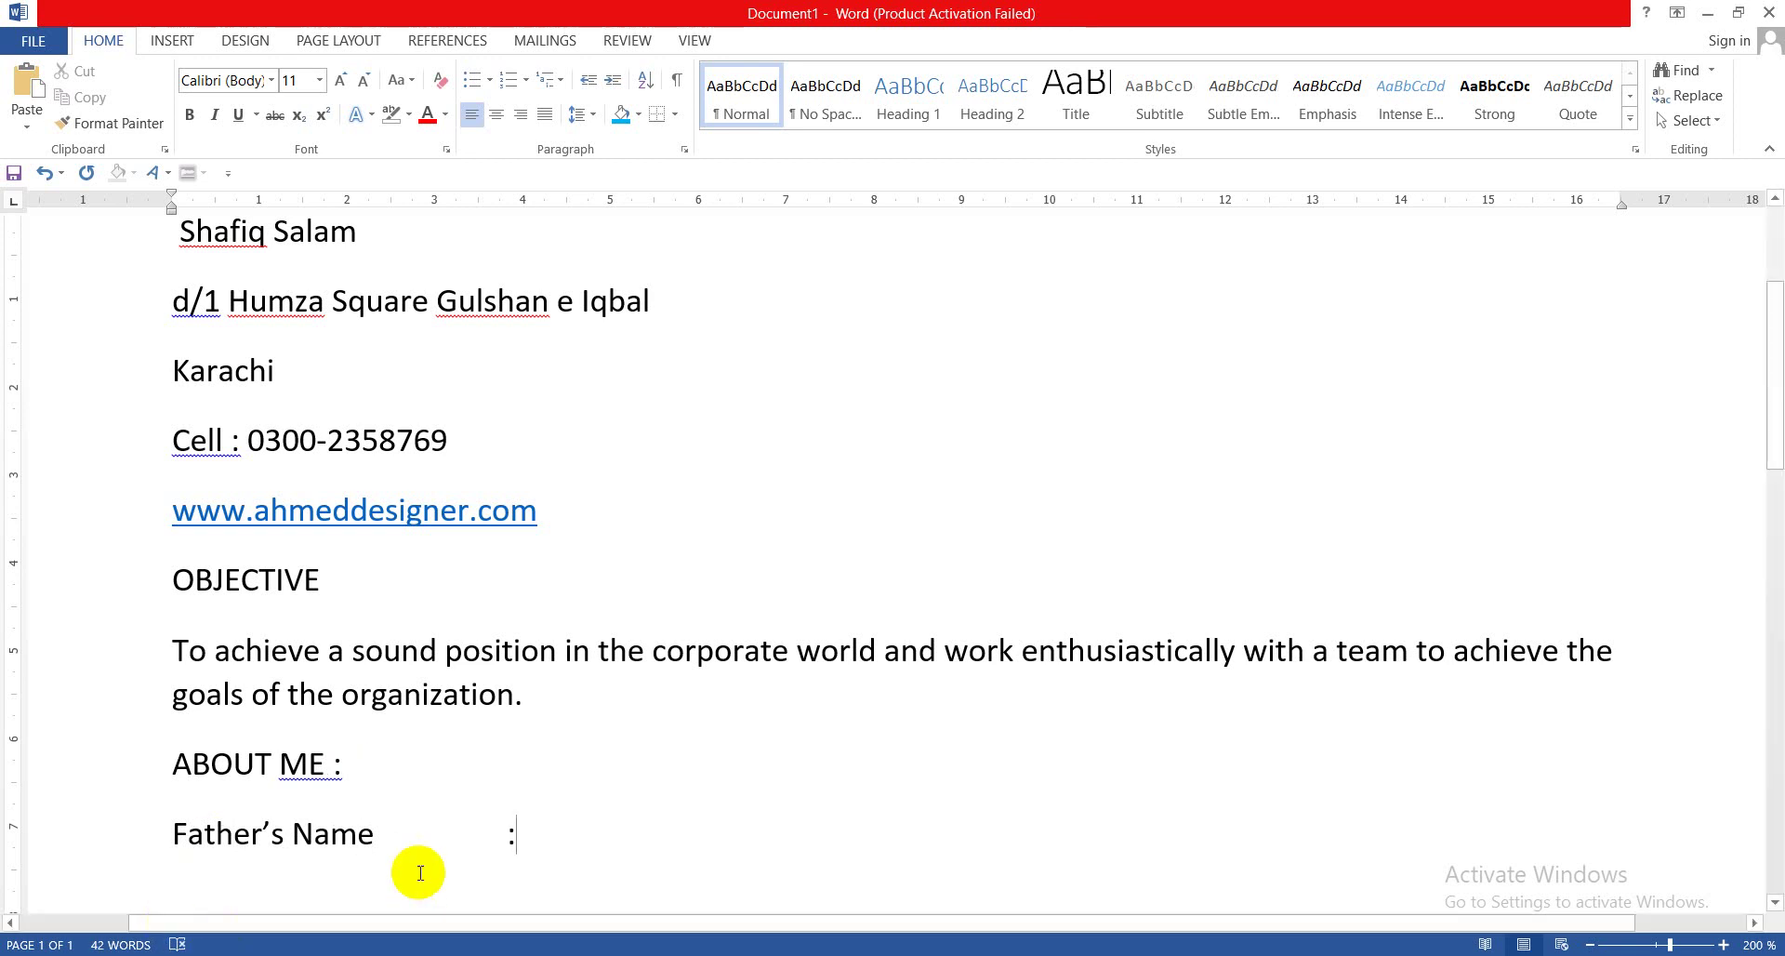
key("Tab")
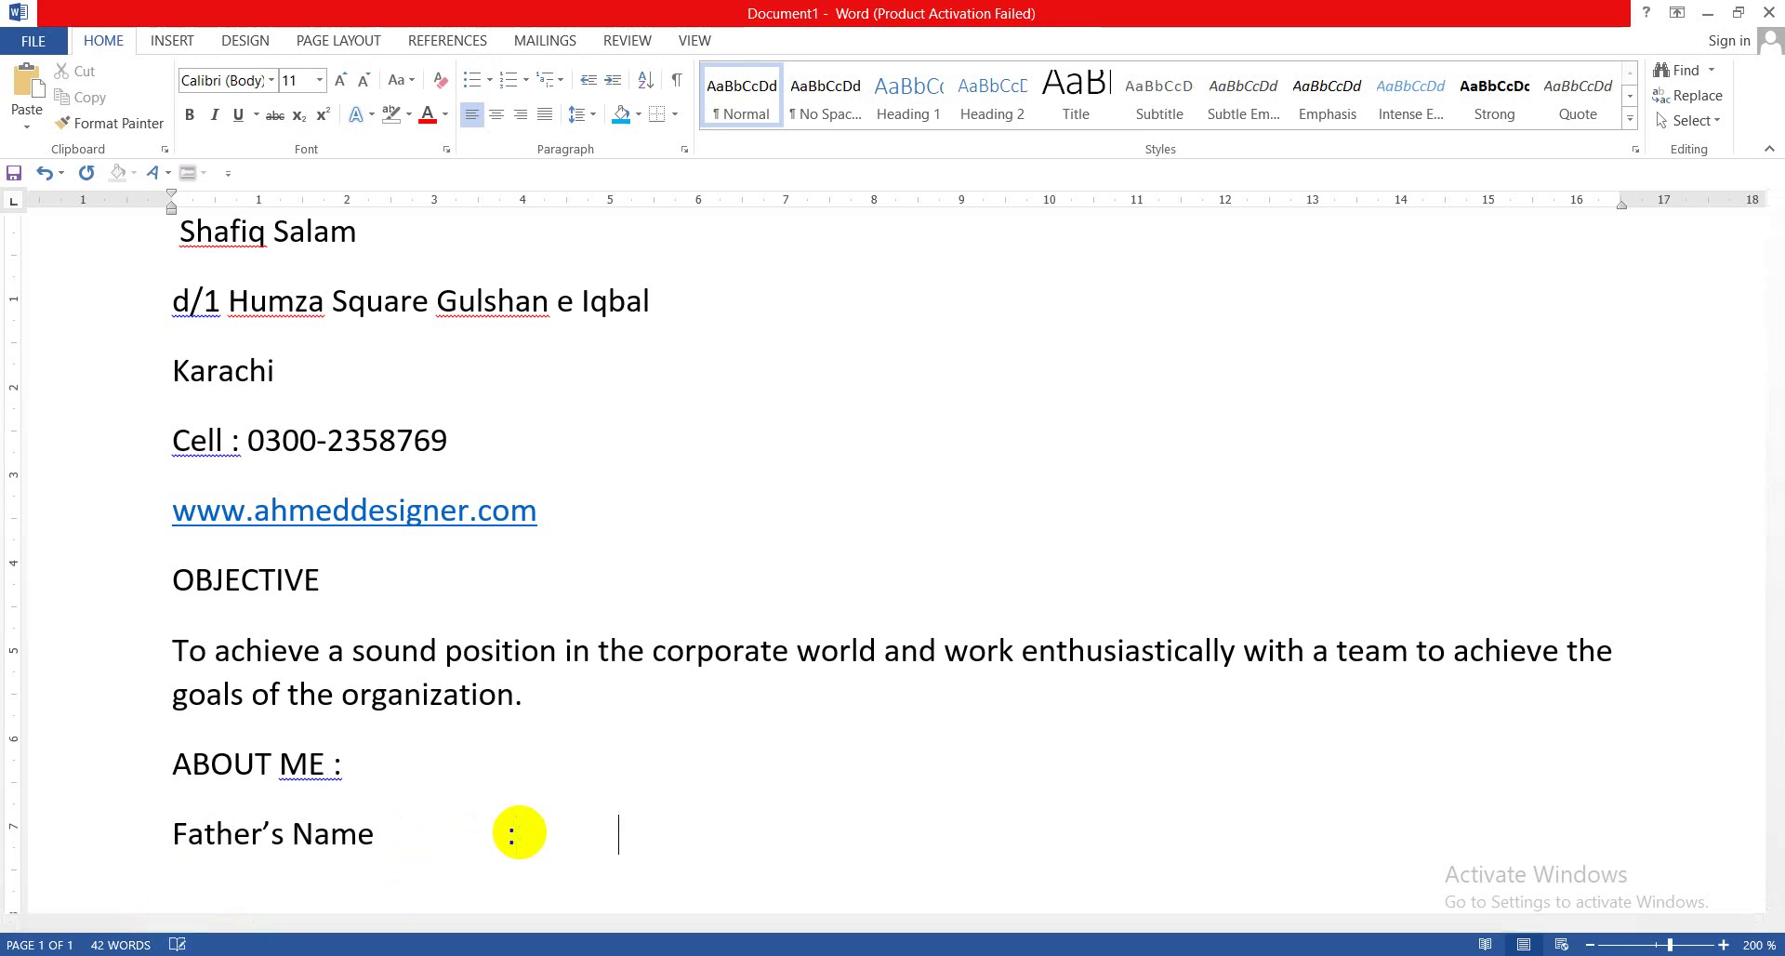
key("Tab")
key("BackSpace")
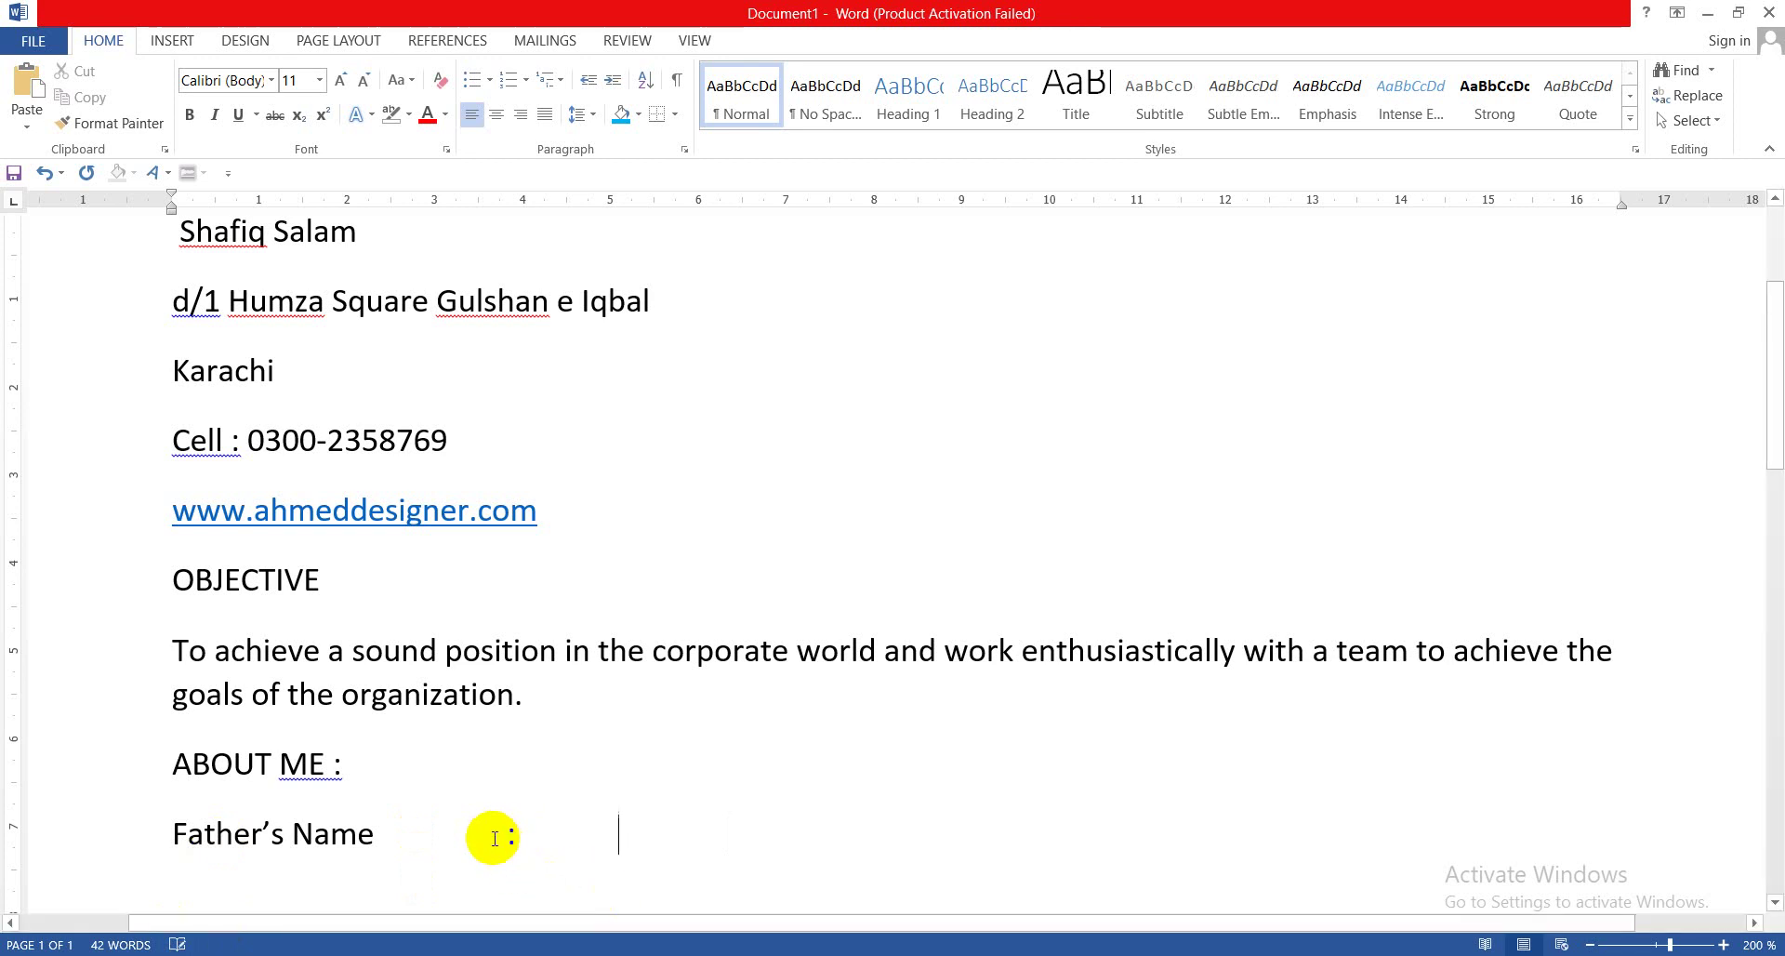
key("BackSpace")
key("BackSpace")
key("BackSpace")
key("BackSpace")
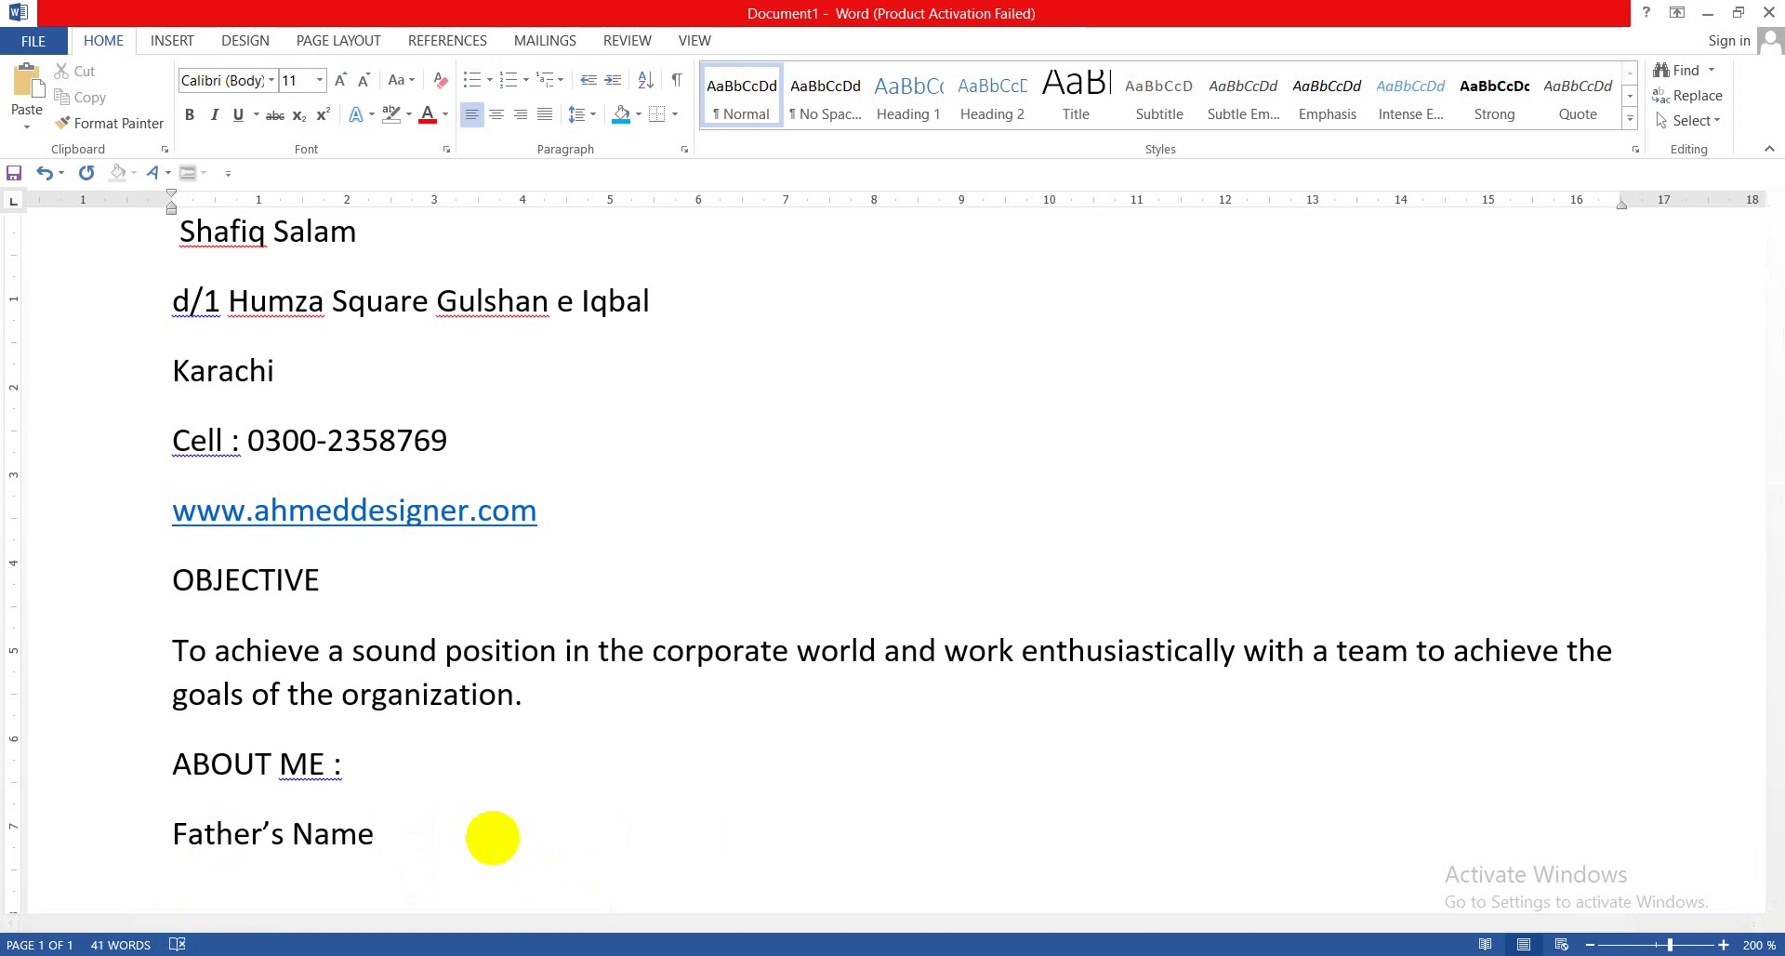
key("Tab")
key("Tab")
type("\"")
key("BackSpace")
type(":")
key("Tab")
Enter the father's name and start a Nationality line below it
key("Return")
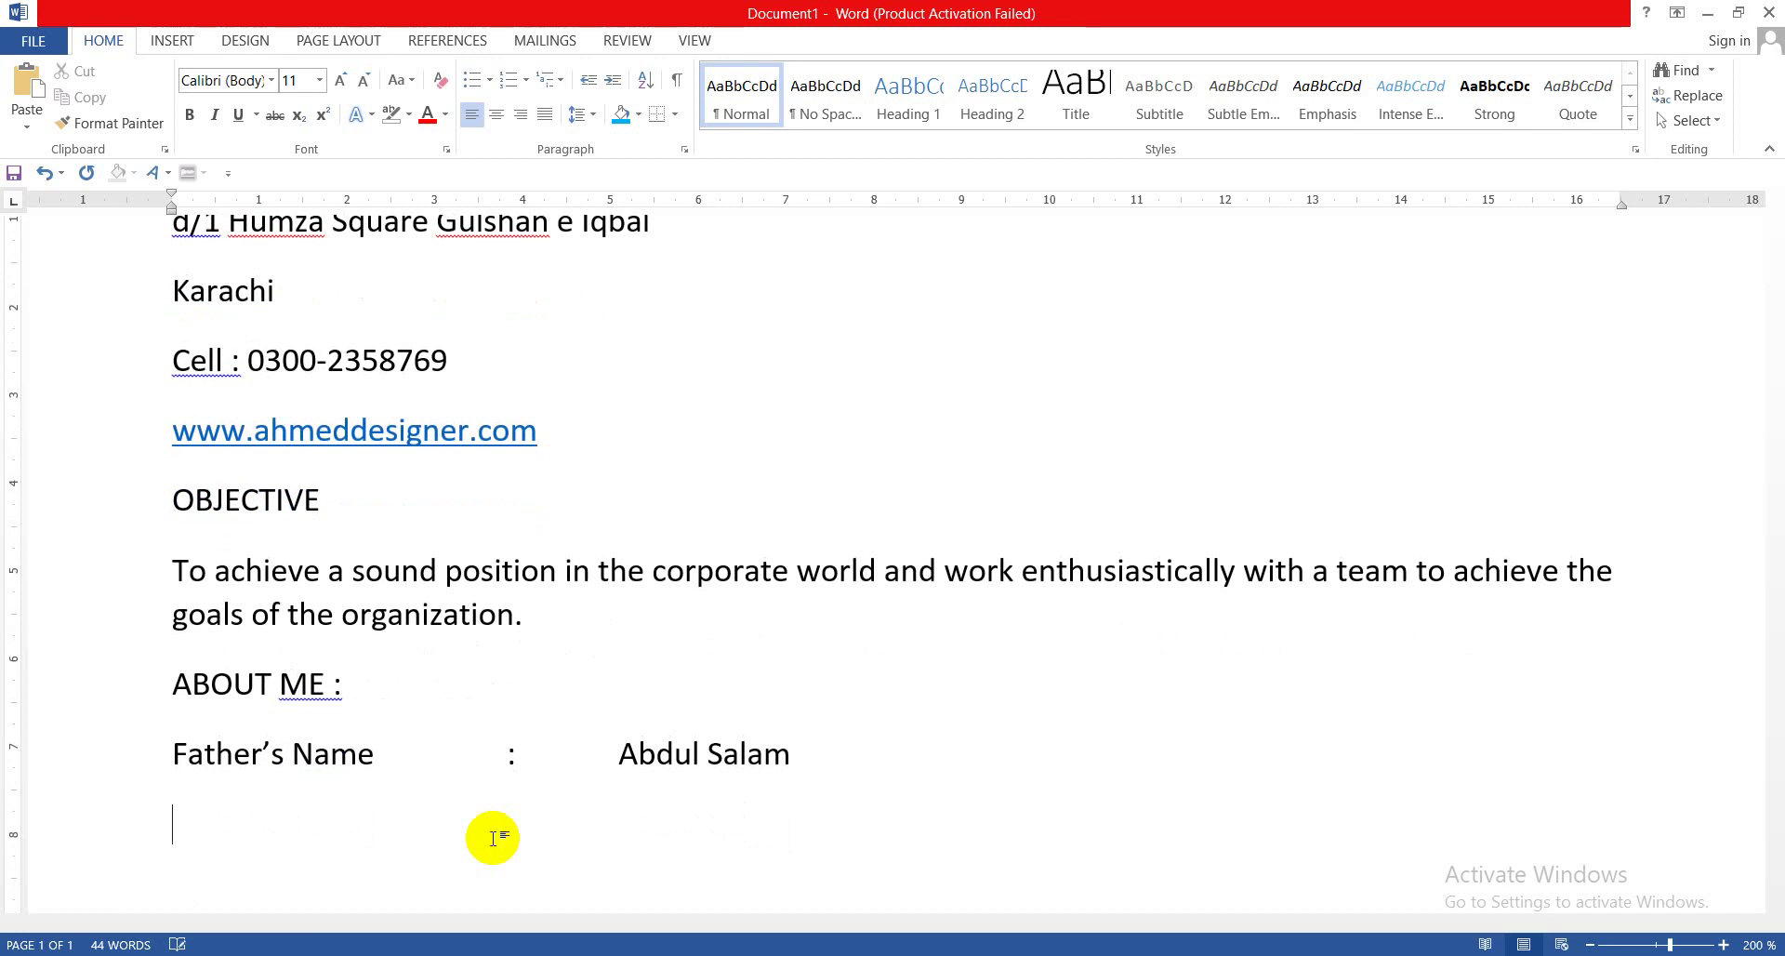
type("Nat")
type("i")
type("ona")
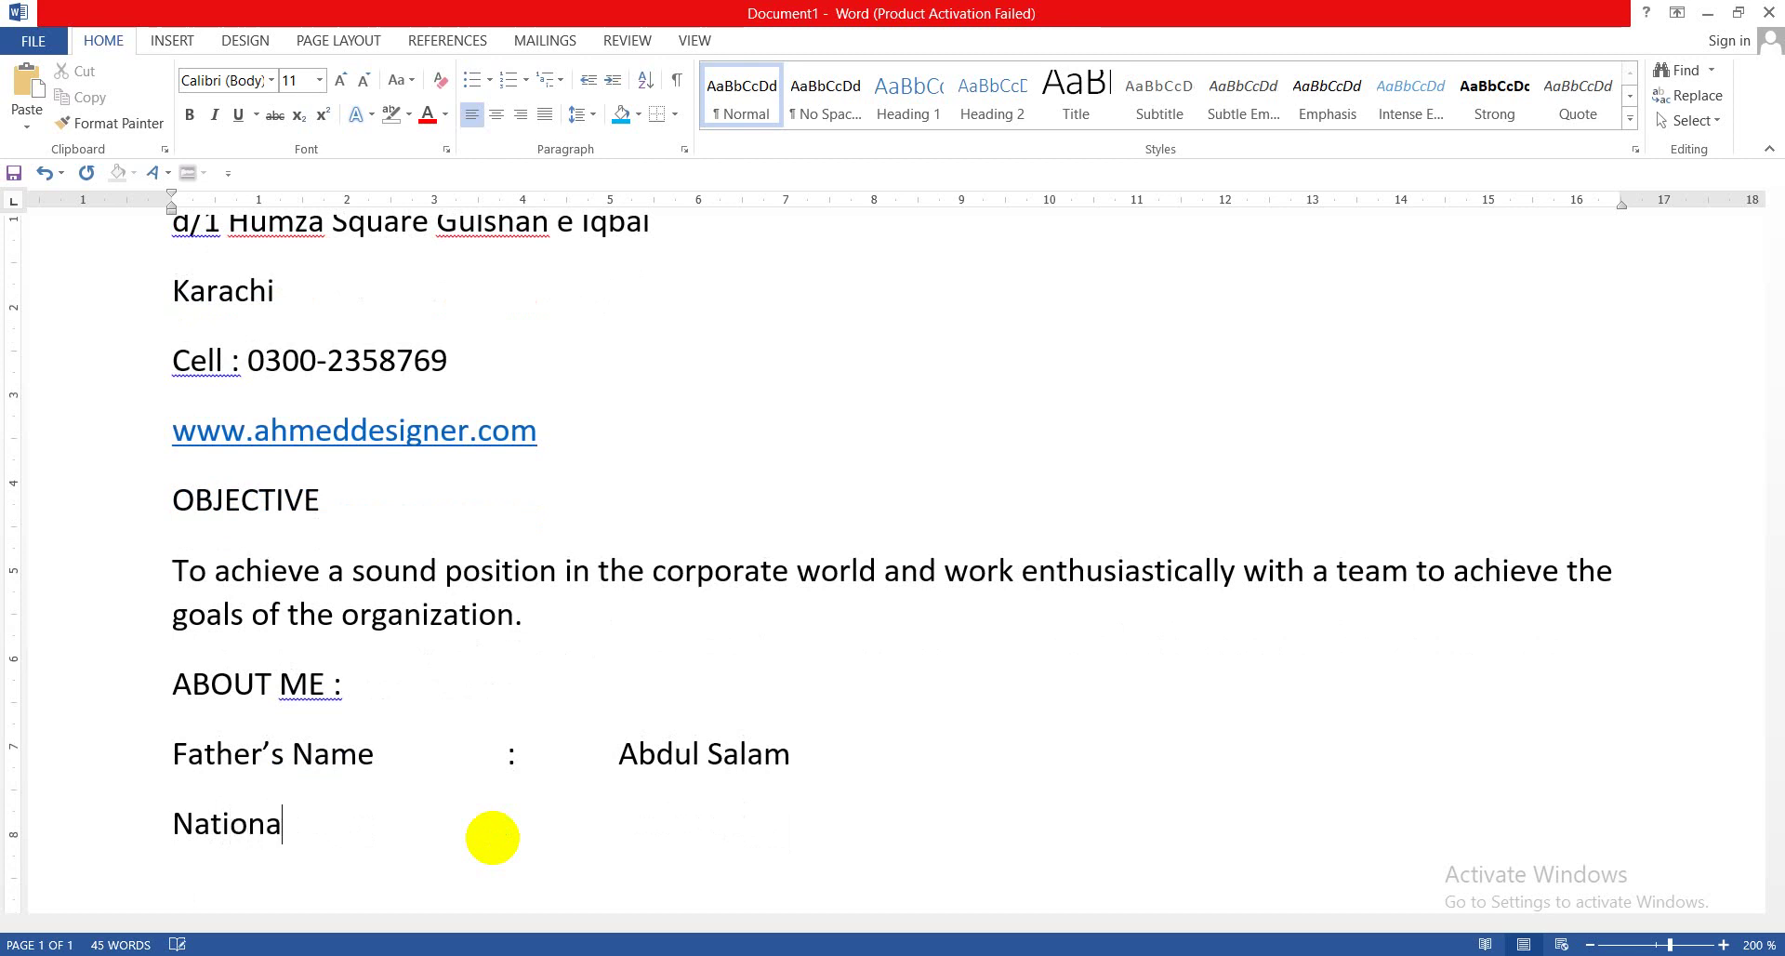
type("li")
type("ty")
Complete the Nationality row with an aligned colon and the value Pakistani
key("Tab")
key("Tab")
type(":")
key("Tab")
type("P")
type("a")
type("l")
key("BackSpace")
type("k")
type("istani")
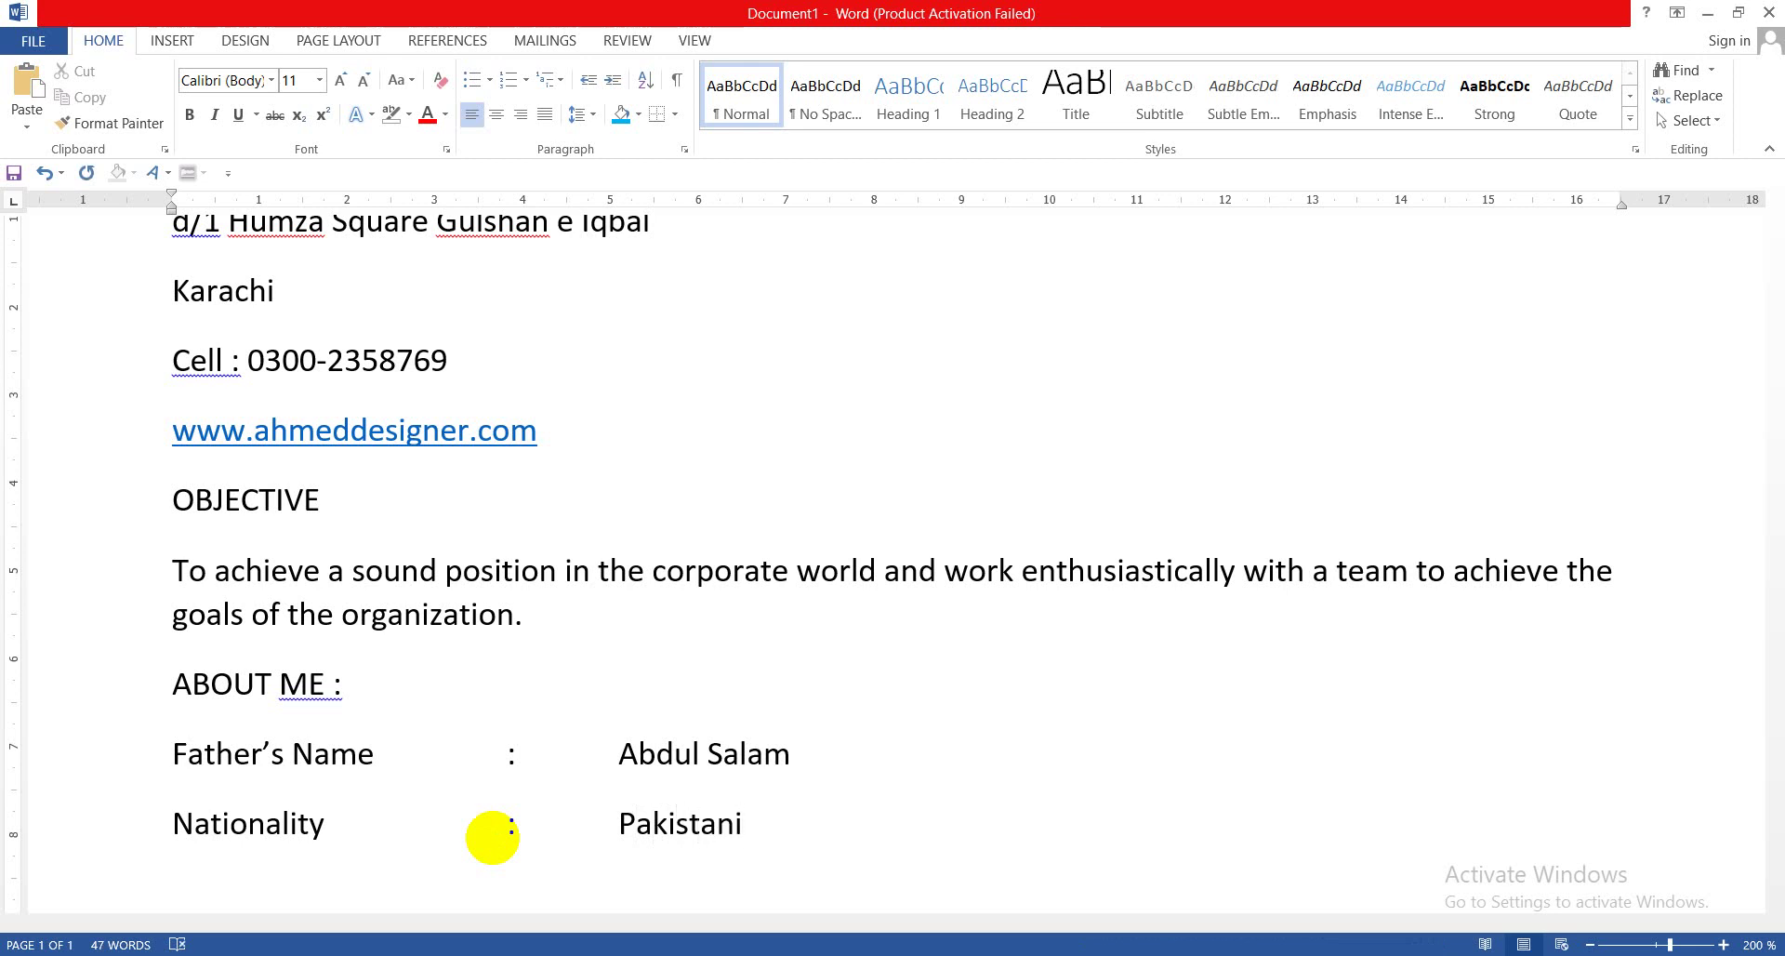
key("Return")
Add a Religion row with an aligned colon and the value Islam
type("Reli")
type("gion")
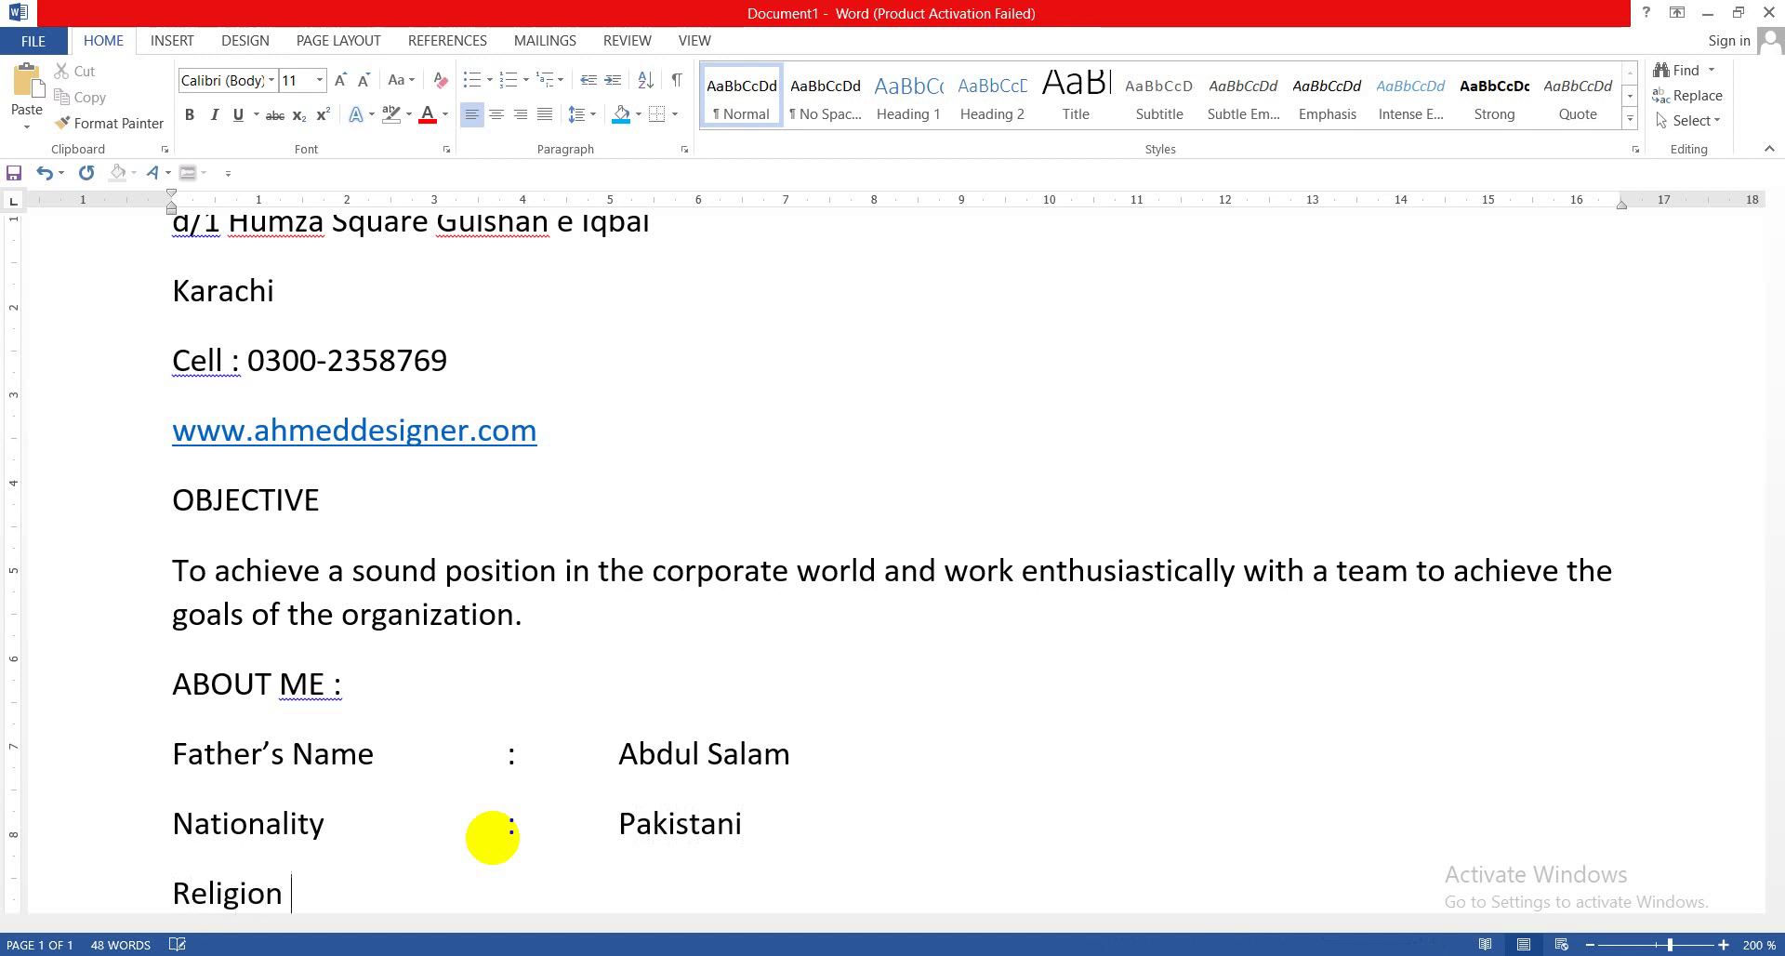
key("Tab")
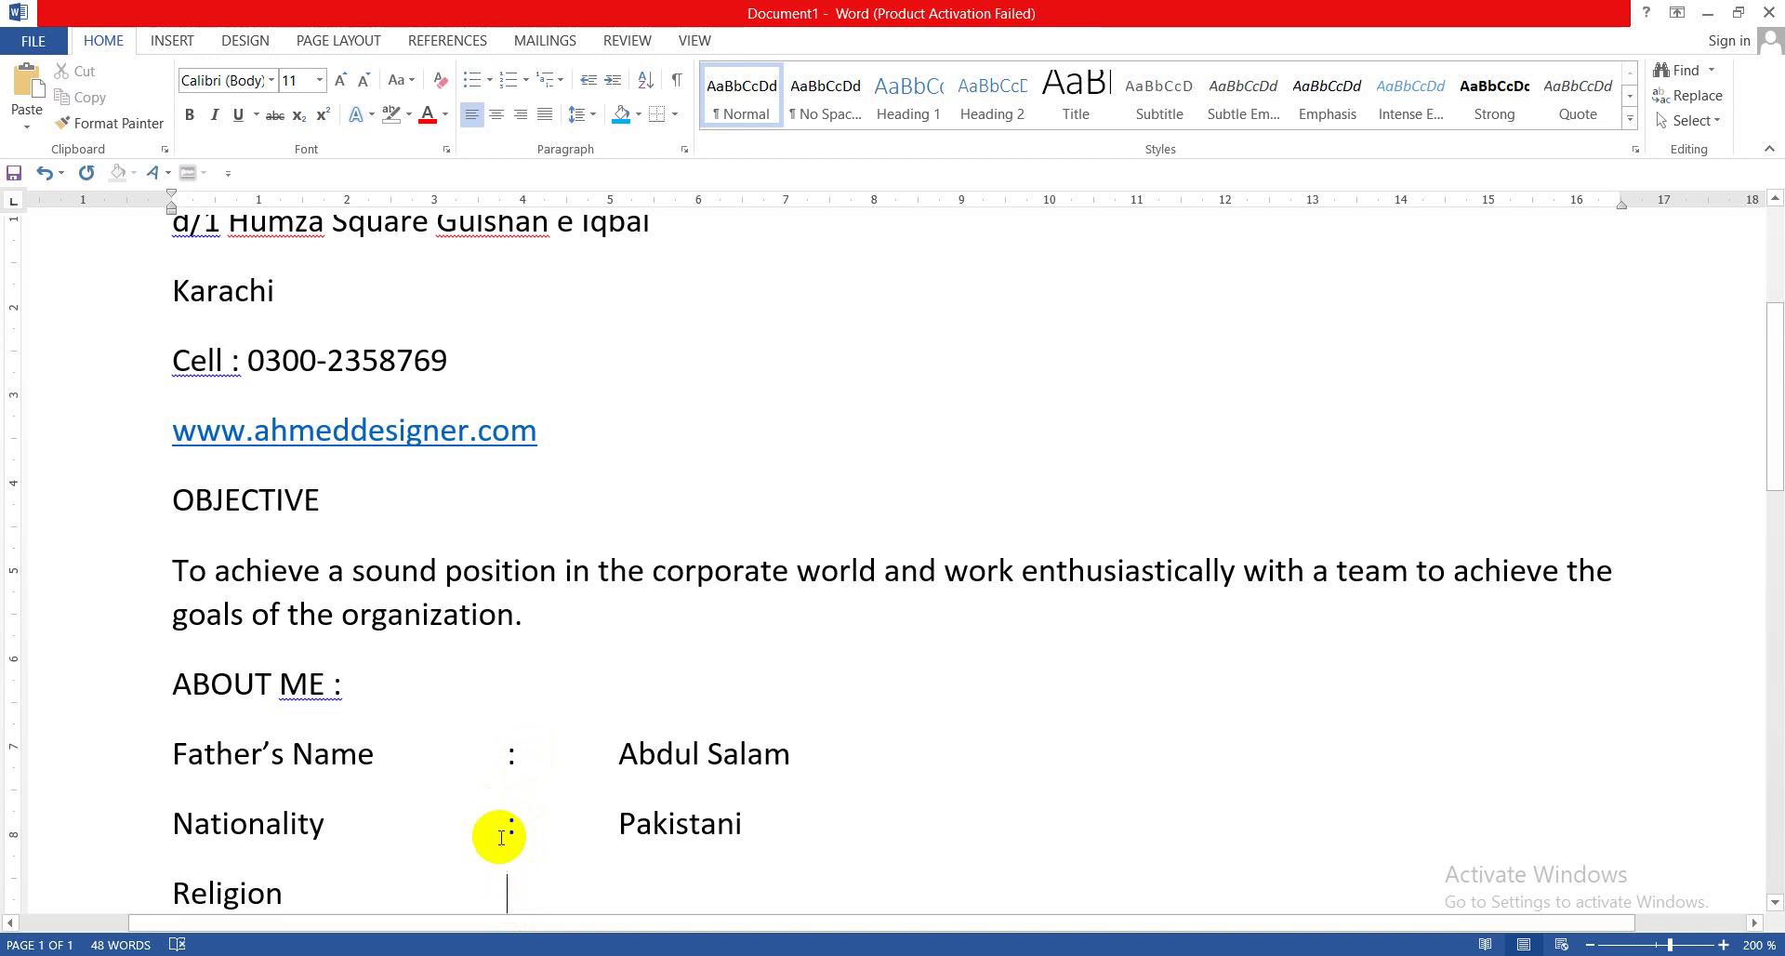
type(":")
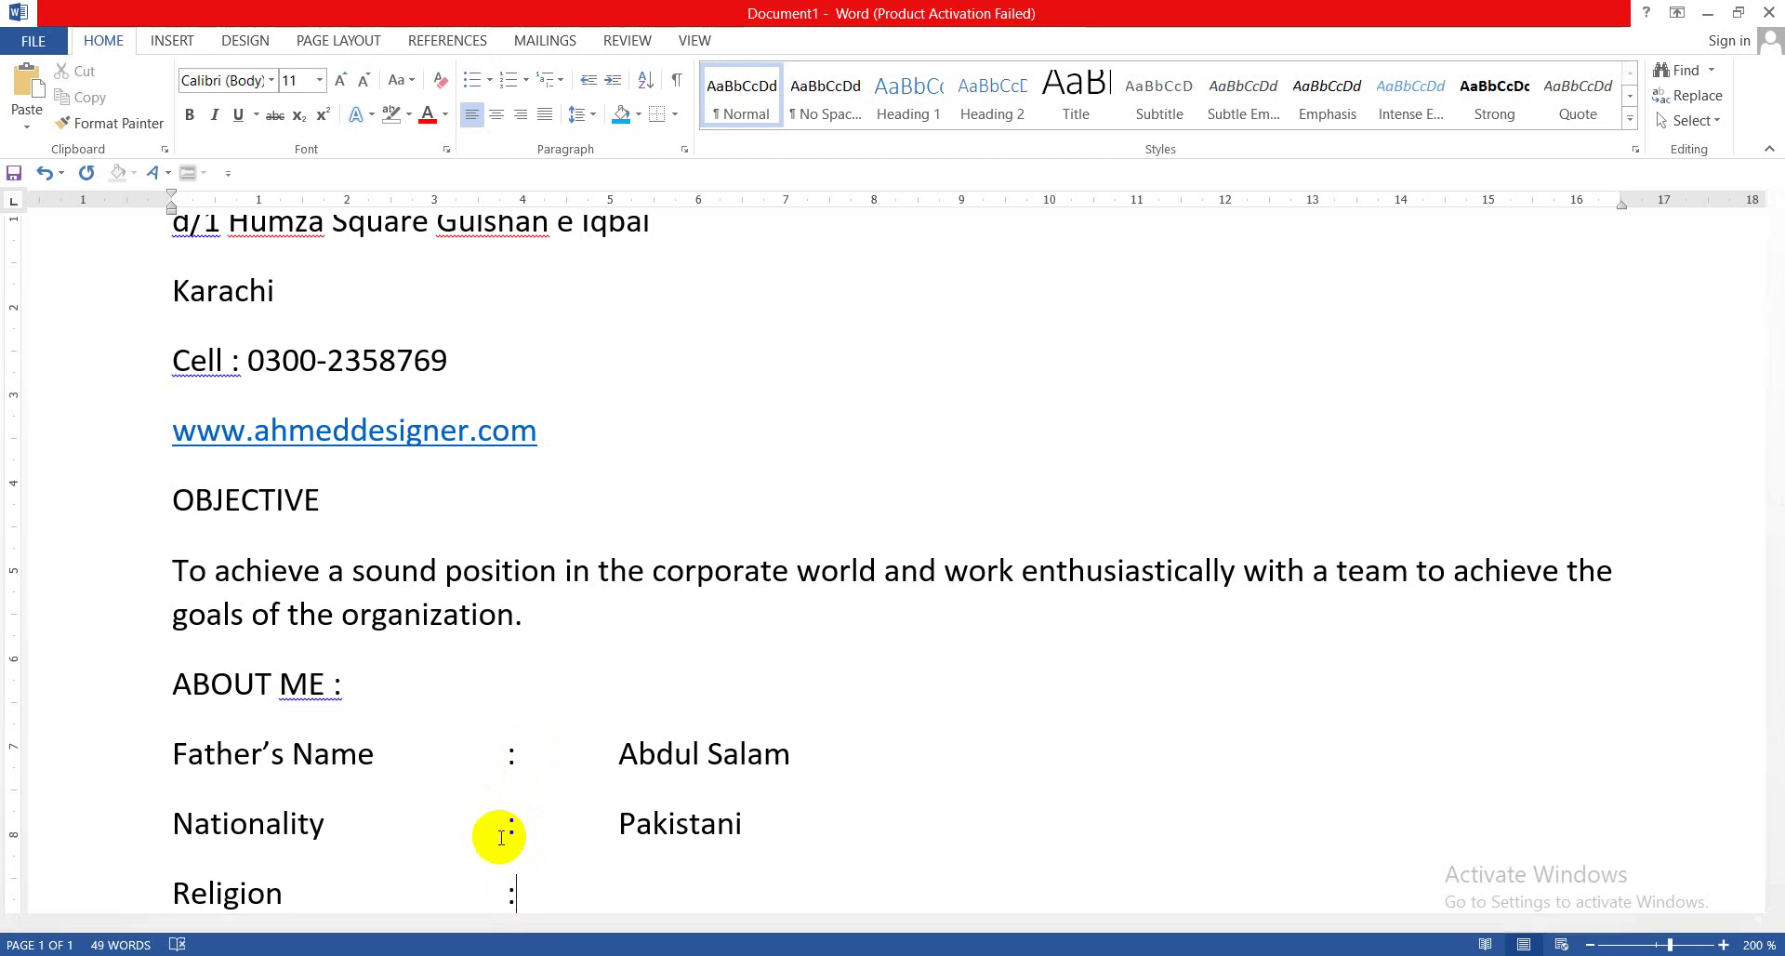
key("Tab")
type("I")
key("Tab")
type("SLAM")
key("BackSpace")
key("BackSpace")
key("BackSpace")
key("BackSpace")
key("BackSpace")
key("BackSpace")
key("BackSpace")
type("I")
type("salam")
key("BackSpace")
key("BackSpace")
key("BackSpace")
key("BackSpace")
type("lam")
key("Return")
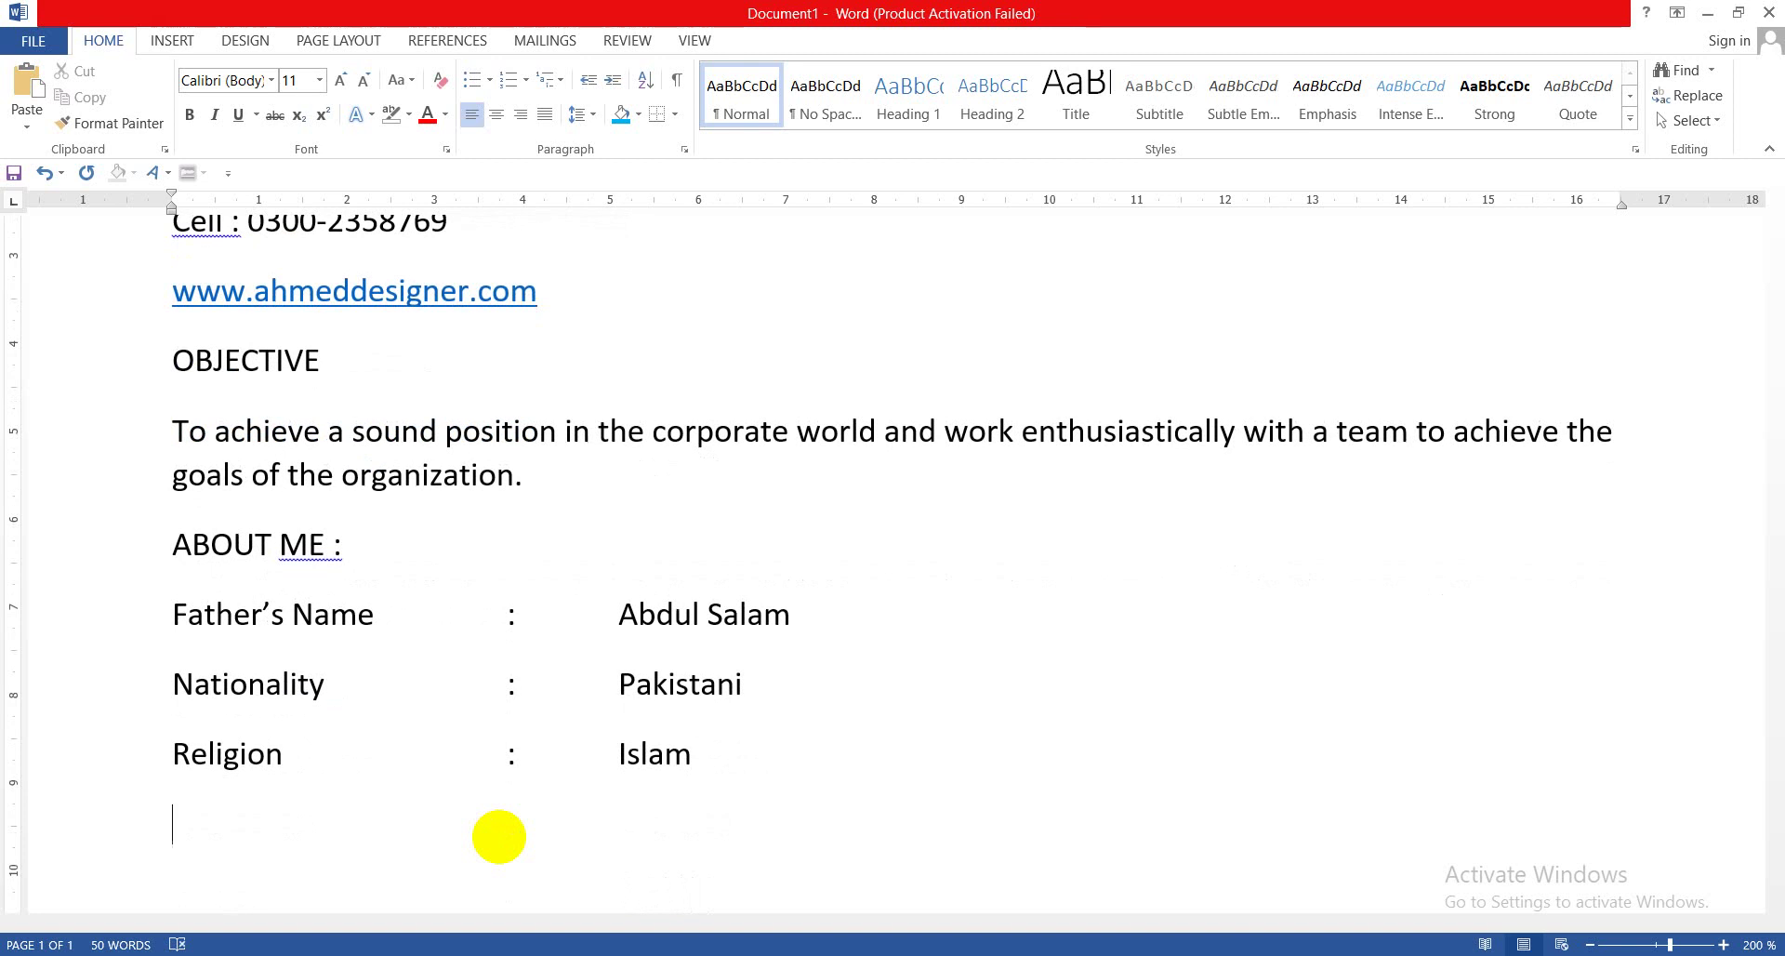
Add a CNIC row with an aligned colon and the identity card number
type("Cn")
type("ic")
key("BackSpace")
key("BackSpace")
key("BackSpace")
type("NIC")
key("Tab")
key("Tab")
key("Tab")
type(":")
key("Tab")
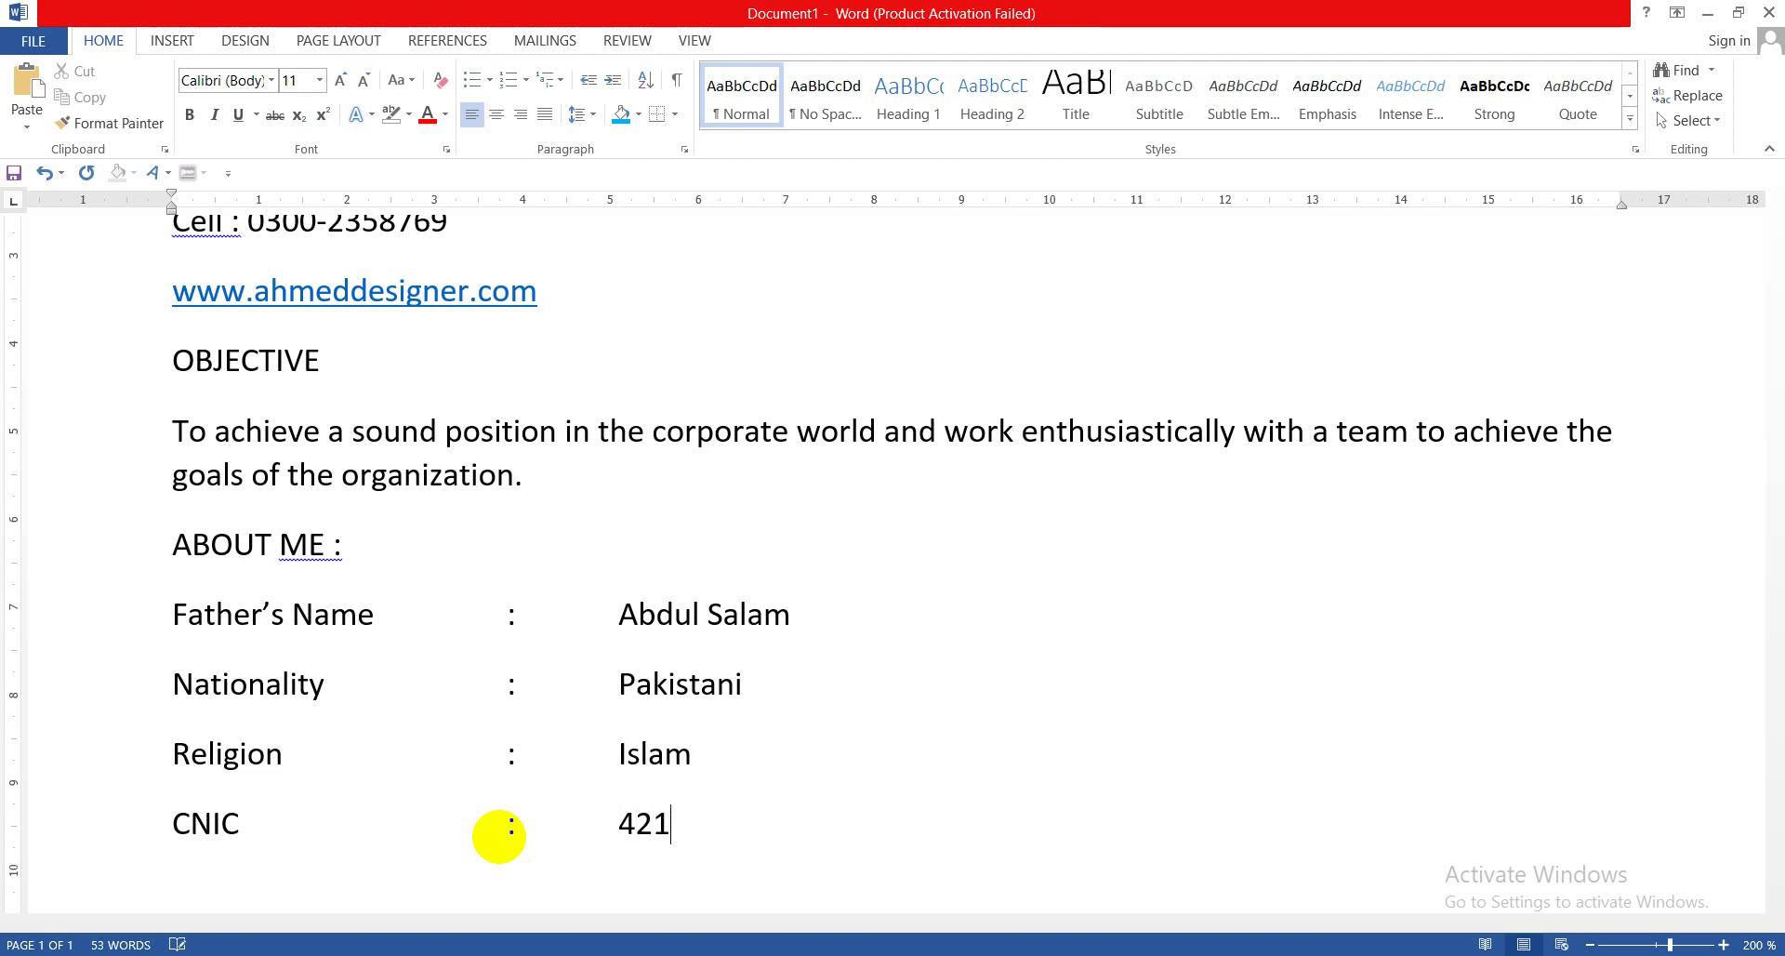
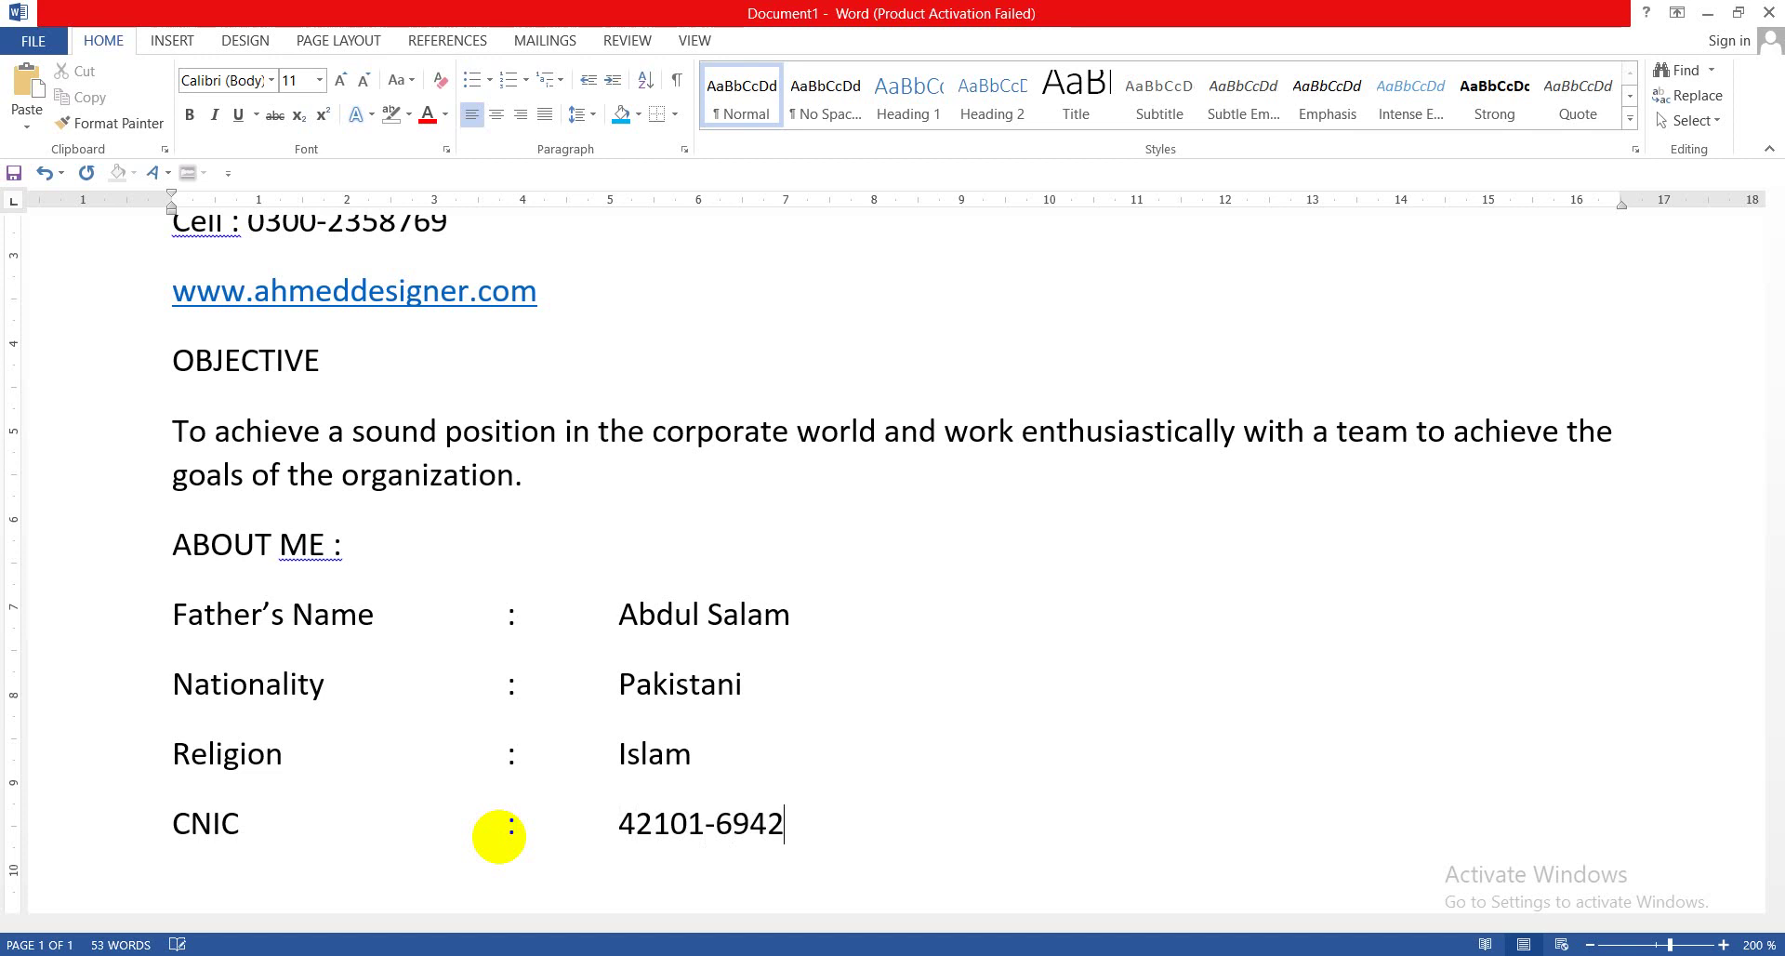
key("Return")
Add a Languages row with an aligned colon and the value Urdu/English
type("I")
key("BackSpace")
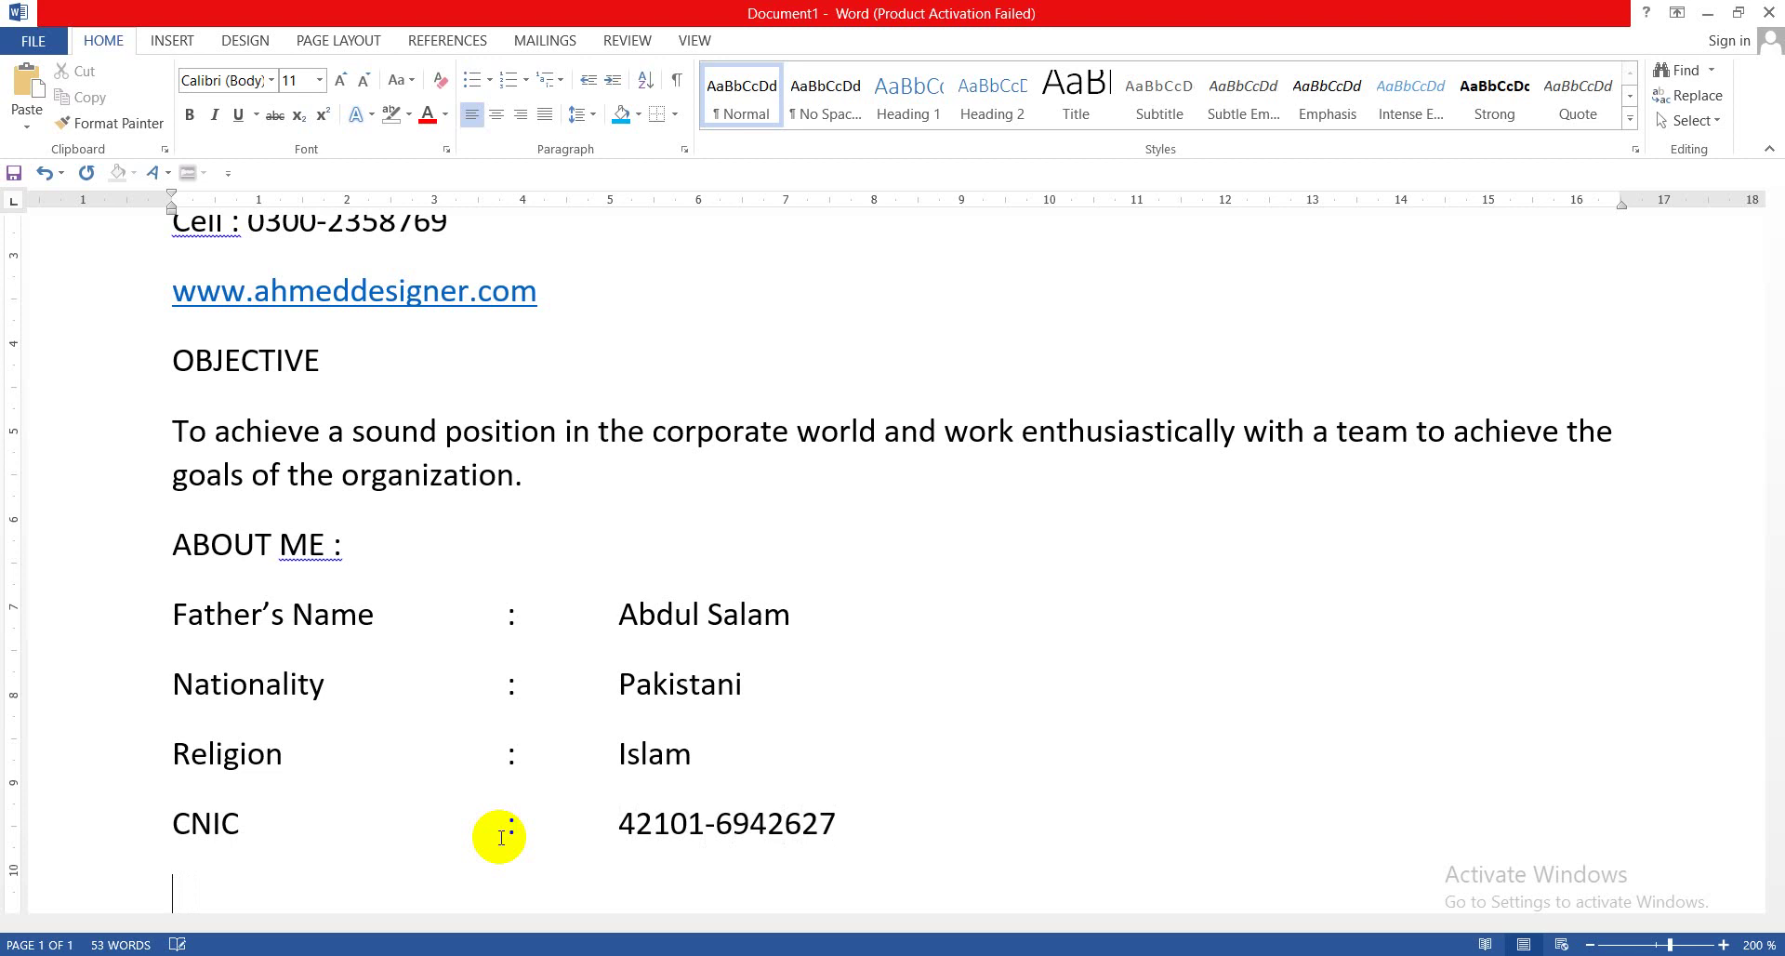
type("Lang")
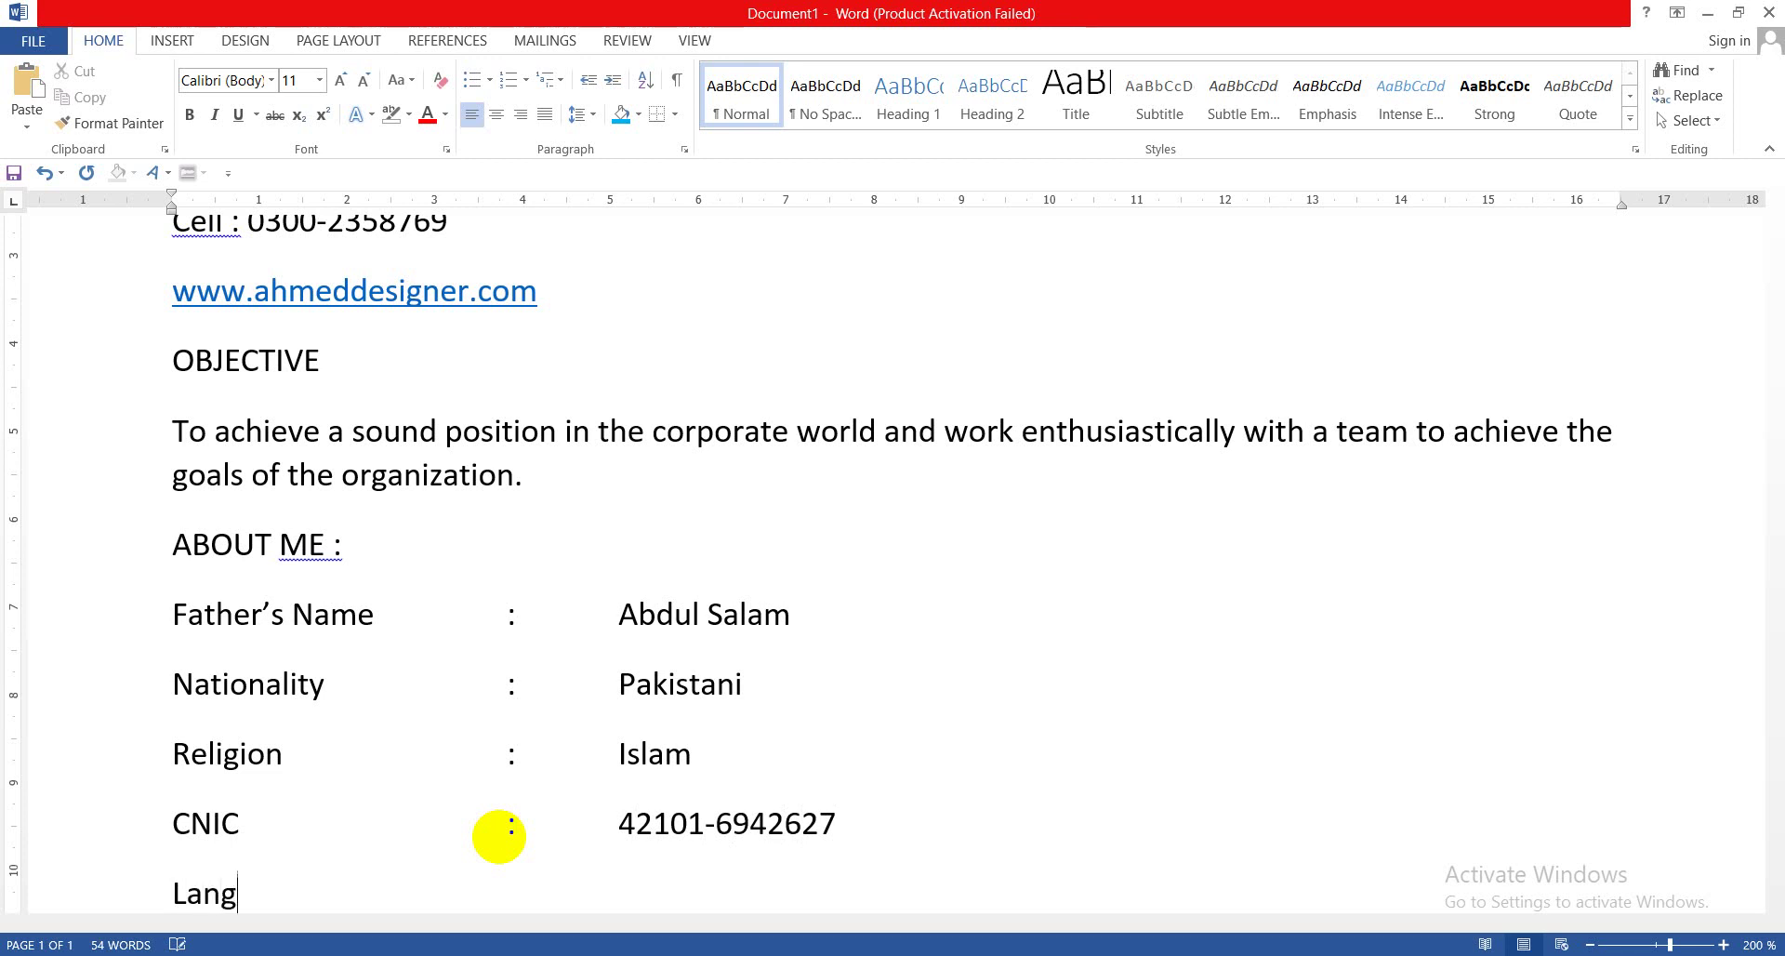
type("uages")
key("Tab")
key("Tab")
type(":")
key("Tab")
type("u")
key("BackSpace")
key("Tab")
key("Tab")
key("BackSpace")
key("BackSpace")
type("U")
type("rdu")
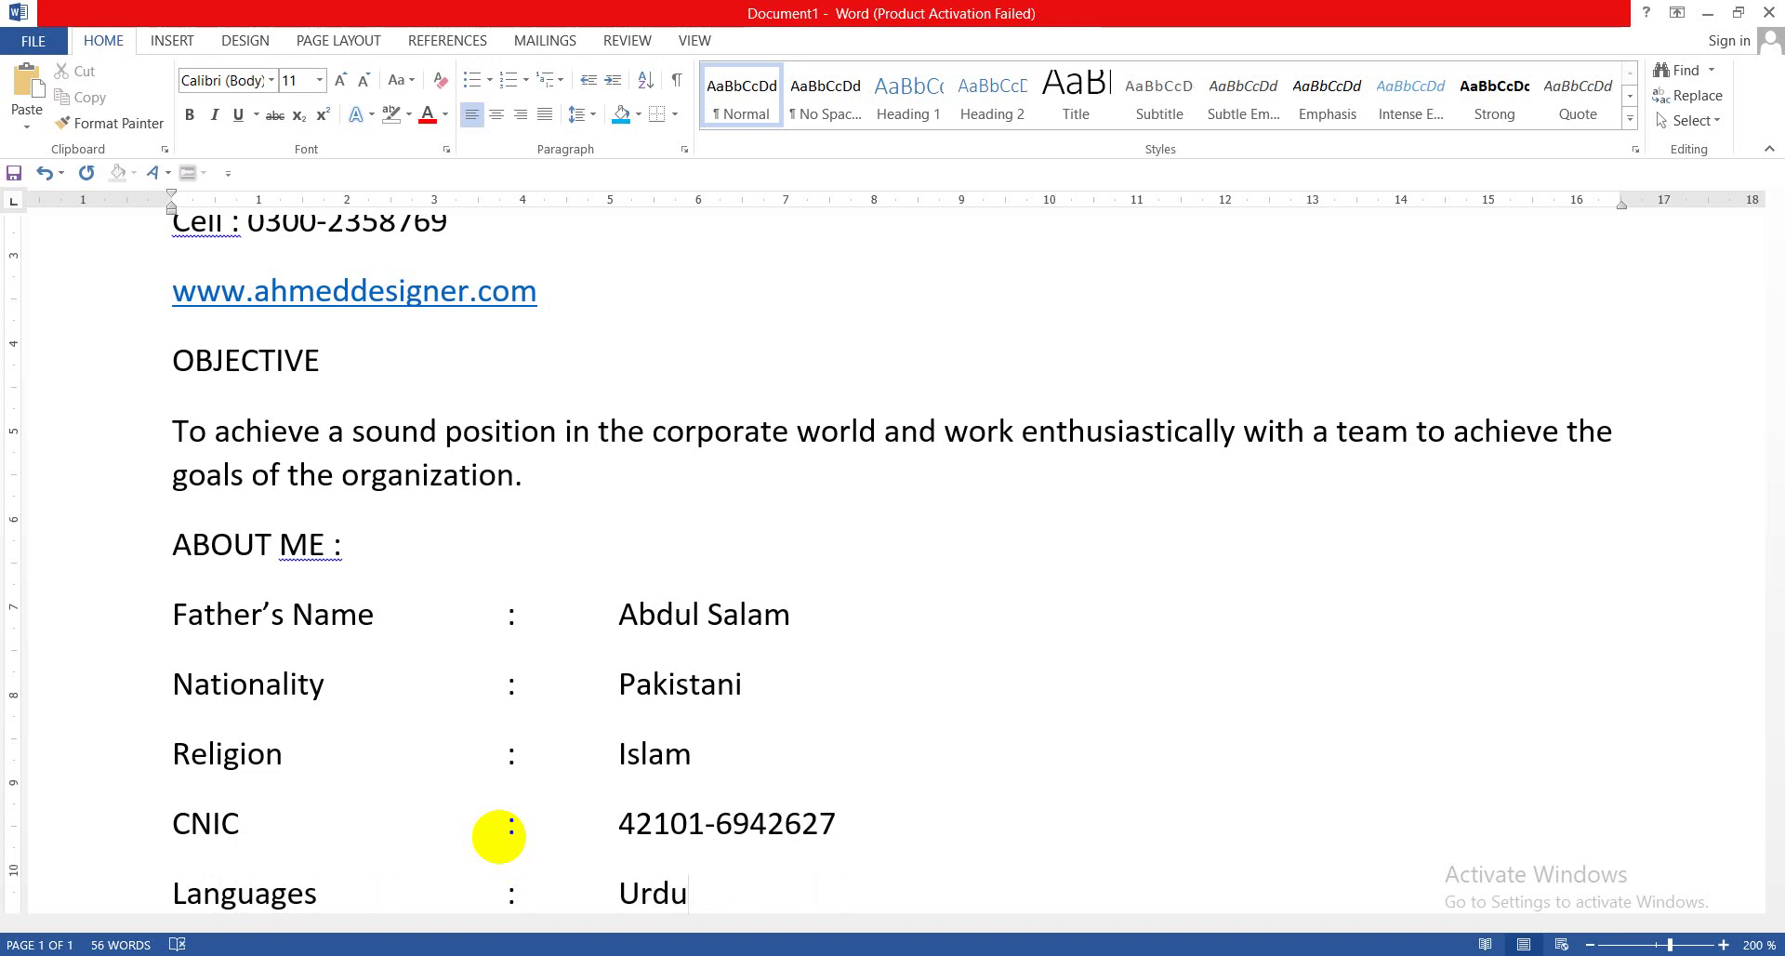
type("/")
type("Engli")
type("sh")
key("Return")
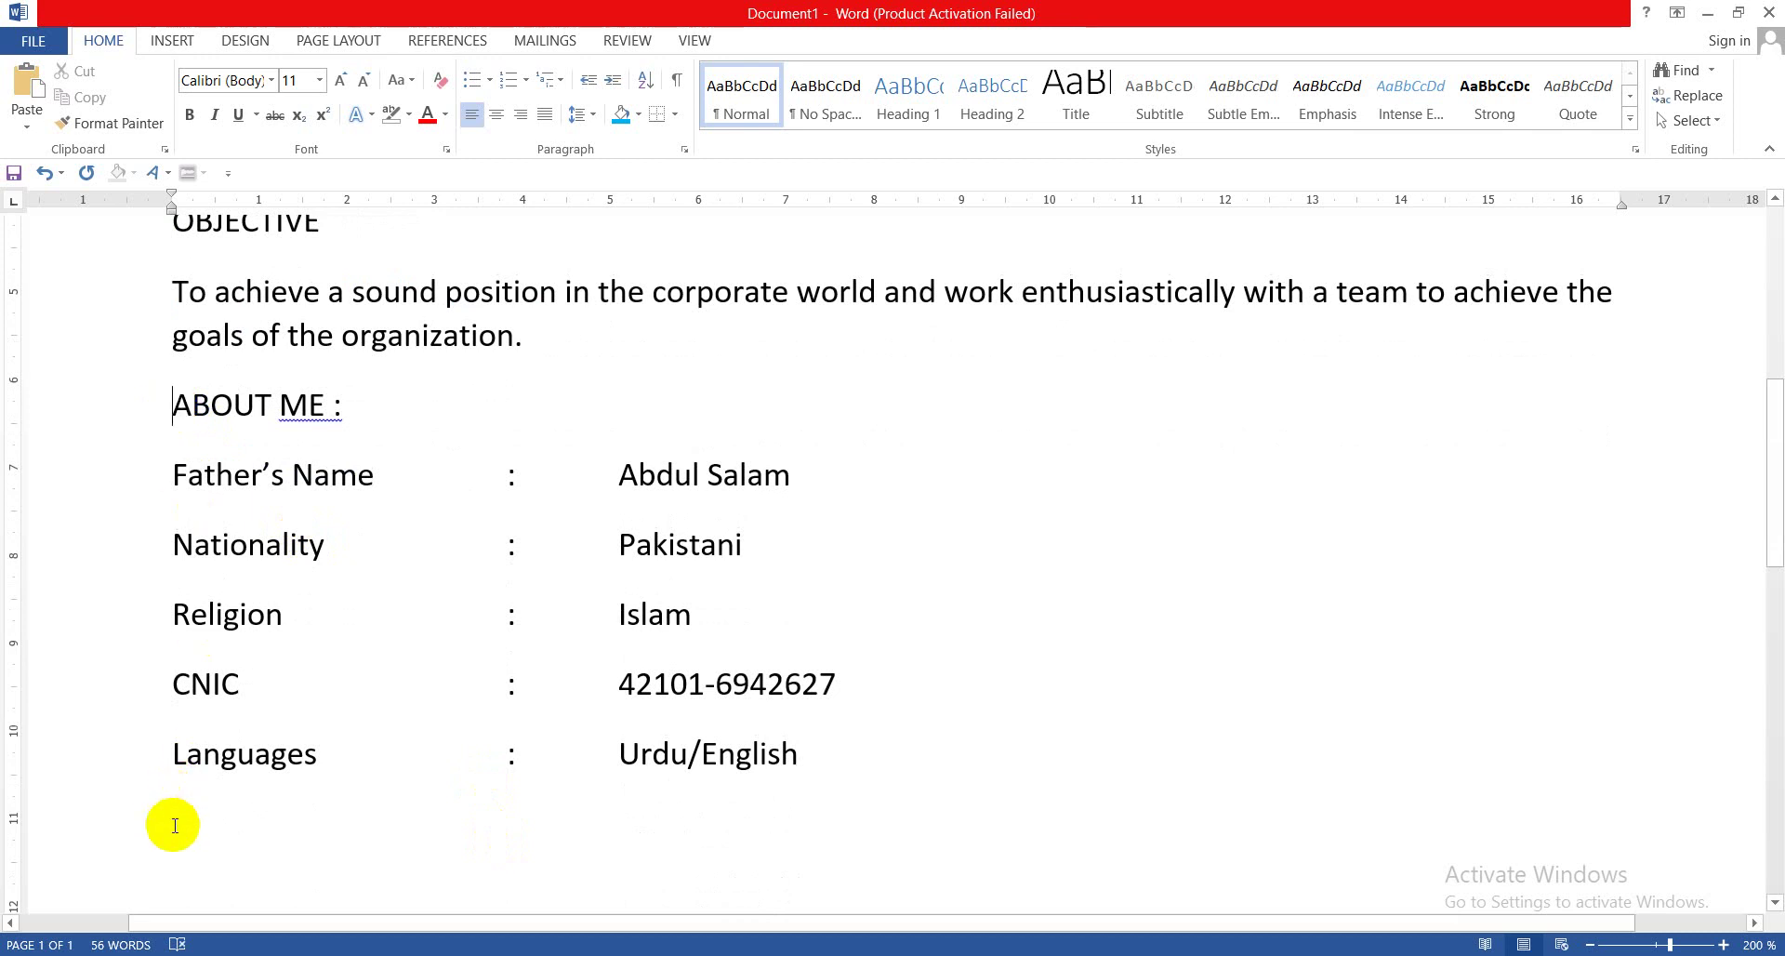
Type ACADEMIC QUALIFICATION in capitals below the Languages line and start a new line
type("A")
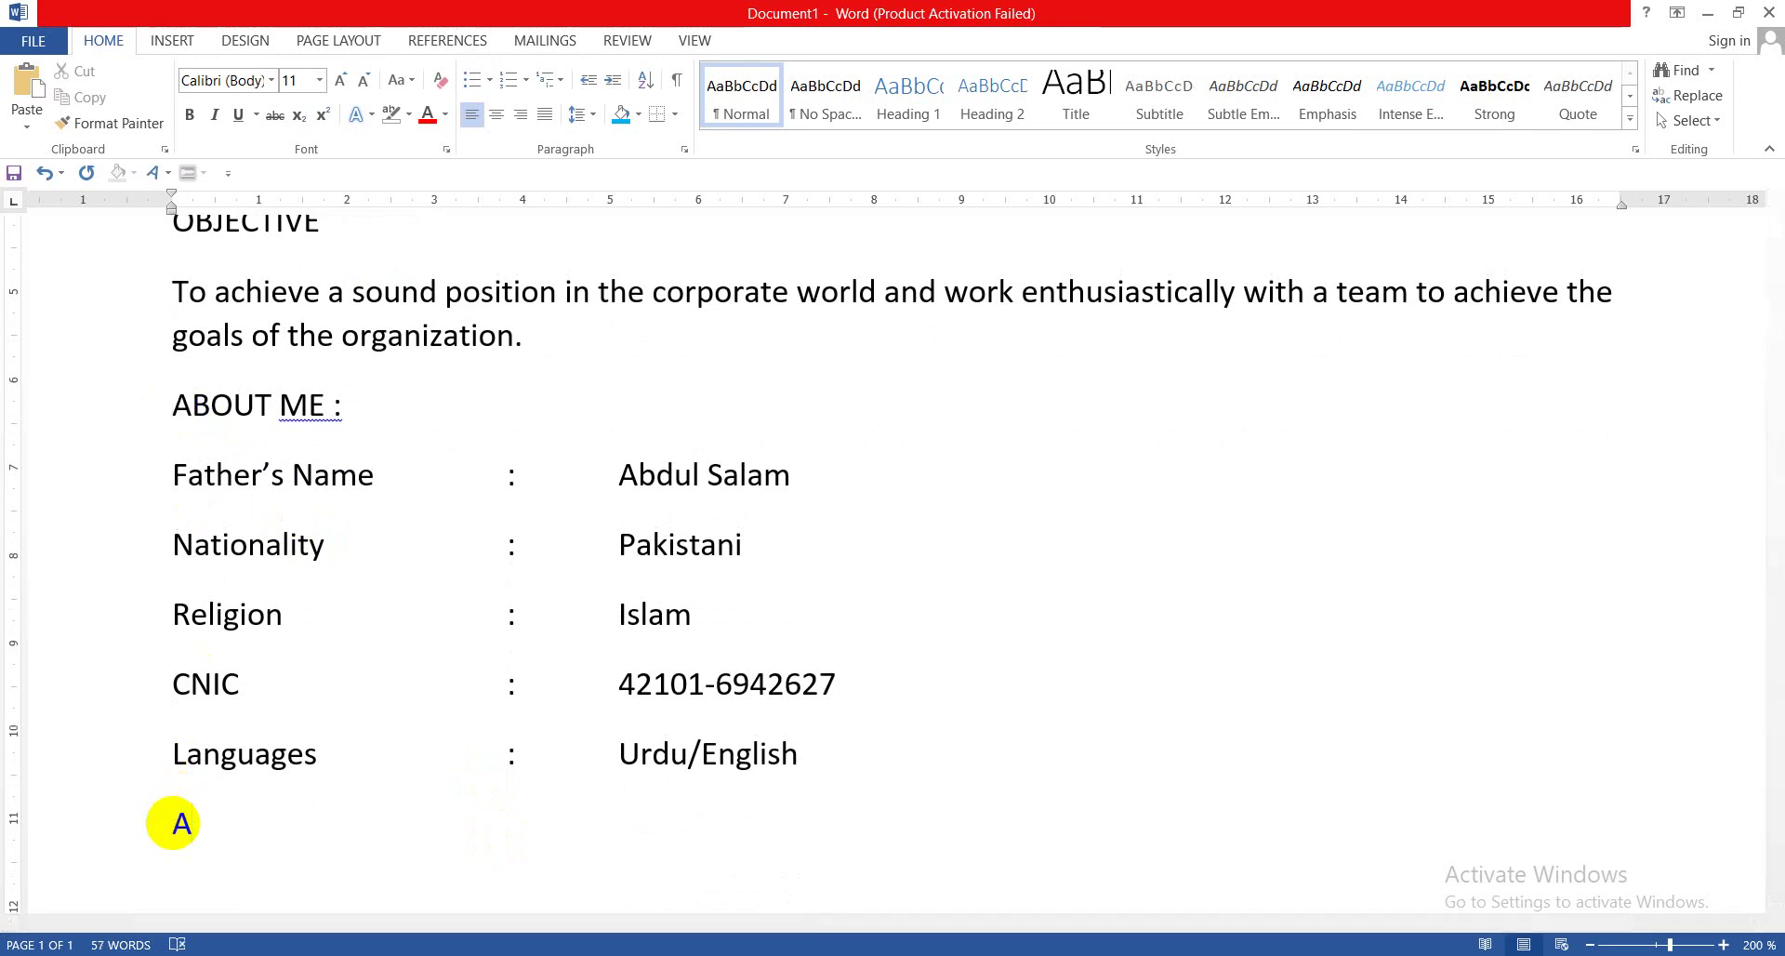
type("CADE")
type("MIC")
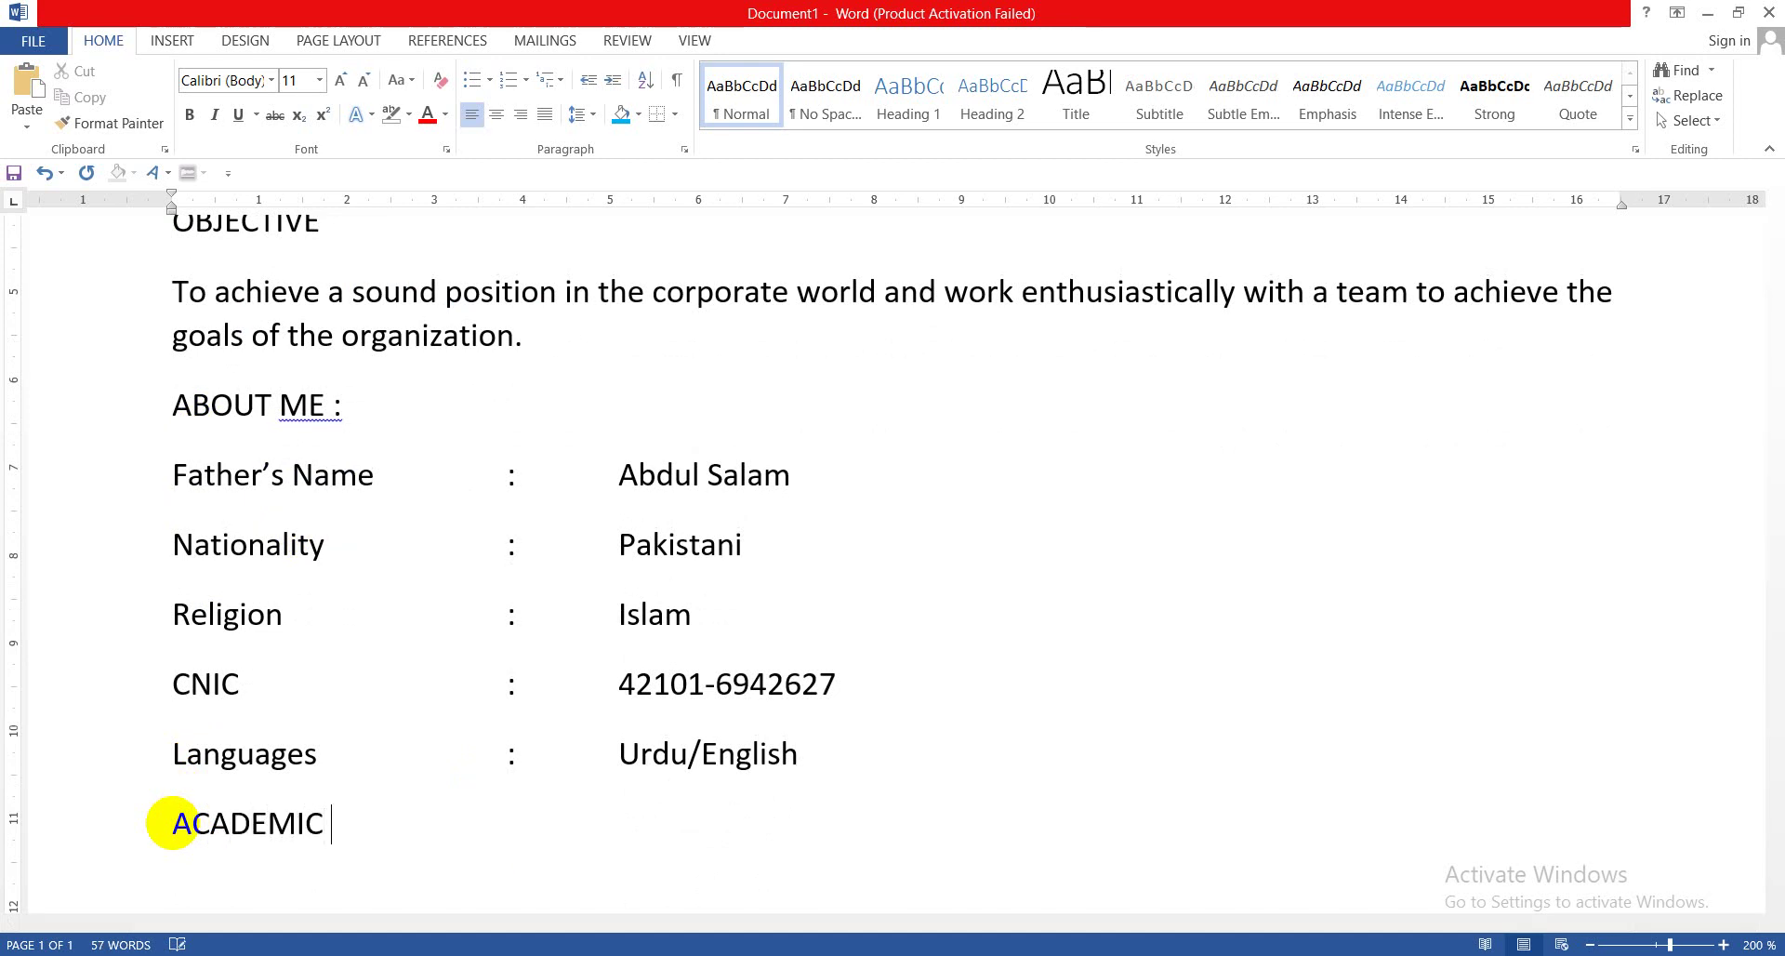
type("QUALI")
type("FICATIO")
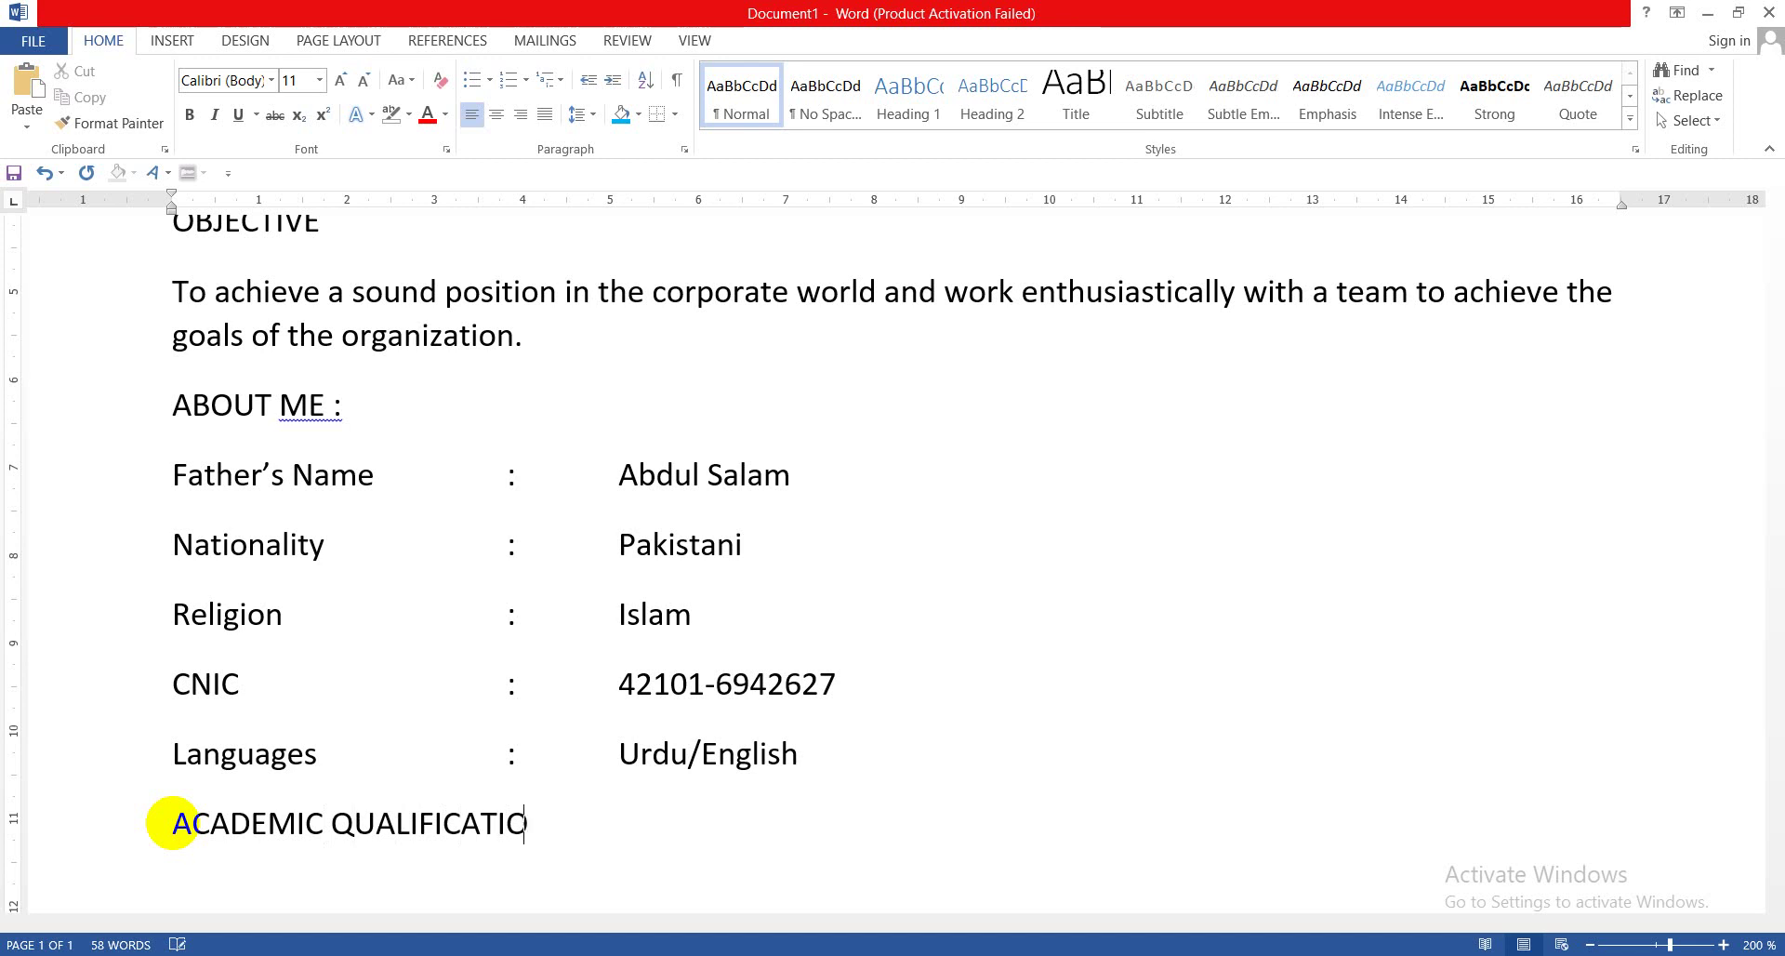
type("N")
key("Return")
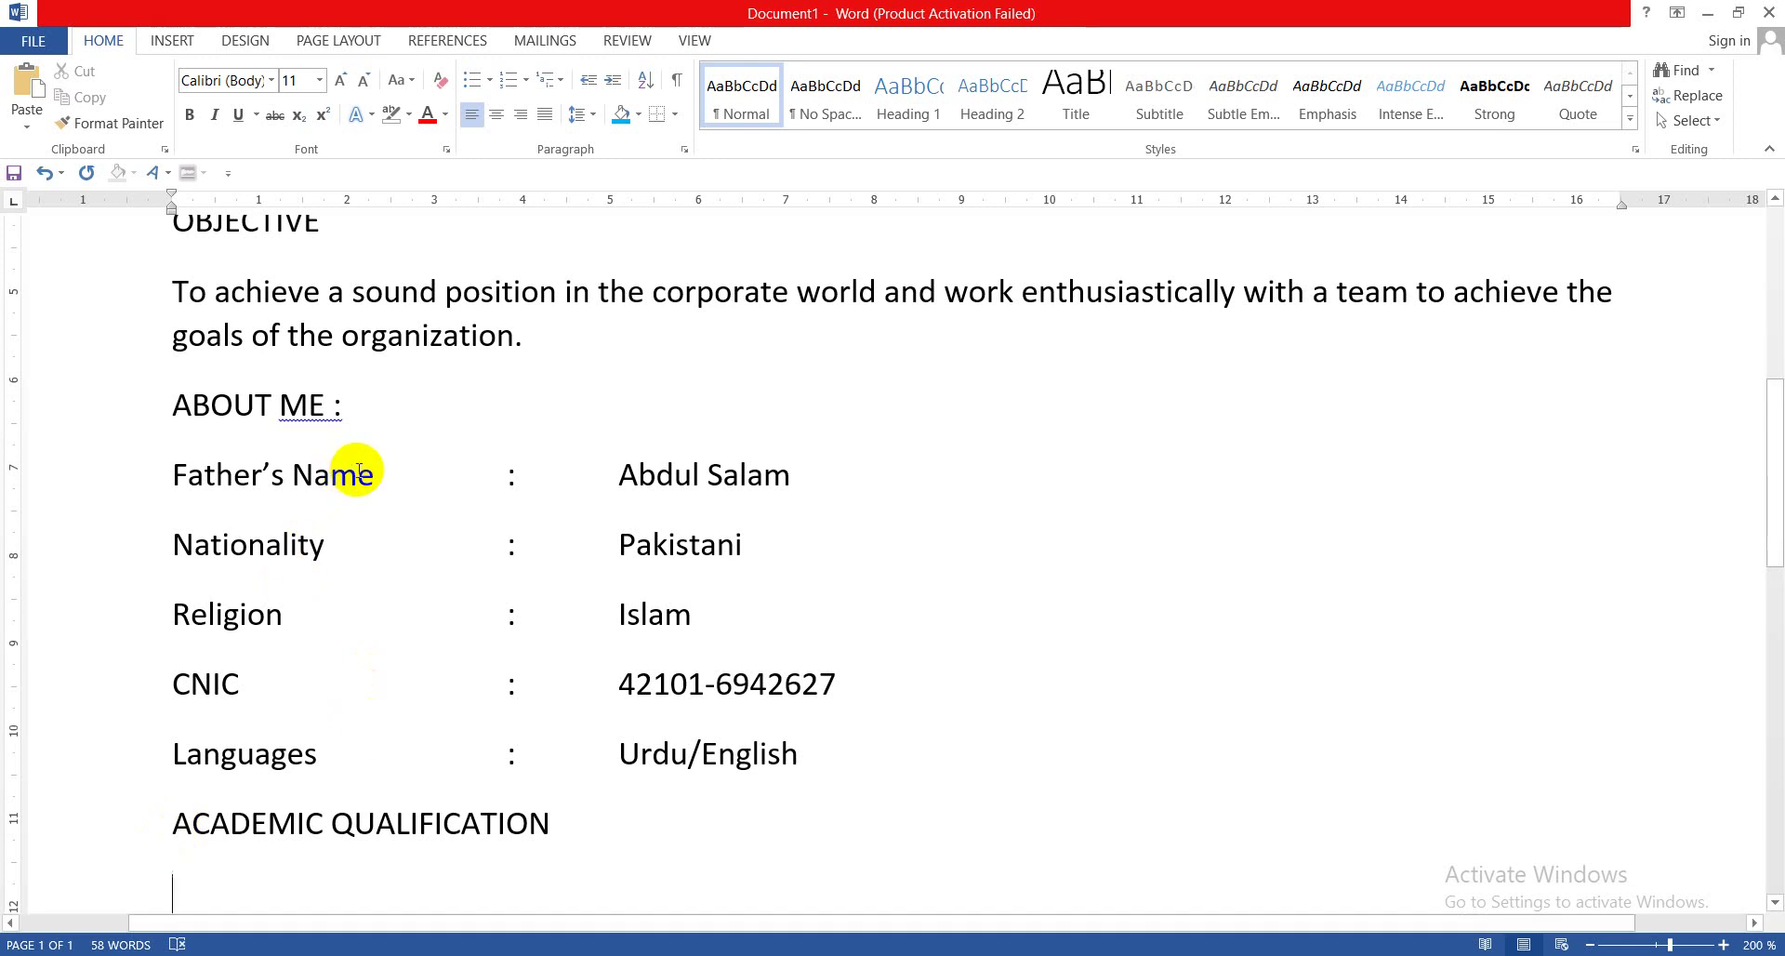
Try adding a line under the ABOUT ME heading, then undo it
left_click(193, 418)
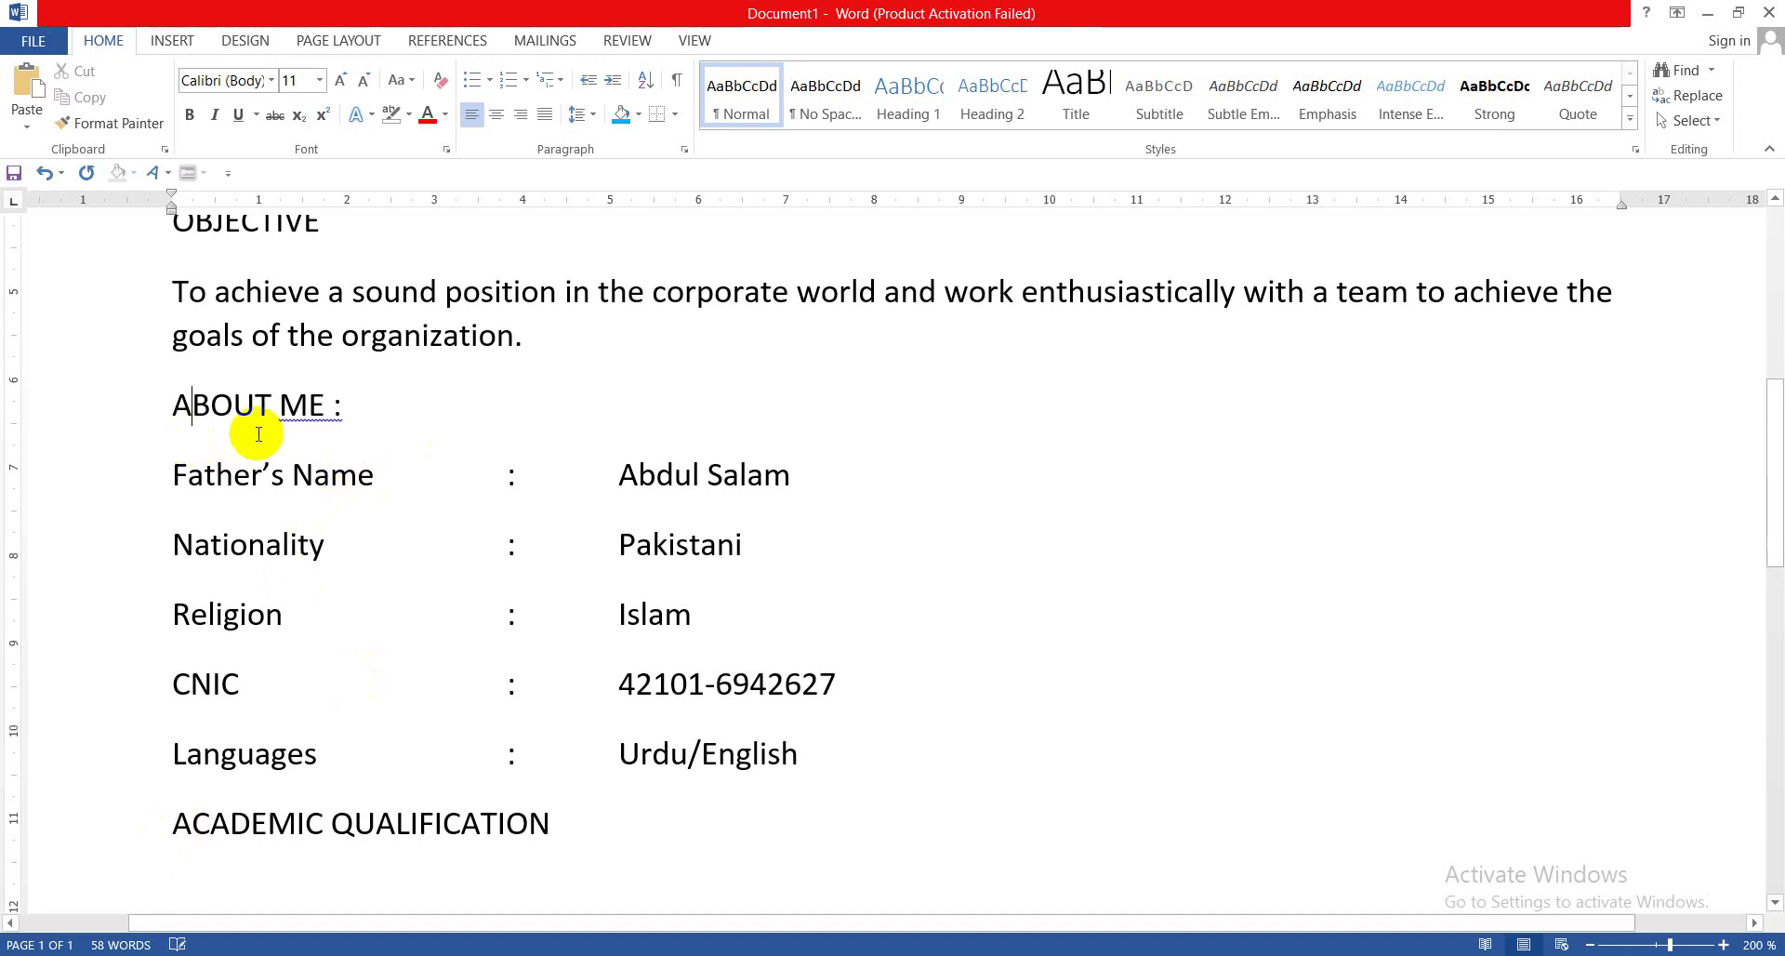
left_click(370, 411)
key("Return")
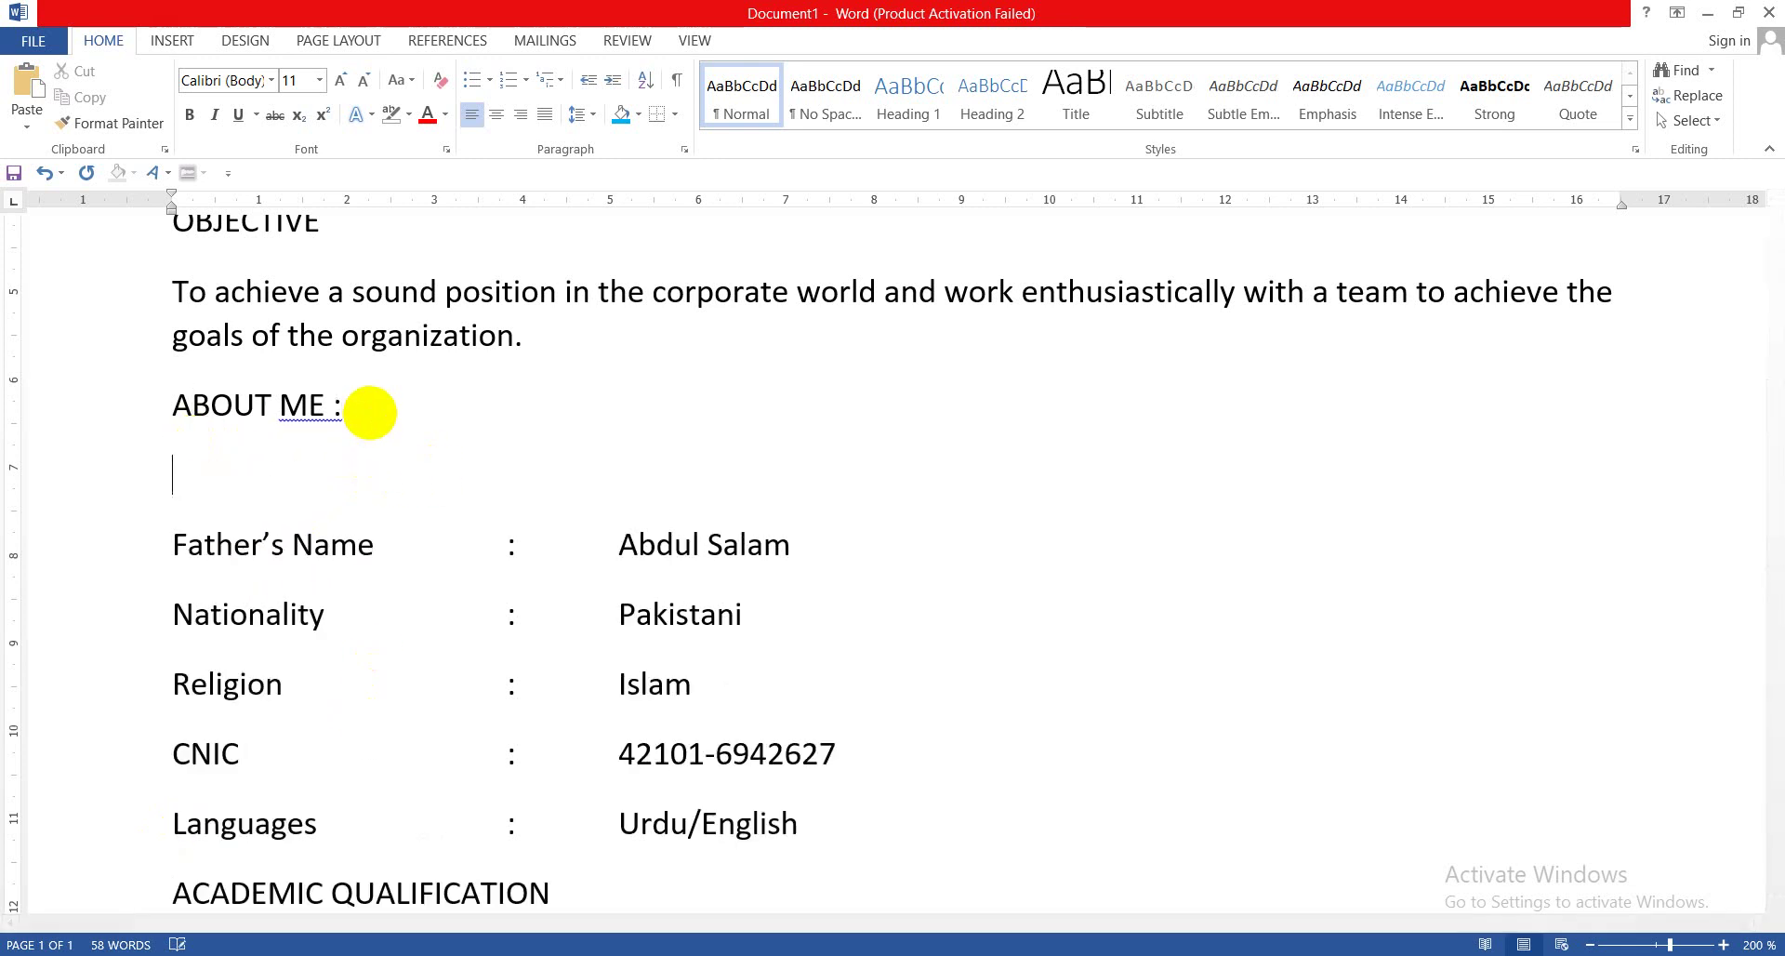
type("D")
key("BackSpace")
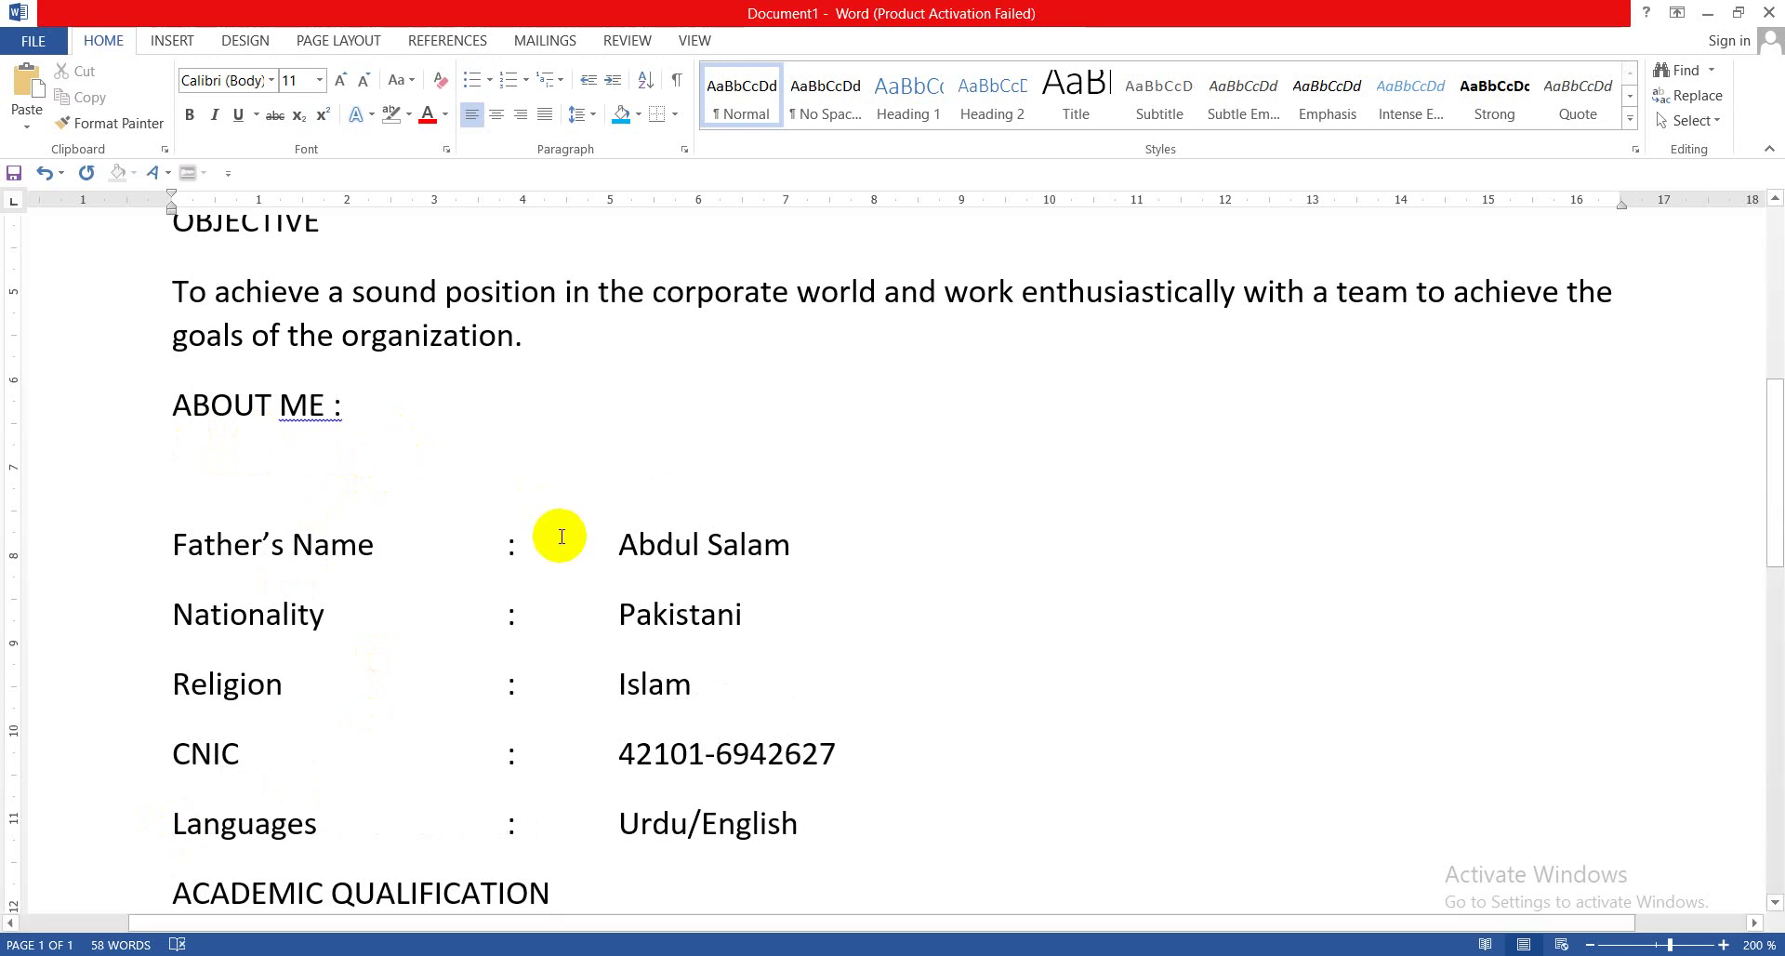
key("ctrl+z")
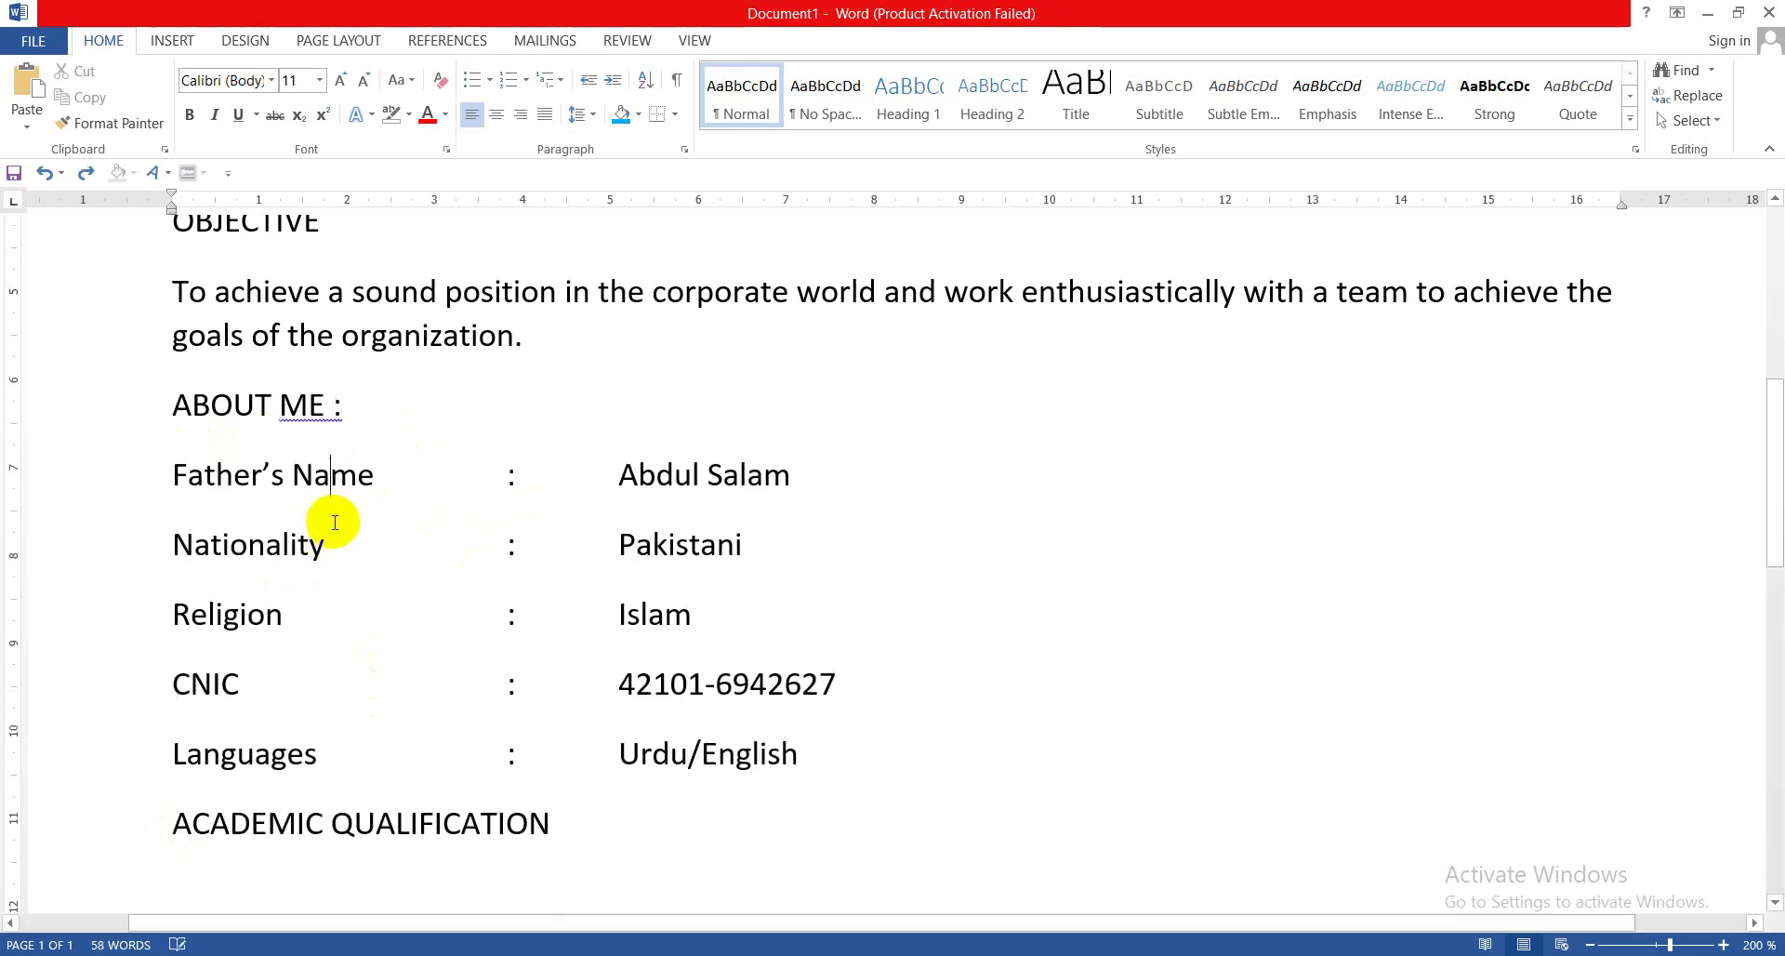
Insert a DOB line with a 31 July date after the Father's Name entry
left_click(335, 507)
left_click(846, 482)
key("Return")
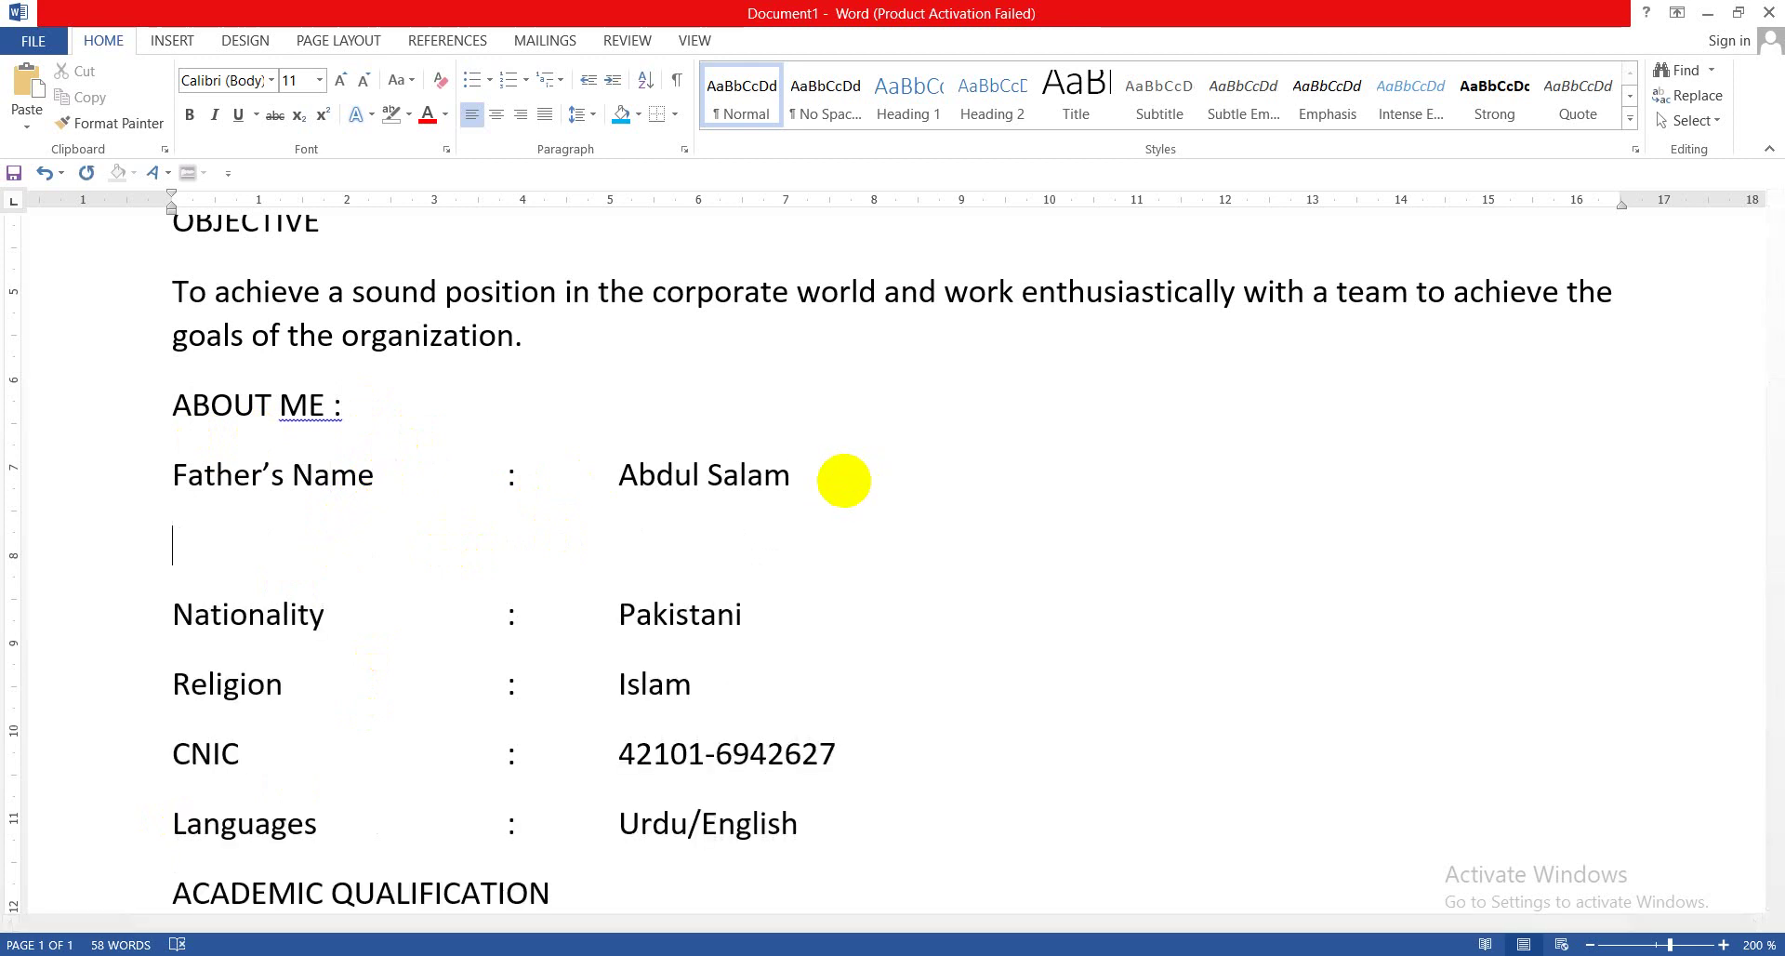
type("DOB")
key("Tab")
key("Tab")
key("Tab")
type("31 ")
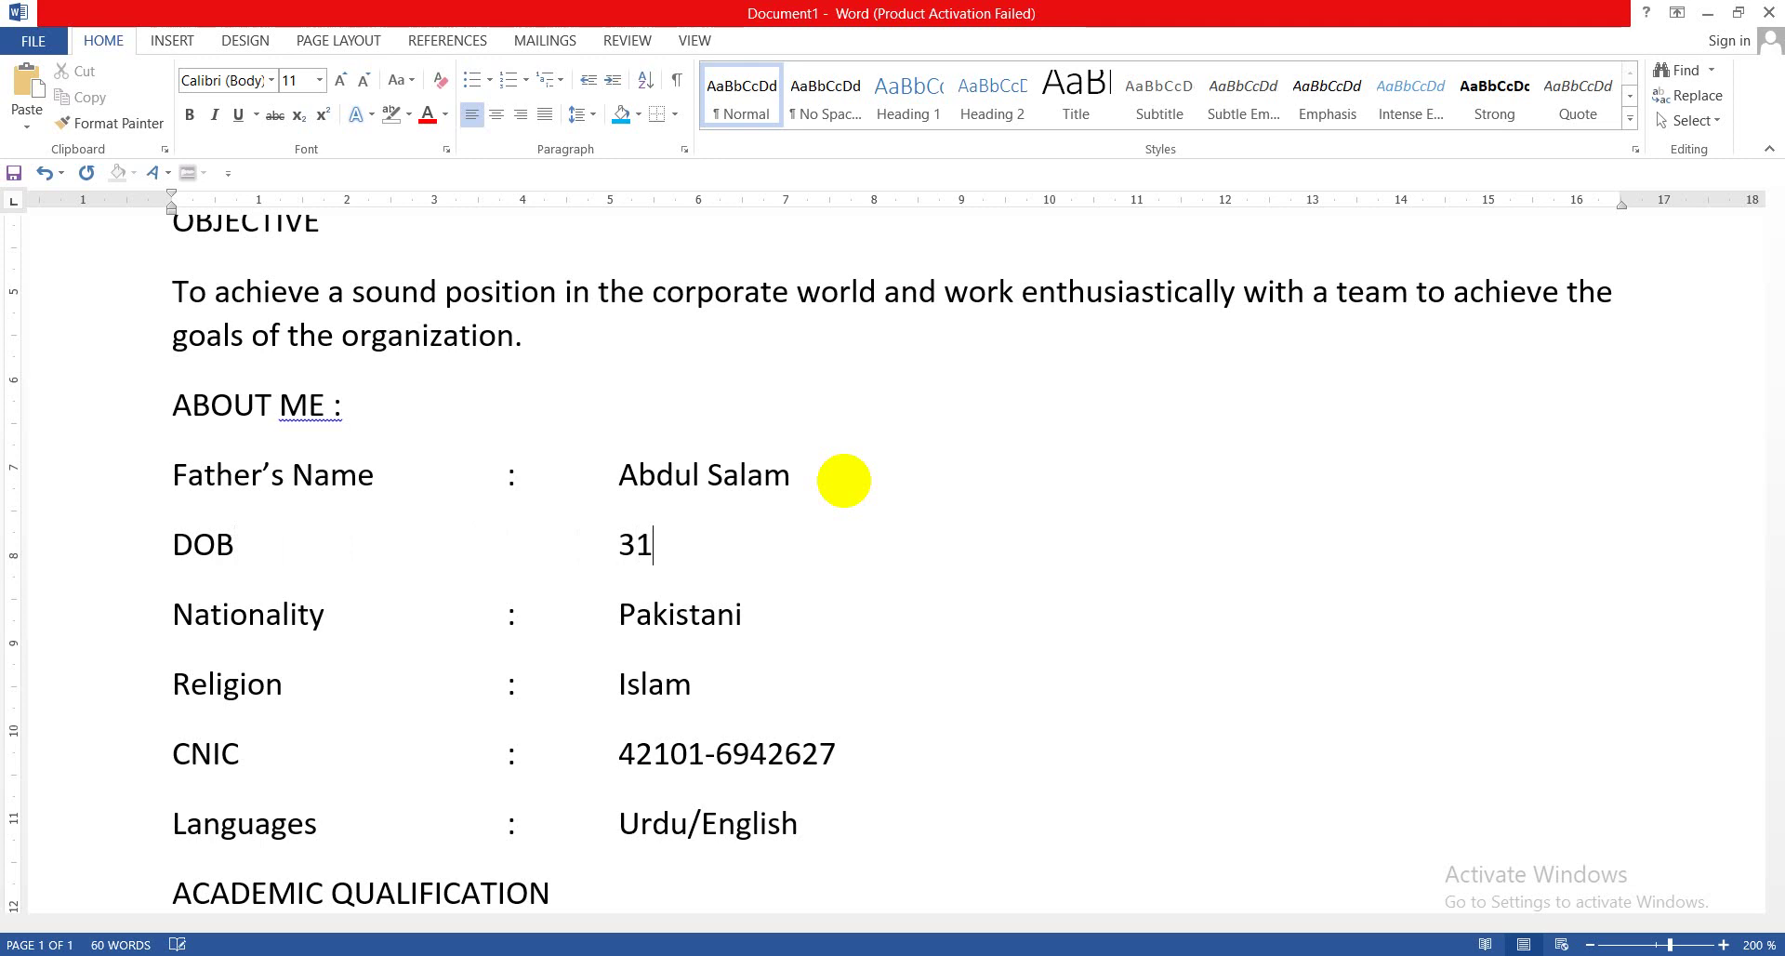
type("JU")
type("LY")
key("BackSpace")
key("BackSpace")
key("BackSpace")
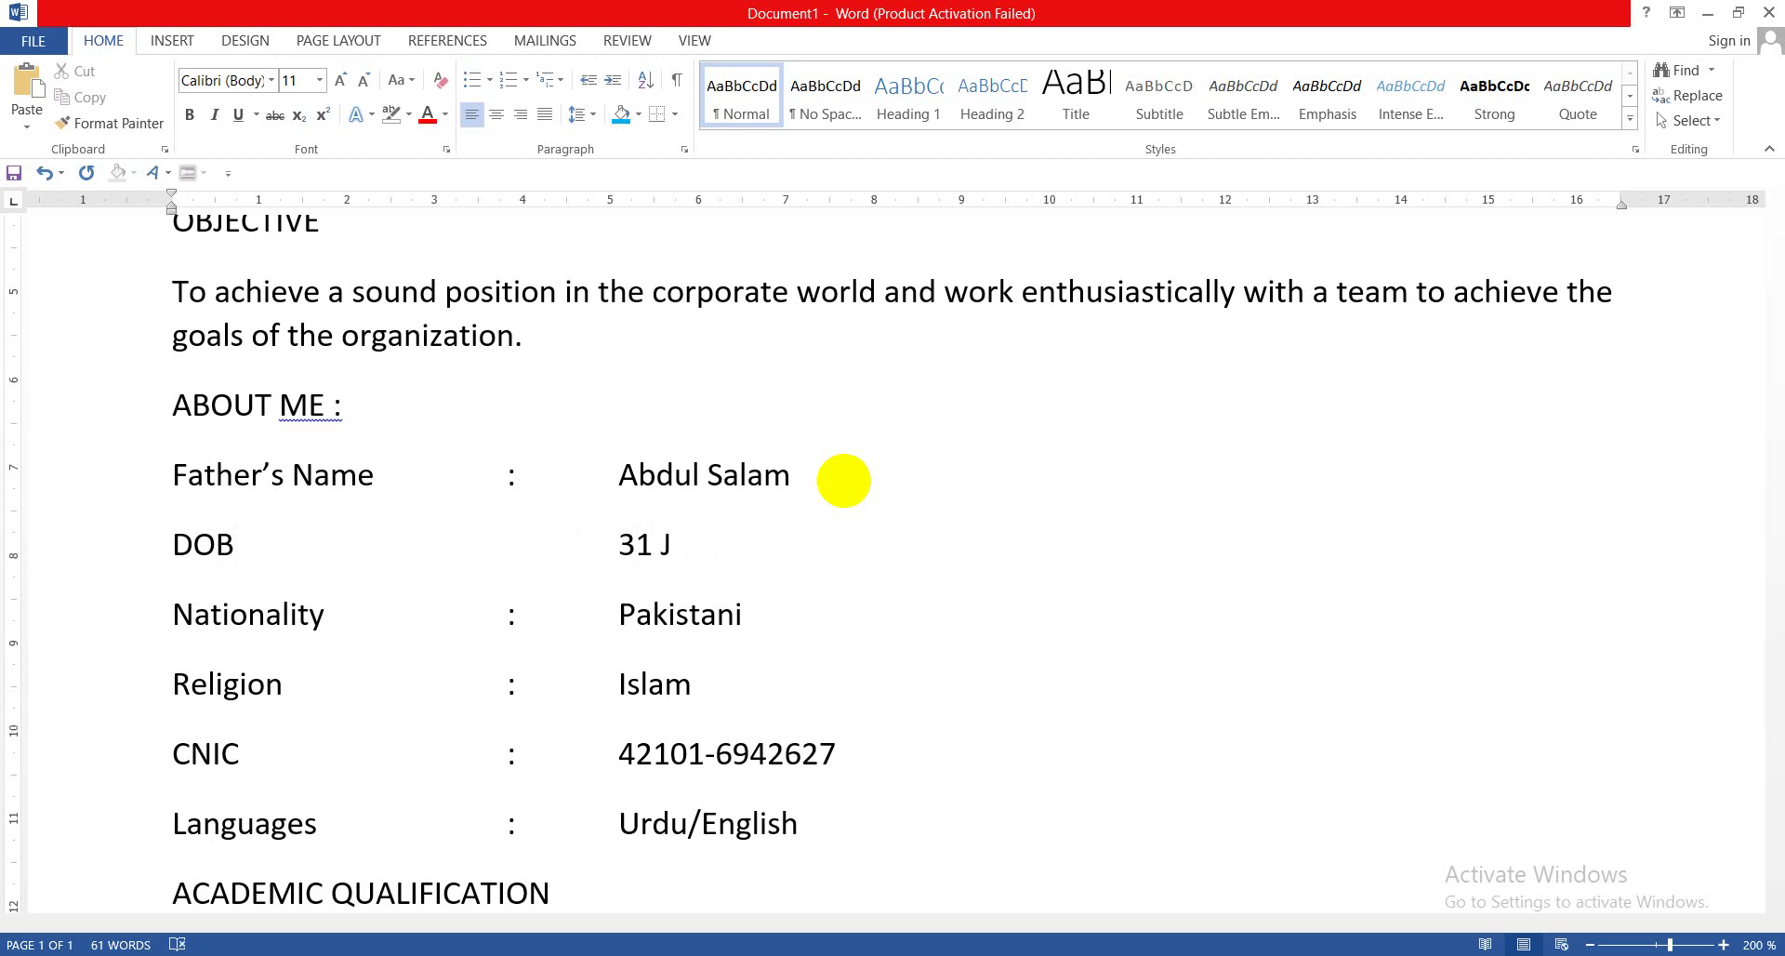
type("uly ")
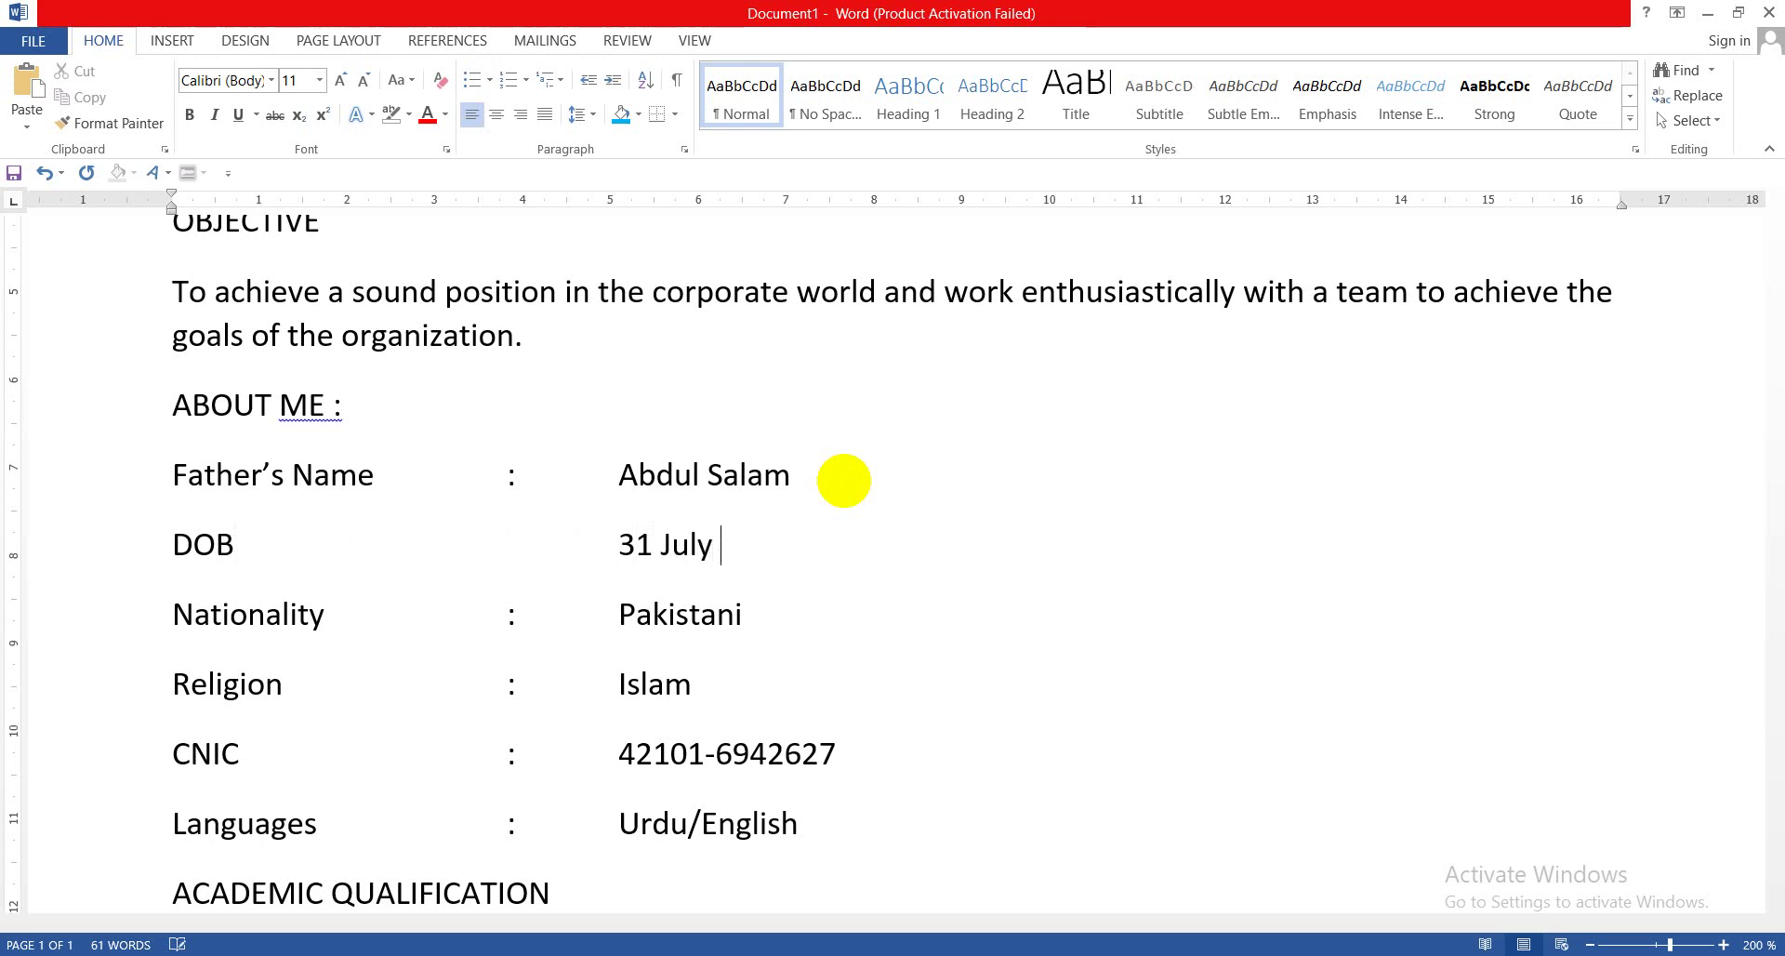
type("19")
key("BackSpace")
key("BackSpace")
type("0000")
left_click_drag(1769, 413, 1771, 518)
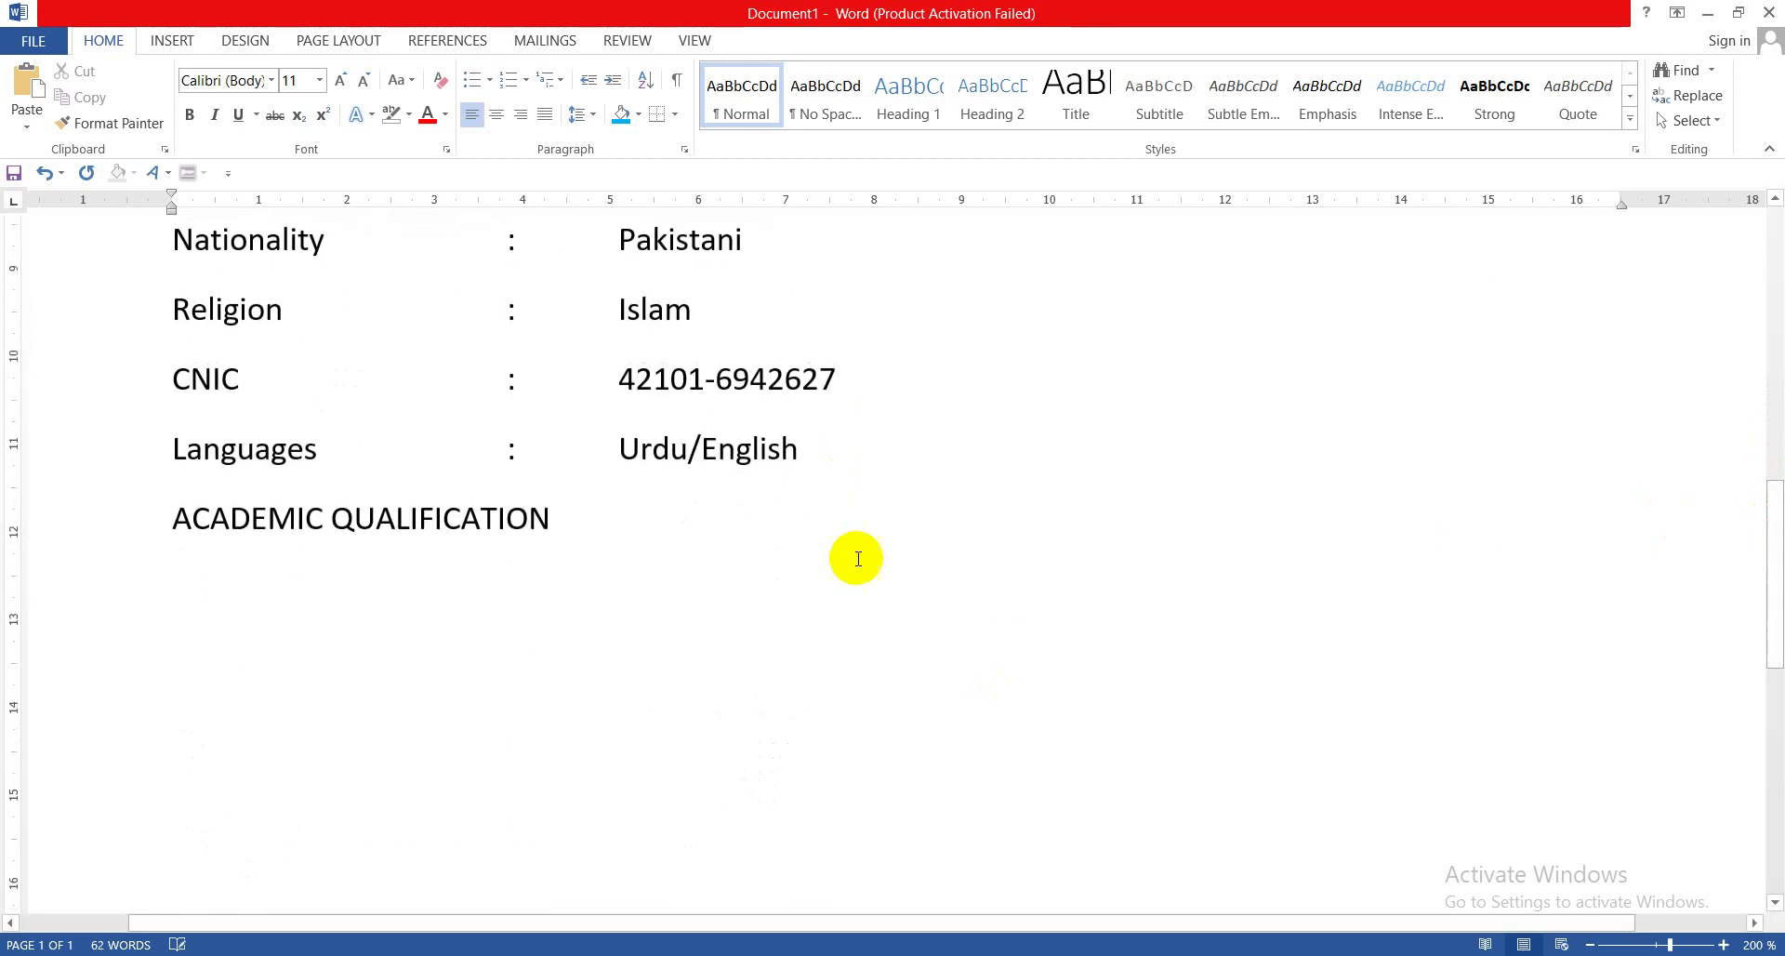
Type 'B.A with First division From Karachi Univercity' under ACADEMIC QUALIFICATION
left_click(565, 526)
key("Return")
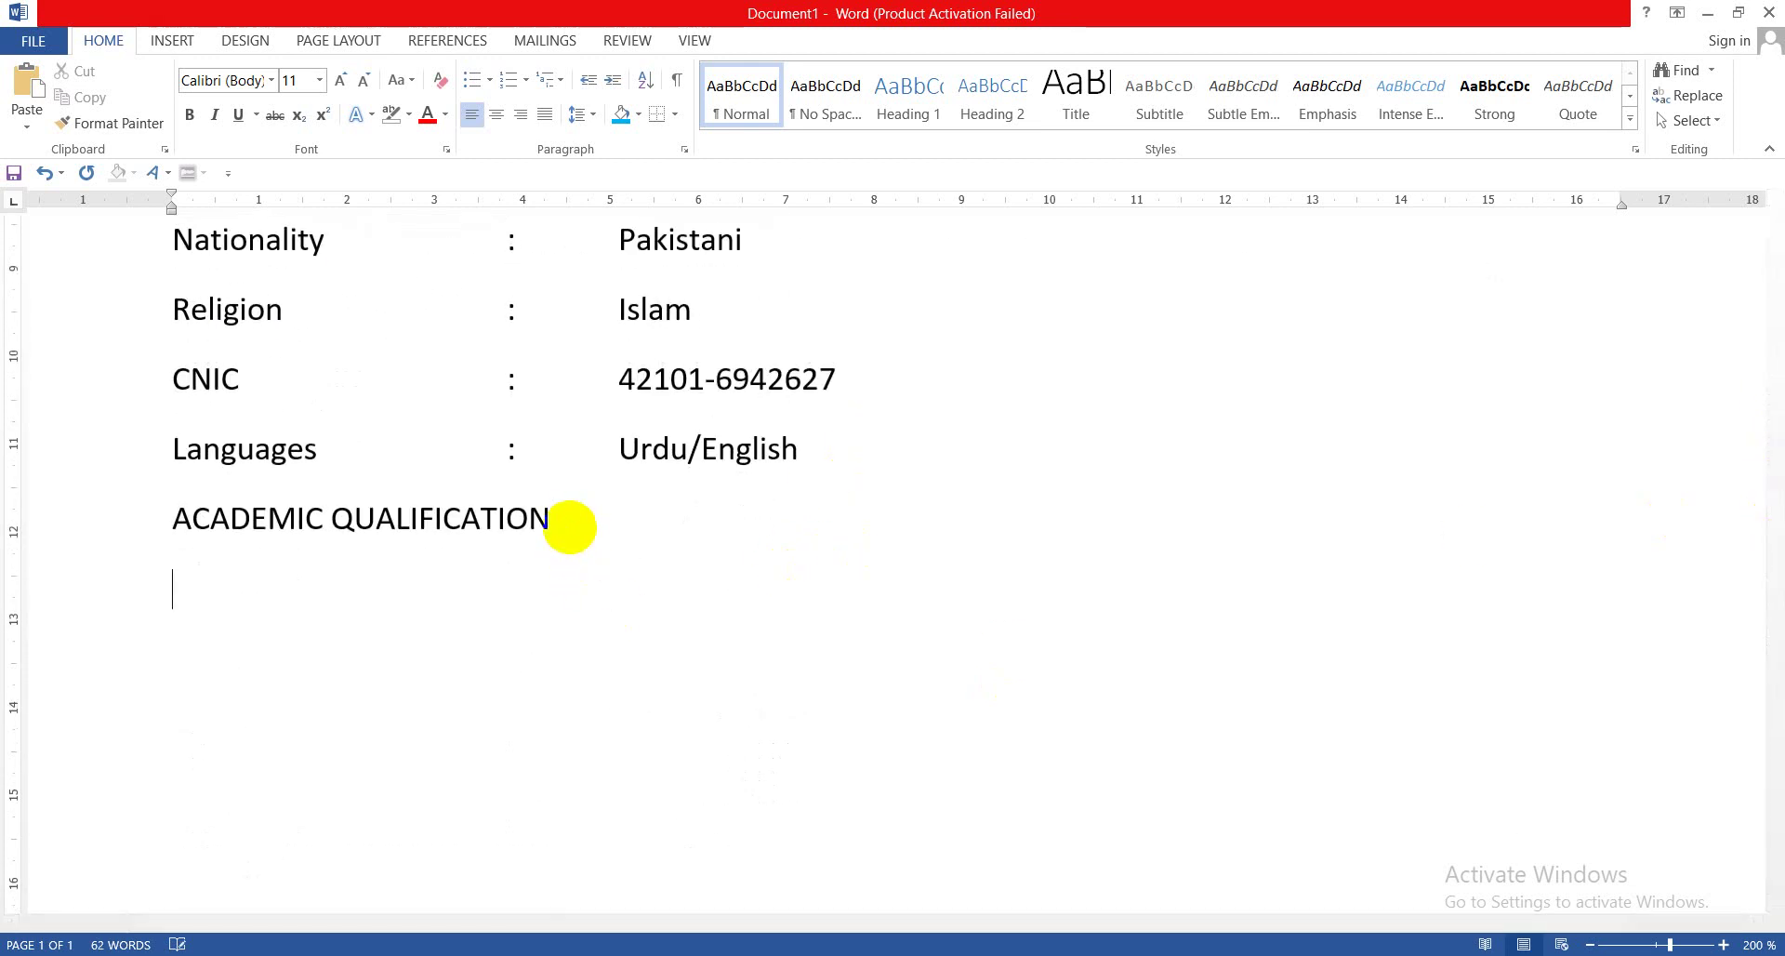
type("B")
type("/")
key("BackSpace")
type(".A ")
type("f")
key("BackSpace")
type("w")
type("ith")
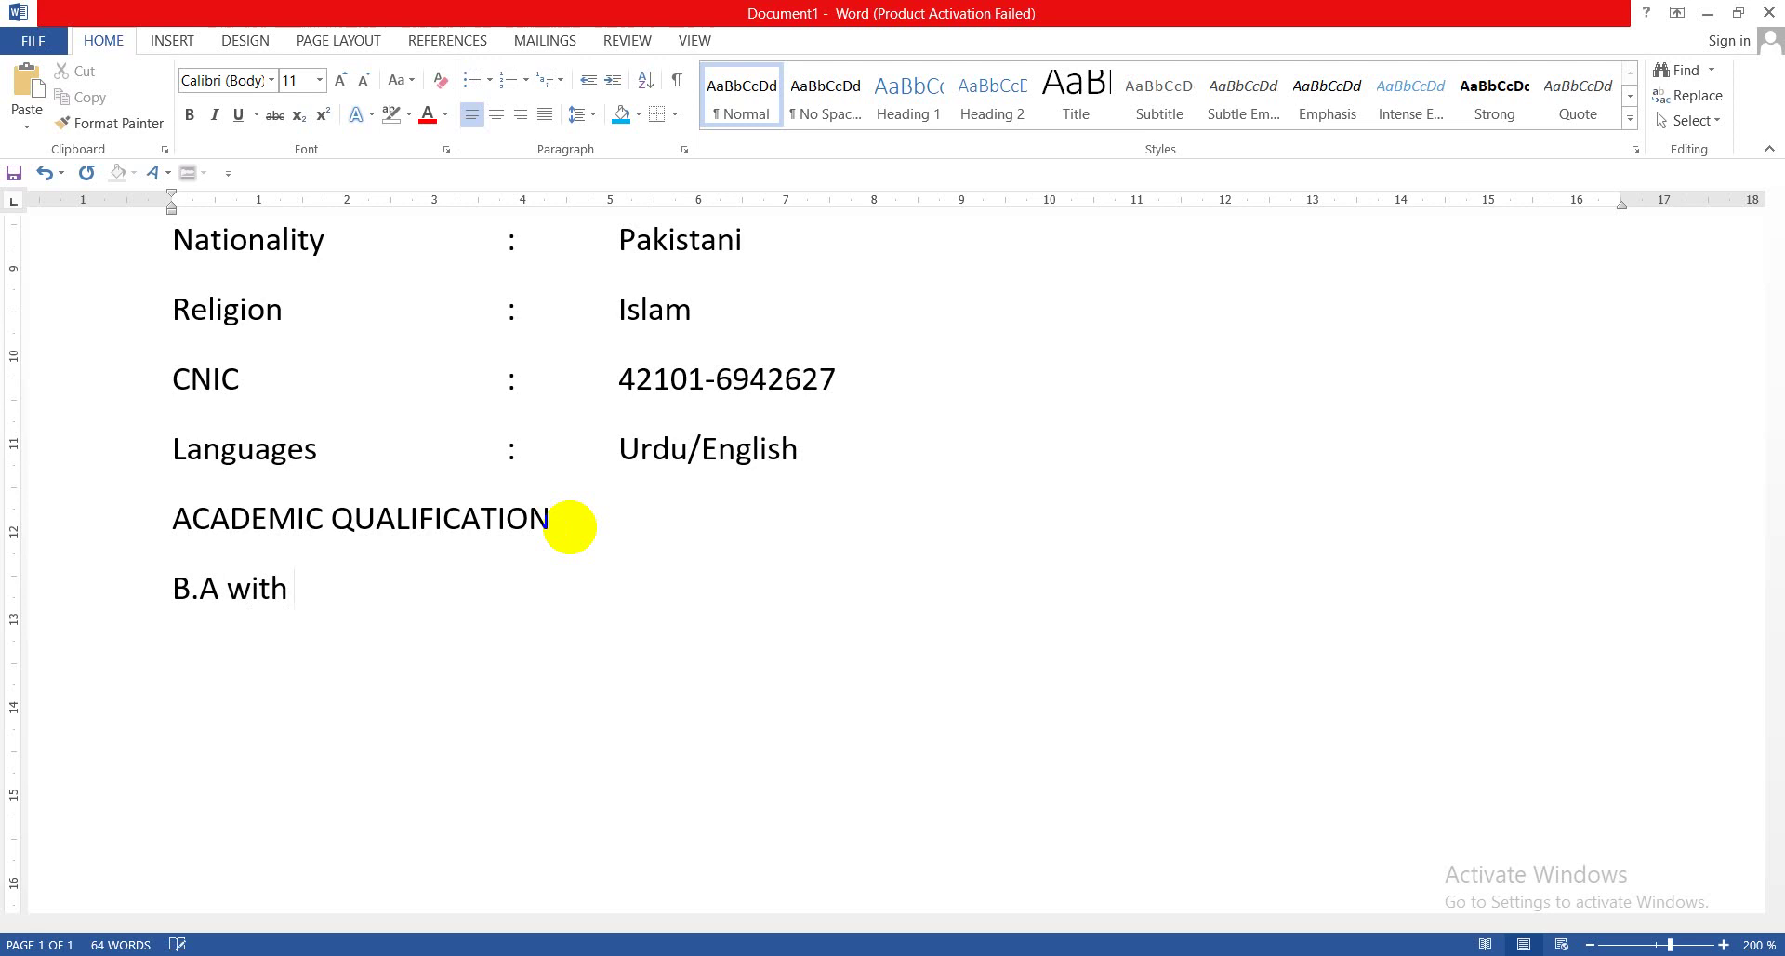
type(" Fi")
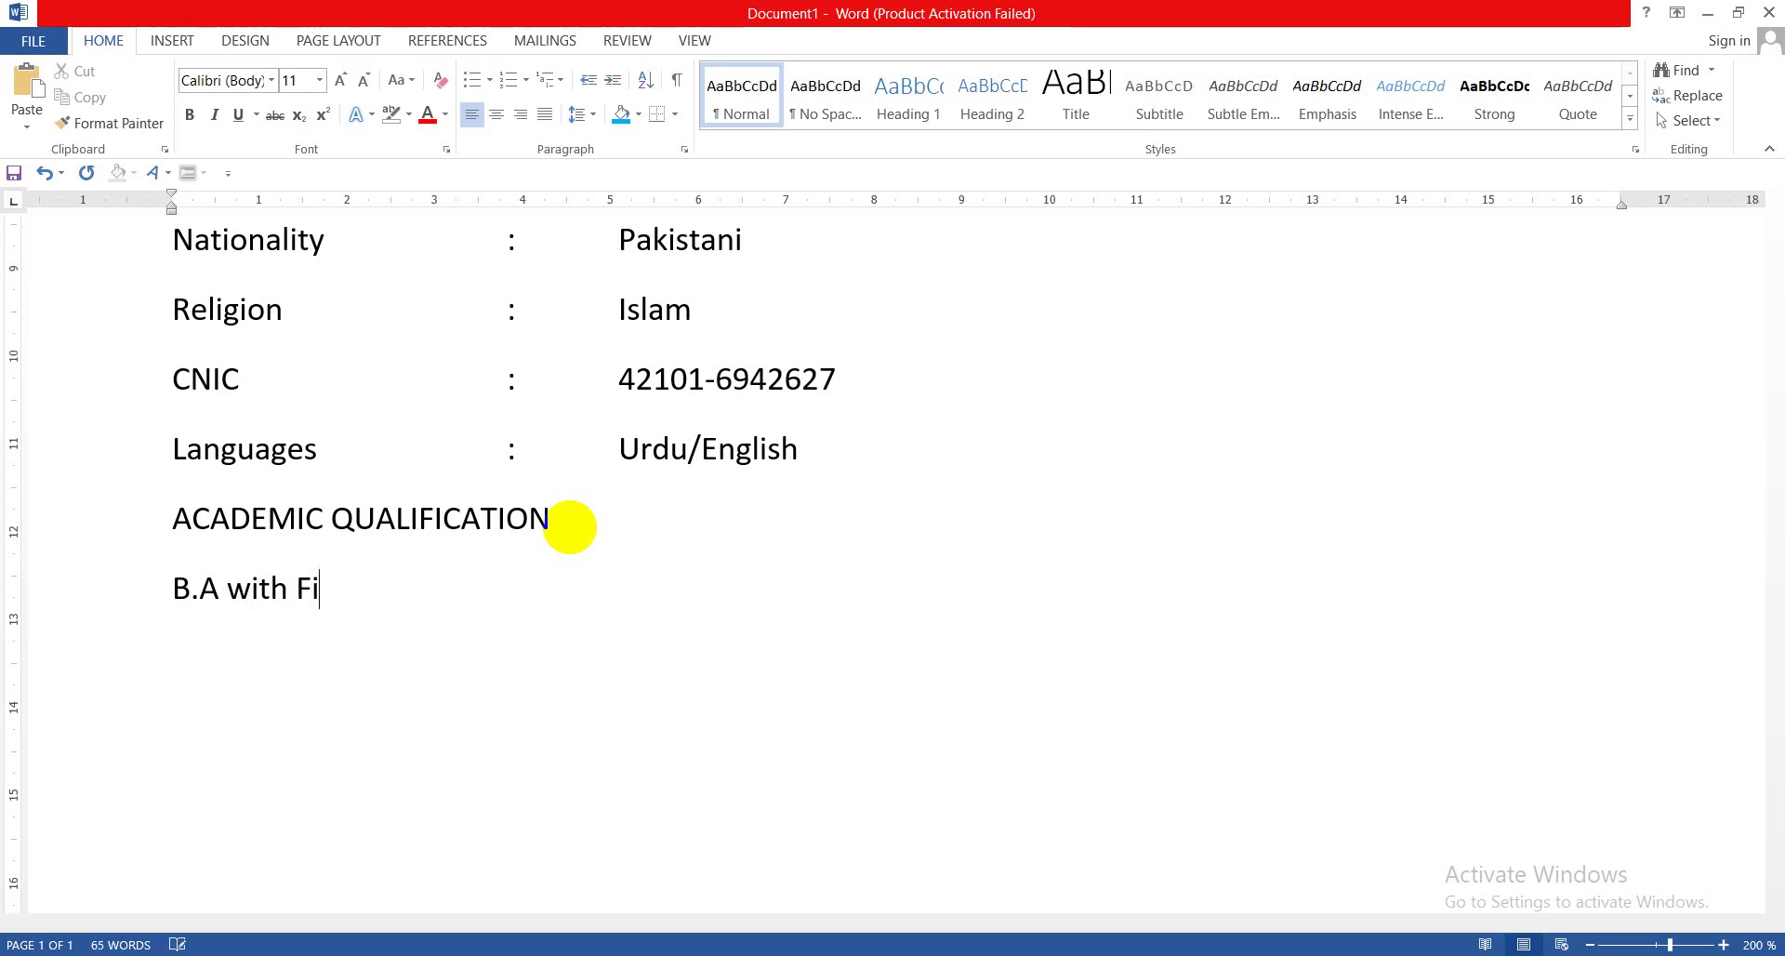
type("e")
key("BackSpace")
type("rst ")
type("divis")
type("ion F")
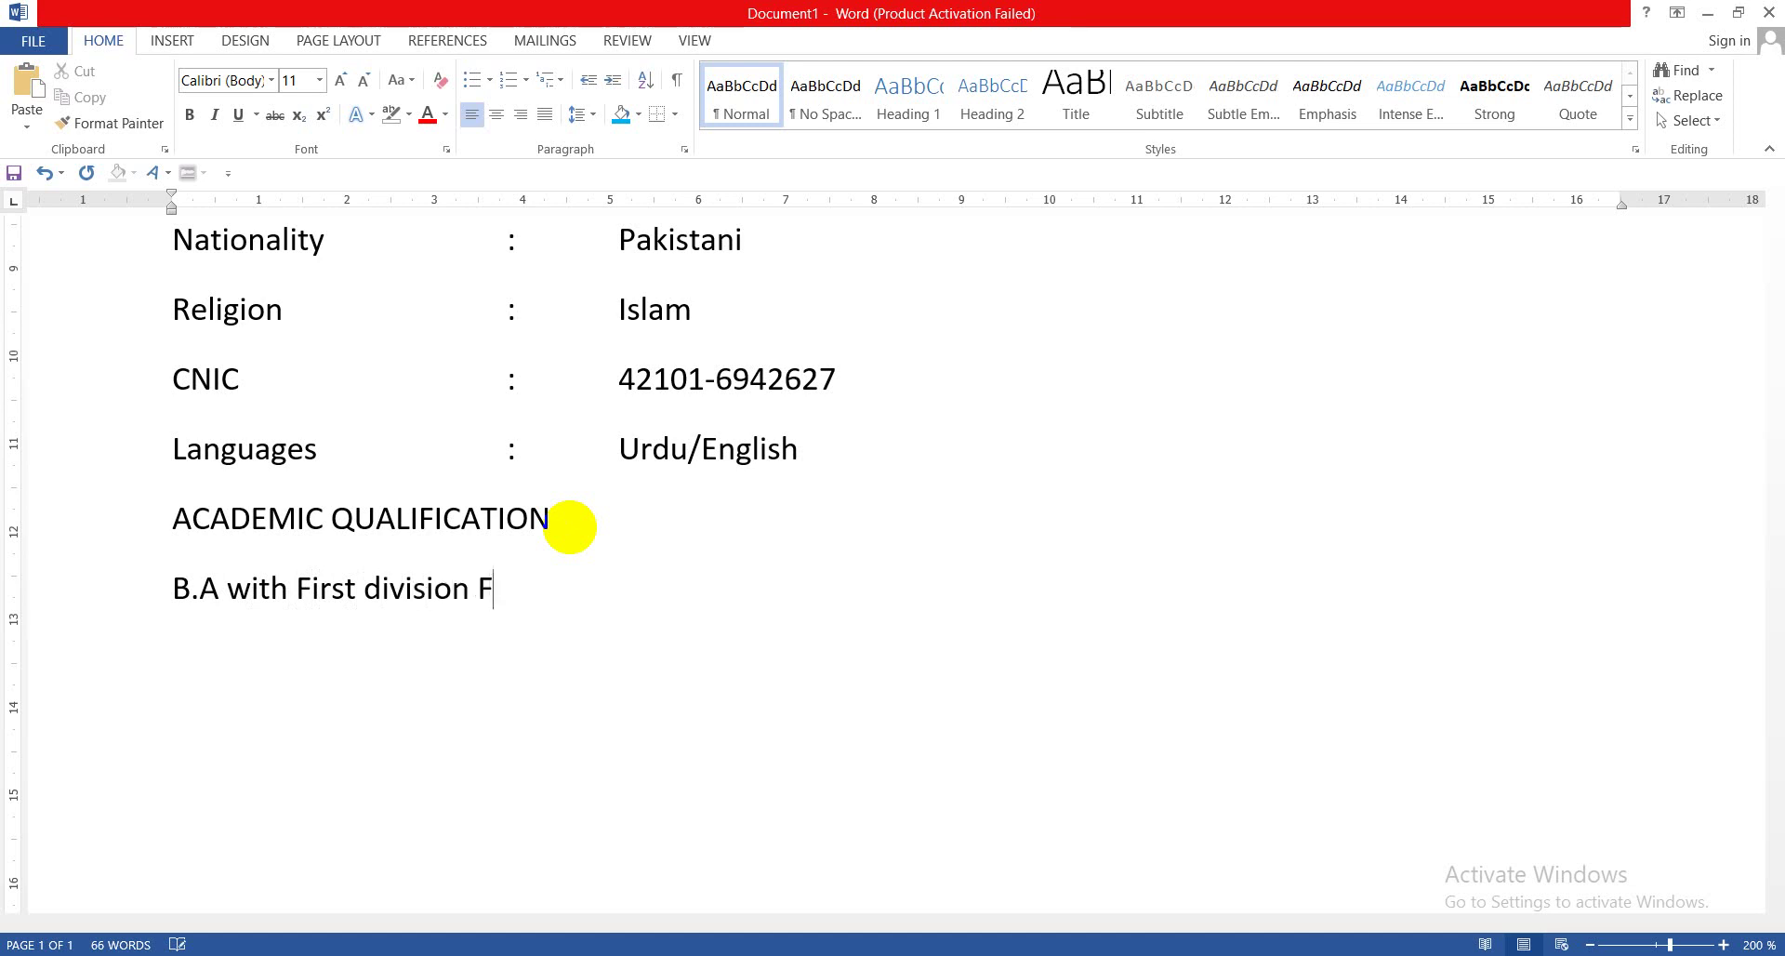
type("rom ")
type("Ka")
type("rachi ")
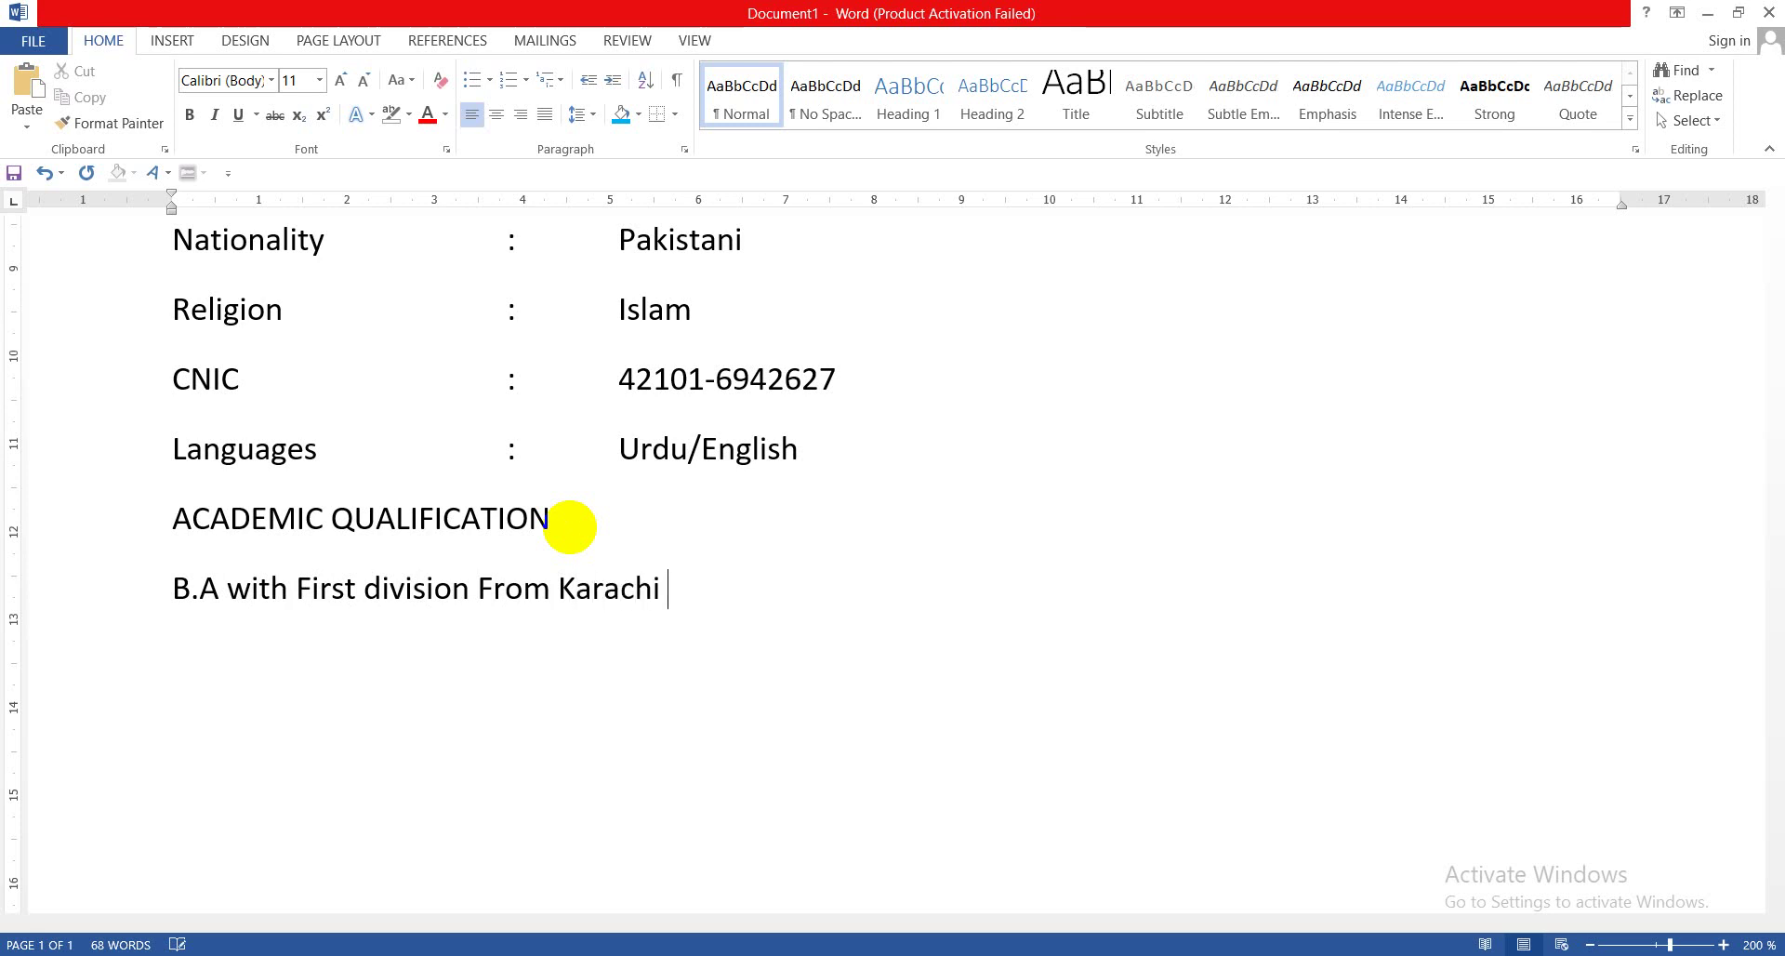
type("Un")
type("iv")
type("erc")
type("ity")
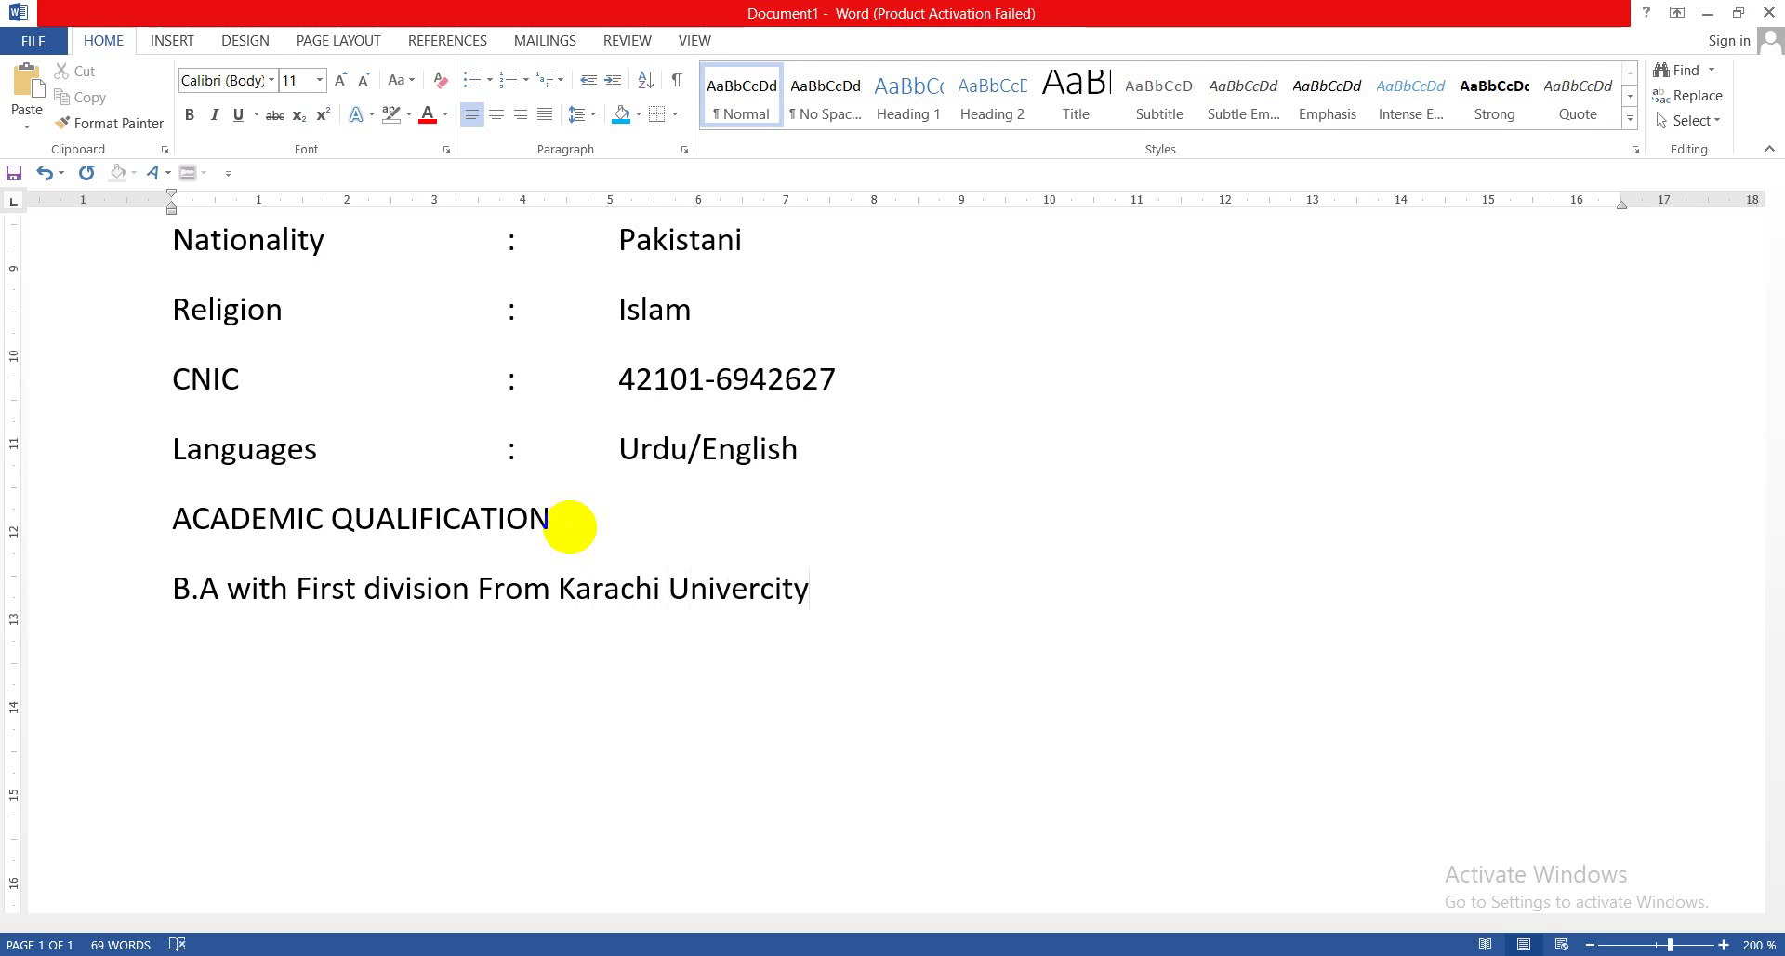
key("Return")
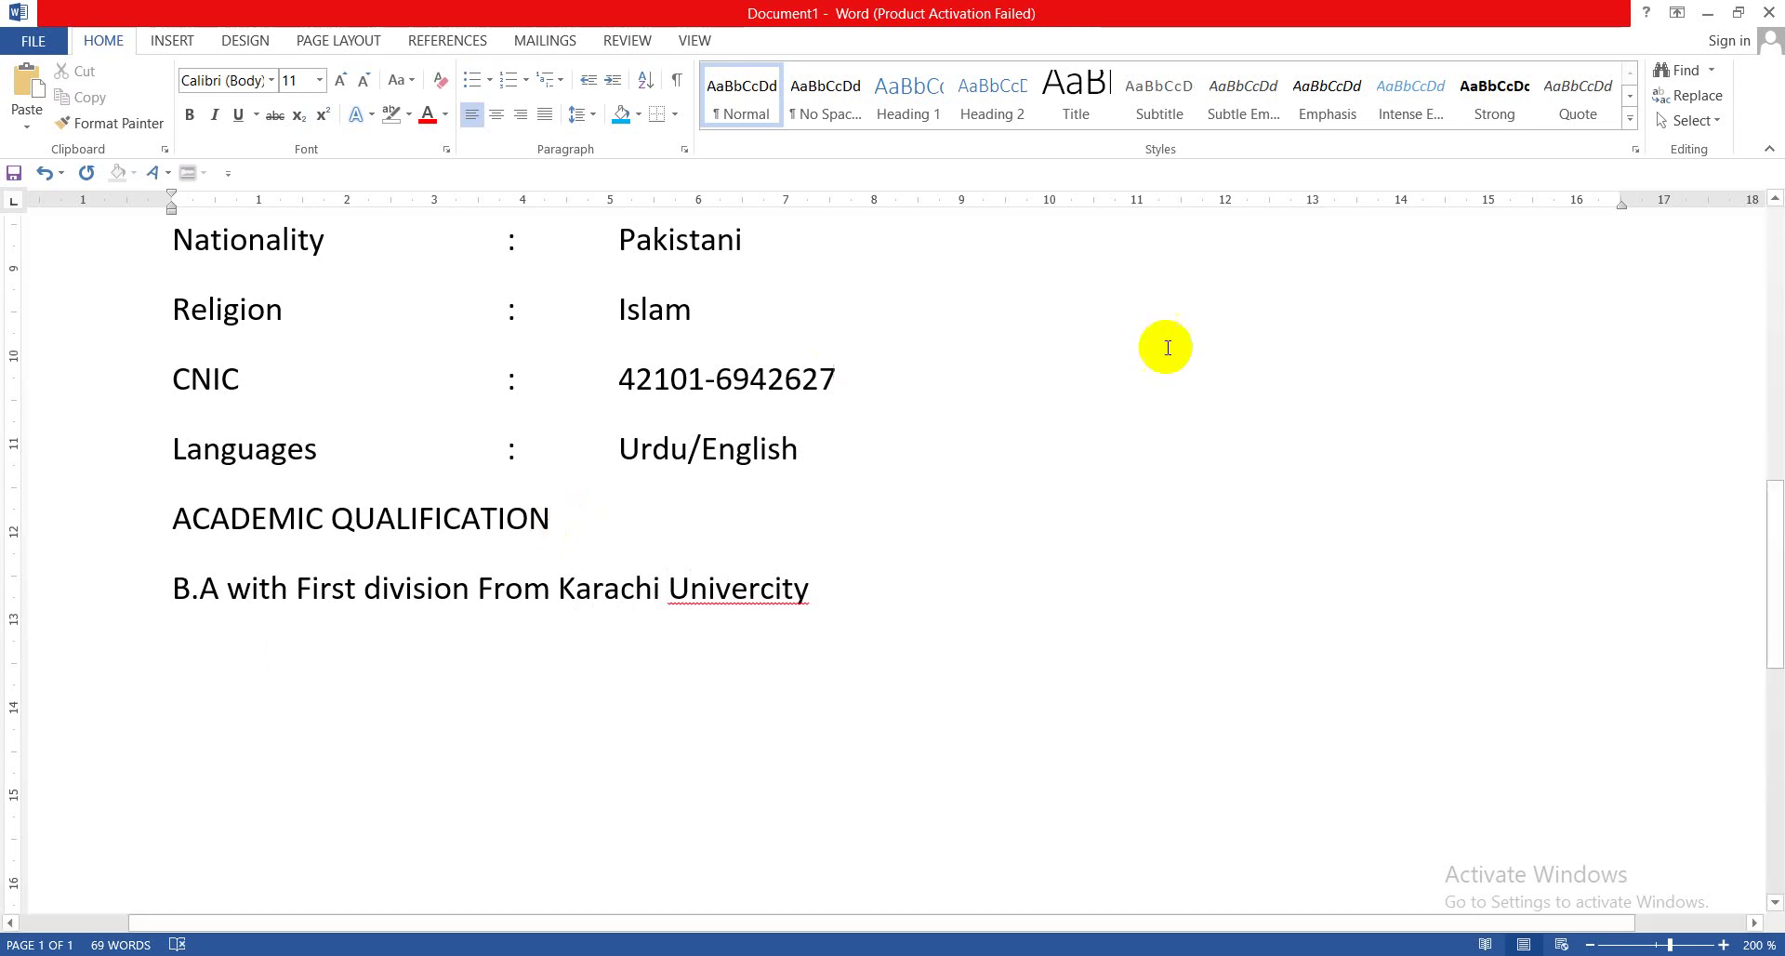
Correct the misspelling 'Univercity' to 'University' using the spelling suggestion
left_click(761, 587)
right_click(762, 588)
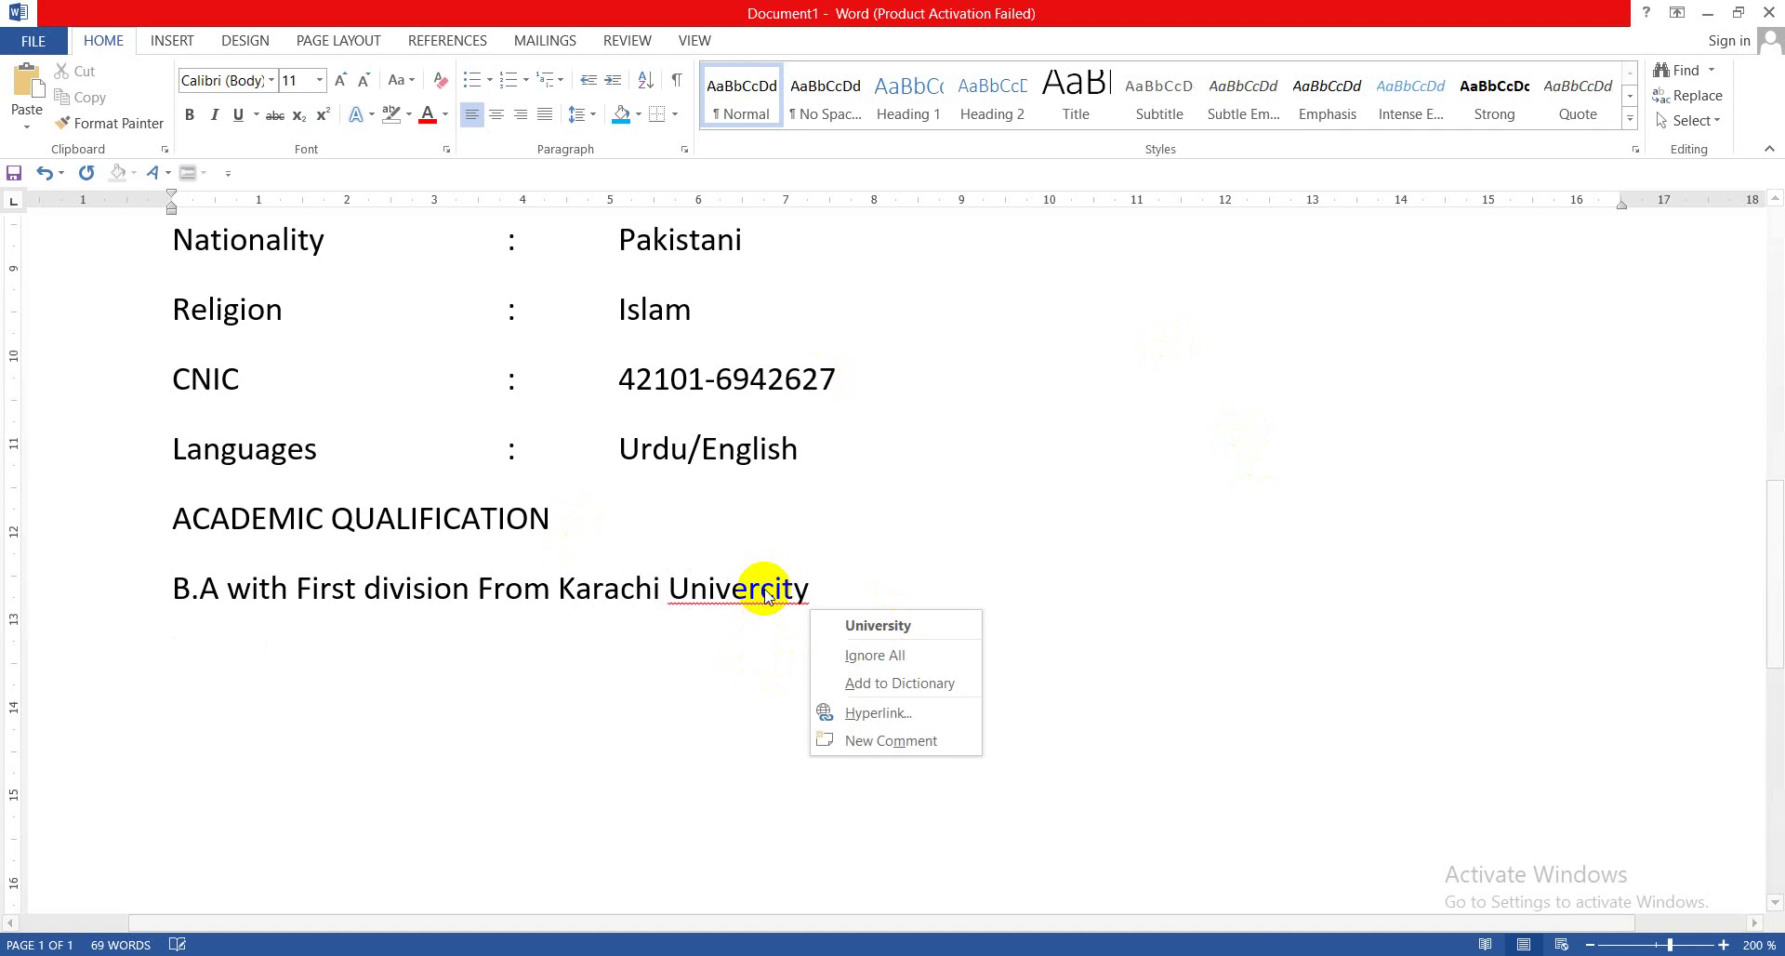
left_click(840, 625)
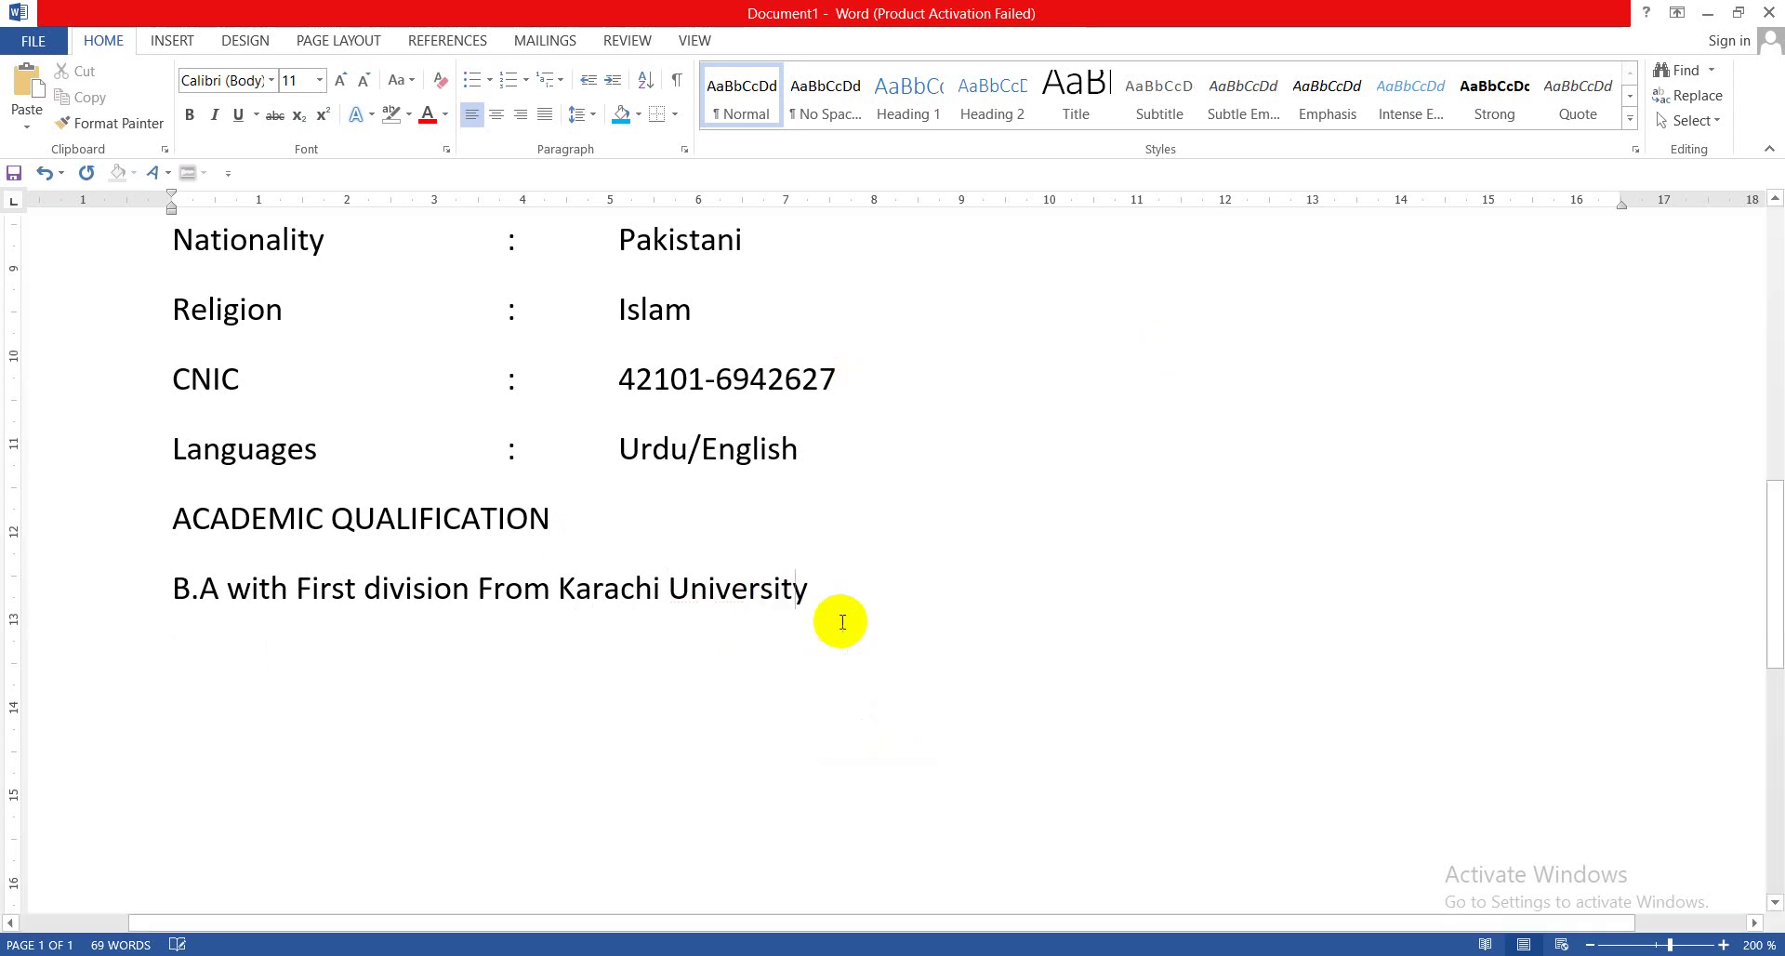
key("Down")
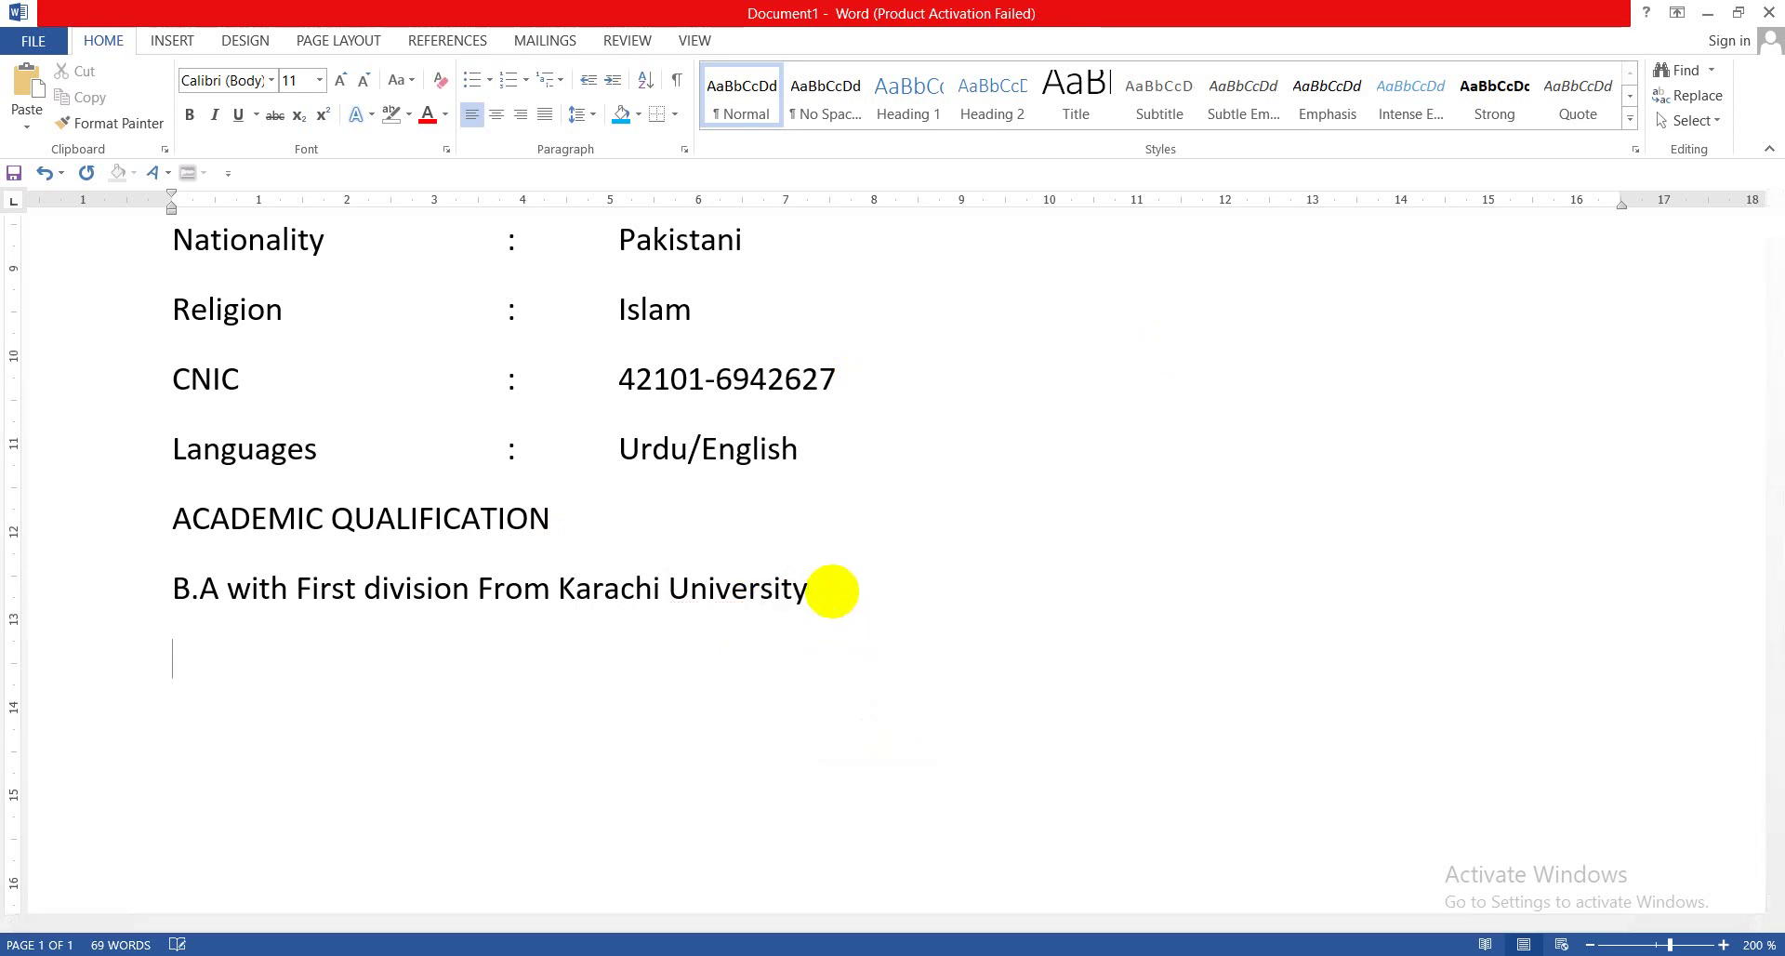
Add the line 'Inter Science with grade "A"' and begin a Matriculation line
type("In")
type("ter S")
type("cie")
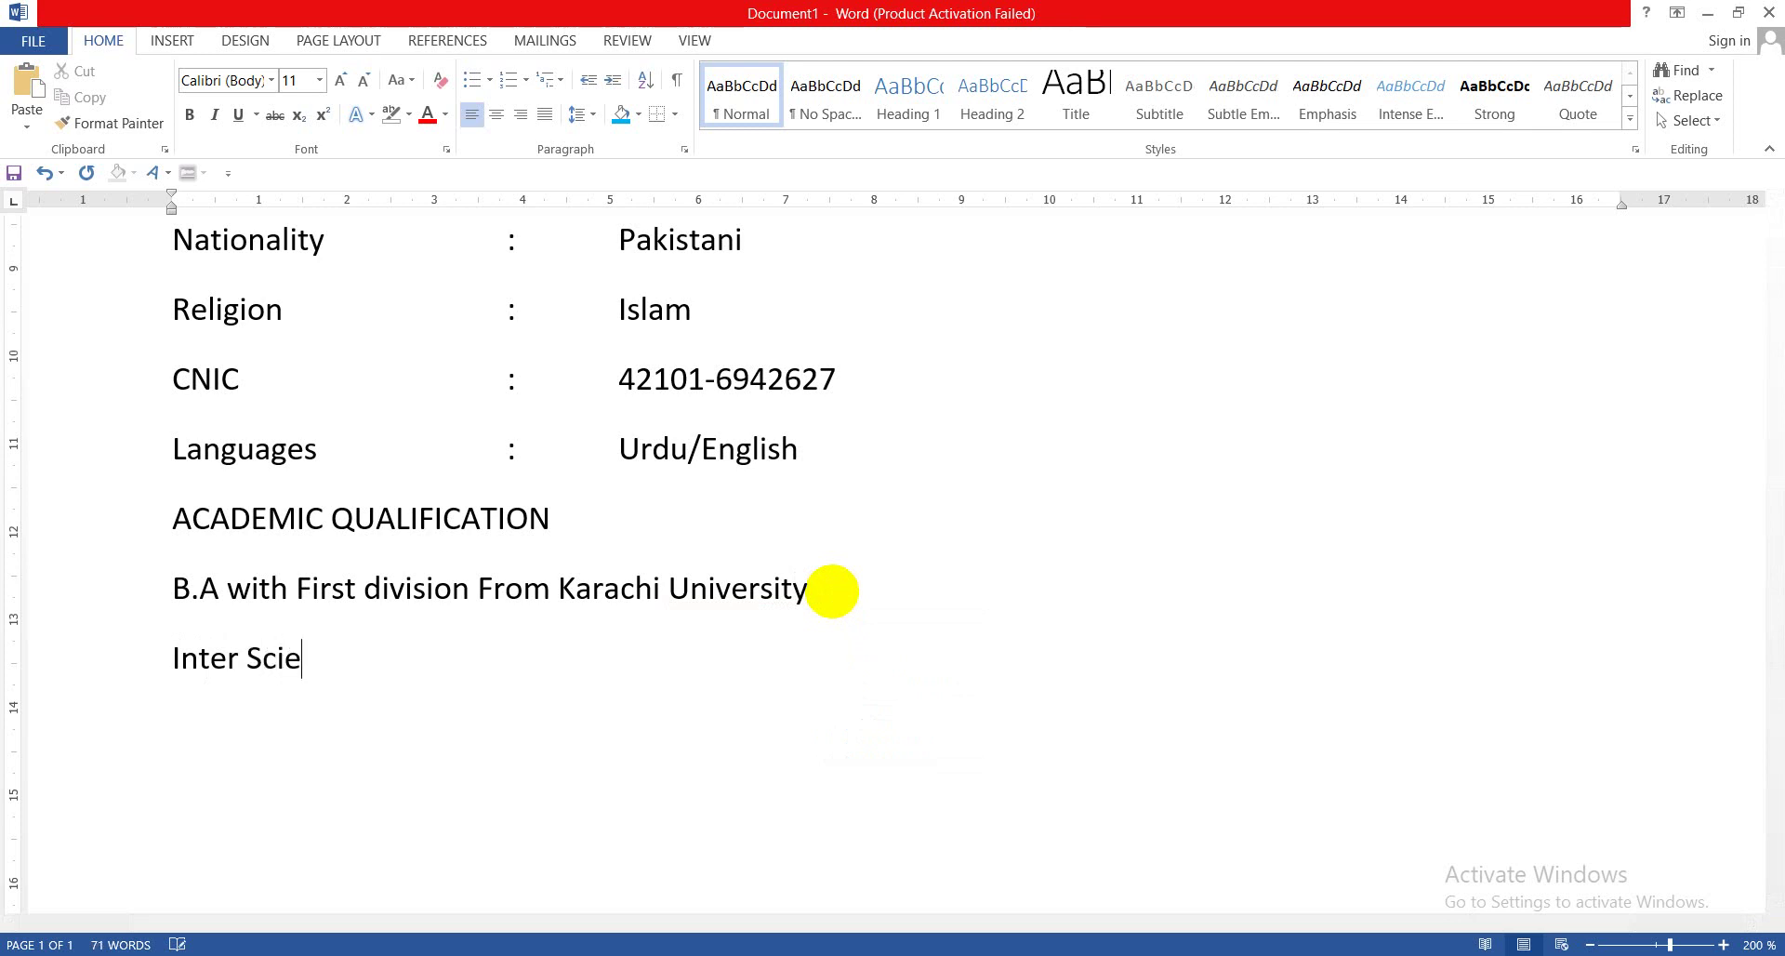
type("nce ")
type("wit")
type("h grade ")
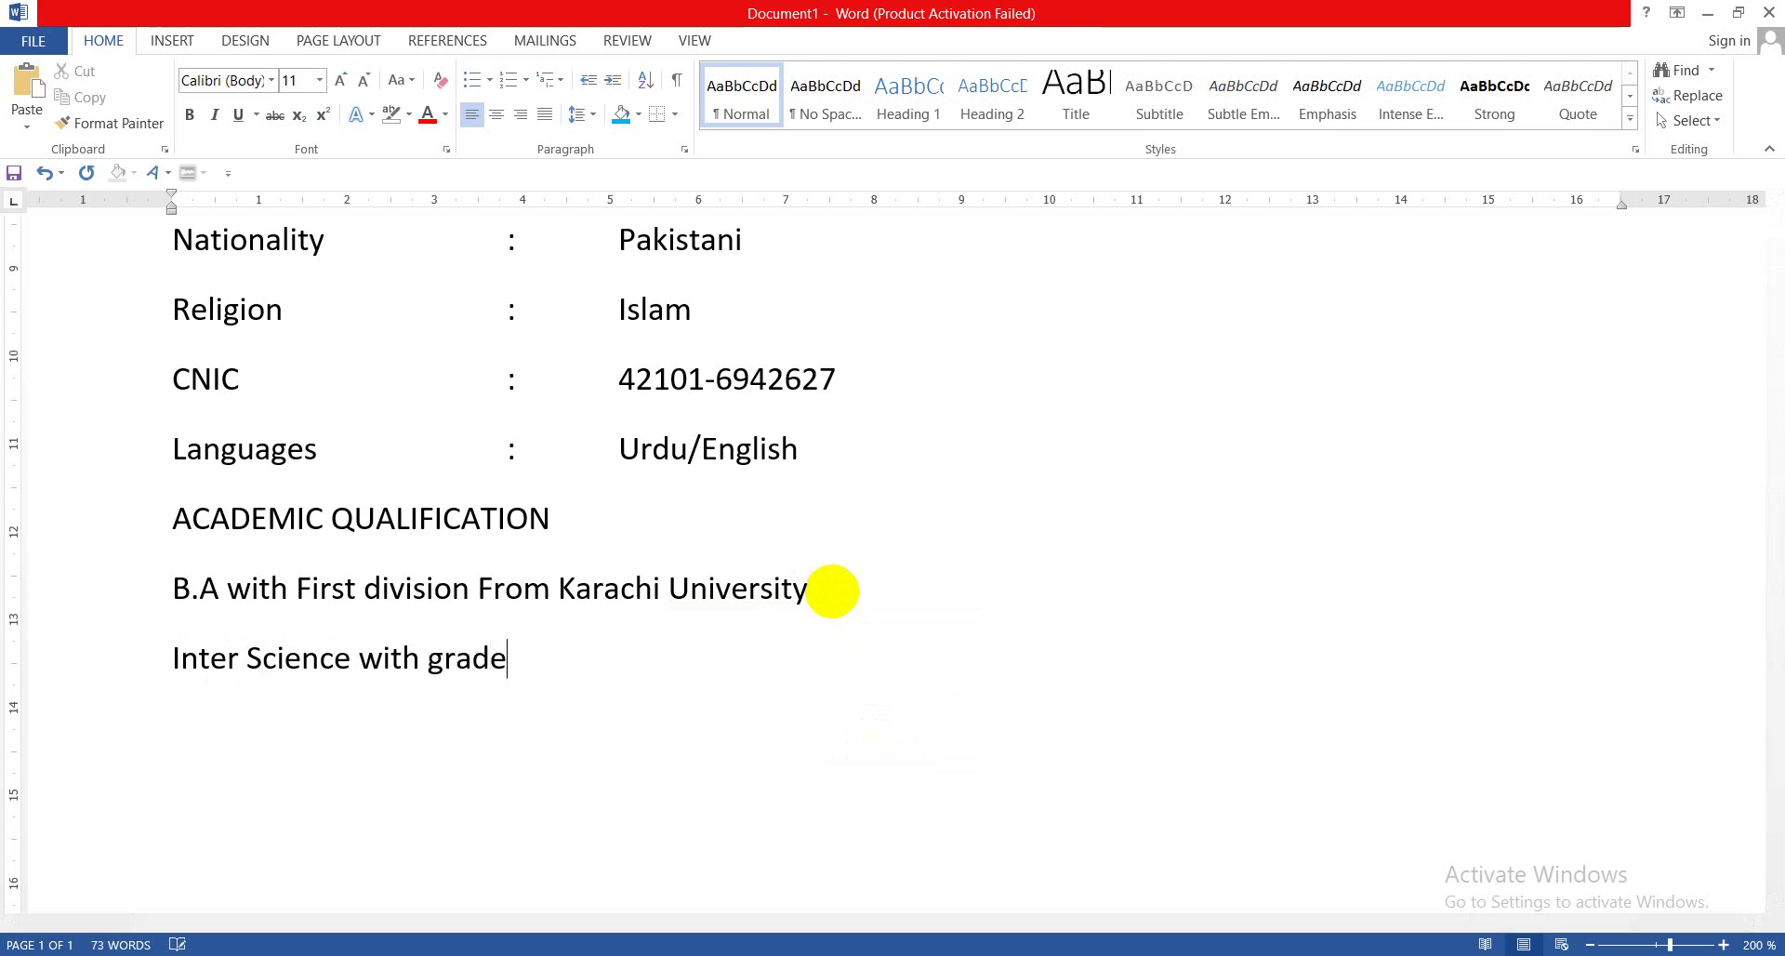
type("\"")
type(" a")
key("BackSpace")
key("BackSpace")
type("A")
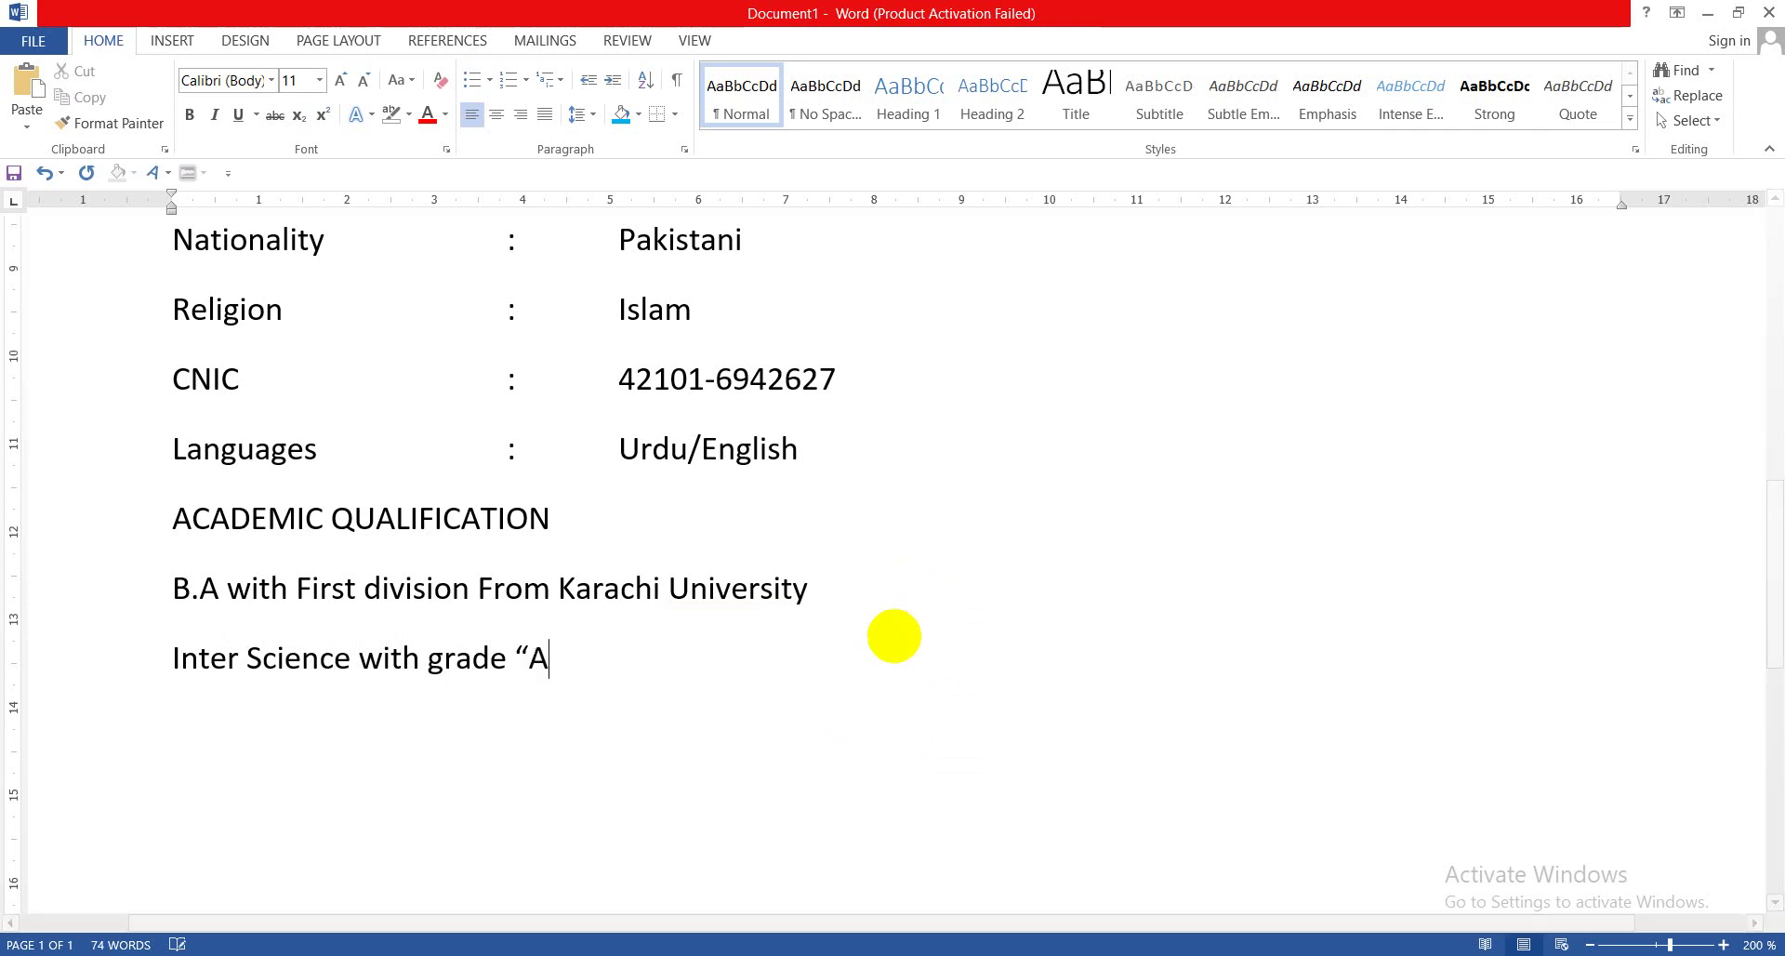
type("\"")
key("Return")
type("Ma")
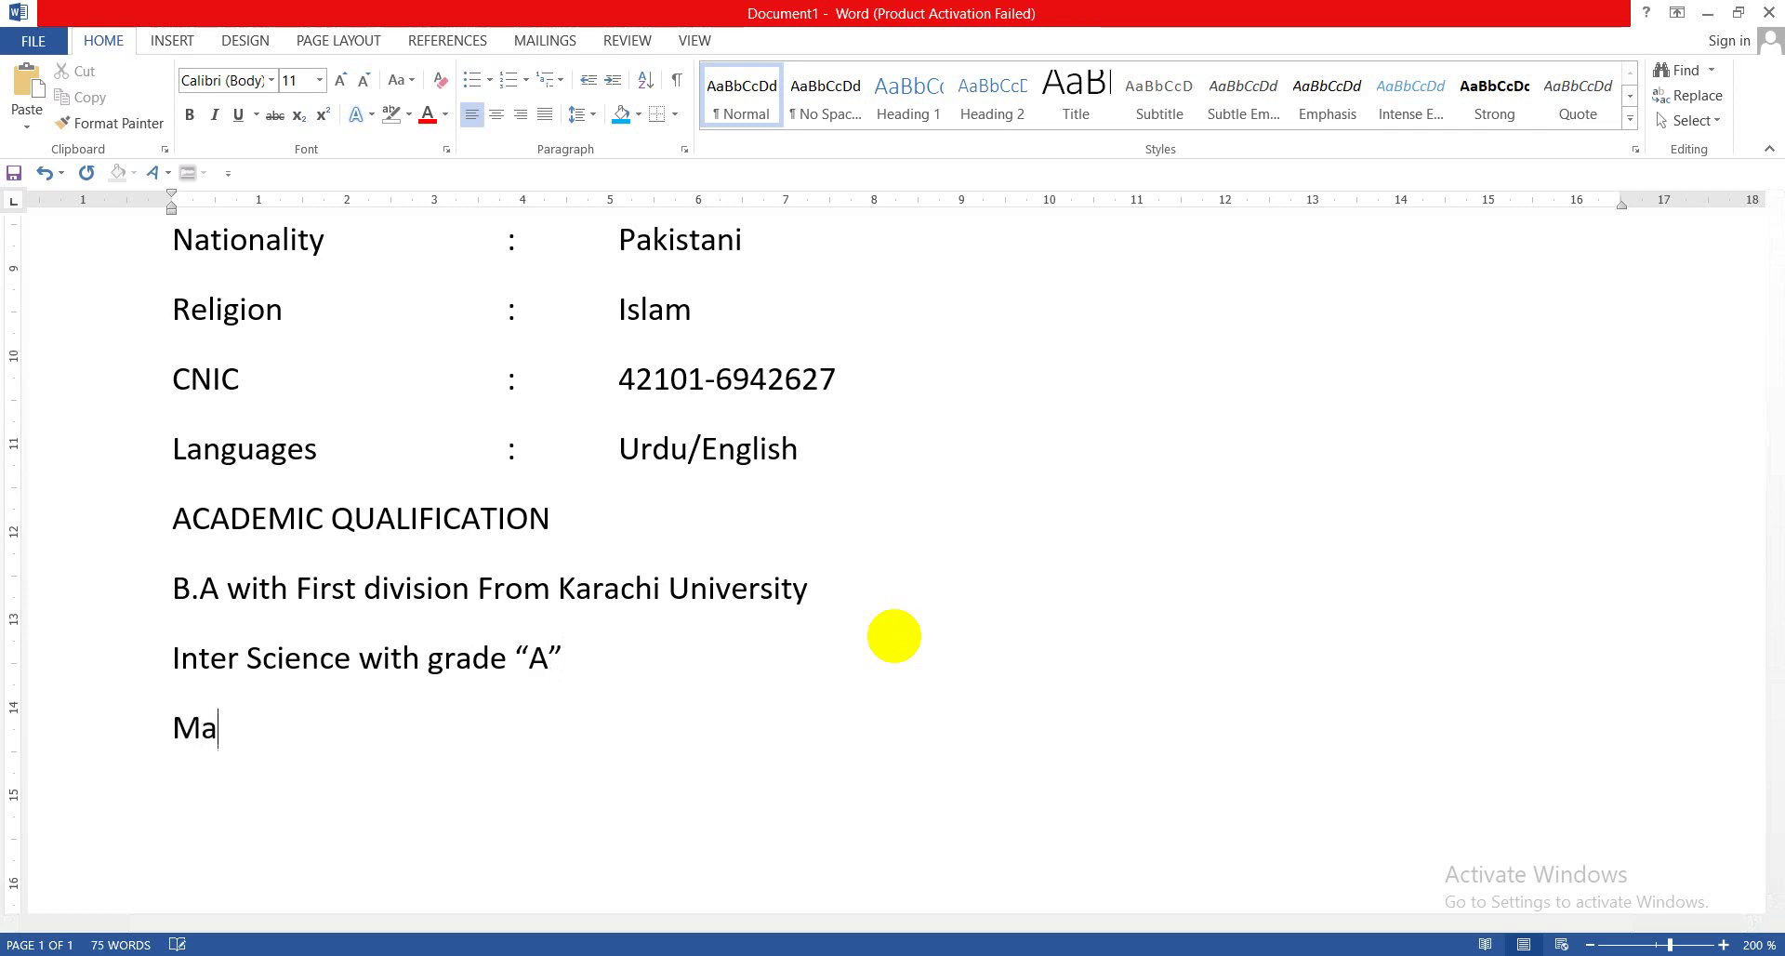
type("tric")
type("ulation")
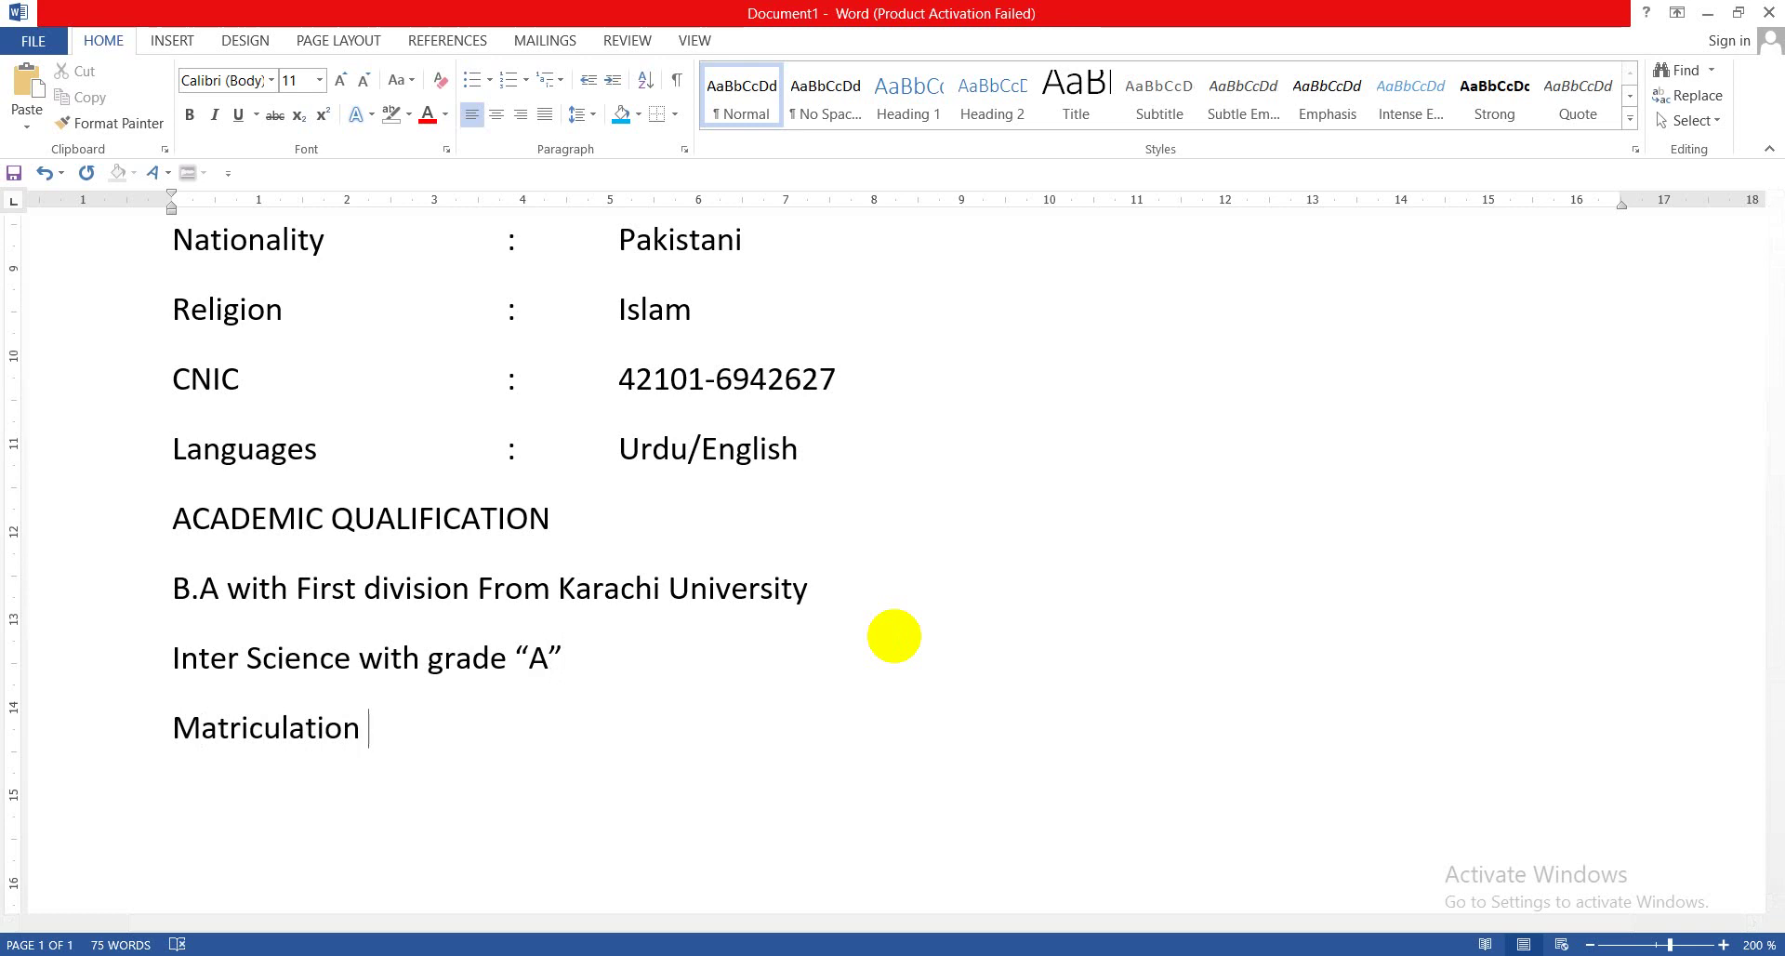
Wrap Science in parentheses on the Inter line
left_click(247, 662)
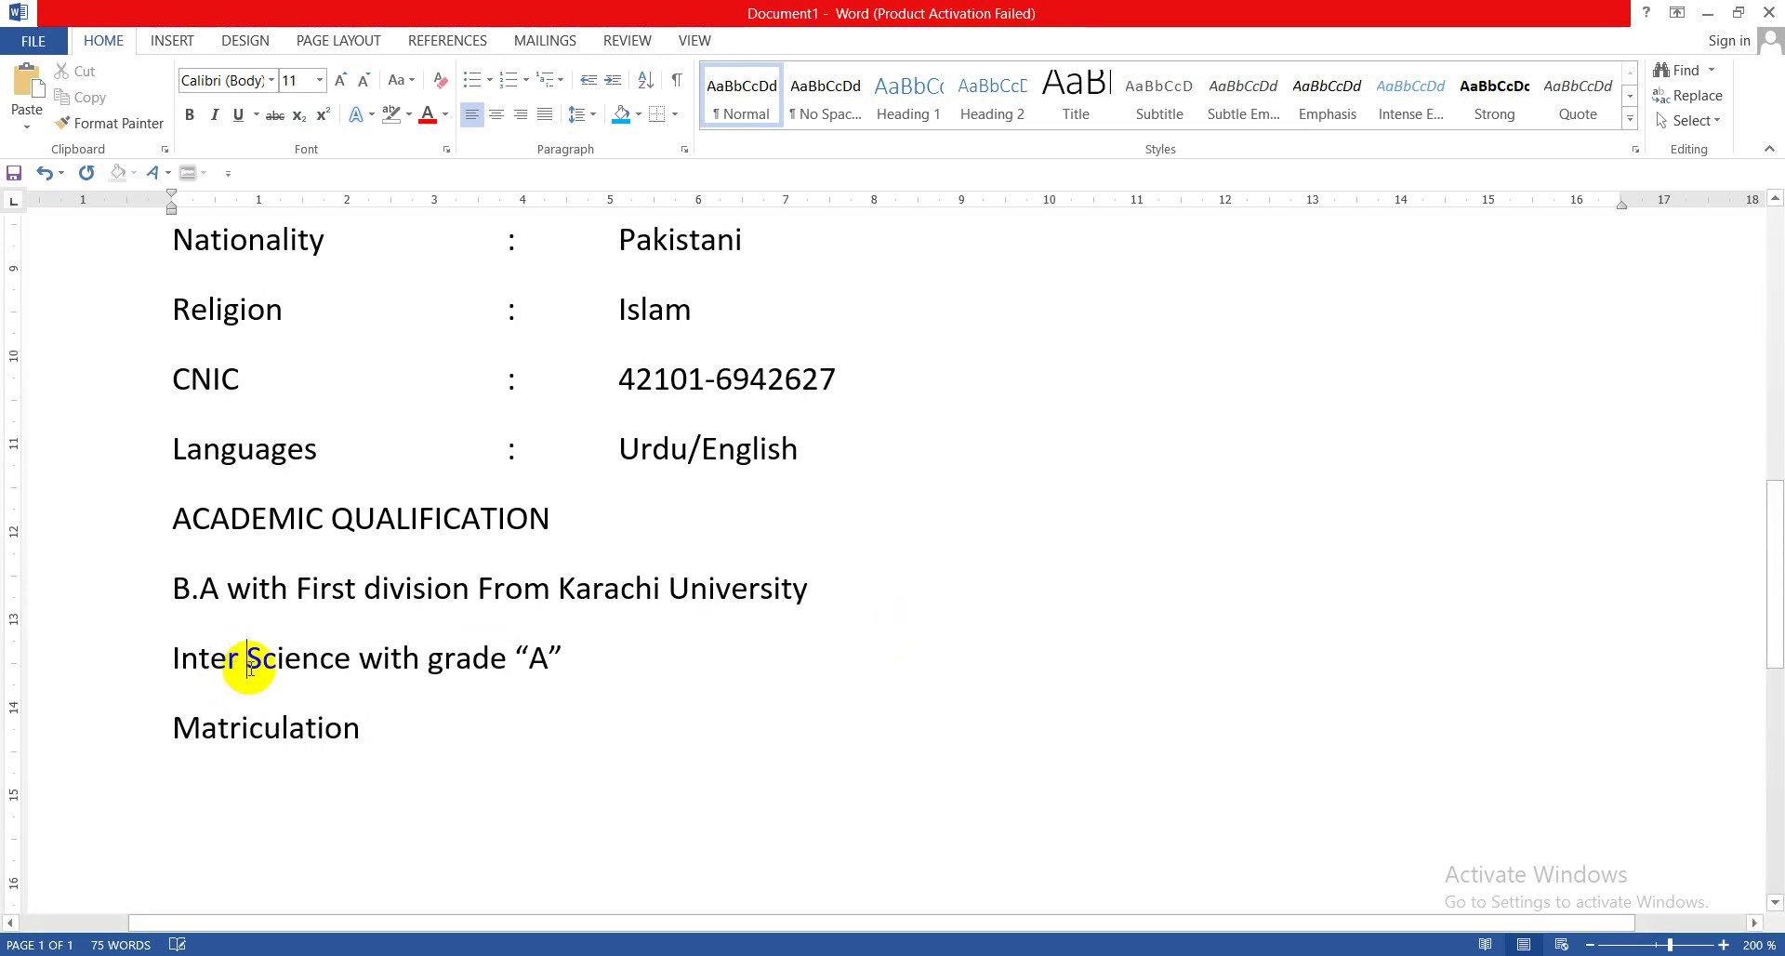
type("(")
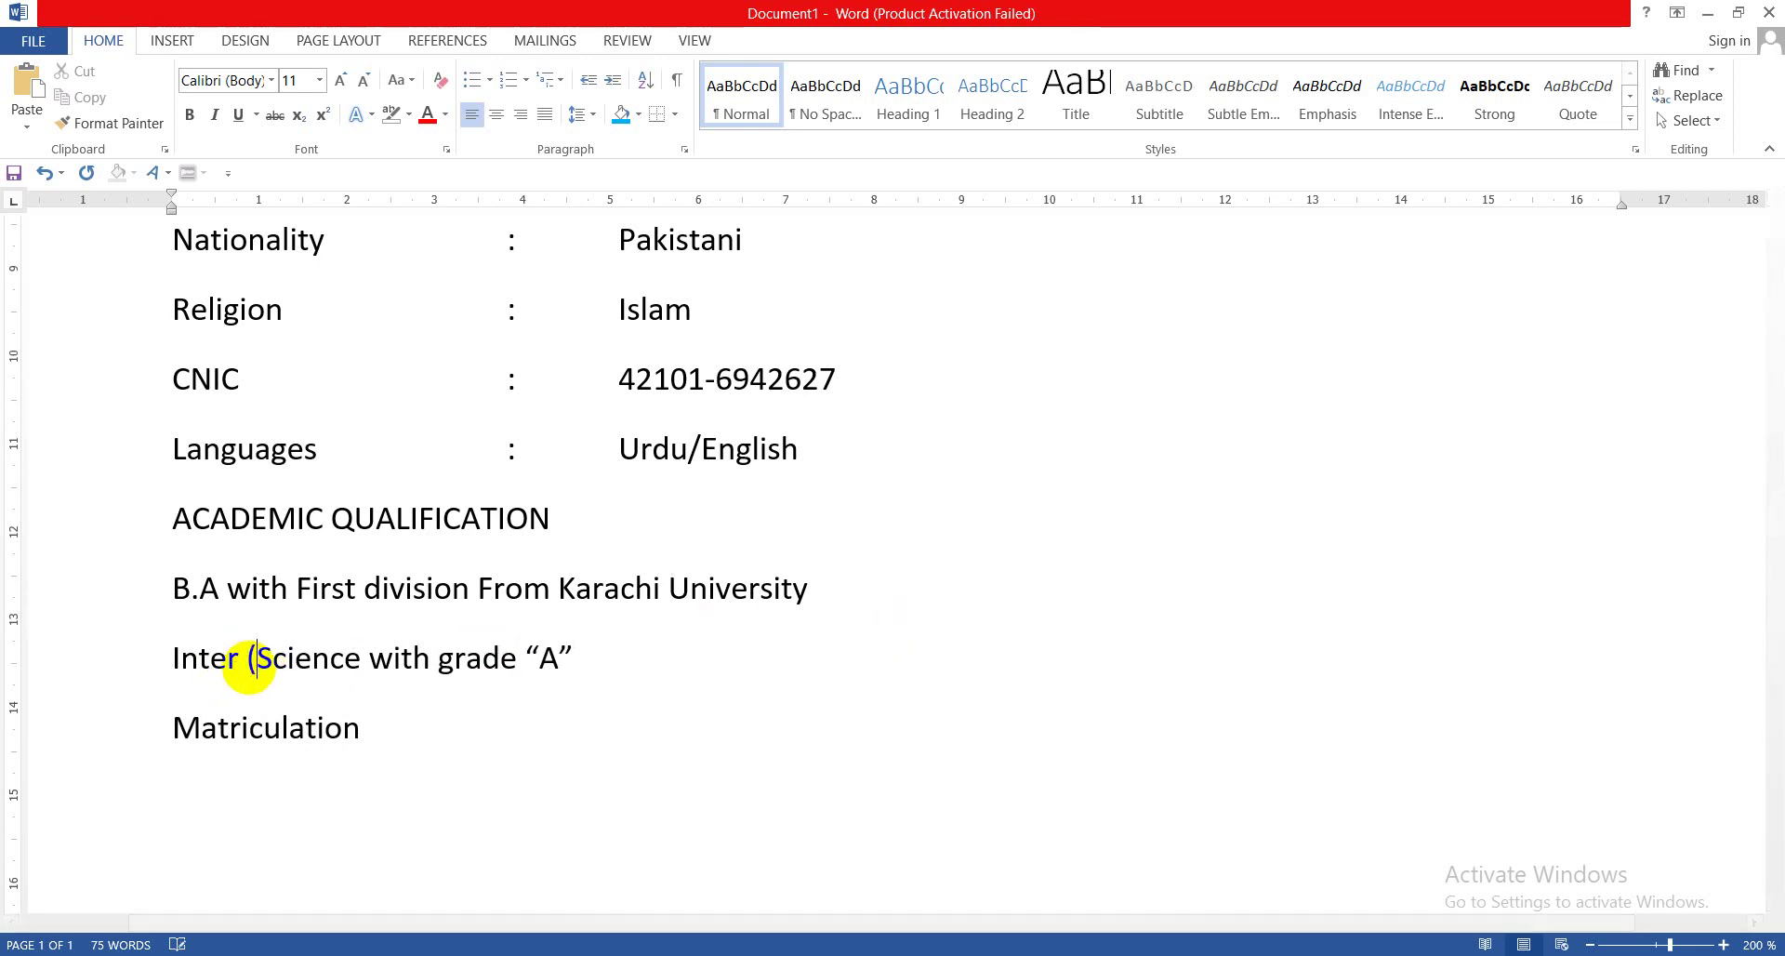
type(")")
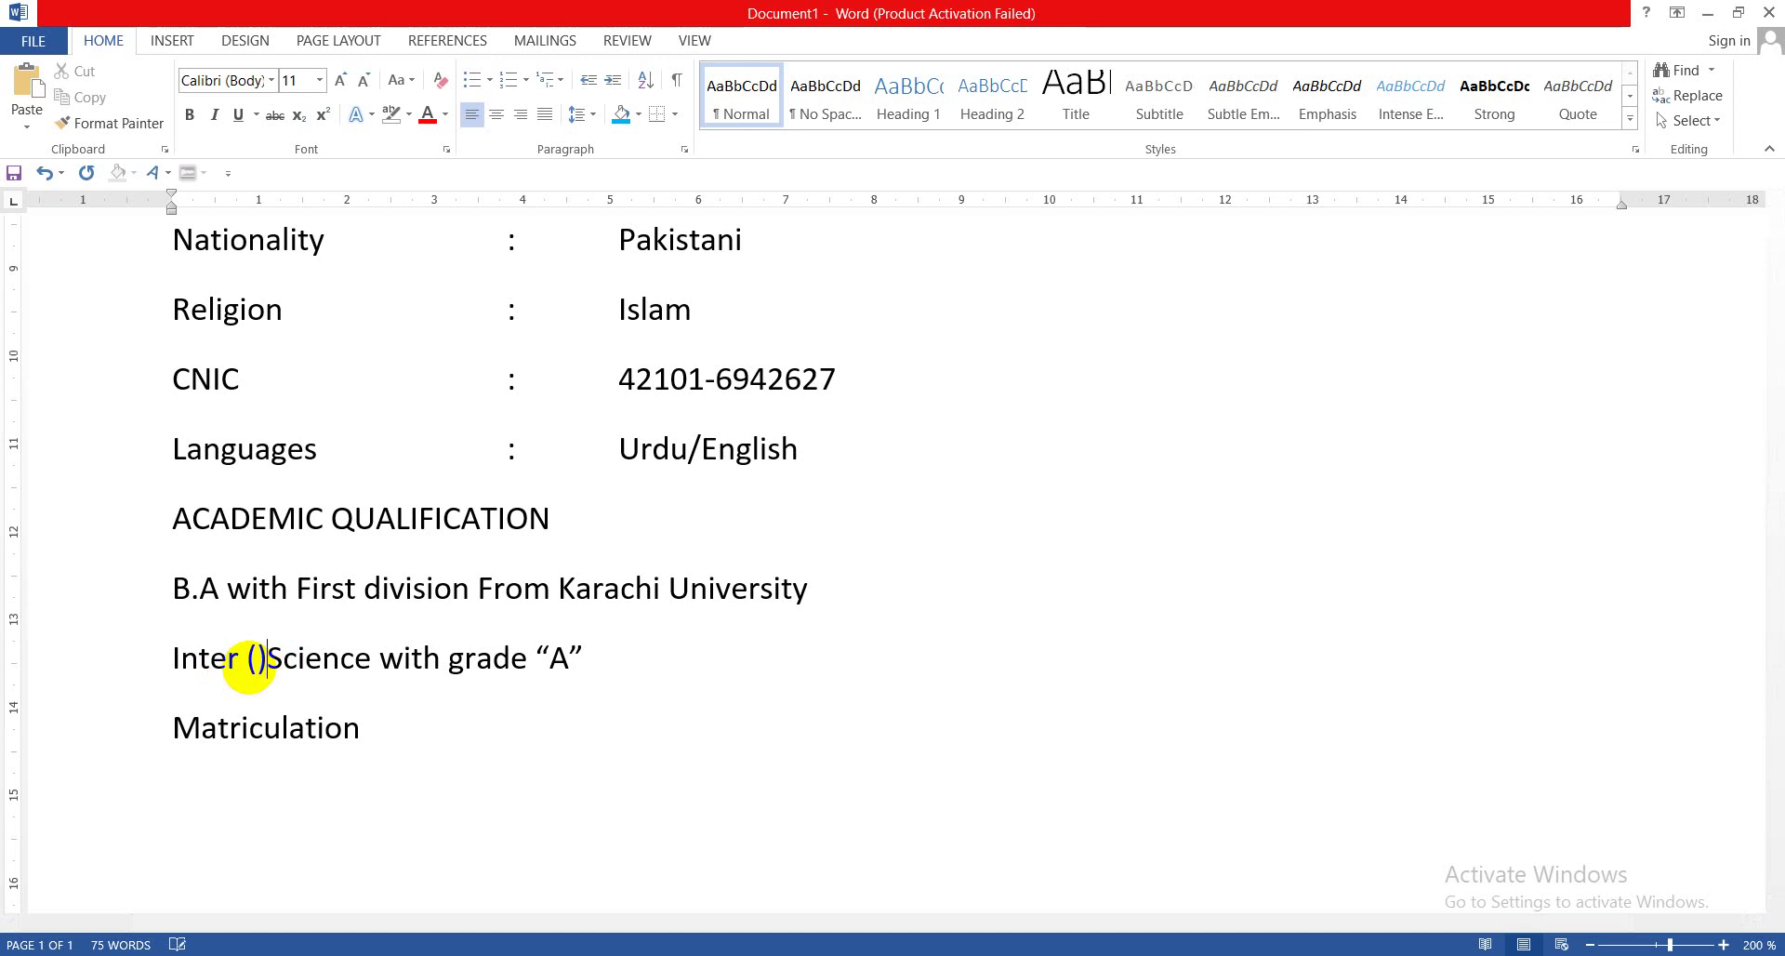
key("BackSpace")
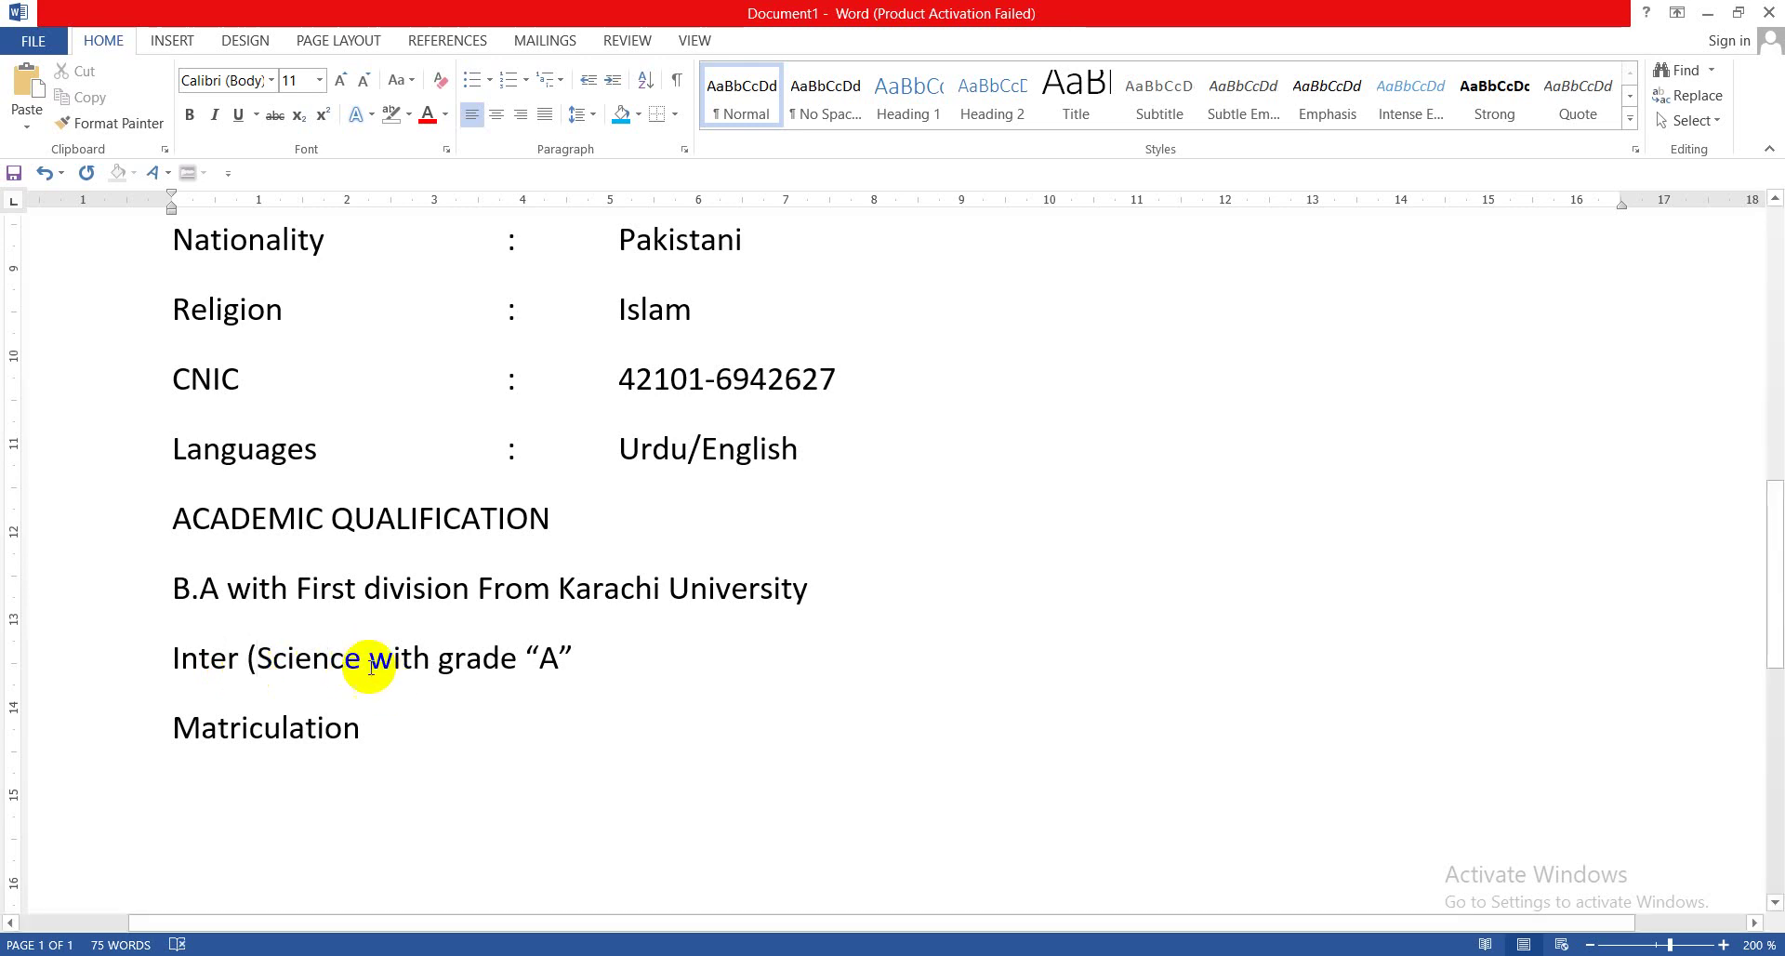
left_click(362, 658)
type(")")
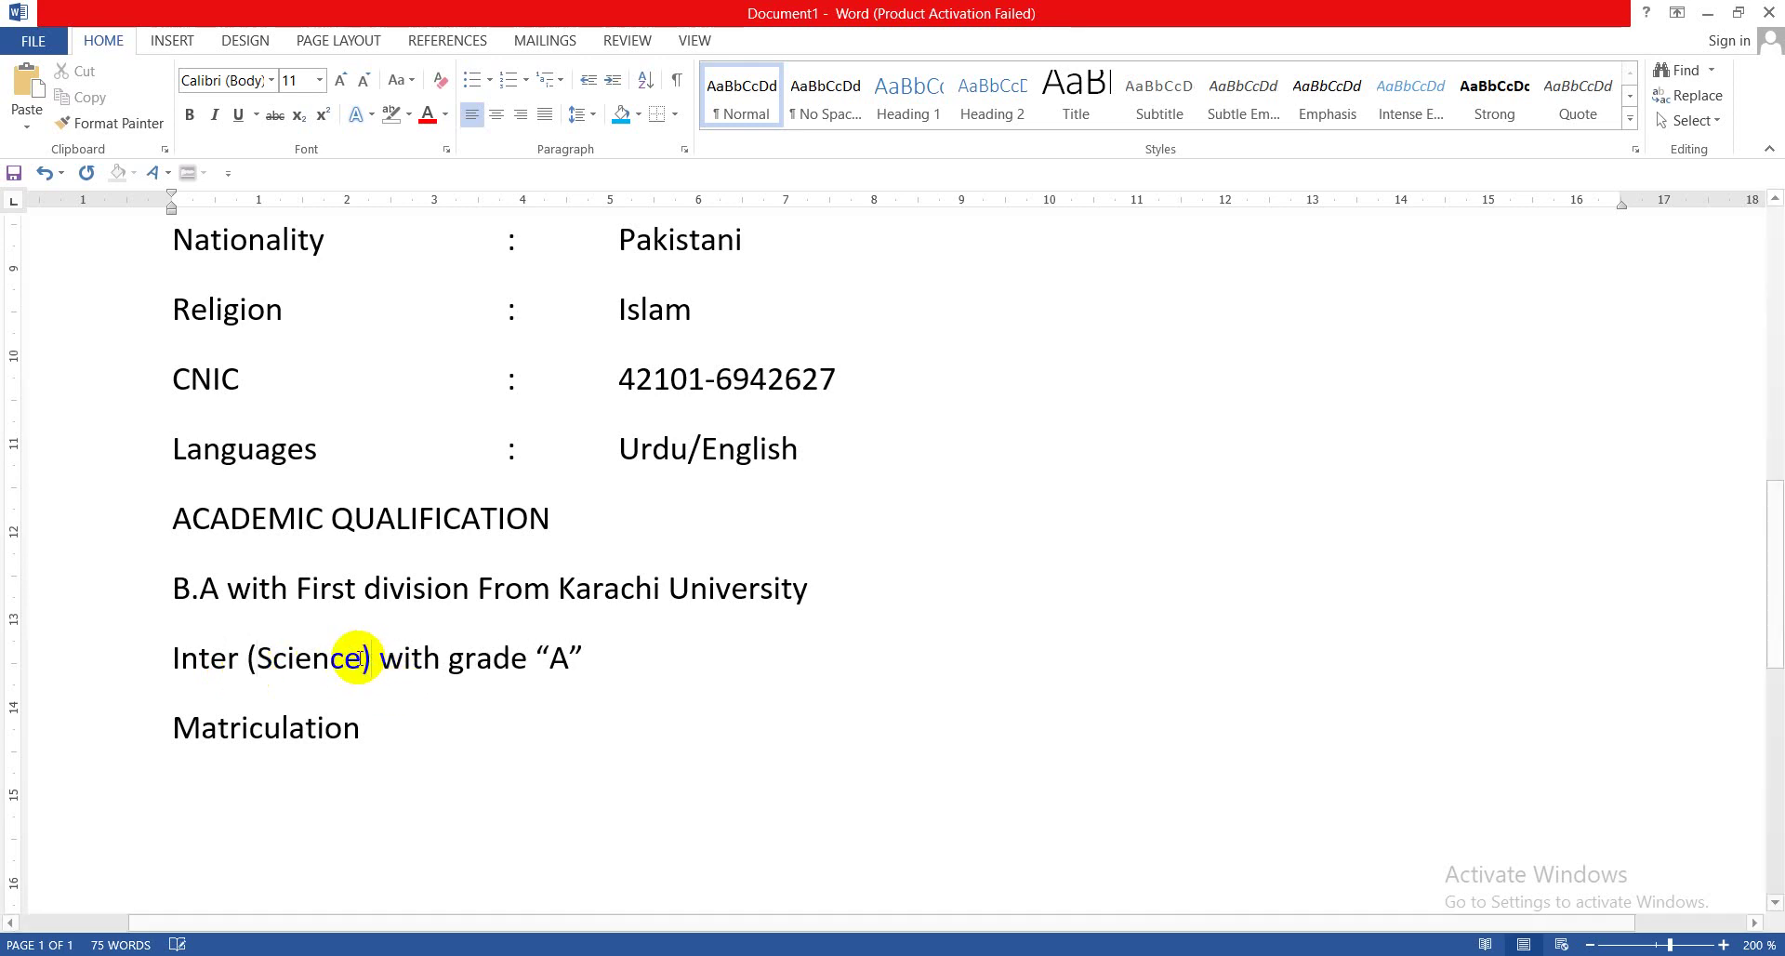
Complete the Matriculation line as '(Science) with "A+" grade' and start a new line
left_click(381, 739)
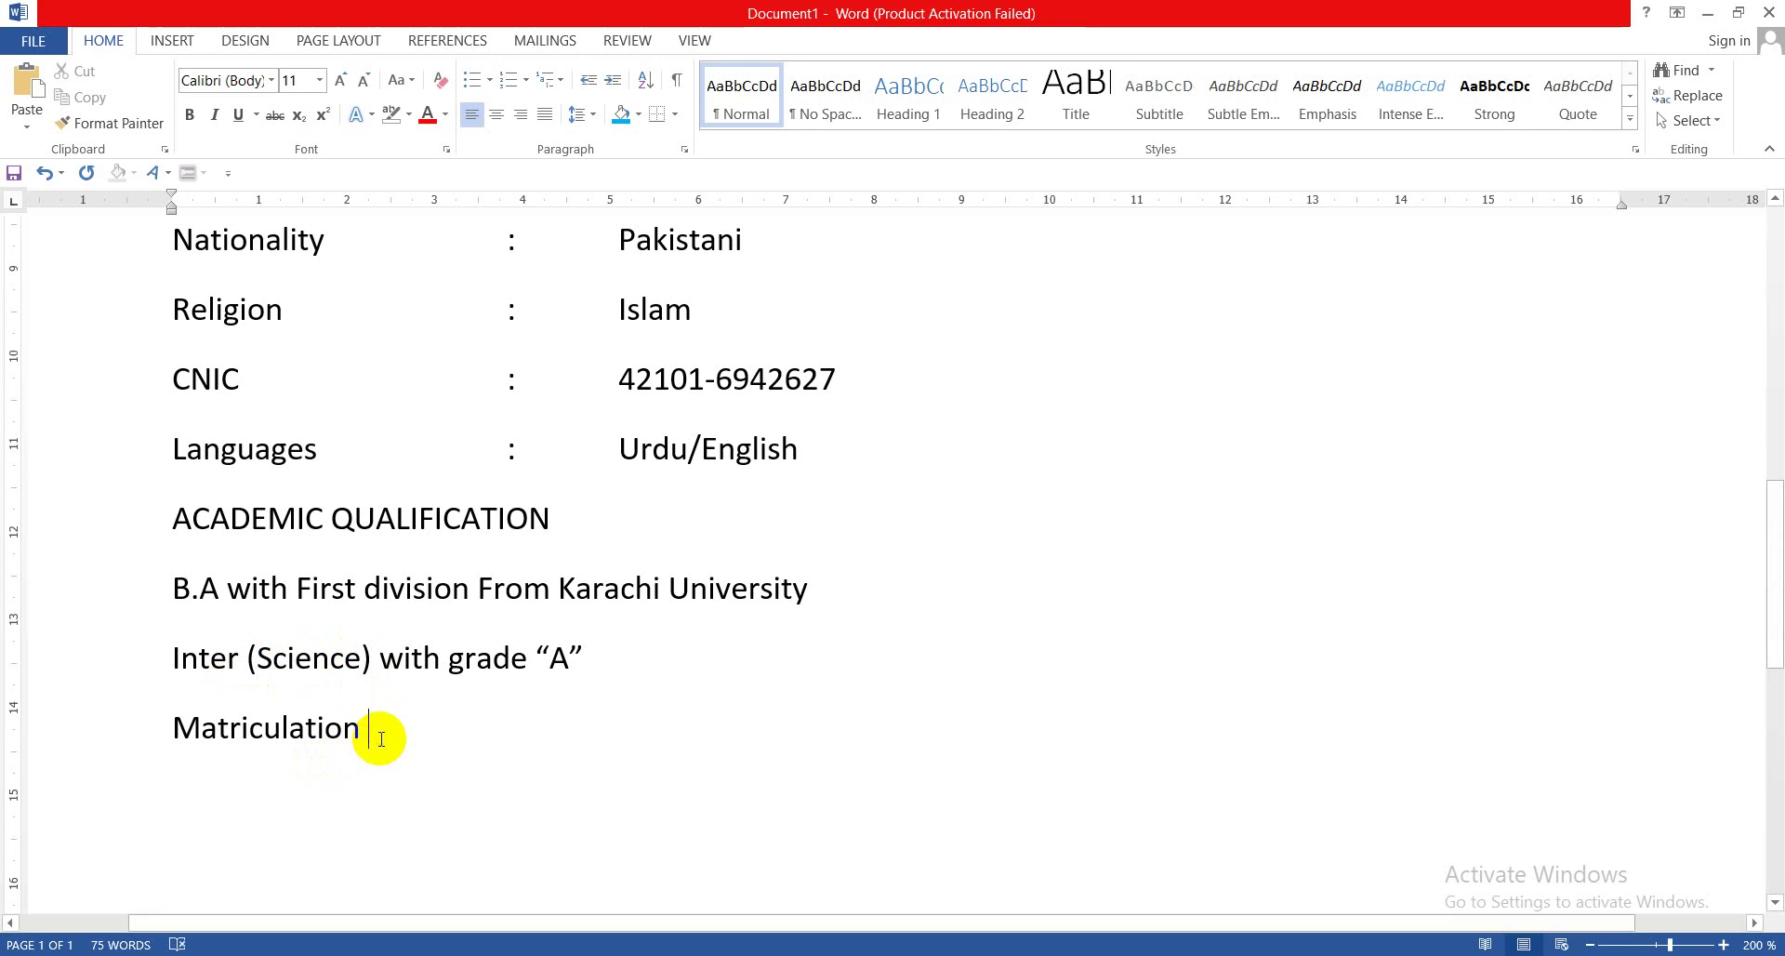
type("(")
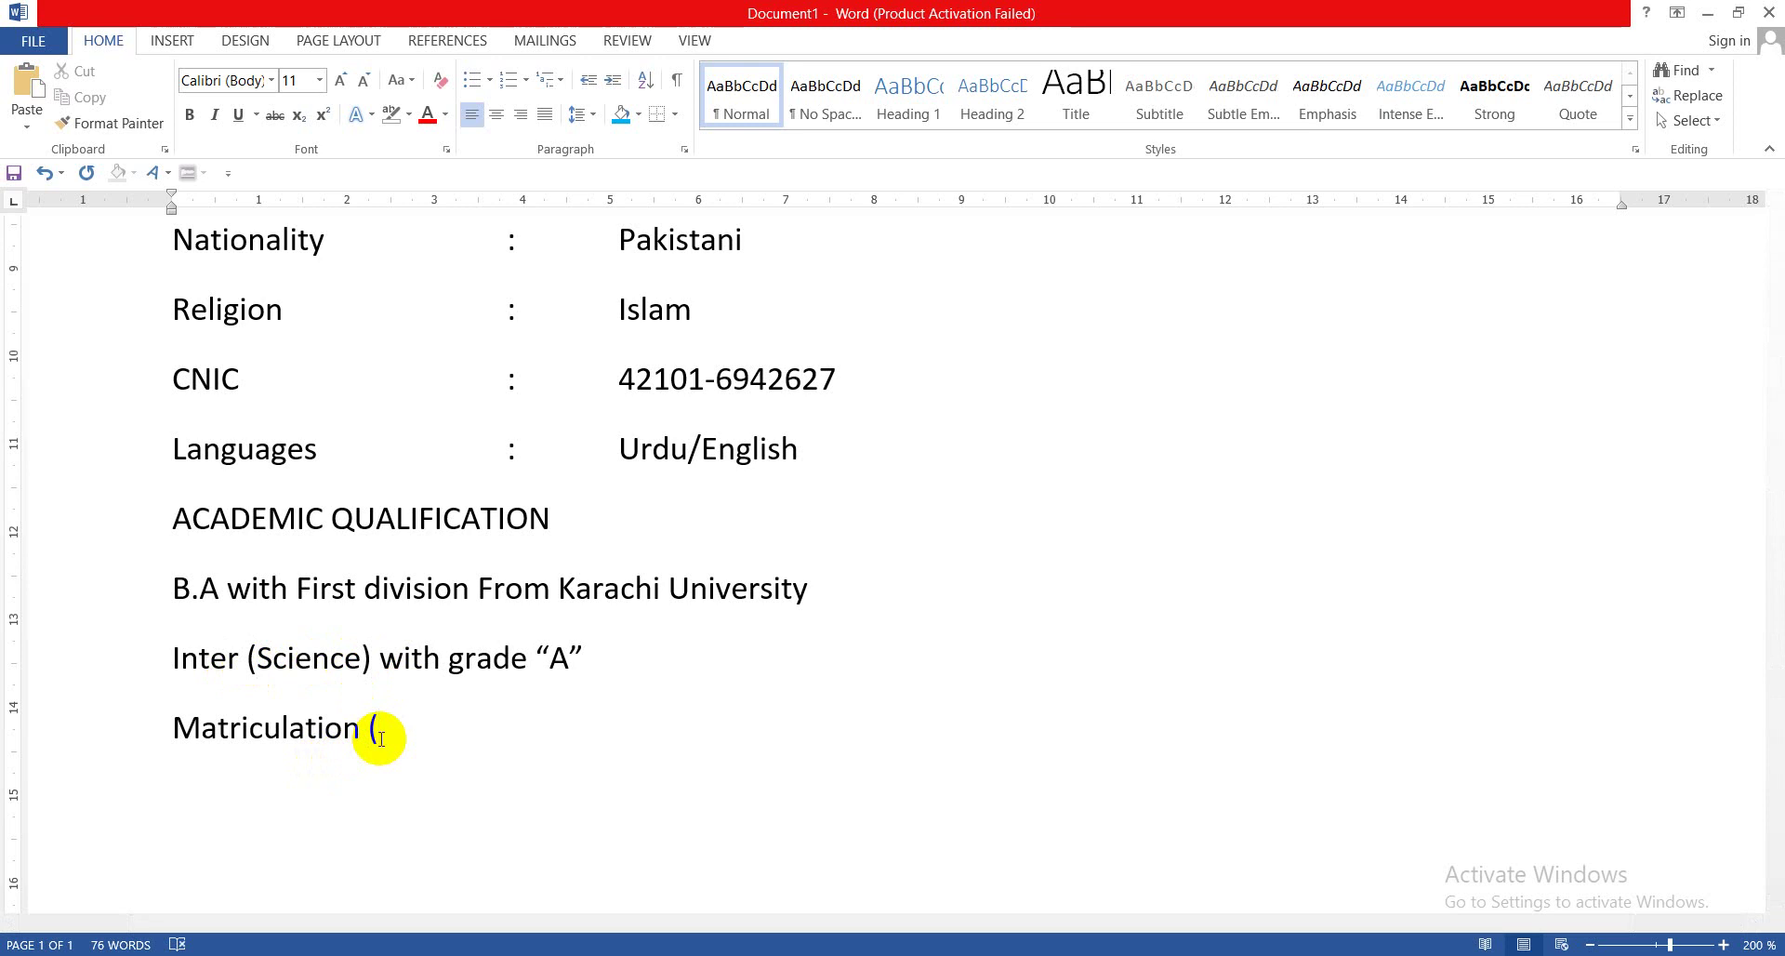
type("Sci")
type("ence")
type(")")
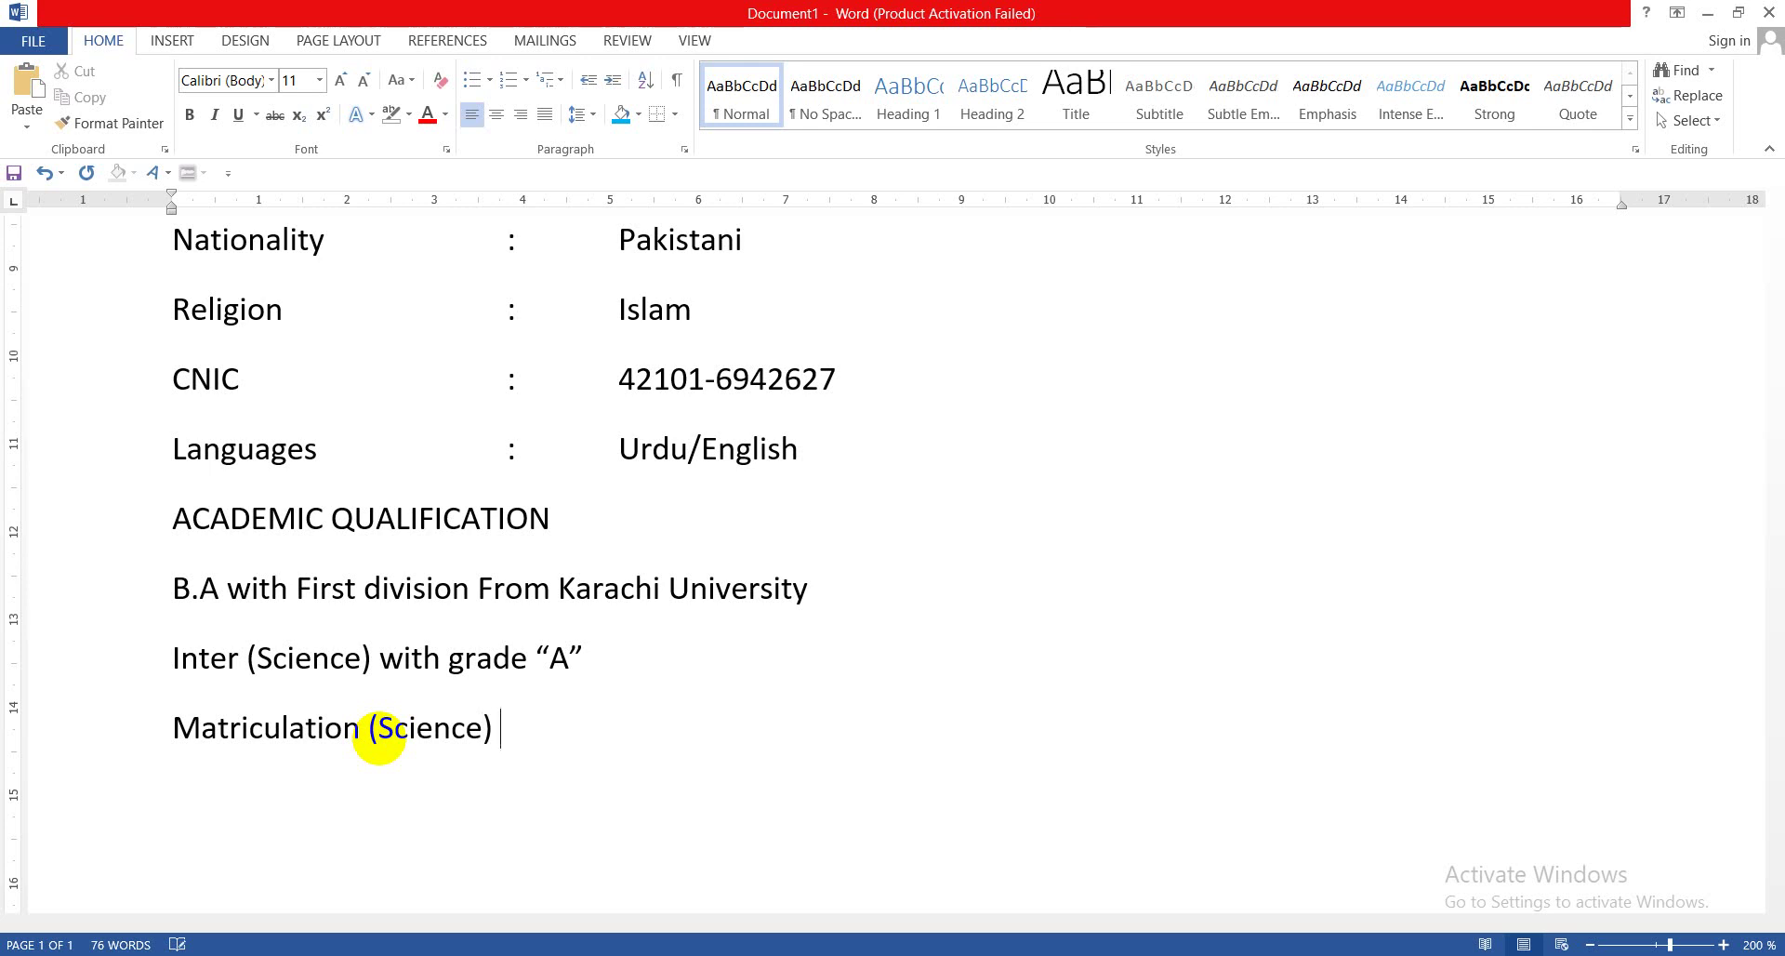
type(" with")
type(" A g")
type("rade")
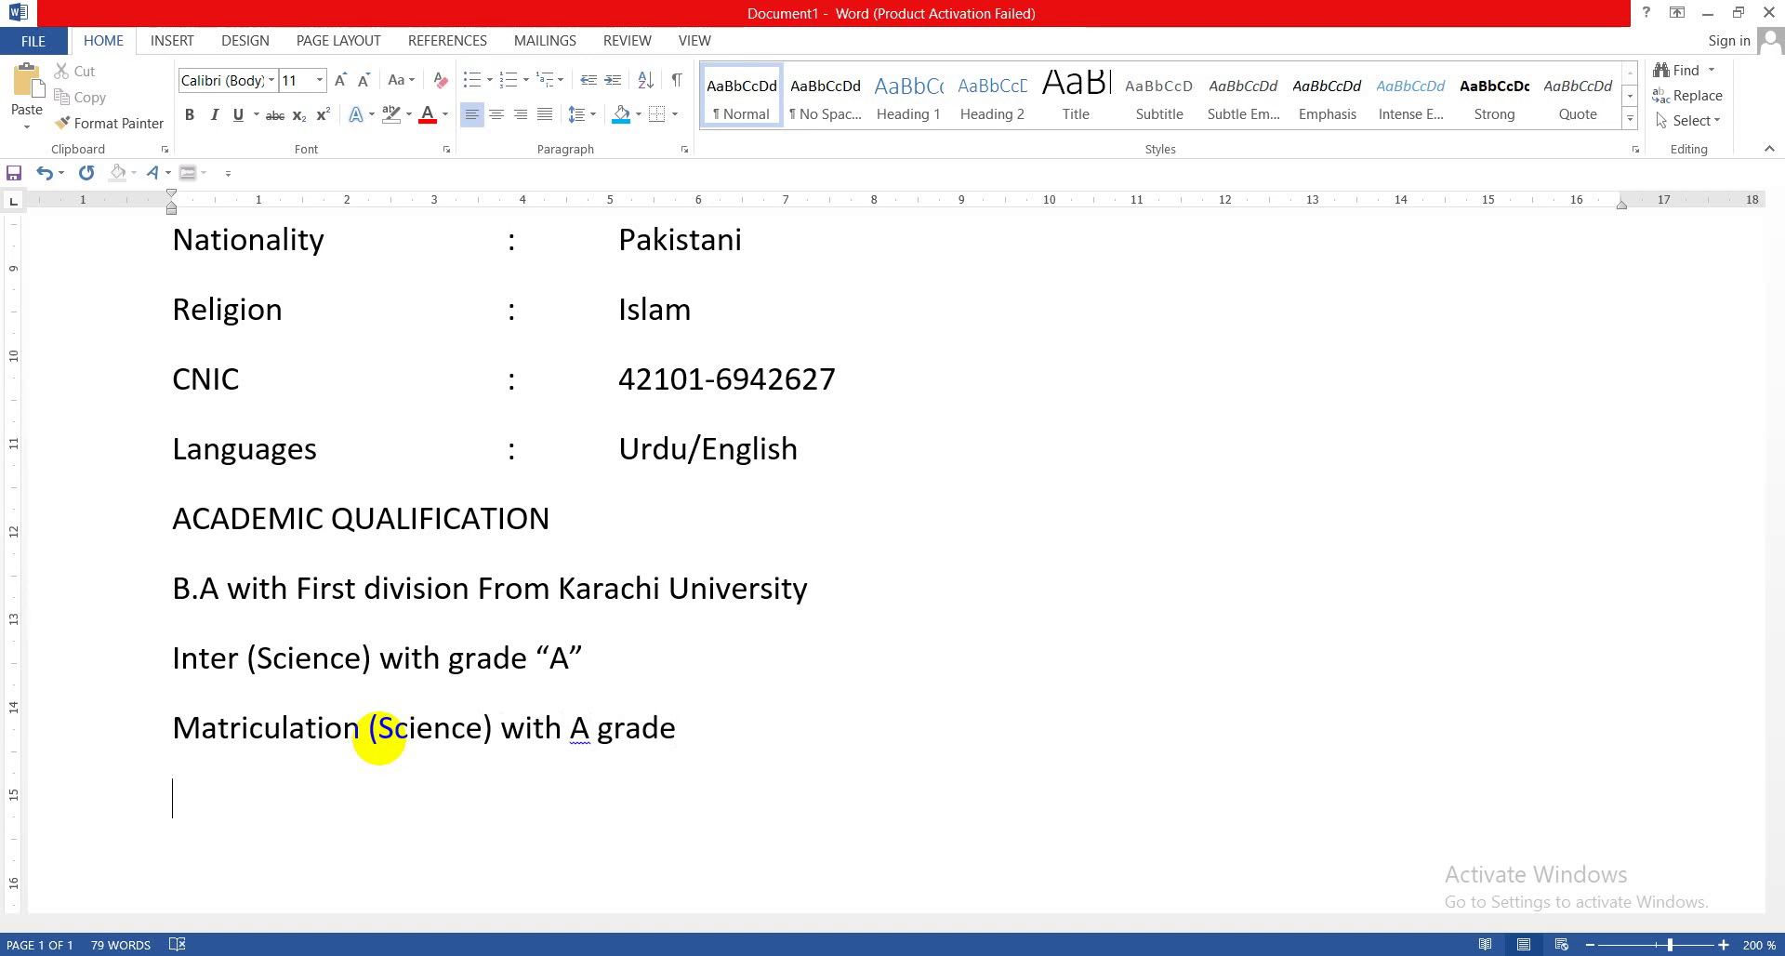
left_click(571, 731)
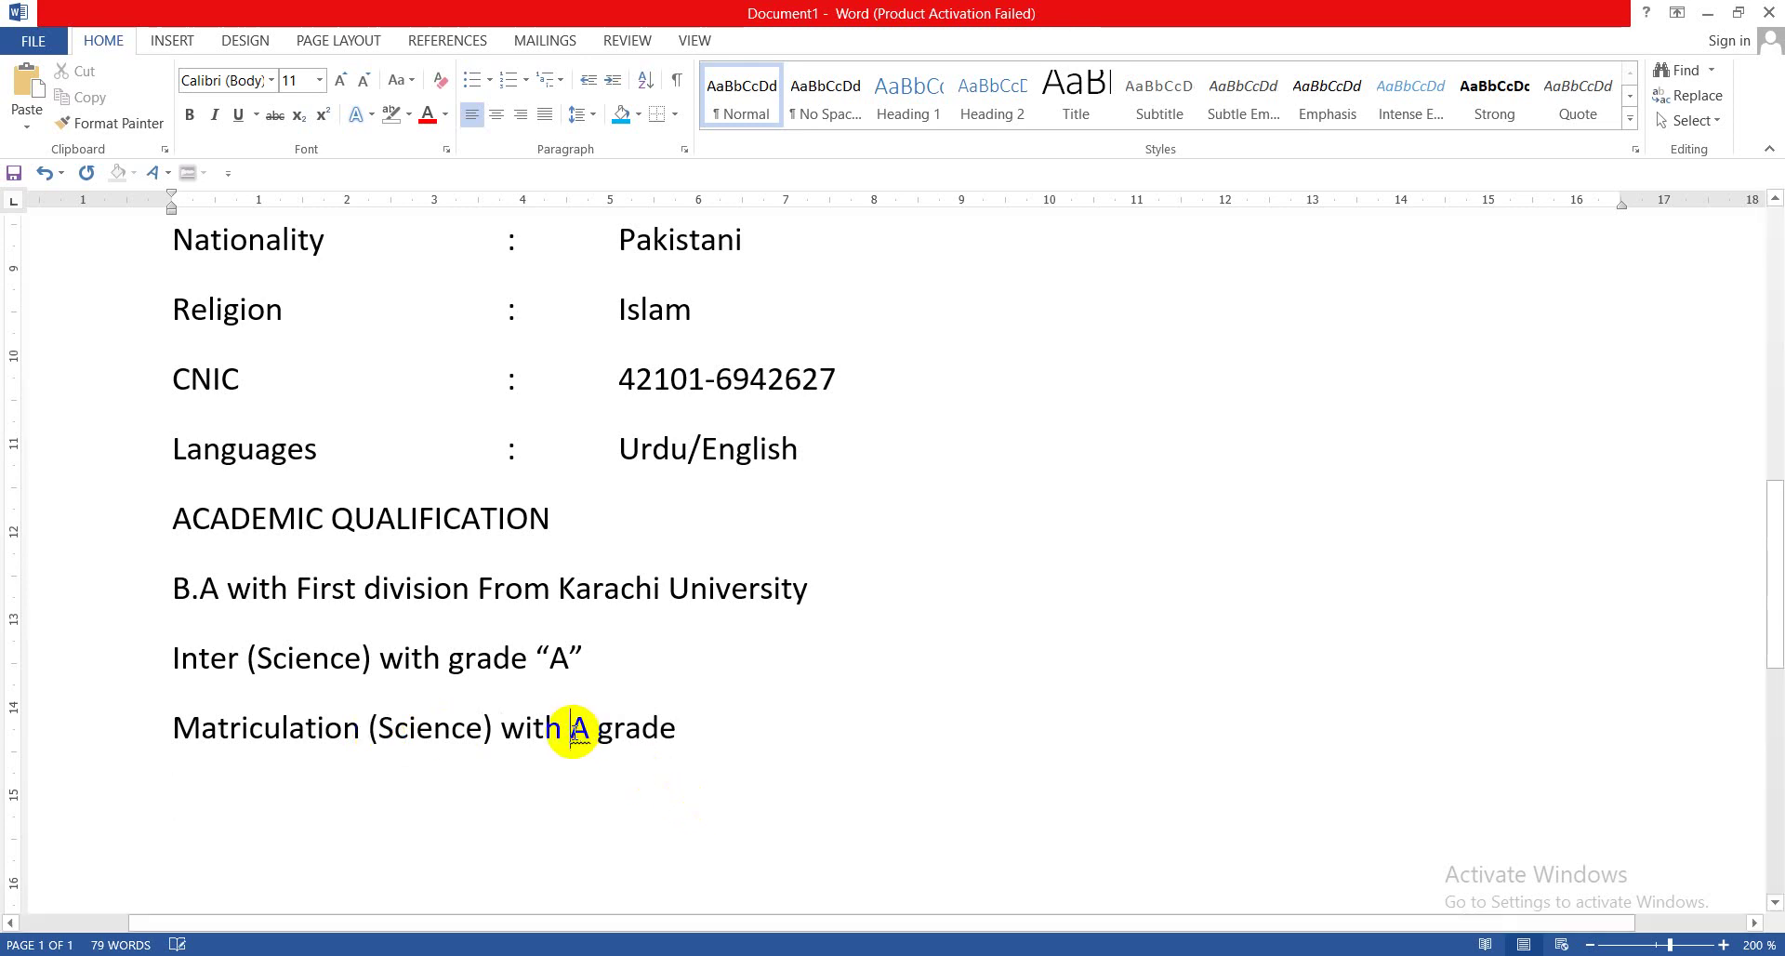
type("\"")
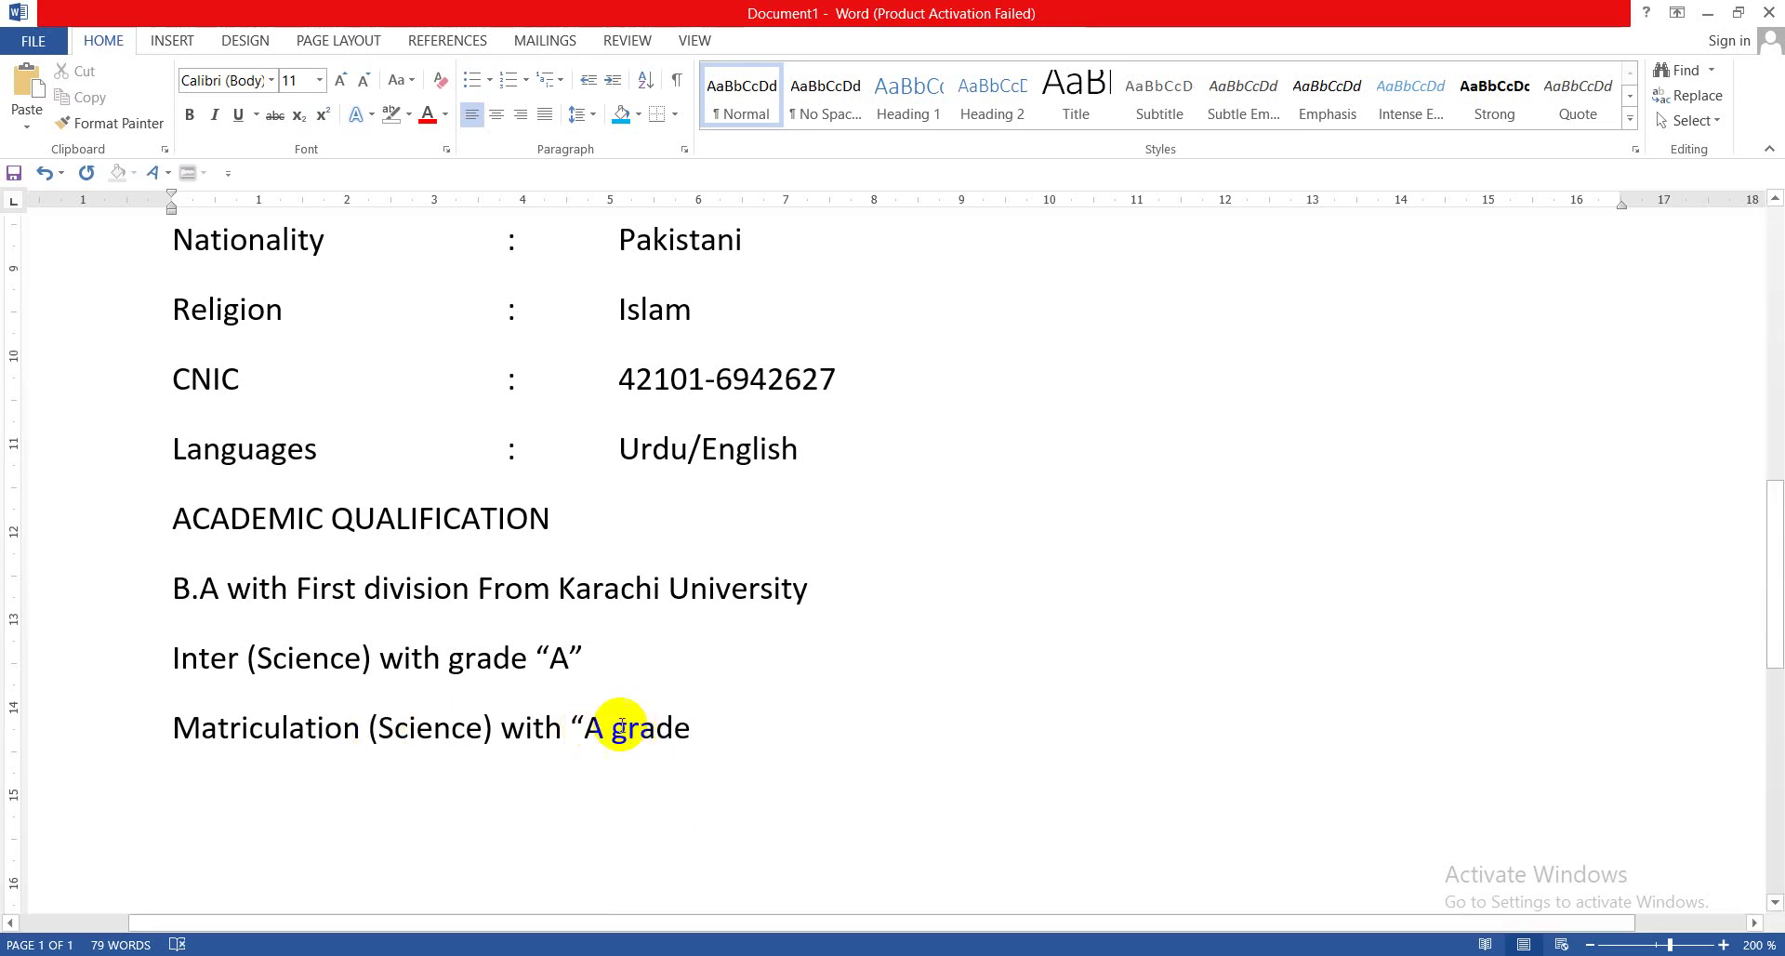
left_click(602, 726)
type("+")
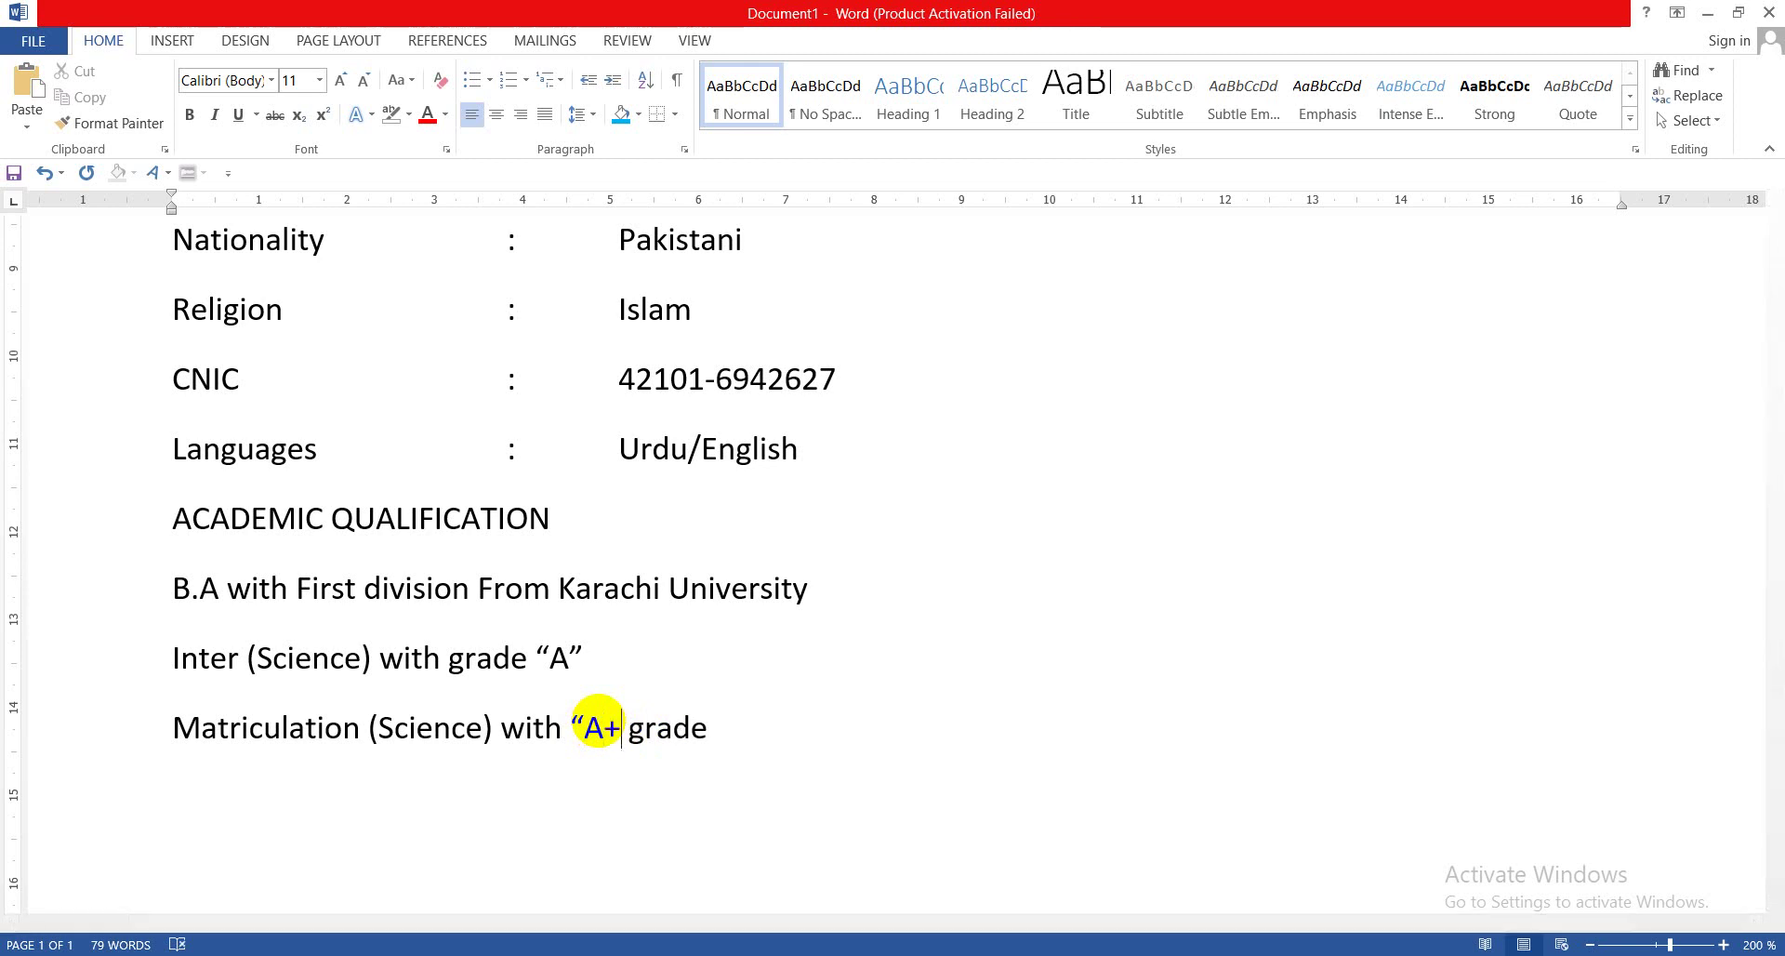
type("\"")
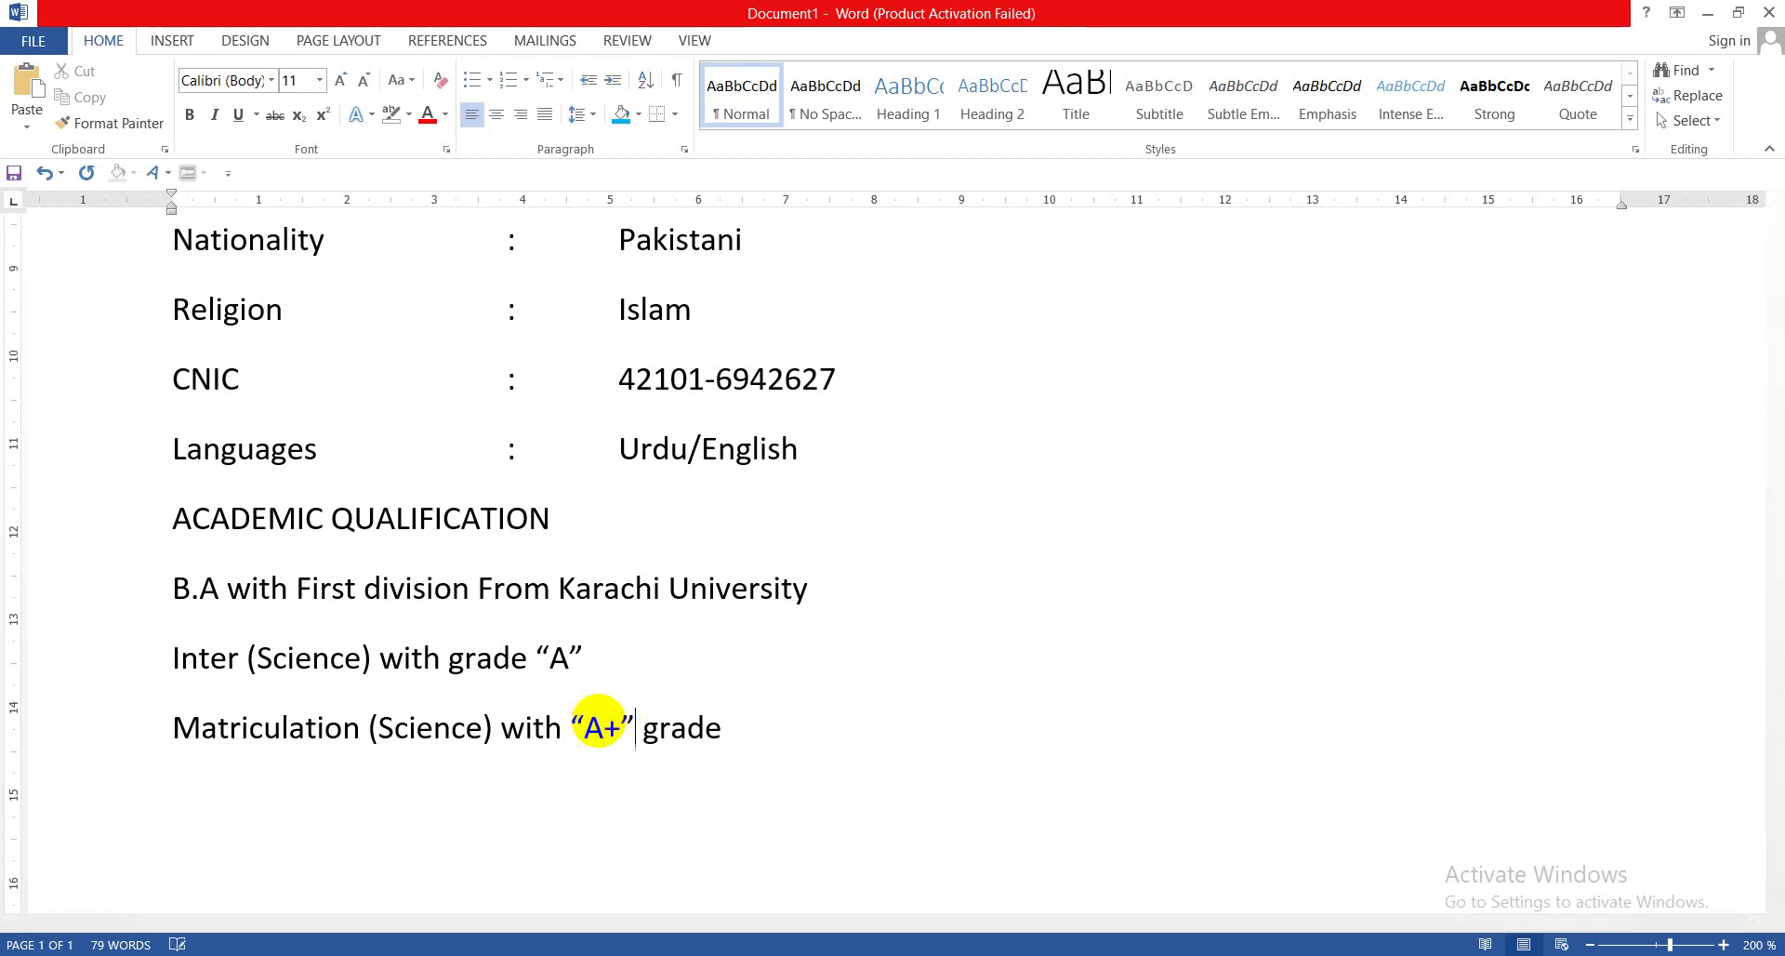
left_click(726, 728)
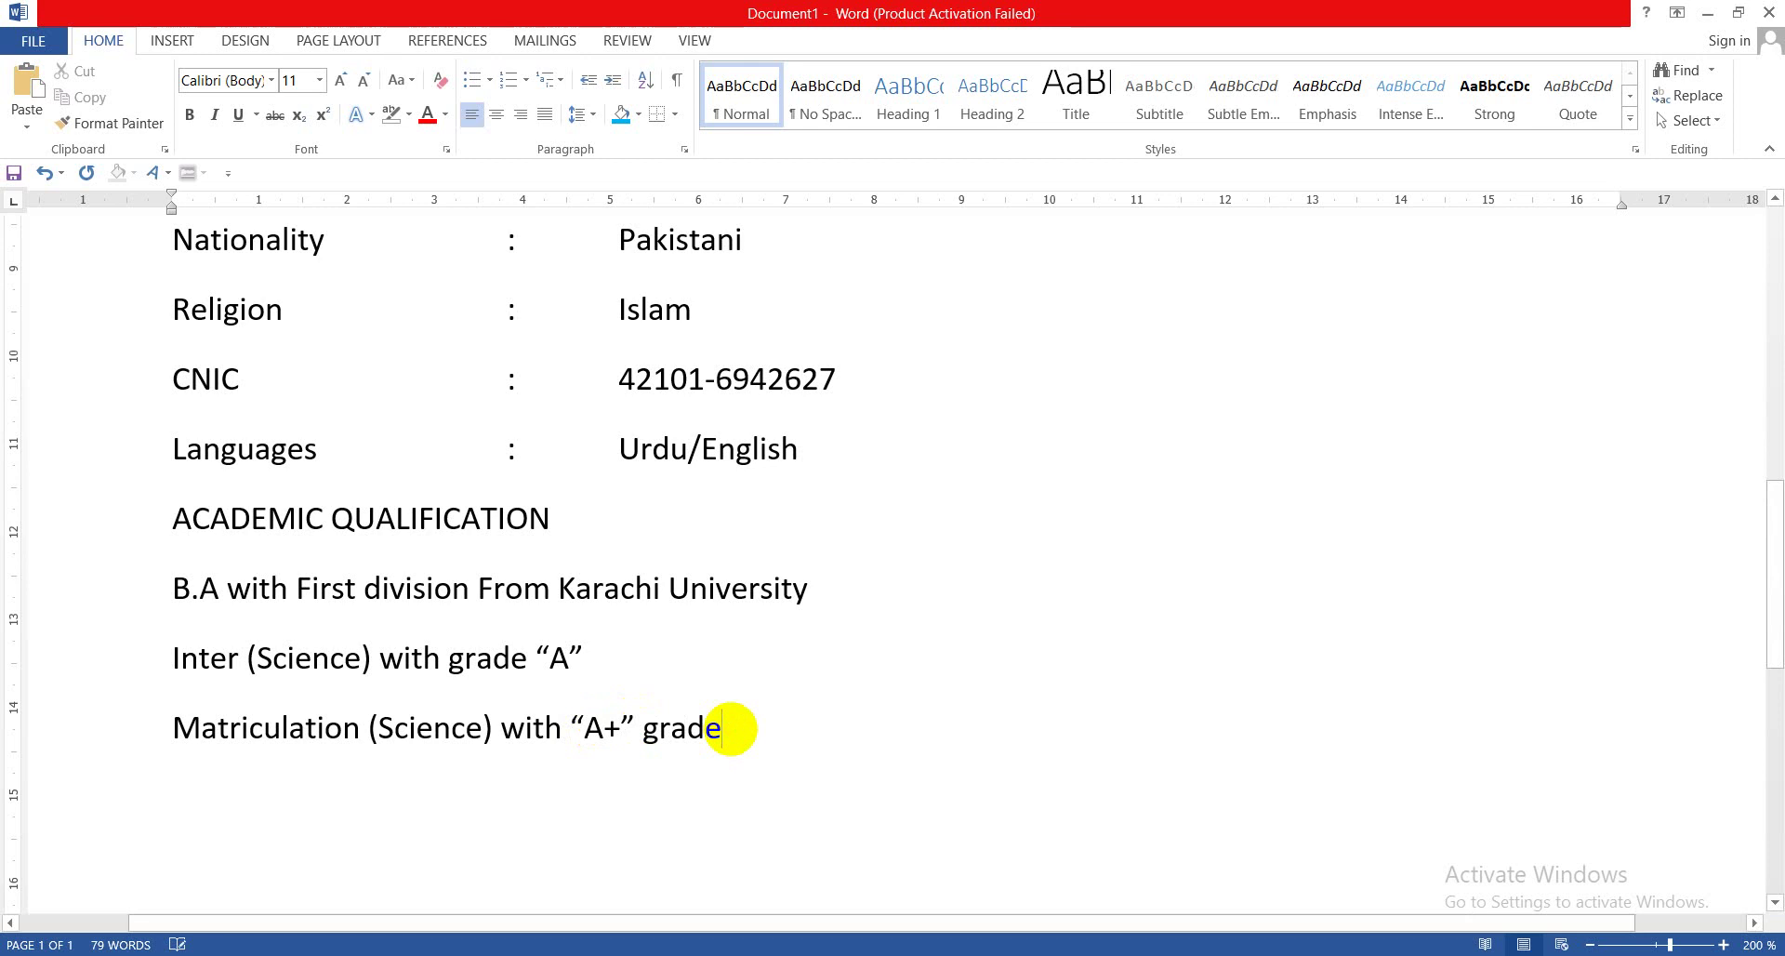
key("Return")
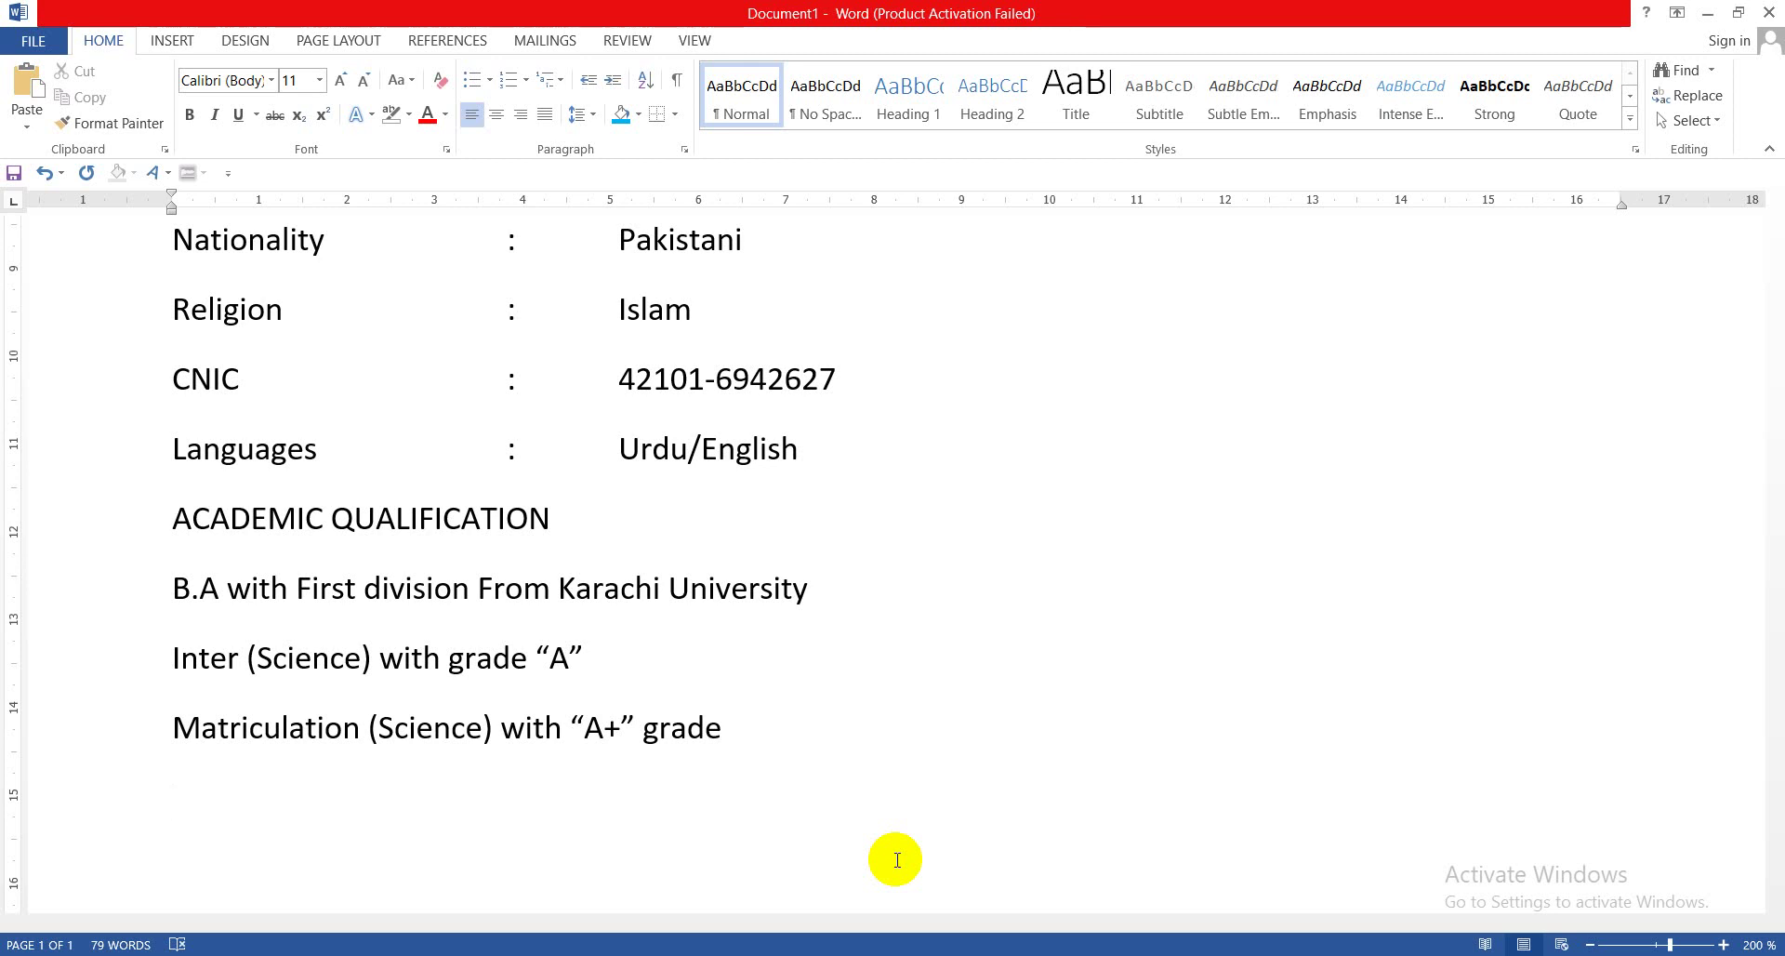
Type the heading 'WORK EXPERIENCE' on its own line
type("W")
type("ORK")
type(" Ex")
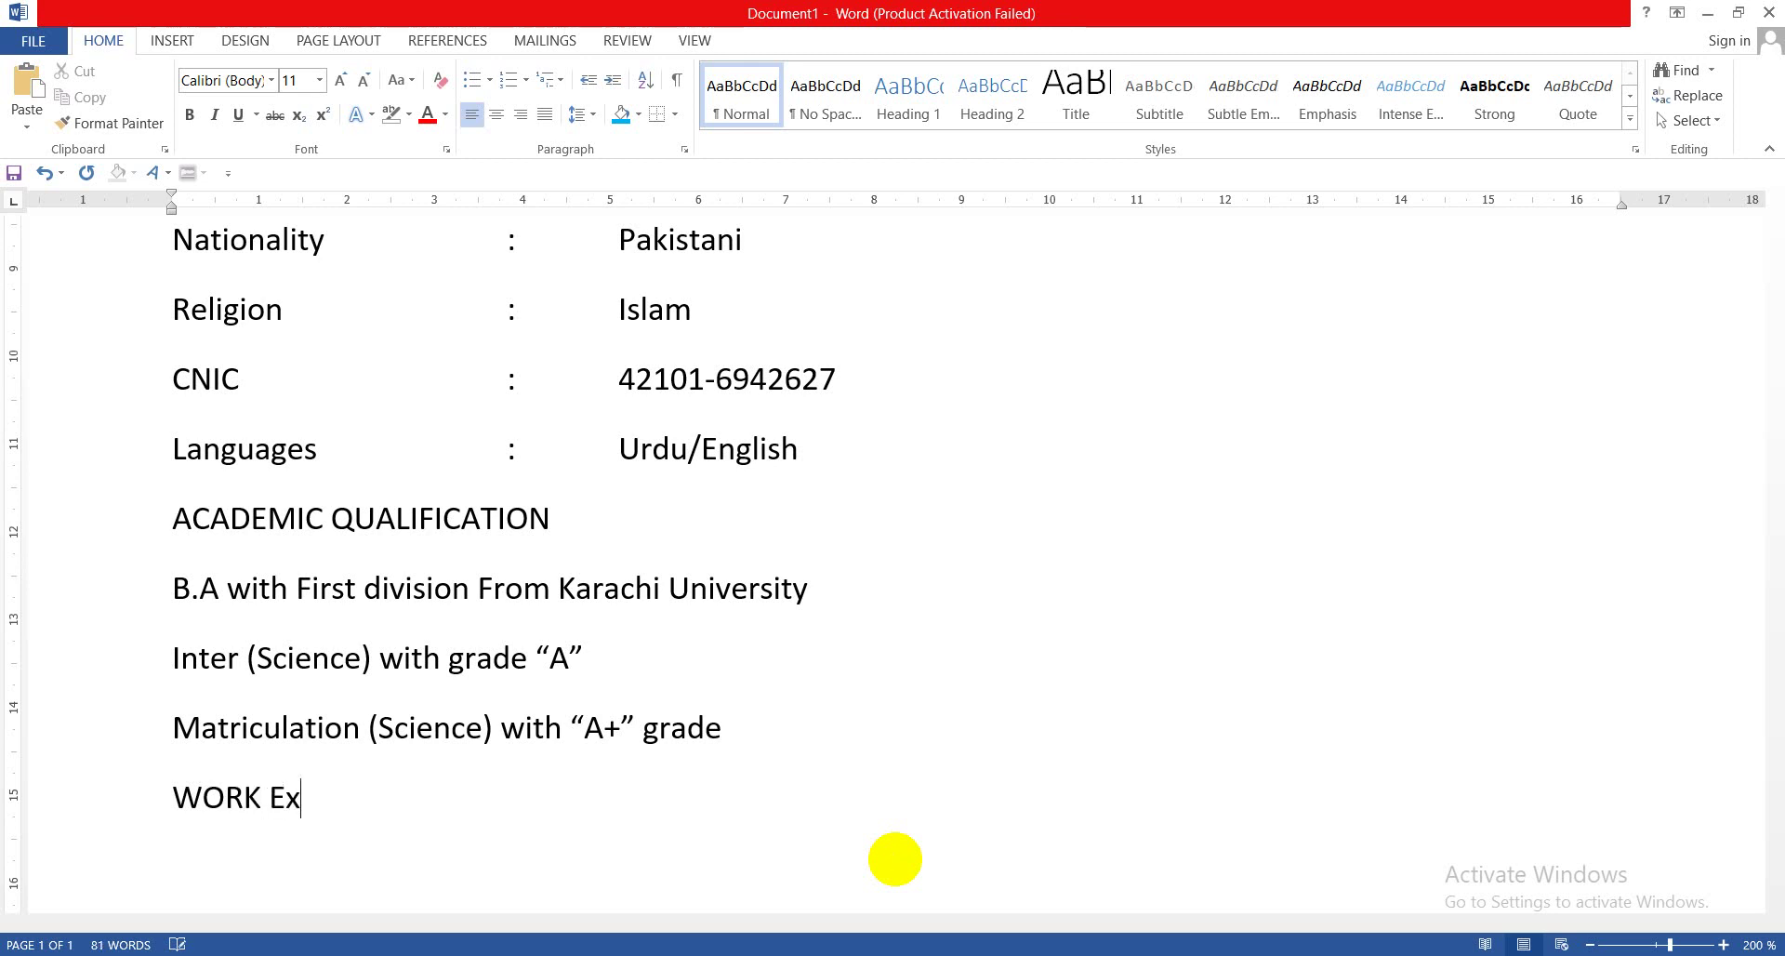
key("BackSpace")
type("XPER")
type("IENCE")
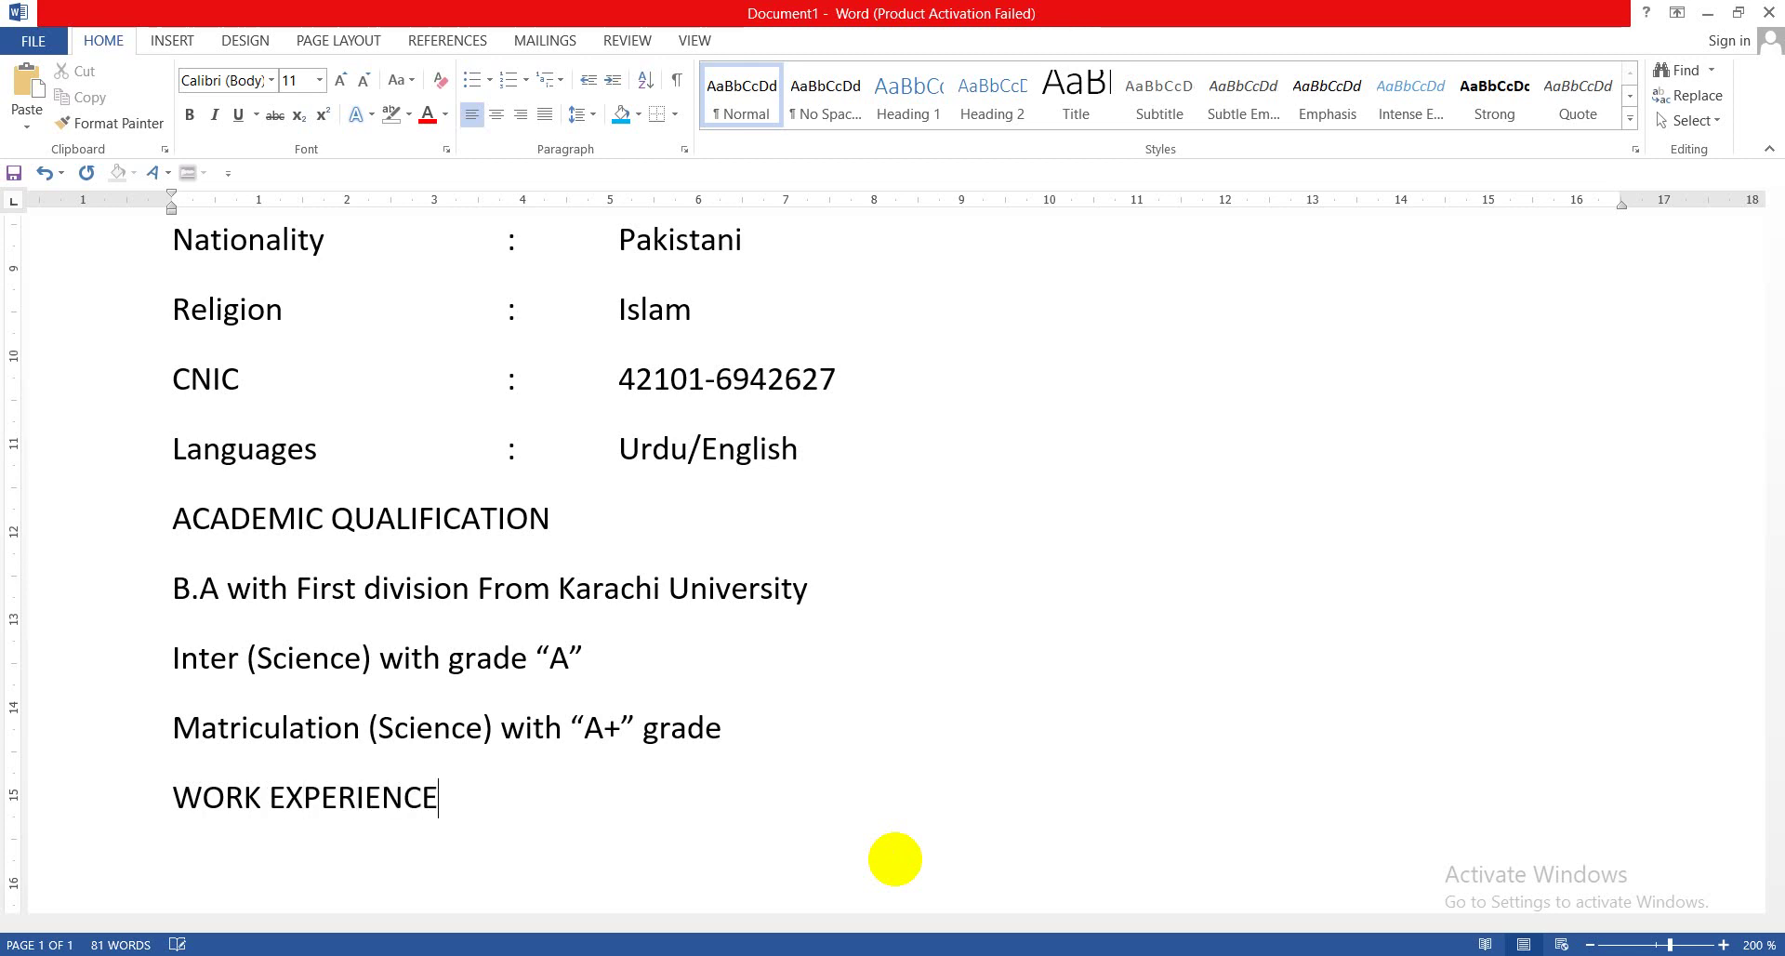
key("Return")
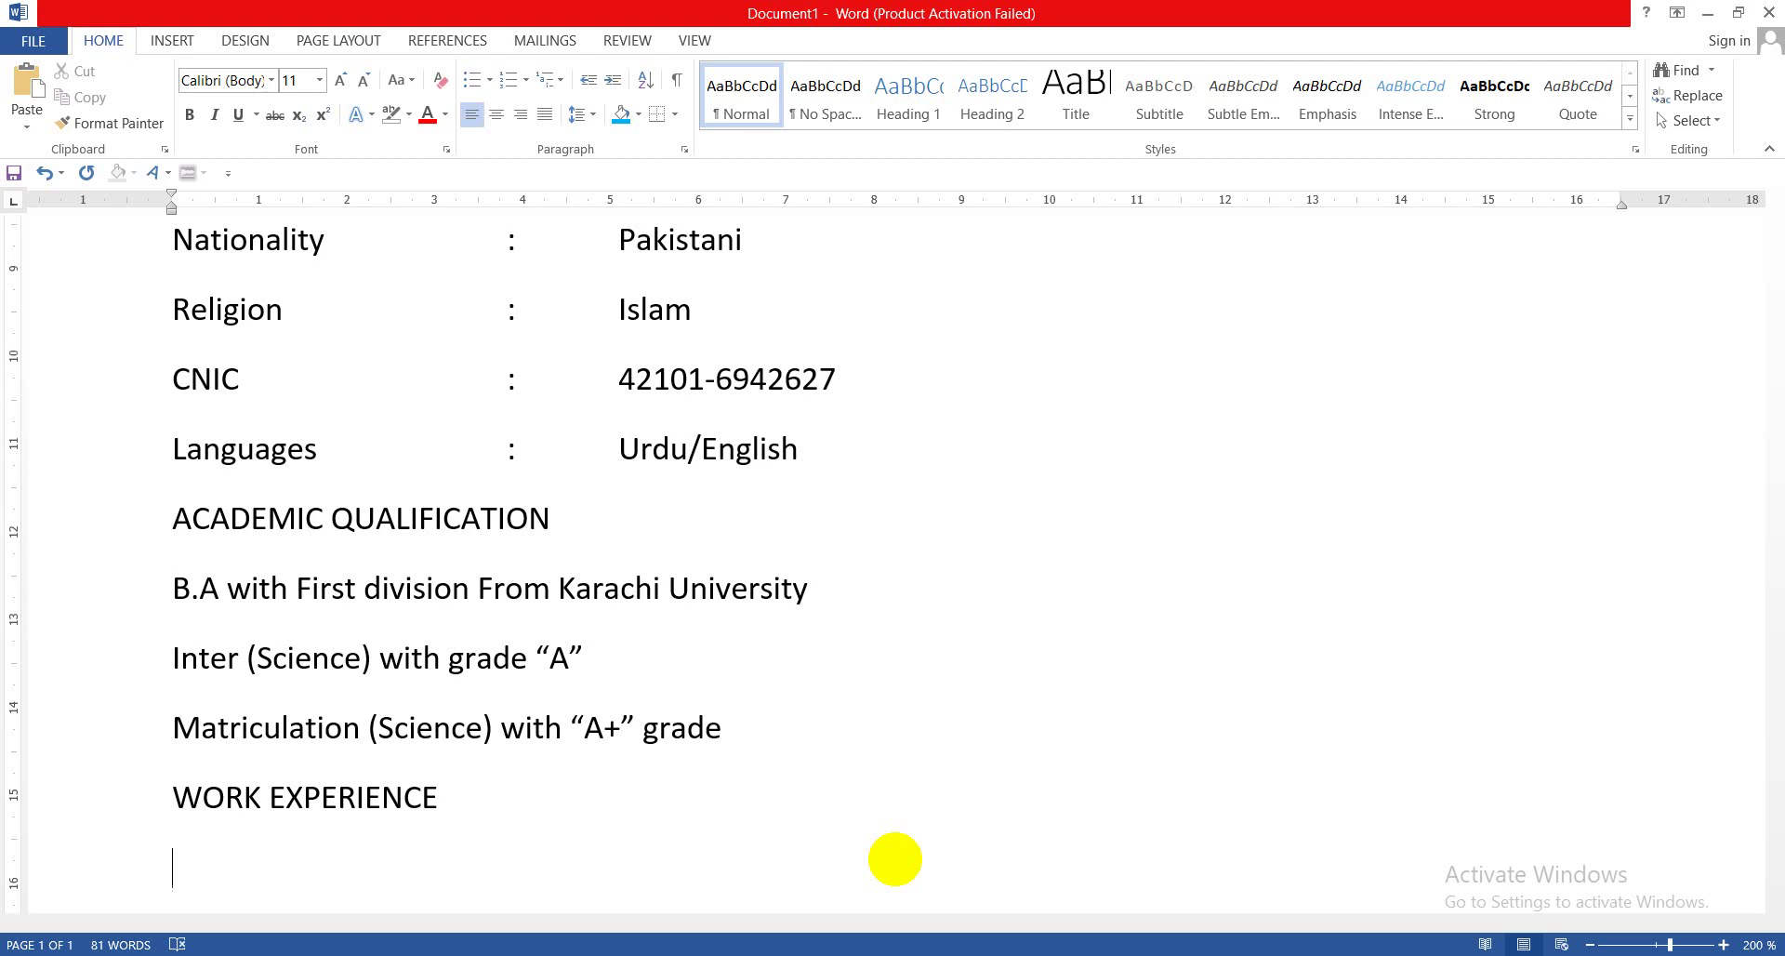
List the jobs '5 Years as a cashier in Ali Associates' and '2 years as medical lab inchage'
type("5 Y")
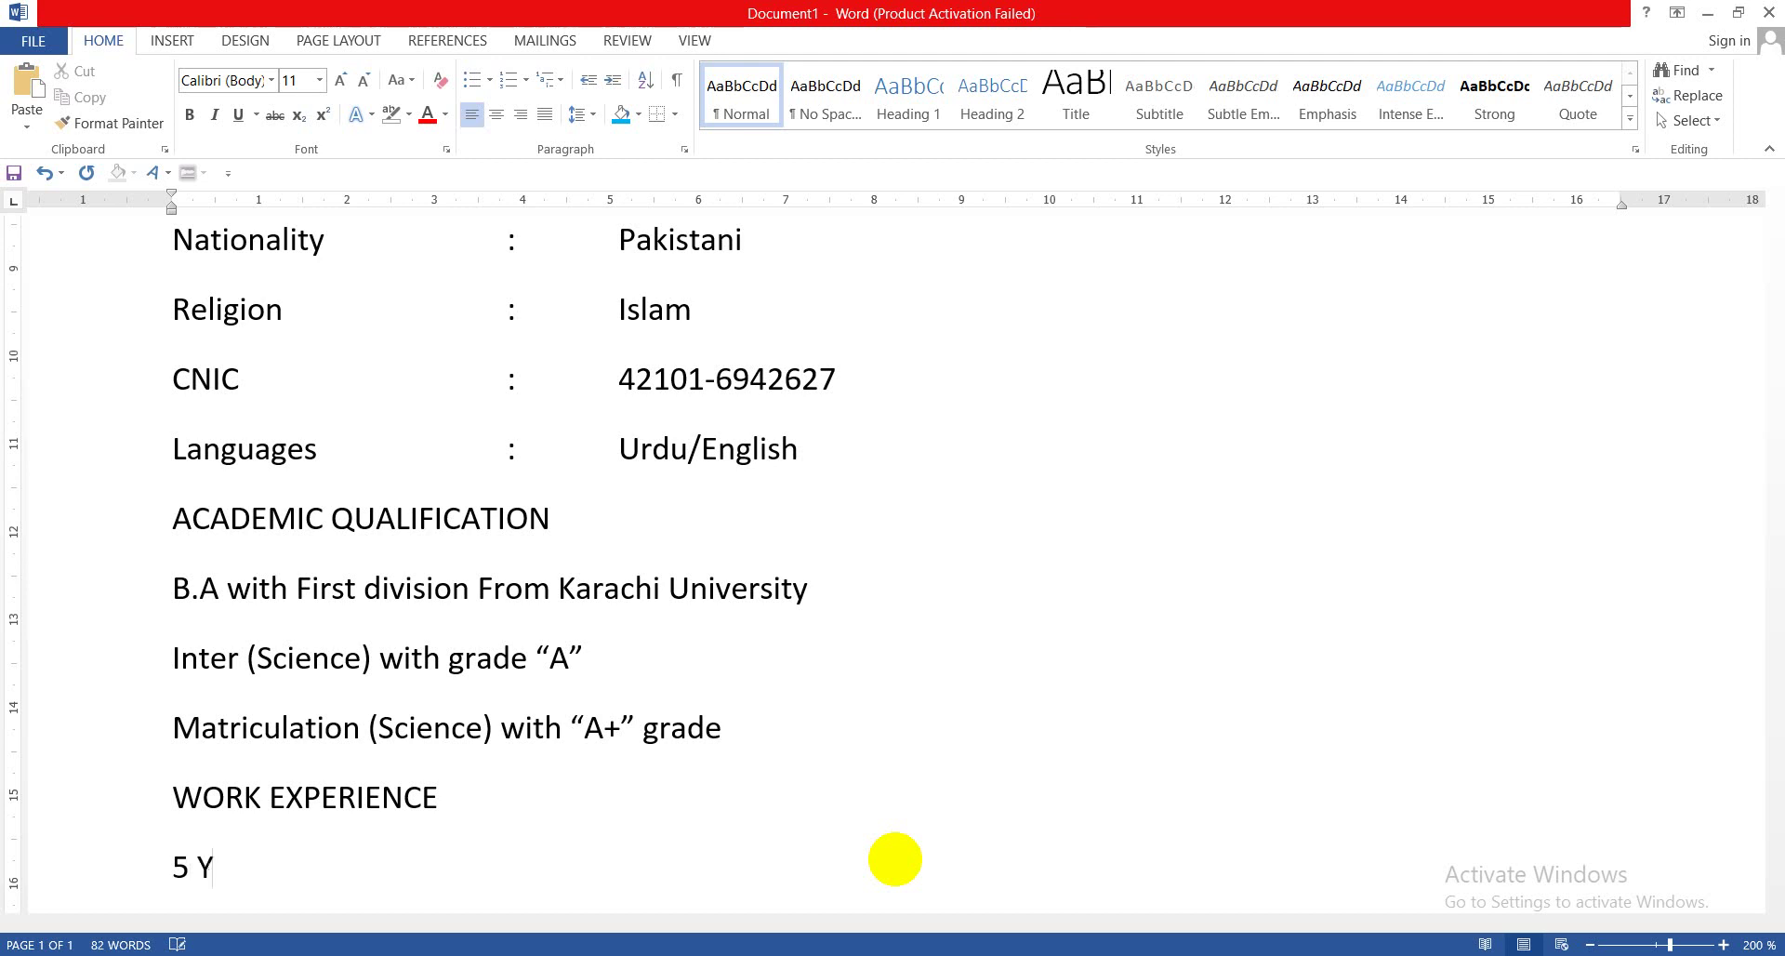
type("EARS")
key("BackSpace")
key("BackSpace")
key("BackSpace")
key("BackSpace")
type("eras")
key("BackSpace")
key("BackSpace")
key("BackSpace")
type("ar")
type("s i")
key("BackSpace")
type("as ")
type("a c")
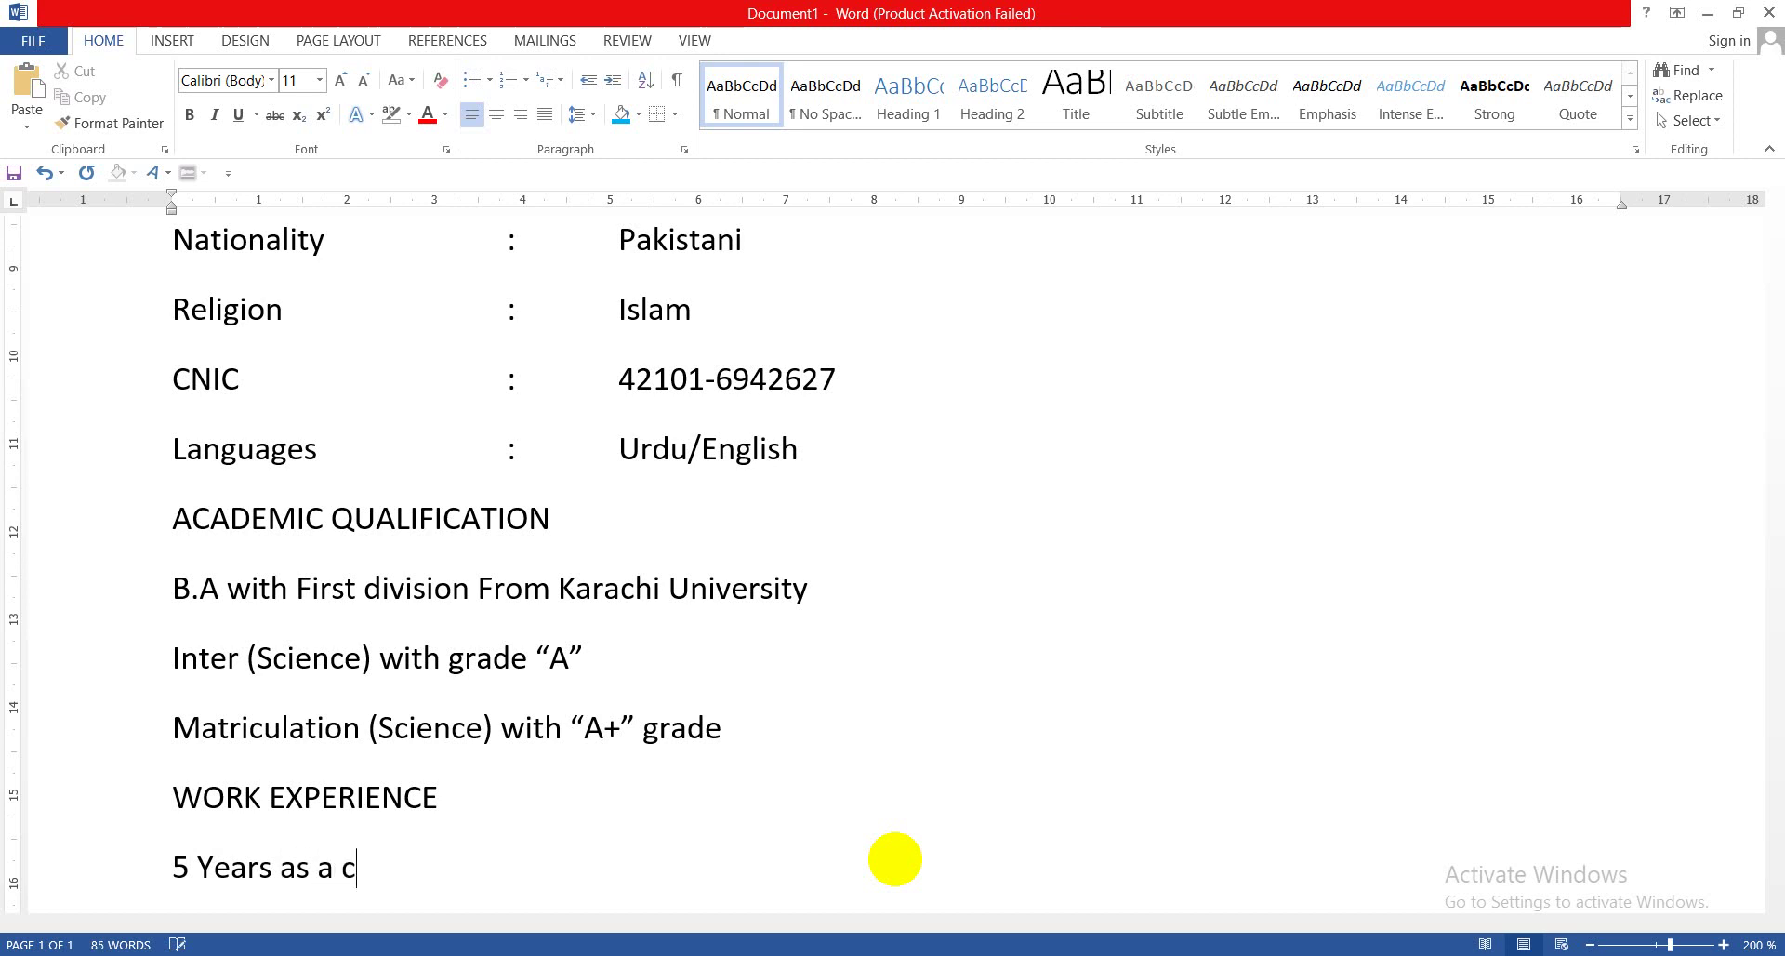
type("ashier ")
type("in ")
type("Ali")
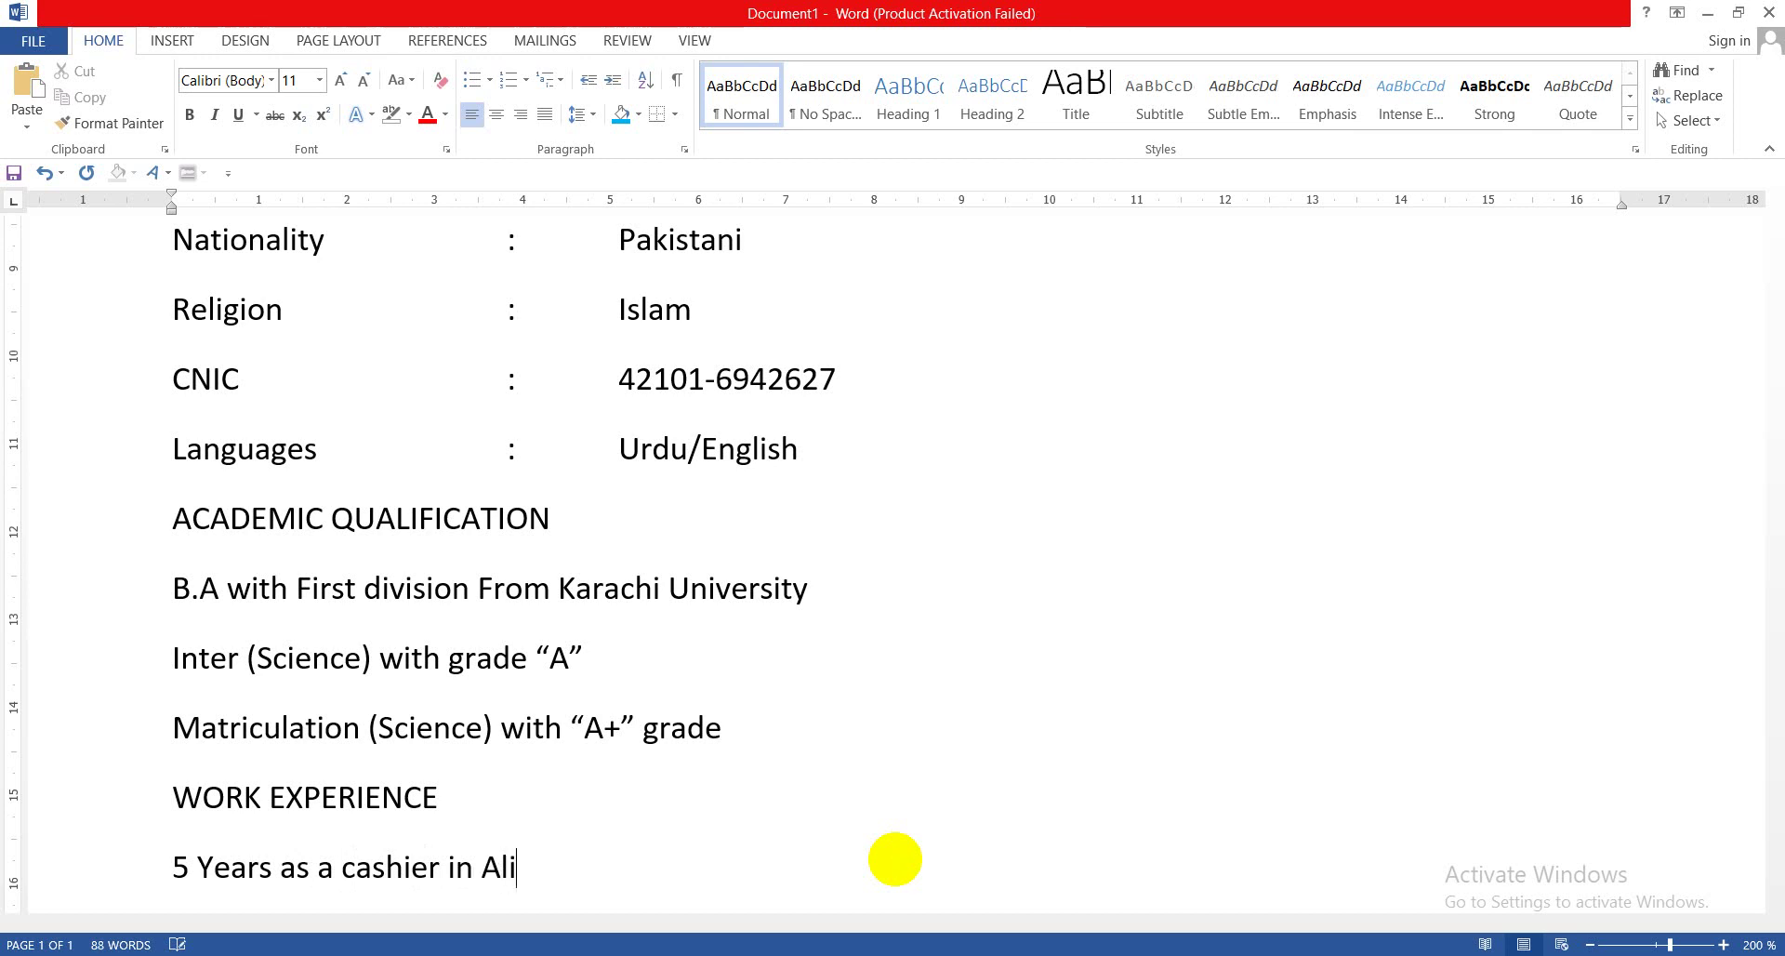
type(" A")
type("ss")
type("ocia")
type("tes")
key("Return")
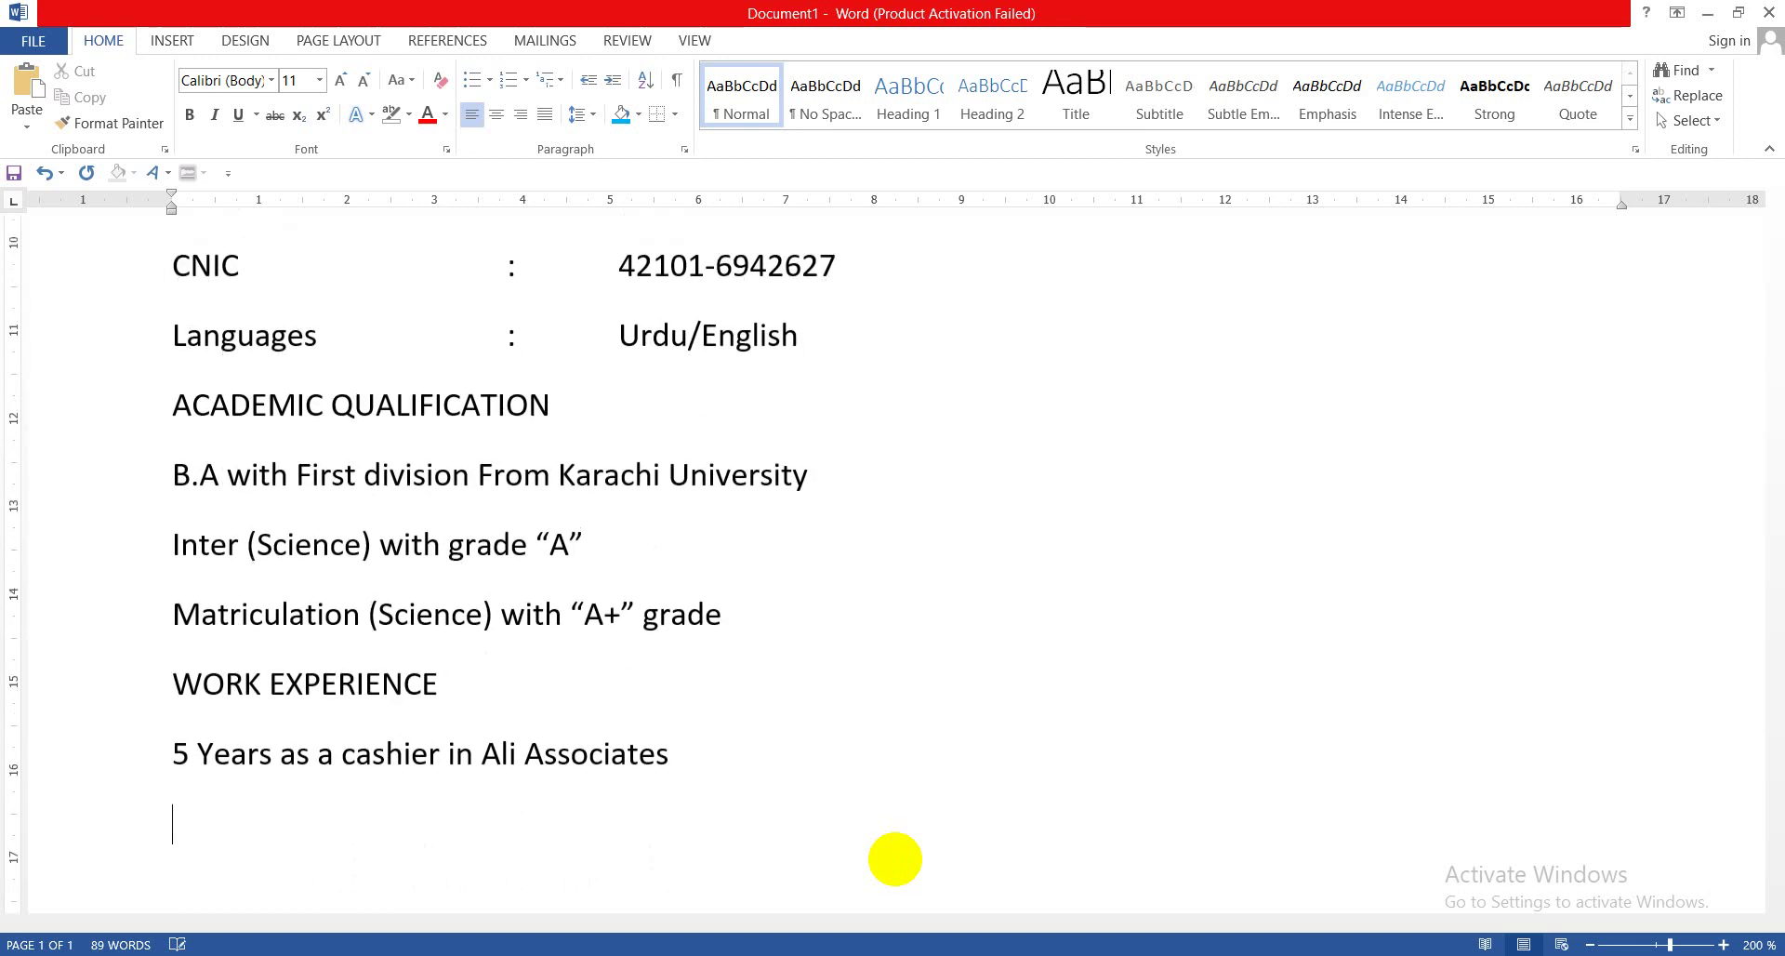
type("2 ")
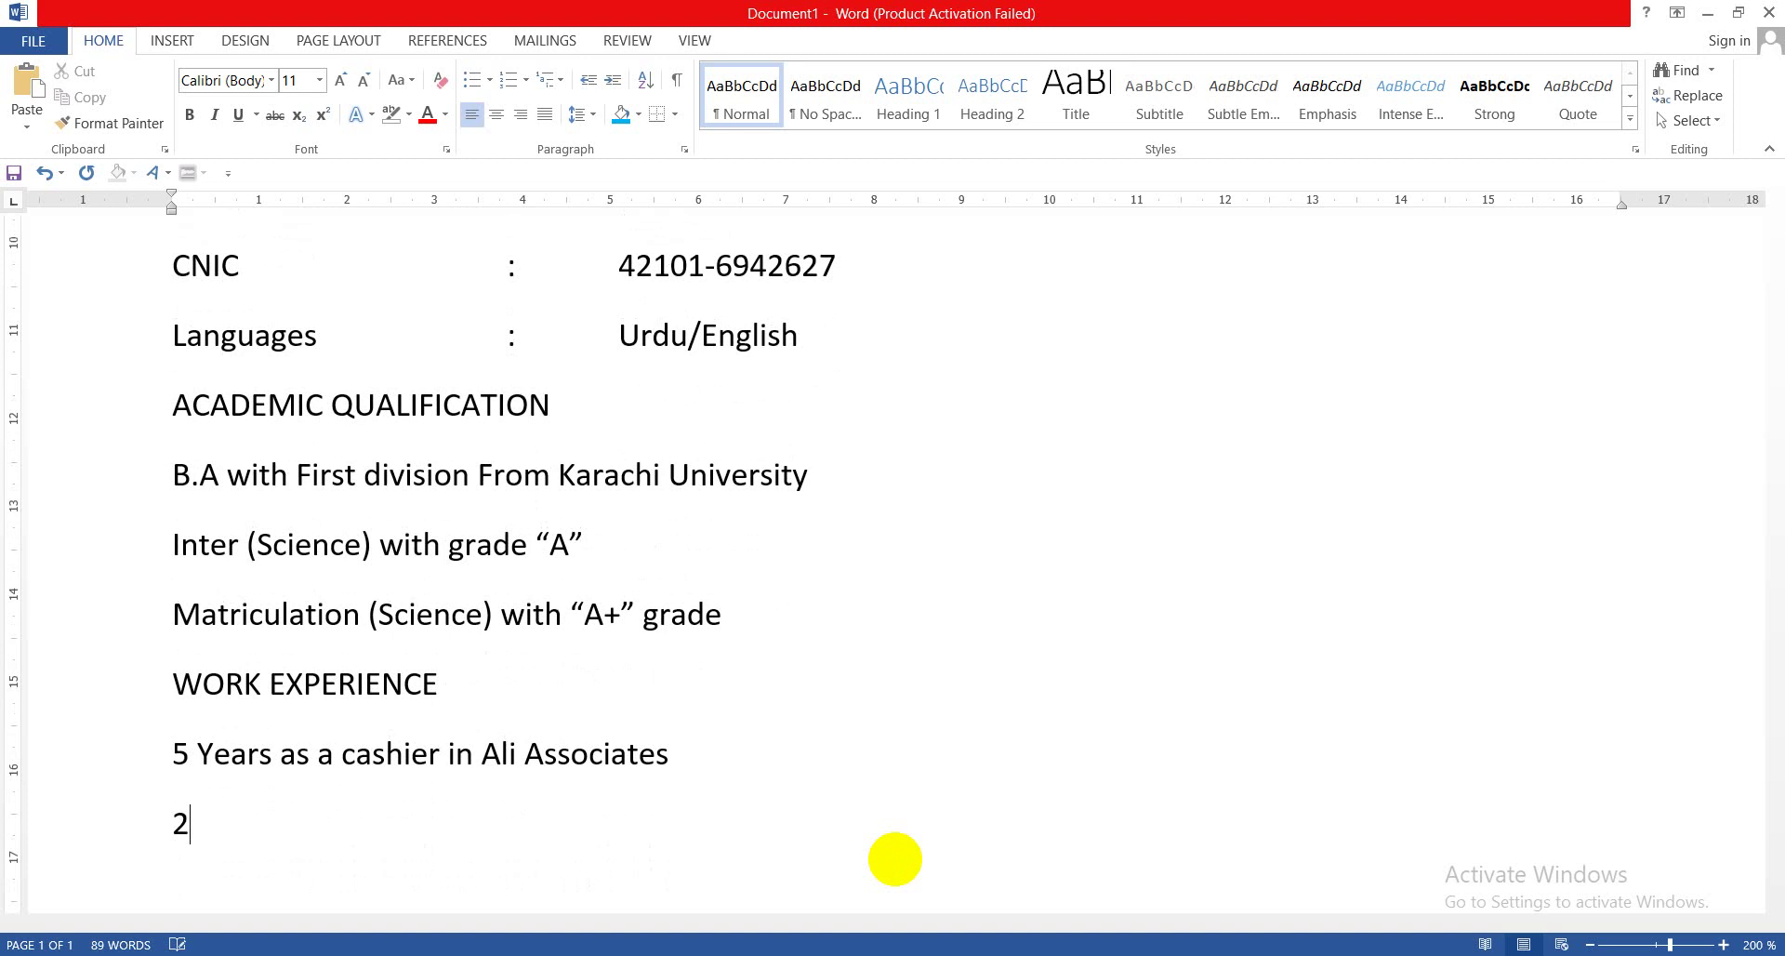
type("years ")
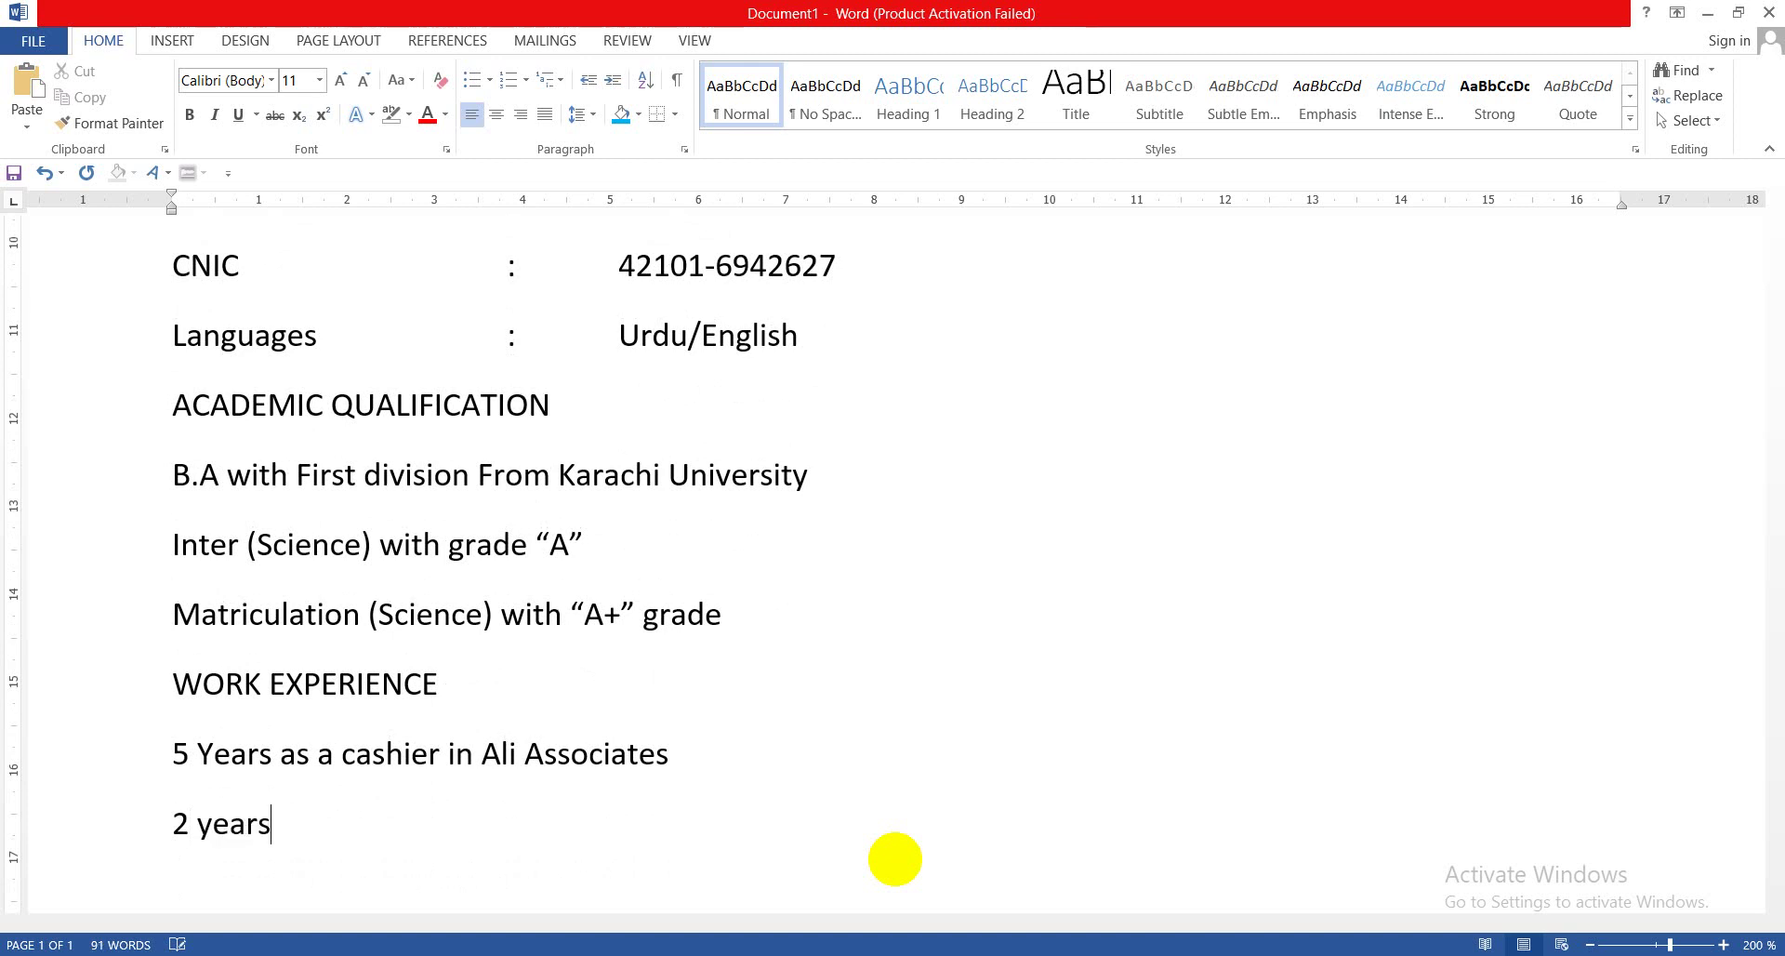
type("as ")
type("m")
type("edical ")
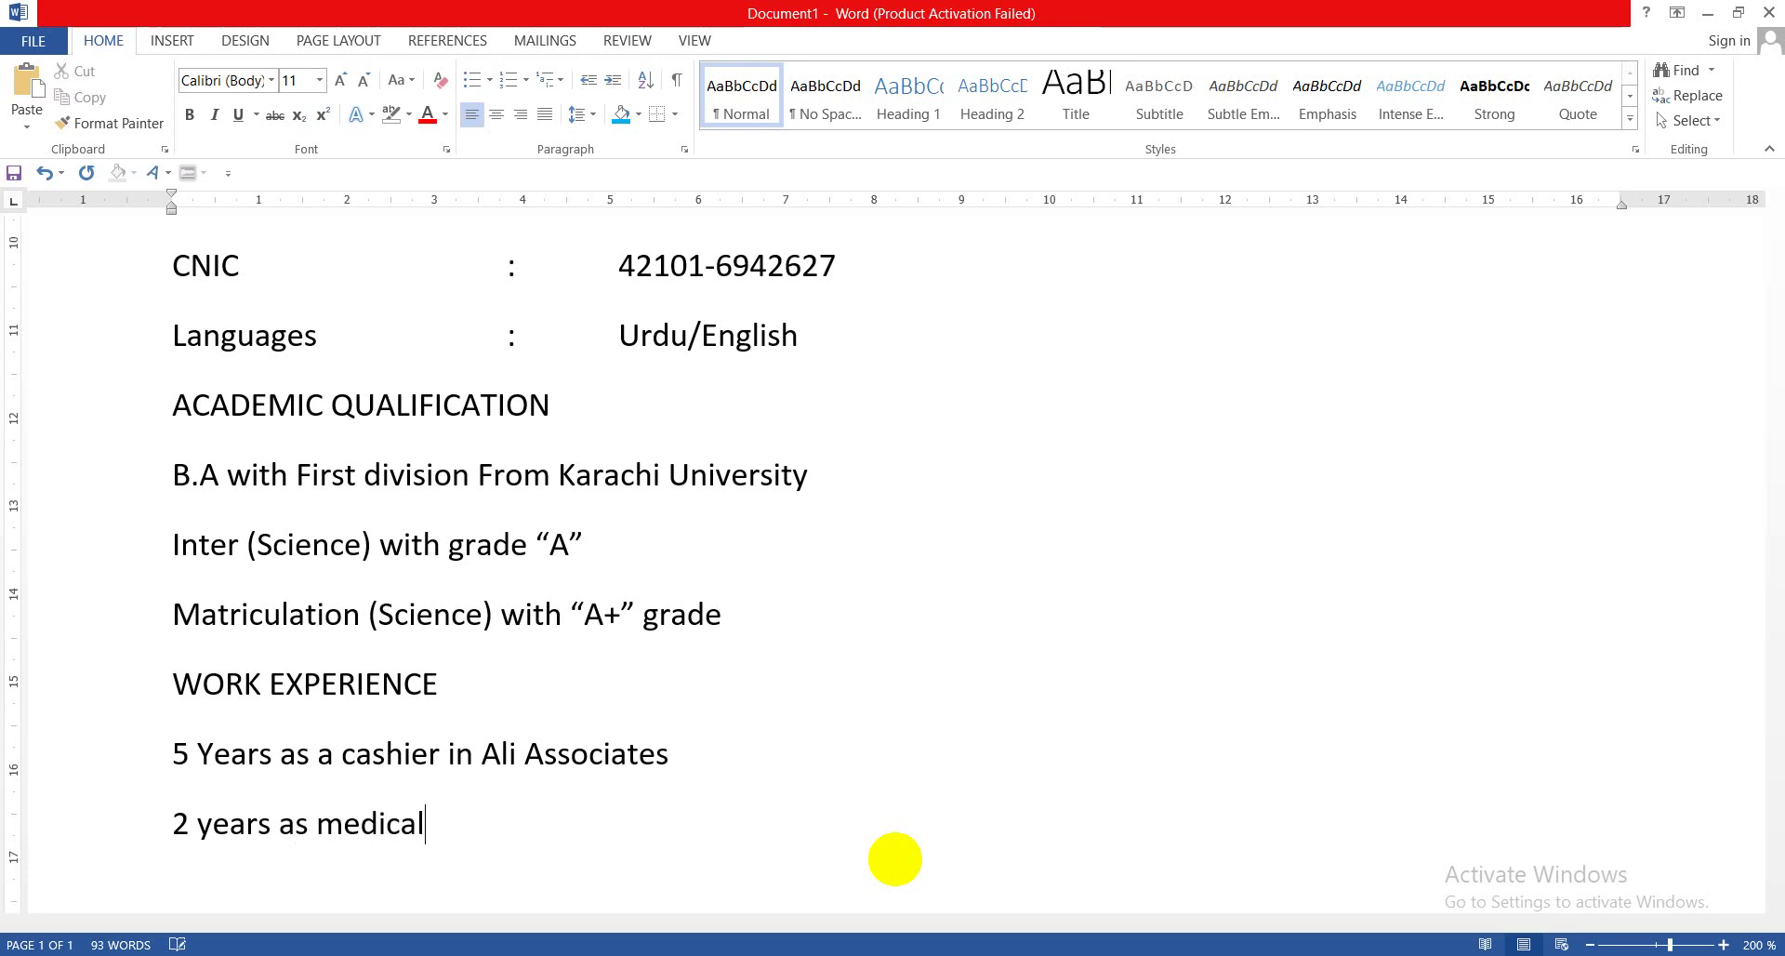
type("la")
type("b ")
type("inch")
type("age")
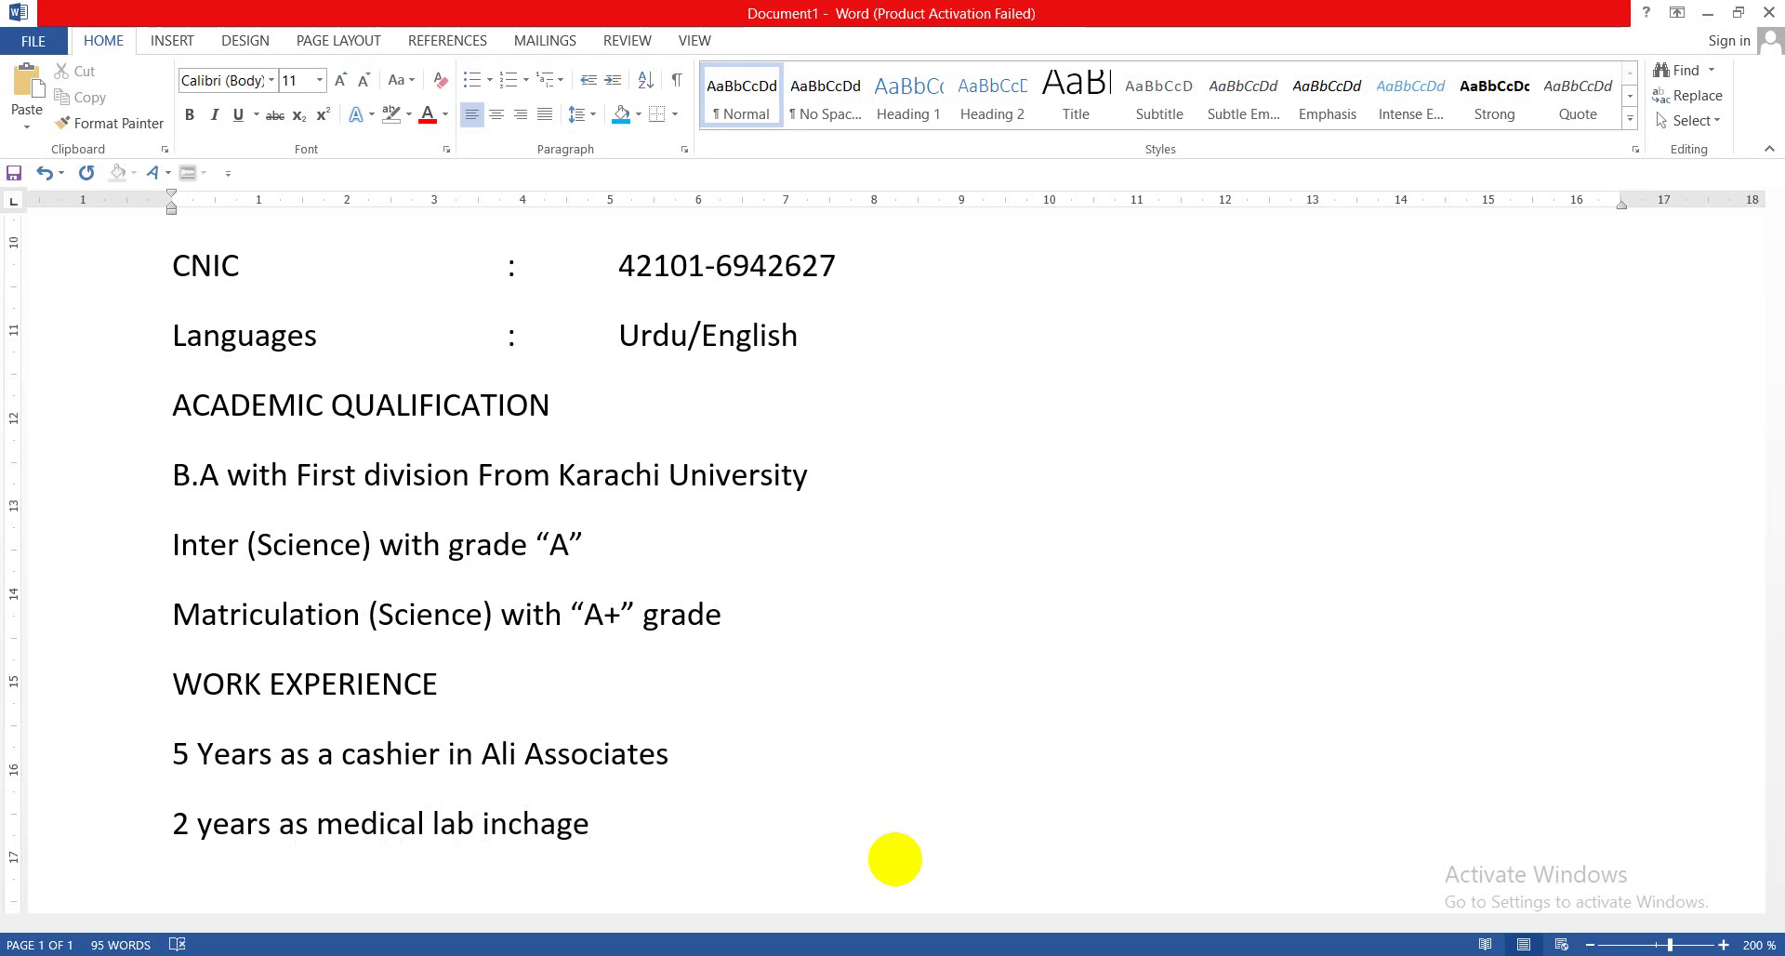
Correct 'inchage' to 'in charge' and append 'in pharma company' to the second job line
left_click(557, 826)
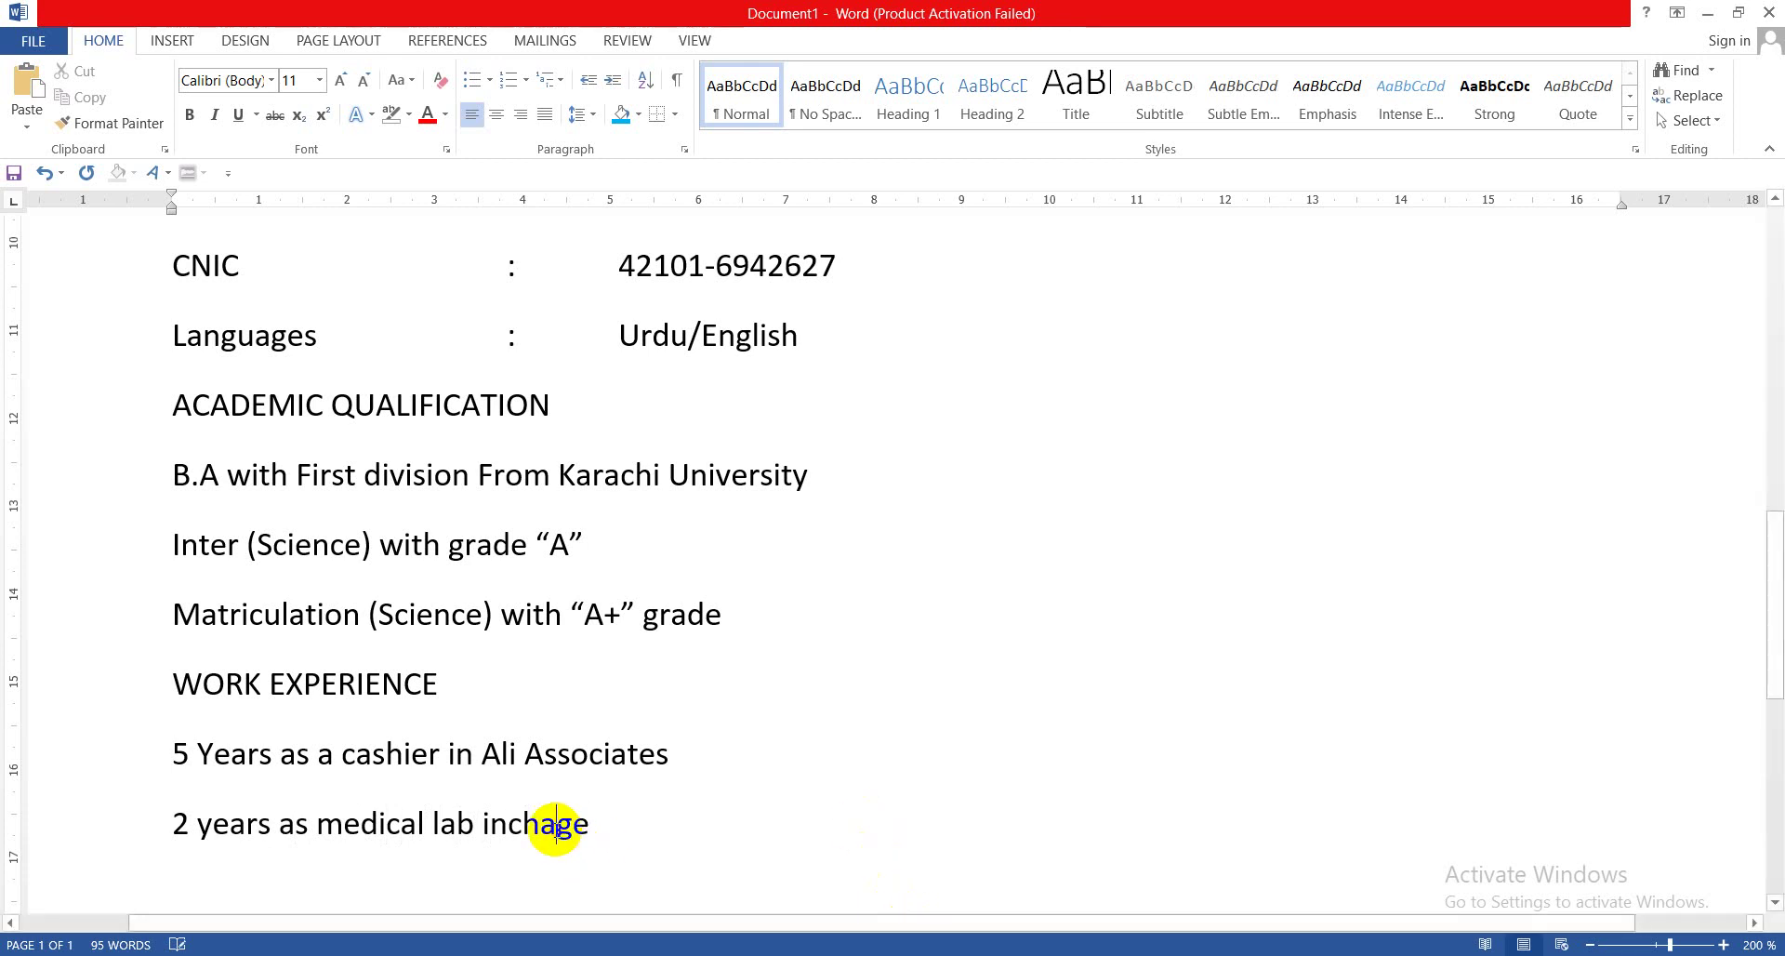
type("r")
left_click(616, 824)
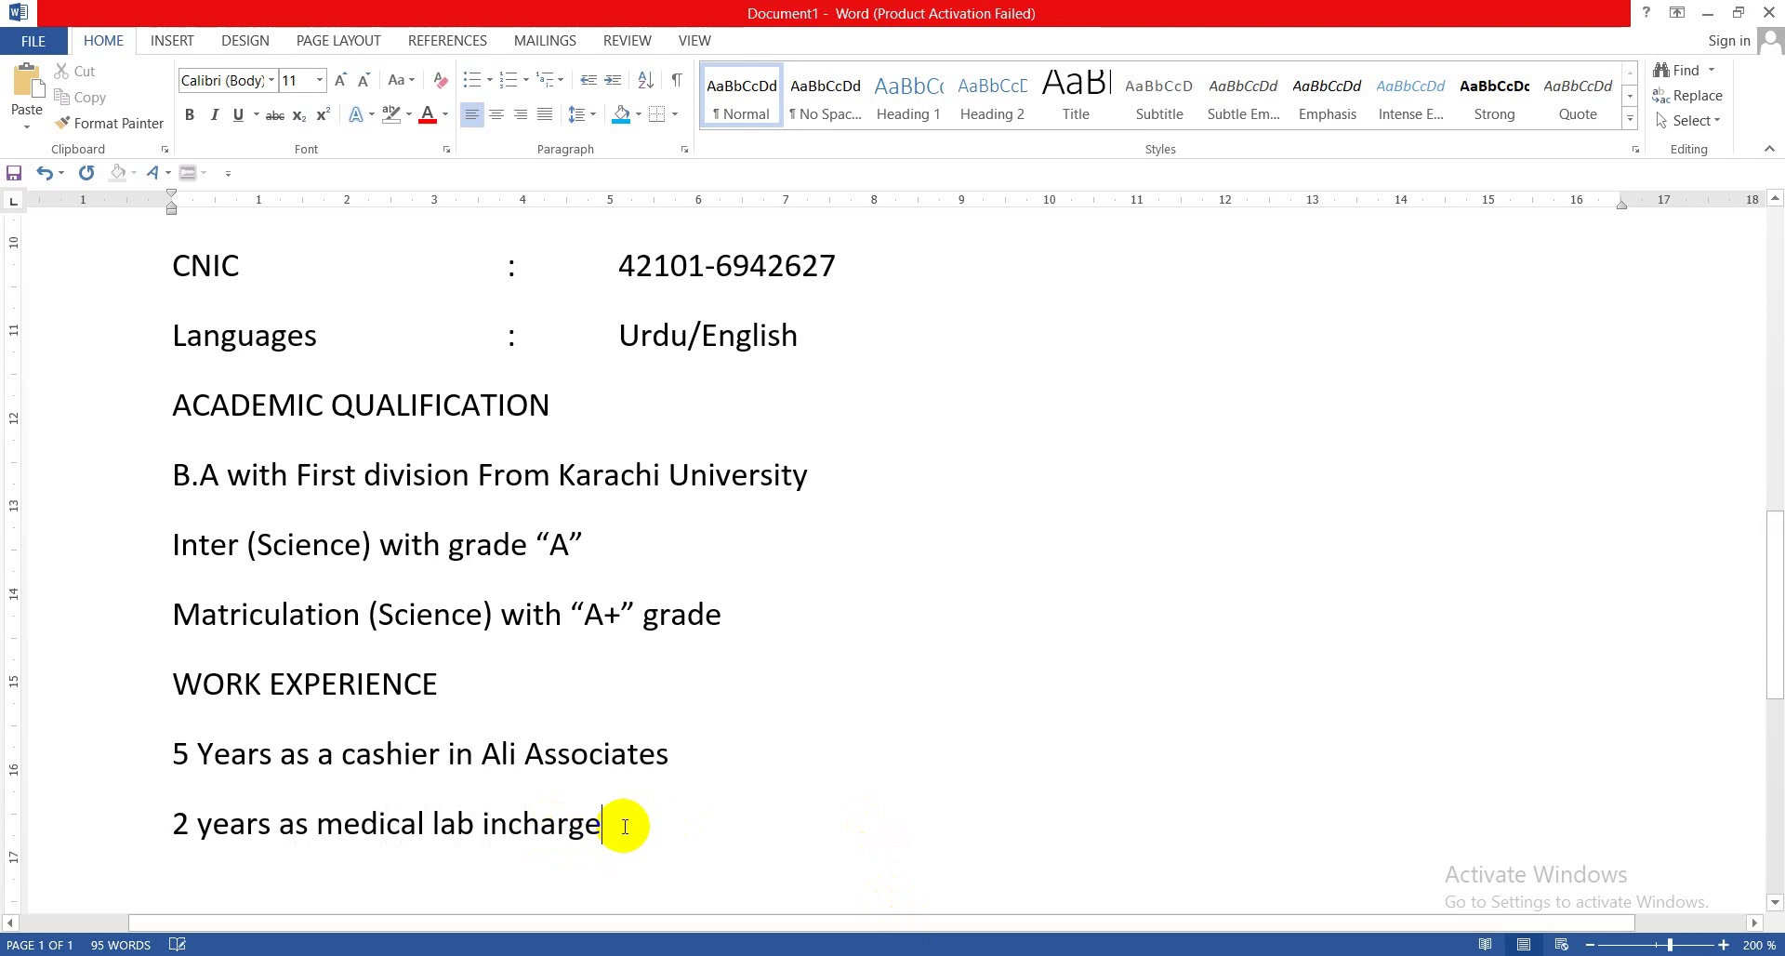
left_click(683, 756)
right_click(595, 823)
left_click(667, 686)
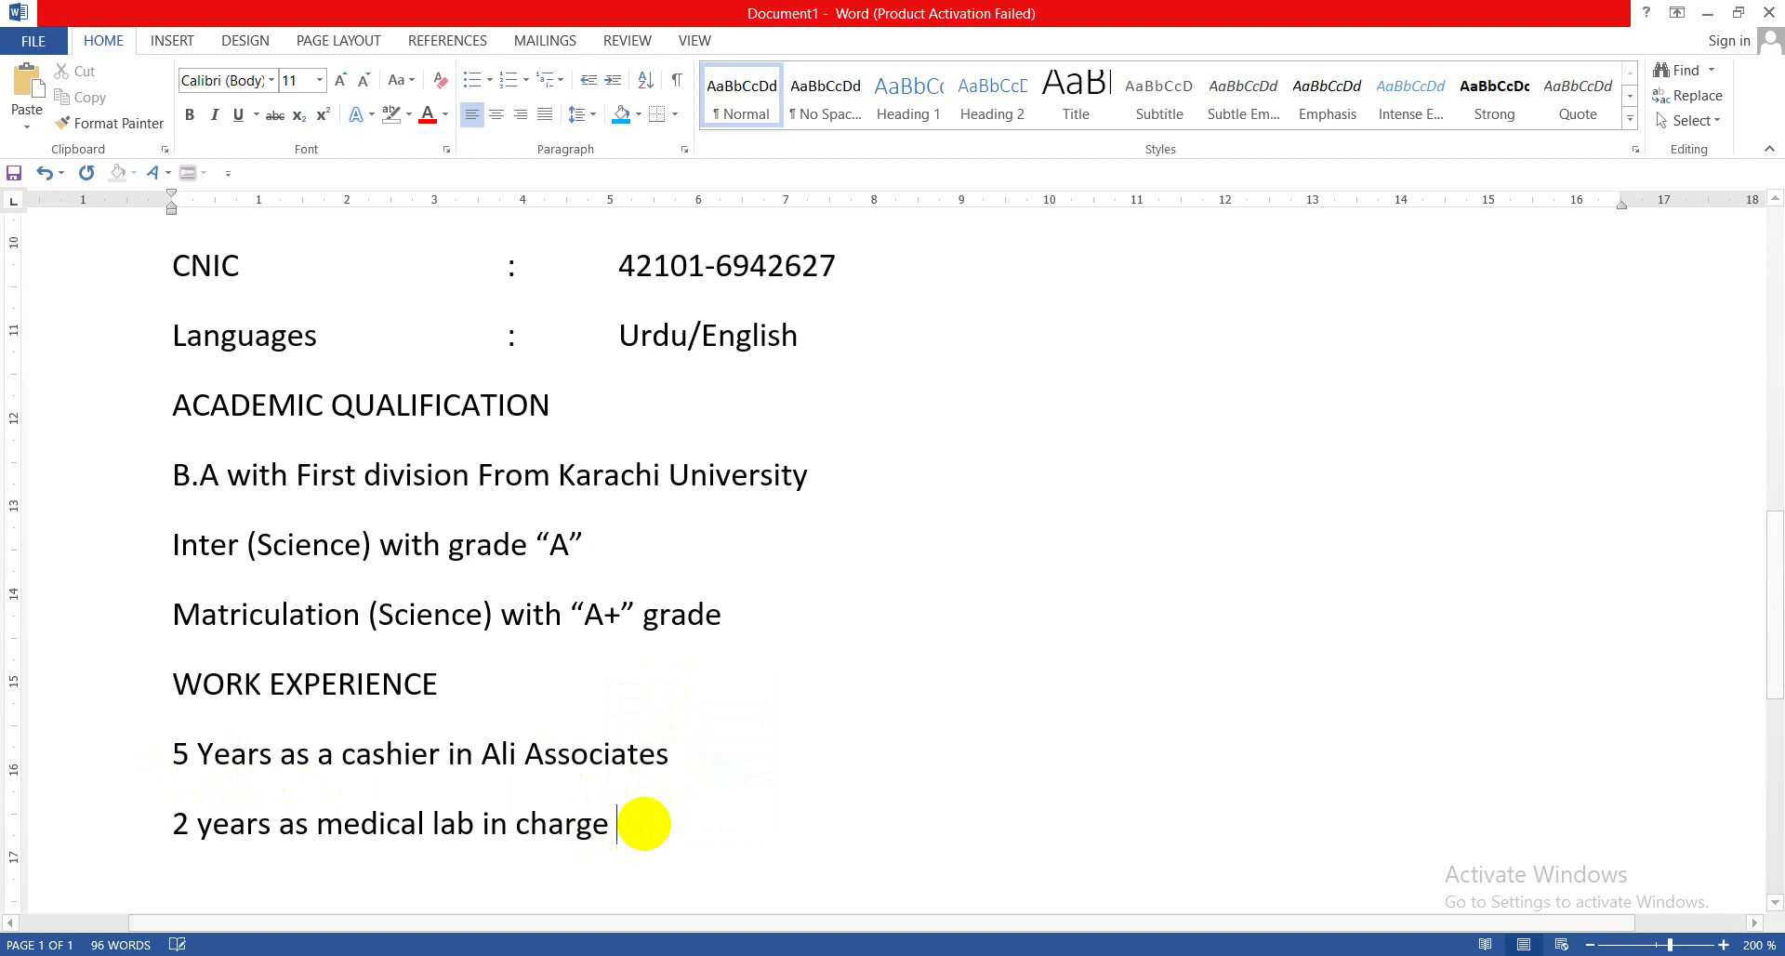
type("in ")
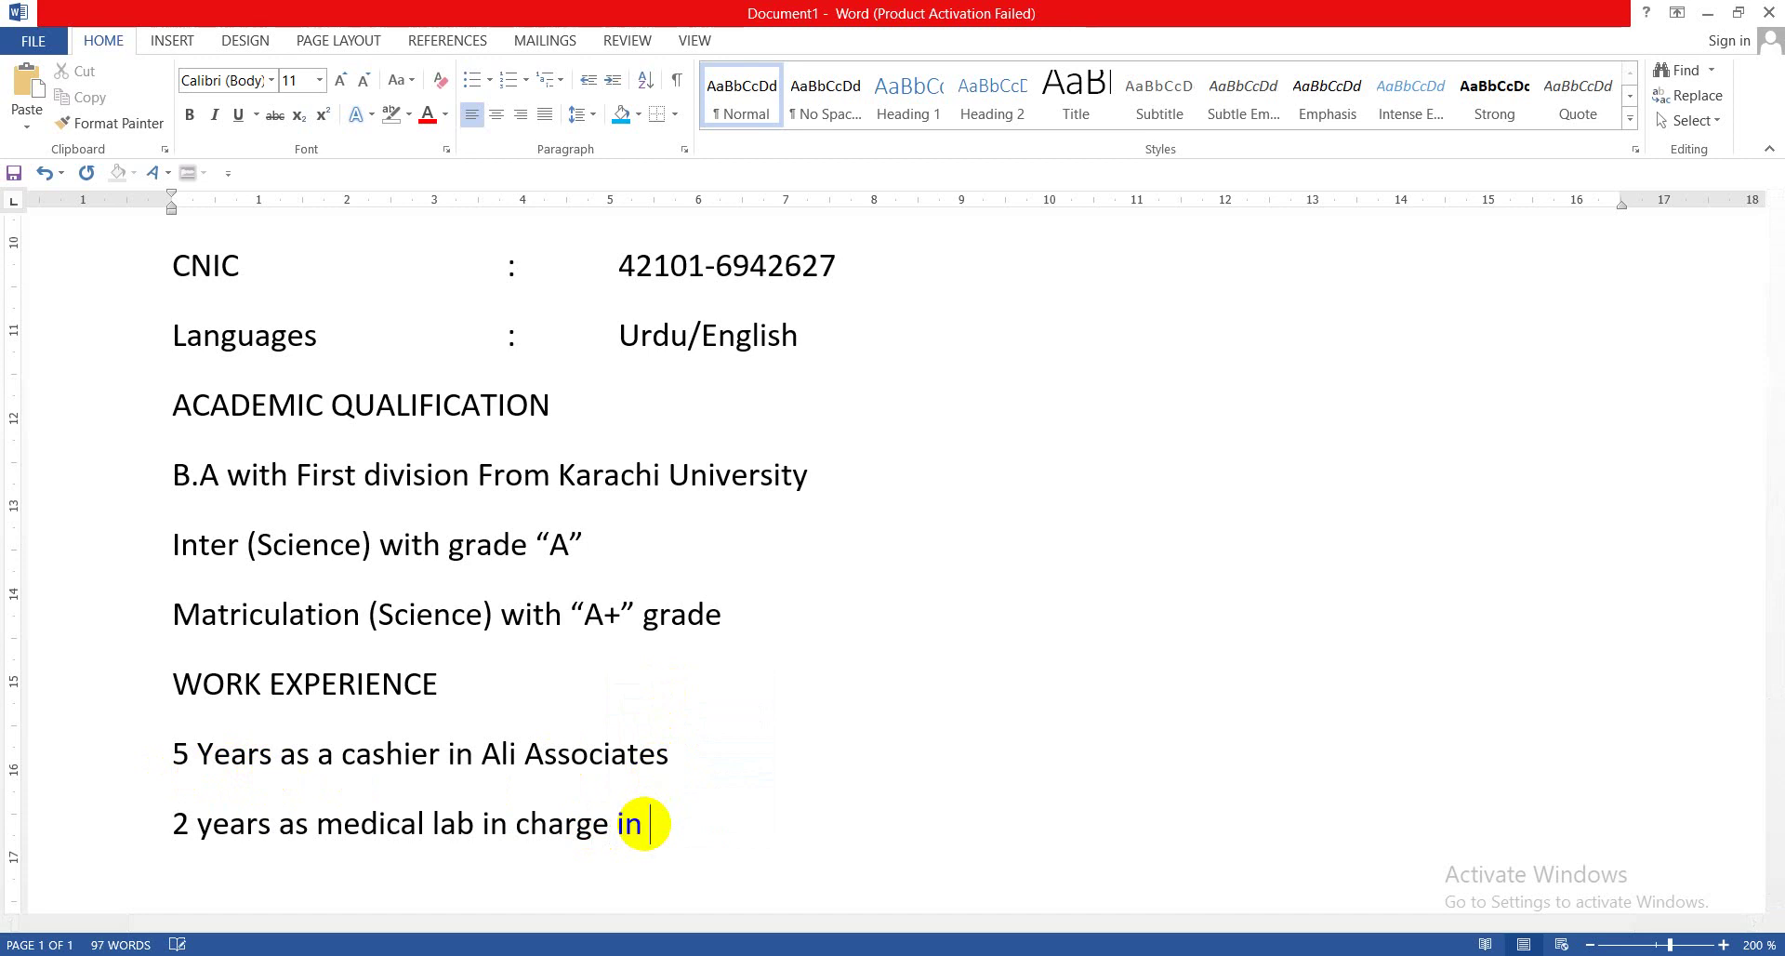
type("phar")
type("ma c")
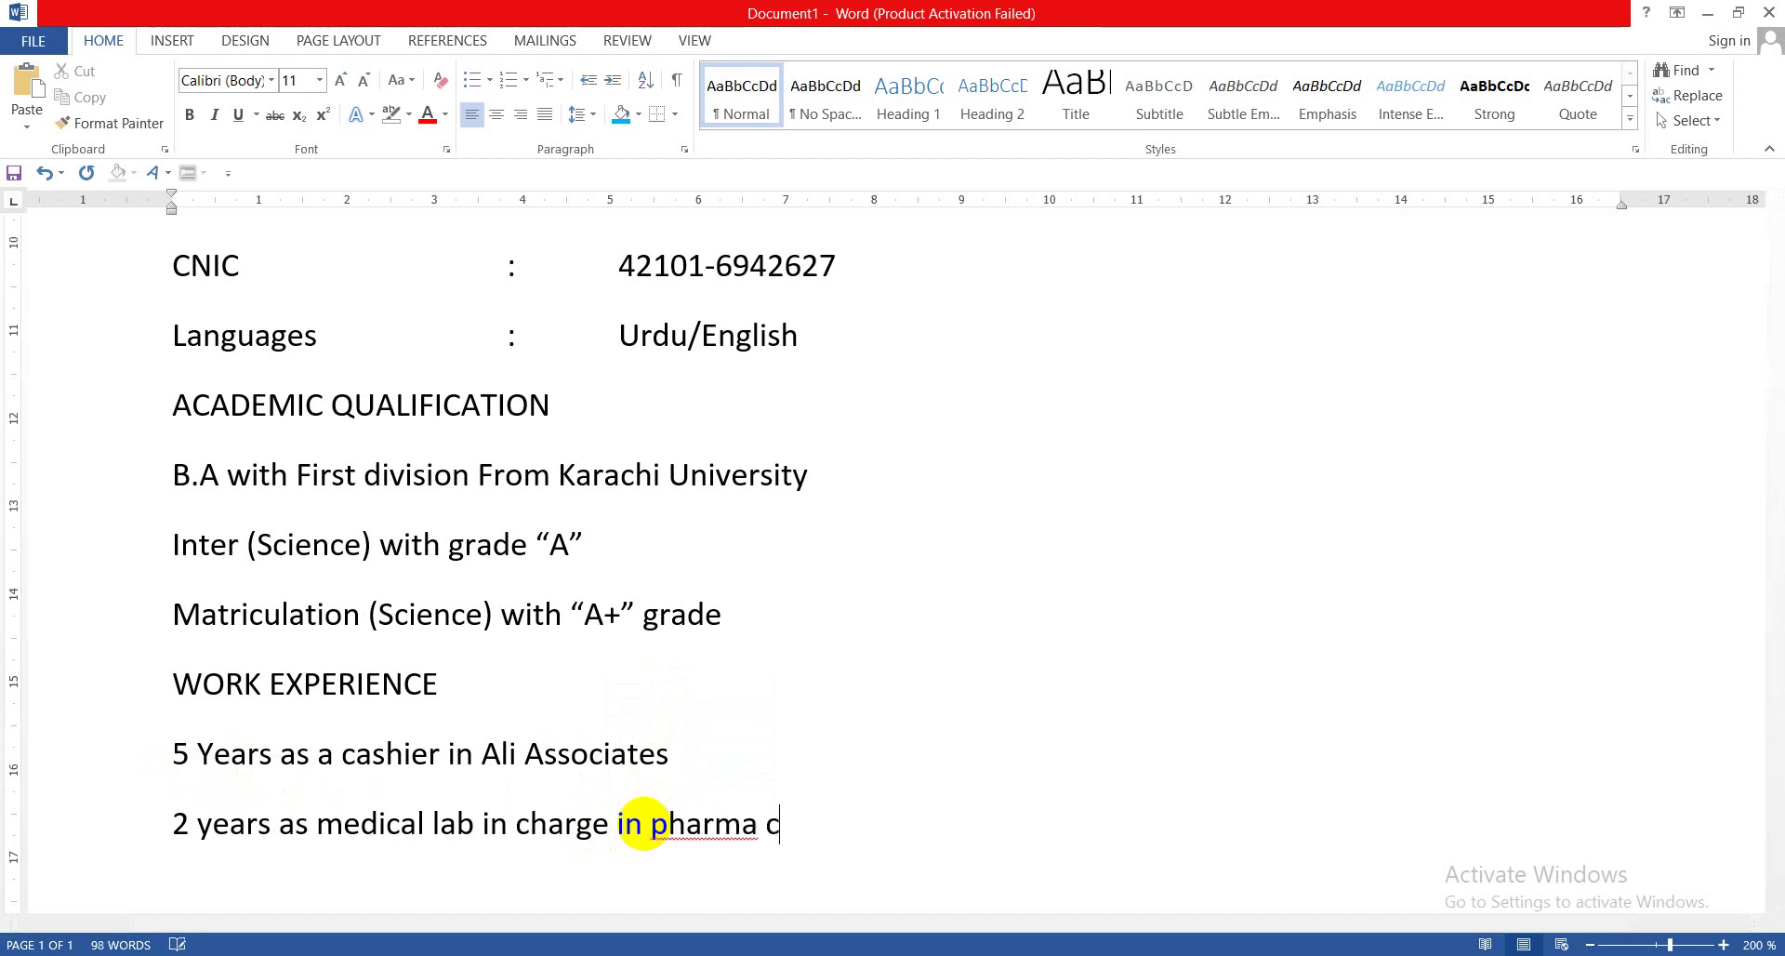
type("om")
type("pany")
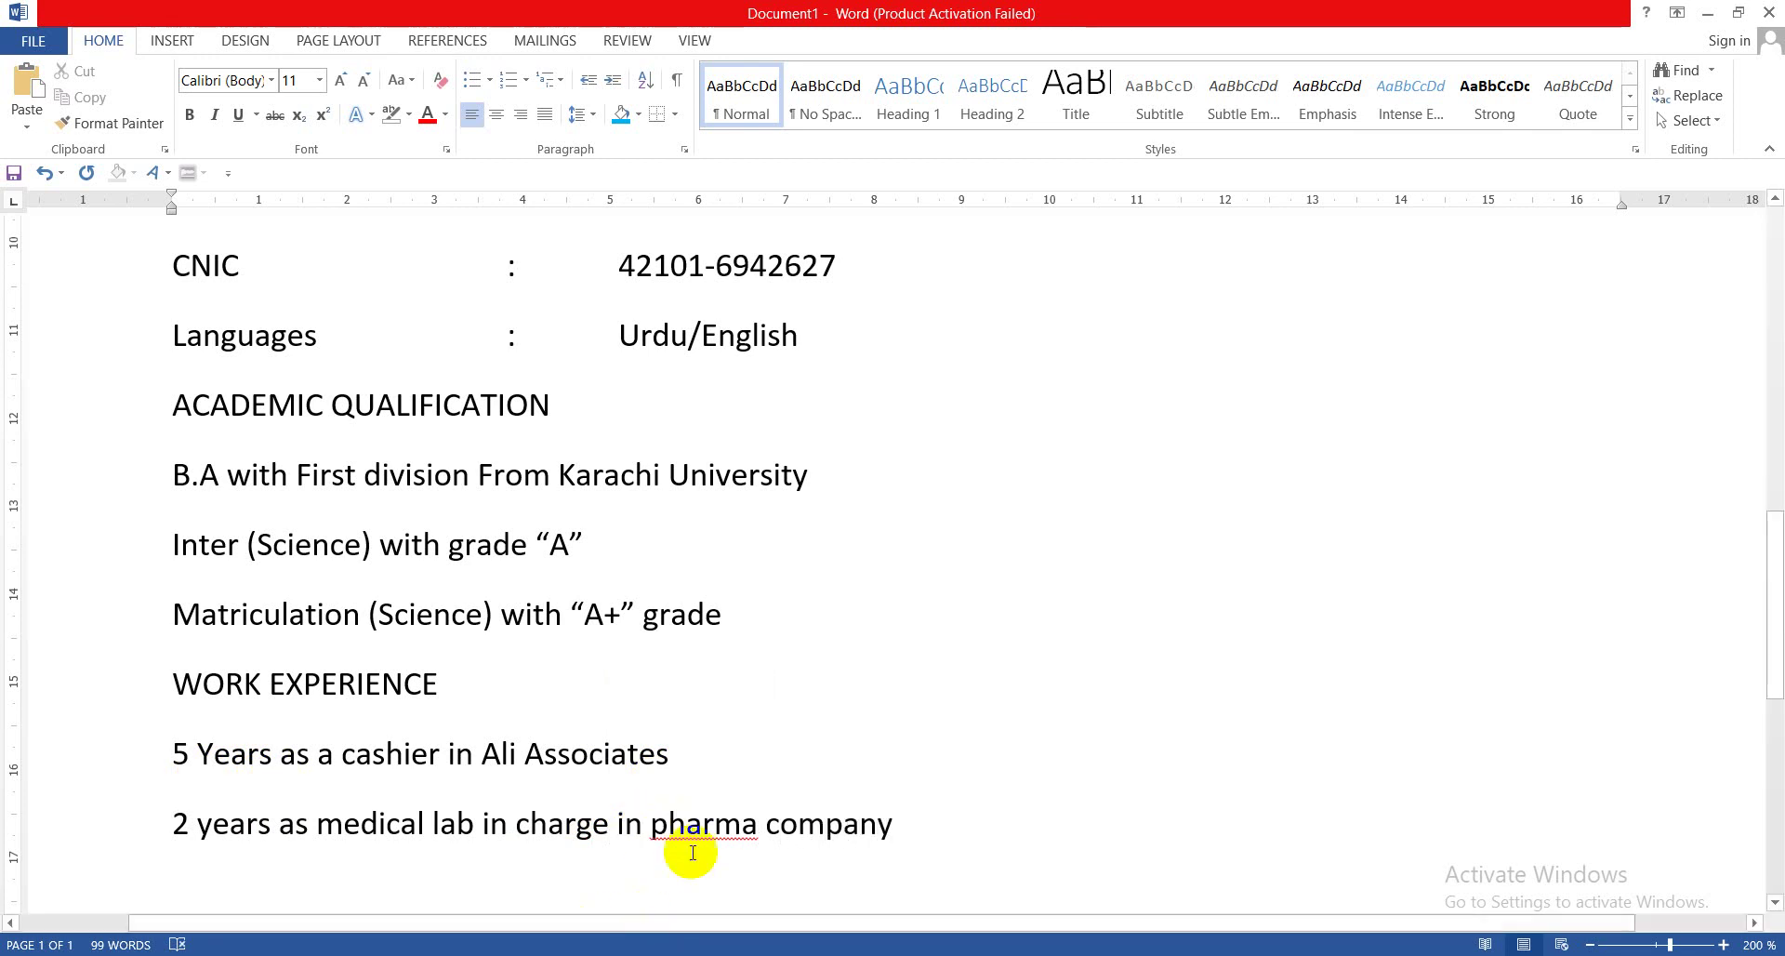
Replace 'pharma' with 'Medicine' so the line ends 'in Medicine company', then start a new line
left_click(702, 824)
right_click(702, 824)
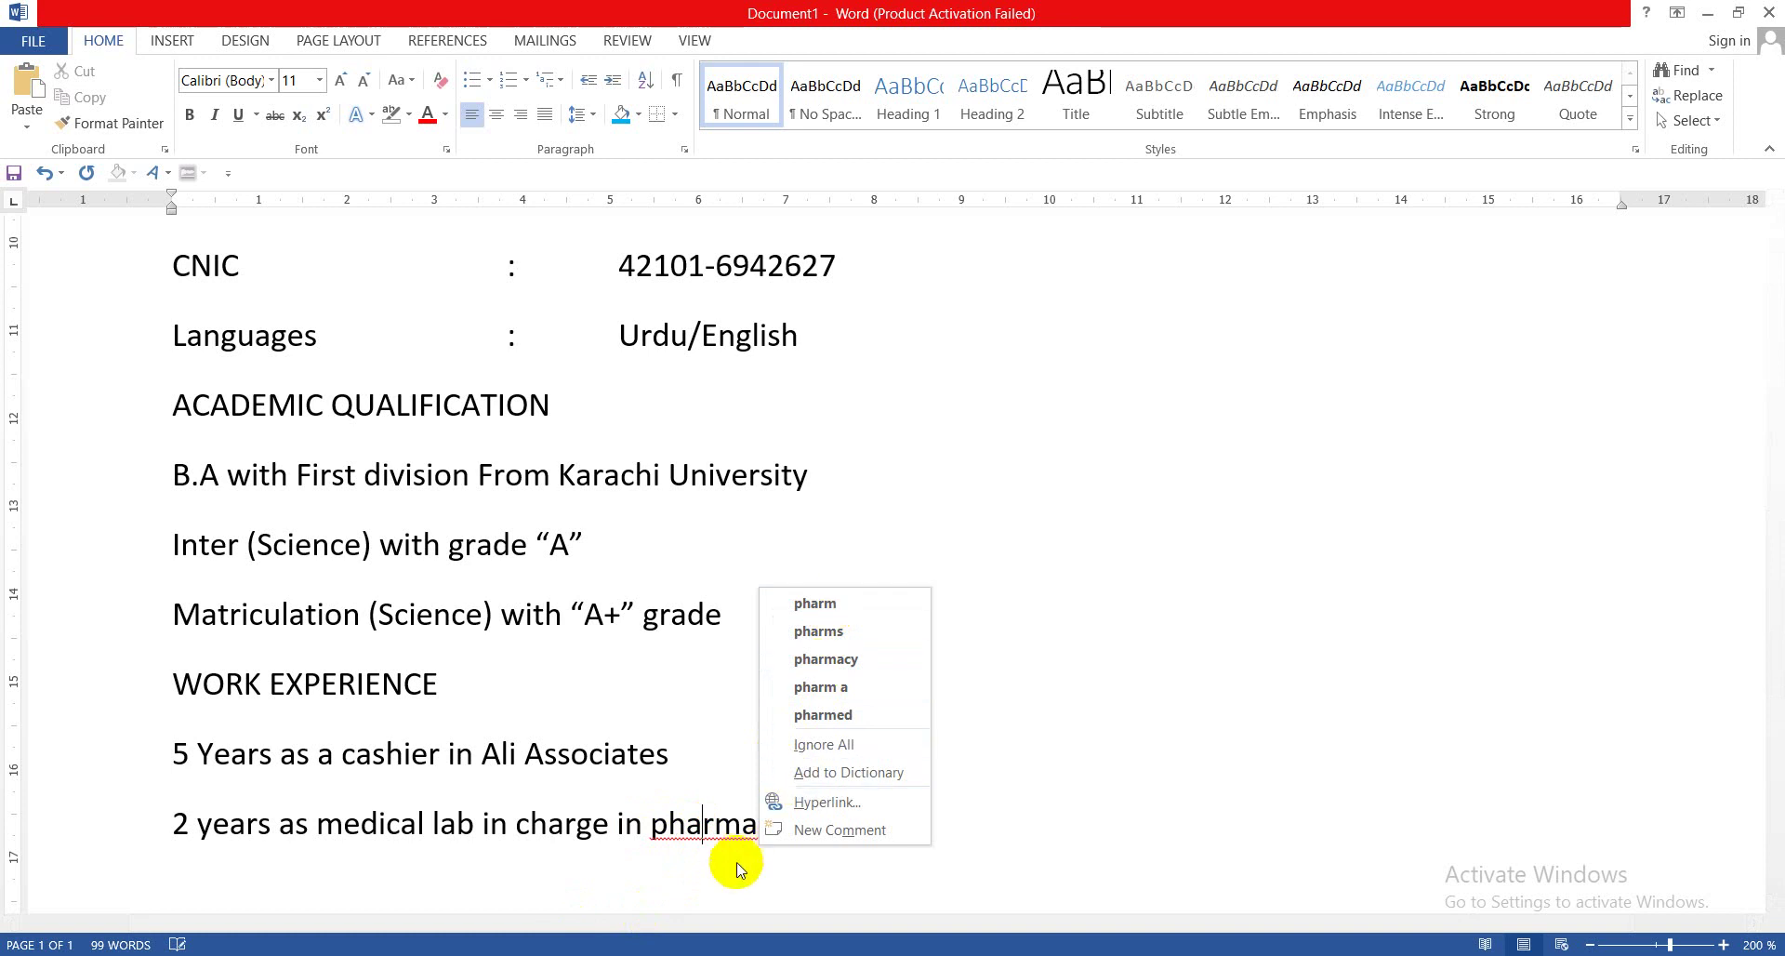
left_click(735, 825)
right_click(765, 825)
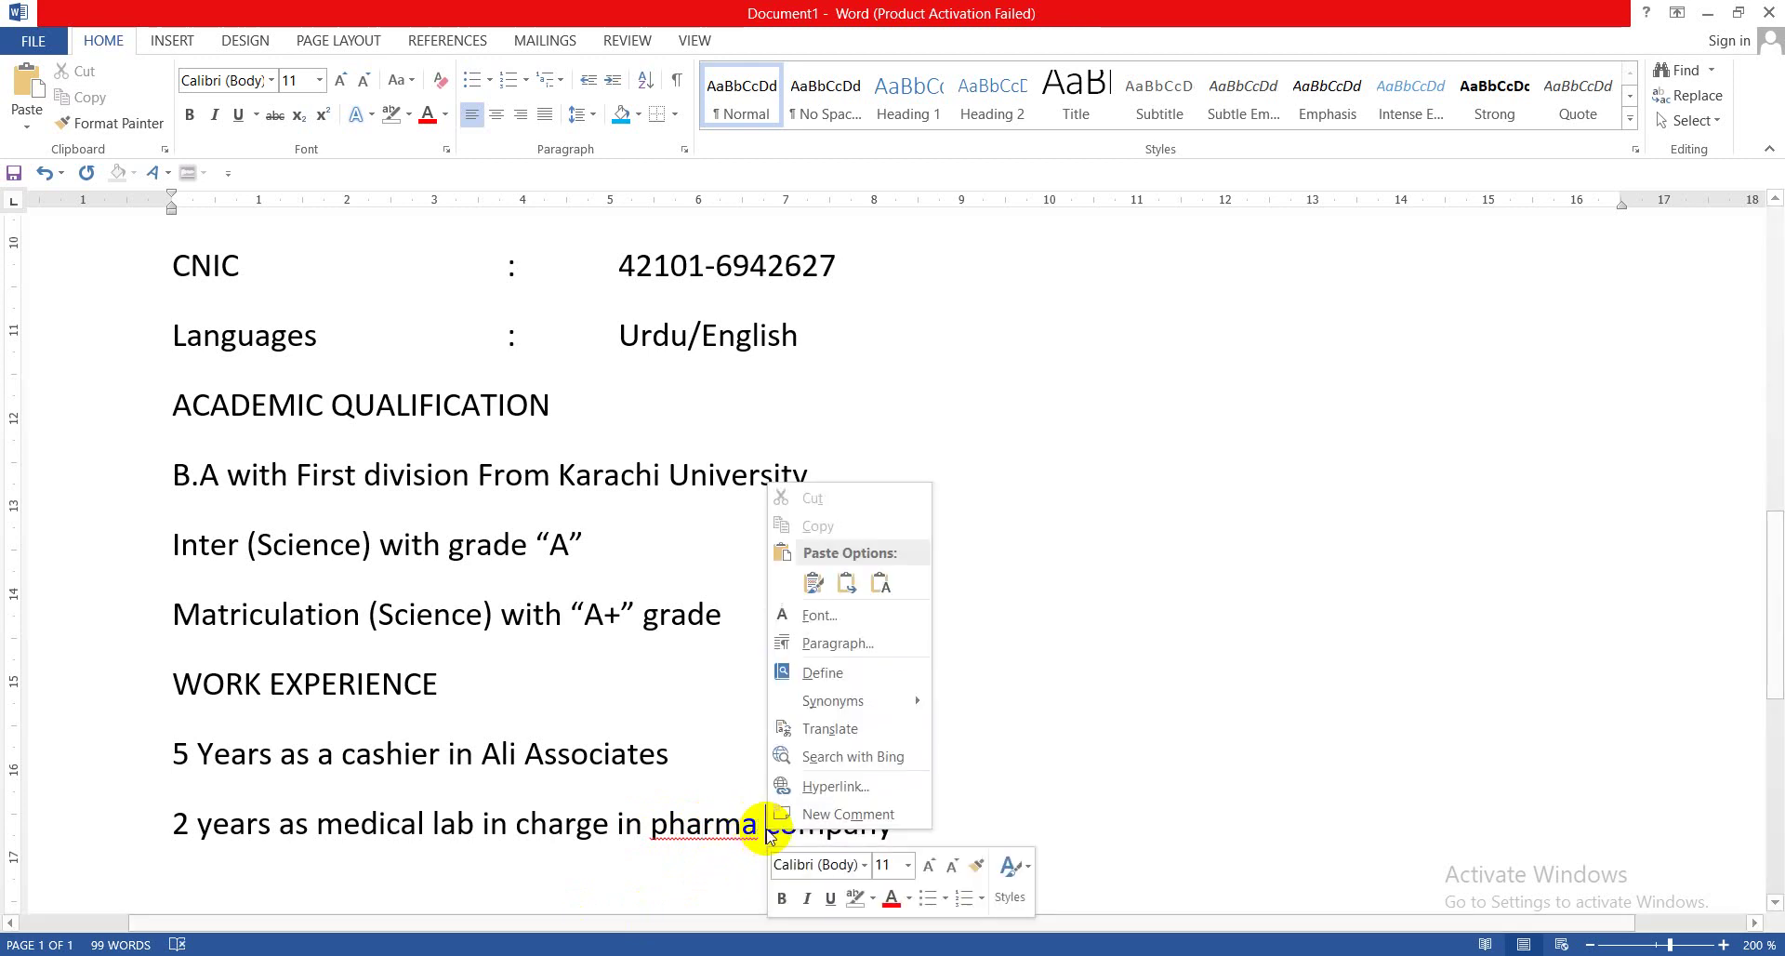
right_click(741, 830)
left_click(742, 830)
right_click(745, 830)
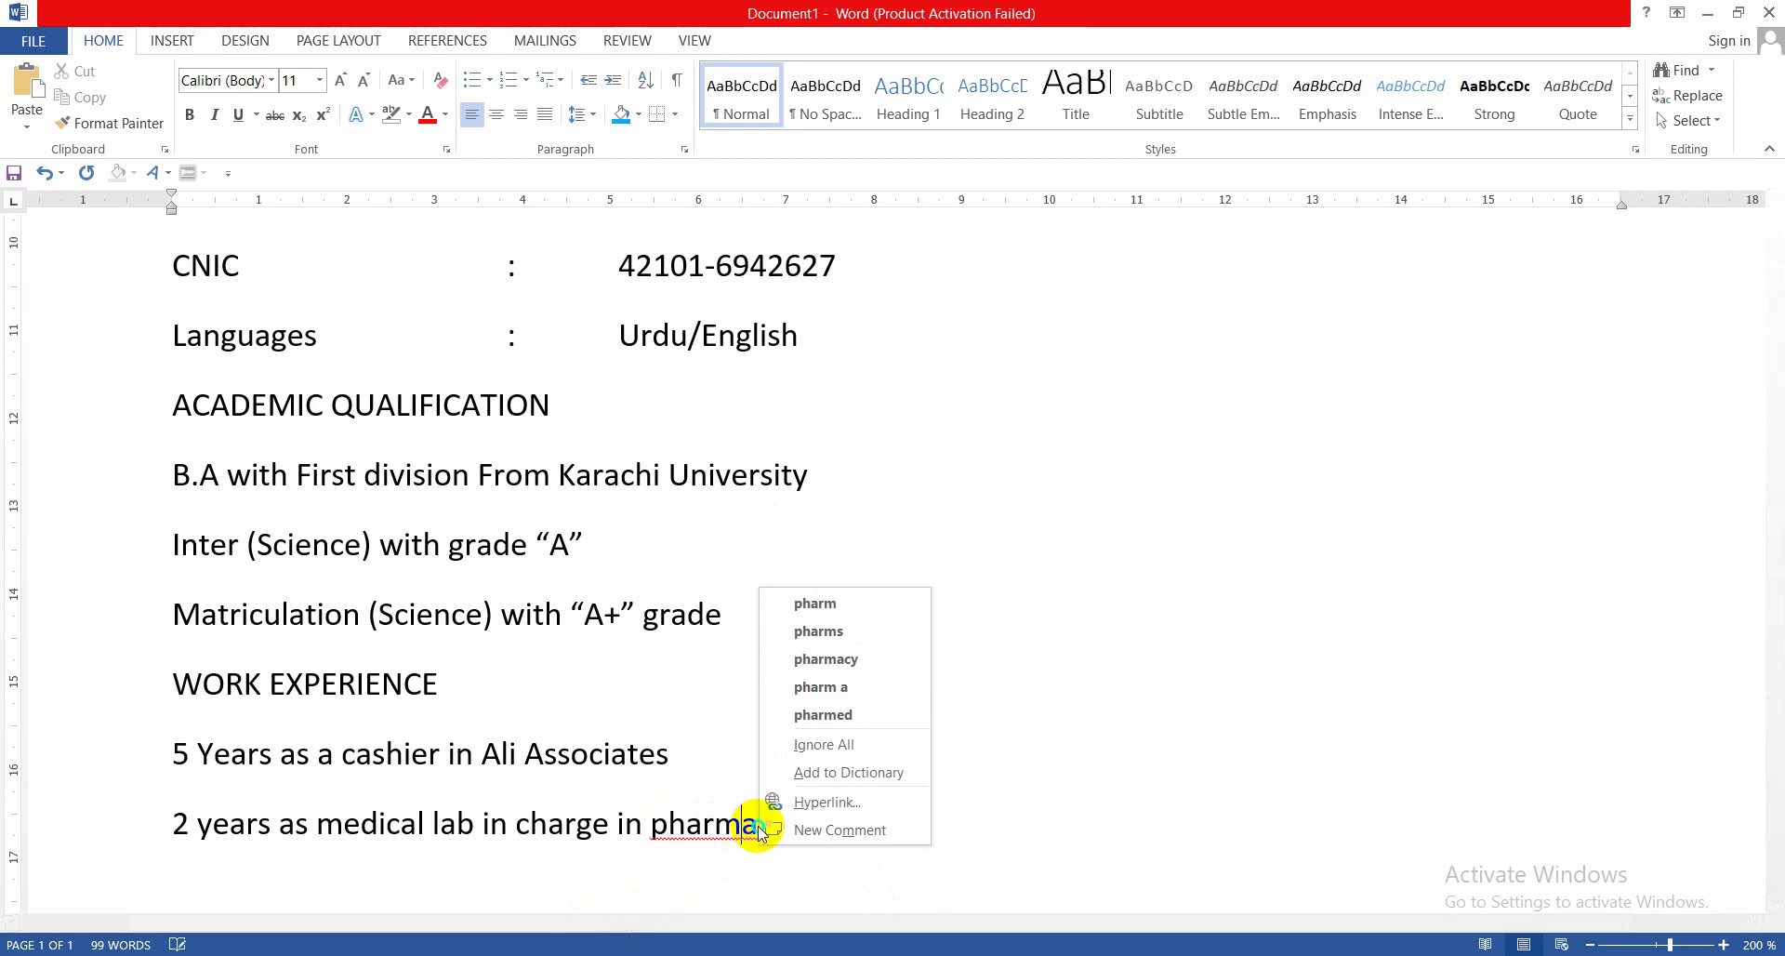
left_click(654, 826)
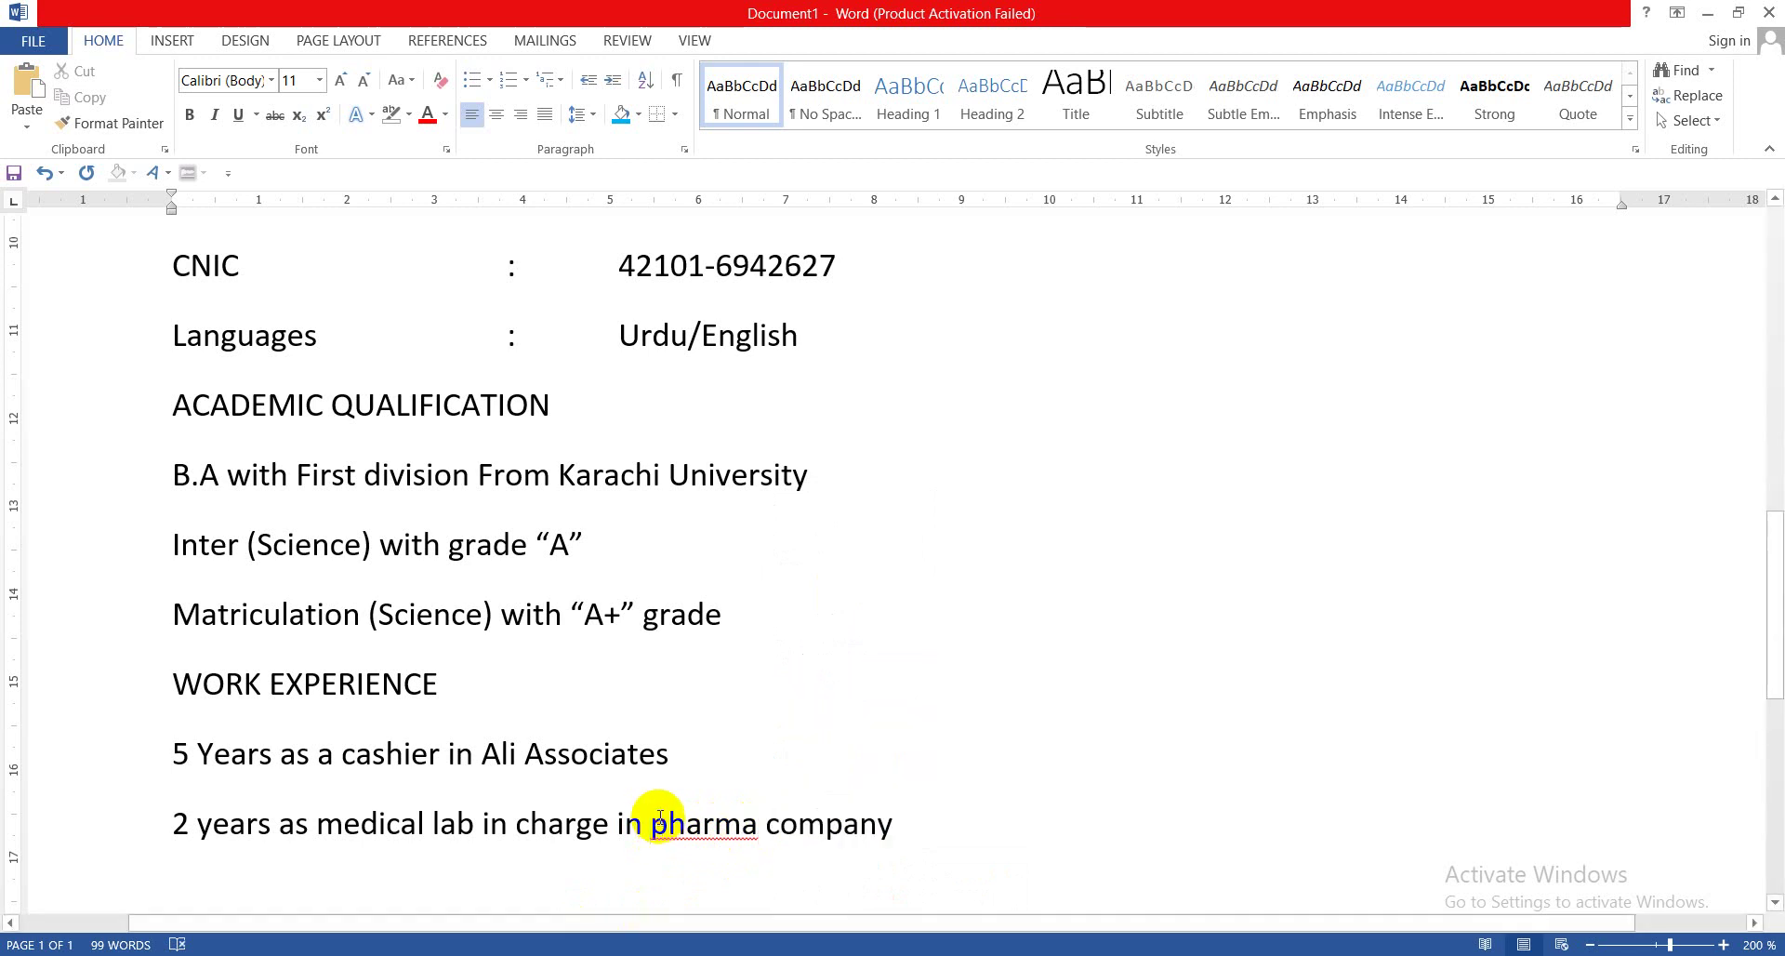
double_click(659, 823)
type("Medicine")
key("End")
key("Return")
Type the heading 'EXTRA SKILLS :' below the job entries and start an empty line under it
type("C")
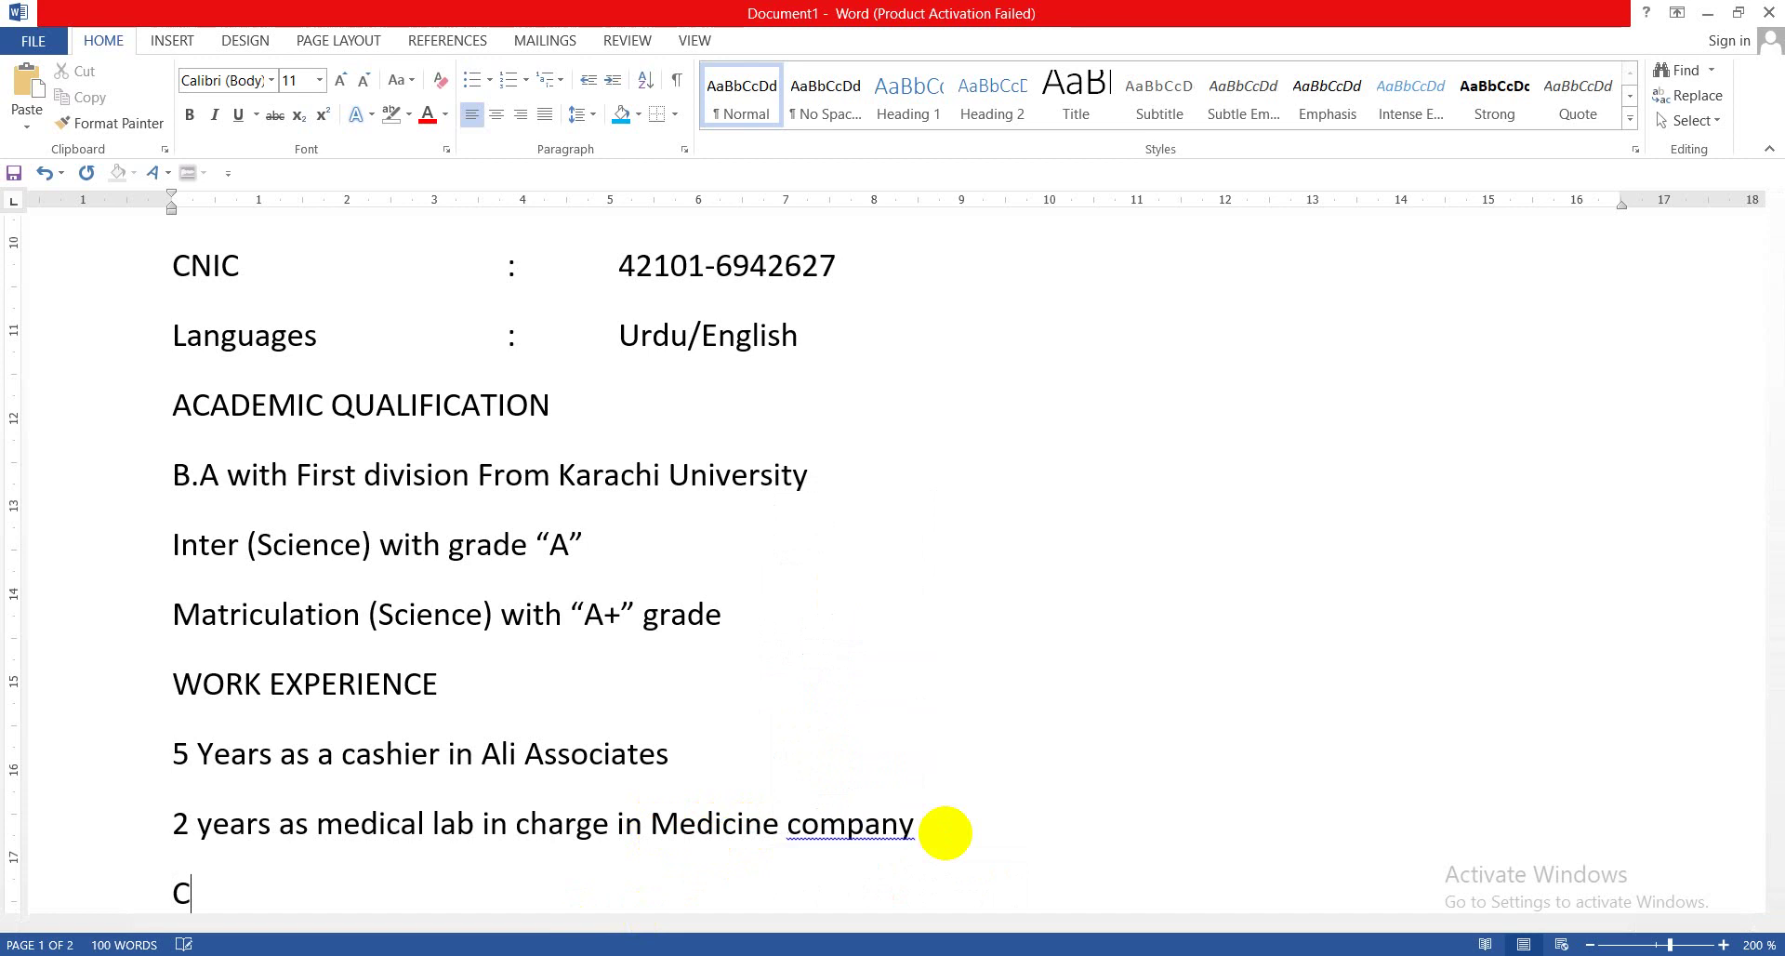
type("o")
key("BackSpace")
type("o")
key("BackSpace")
key("BackSpace")
type("E")
type("x")
key("BackSpace")
type("X")
type("TRA ")
type("SKILL")
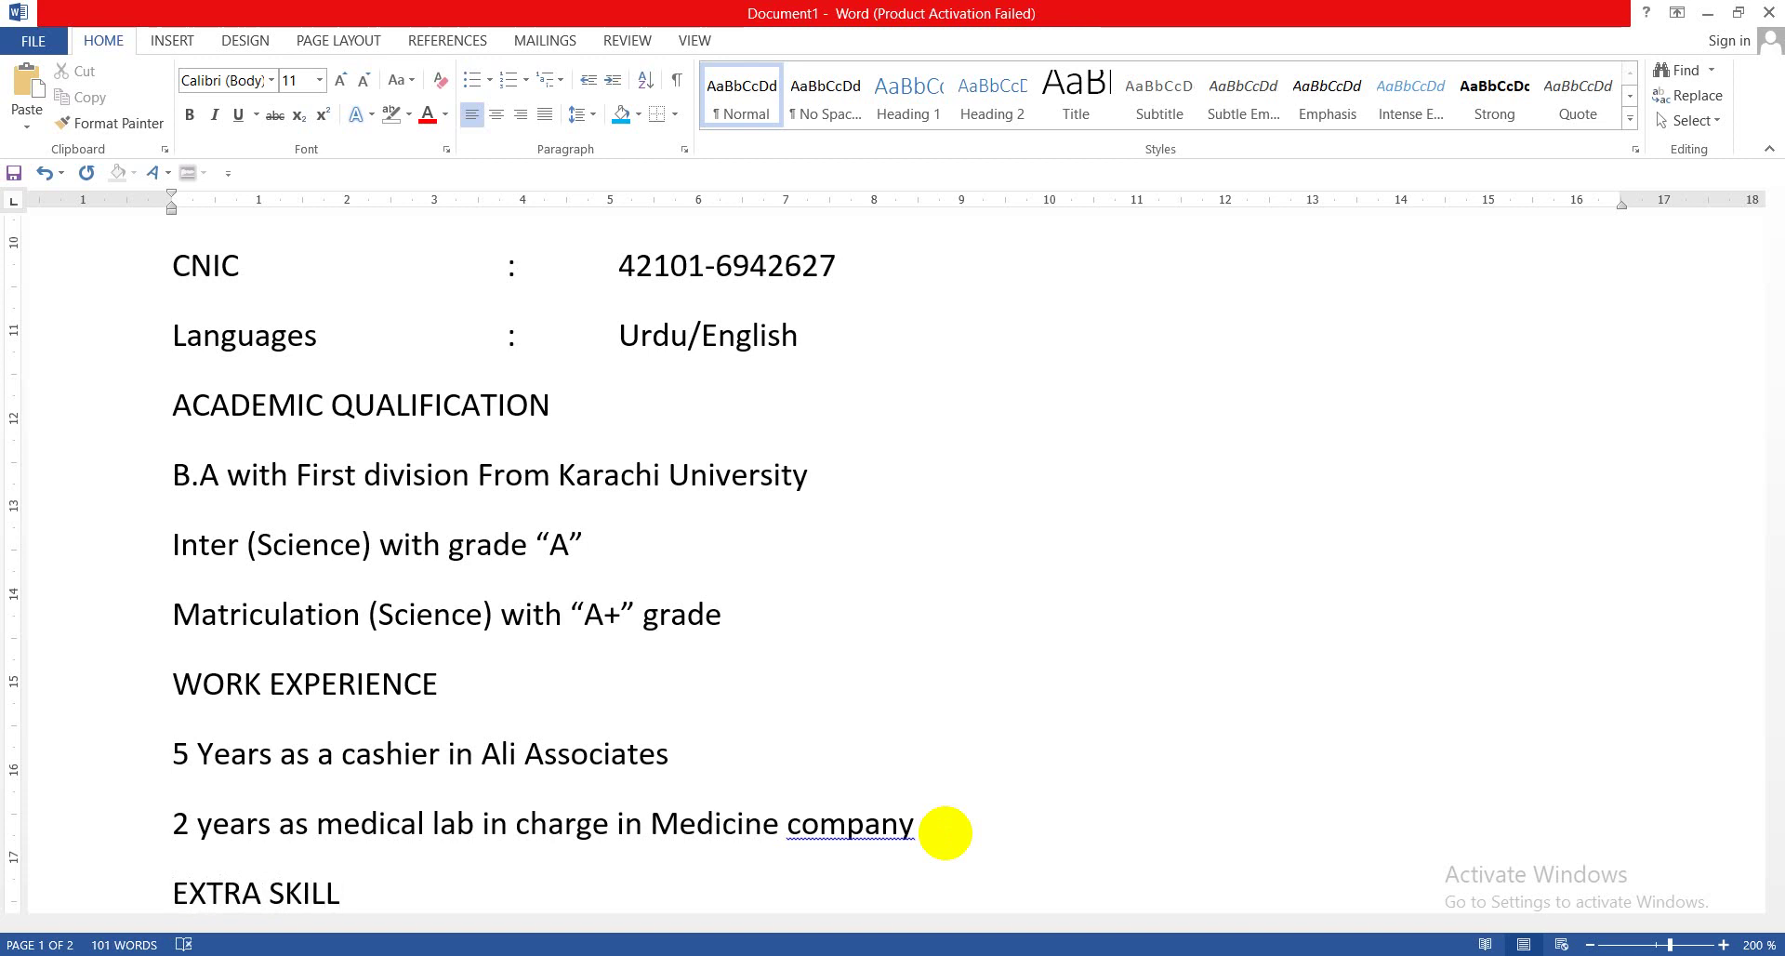
type("S")
type(" :")
key("Return")
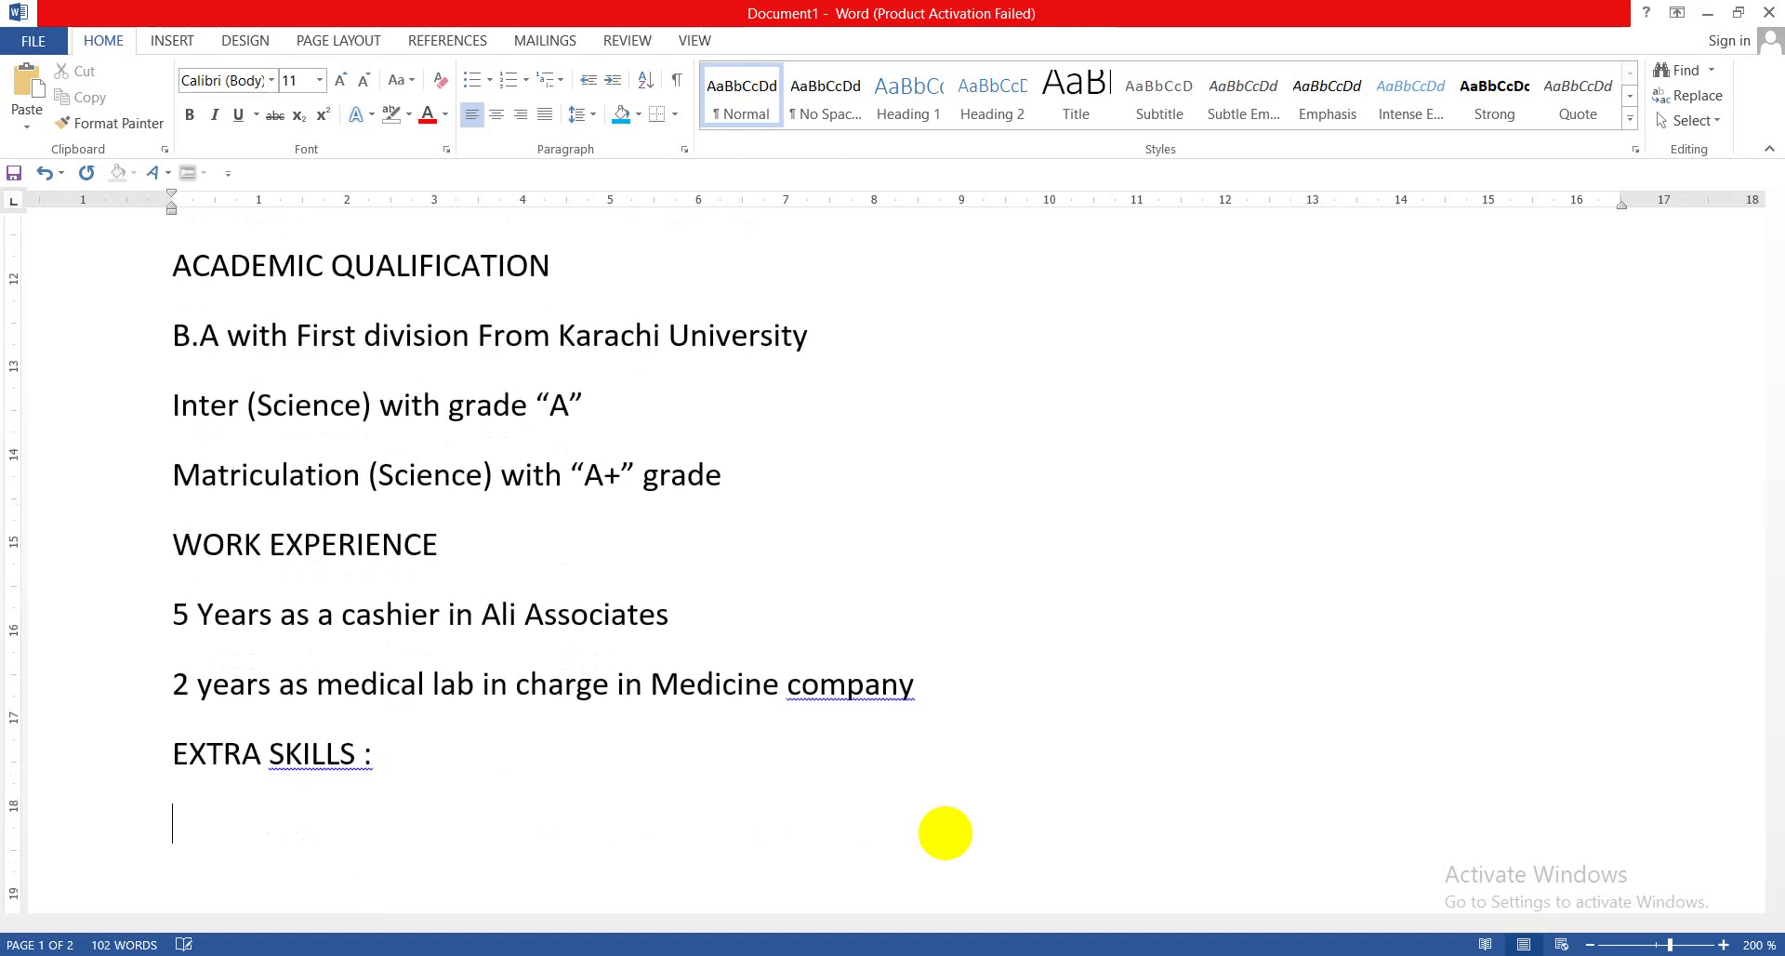
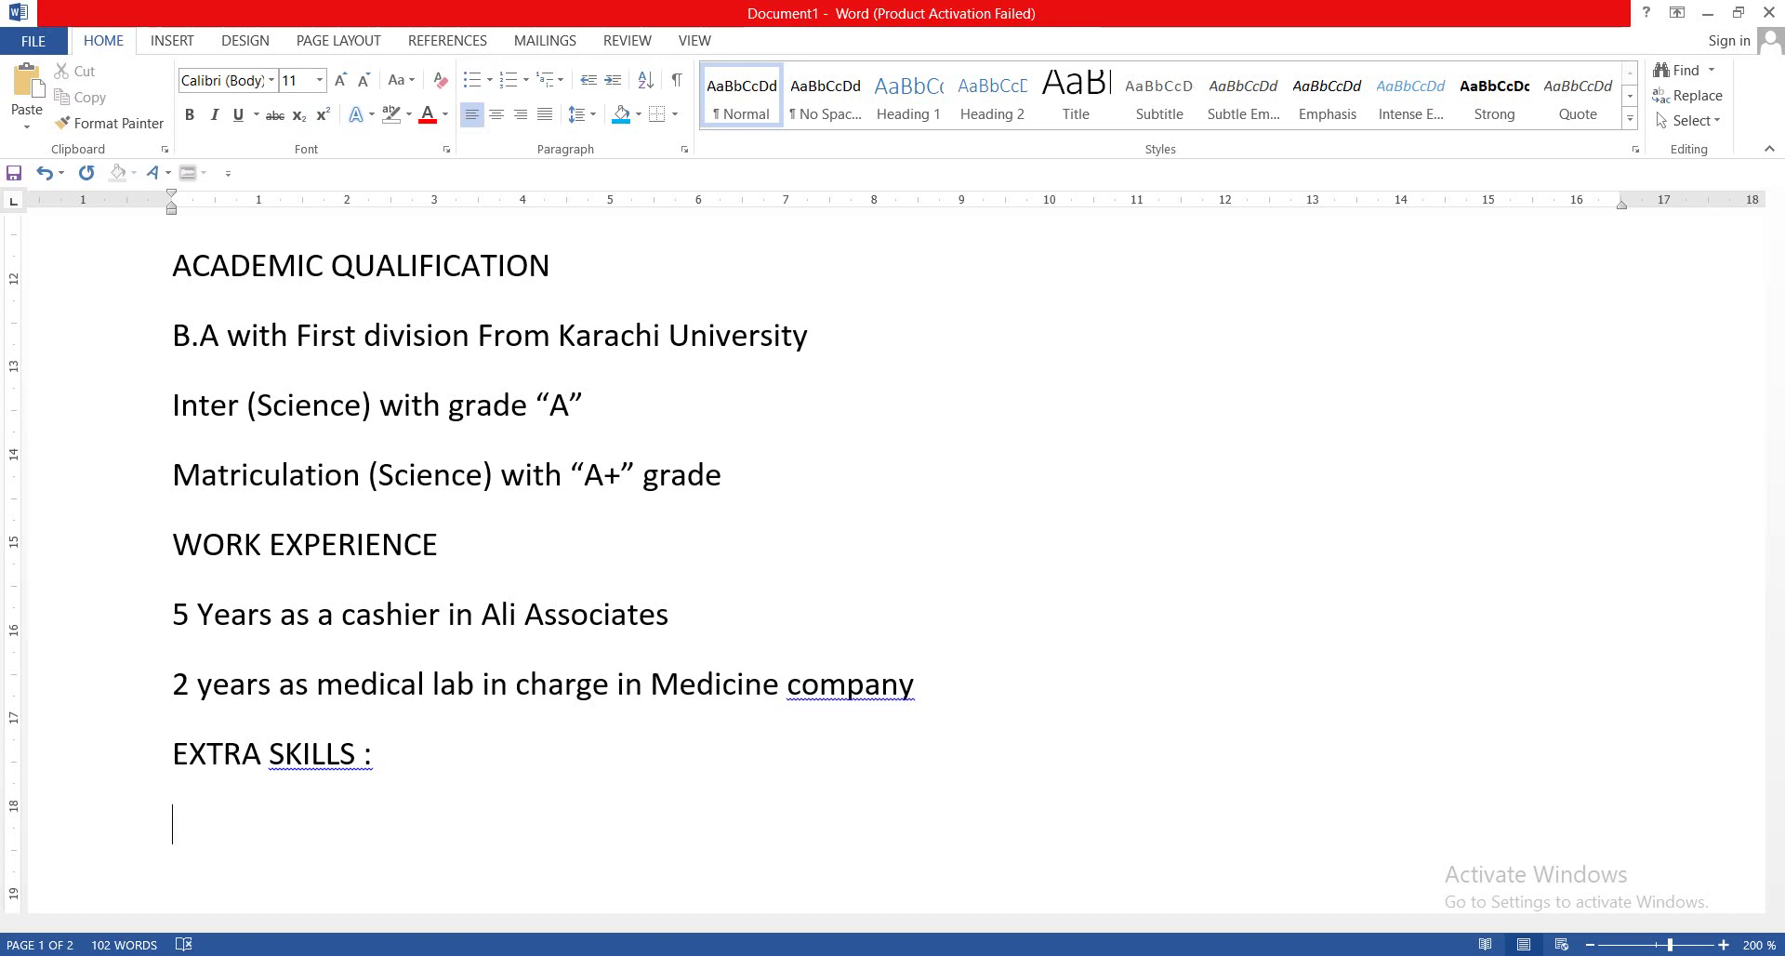
Add 'English Language' and 'Computer Hardware' as the first two lines under EXTRA SKILLS
type("E")
type("nglish ")
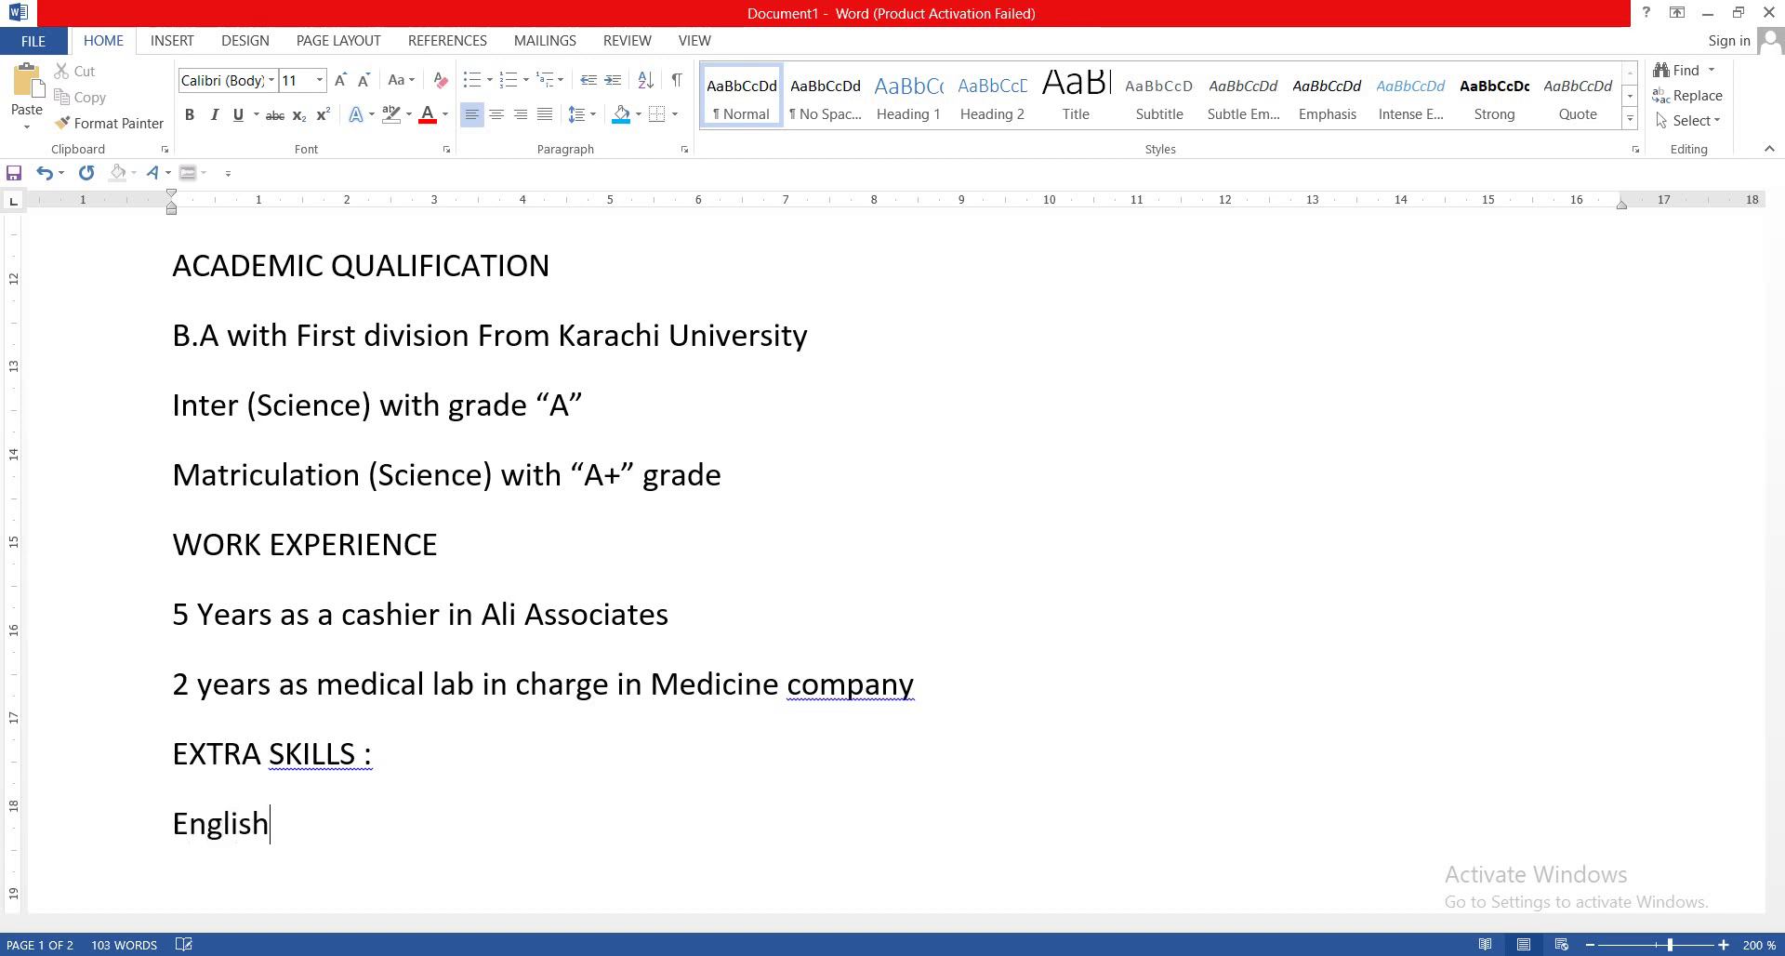
type("L")
type("anguag")
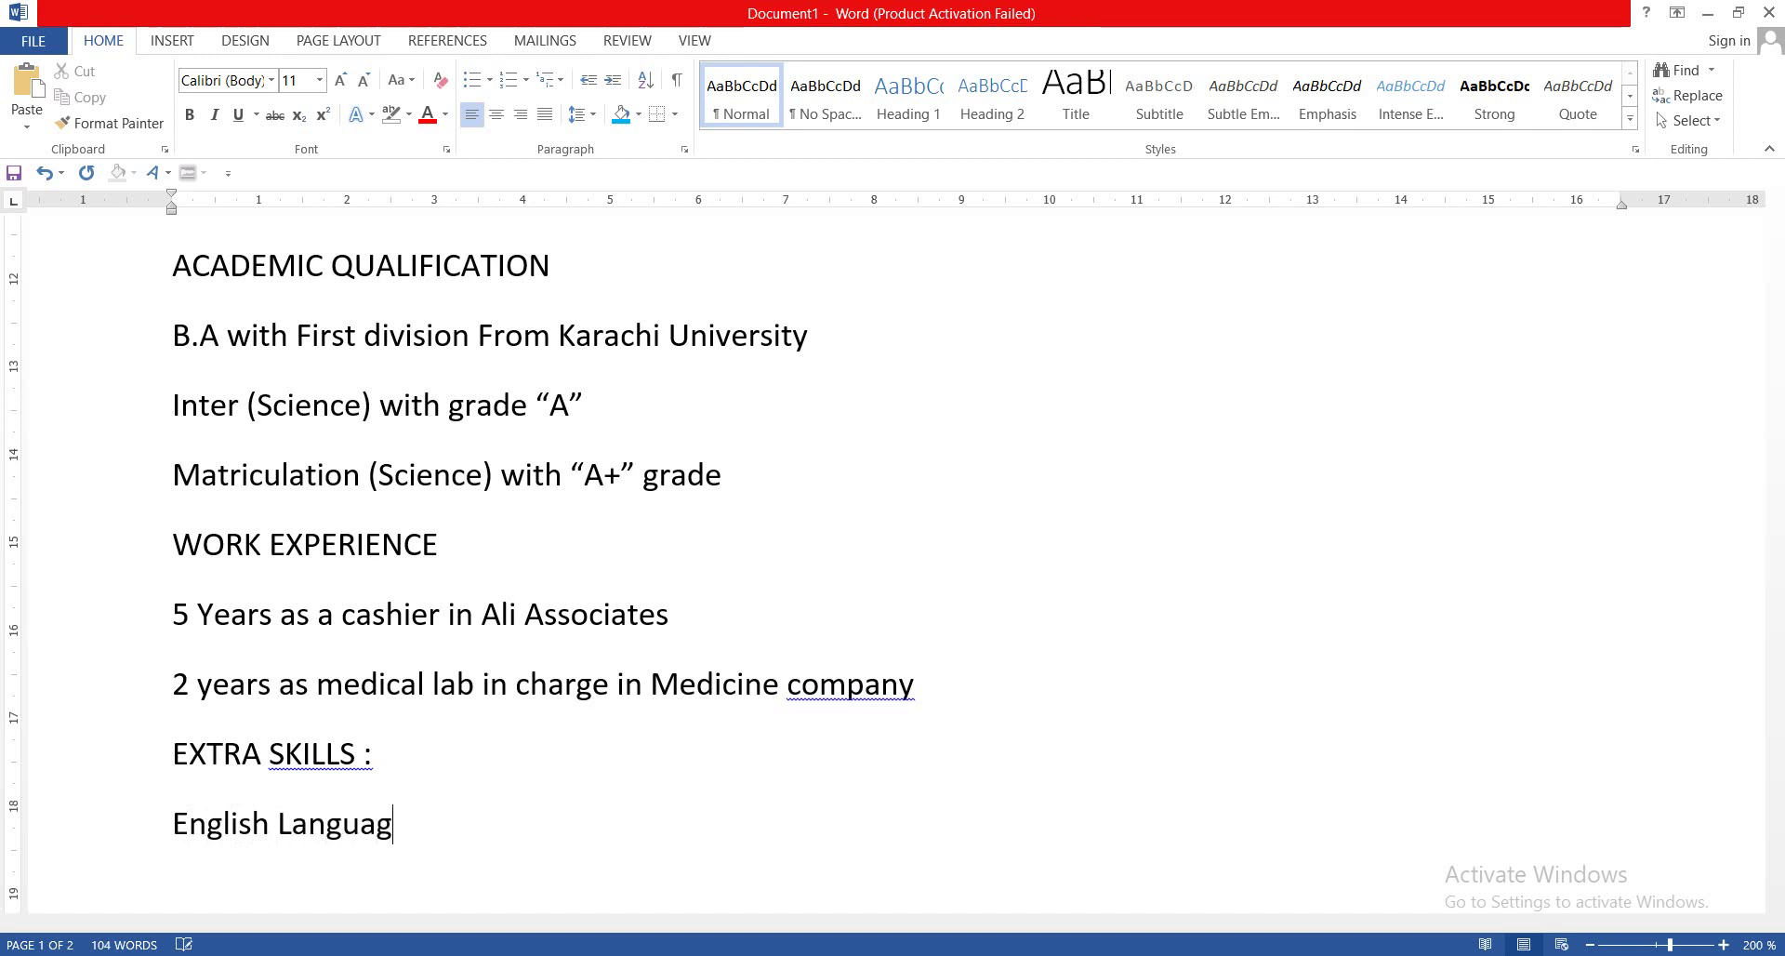
type("e")
key("Return")
left_click(406, 827)
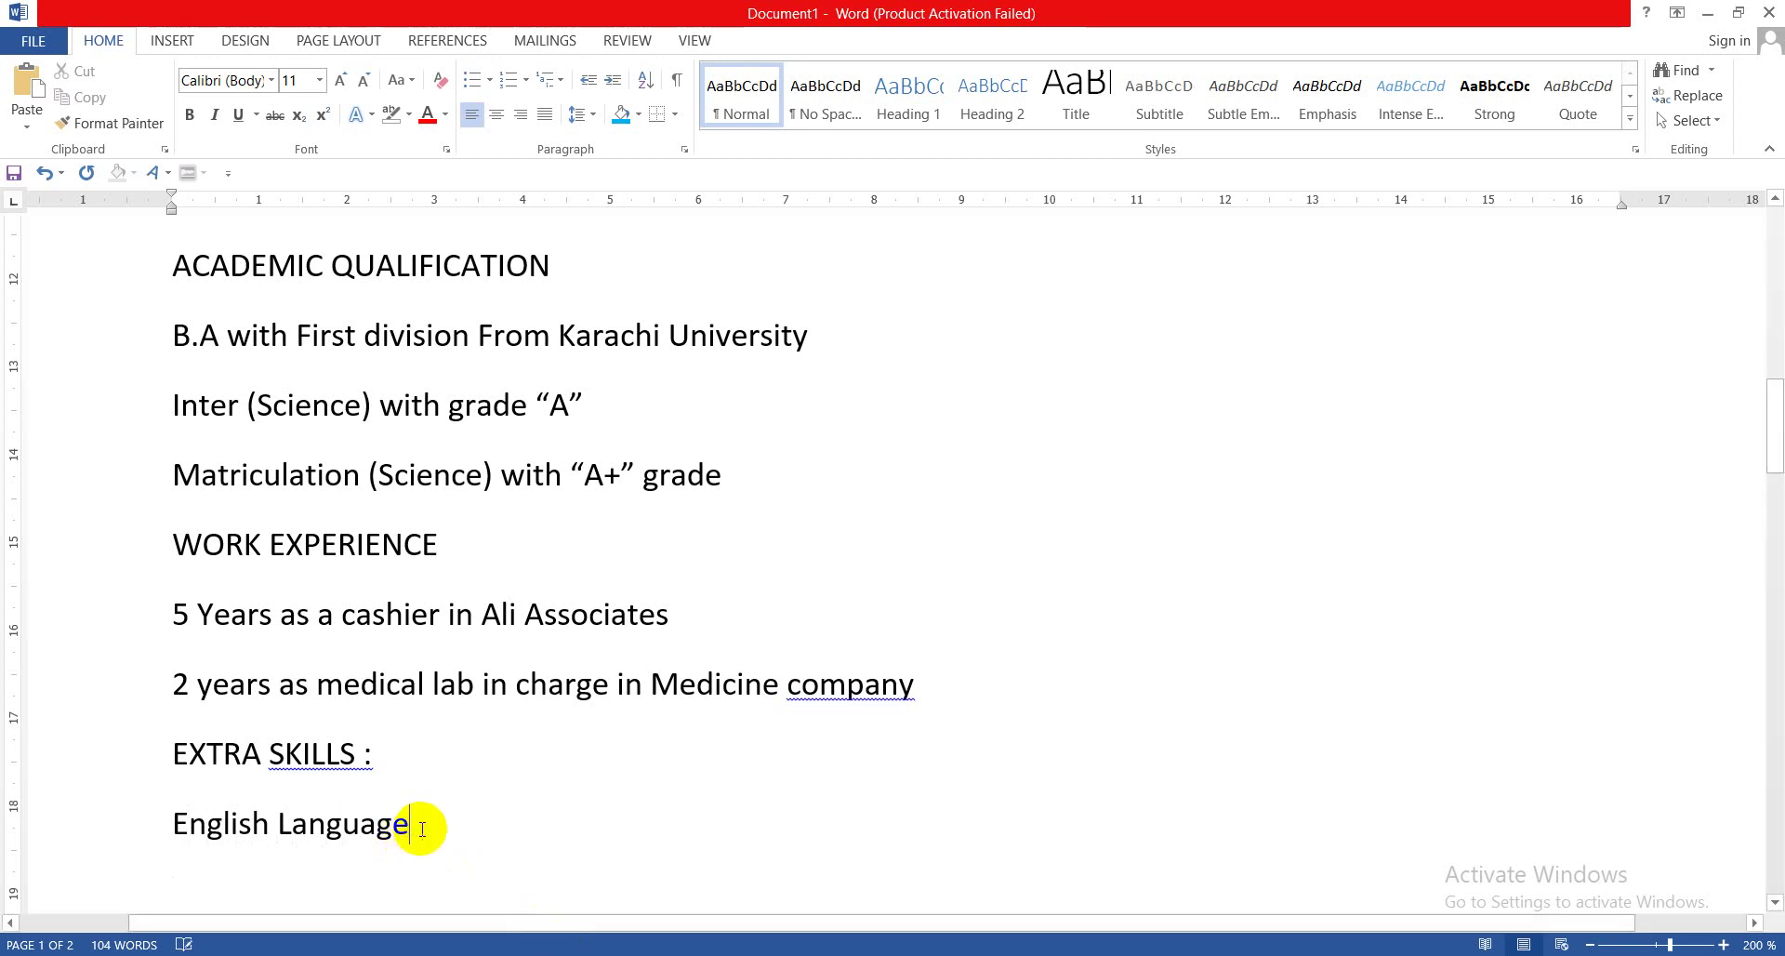
key("Return")
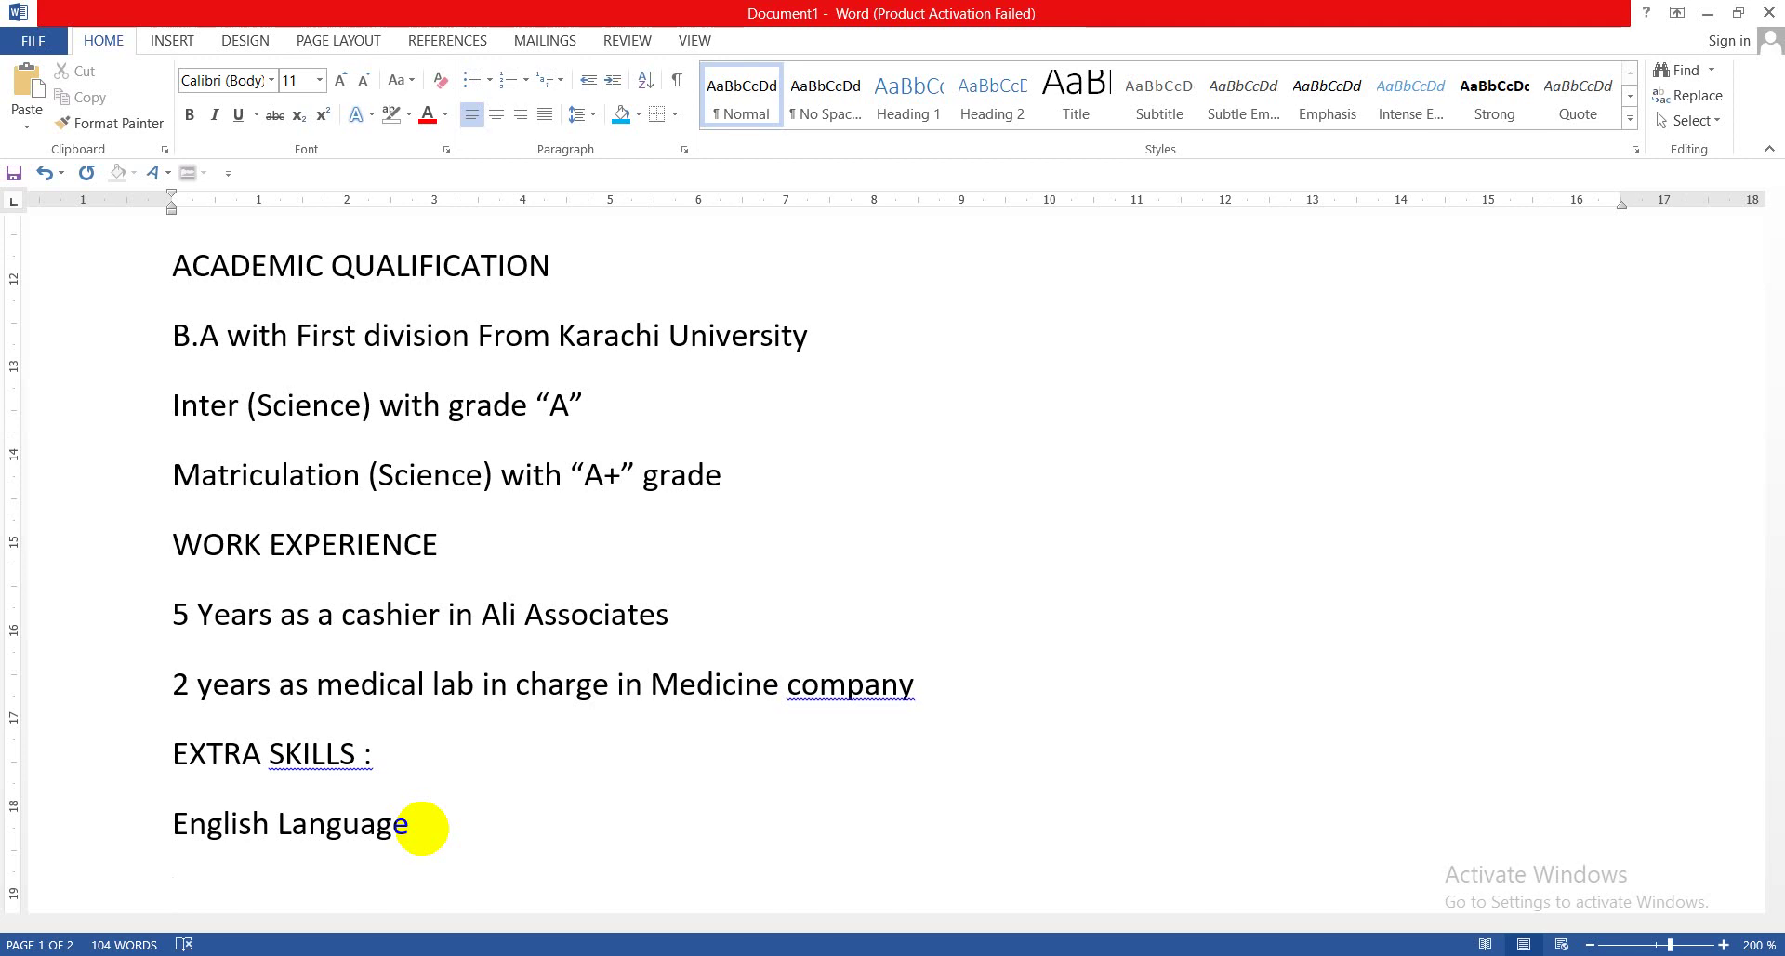
type("C")
type("omput")
type("er H")
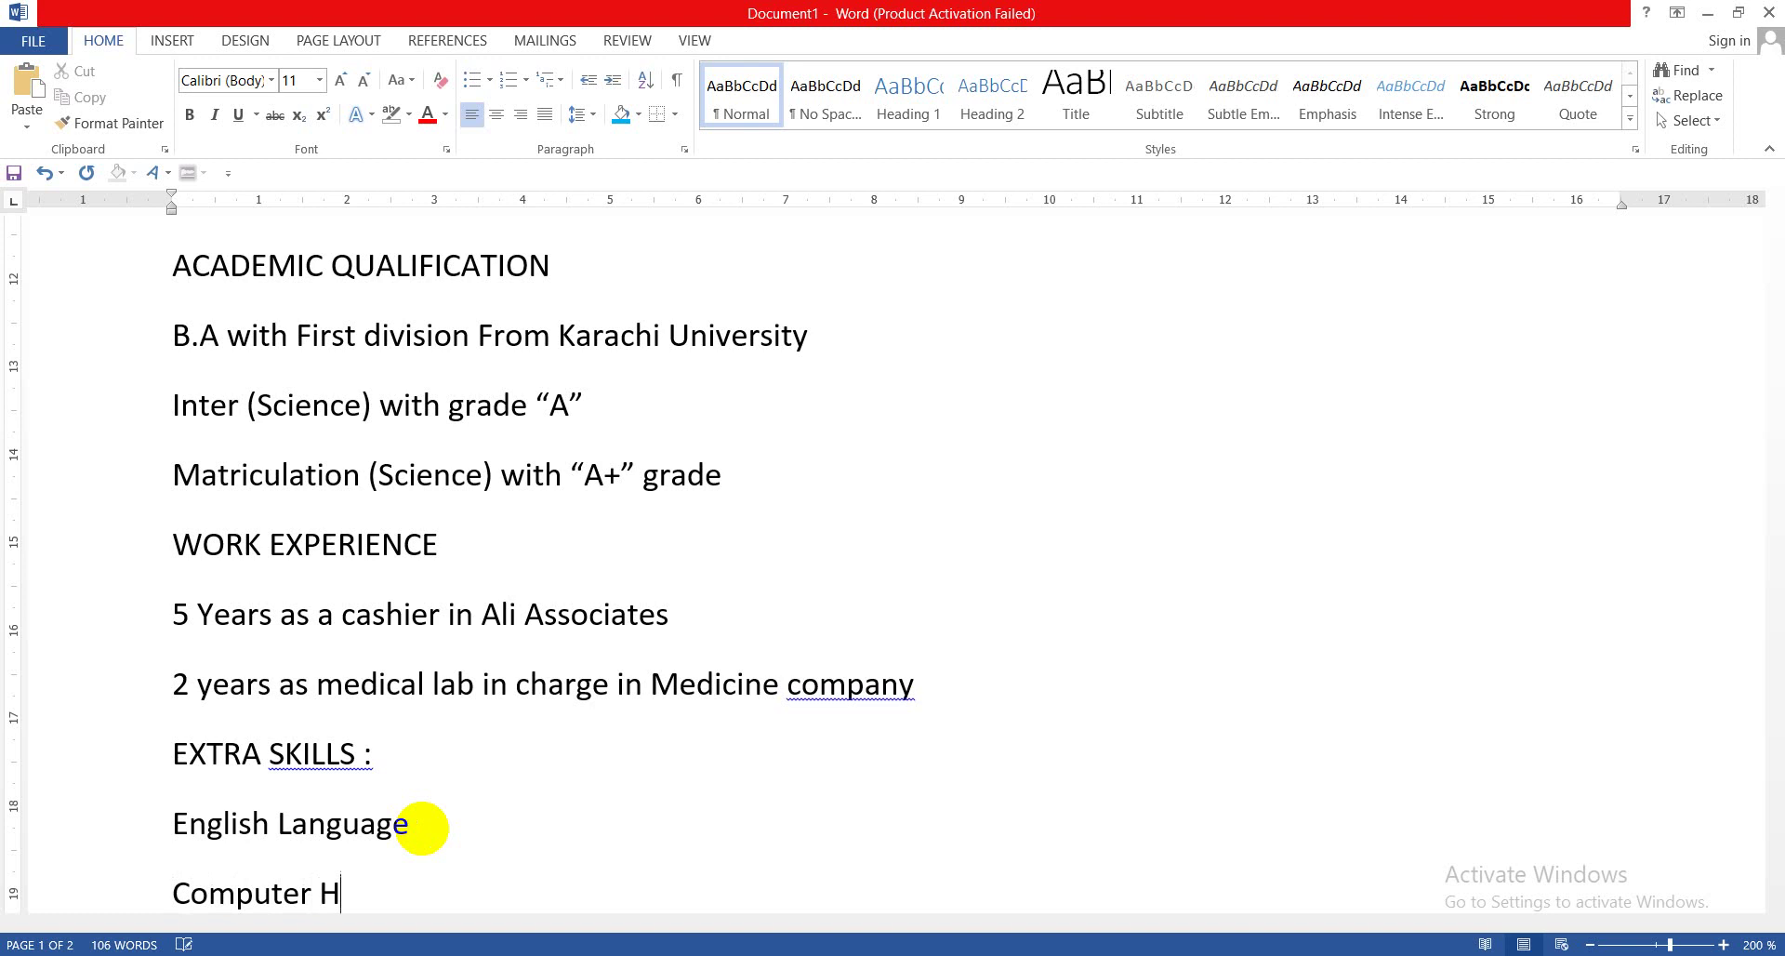
type("ardw")
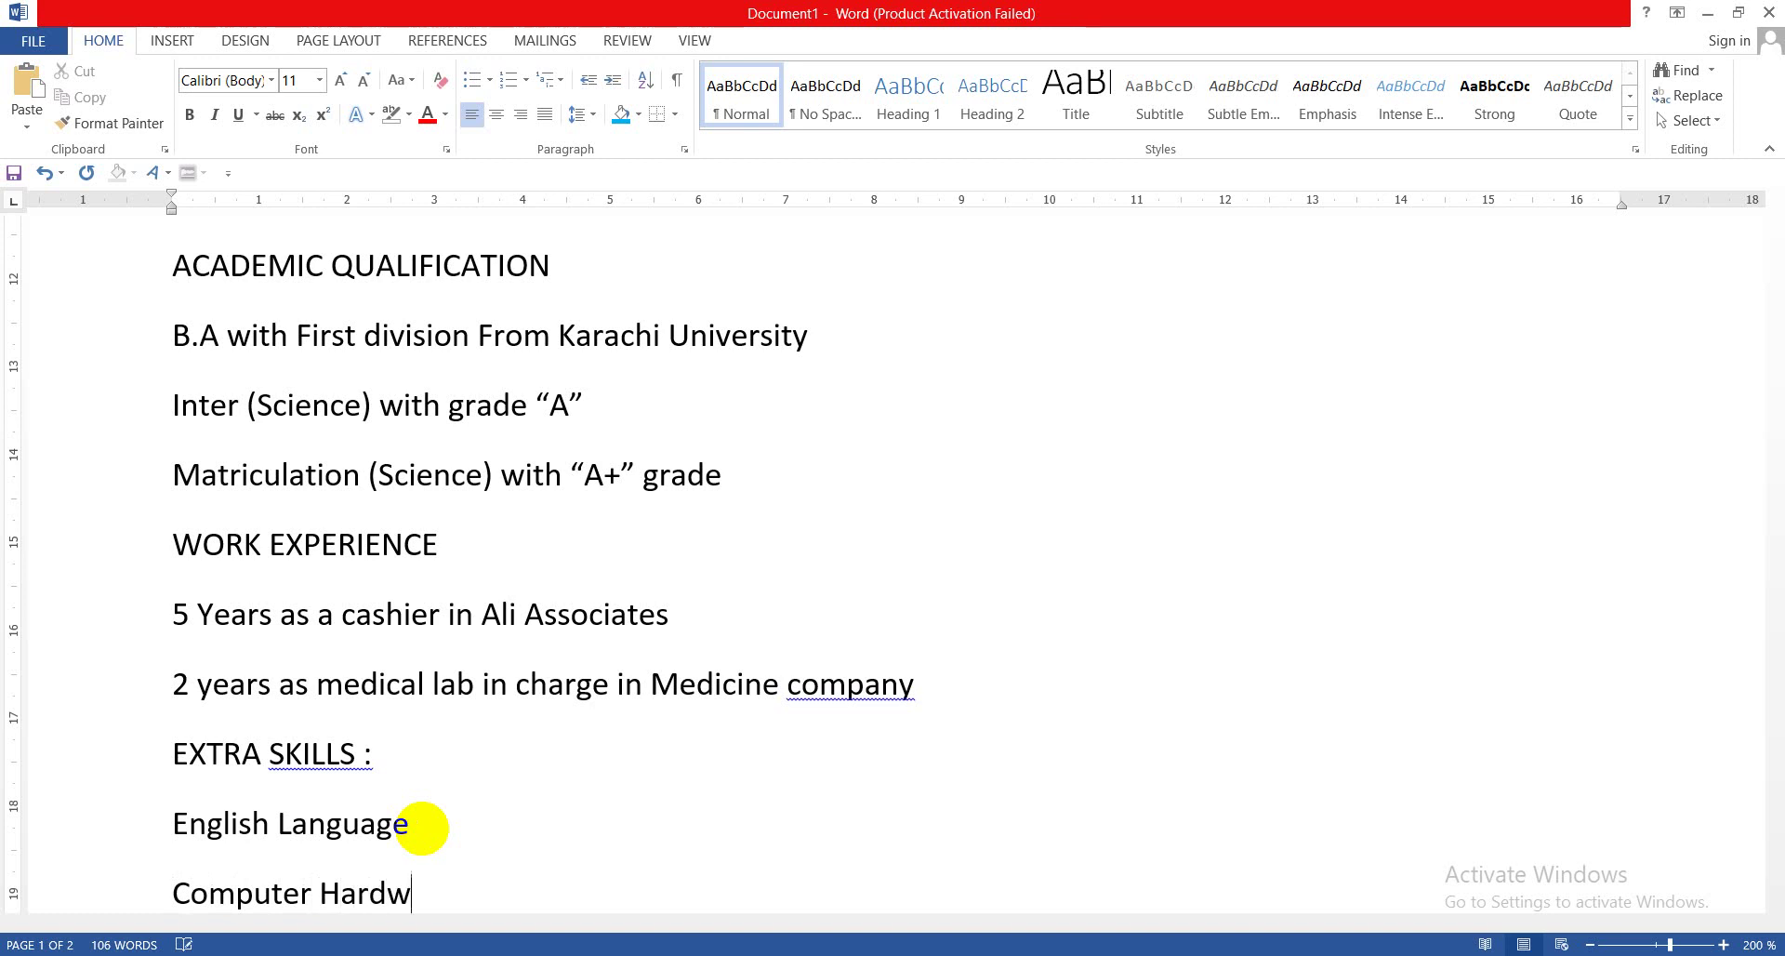
type("are")
key("Return")
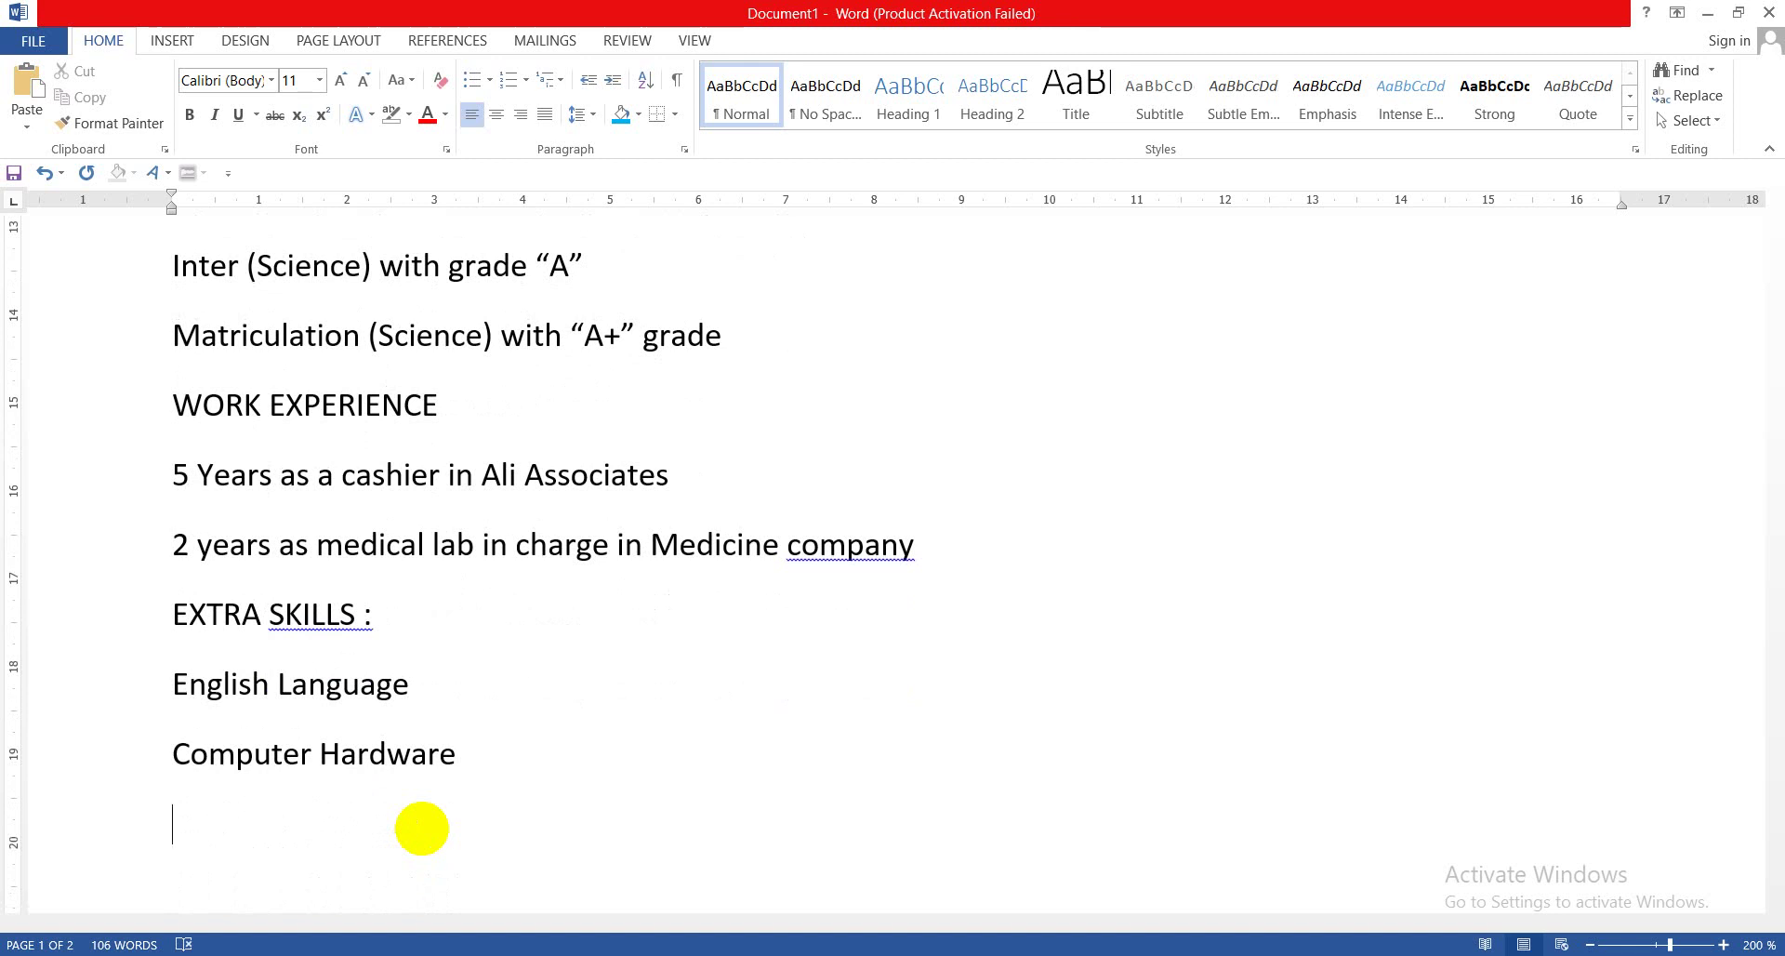
Continue the list with 'MS Ofiice', 'Graphic & Web designing' and 'CIT', each on its own line
type("ms")
key("BackSpace")
key("BackSpace")
type("M")
type("S ")
type("O")
type("fiice")
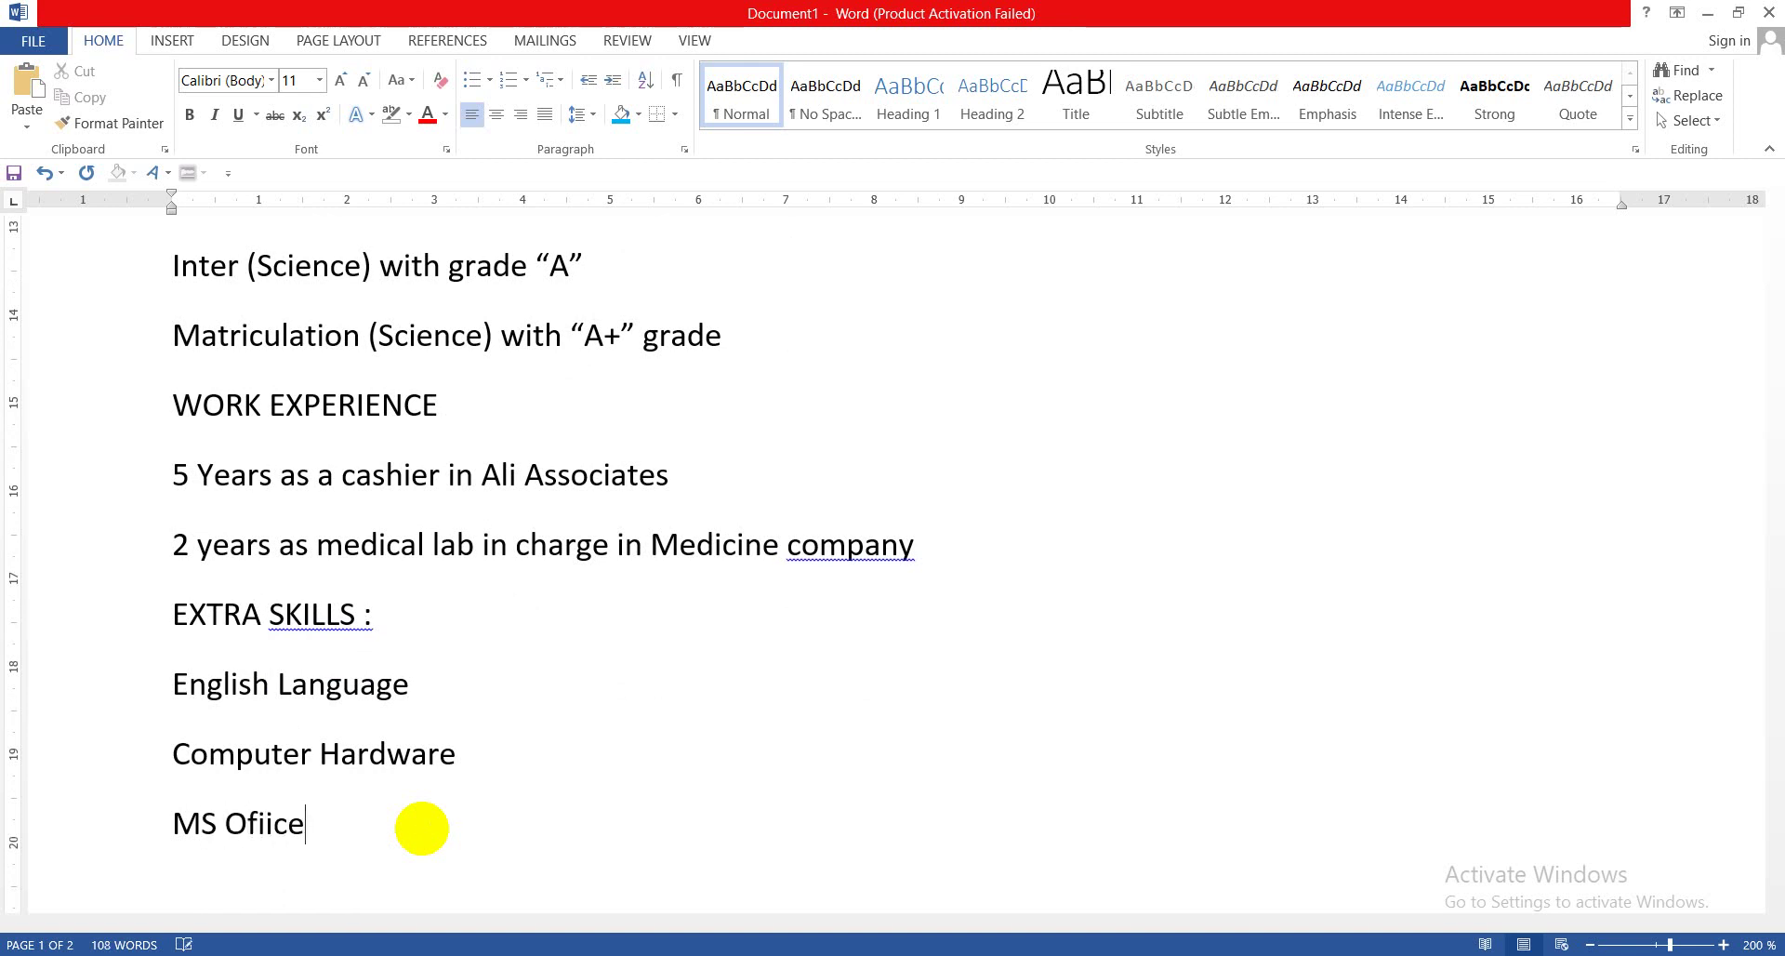
key("Return")
type("G")
type("rap")
type("hic ")
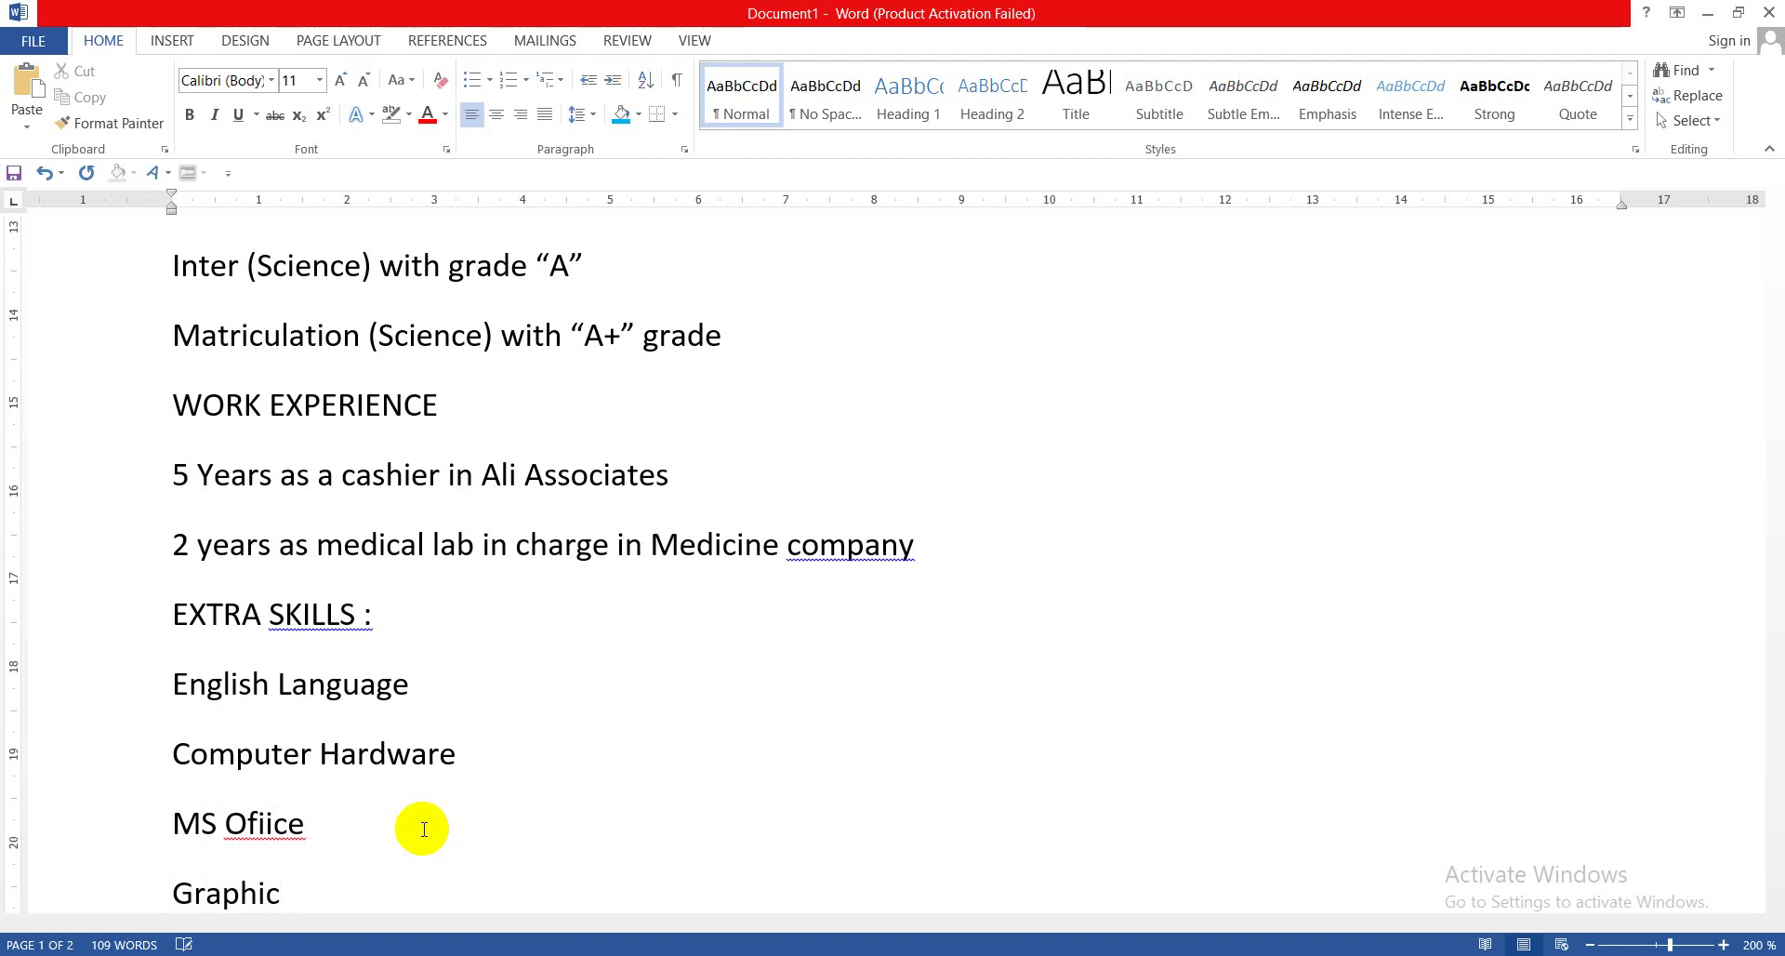
type("AND")
key("BackSpace")
key("BackSpace")
key("BackSpace")
type("& ")
type("W")
type("eb de")
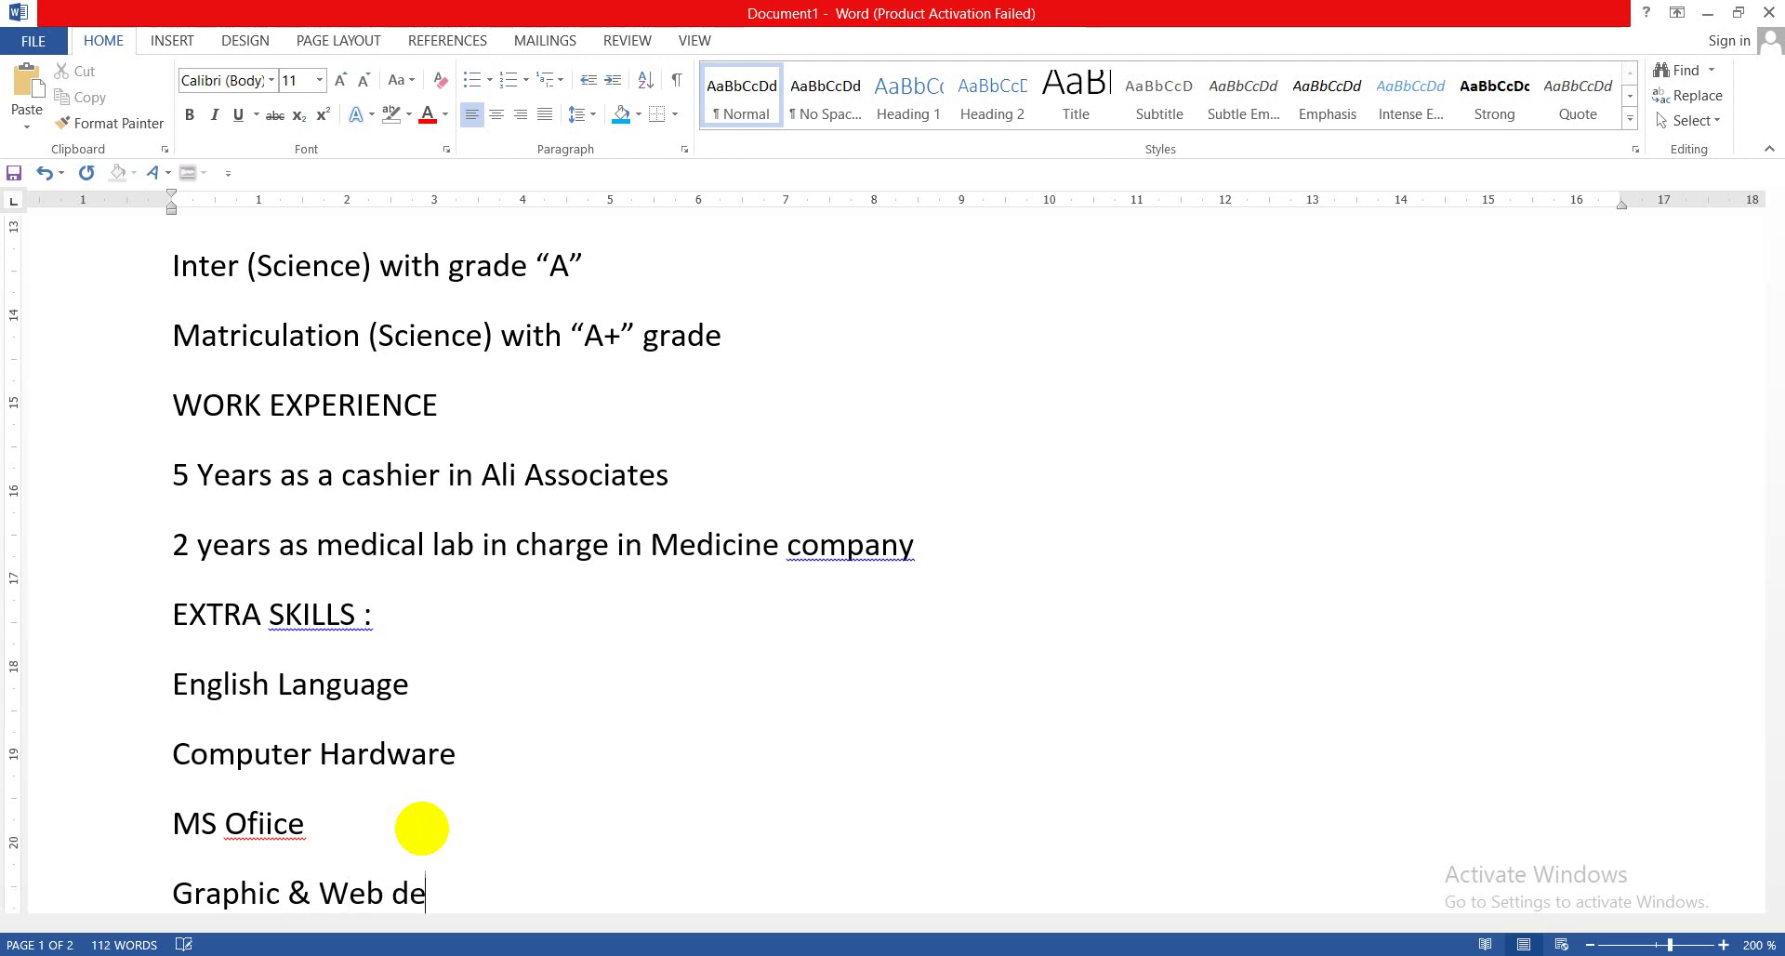
type("signing")
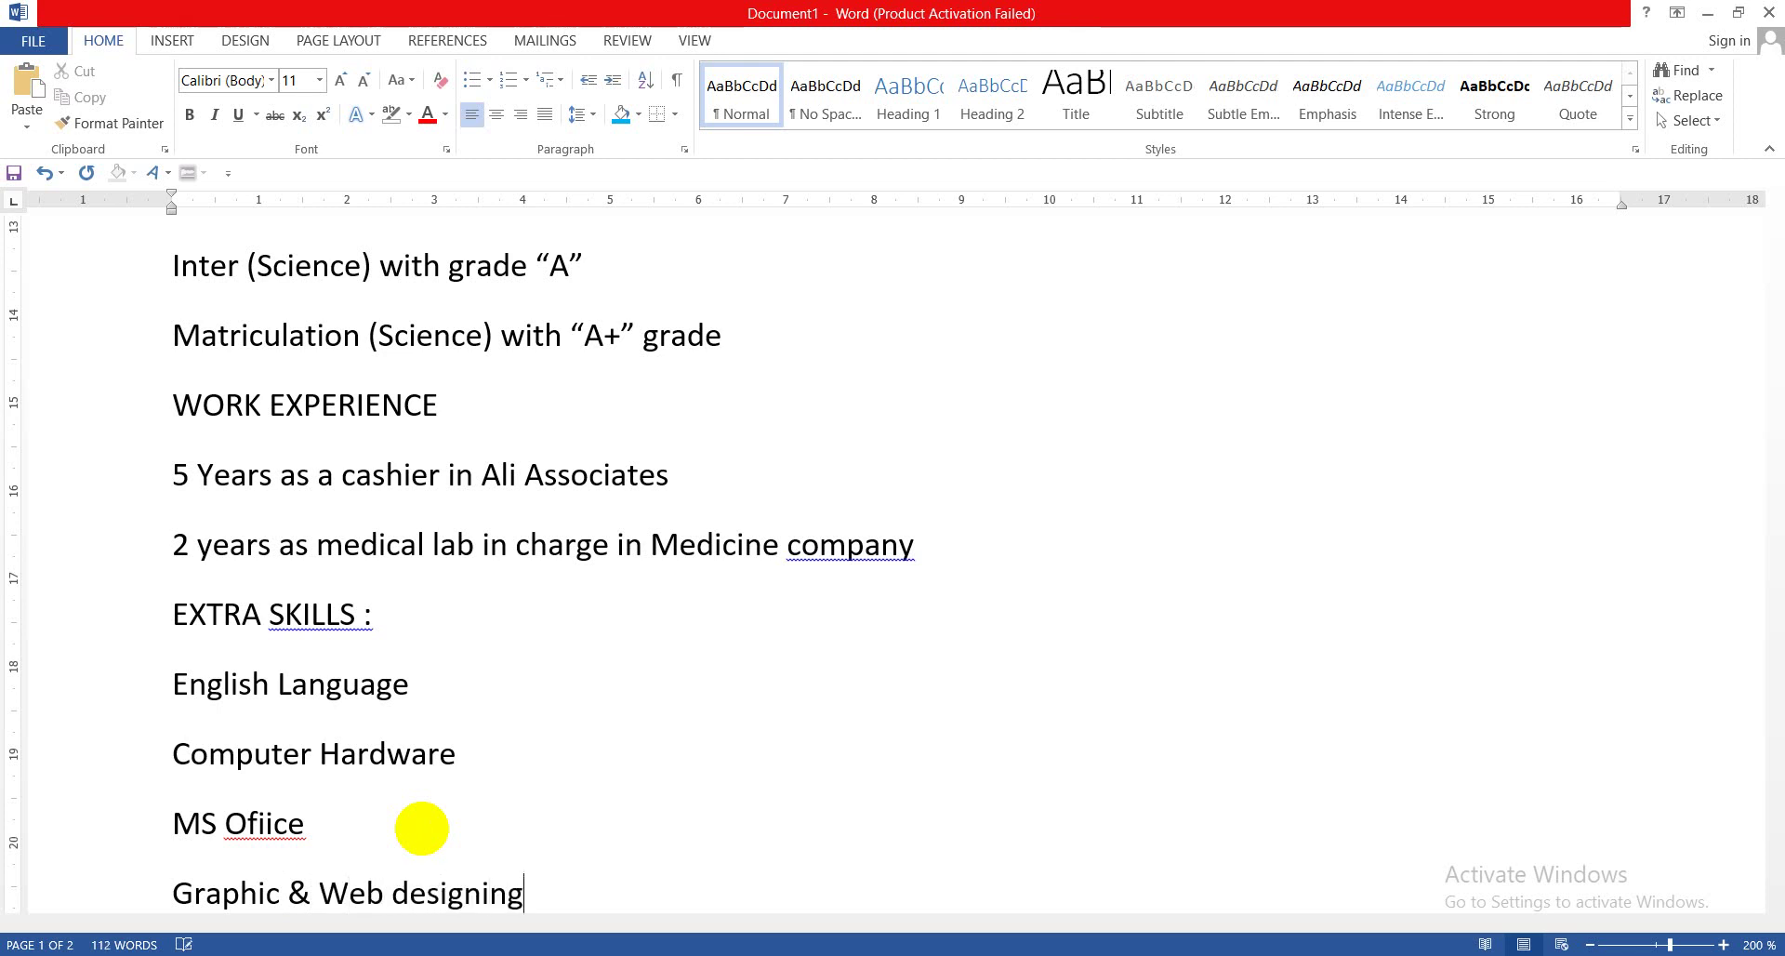
key("Return")
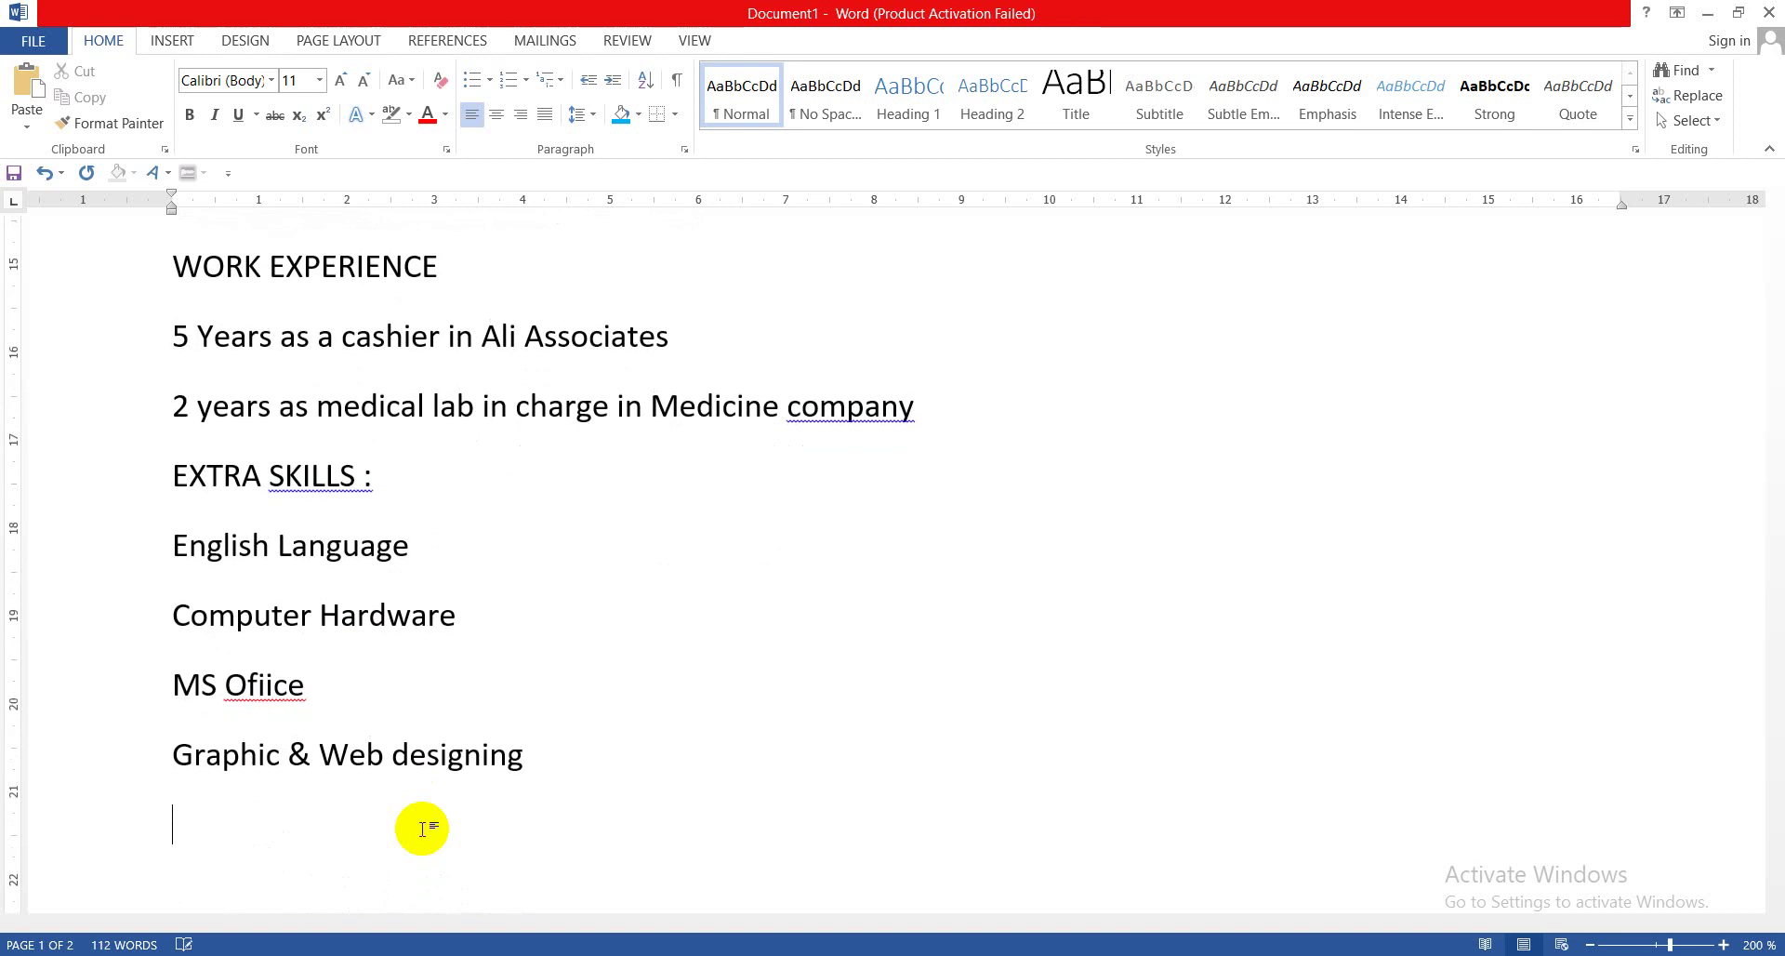
type("CIT")
key("Return")
Add the heading 'REFRENCE :' below CIT, with a page break after it
type("RE")
type("F")
type("R")
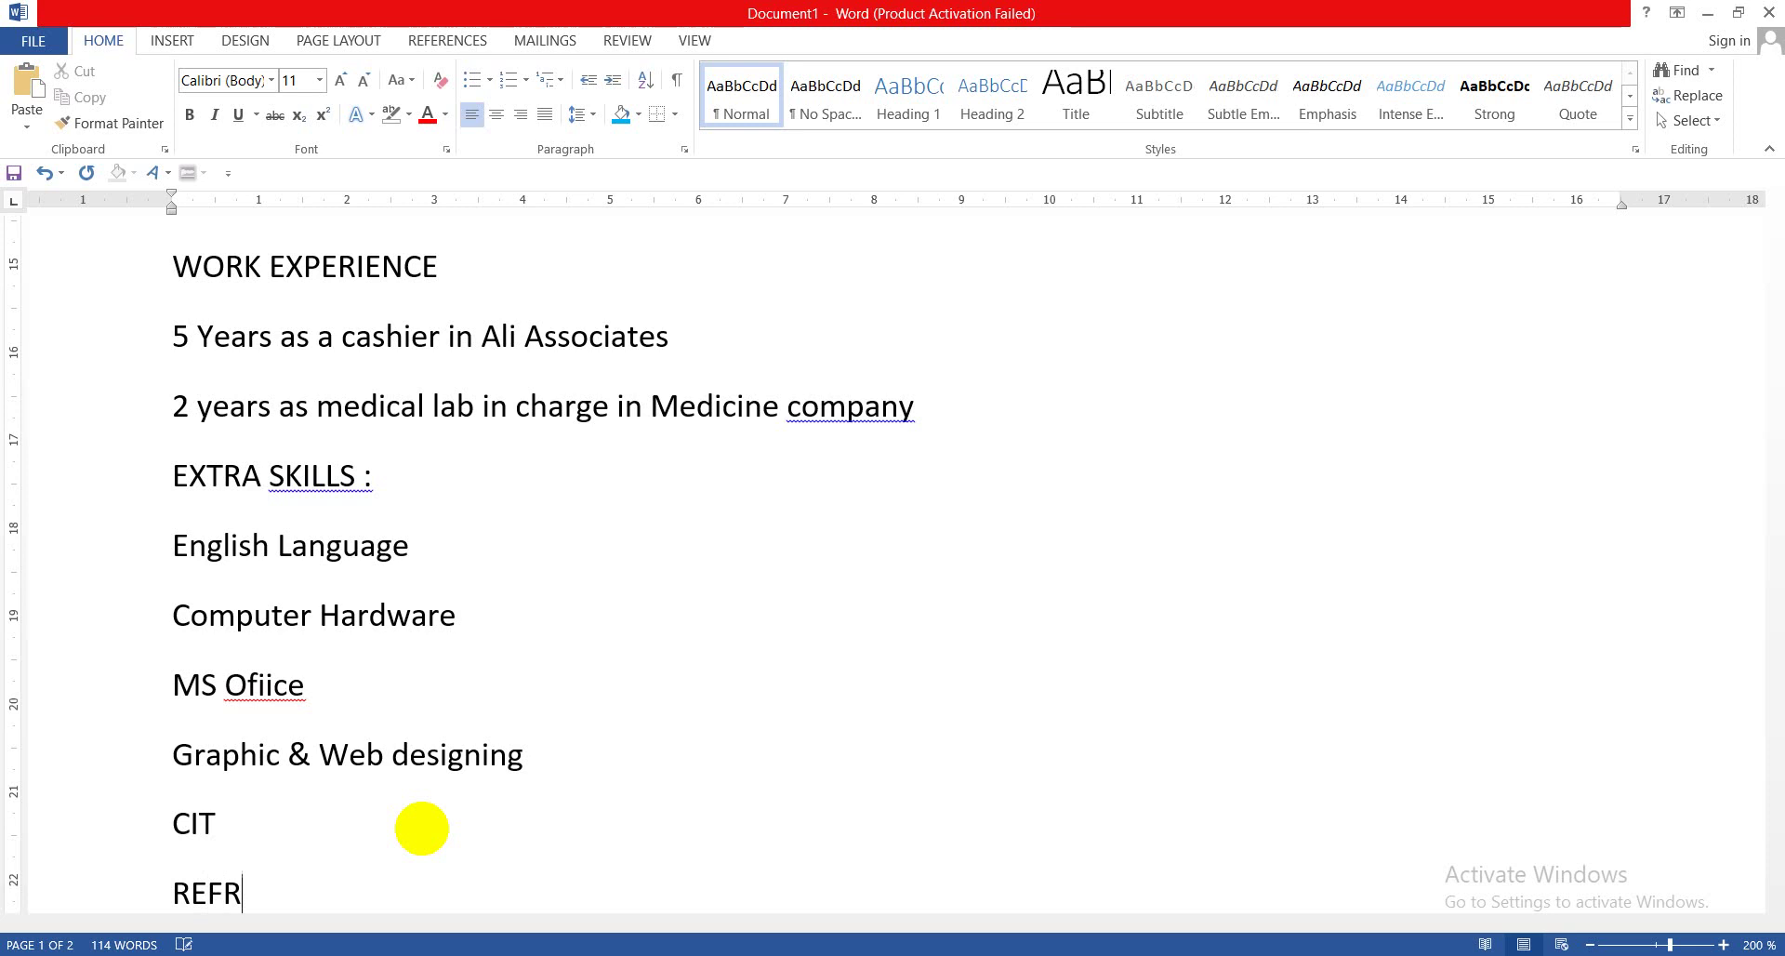
type("ENCE")
key("ctrl+Return")
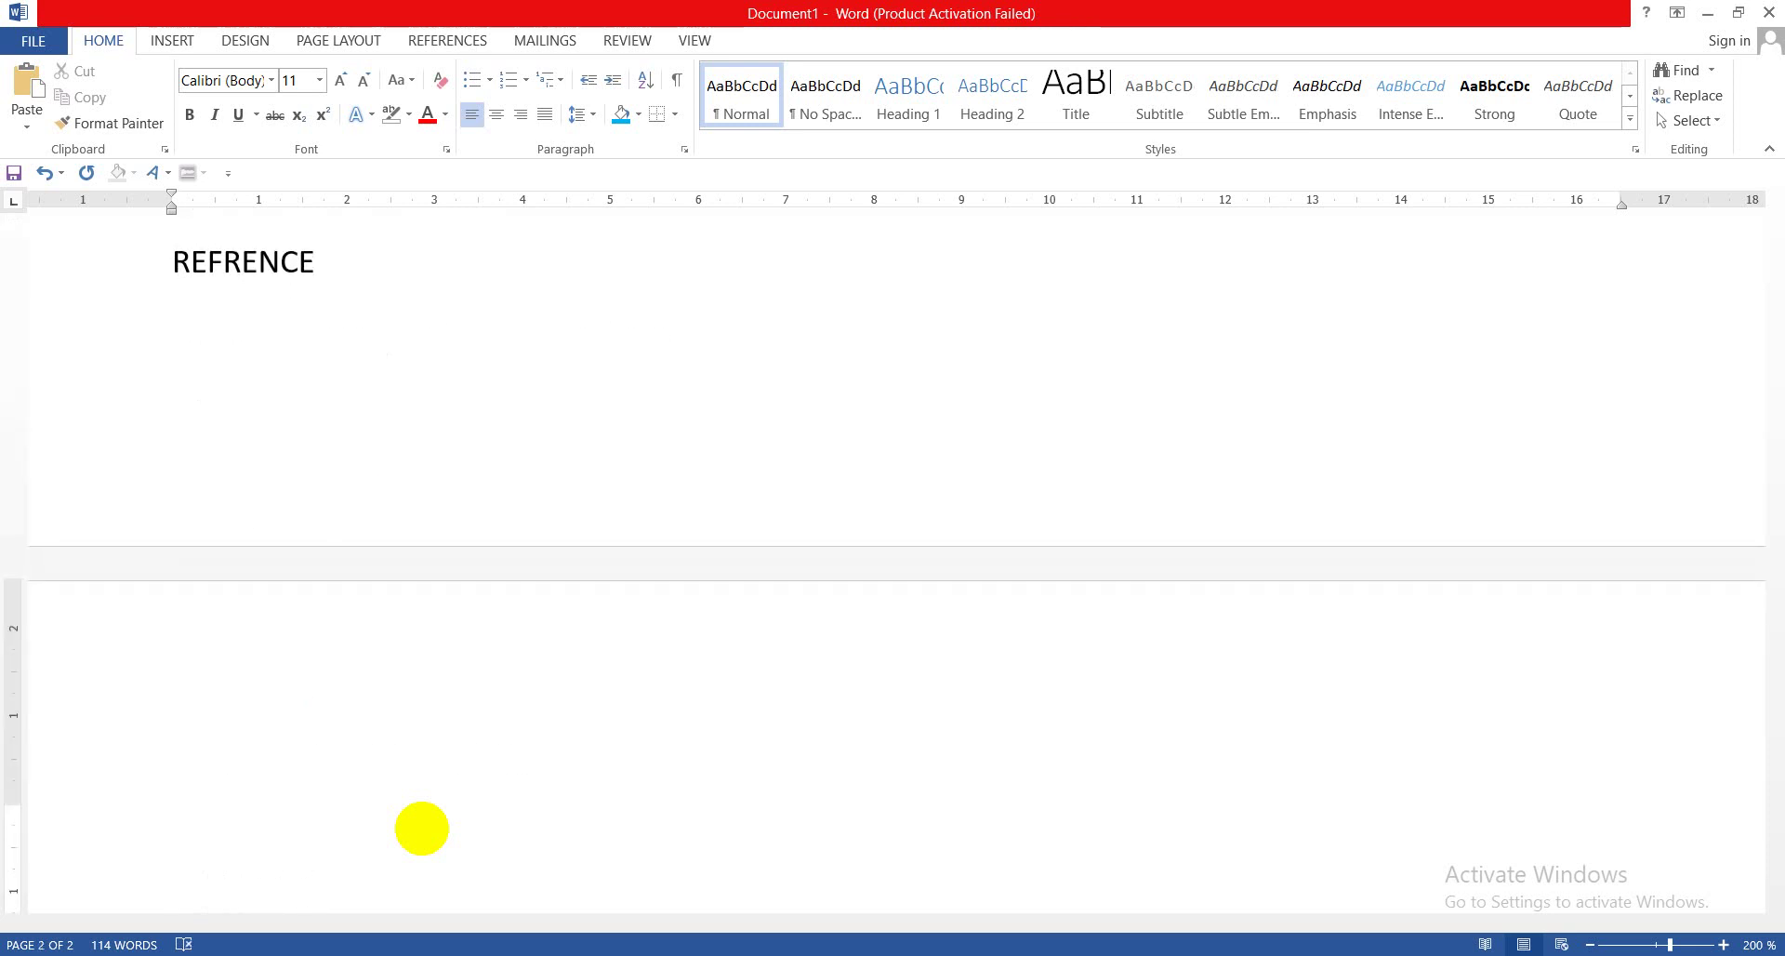
left_click(325, 265)
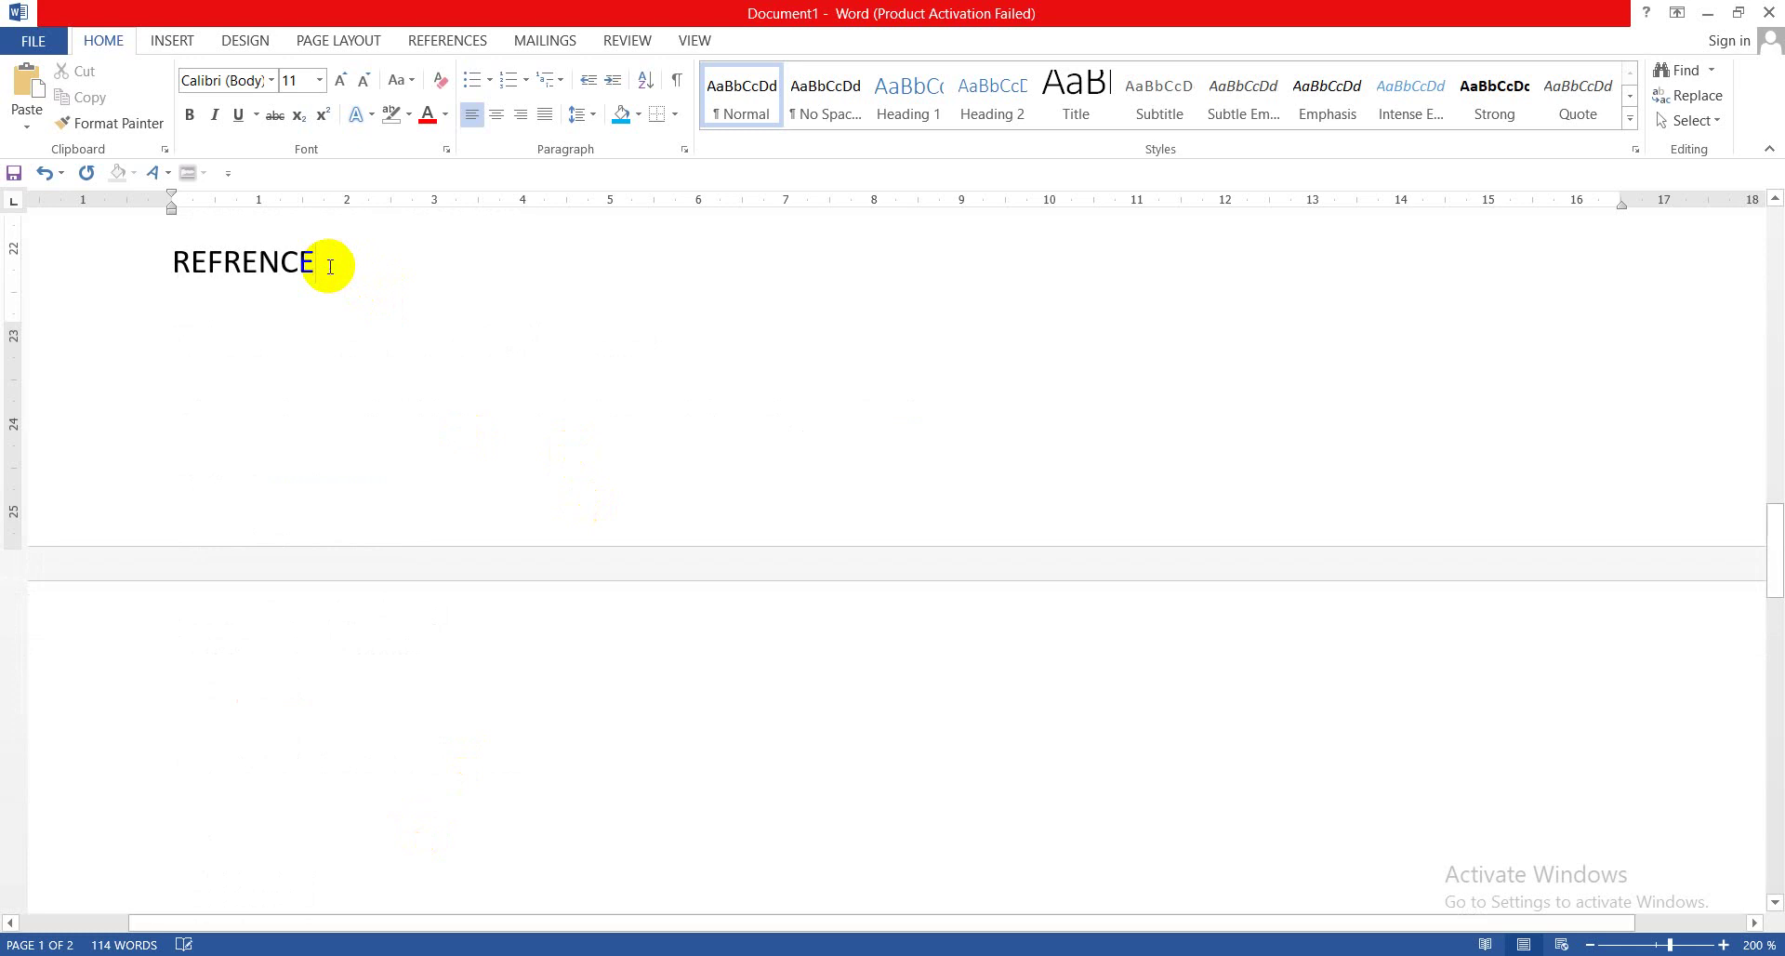
type("\"")
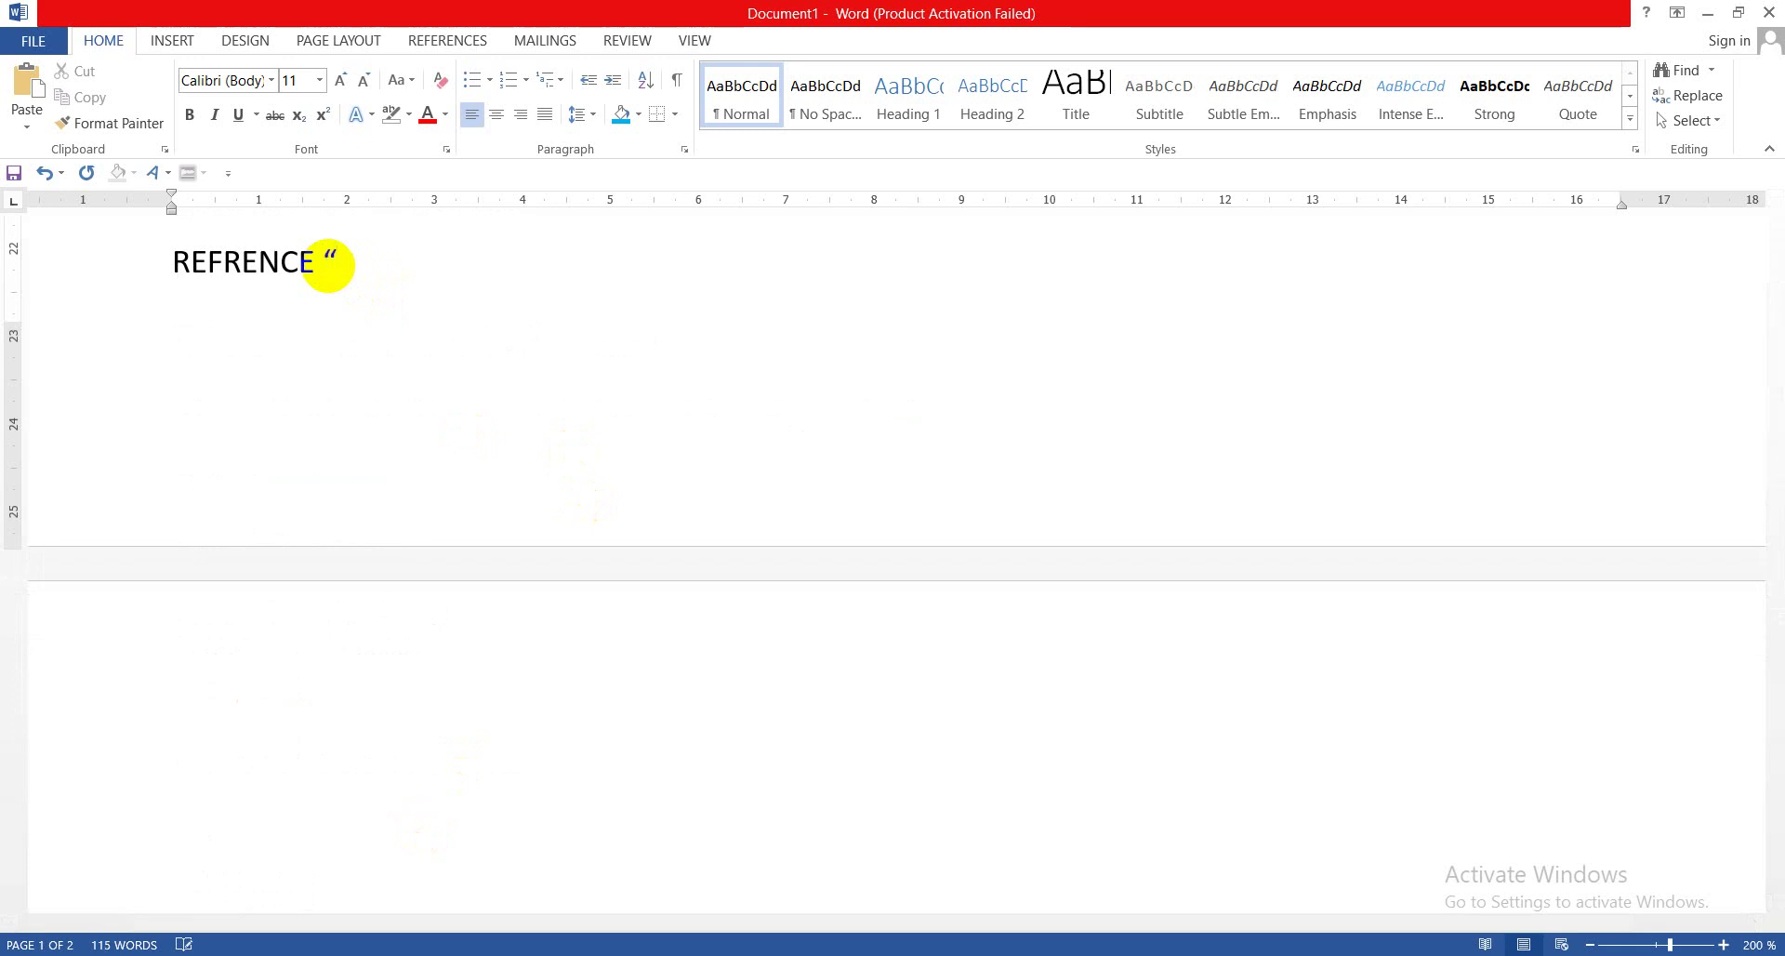
key("BackSpace")
type(":")
Type 'Will be furnished upon request' at the top of page 2
key("ctrl+Return")
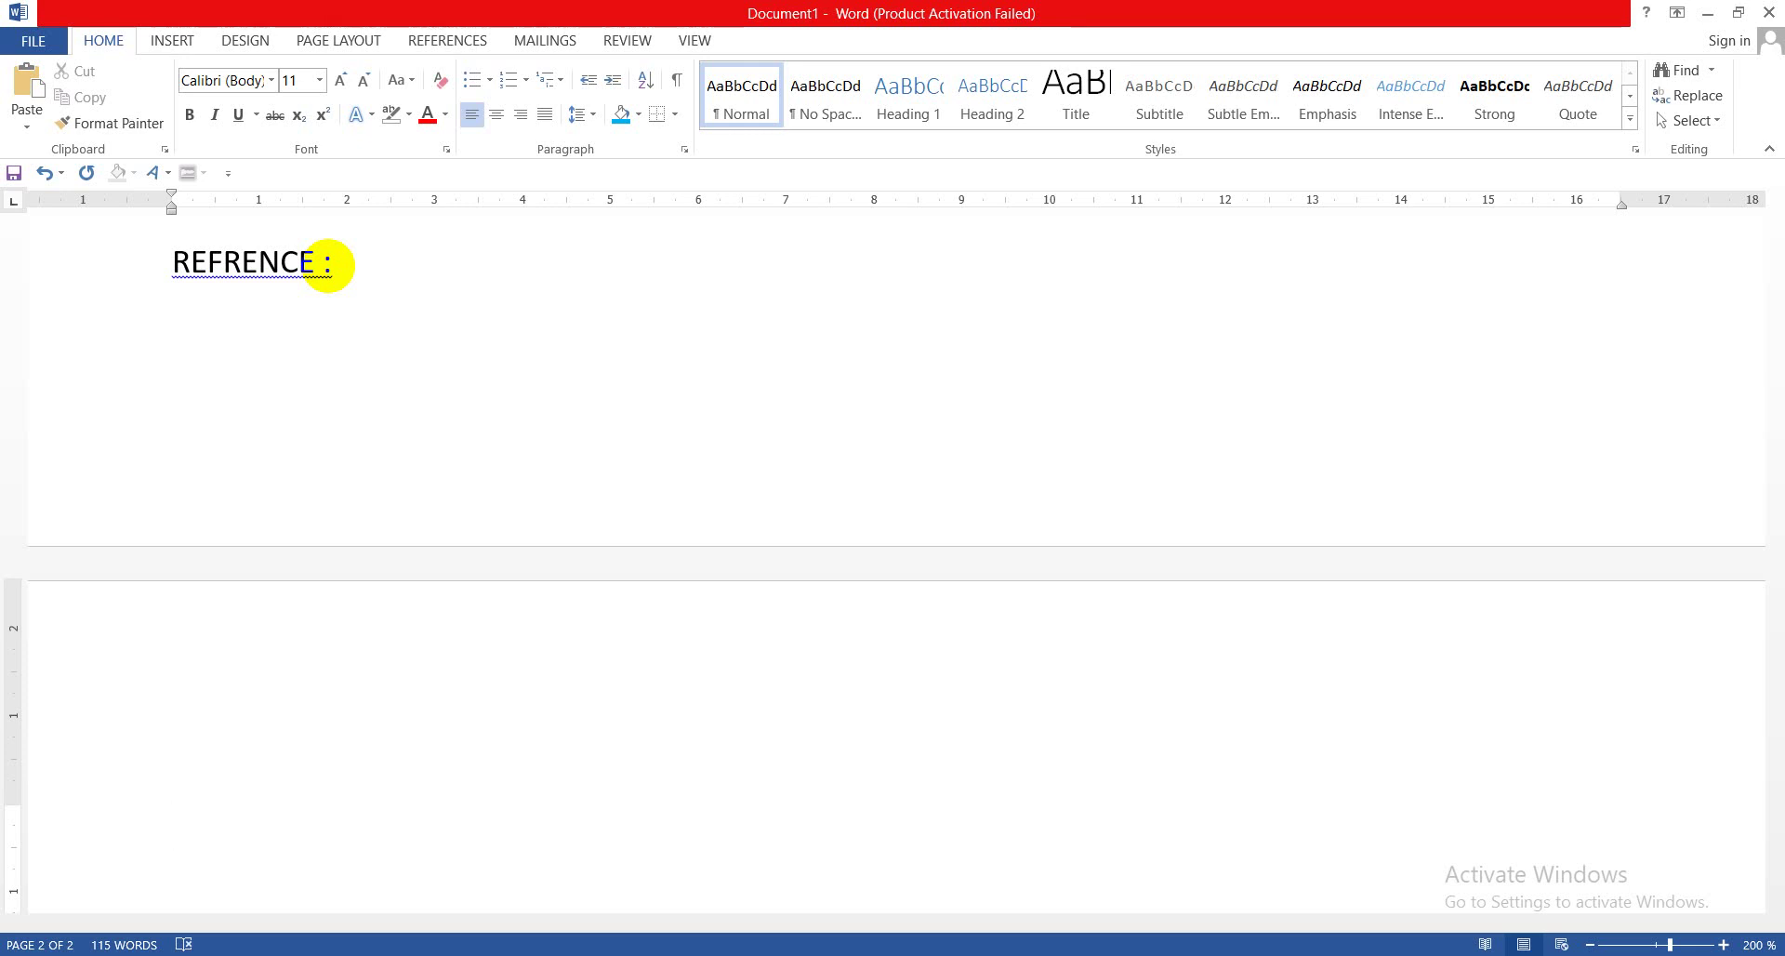
type("WILL")
key("BackSpace")
key("BackSpace")
key("BackSpace")
type("ill ")
type("be")
type(" f")
type("urnis")
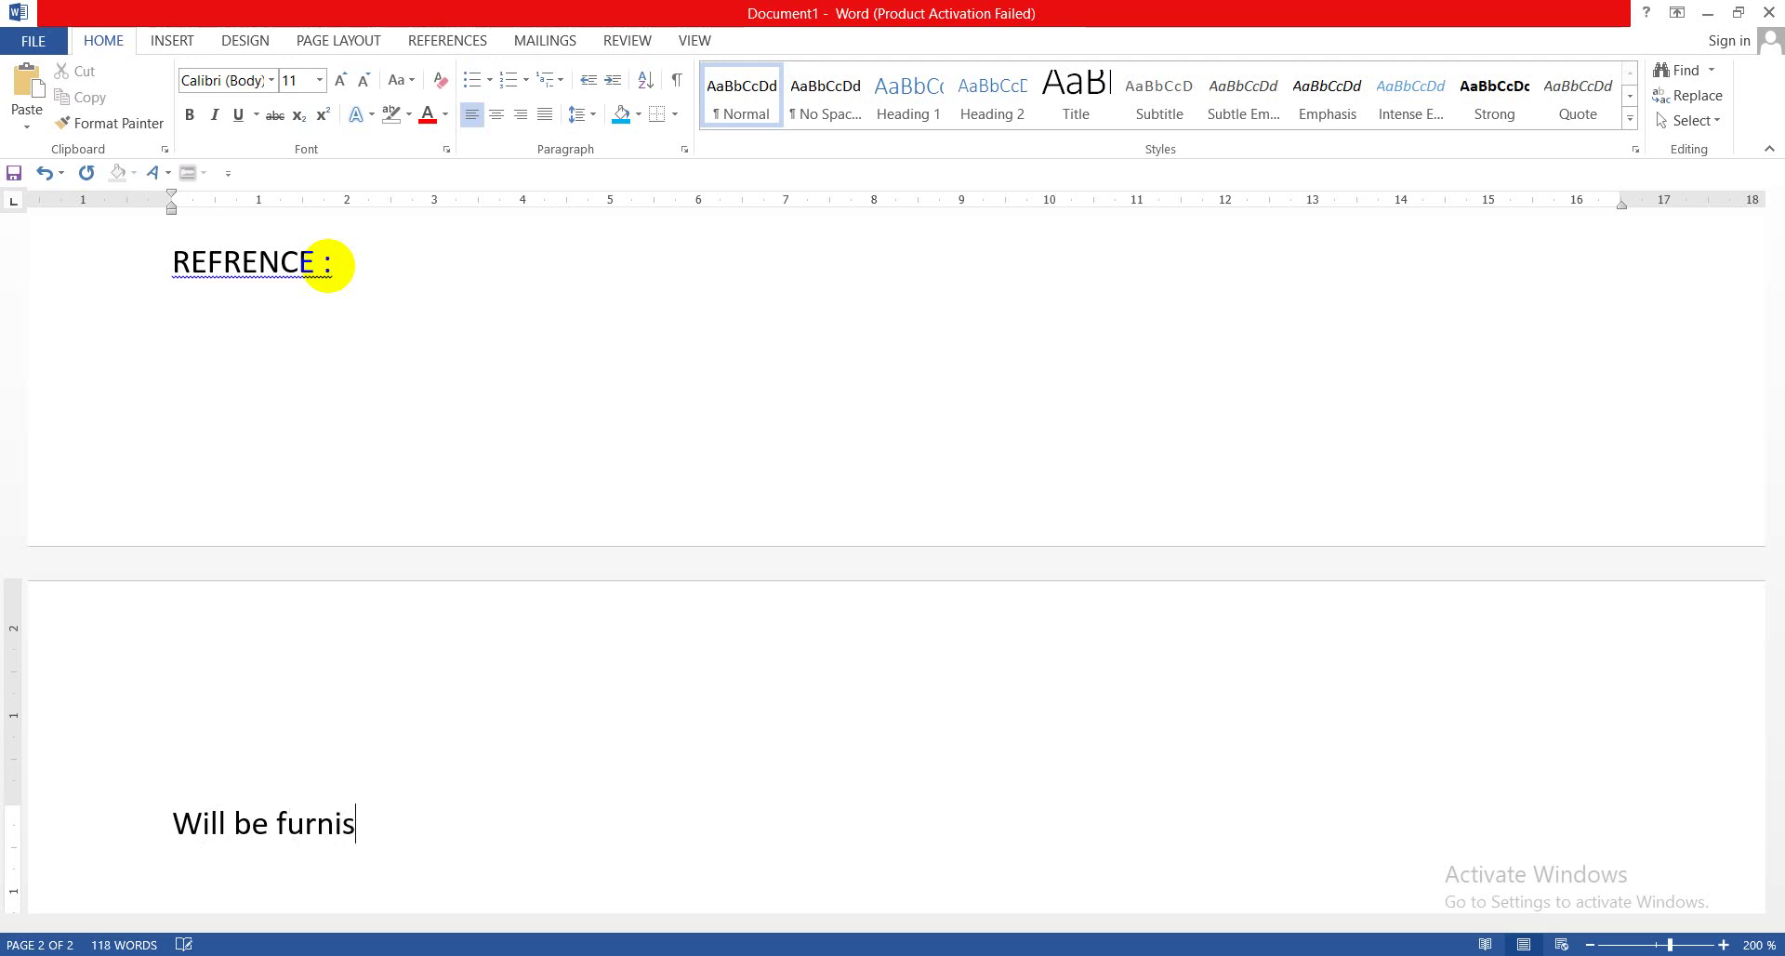
type("hed ")
type("on")
key("BackSpace")
key("BackSpace")
key("BackSpace")
type("U")
key("BackSpace")
type("upon ")
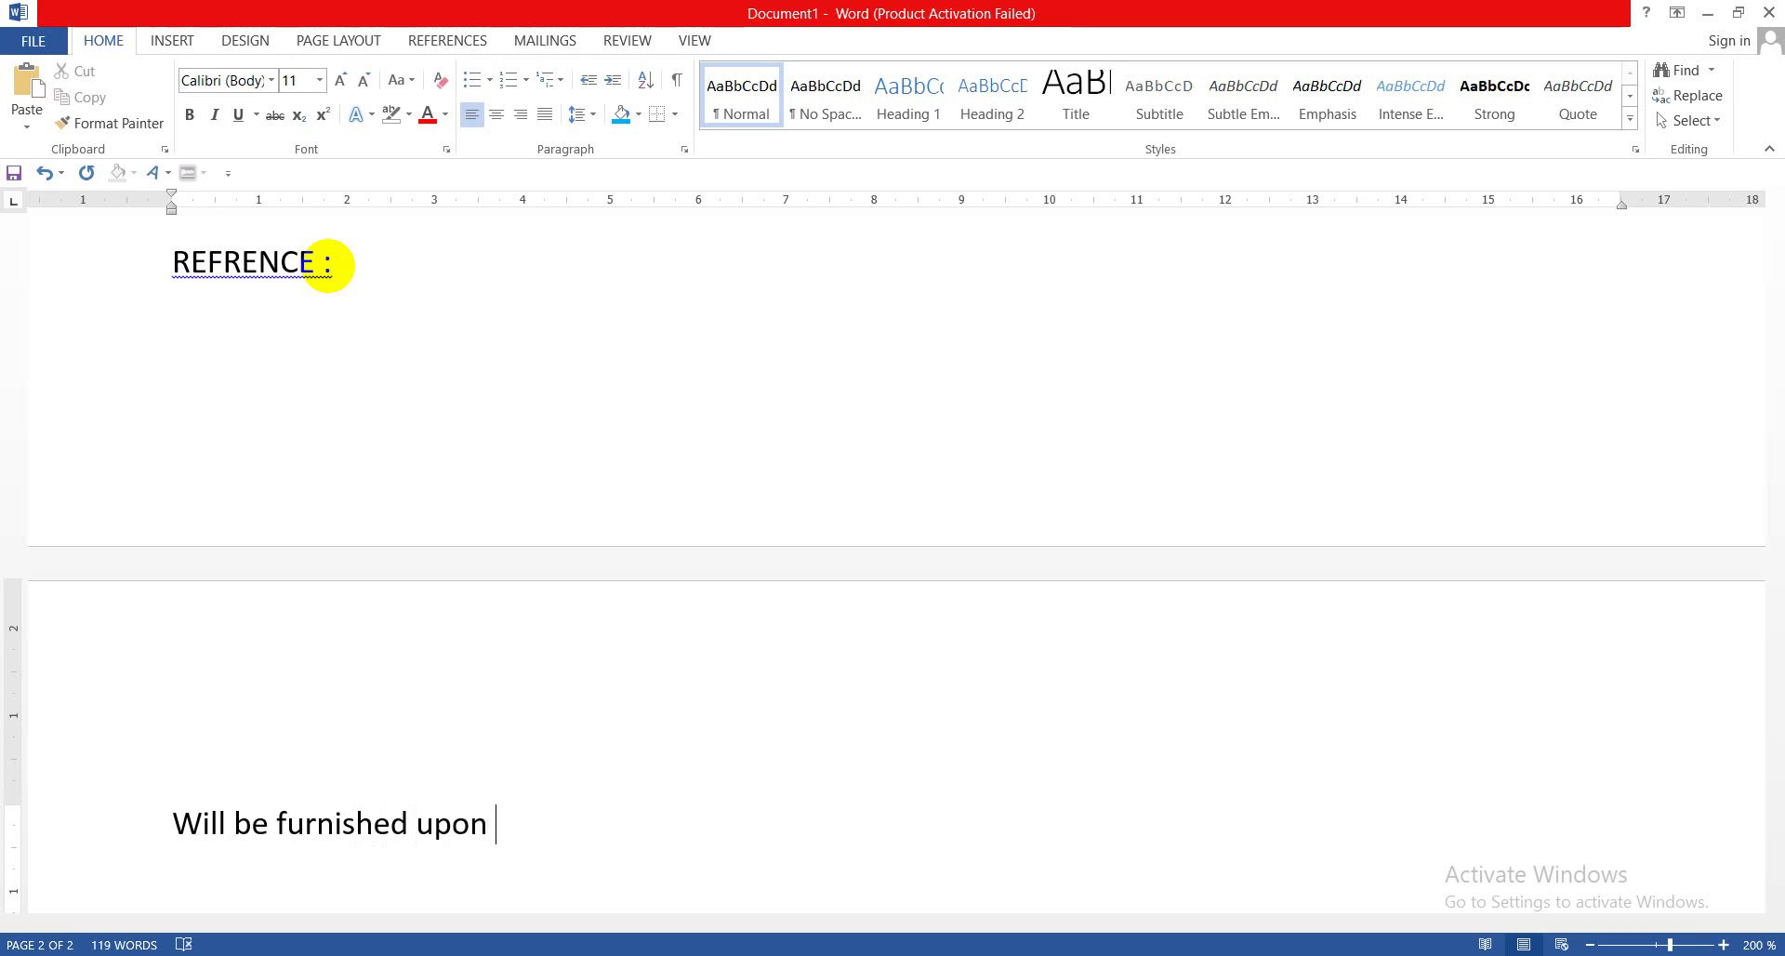
type("R")
key("BackSpace")
type("re")
type("quest")
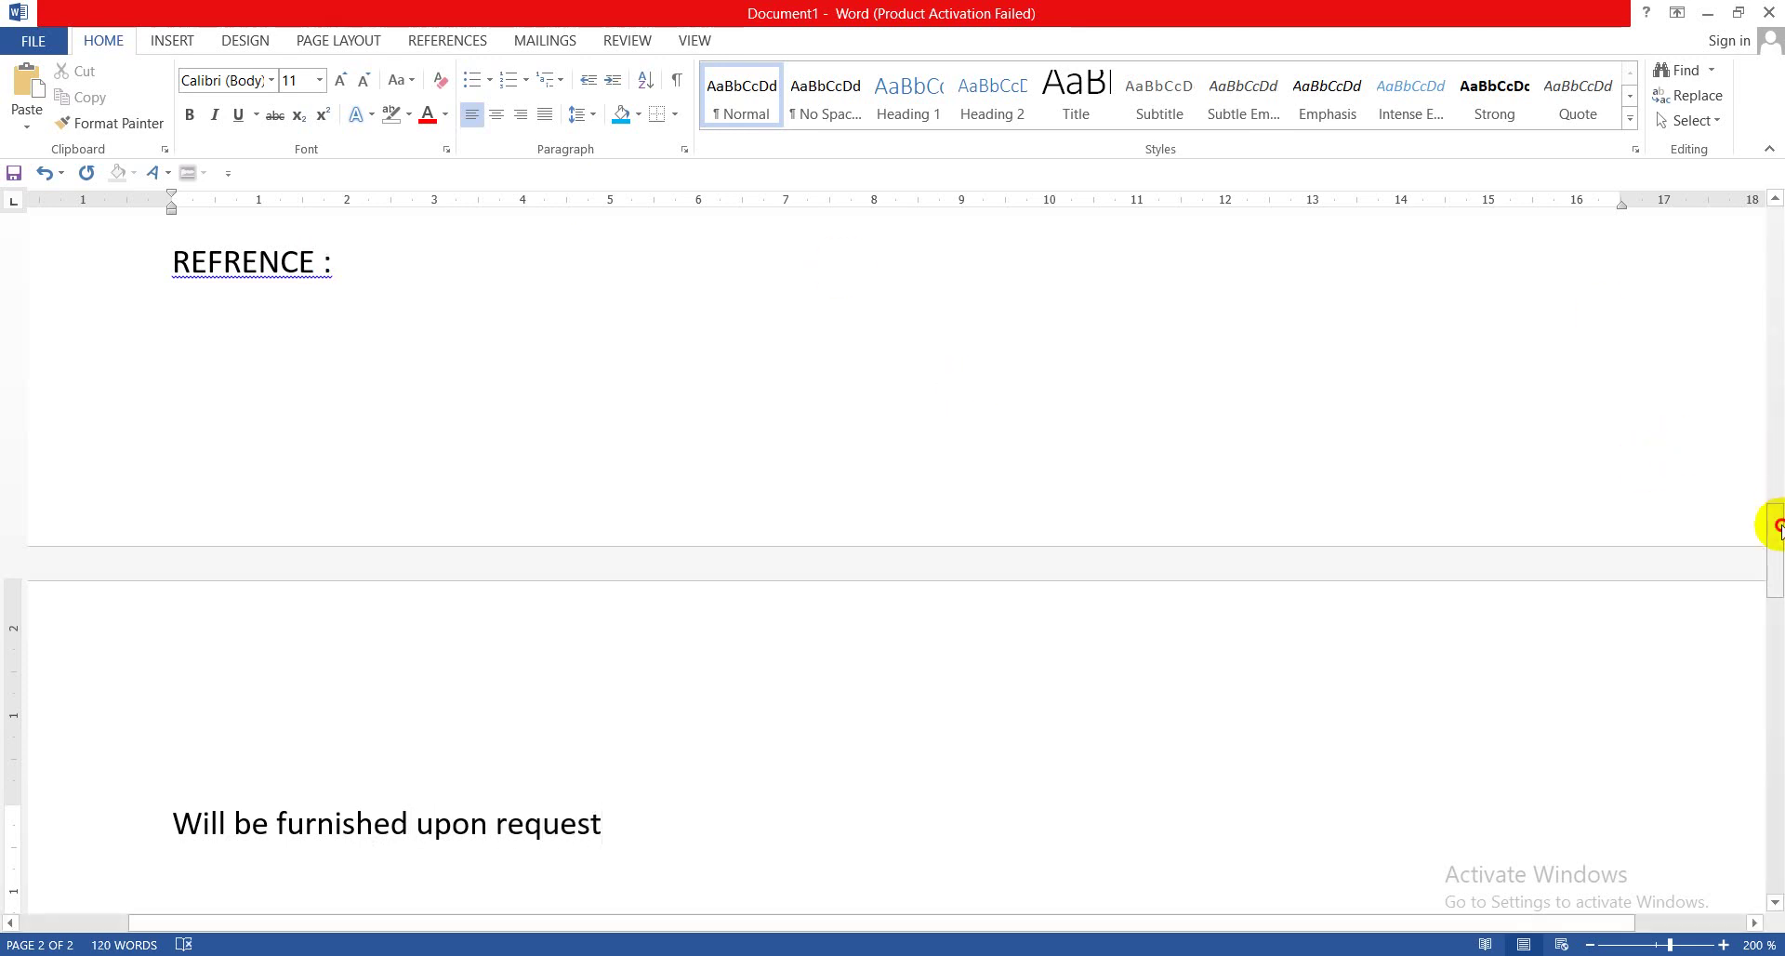
Move 'Graphic & Web designing' onto the MS Ofiice line, after a comma
left_click_drag(1778, 527, 1777, 279)
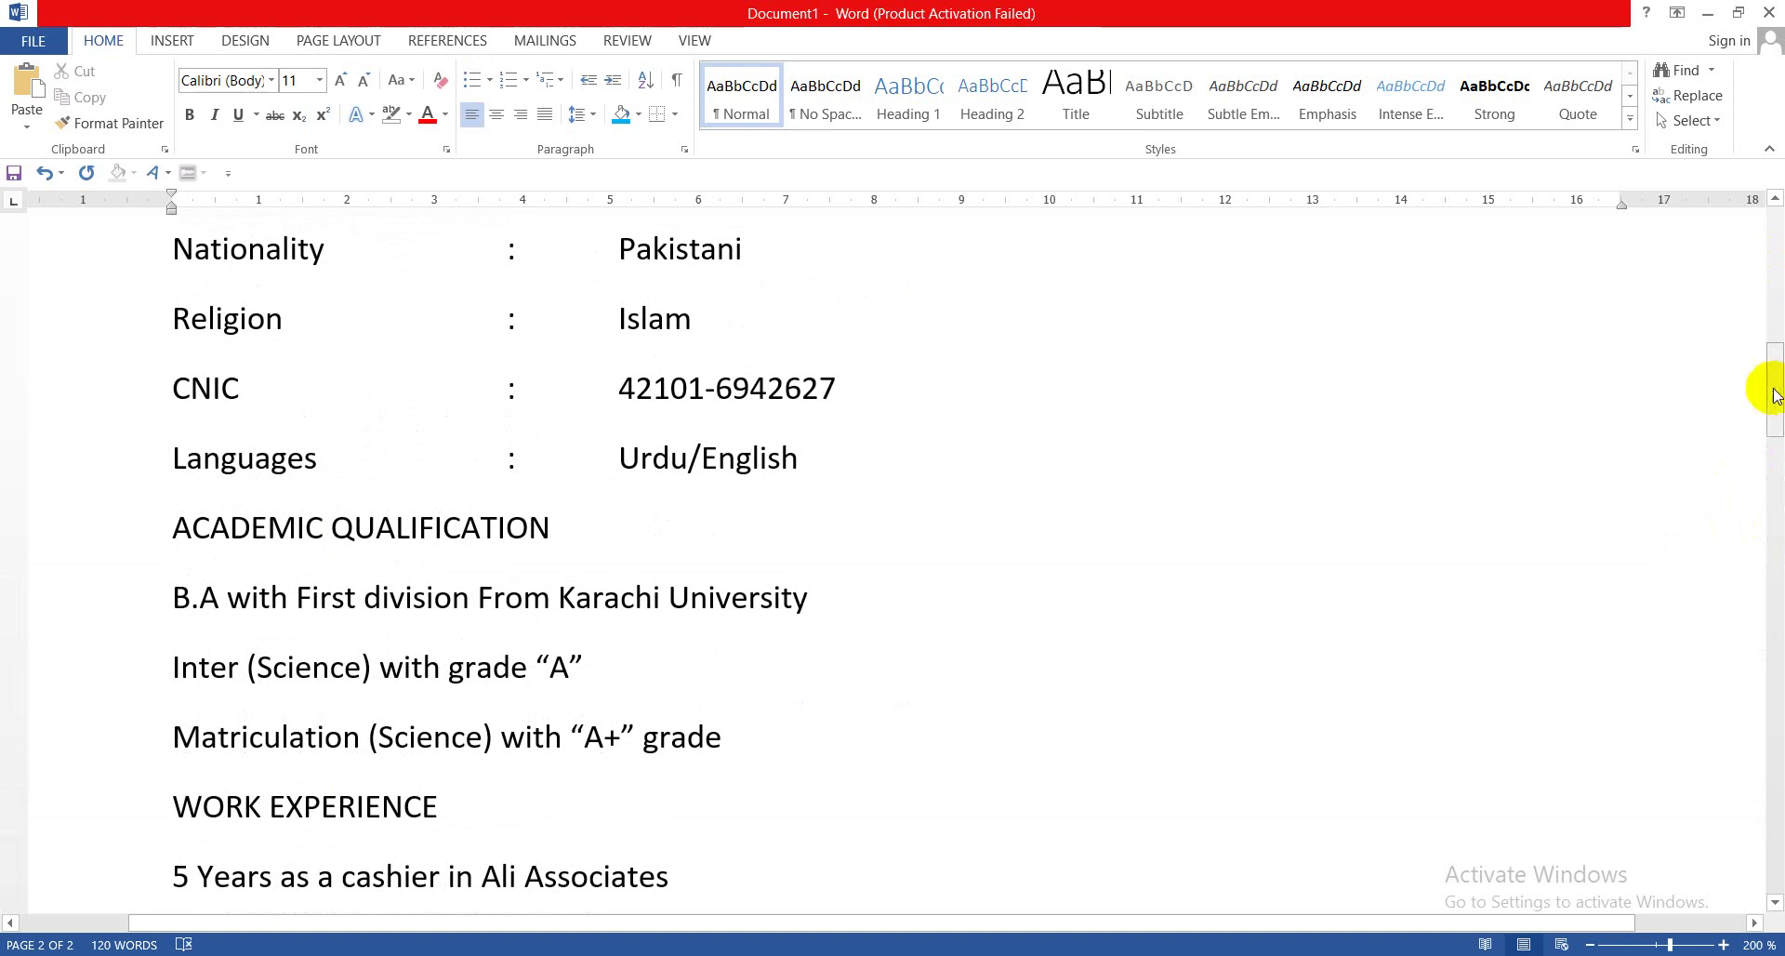
left_click_drag(1776, 395, 1776, 469)
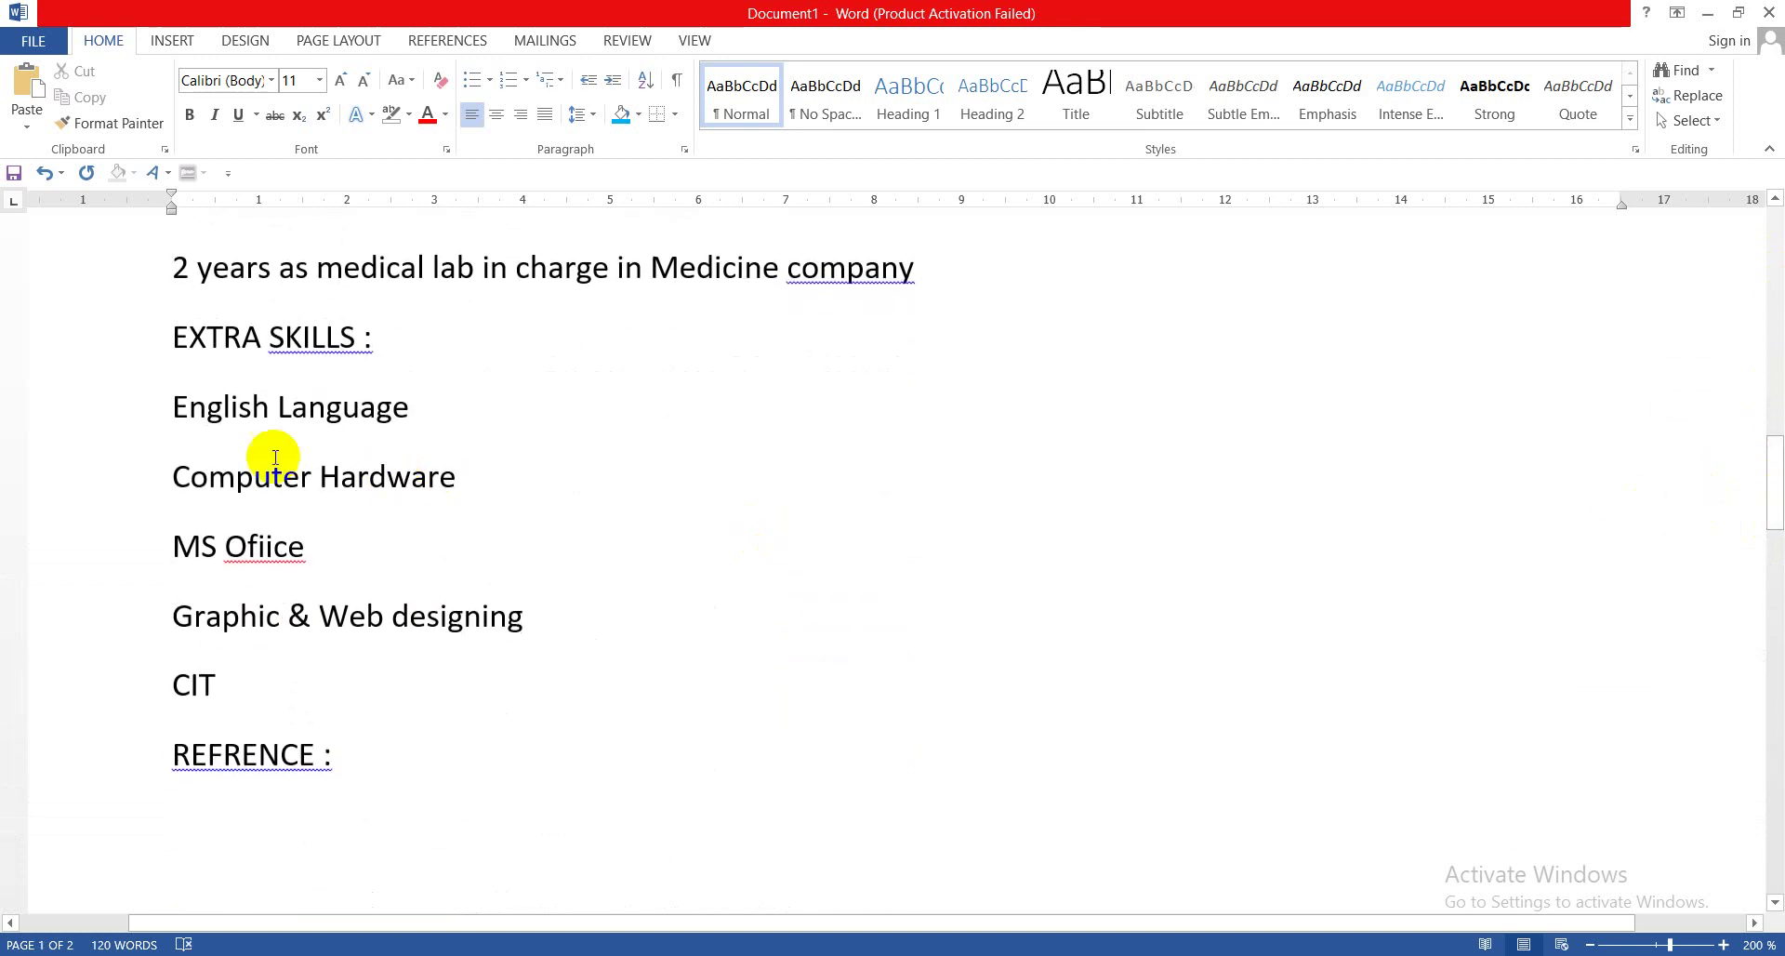
left_click(176, 546)
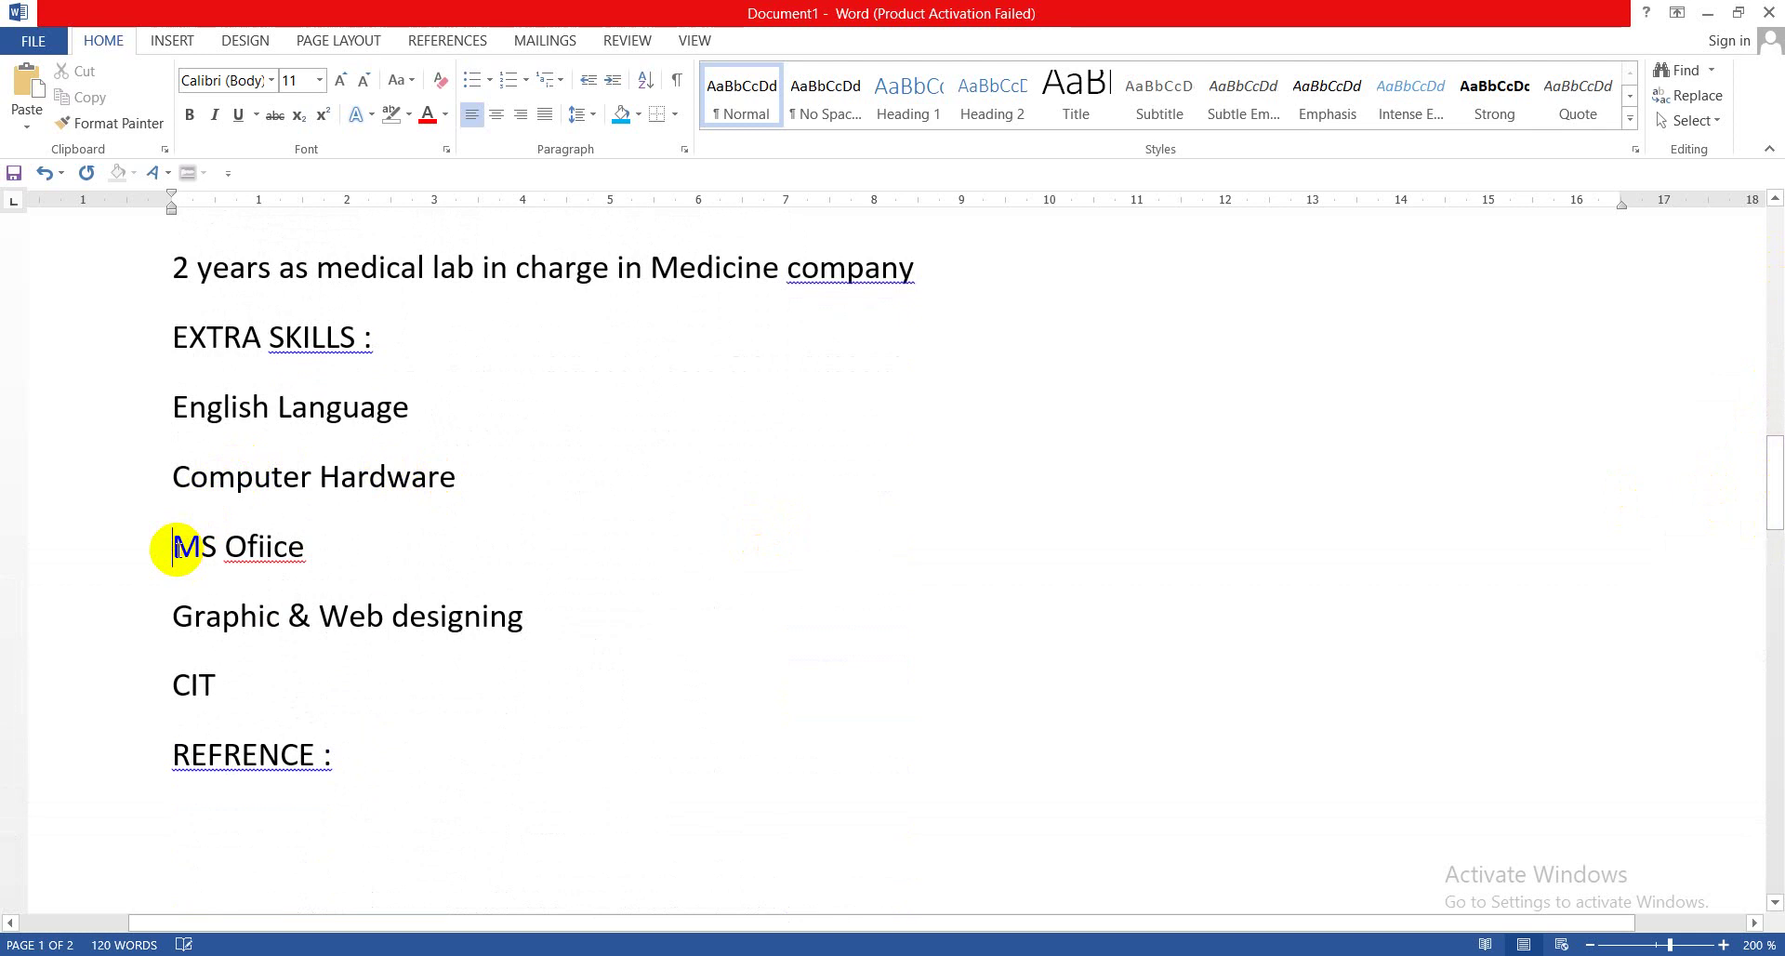
left_click(186, 636)
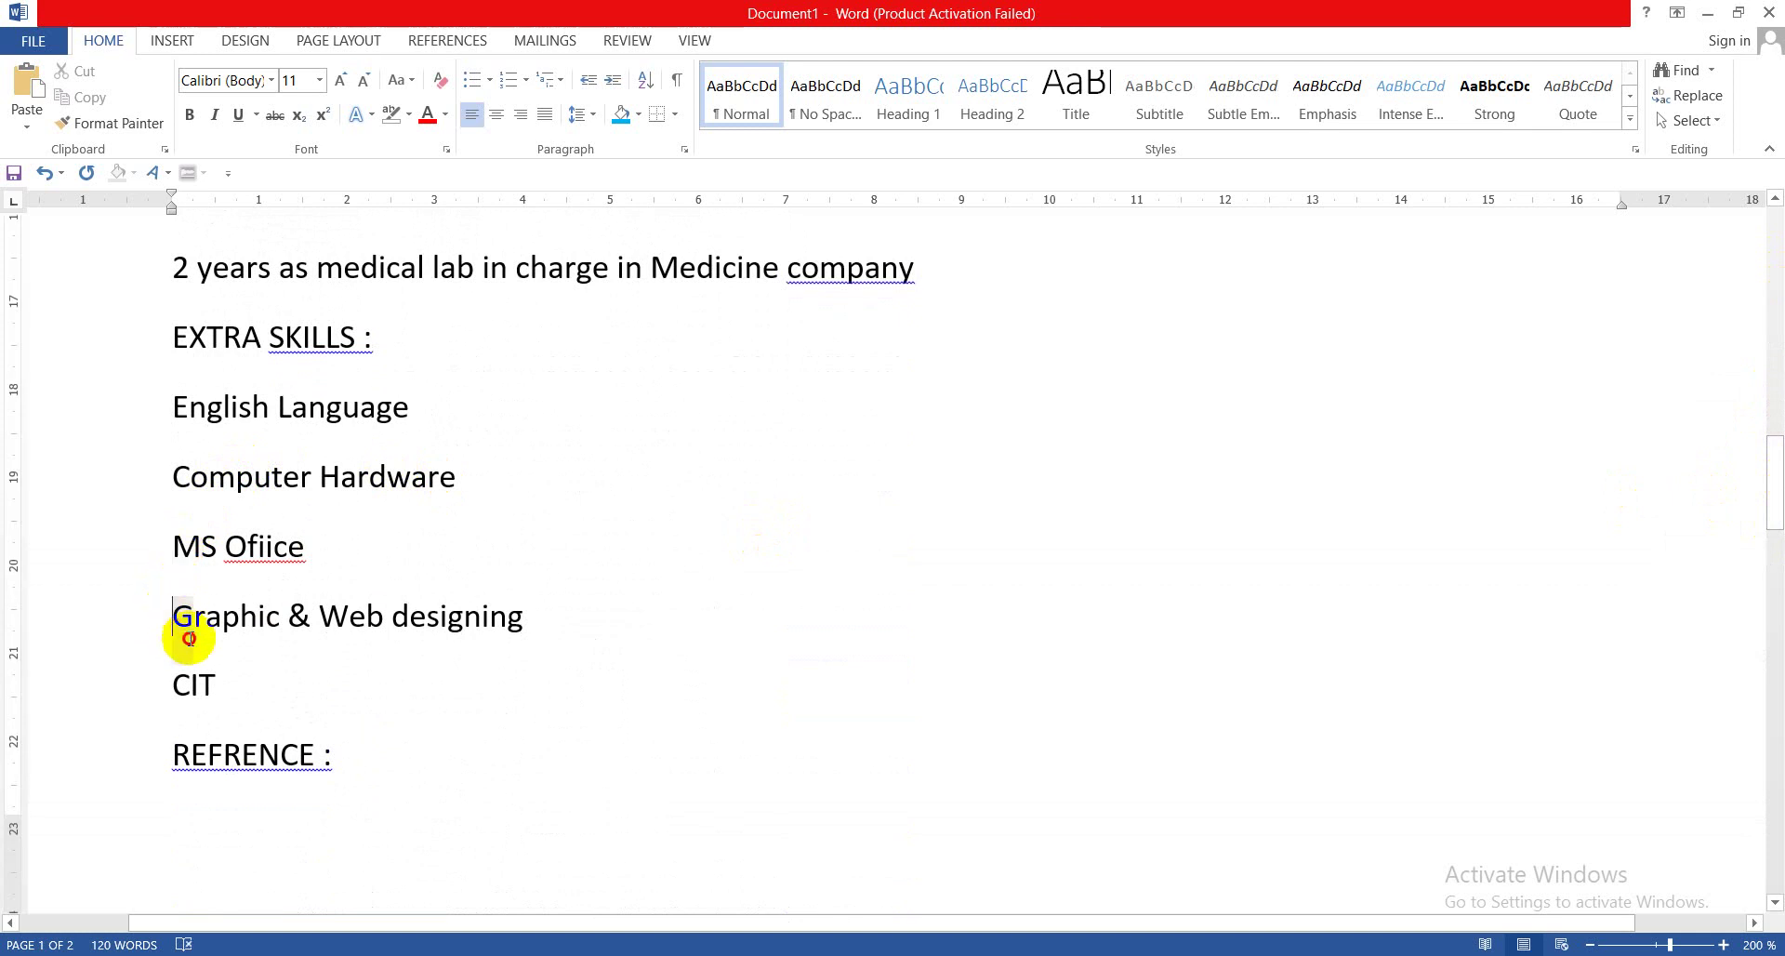
left_click_drag(189, 638, 573, 696)
key("ctrl+c")
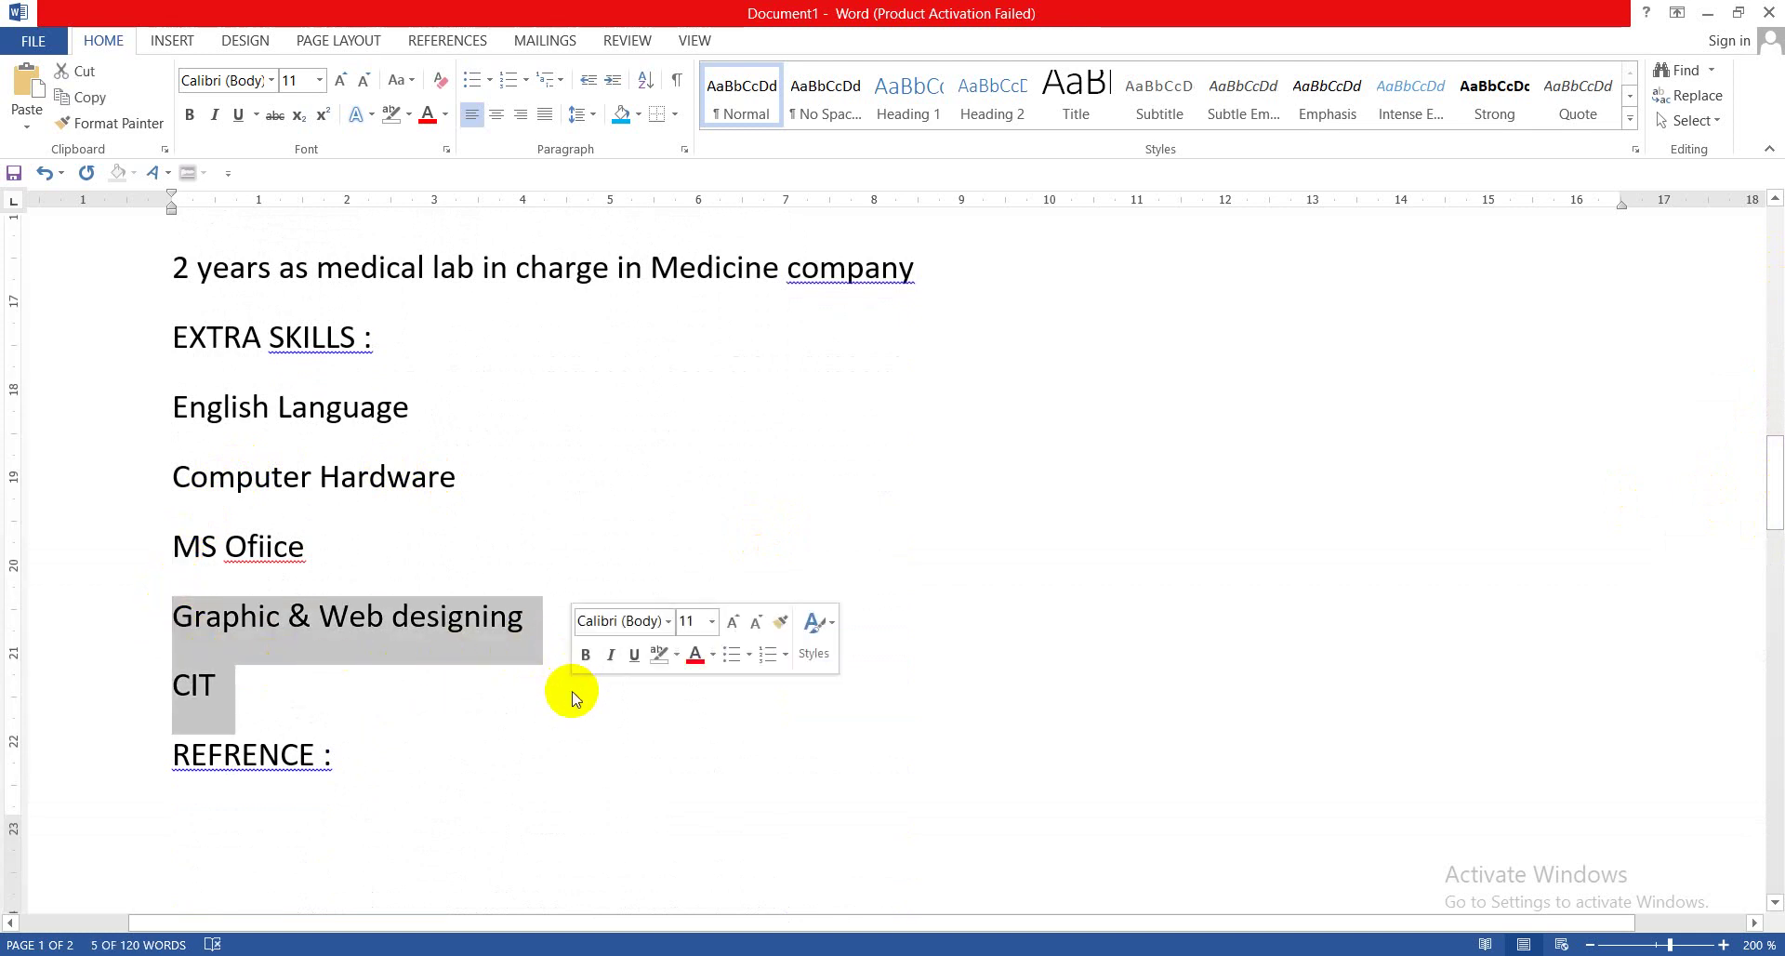
key("Delete")
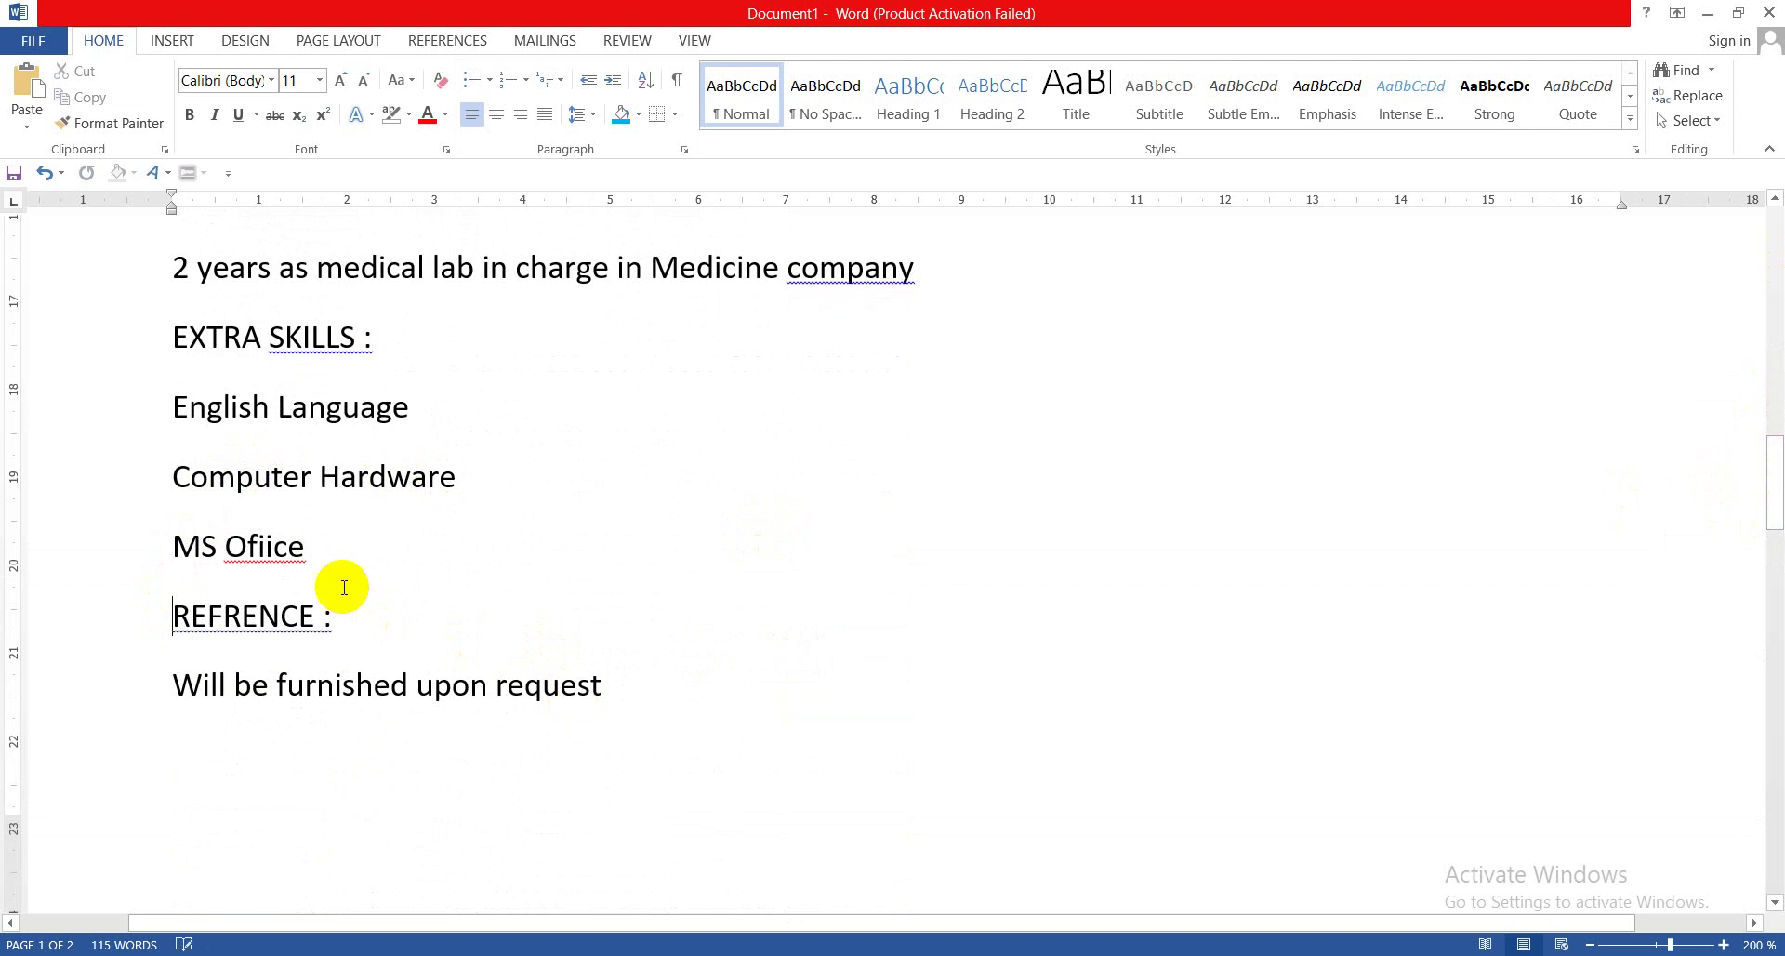
left_click(350, 555)
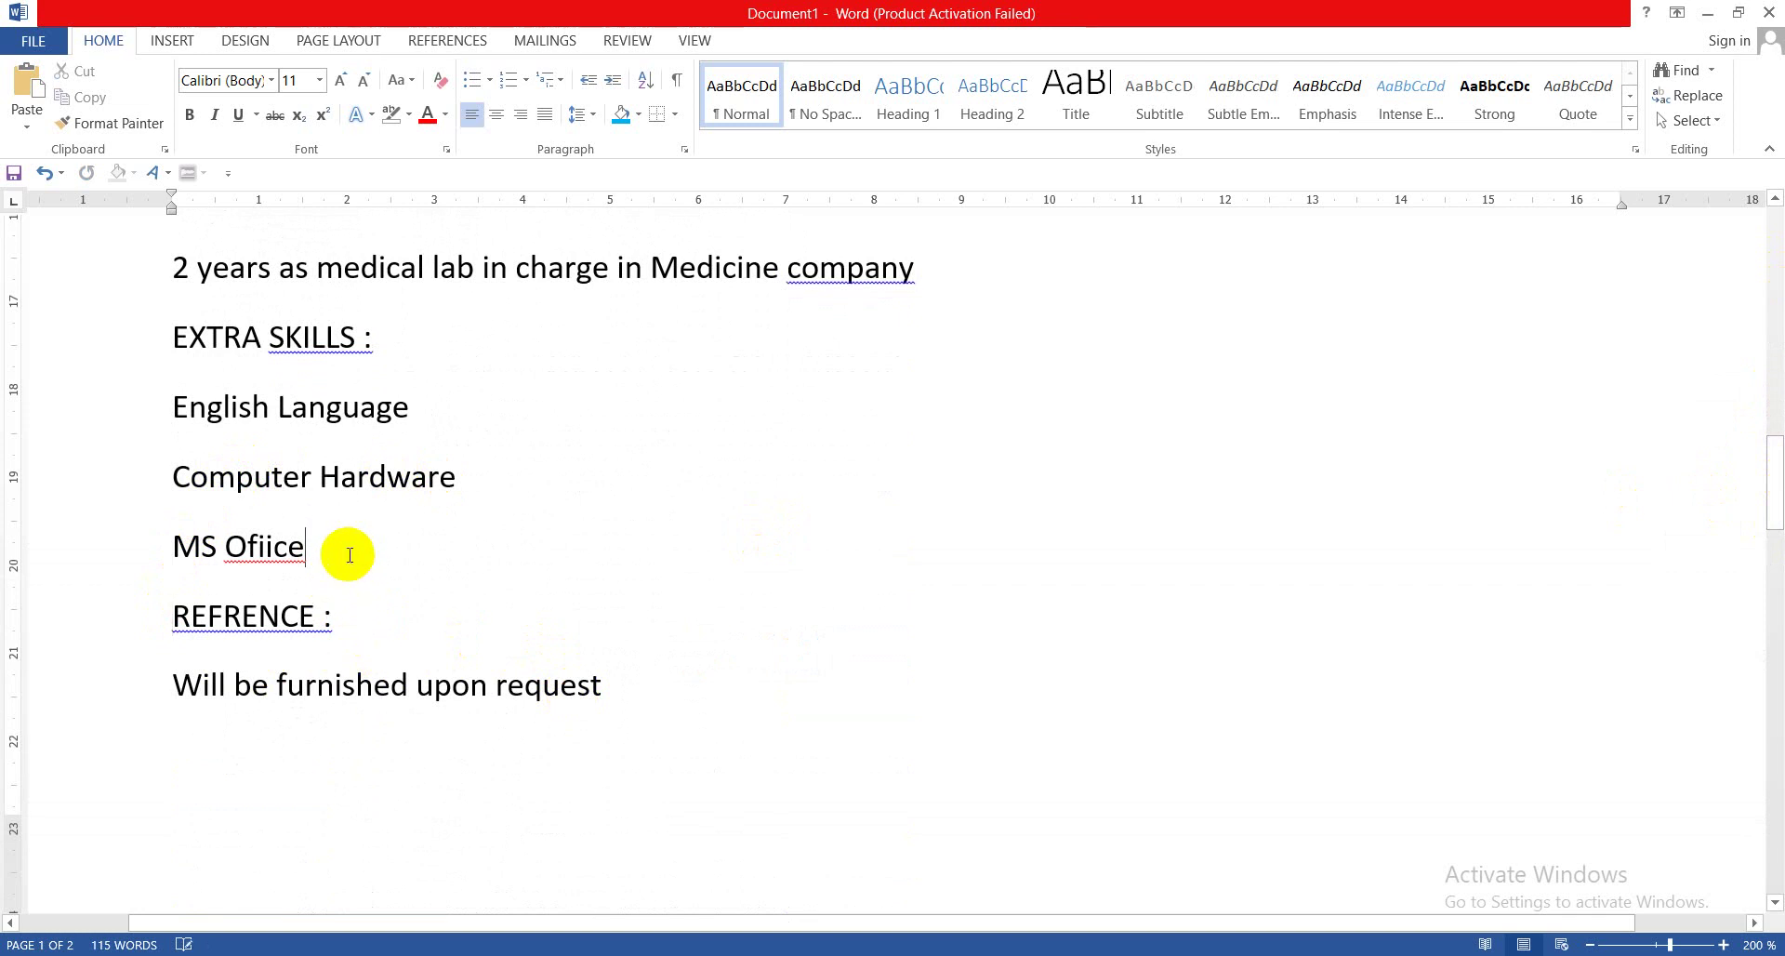
type(",")
key("ctrl+v")
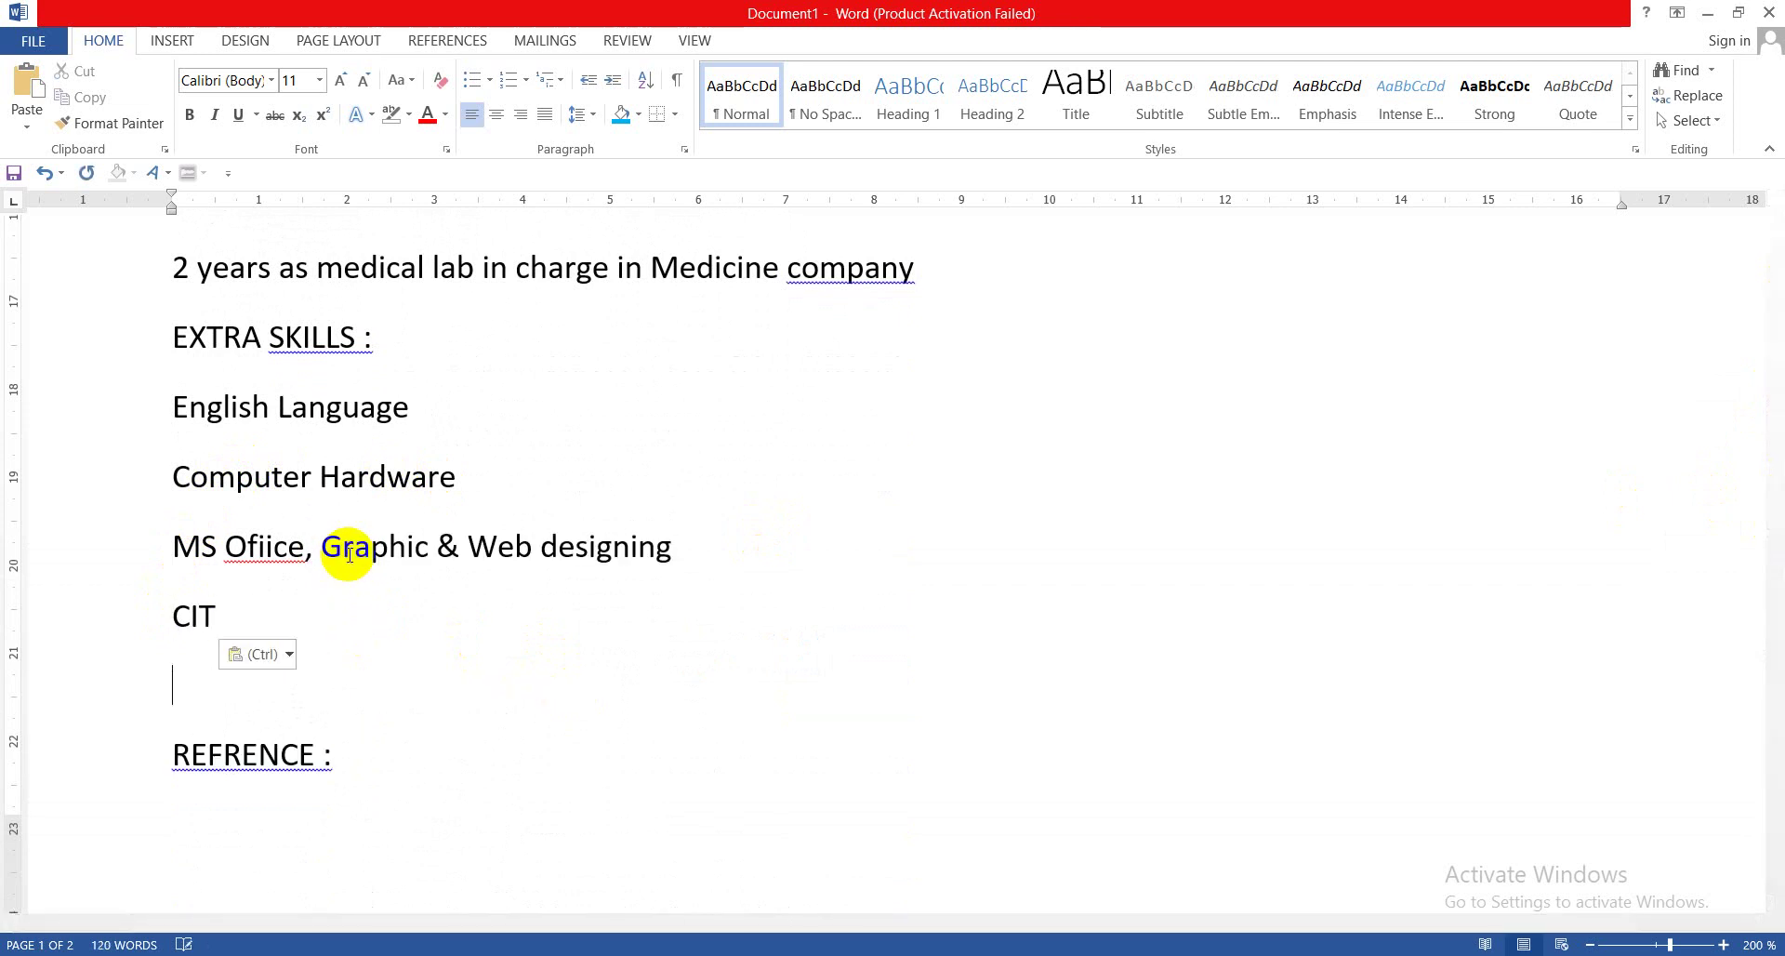
Delete the separate CIT line and append ', CIT' after 'designing'
left_click(154, 621)
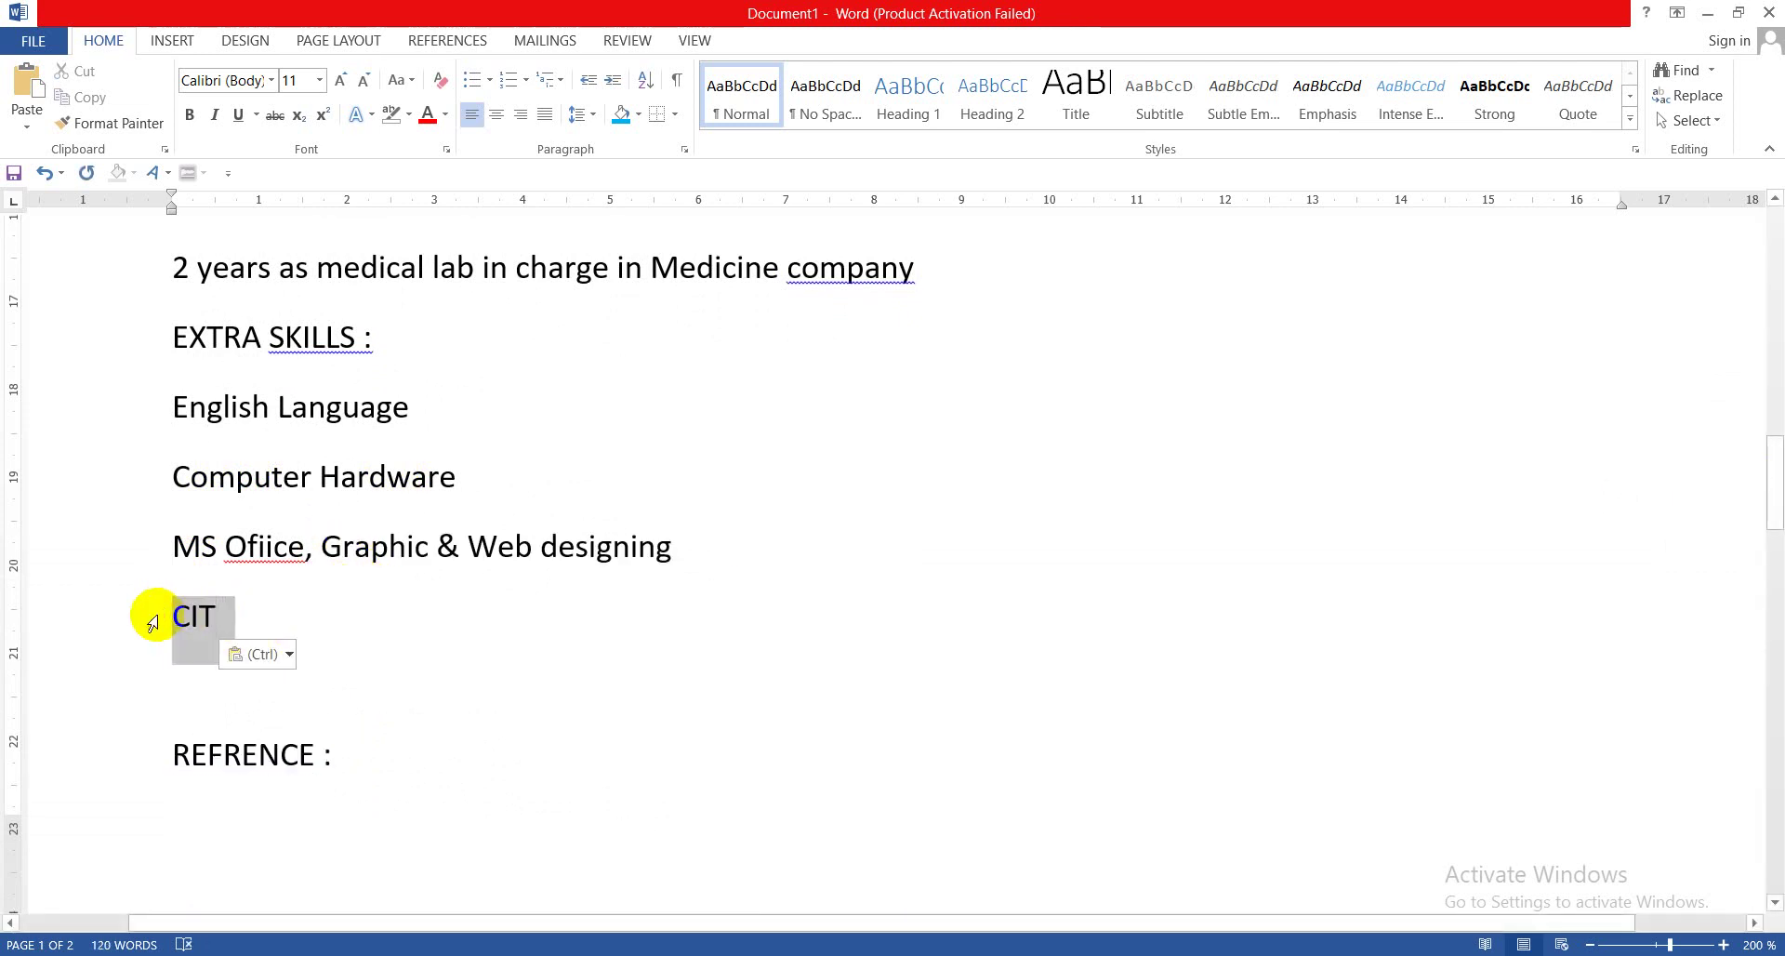
key("Delete")
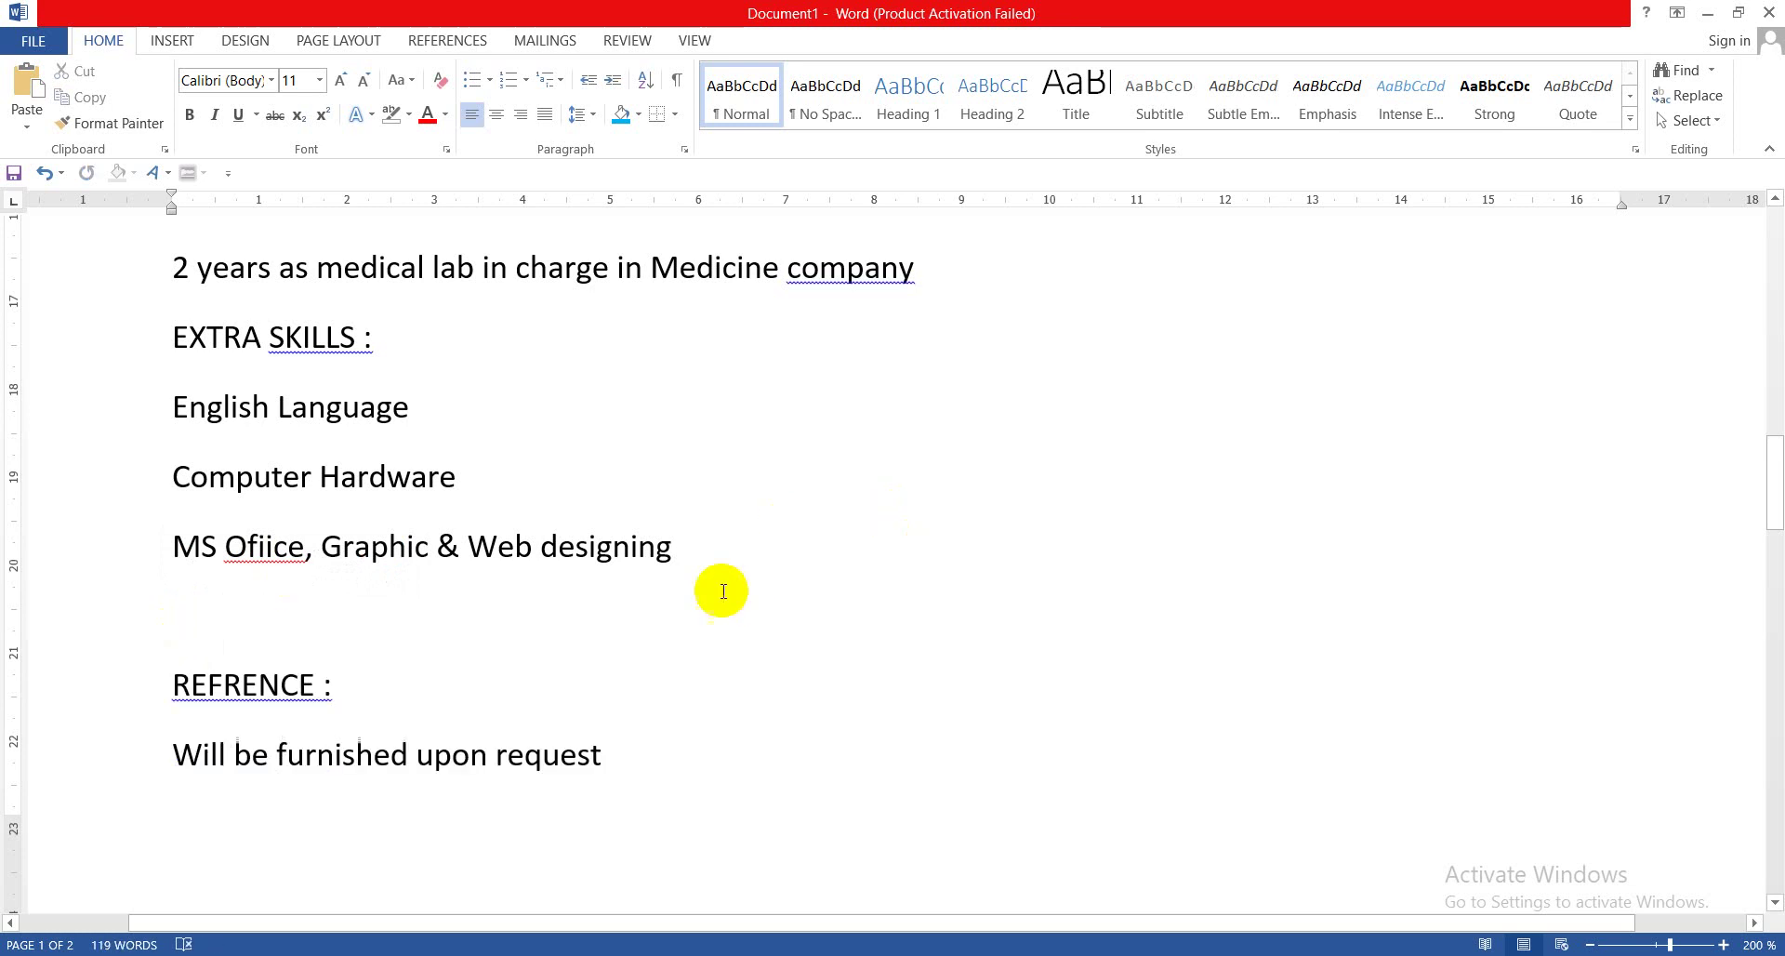
left_click(697, 548)
type("m")
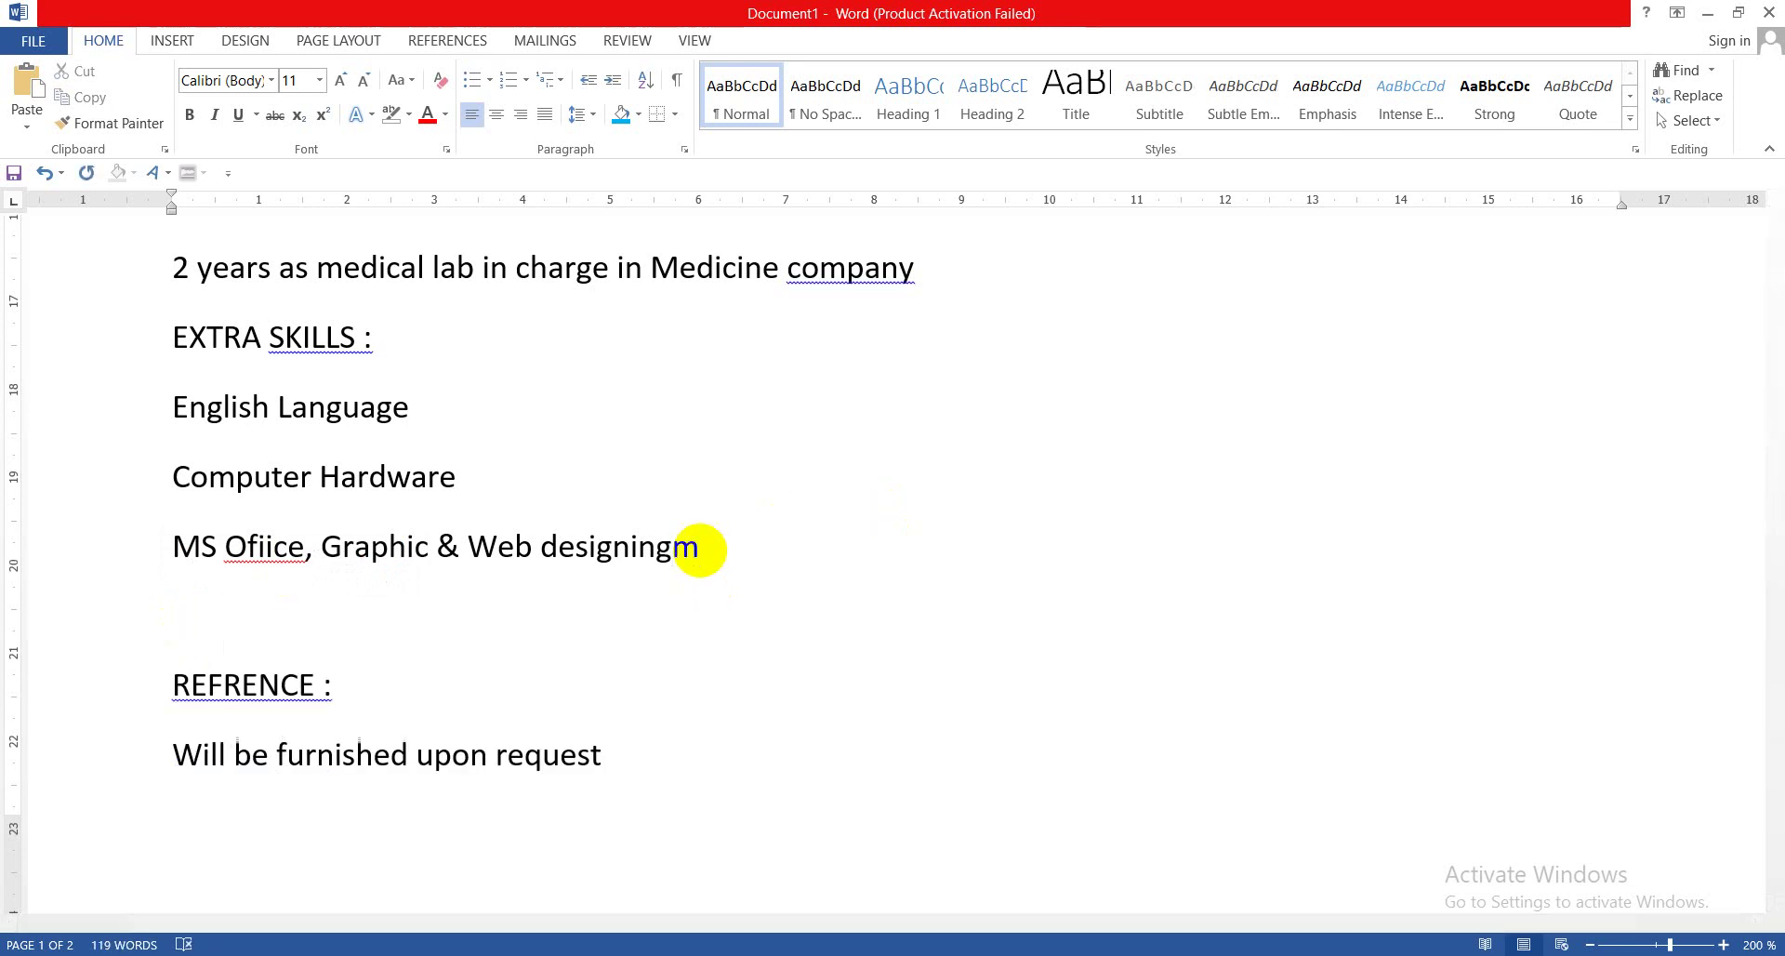
key("BackSpace")
type(",")
type("CIT")
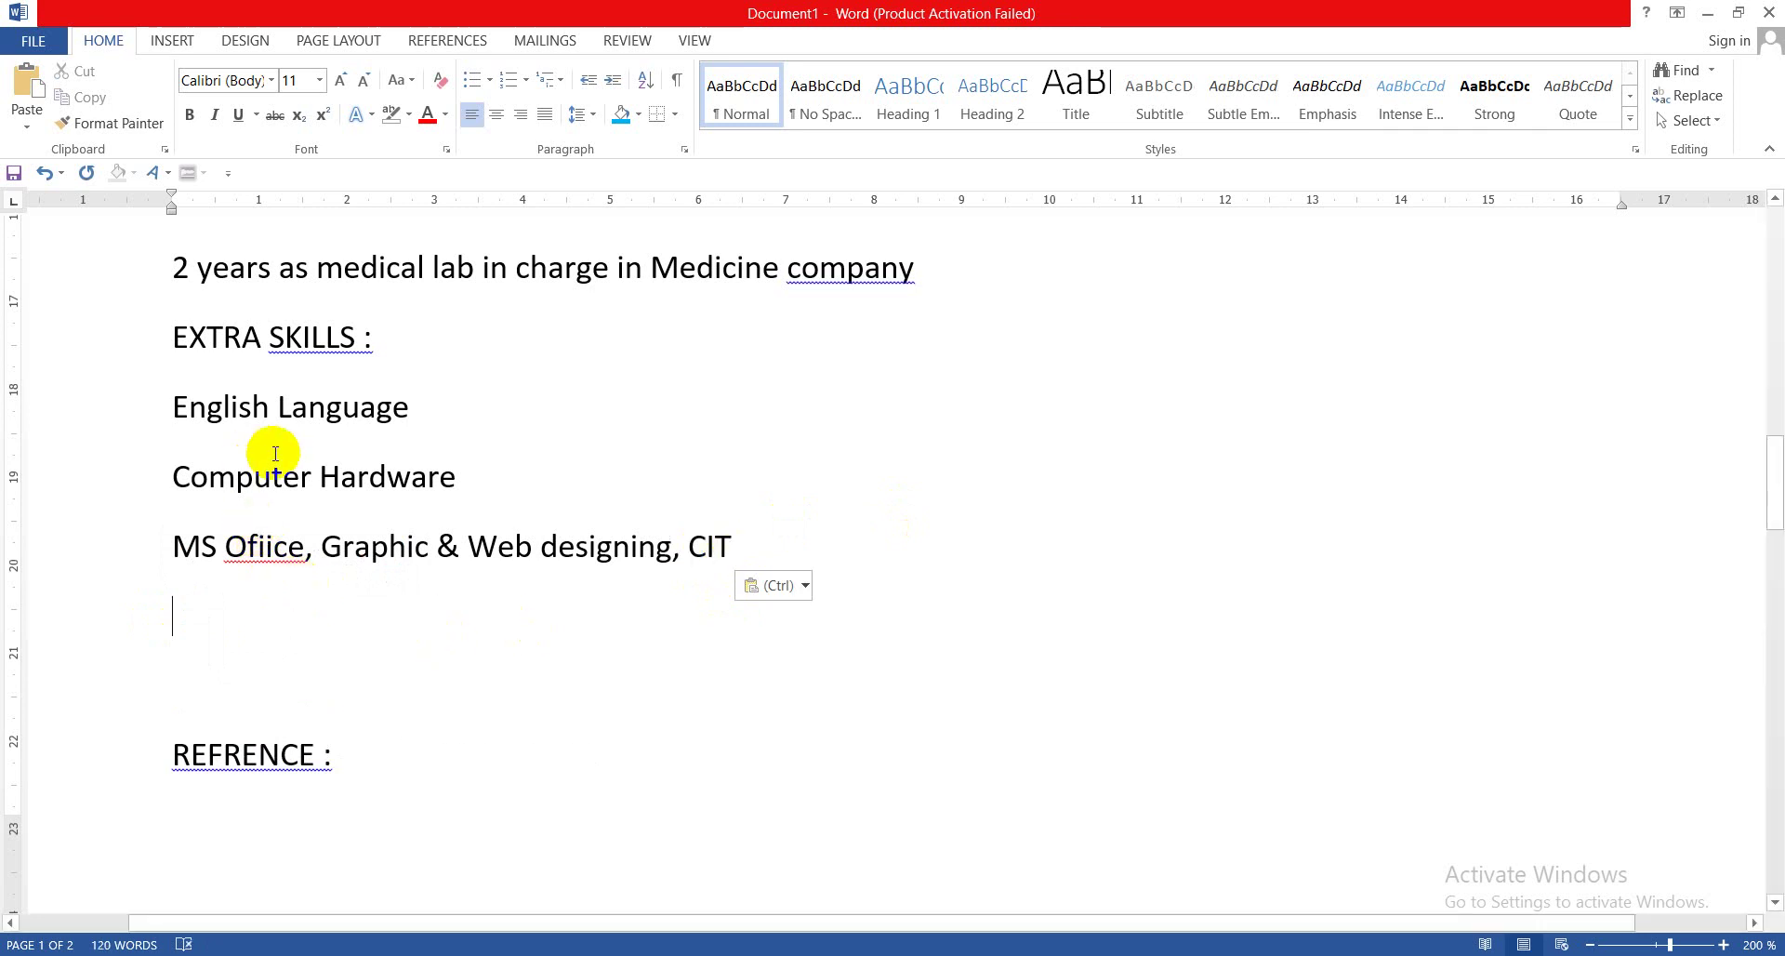
Remove the two empty lines above the REFRENCE : heading
key("Delete")
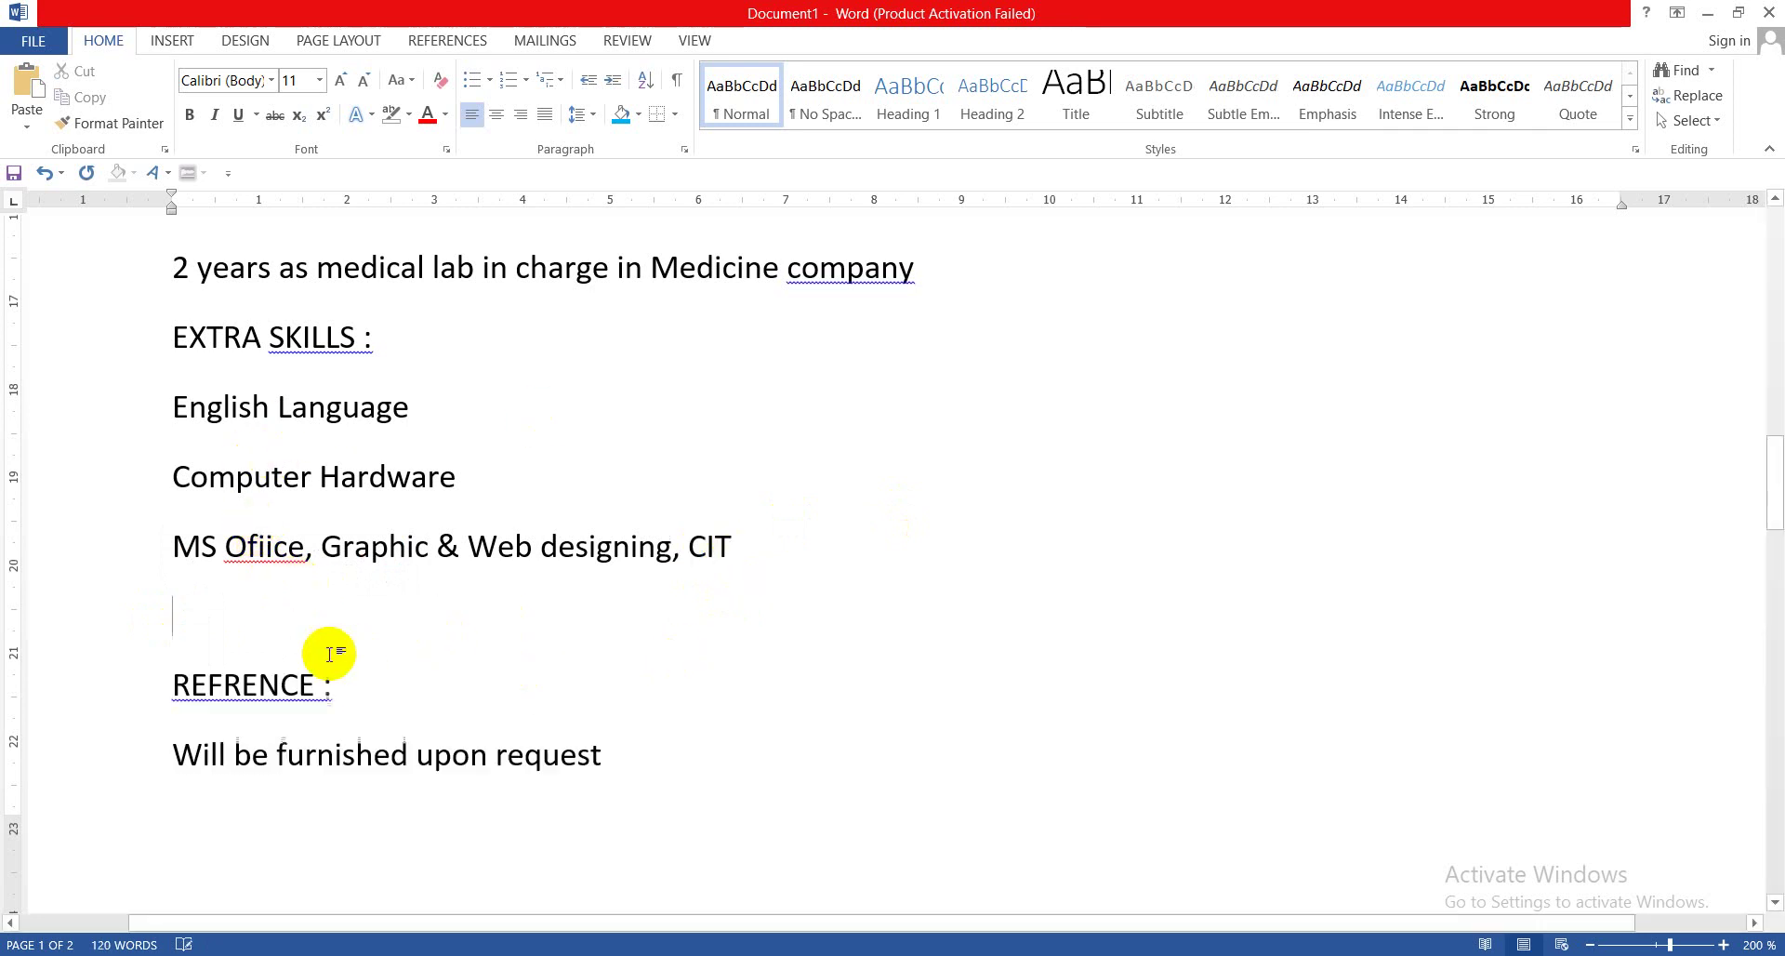
key("Delete")
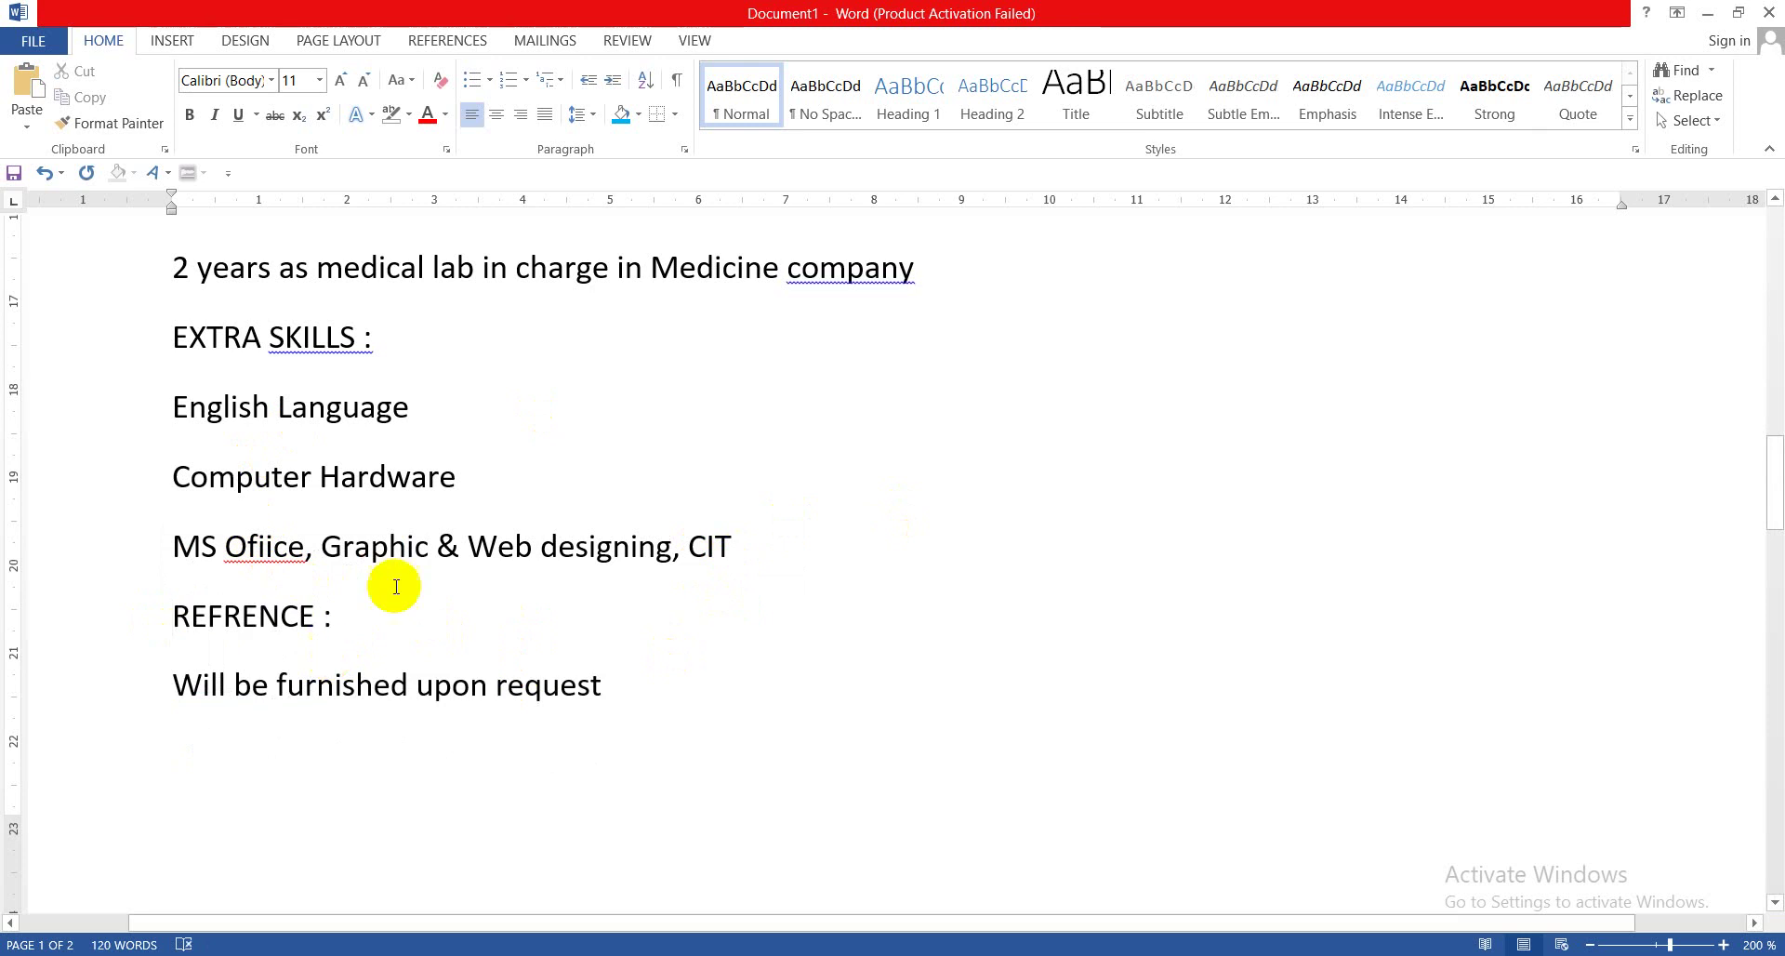
left_click_drag(1771, 511, 1772, 247)
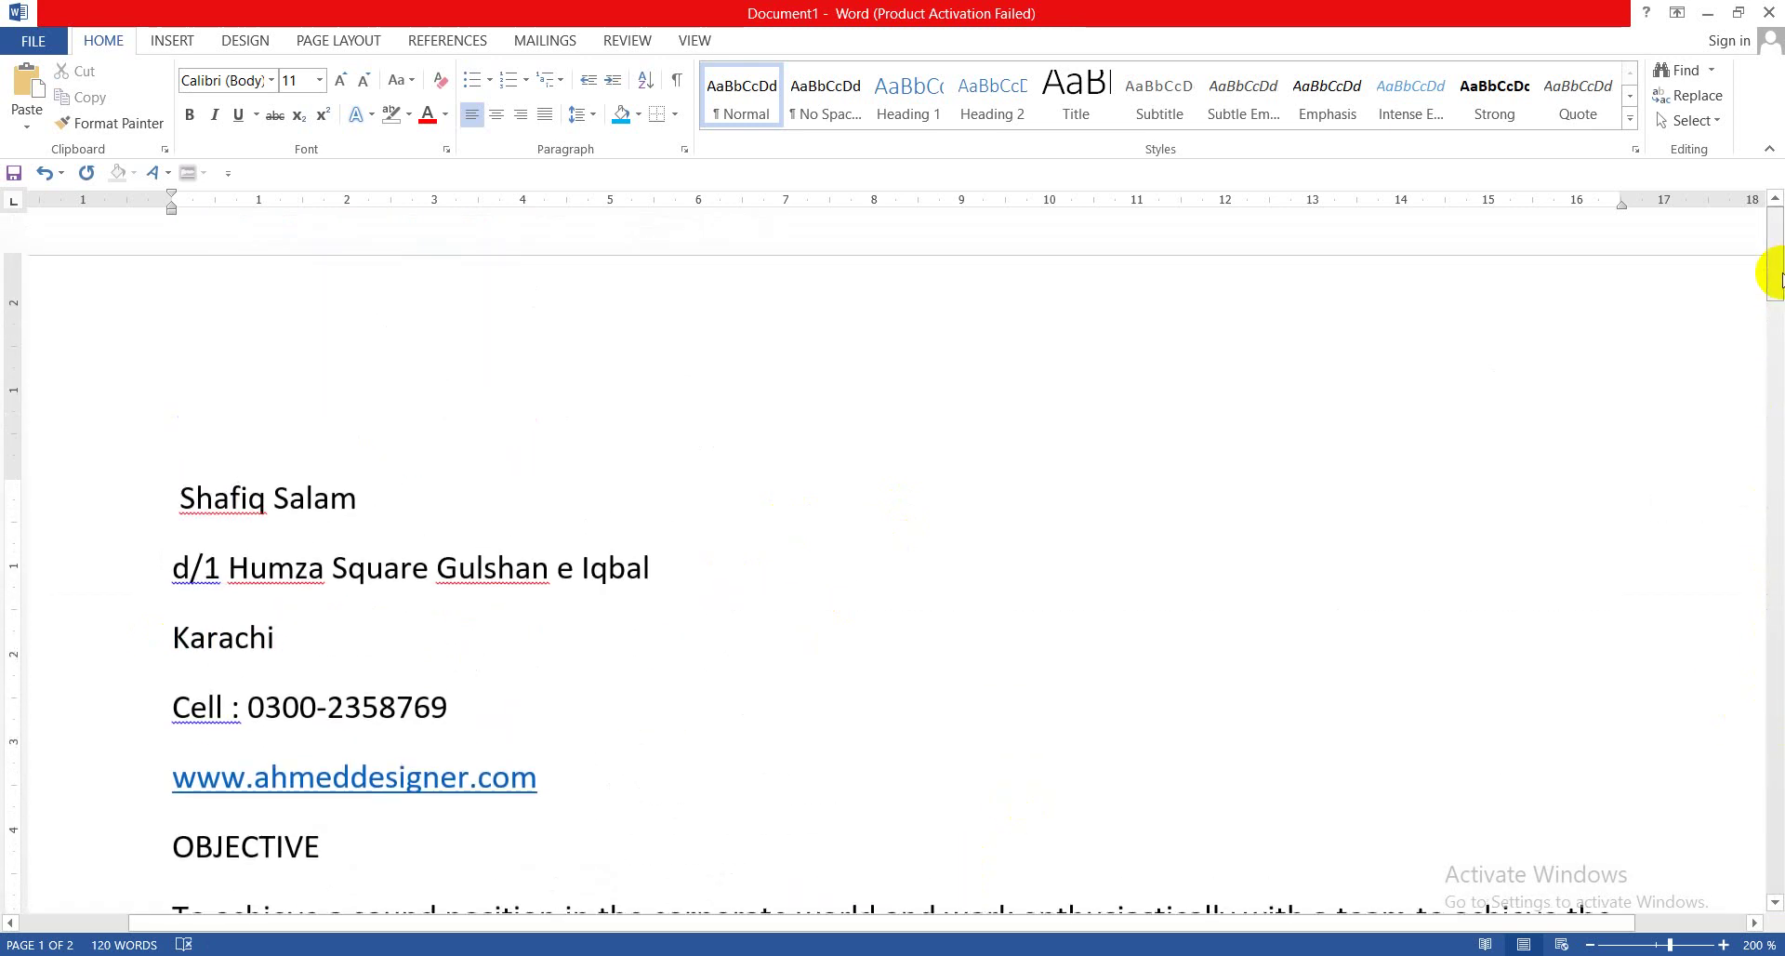
Look over the Page Layout margin presets and close them without changing anything
left_click(280, 388)
left_click(232, 301)
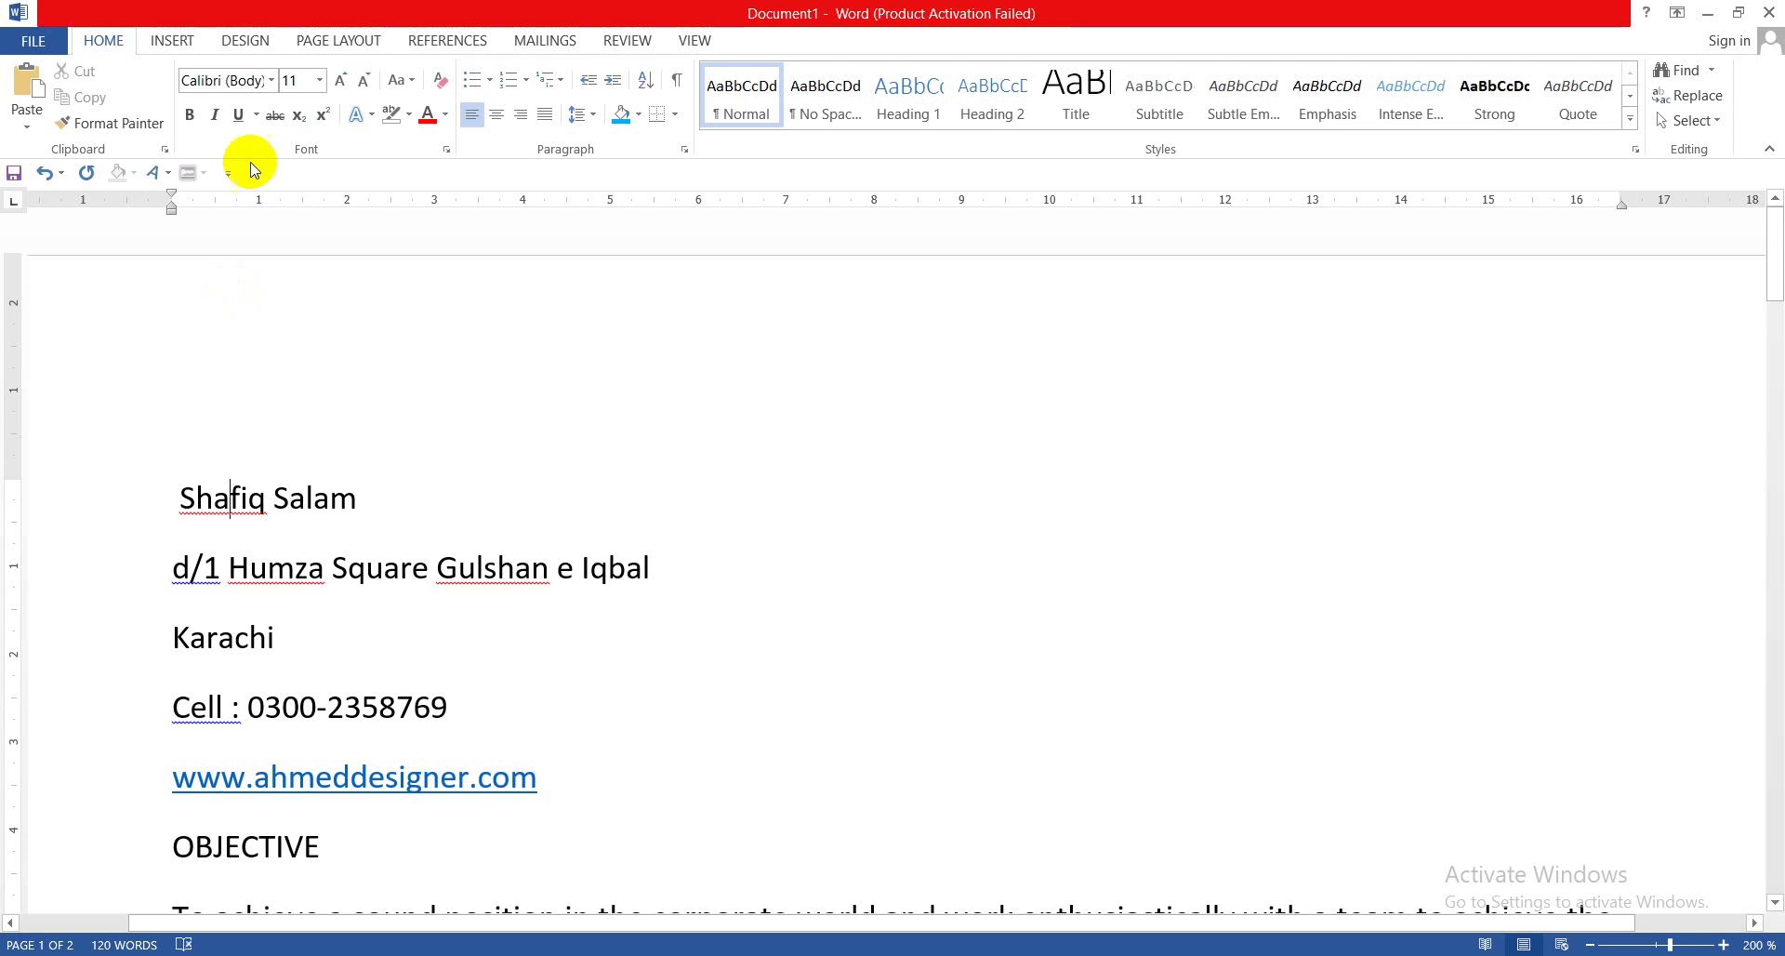
left_click(351, 40)
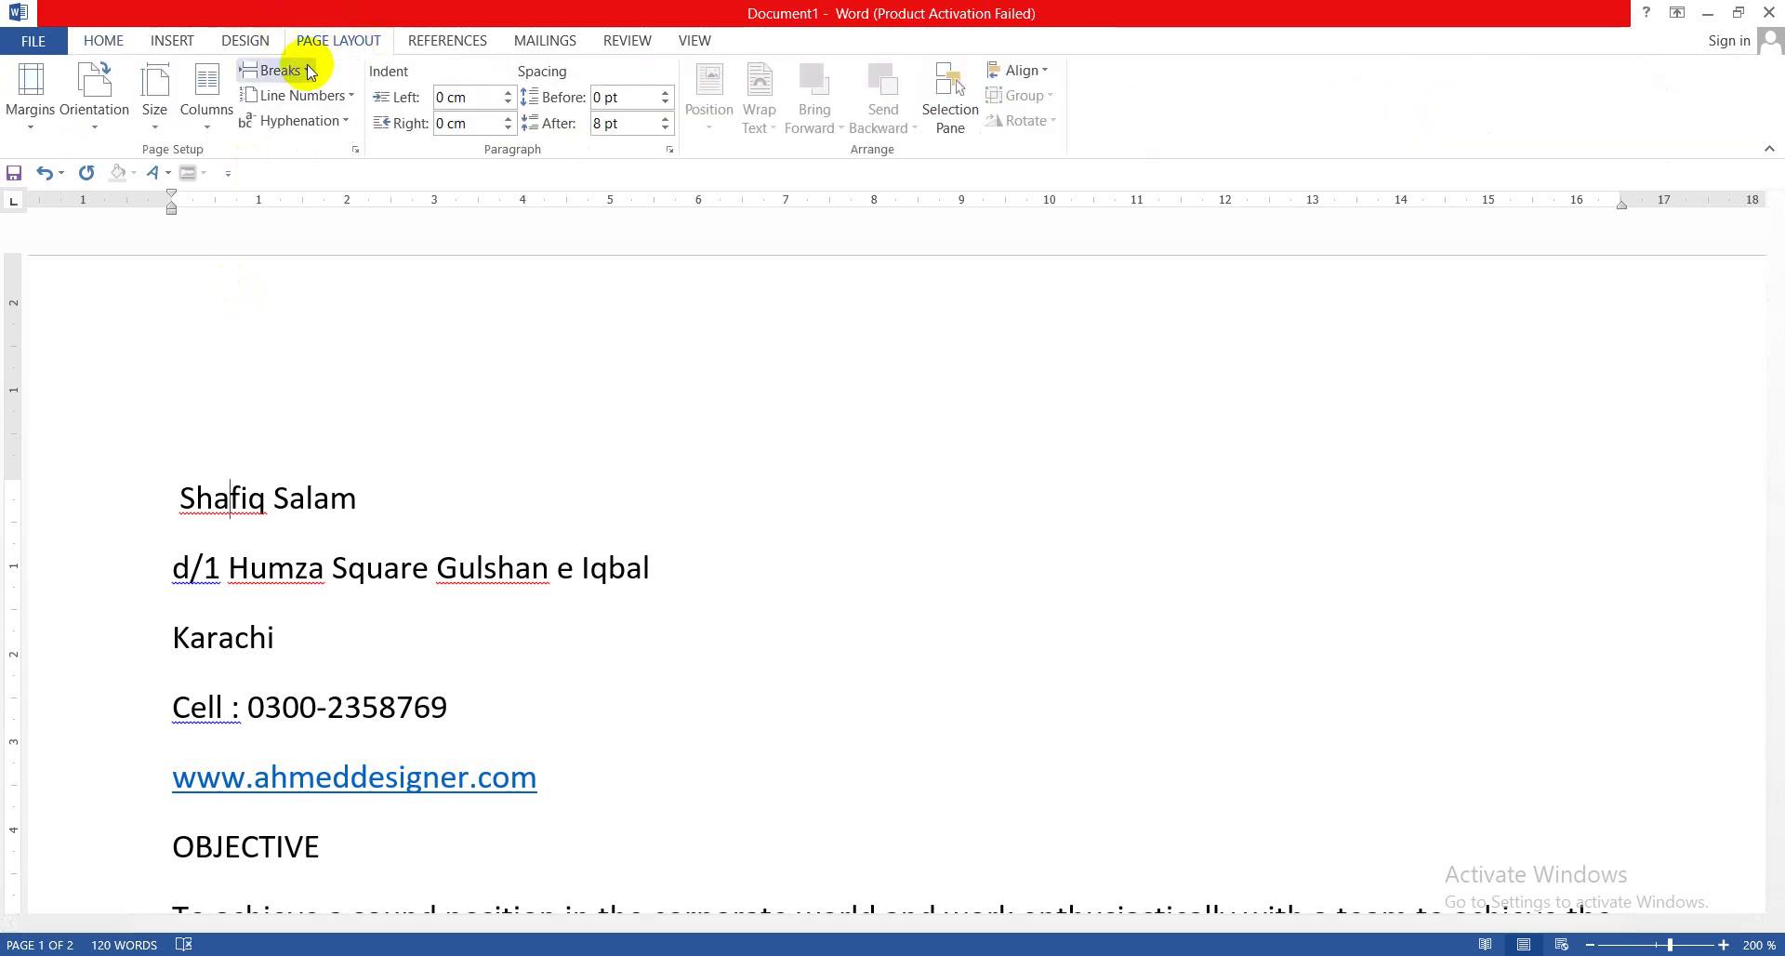
left_click(32, 125)
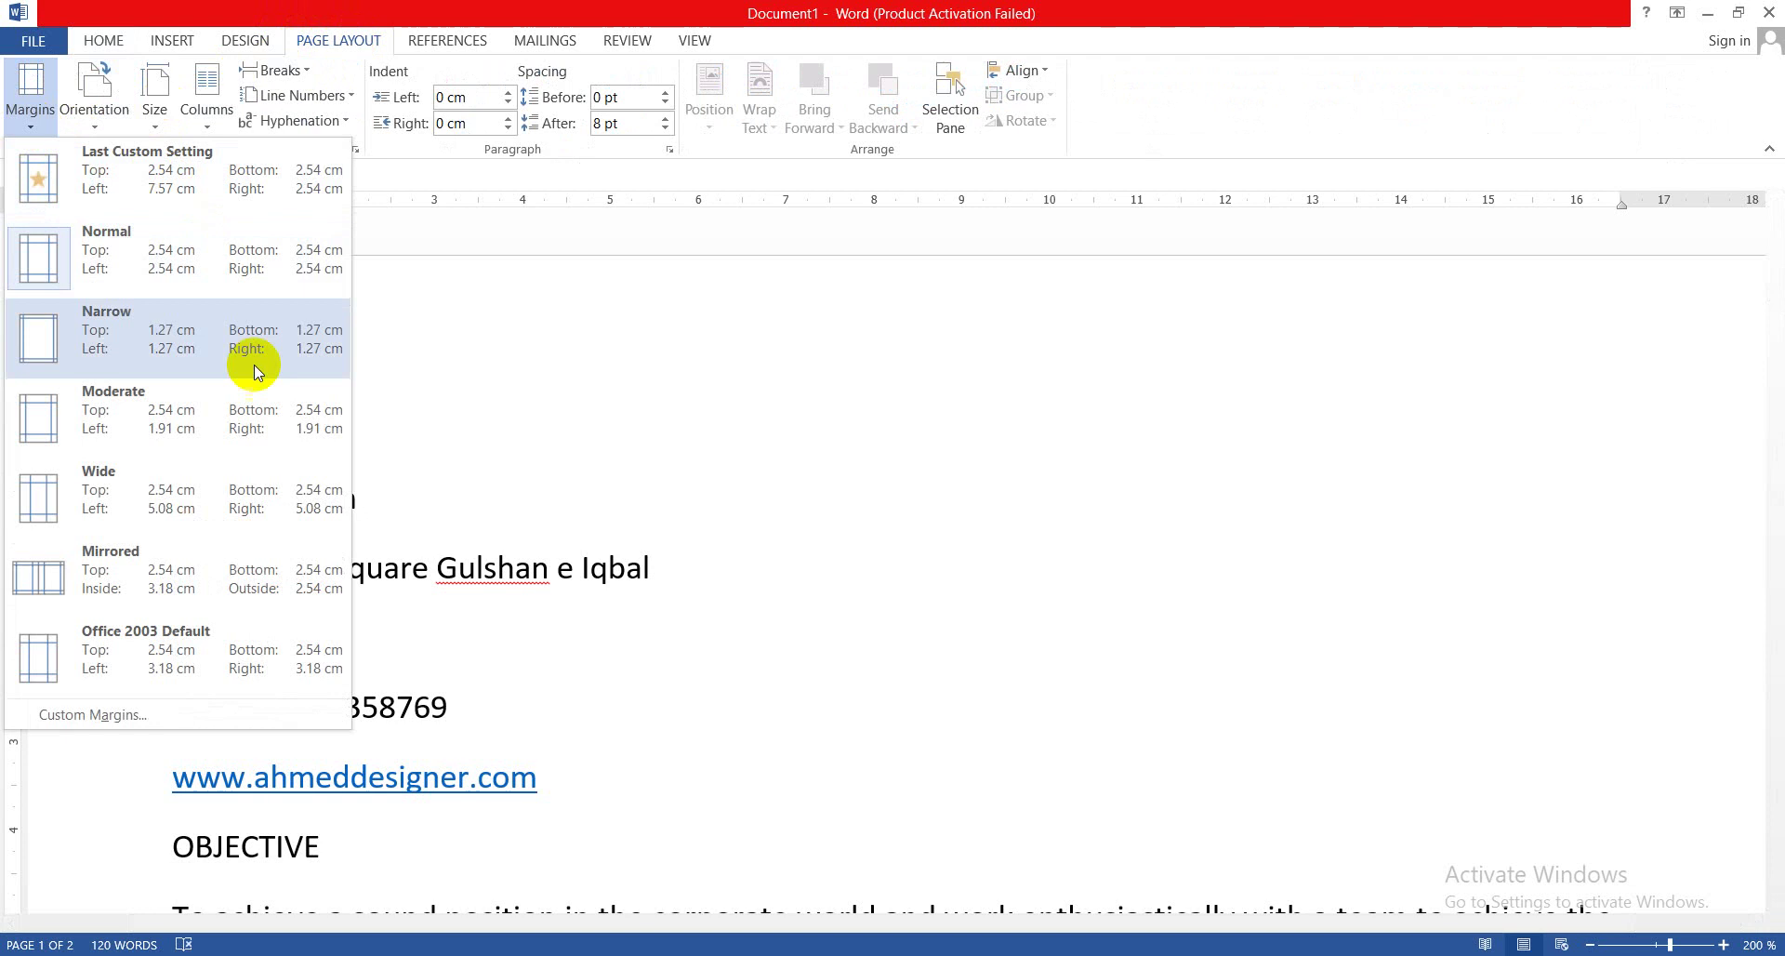
key("Escape")
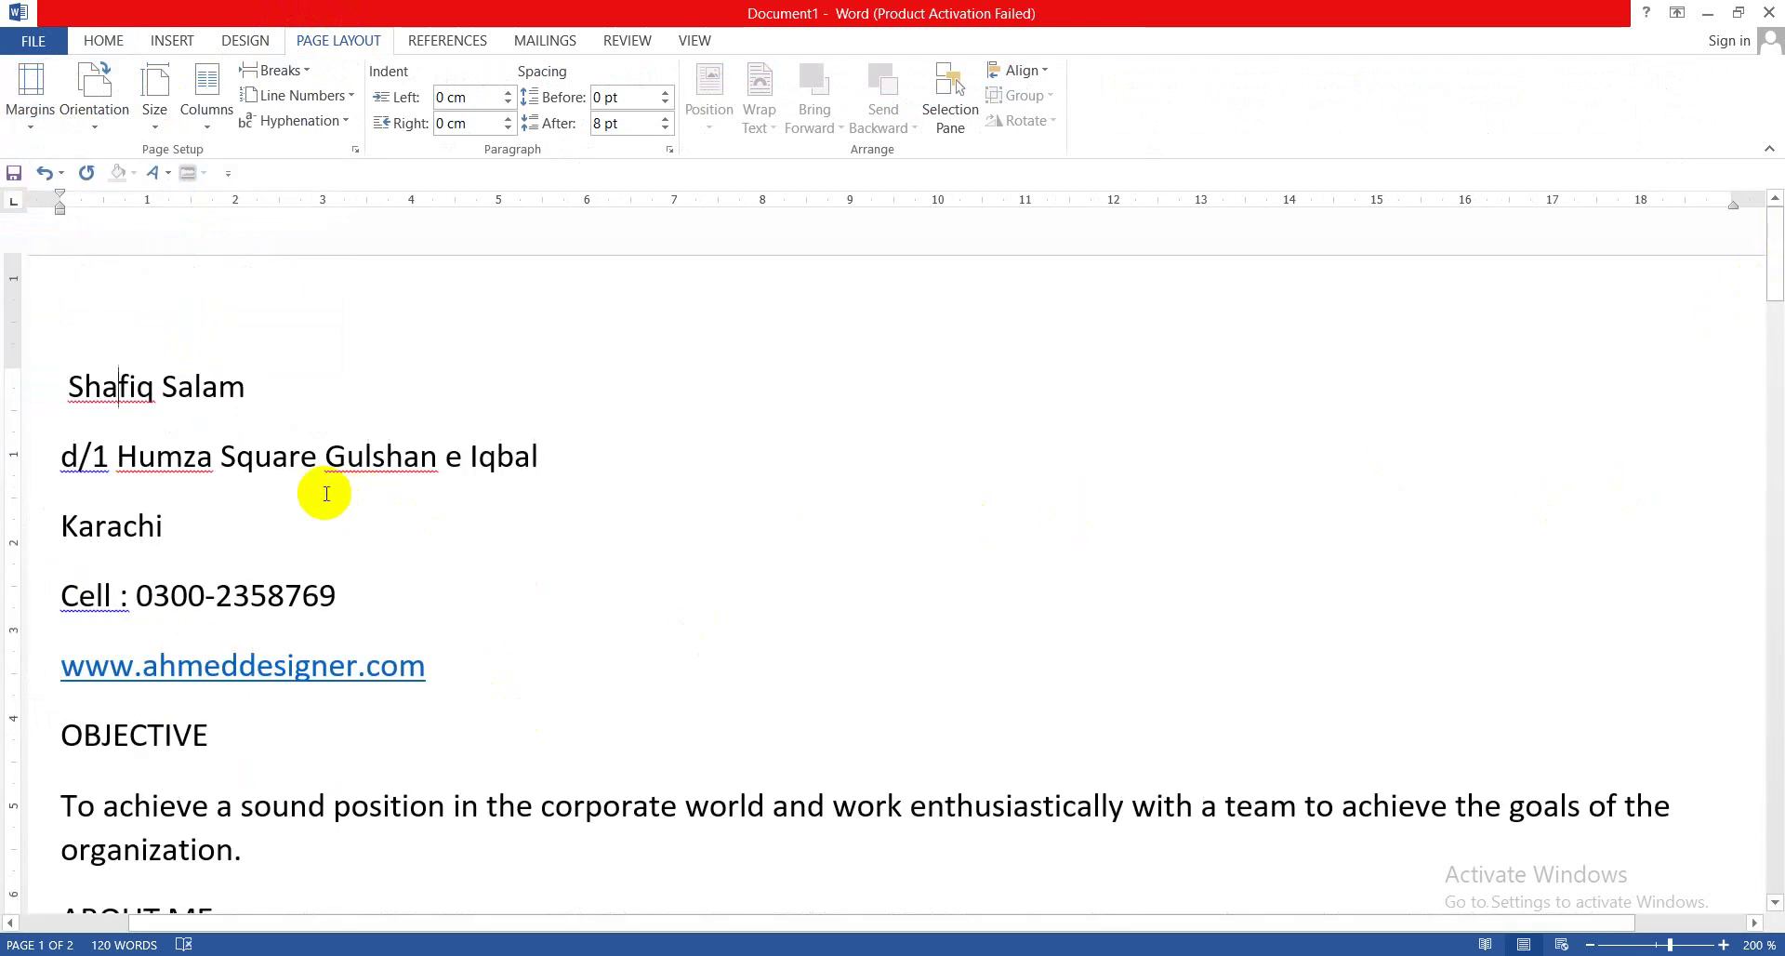
Format the name line at the top as 18 pt Elephant
left_click(67, 388)
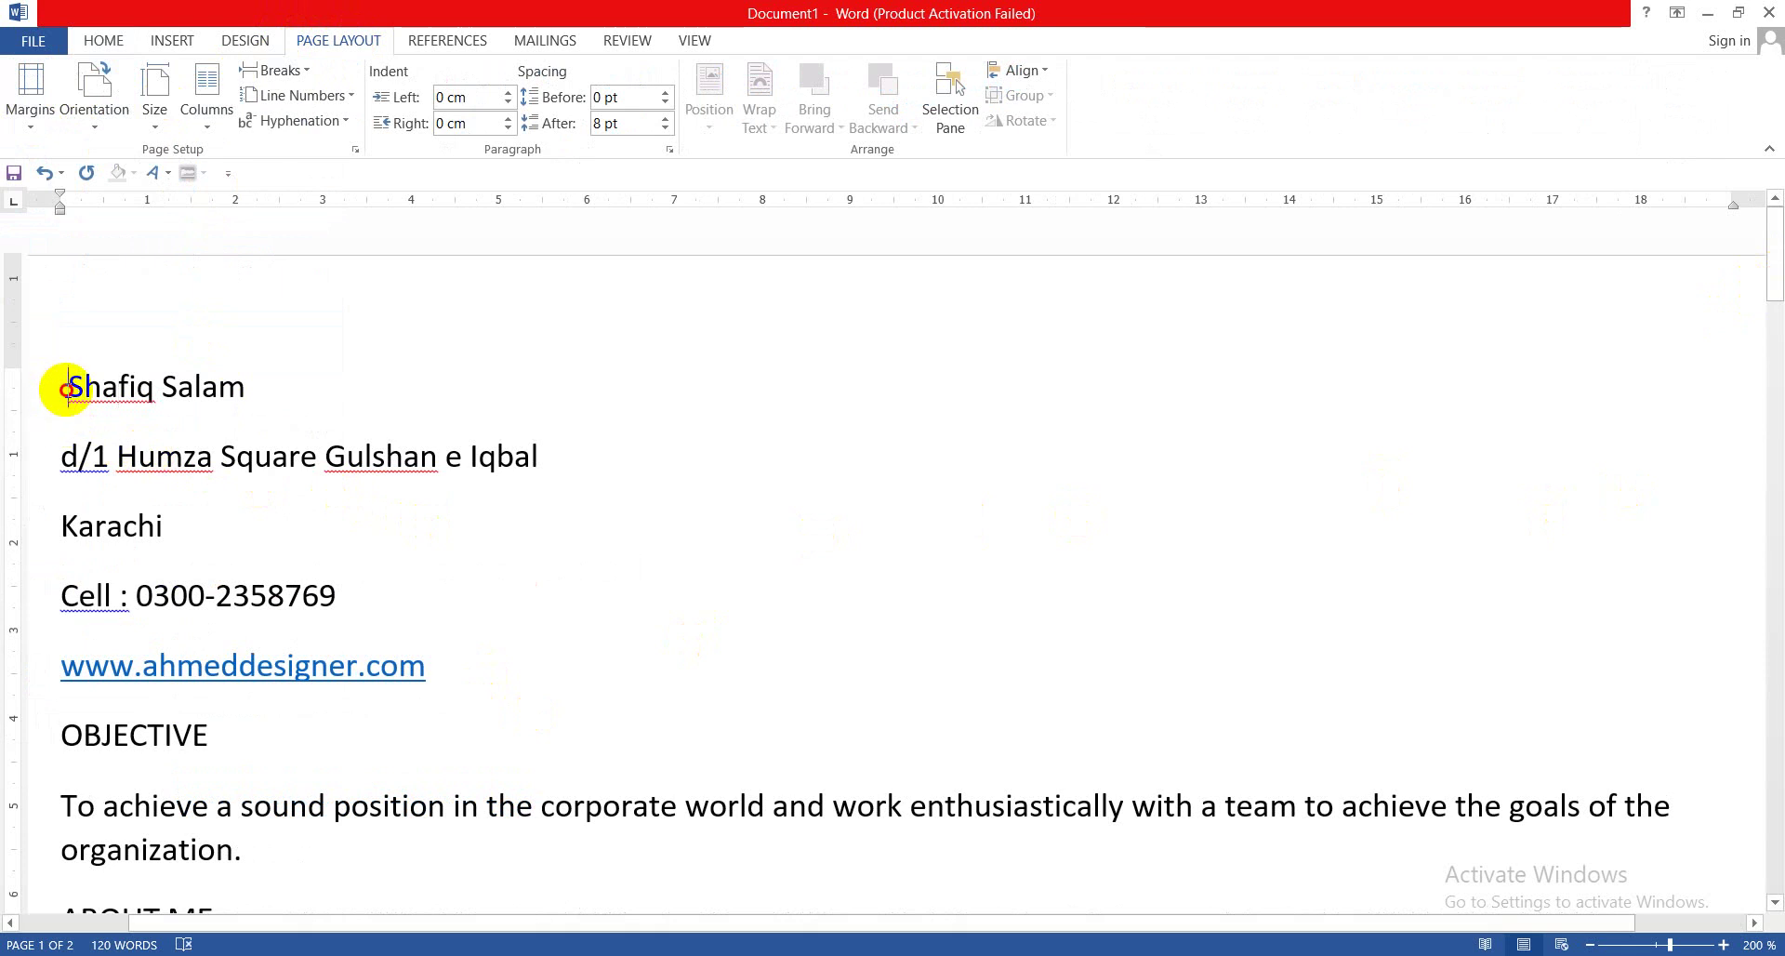
left_click_drag(67, 389, 279, 381)
left_click(112, 40)
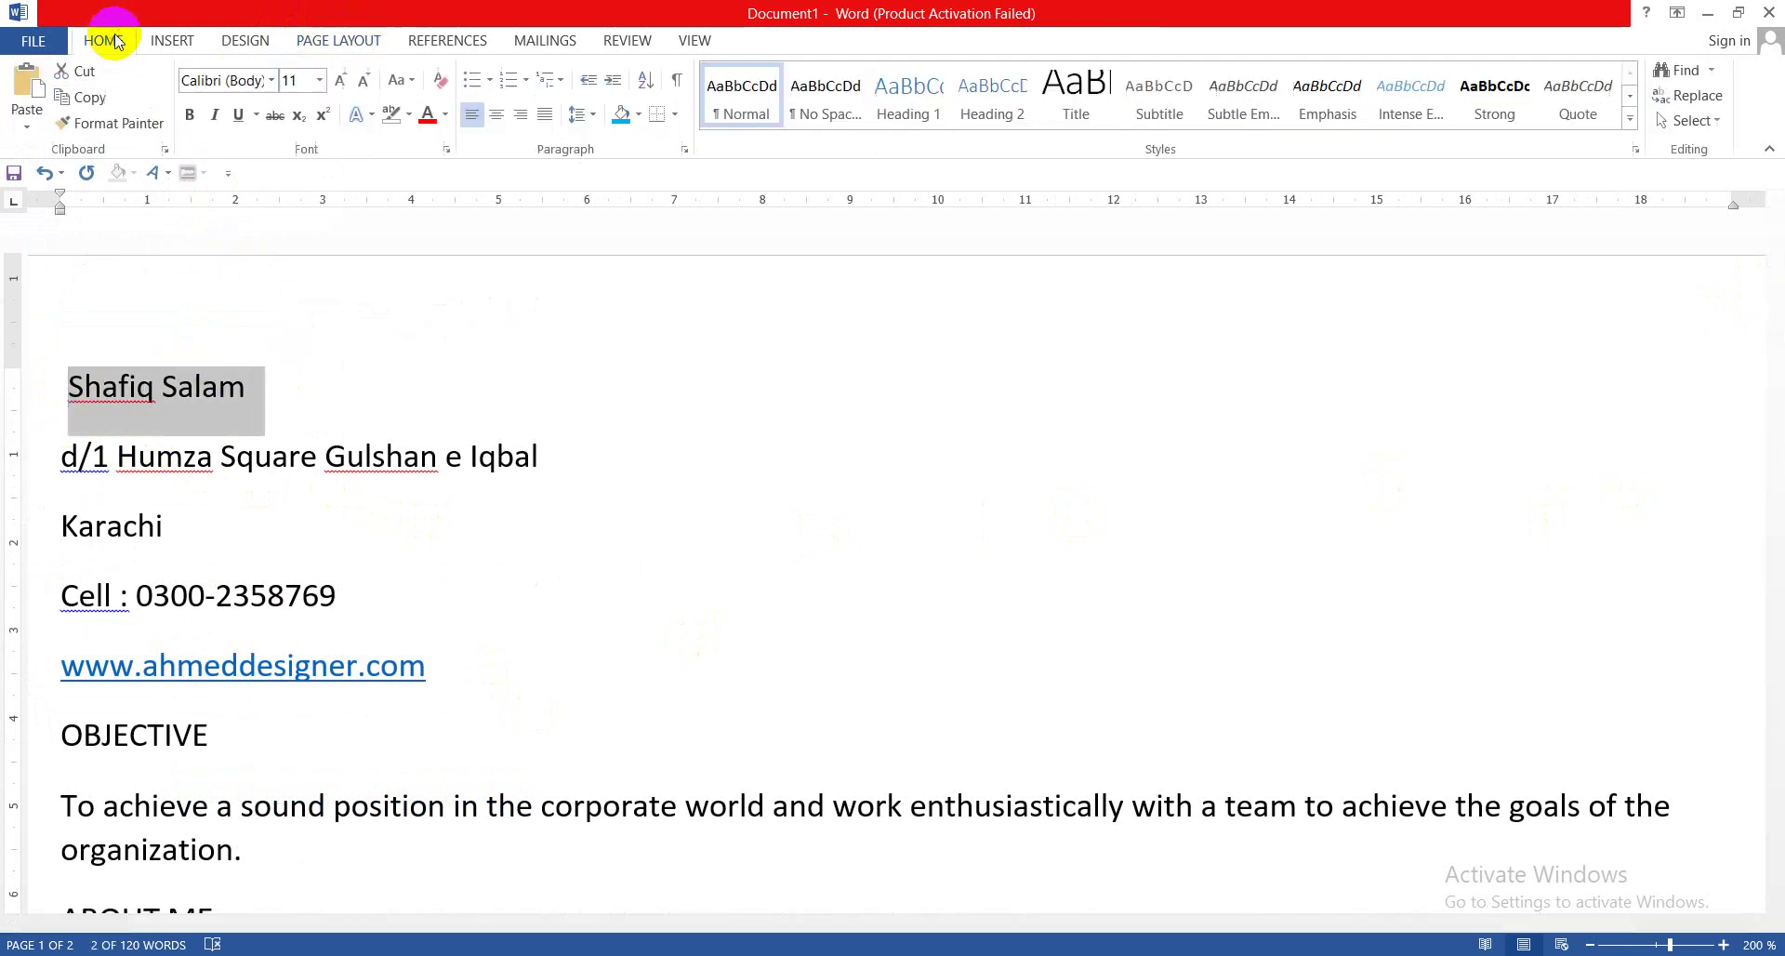
left_click(340, 82)
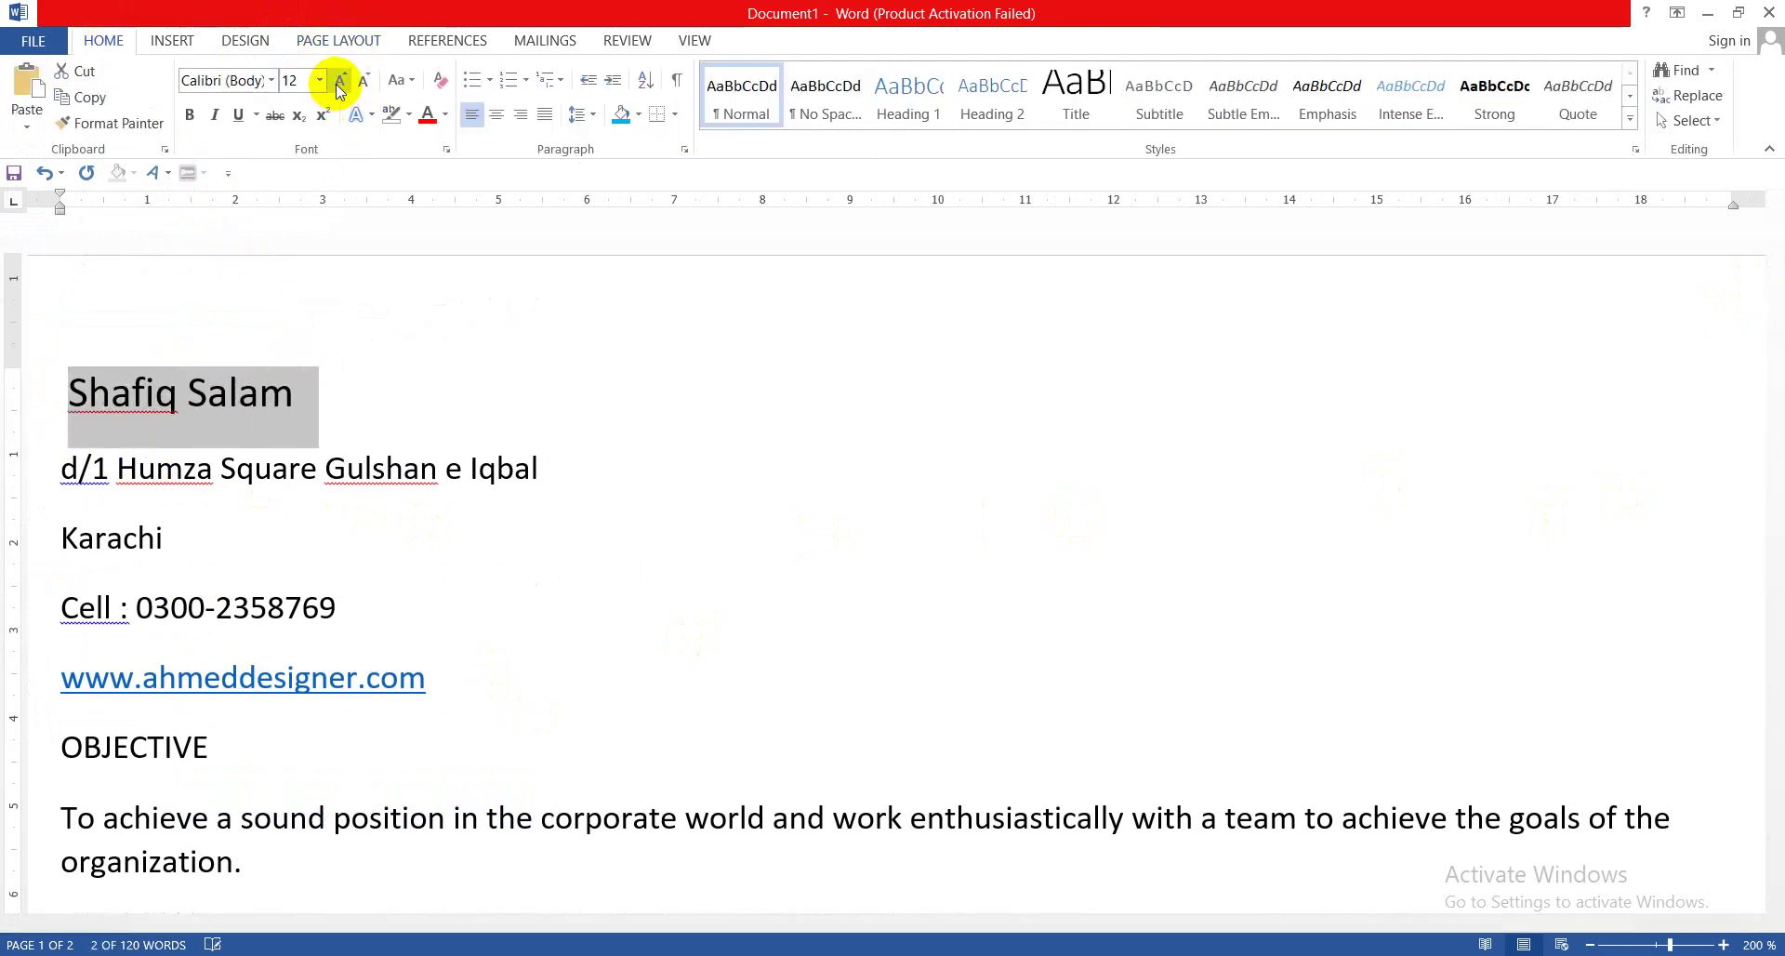
left_click(340, 82)
left_click(340, 82)
left_click(340, 82)
left_click(340, 82)
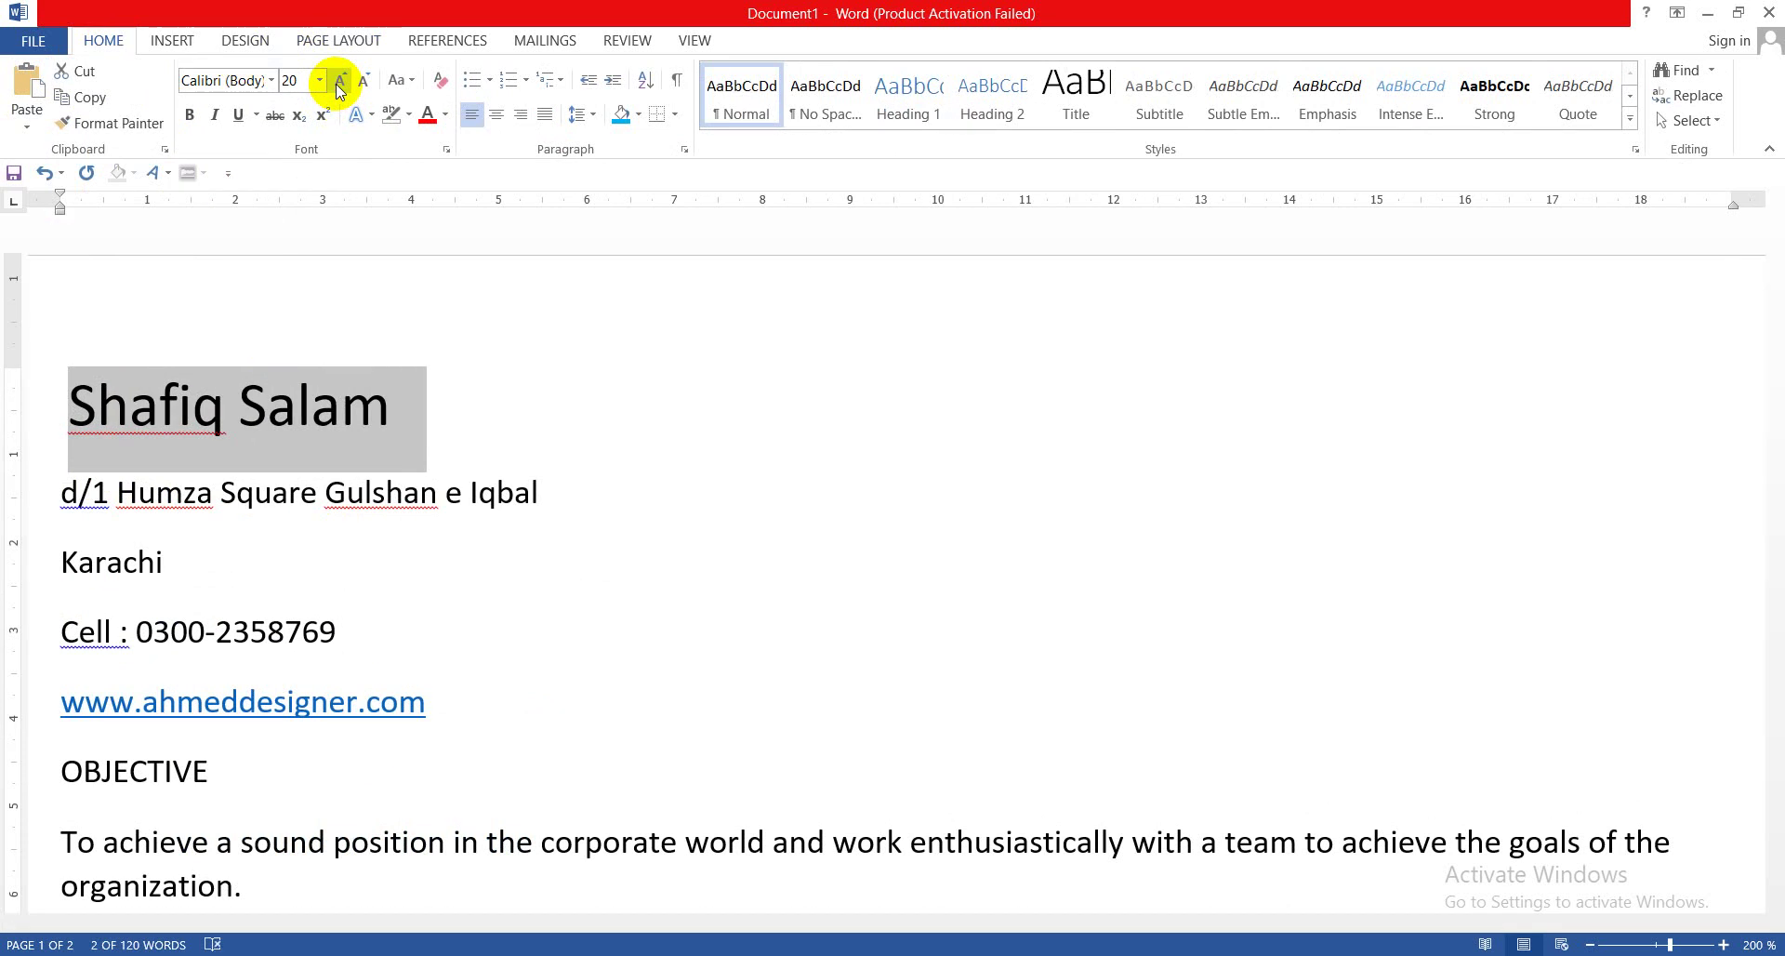
left_click(364, 84)
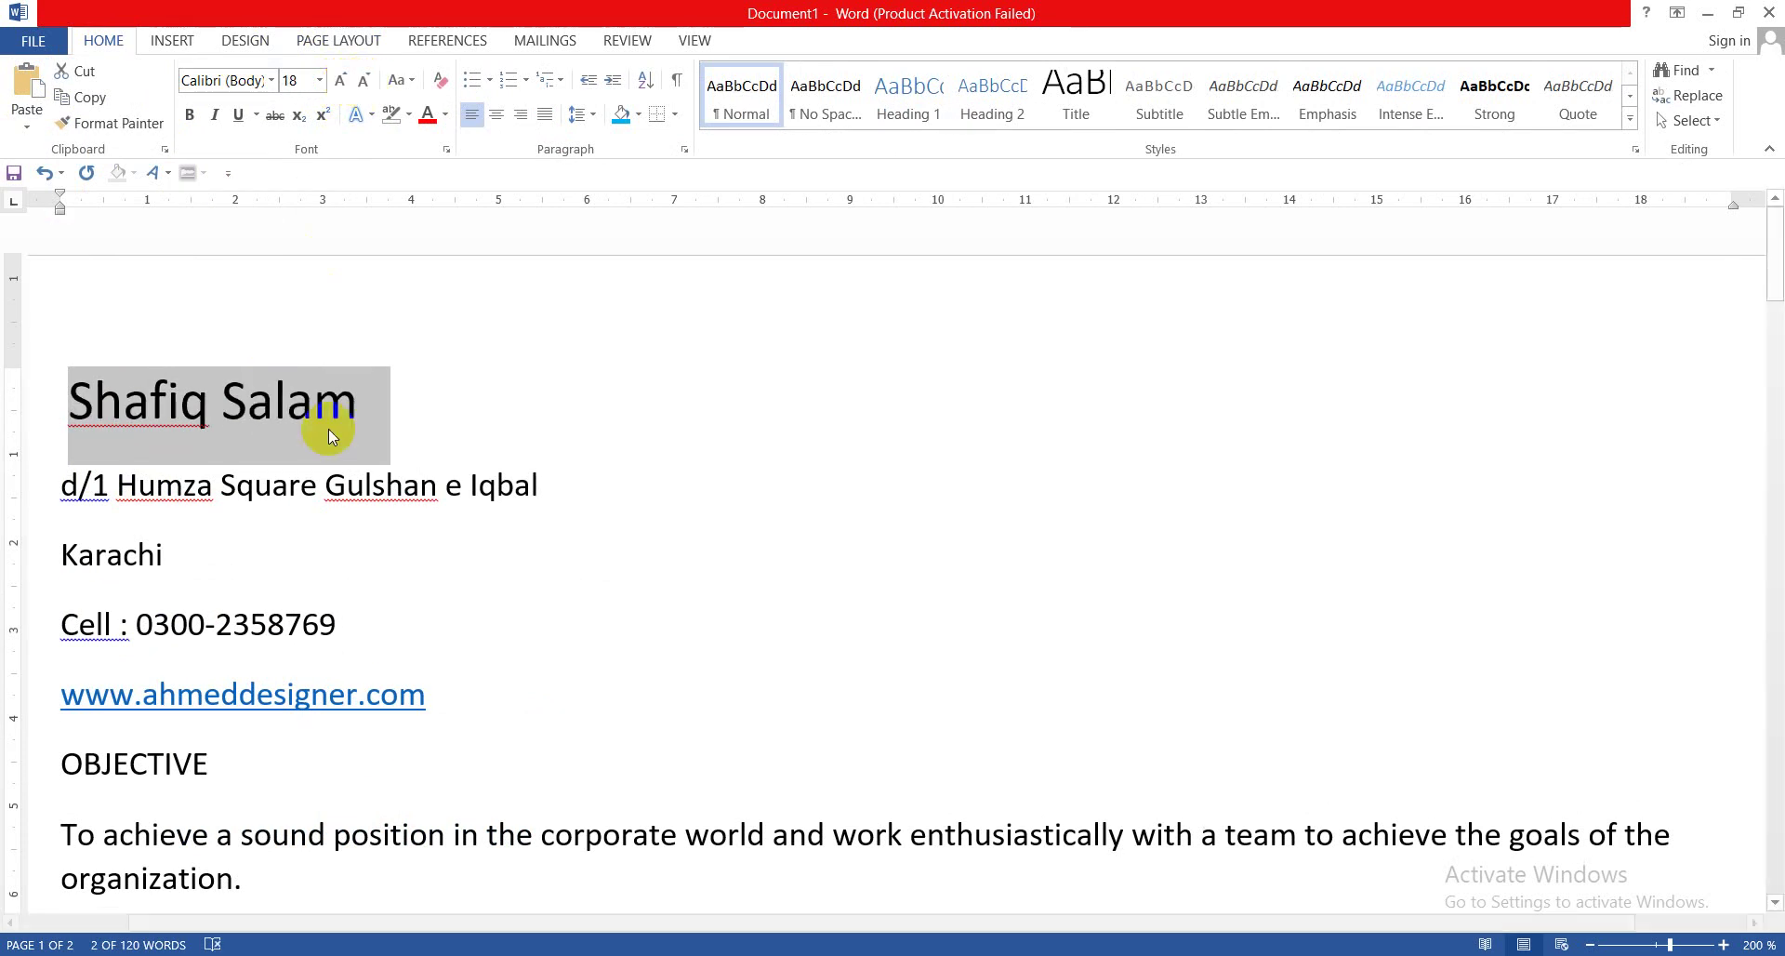
left_click(273, 82)
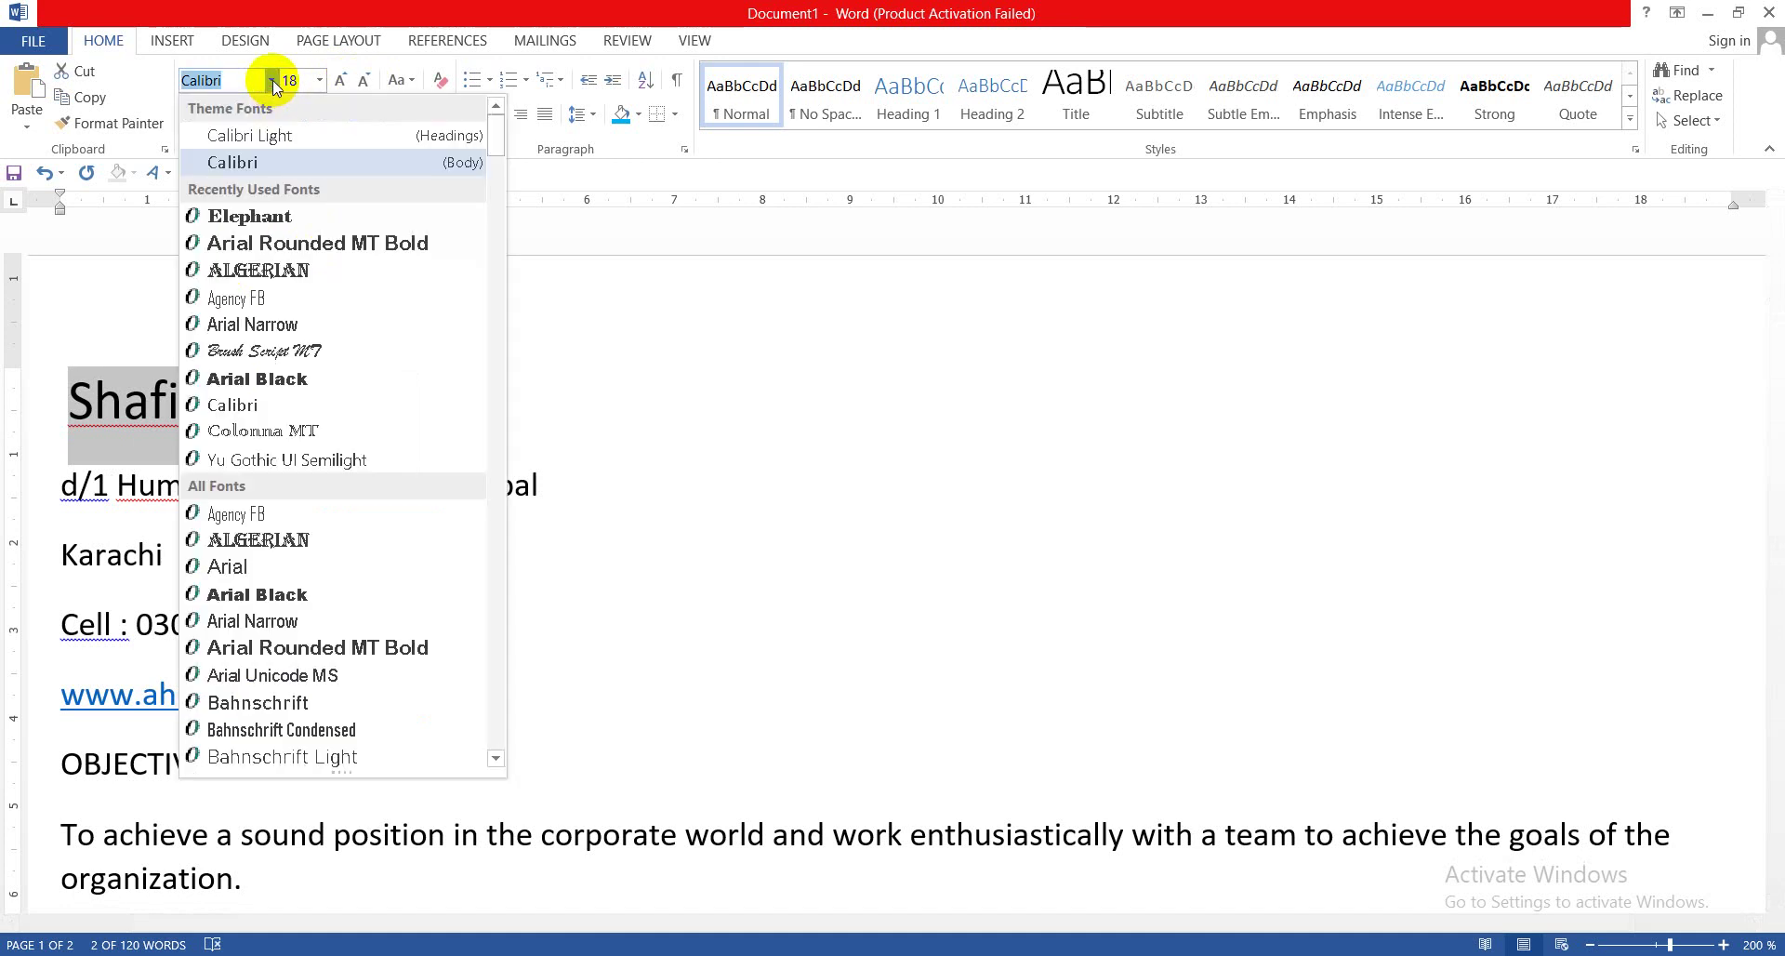
left_click(273, 223)
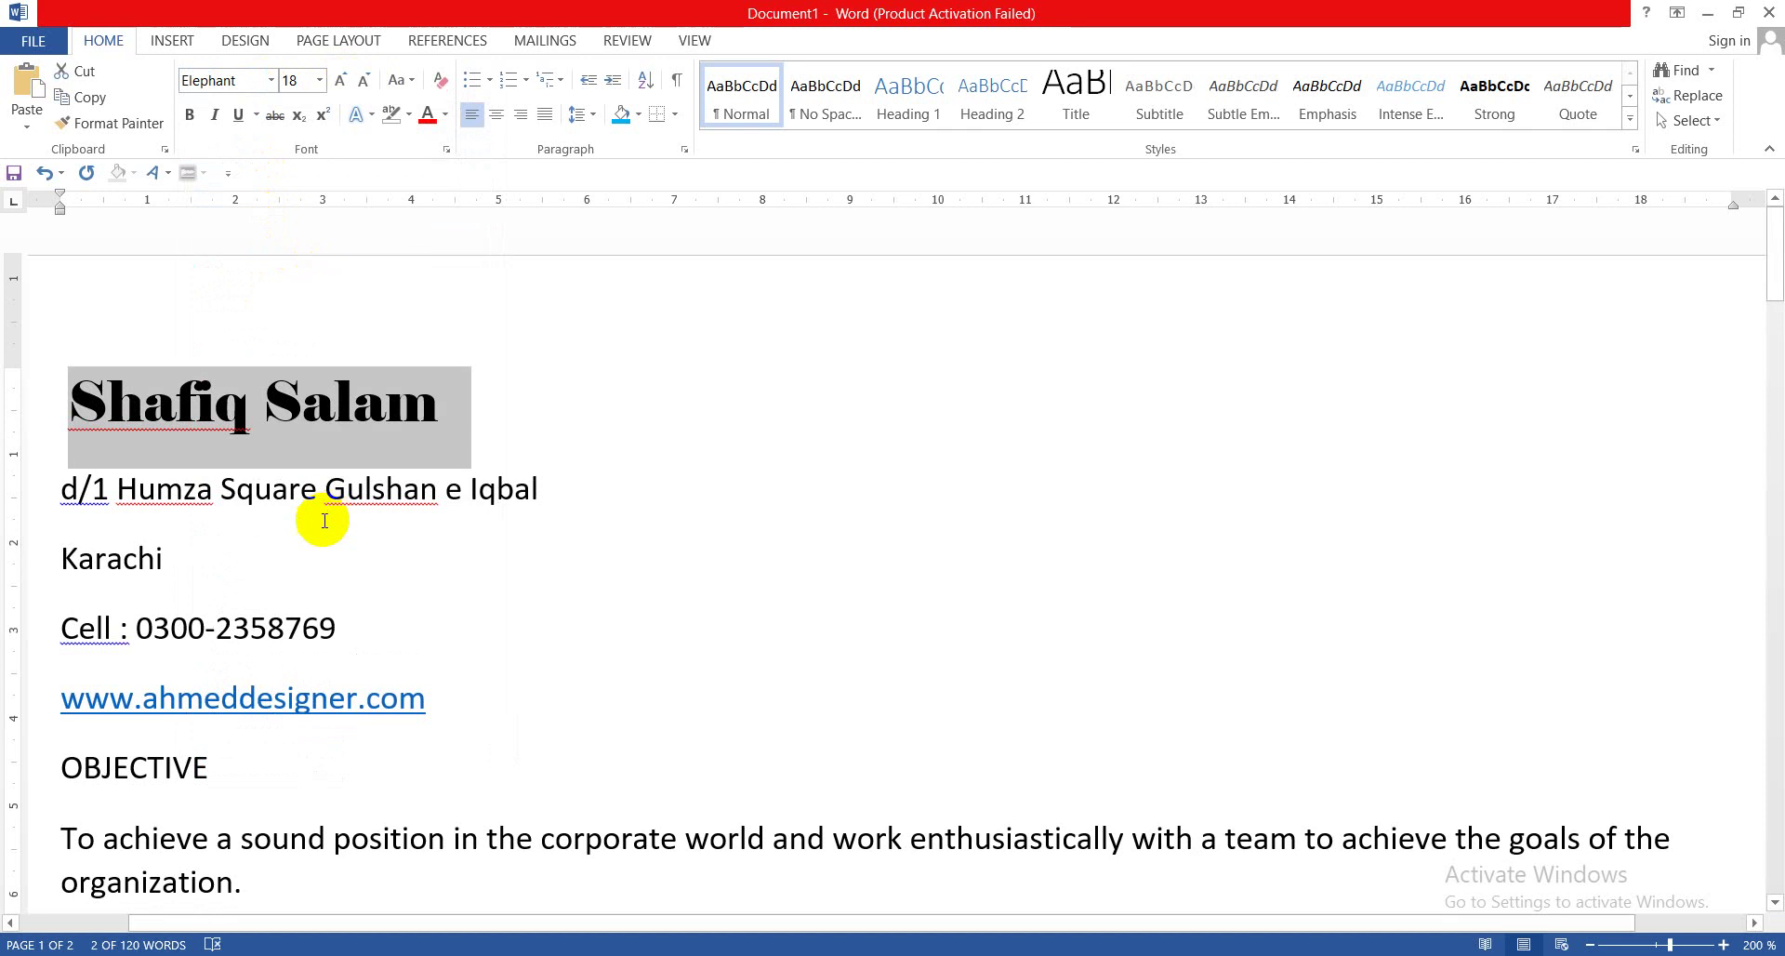
left_click(291, 532)
Make the address, city, phone and website lines bold
mouse_move(58, 486)
left_mouse_down()
mouse_move(371, 630)
mouse_move(396, 835)
mouse_move(454, 699)
left_mouse_up()
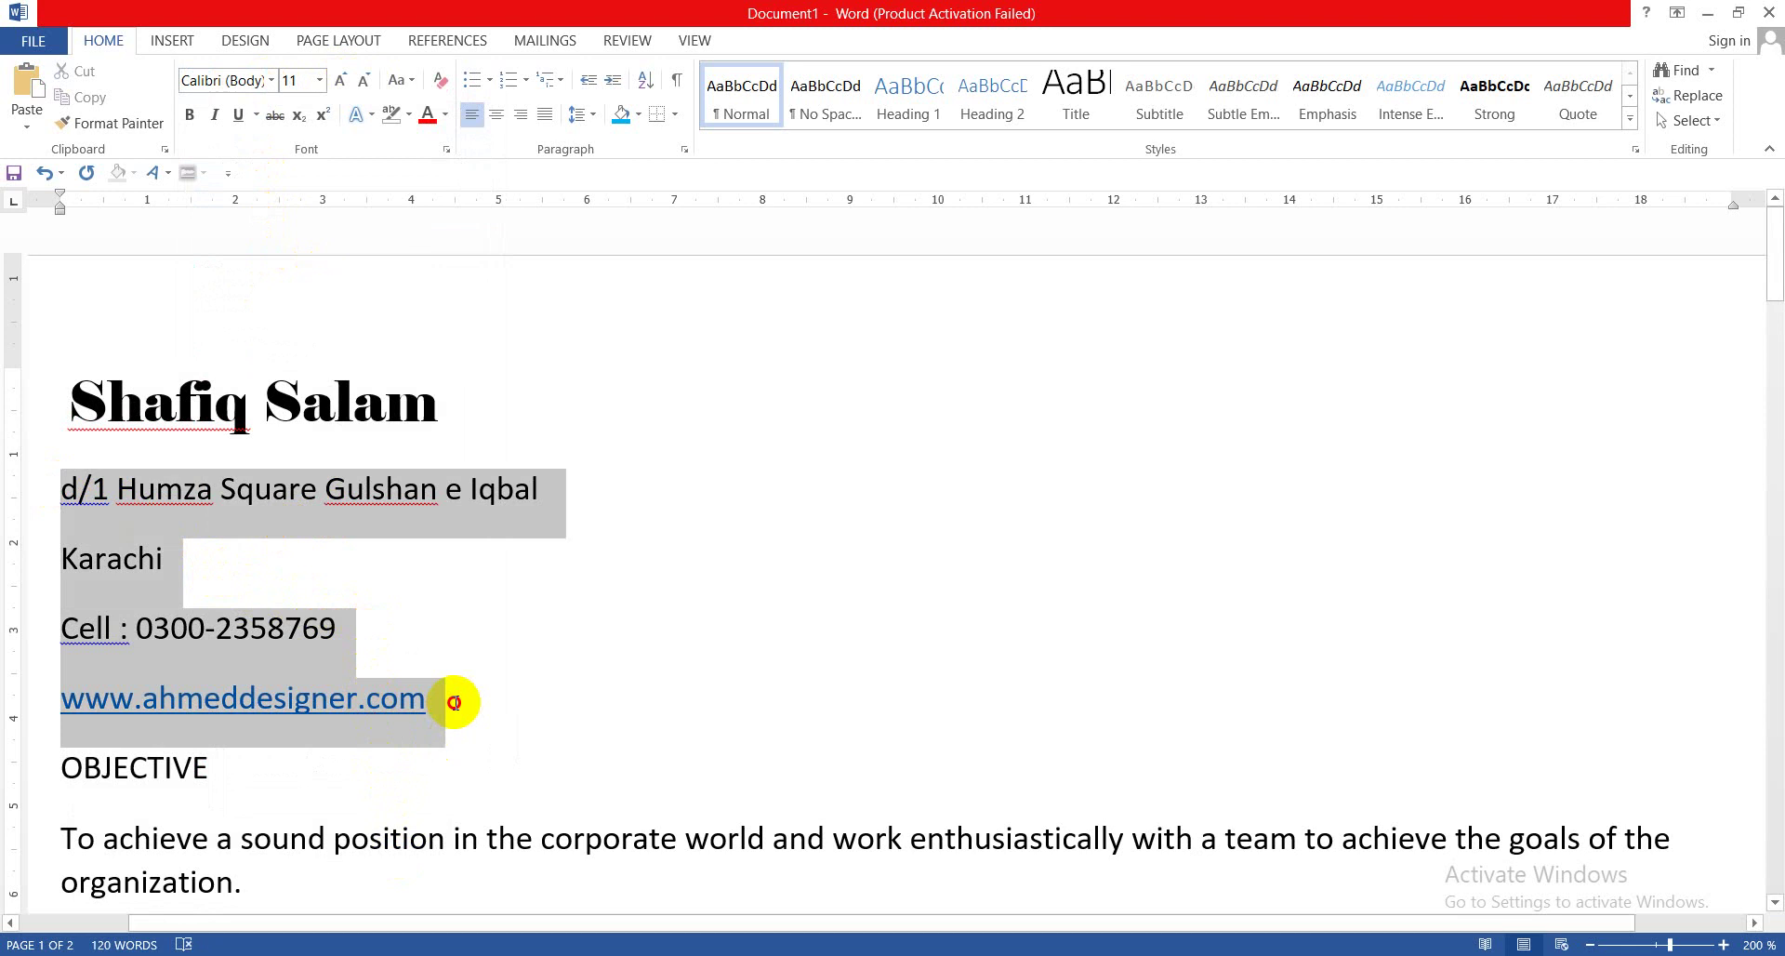
left_click(190, 116)
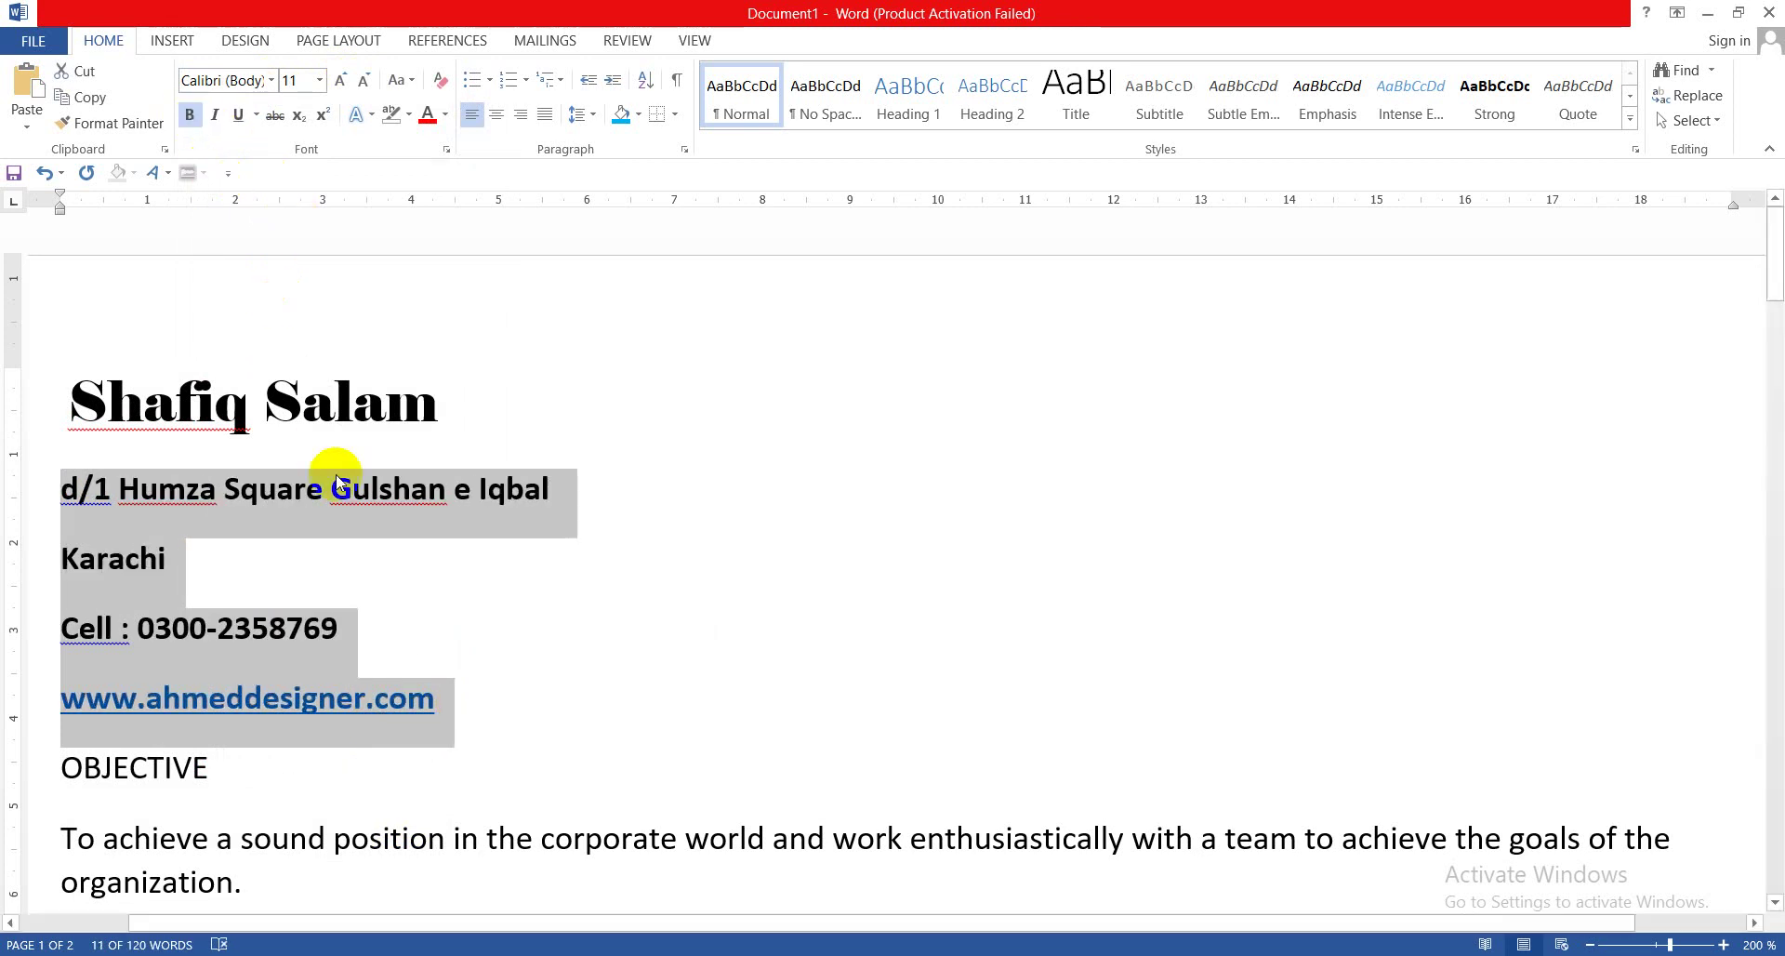
left_click(555, 423)
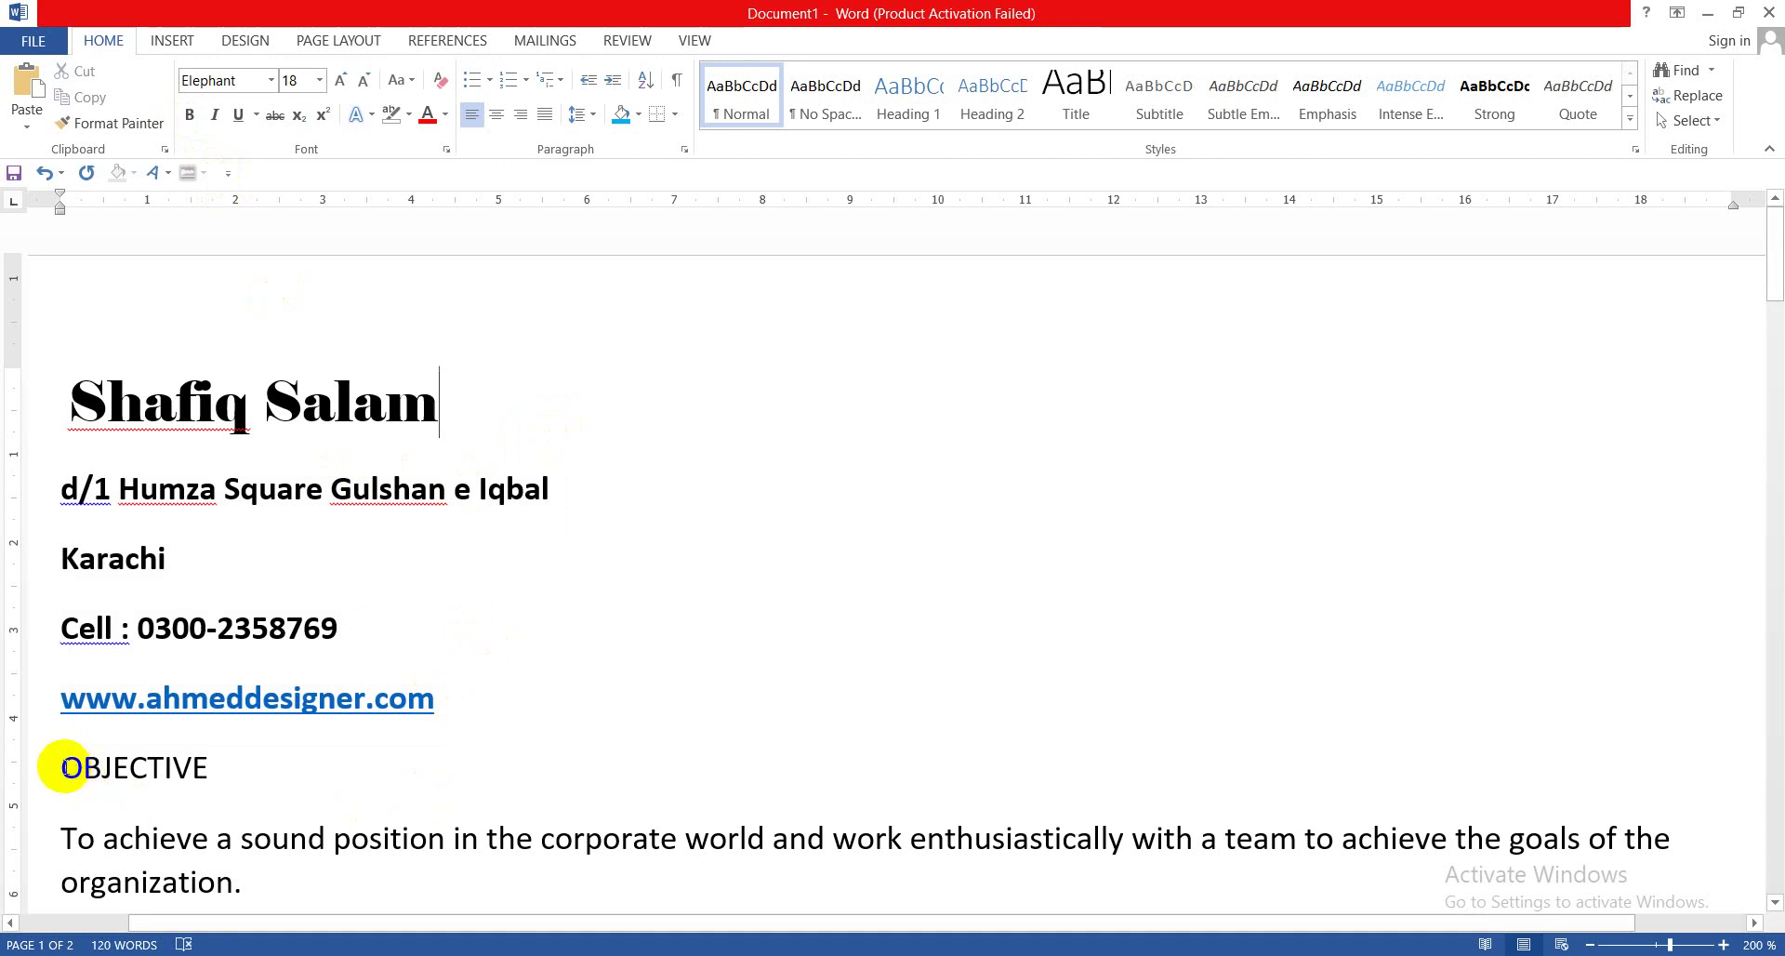
left_click_drag(63, 767, 229, 765)
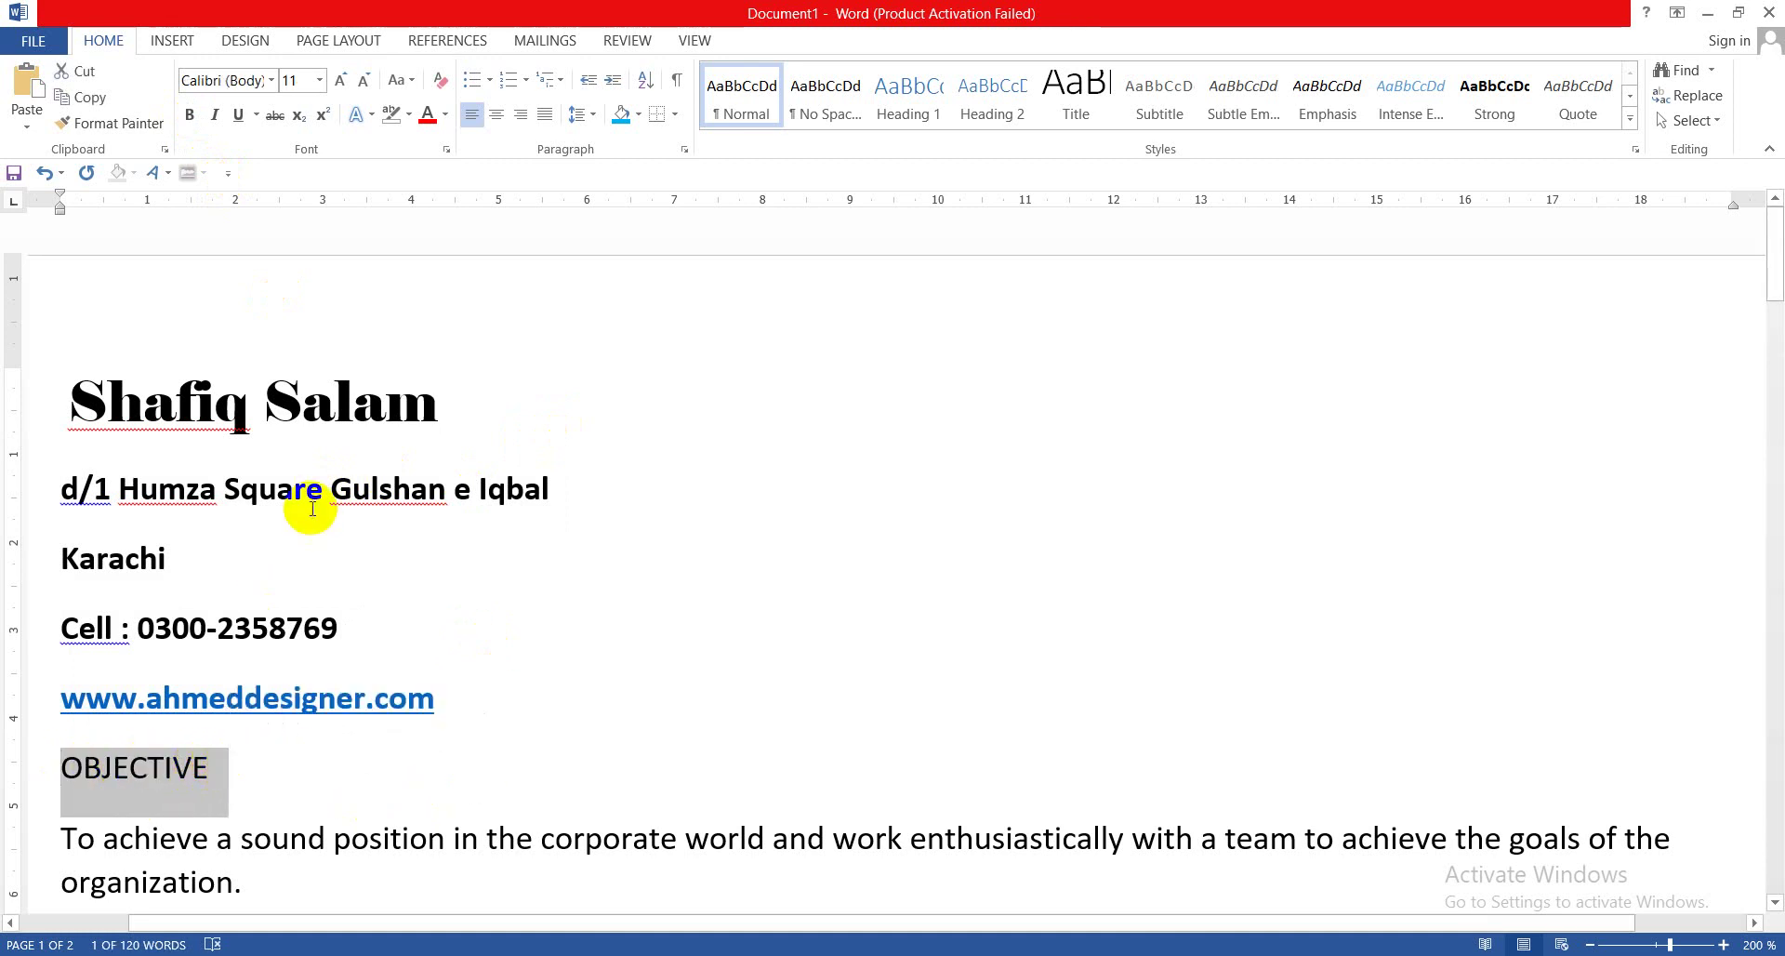
left_click(192, 115)
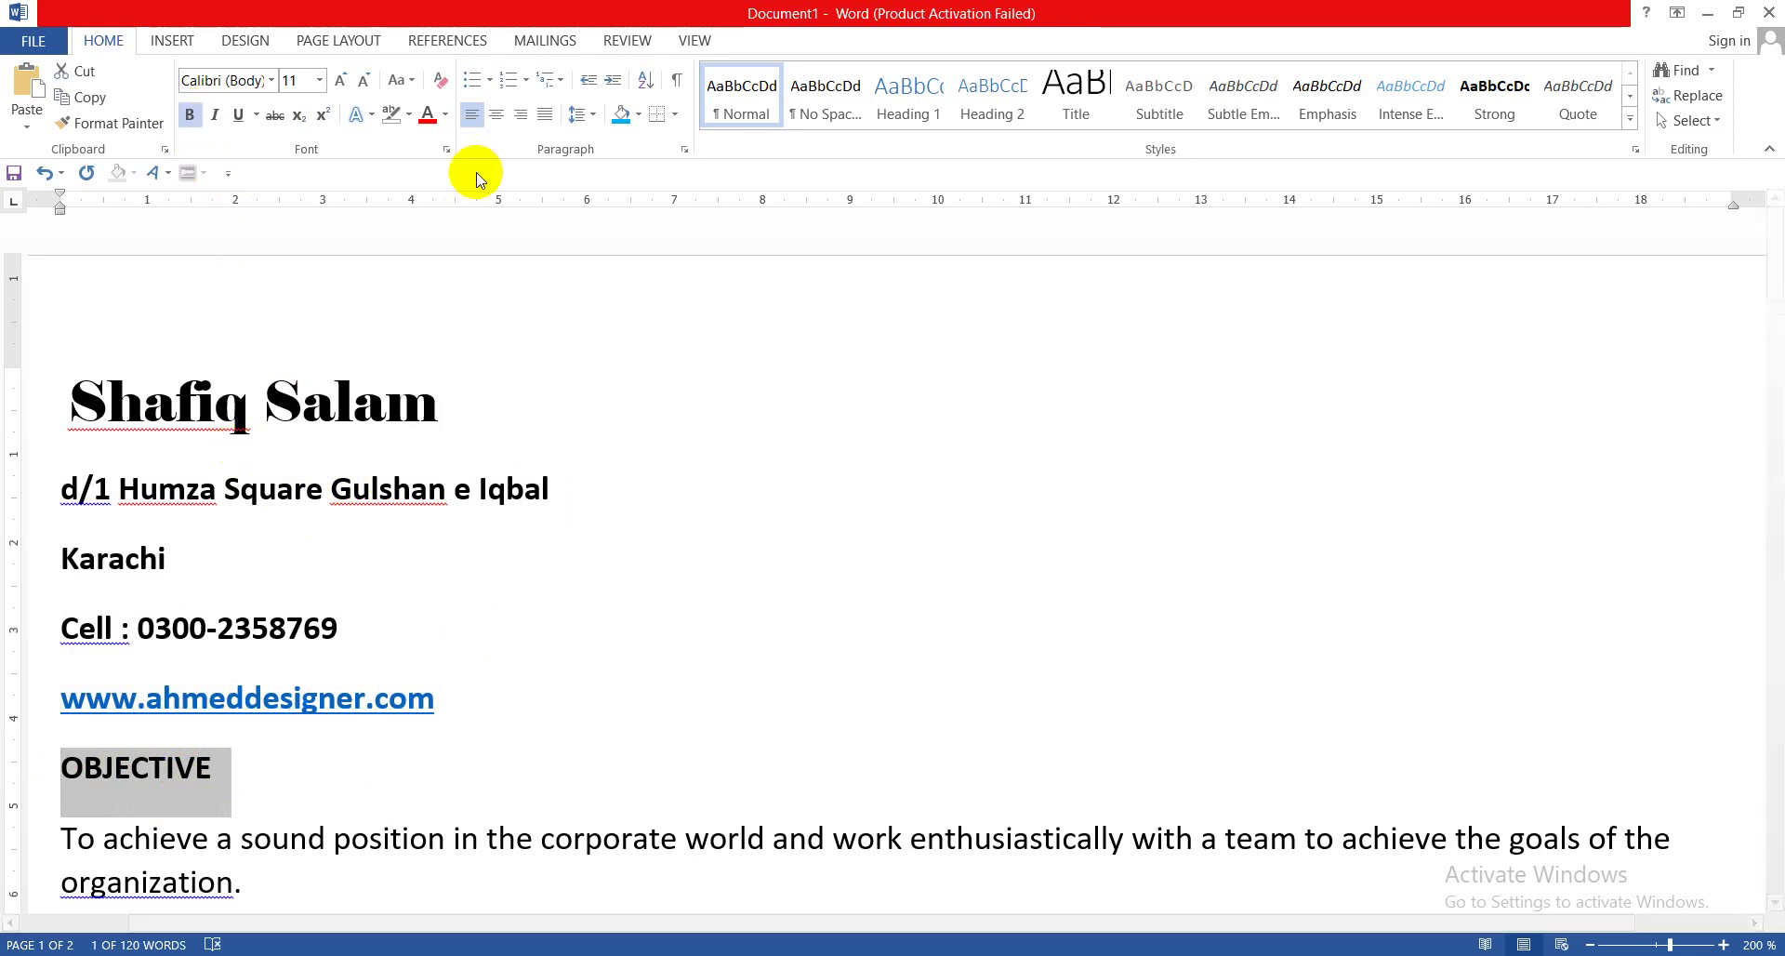
left_click(409, 115)
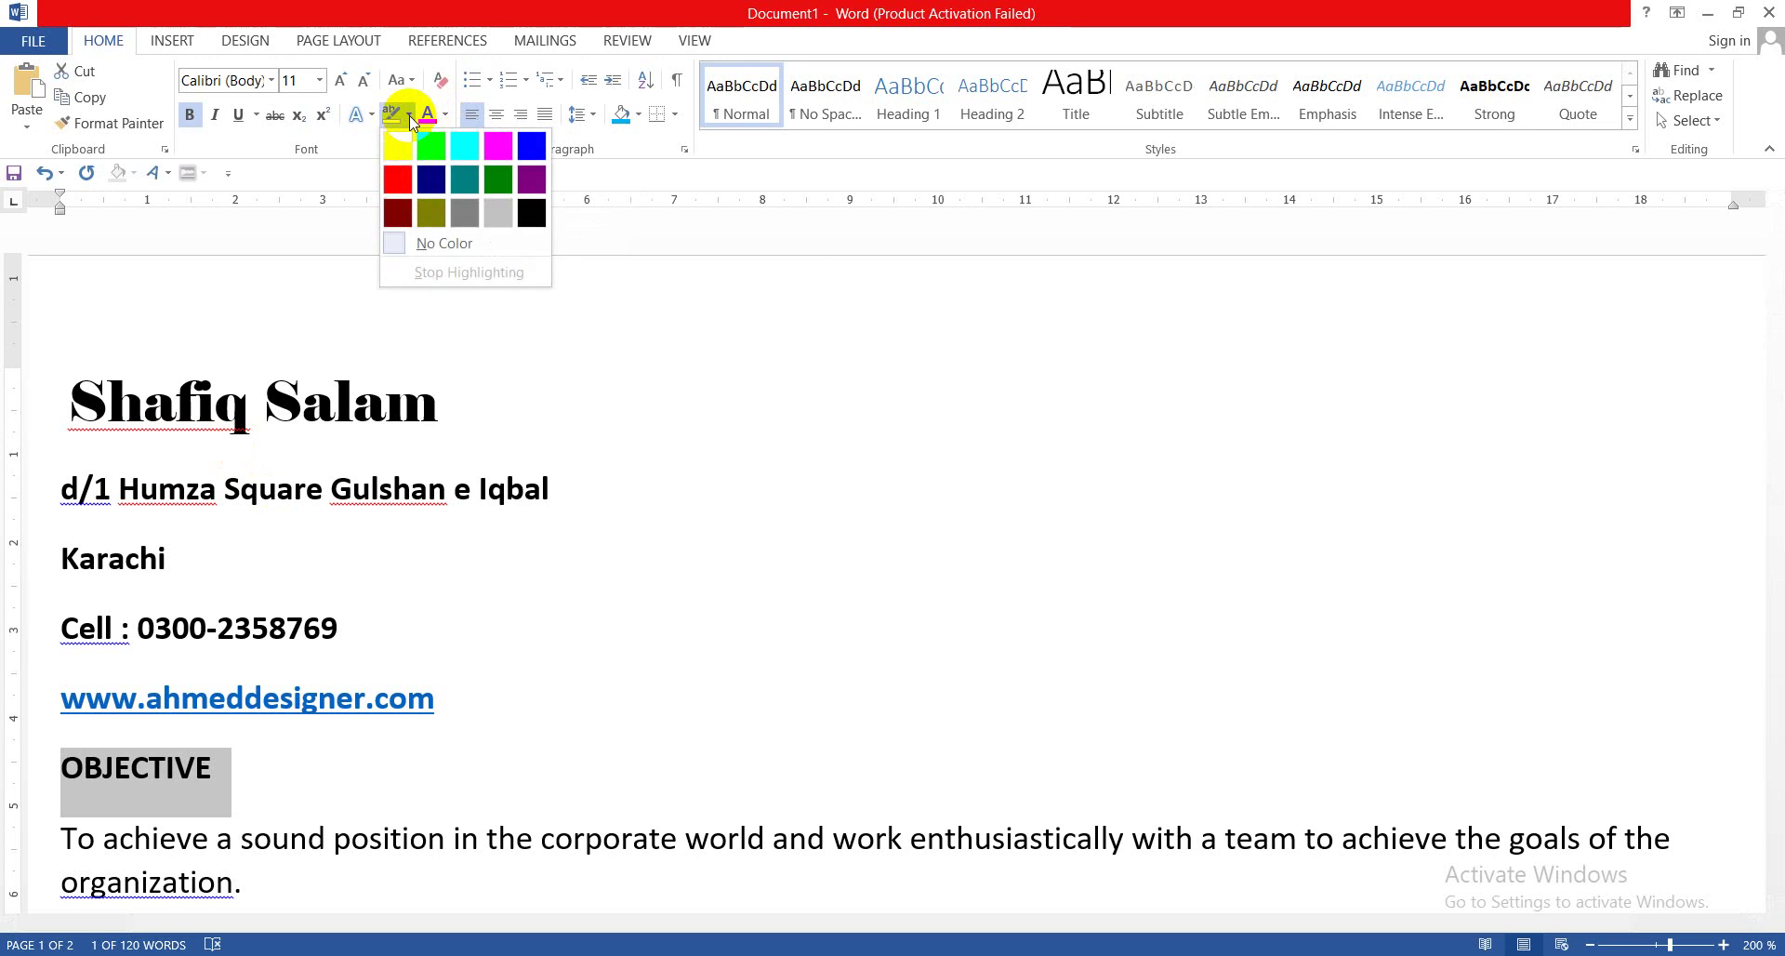
left_click(460, 150)
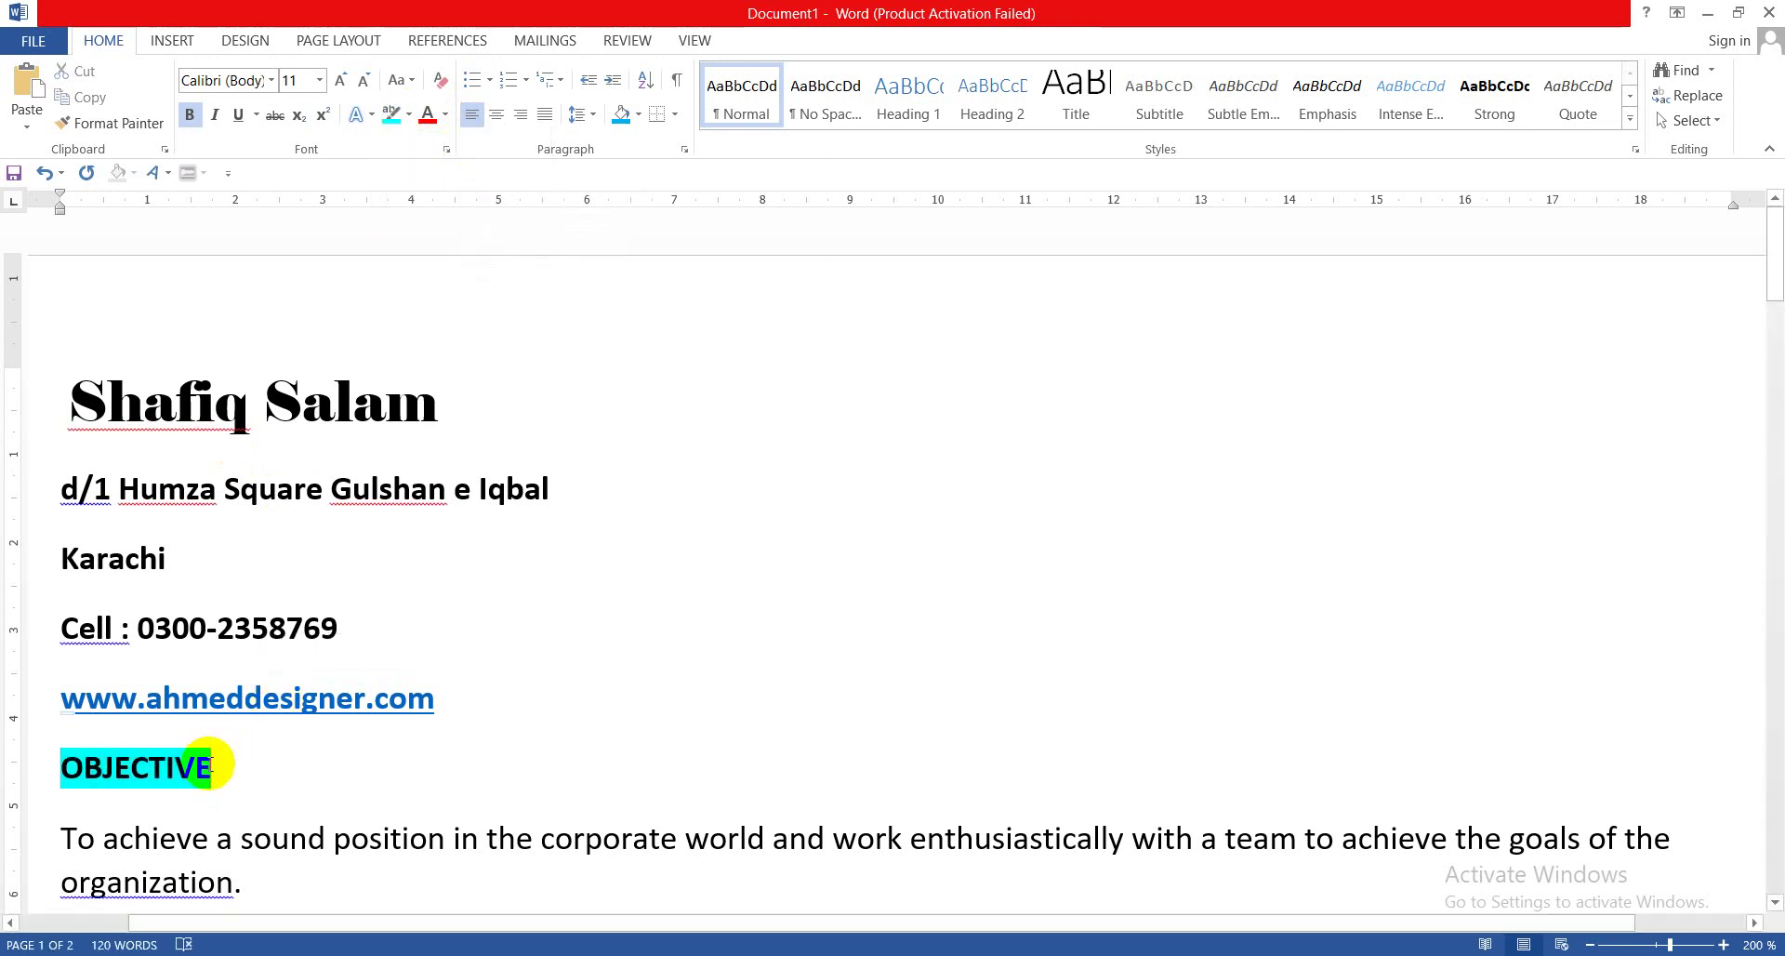
left_click_drag(210, 768, 60, 771)
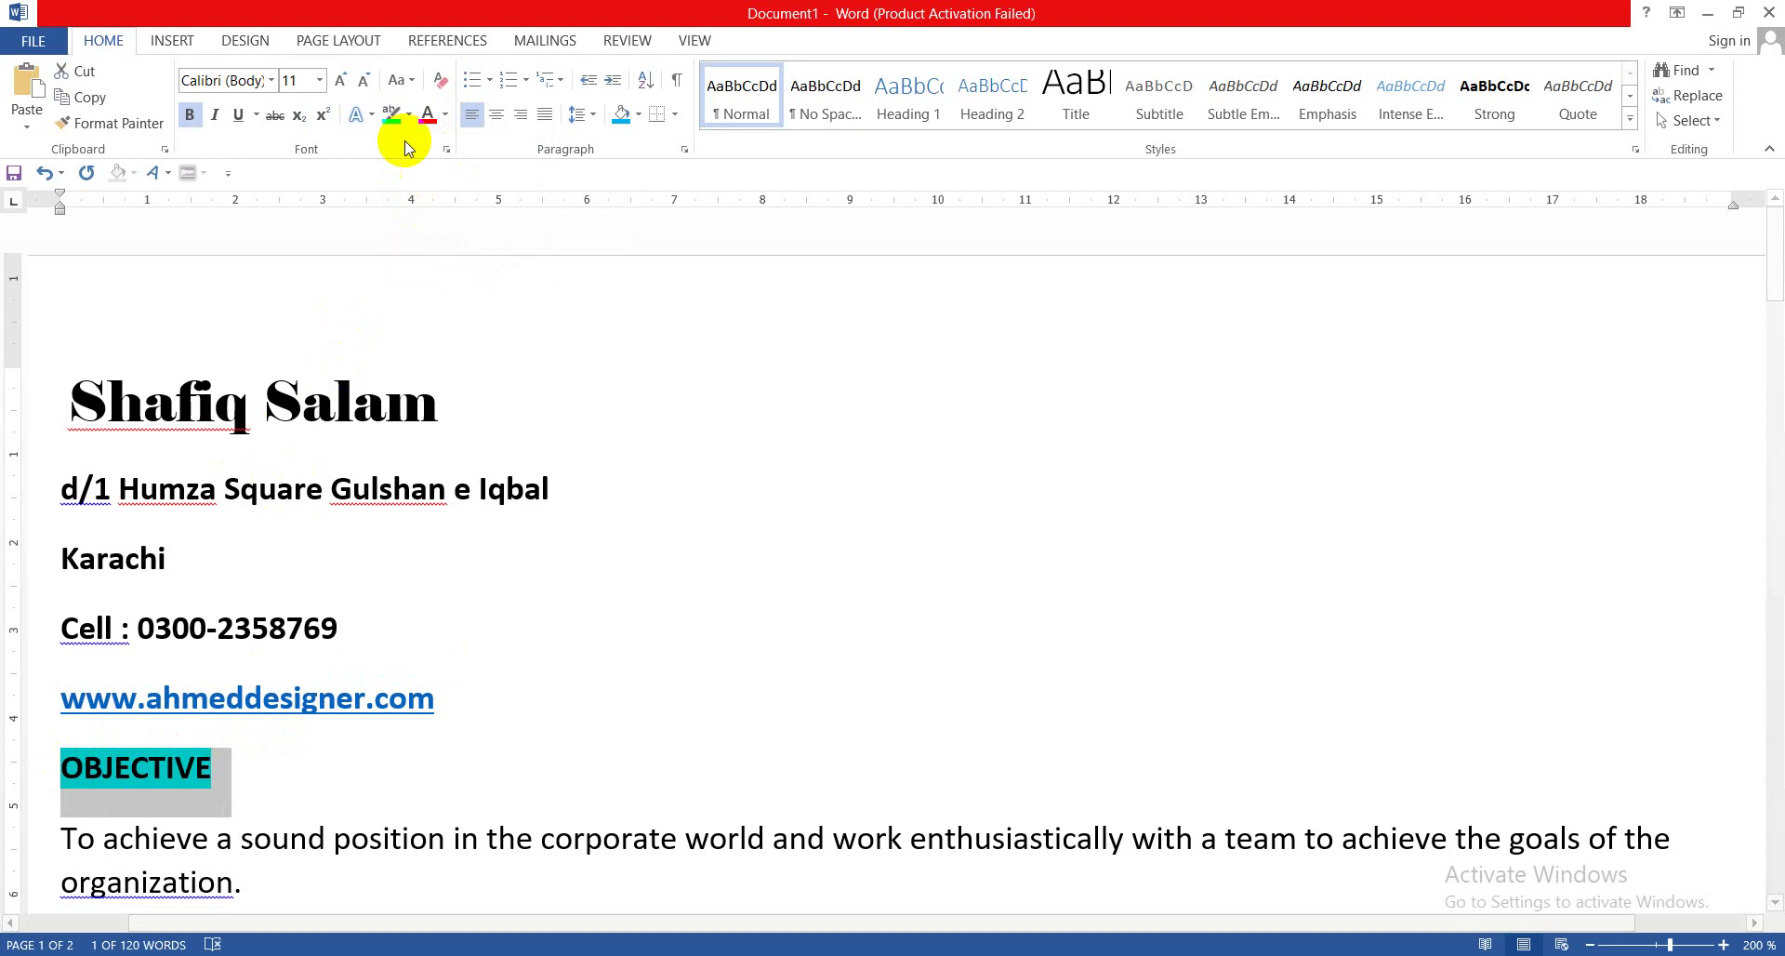
left_click(341, 82)
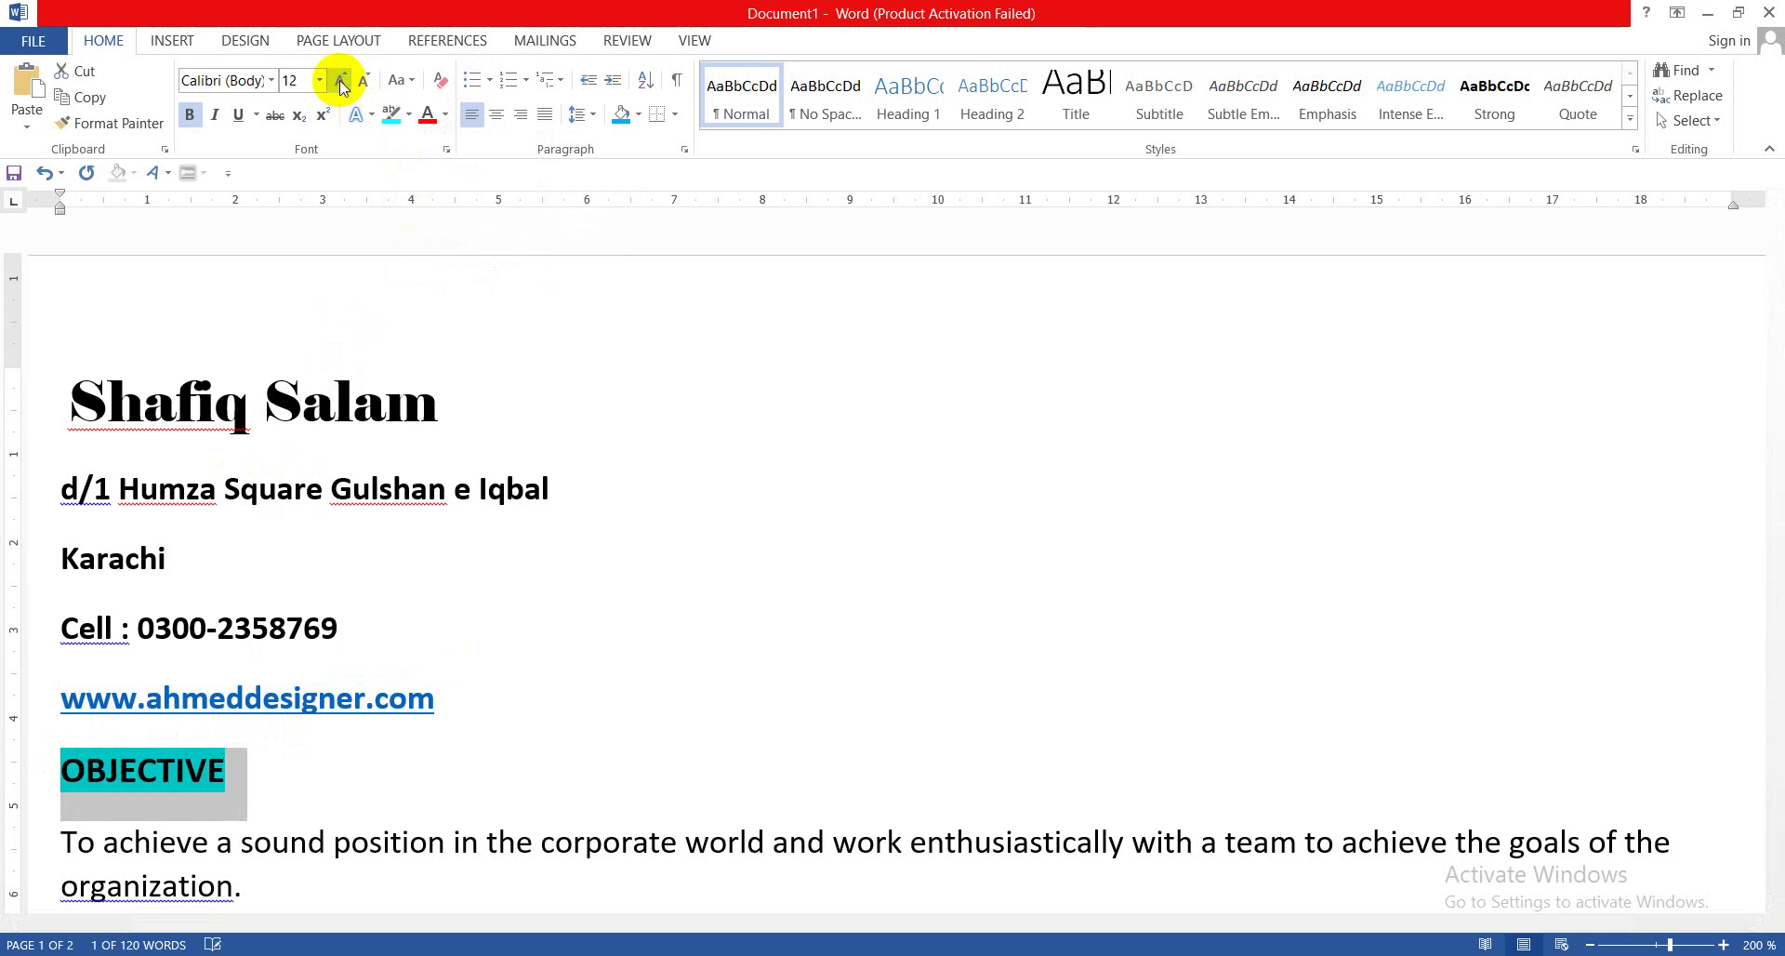
left_click(342, 84)
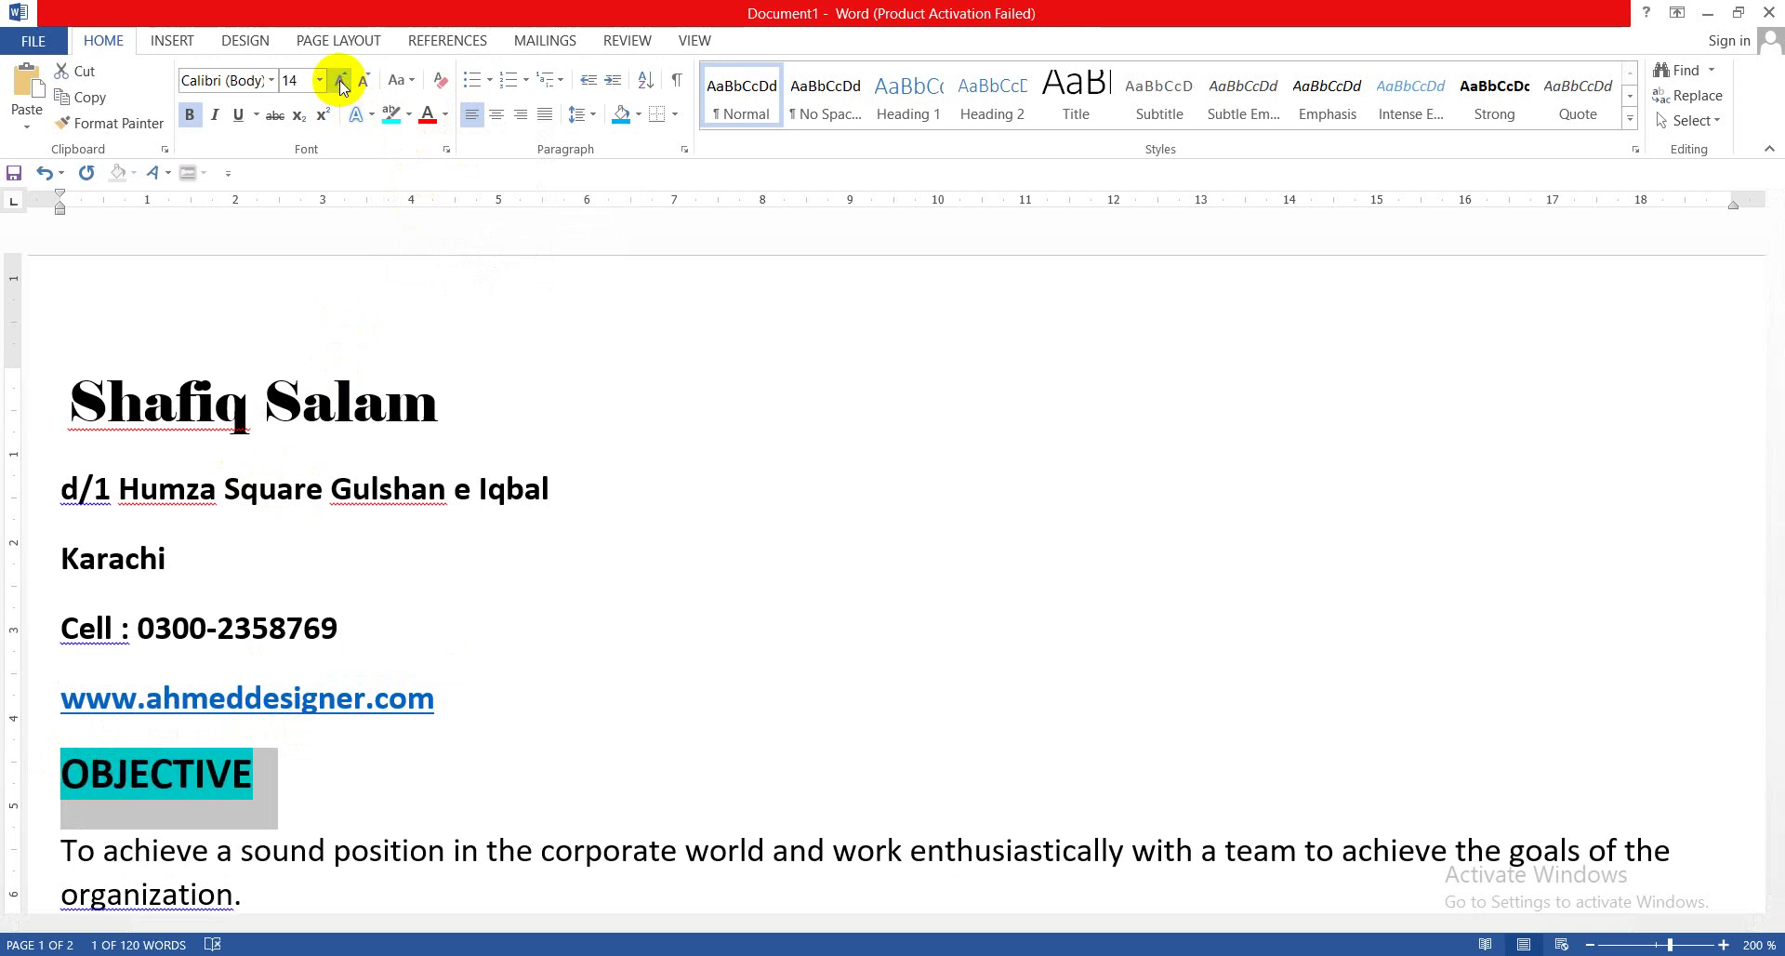
left_click(271, 80)
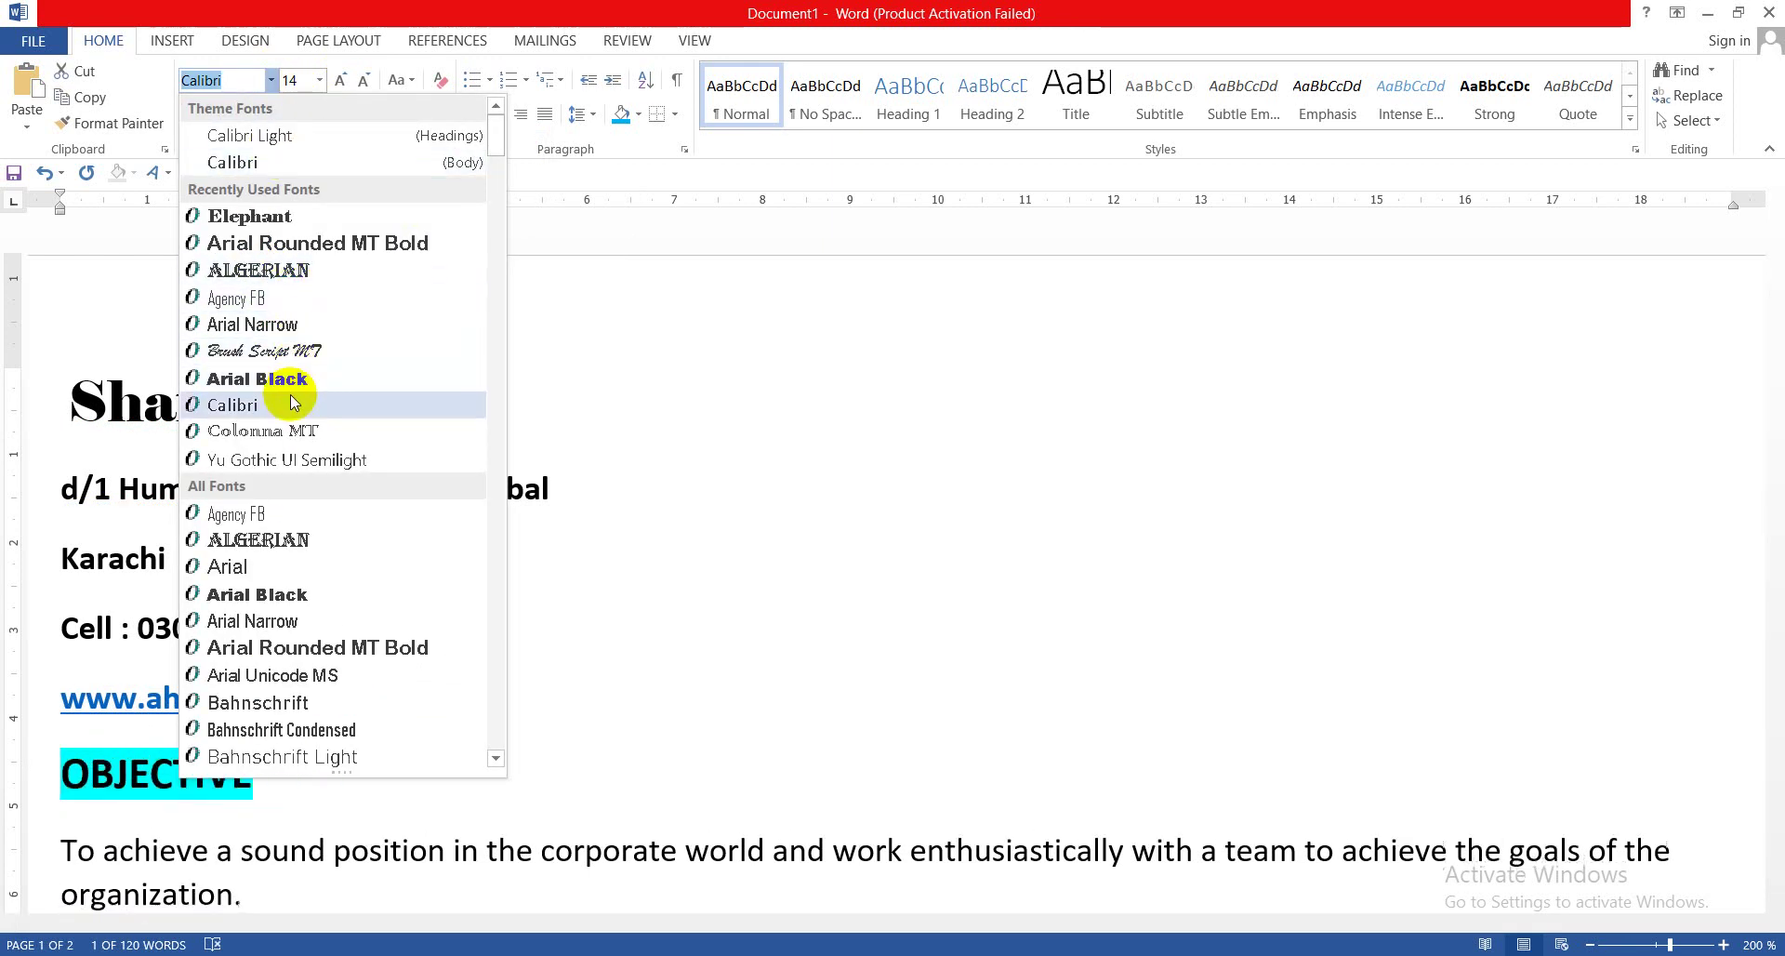
left_click(251, 566)
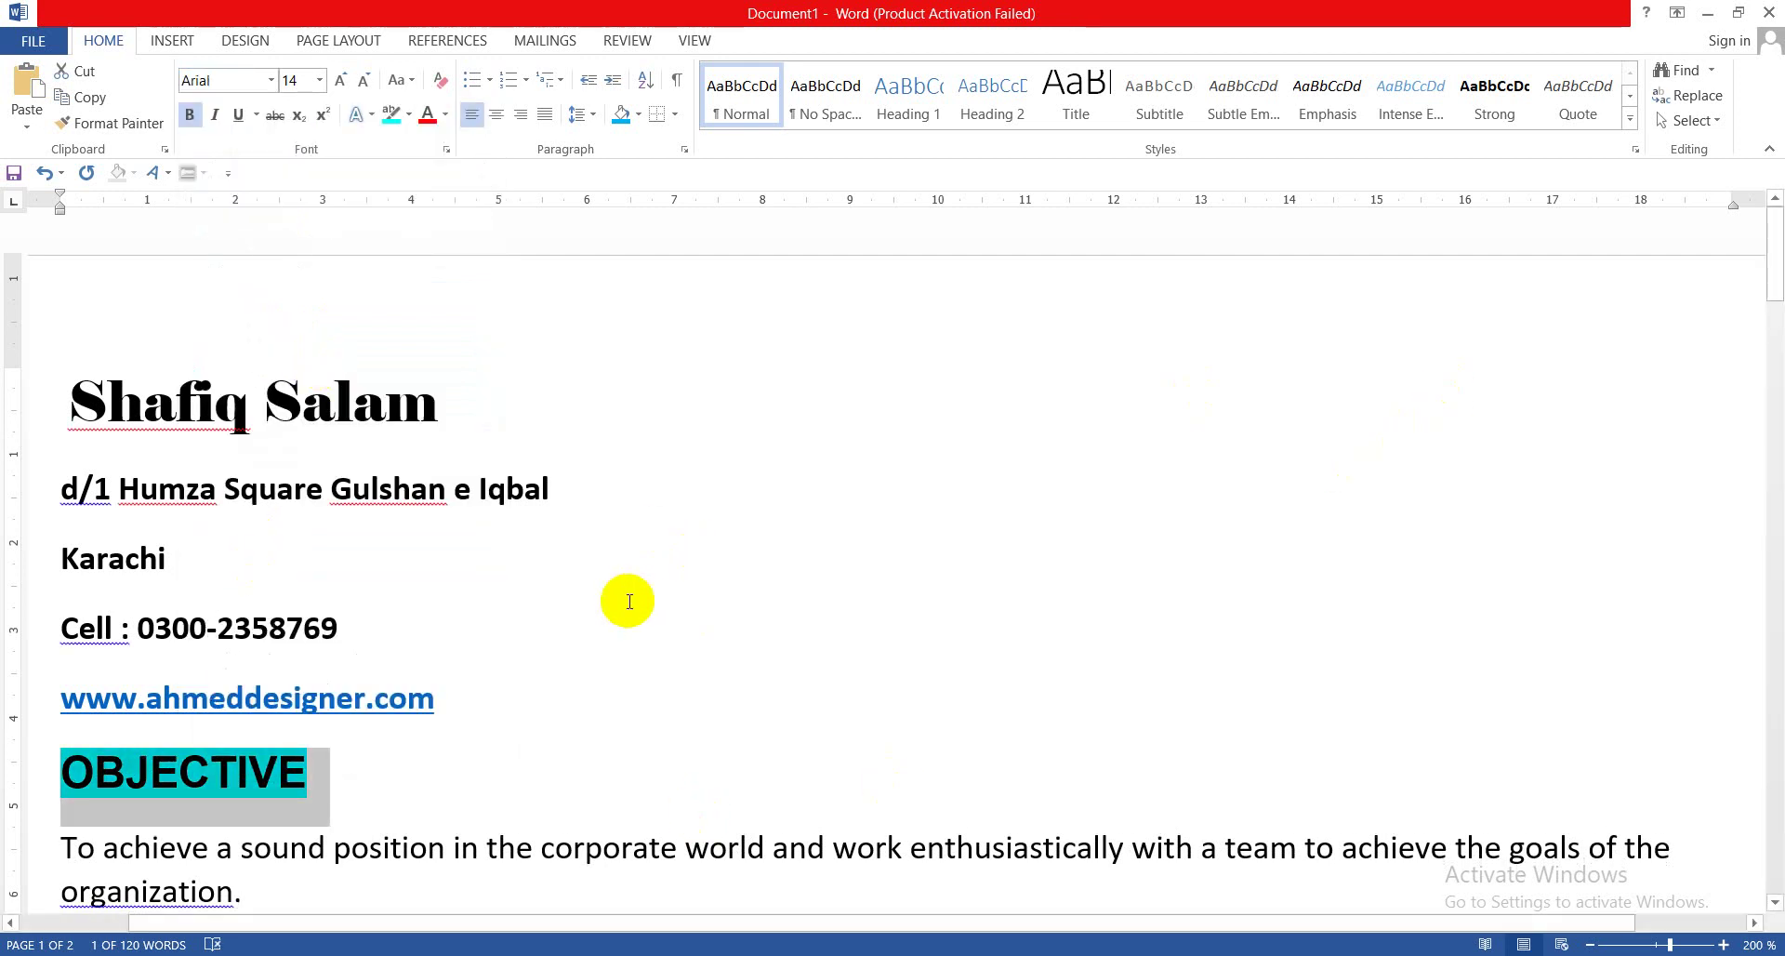
left_click(183, 45)
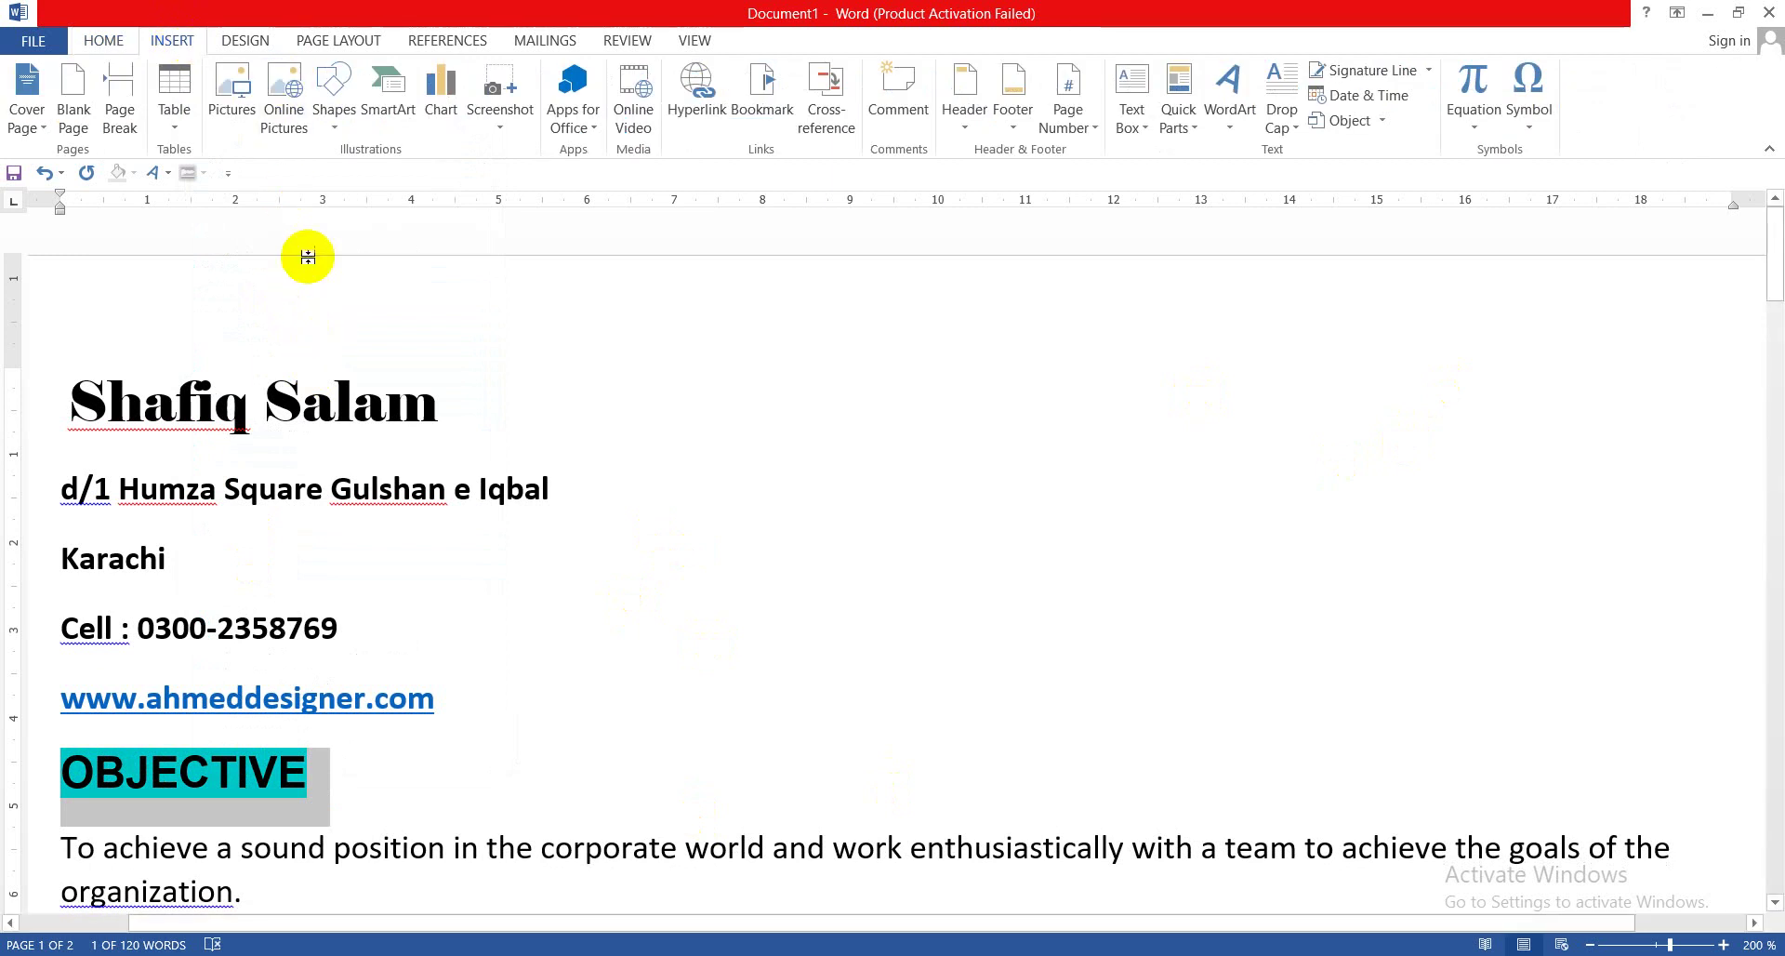
left_click(111, 44)
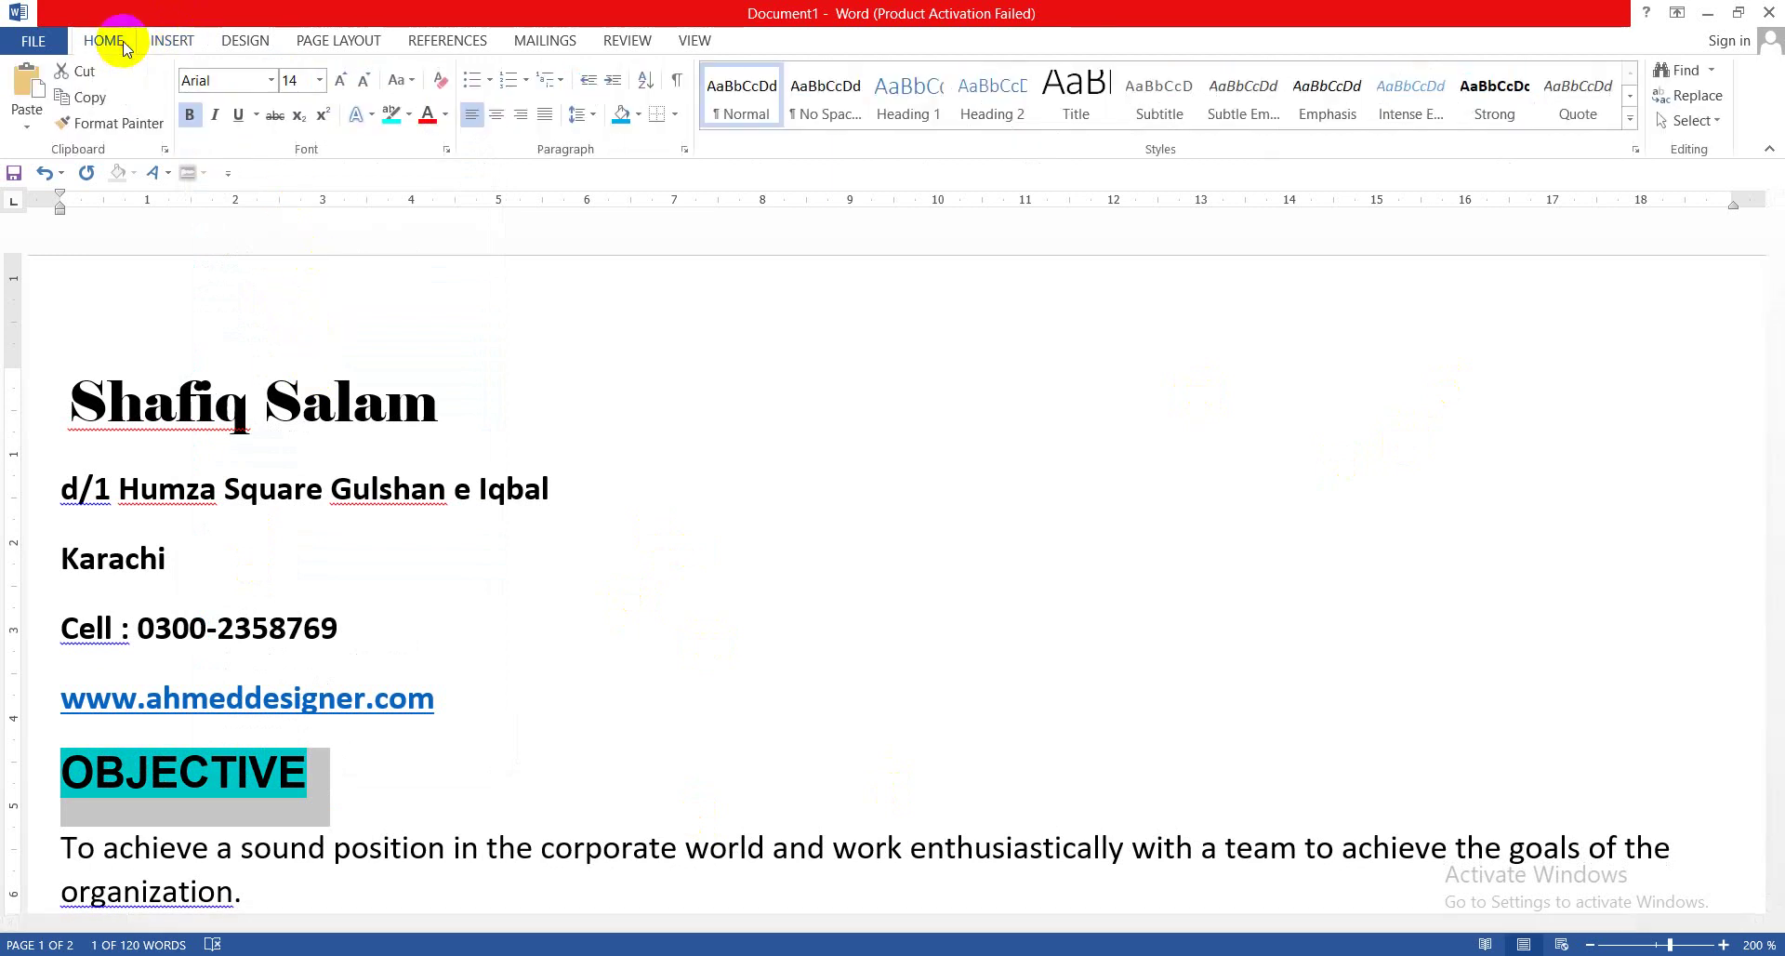
left_click(625, 119)
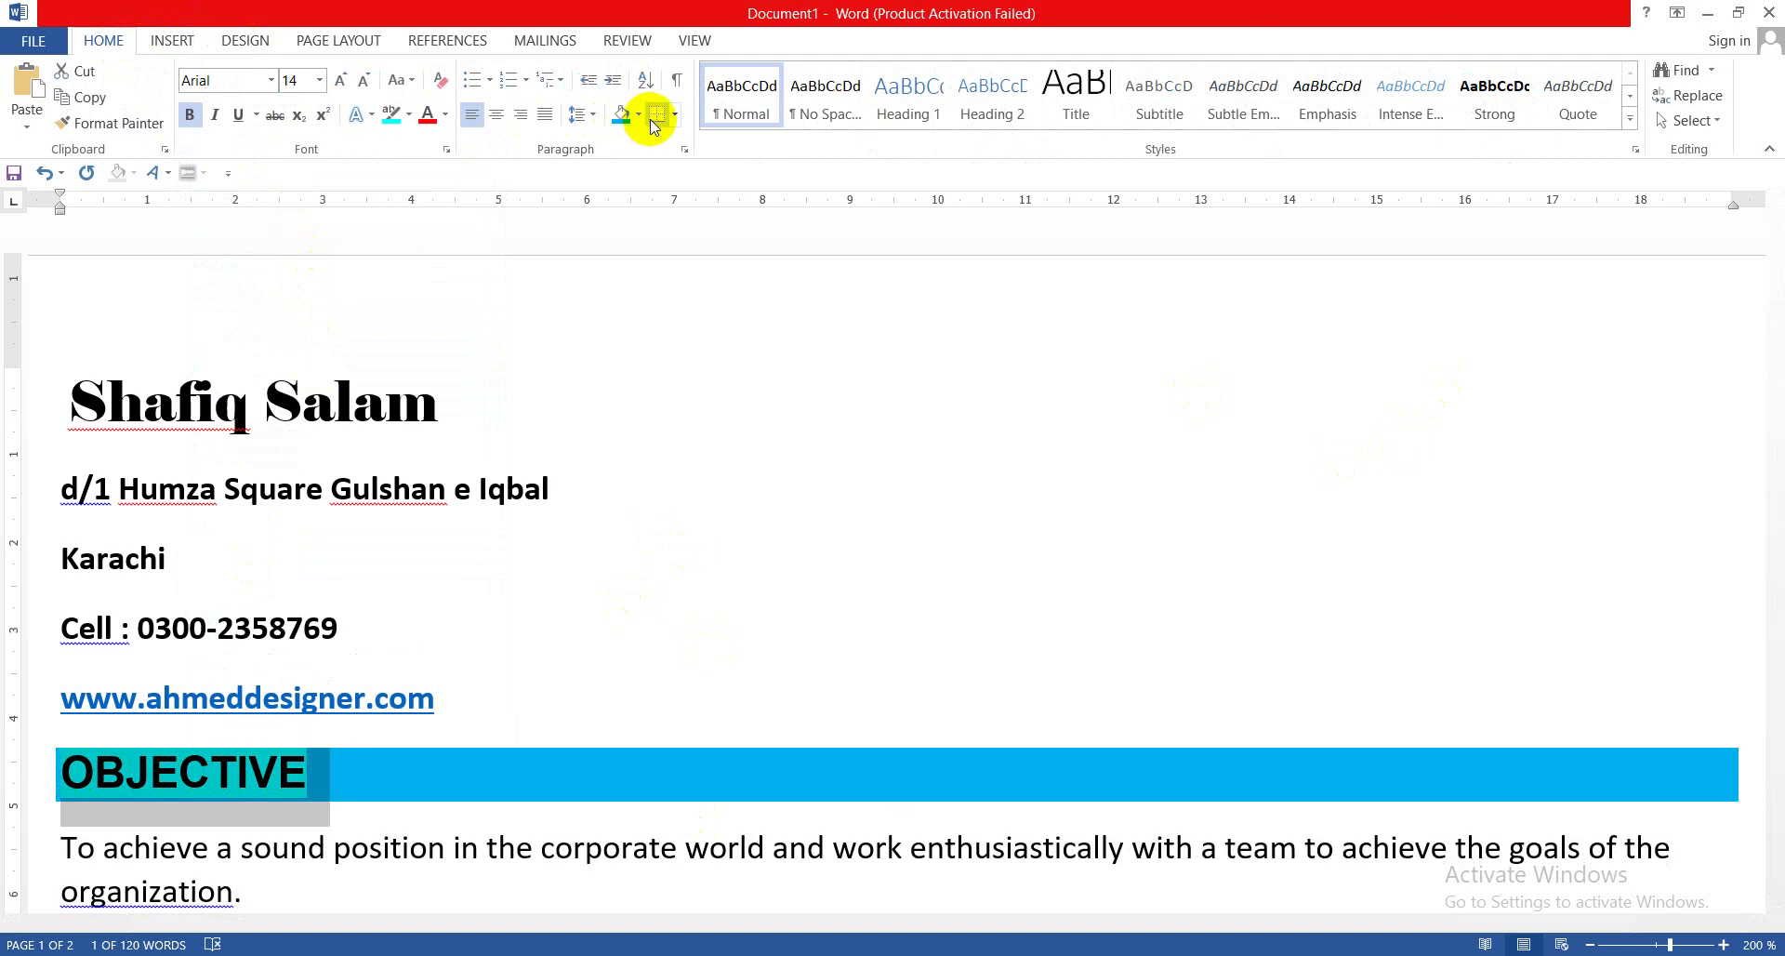
left_click(637, 114)
left_click(656, 314)
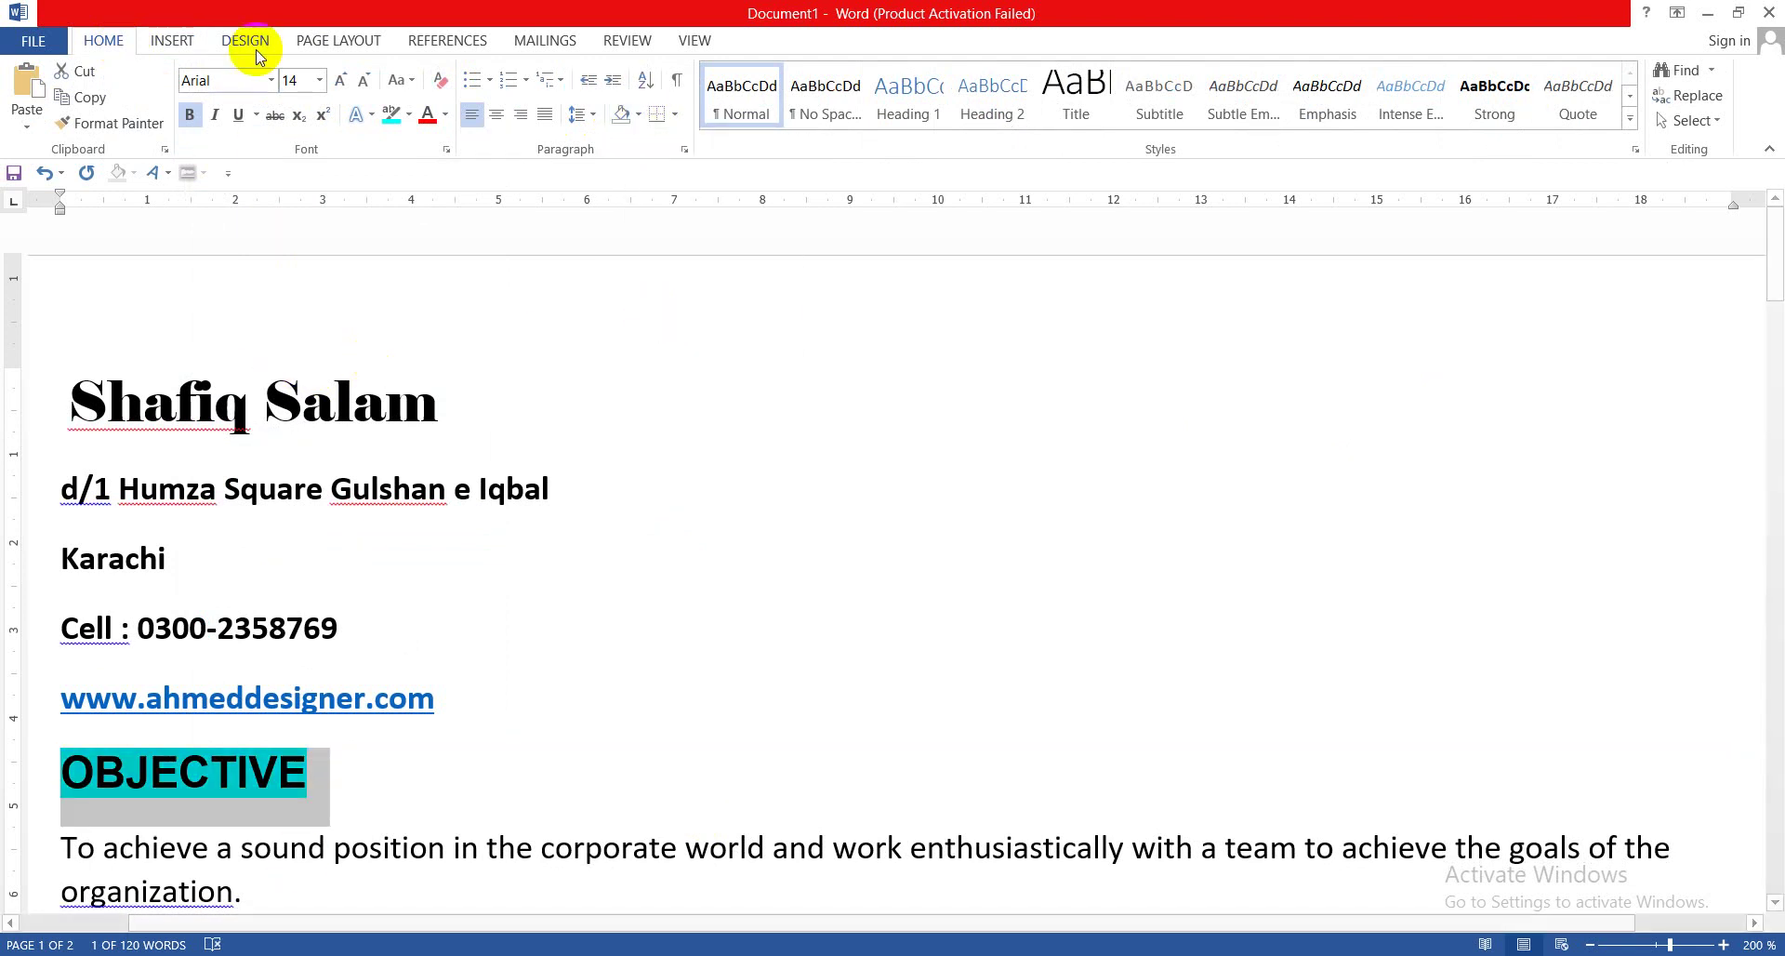
Draw a straight line shape across the page under the OBJECTIVE heading
left_click(173, 42)
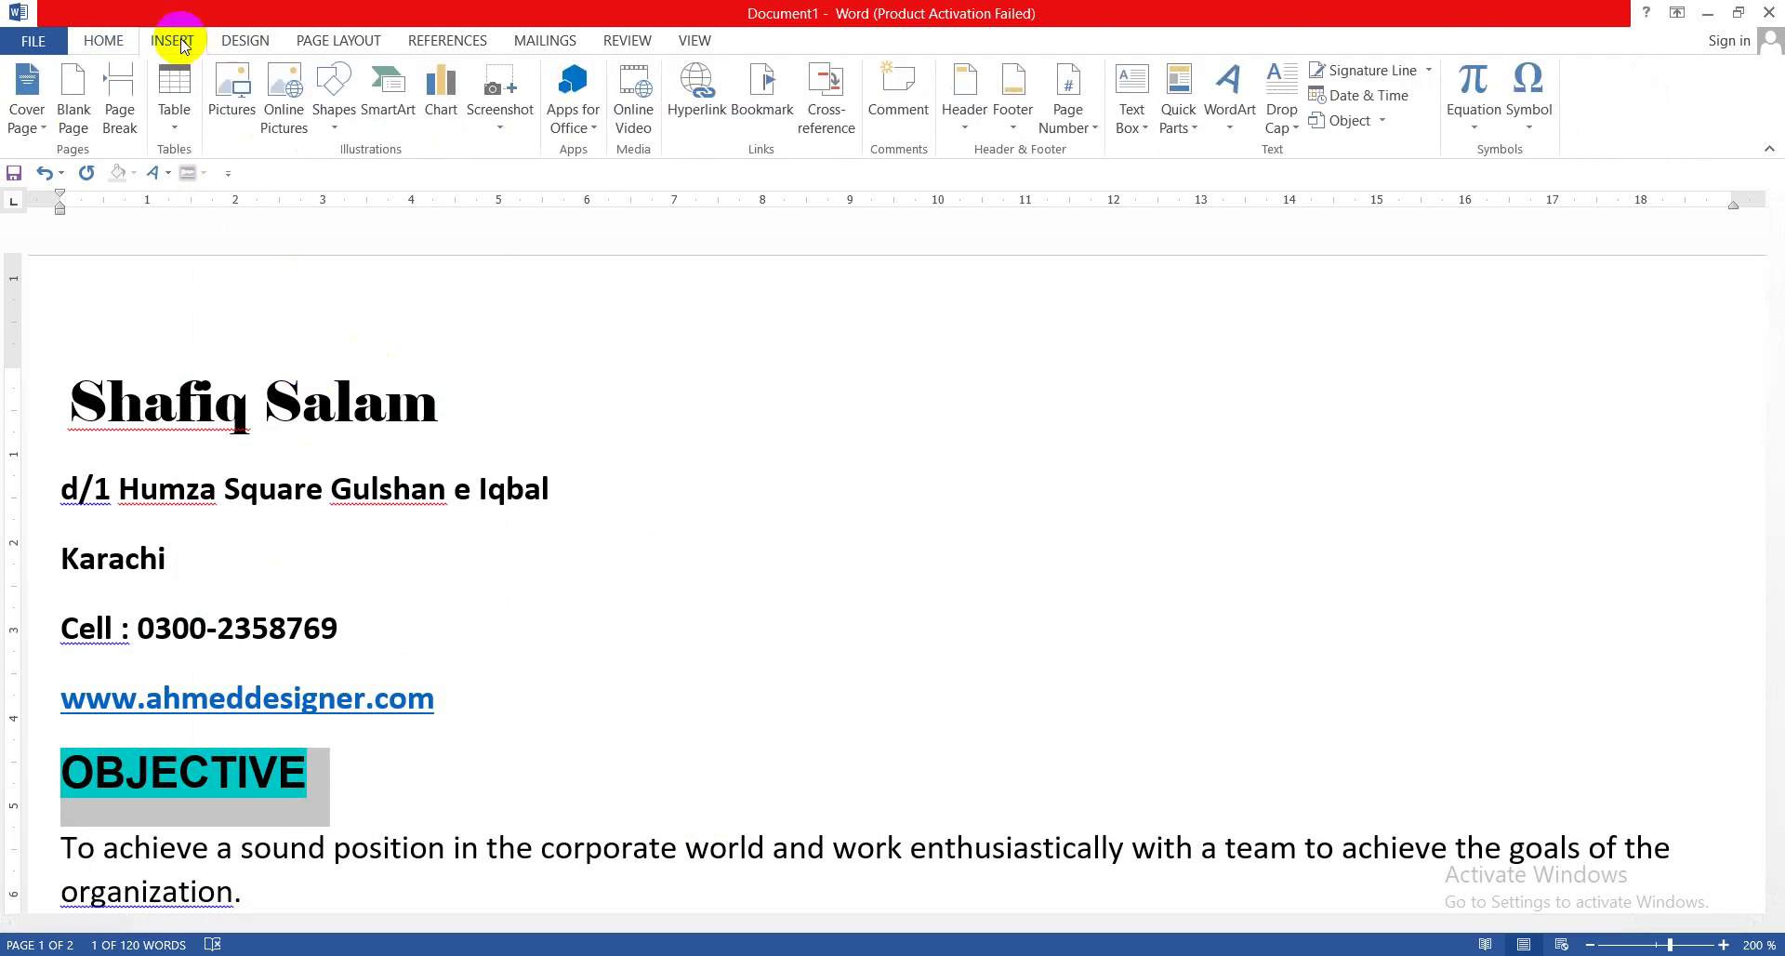
left_click(337, 127)
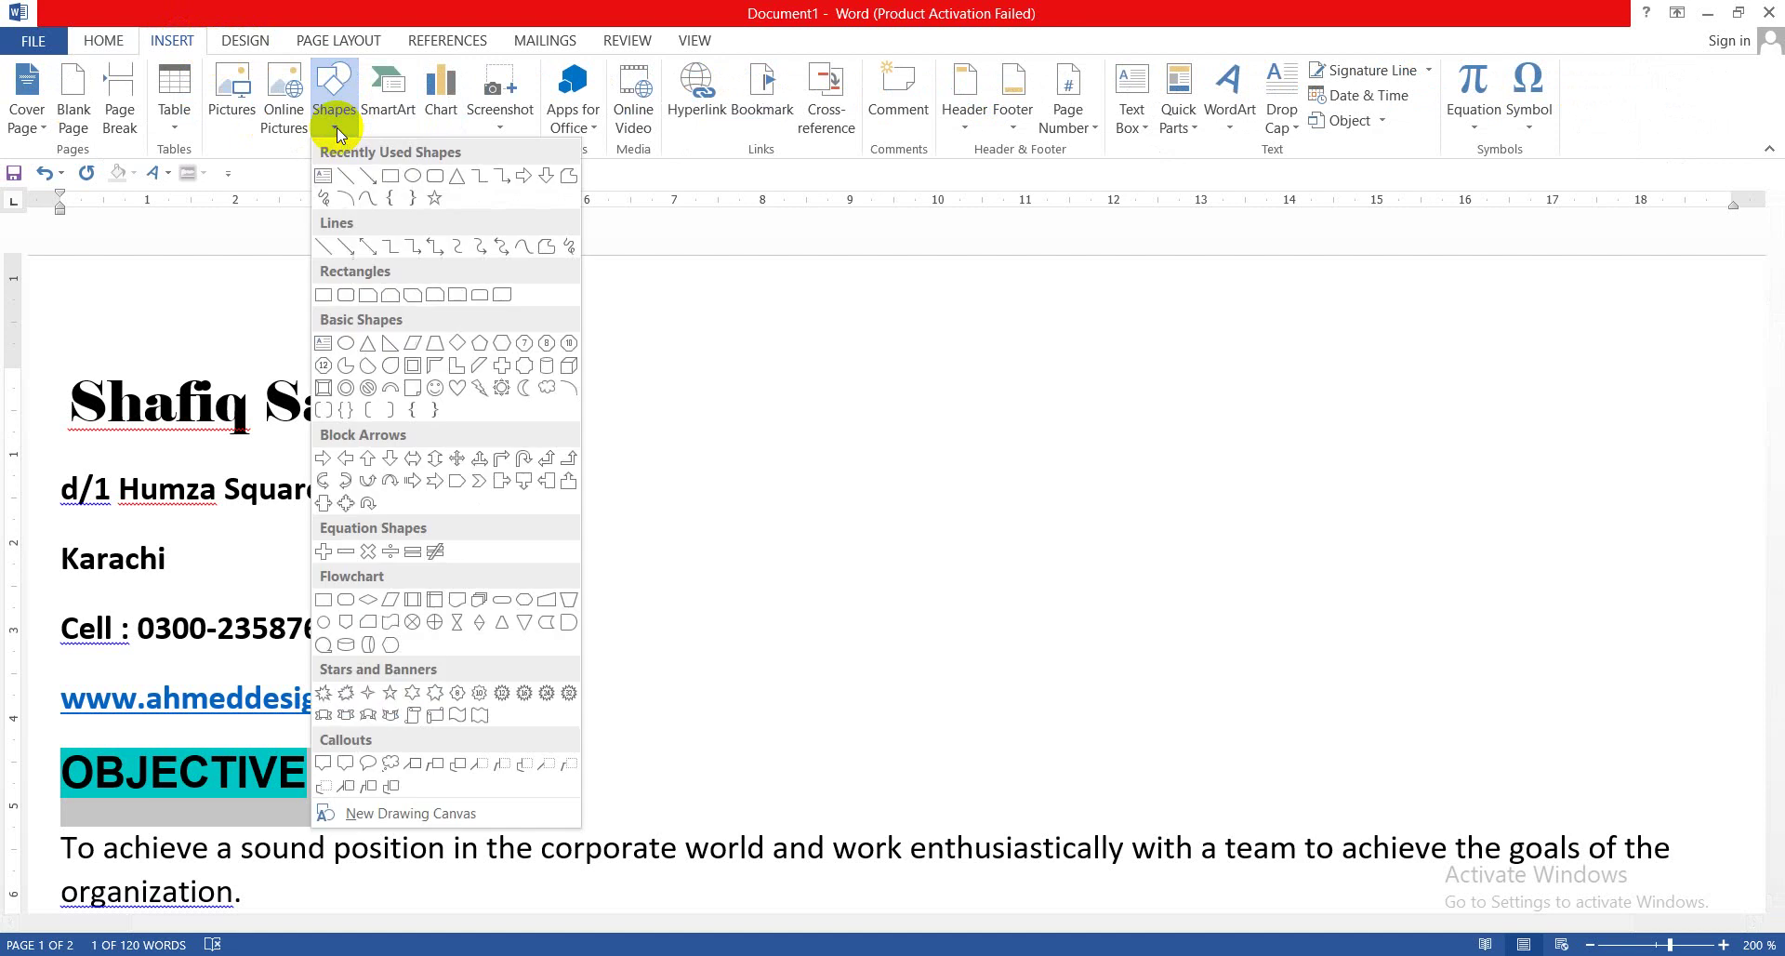
left_click(346, 178)
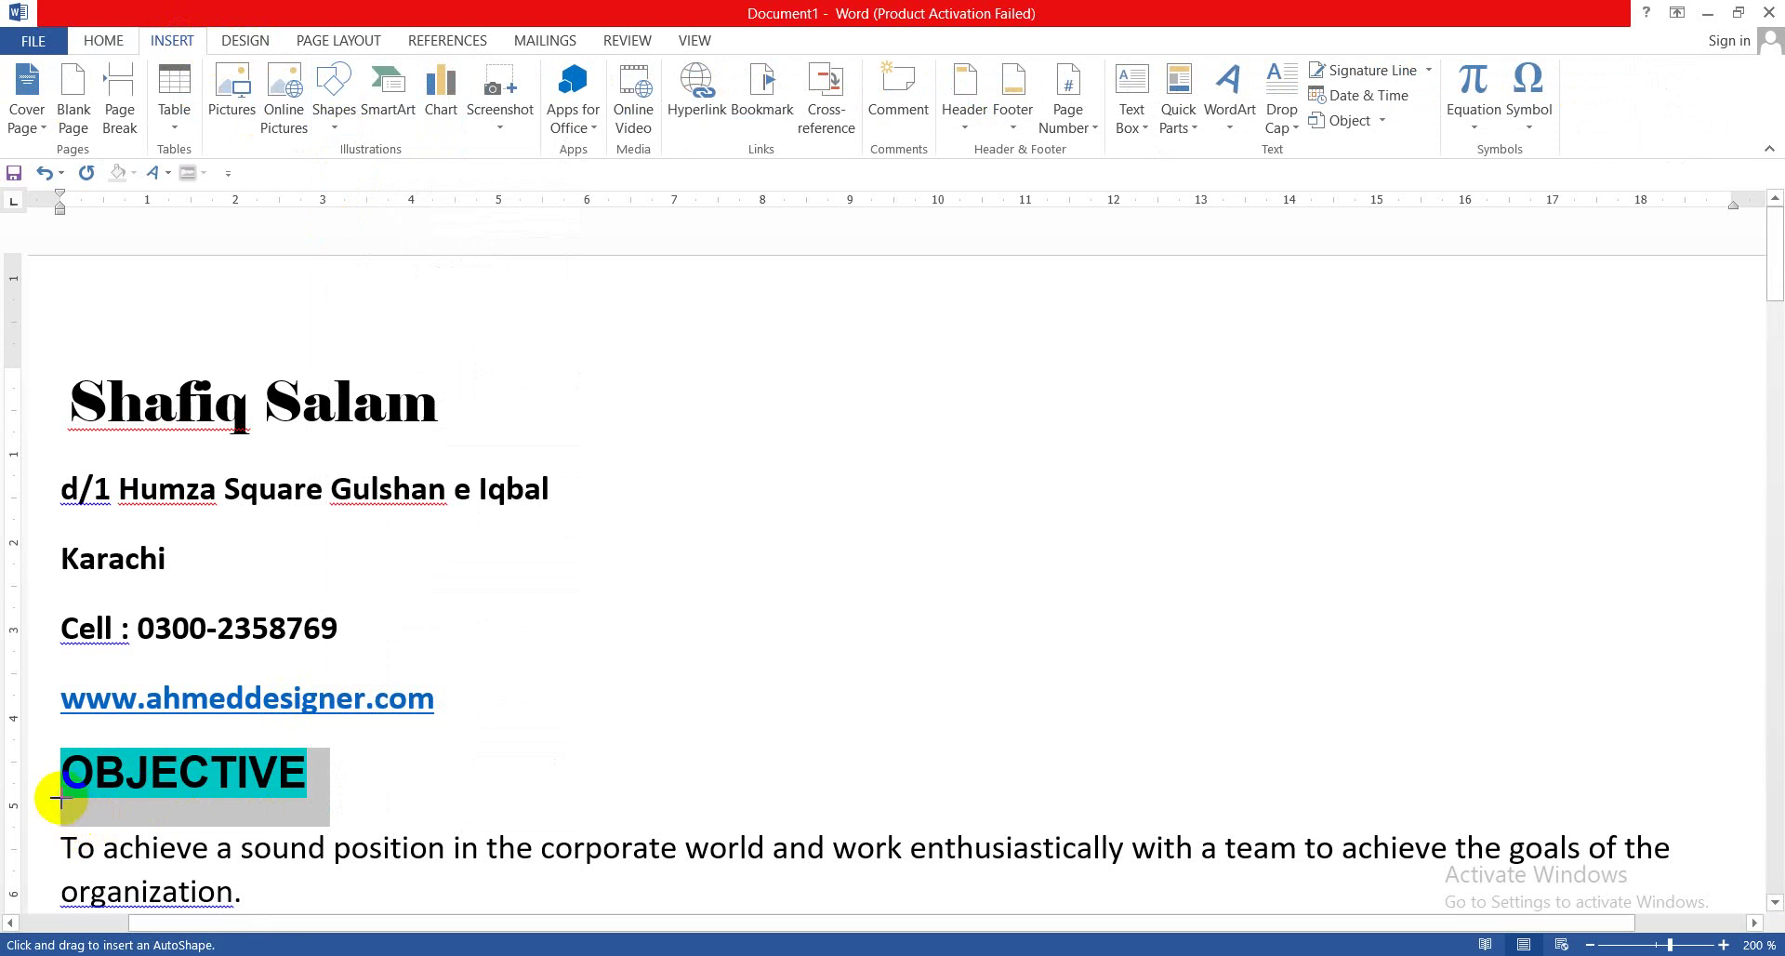
mouse_move(61, 796)
left_mouse_down()
mouse_move(1239, 753)
mouse_move(1658, 759)
mouse_move(1542, 764)
left_mouse_up()
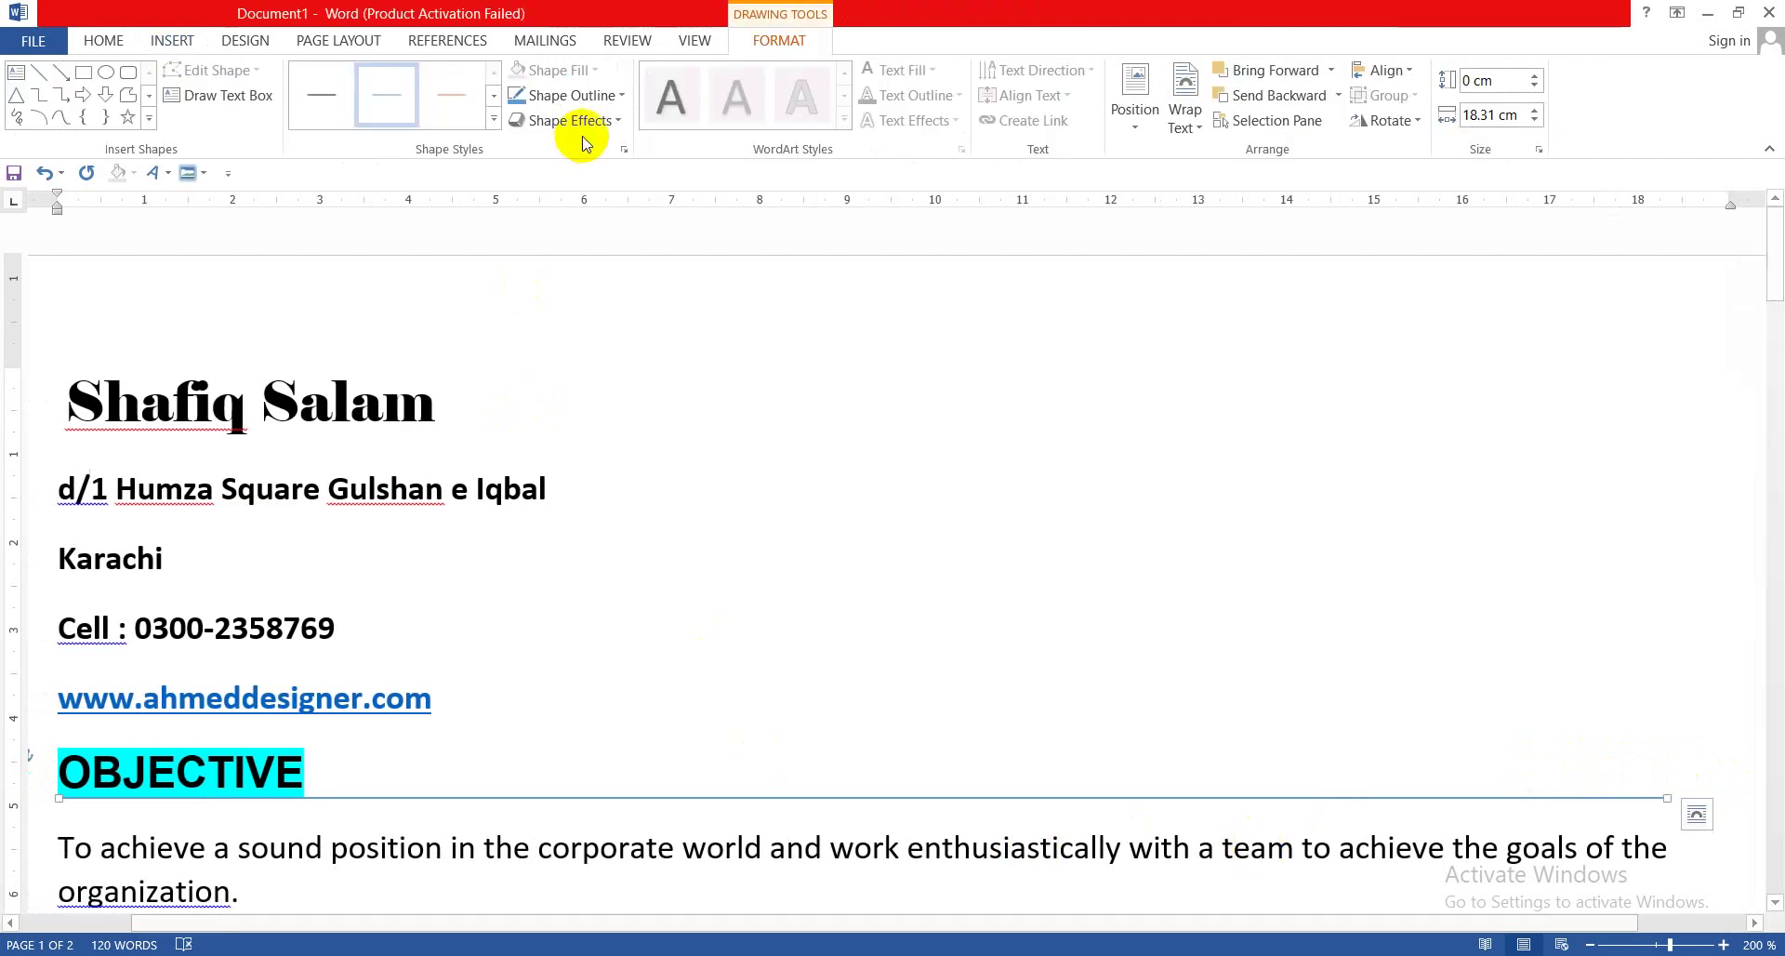
Give the line a 2¼ pt weight and a black outline colour
left_click(584, 101)
mouse_move(593, 356)
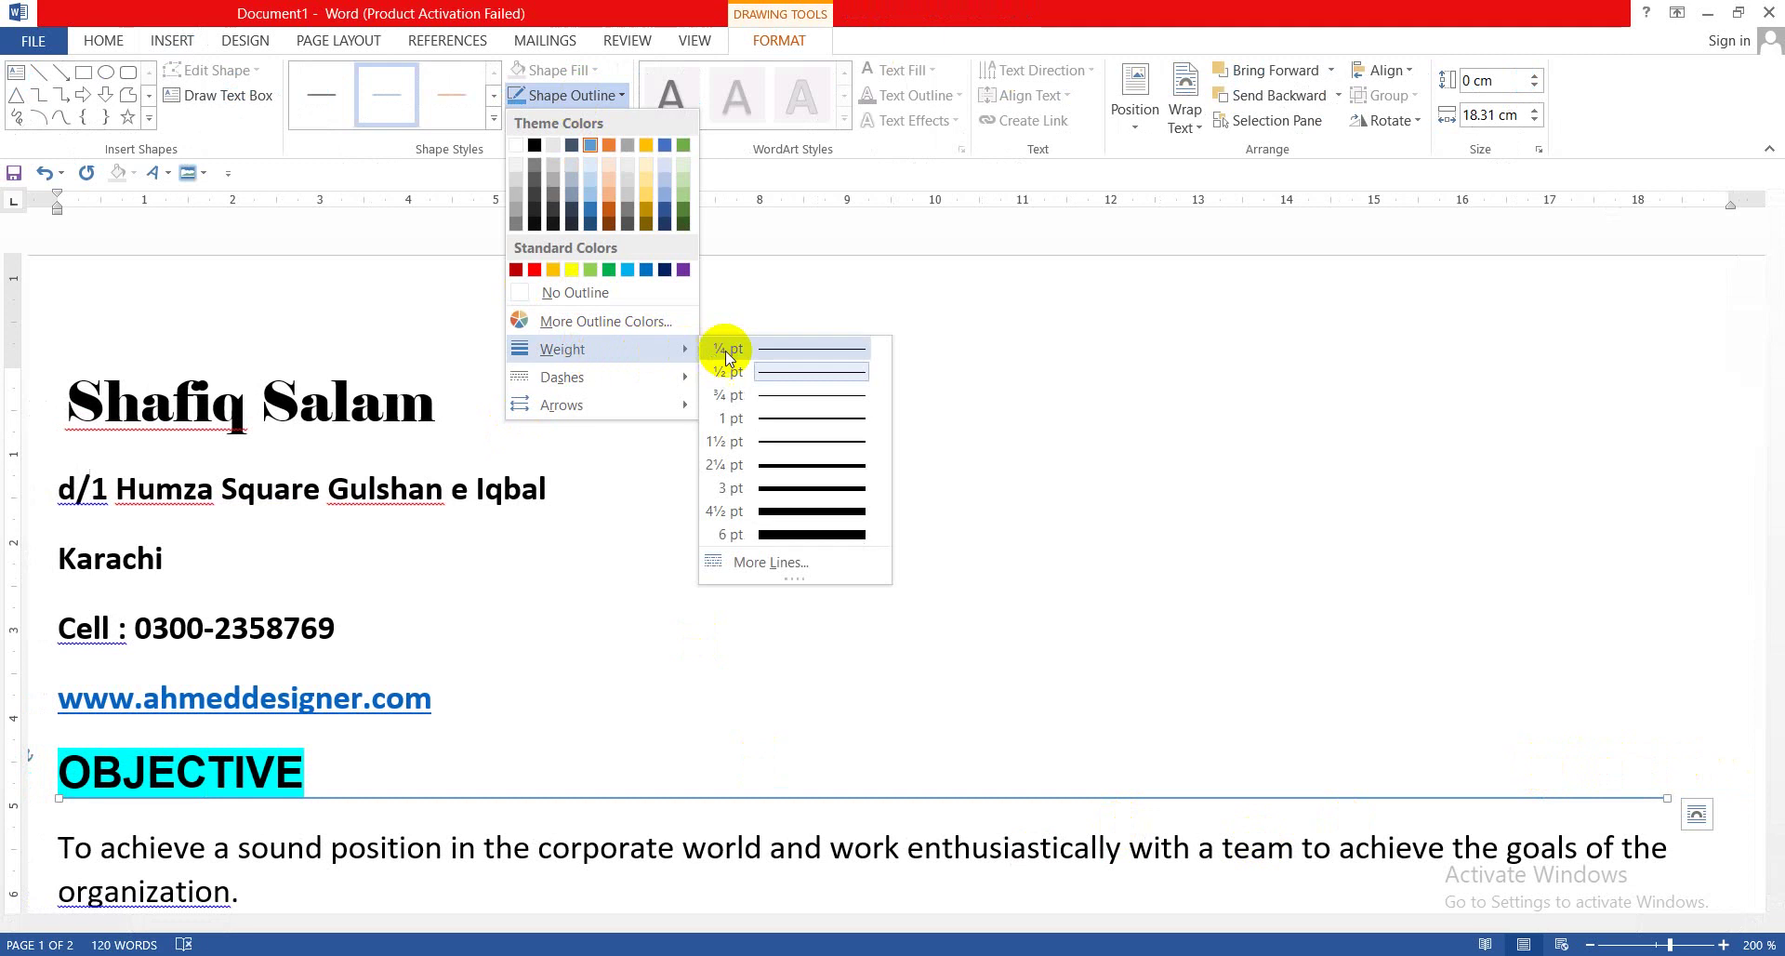
left_click(777, 461)
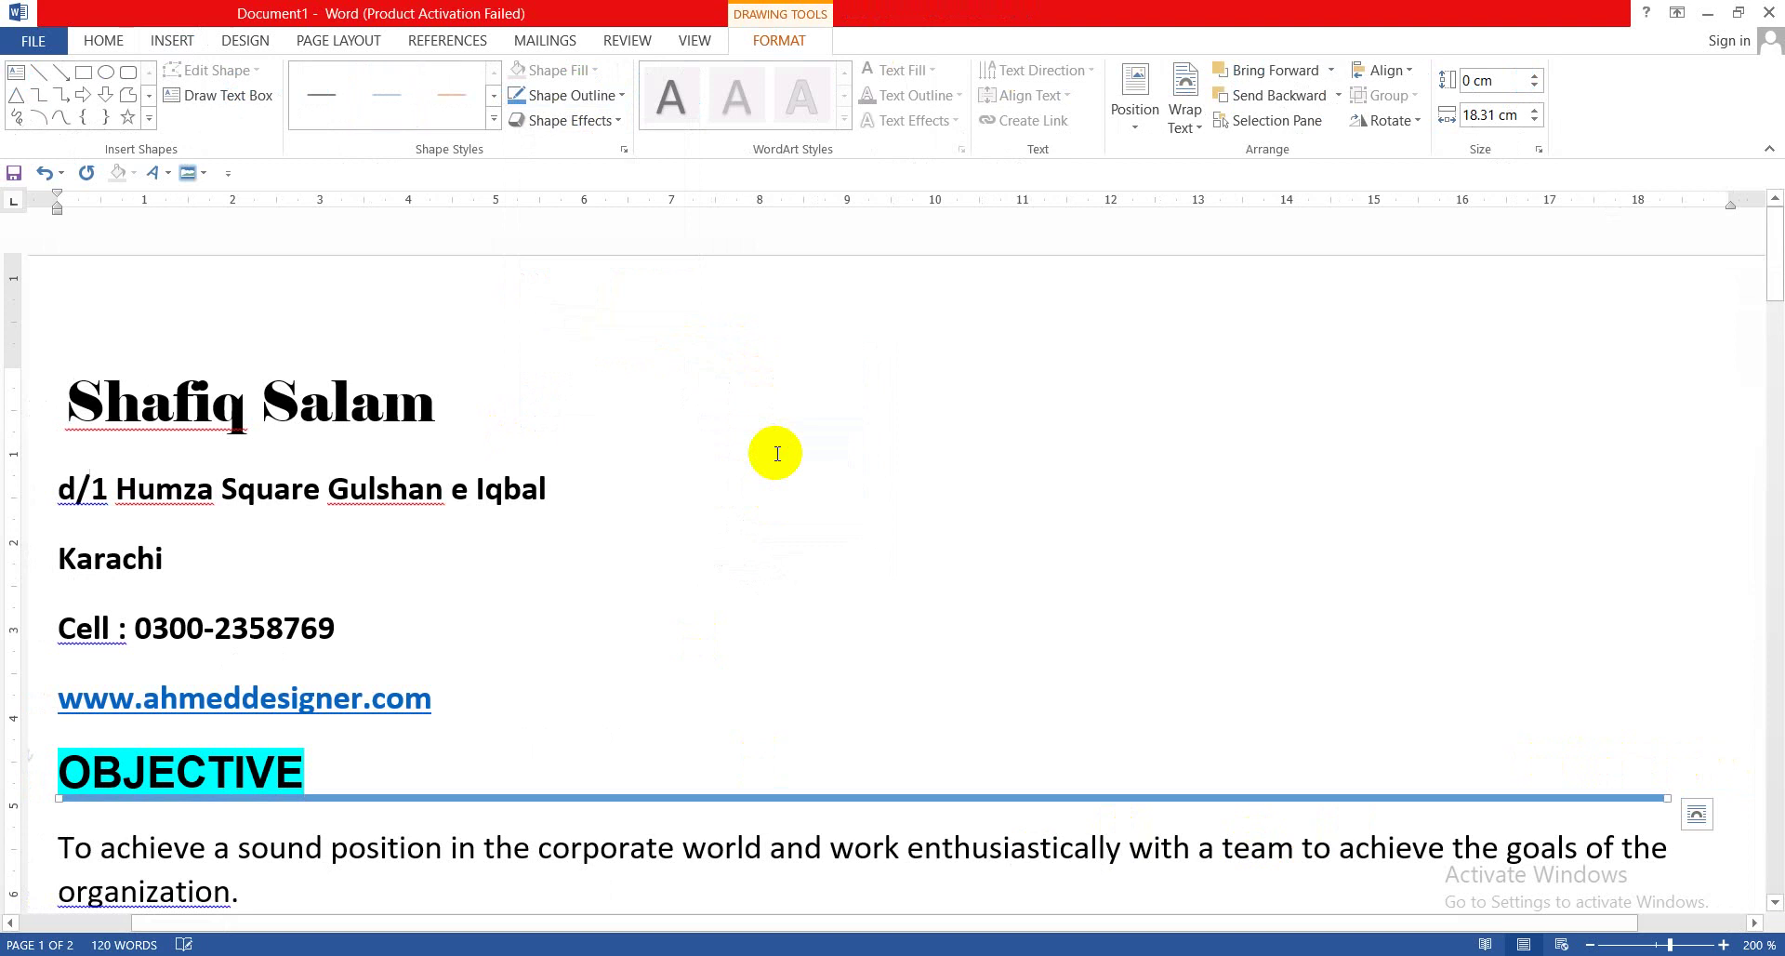
left_click(602, 101)
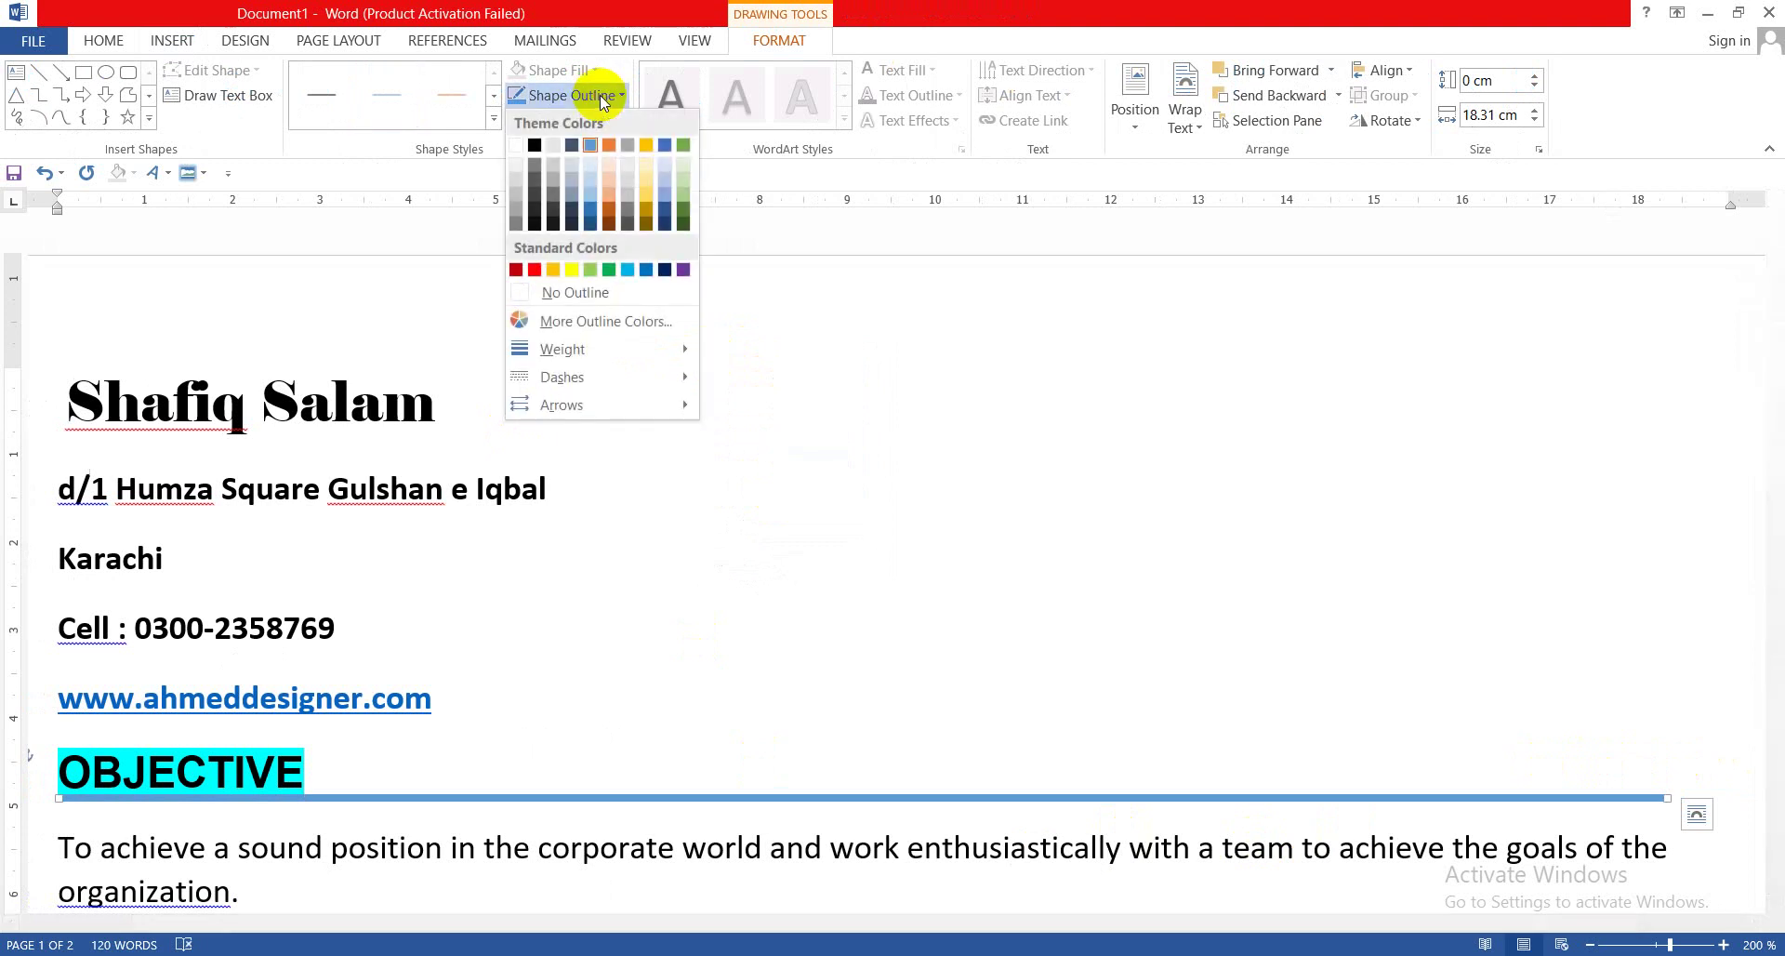
left_click(530, 139)
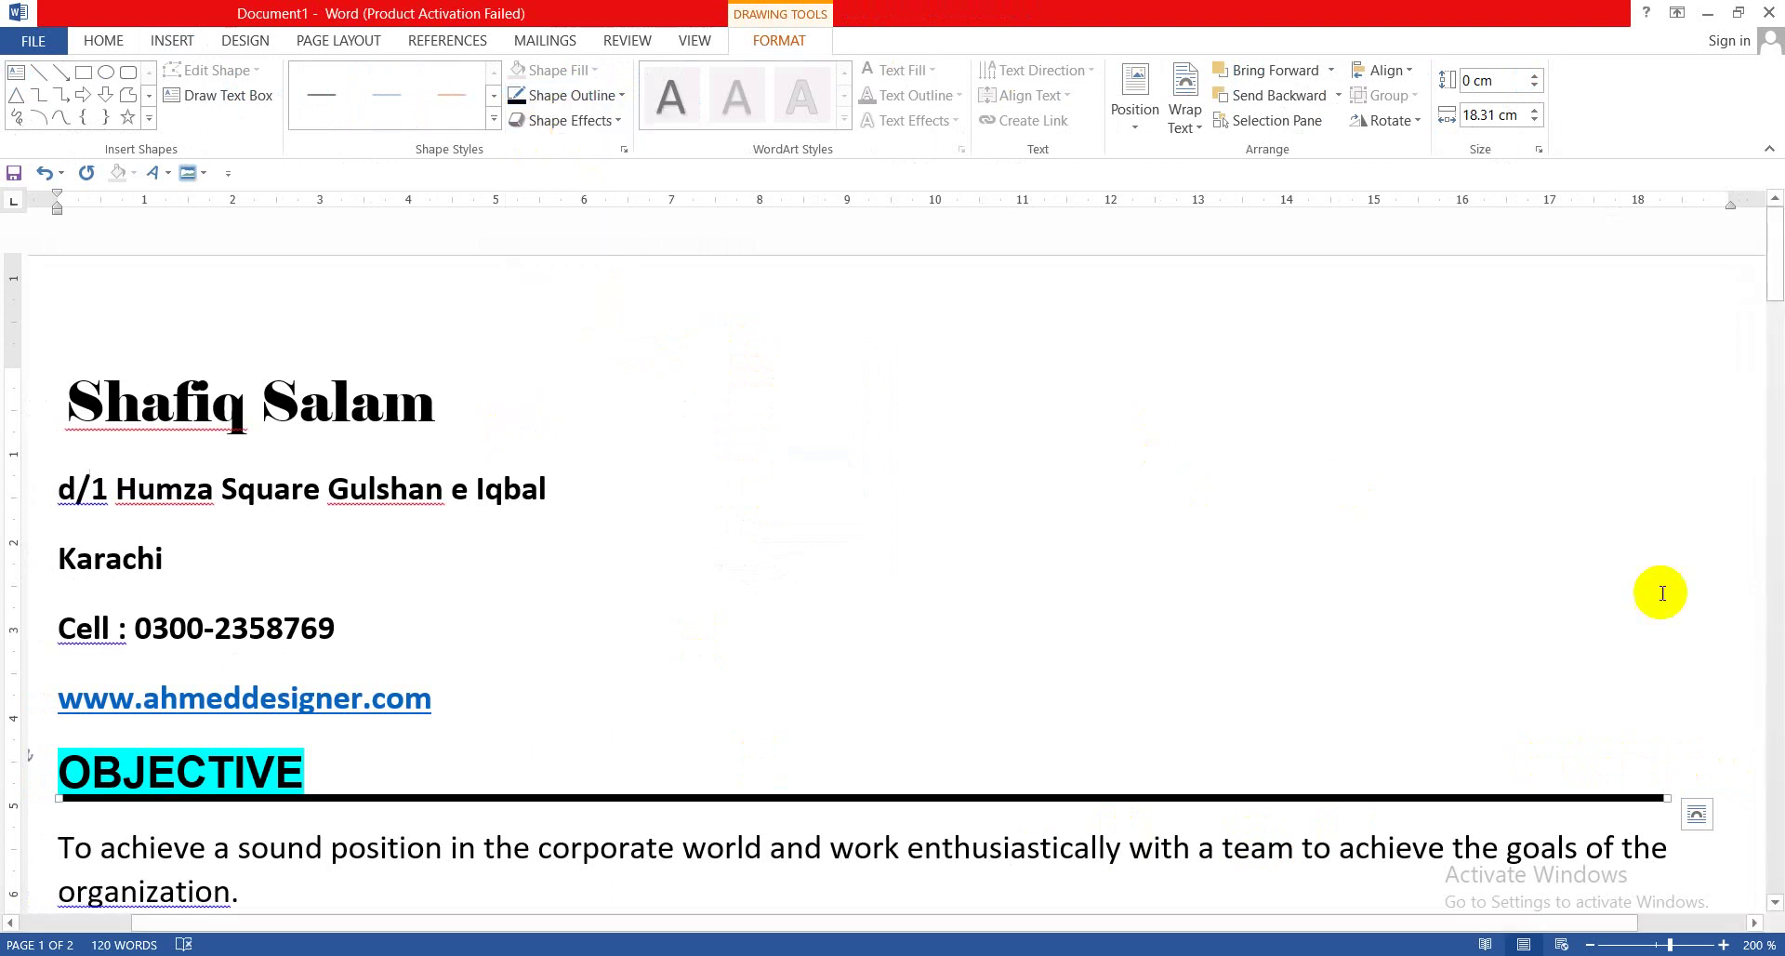
left_click_drag(1775, 294, 1776, 336)
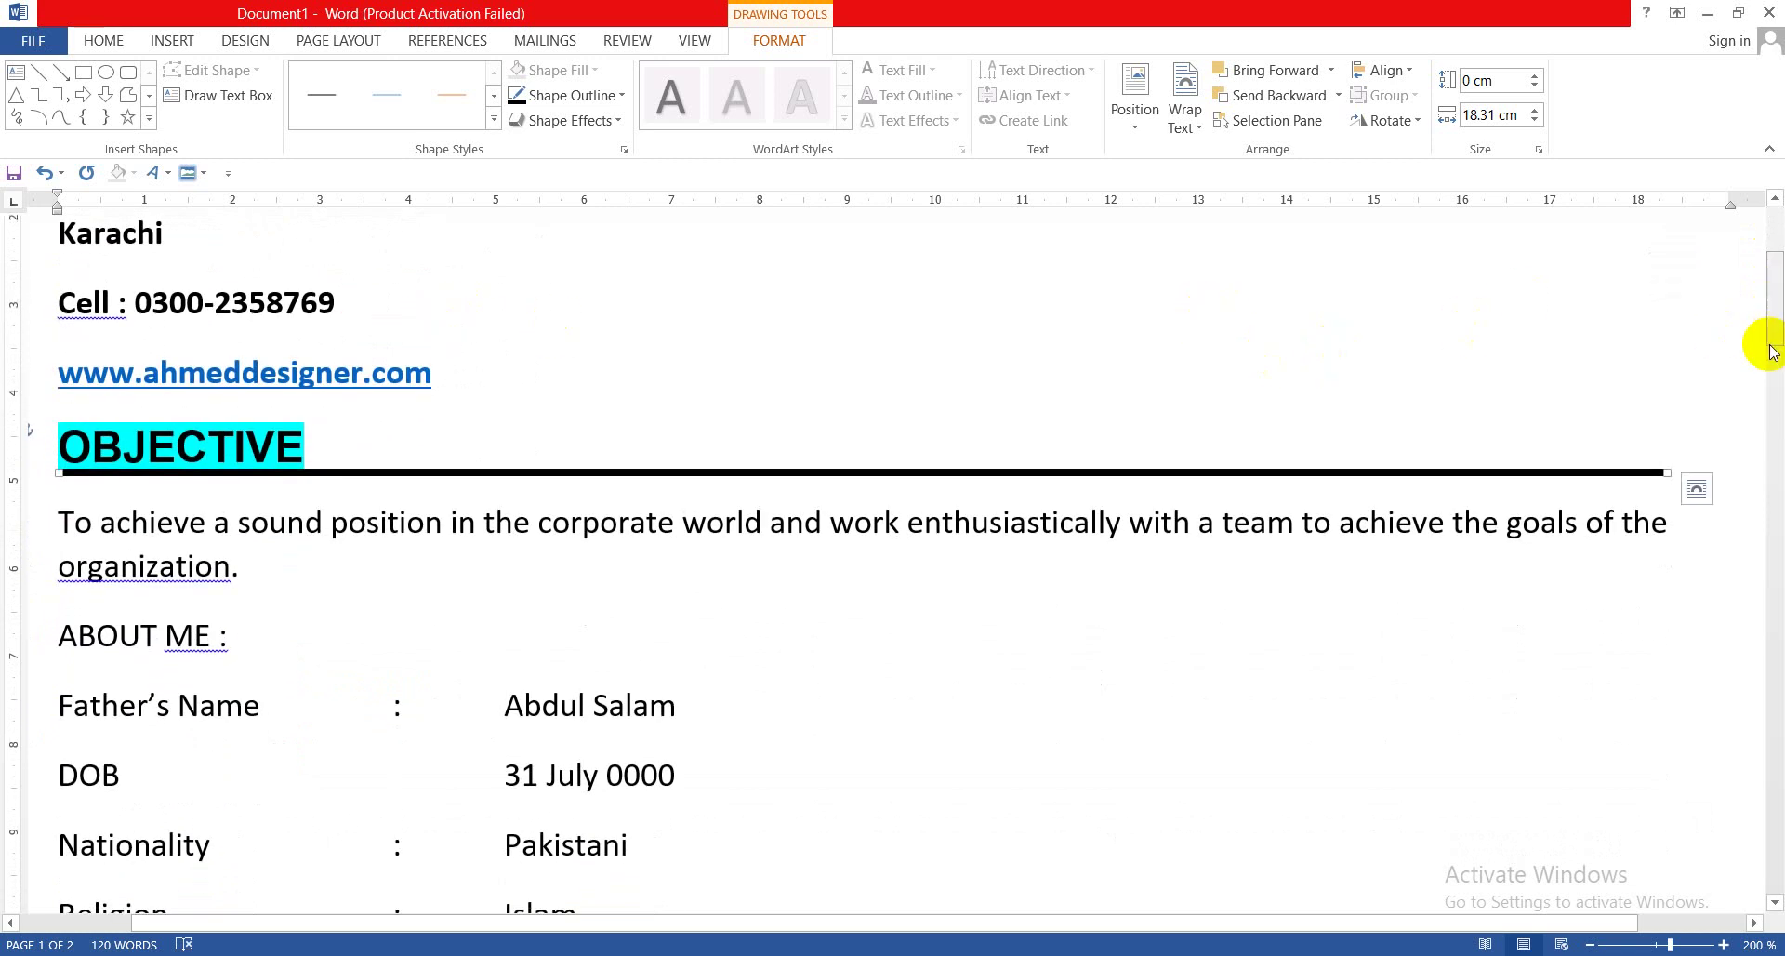
Delete and restore the OBJECTIVE heading line, then reselect the 'OBJECTIVE :' heading text
left_click_drag(1775, 335, 1775, 351)
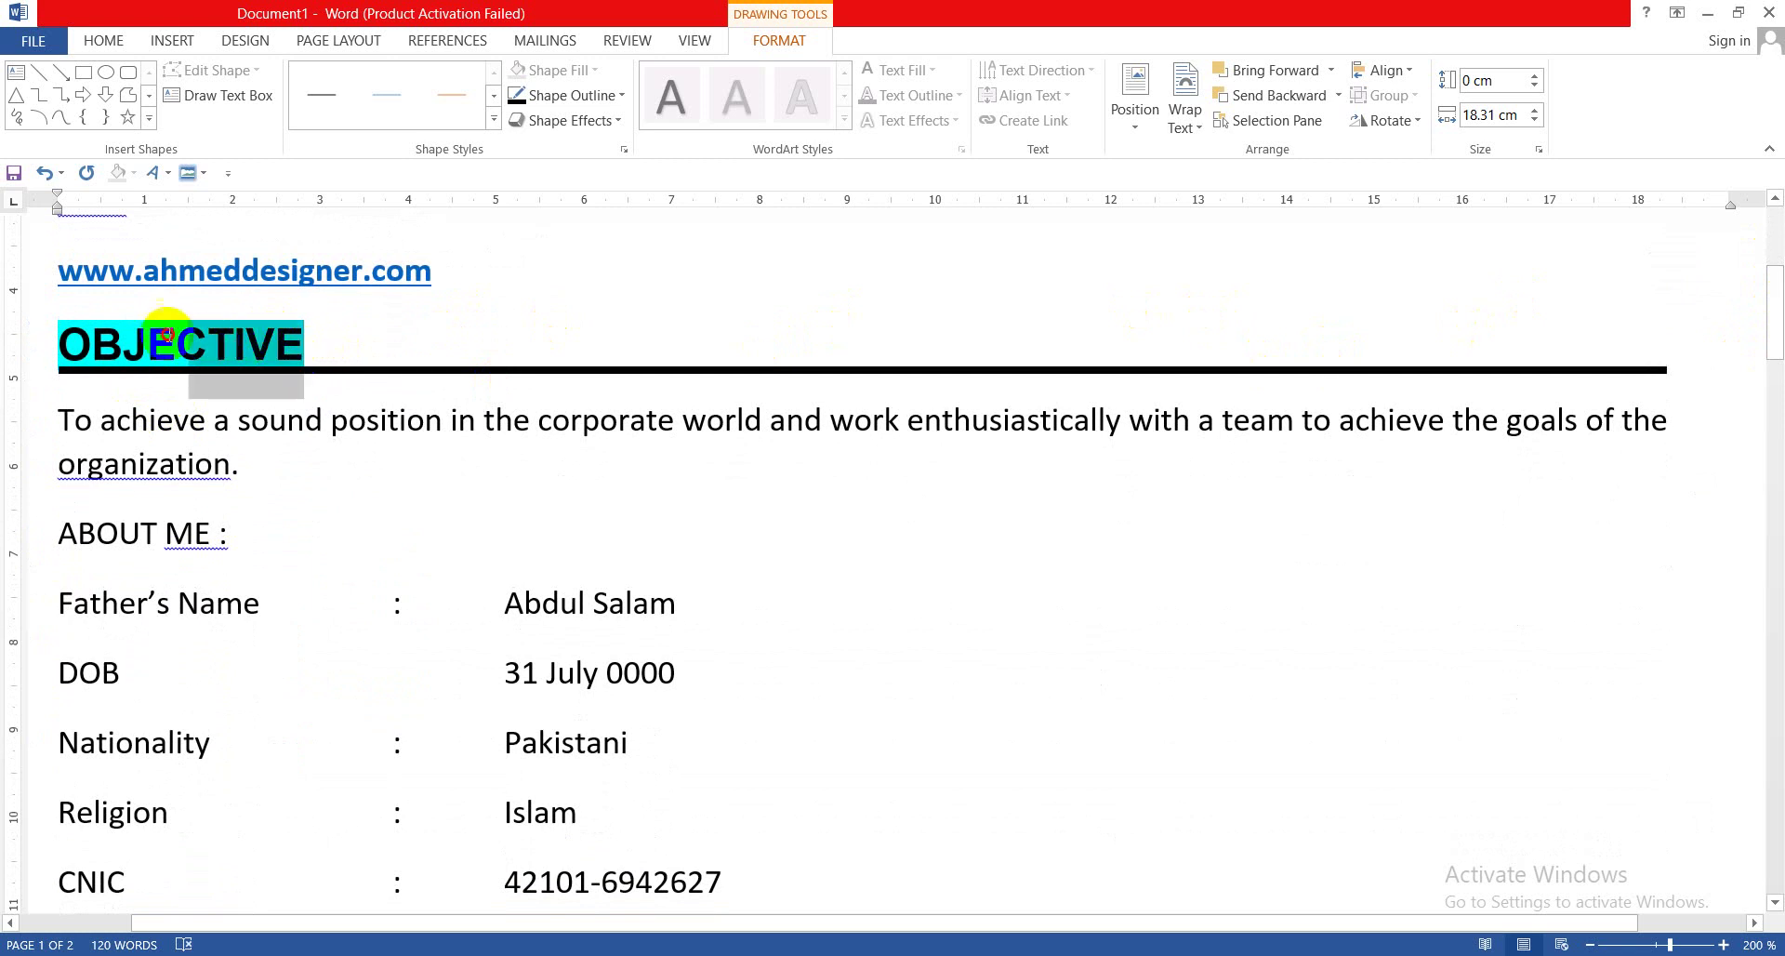
left_click(48, 324)
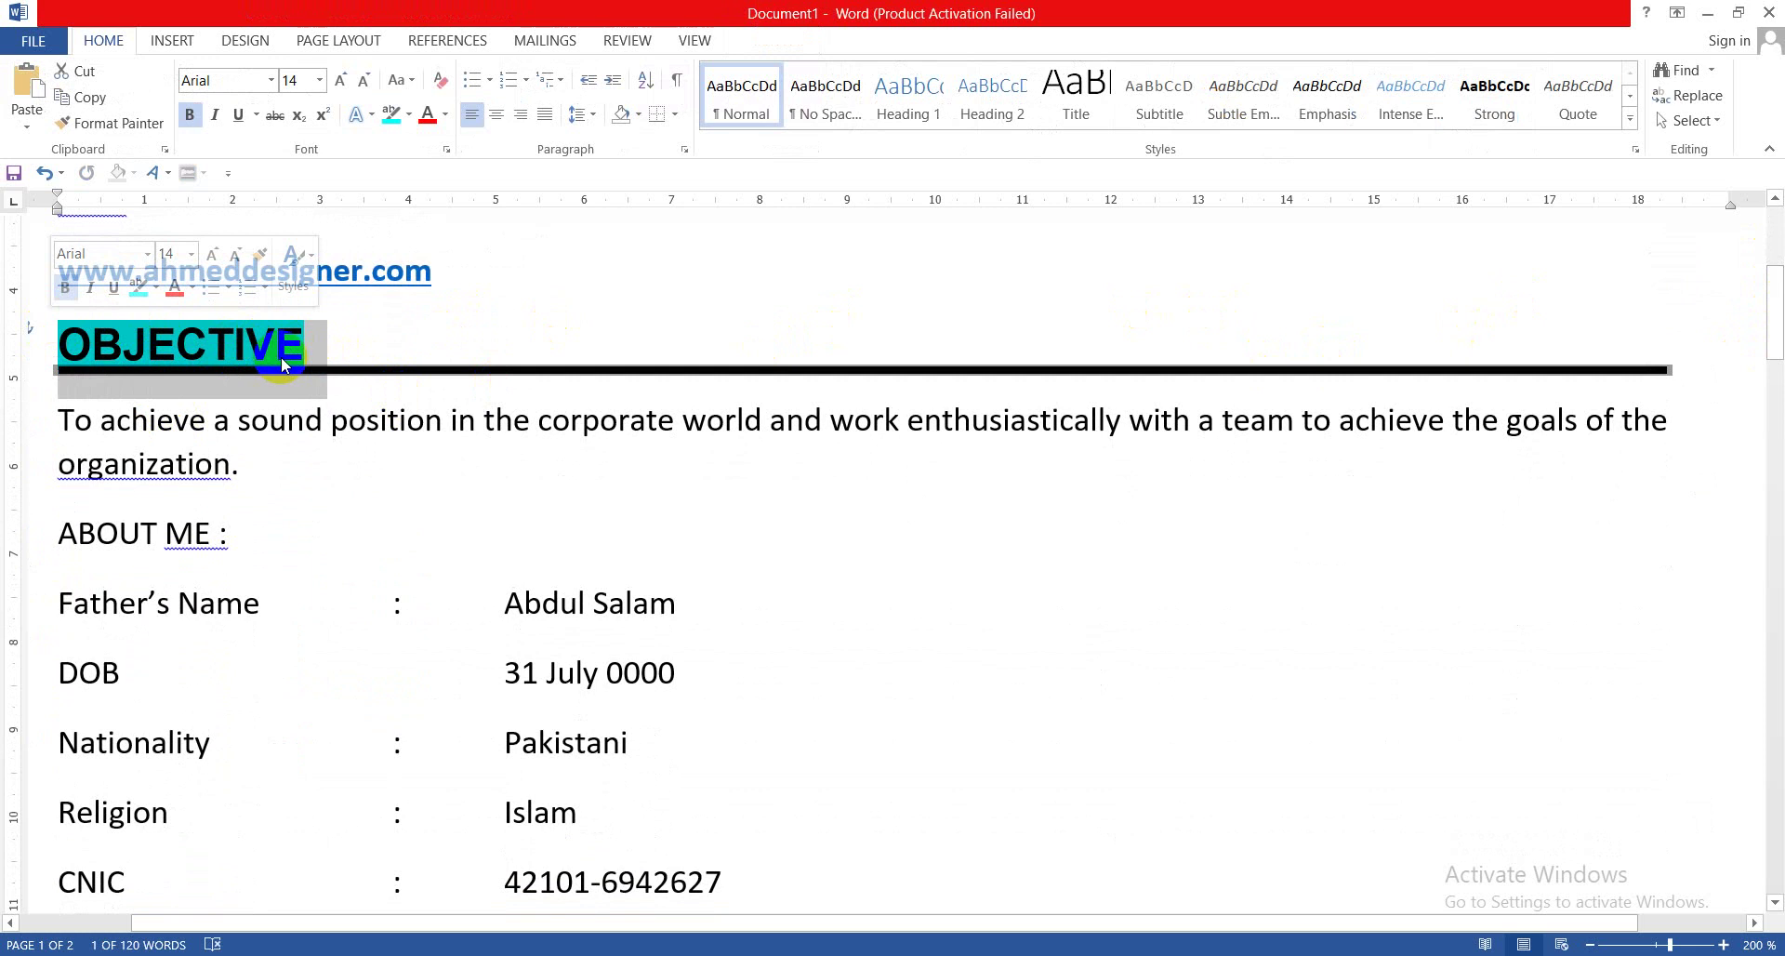
mouse_move(1775, 319)
left_mouse_down()
mouse_move(1776, 260)
mouse_move(1733, 259)
left_mouse_up()
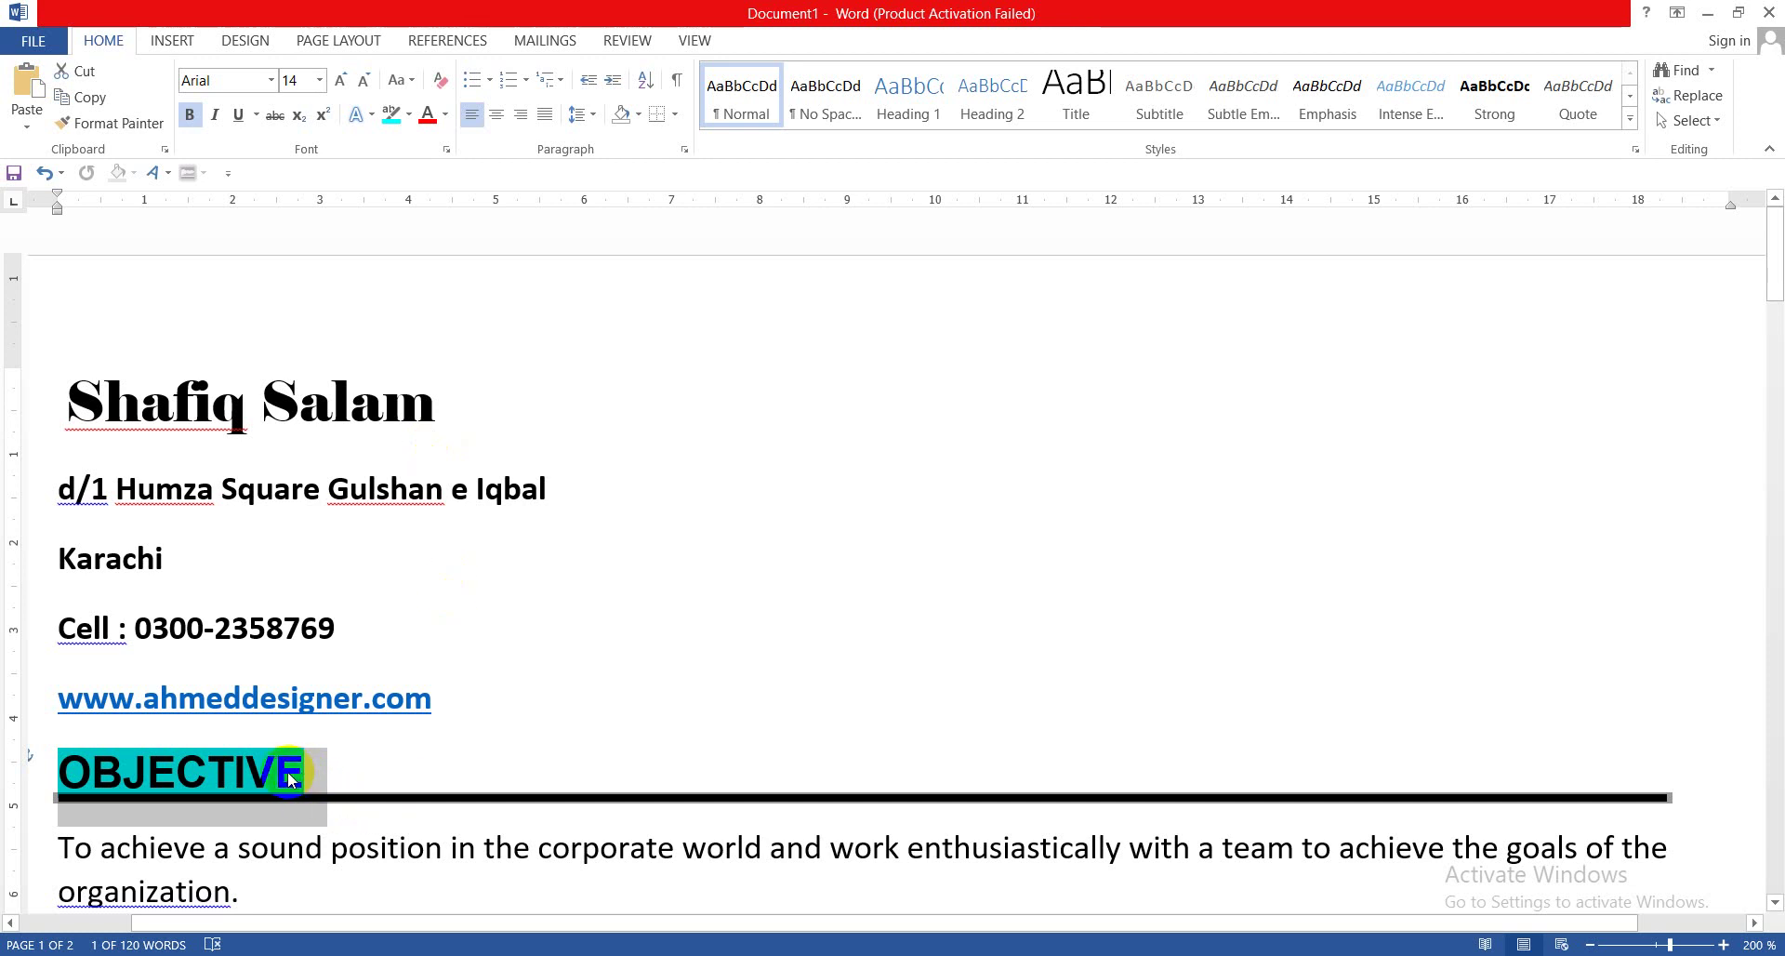
left_click_drag(1773, 278, 1771, 357)
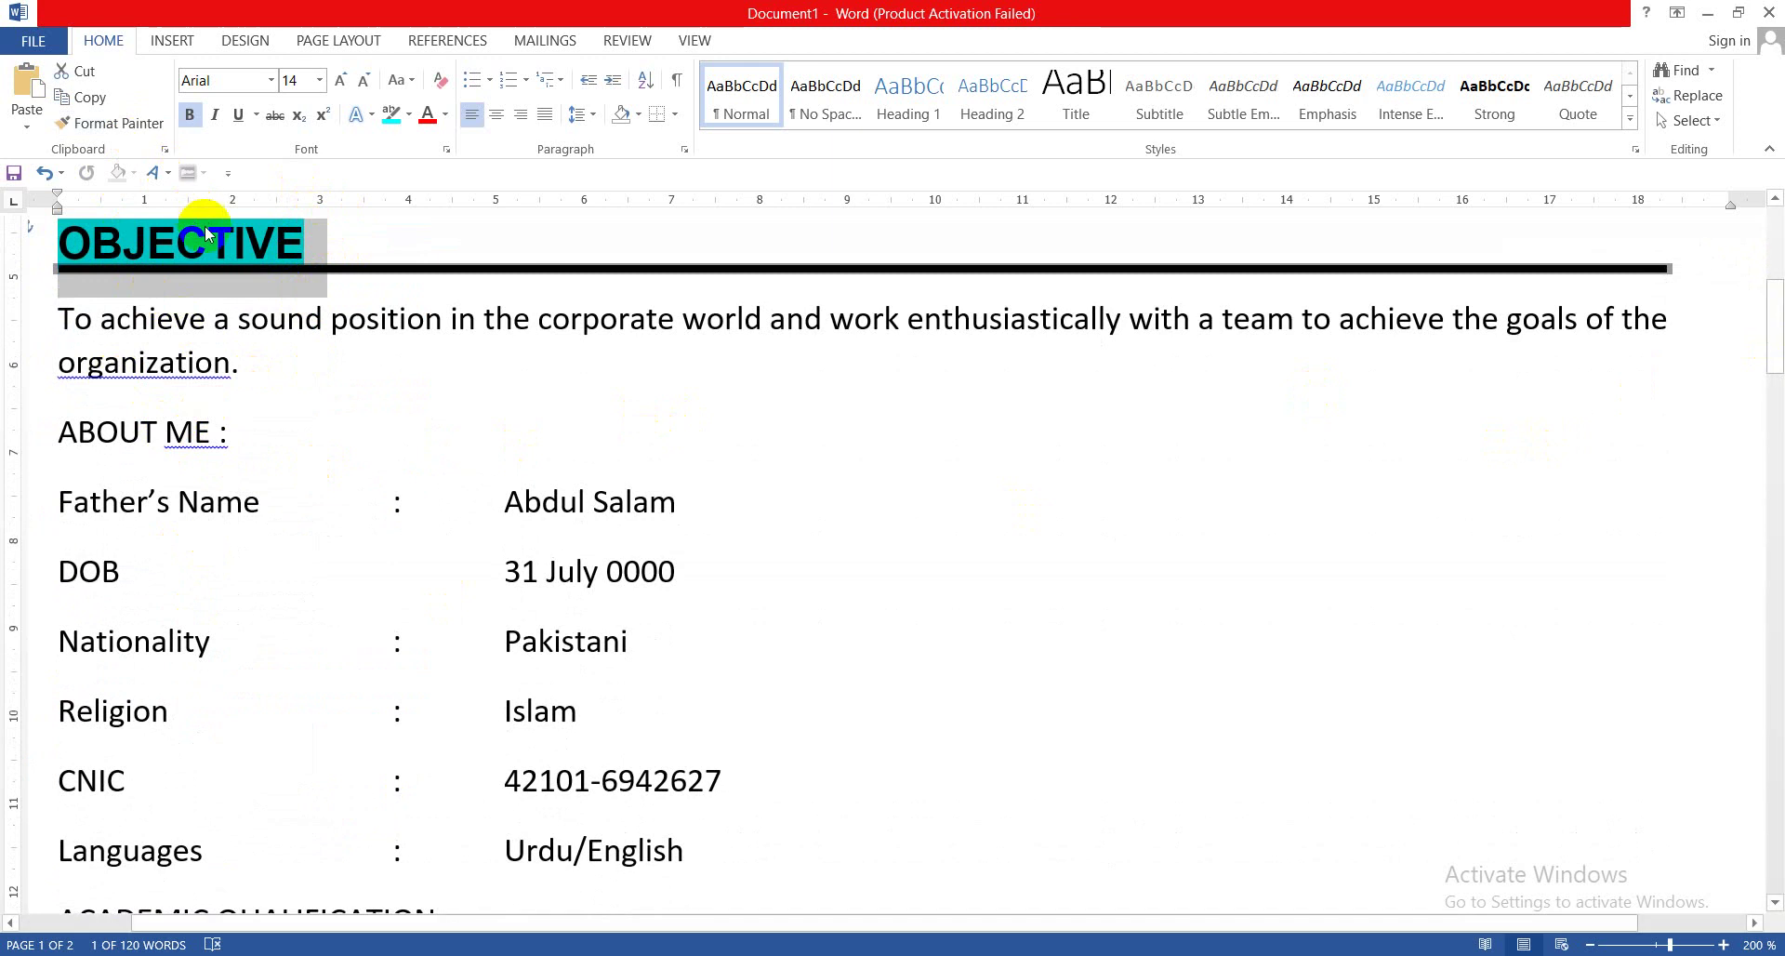
key("Delete")
key("ctrl+z")
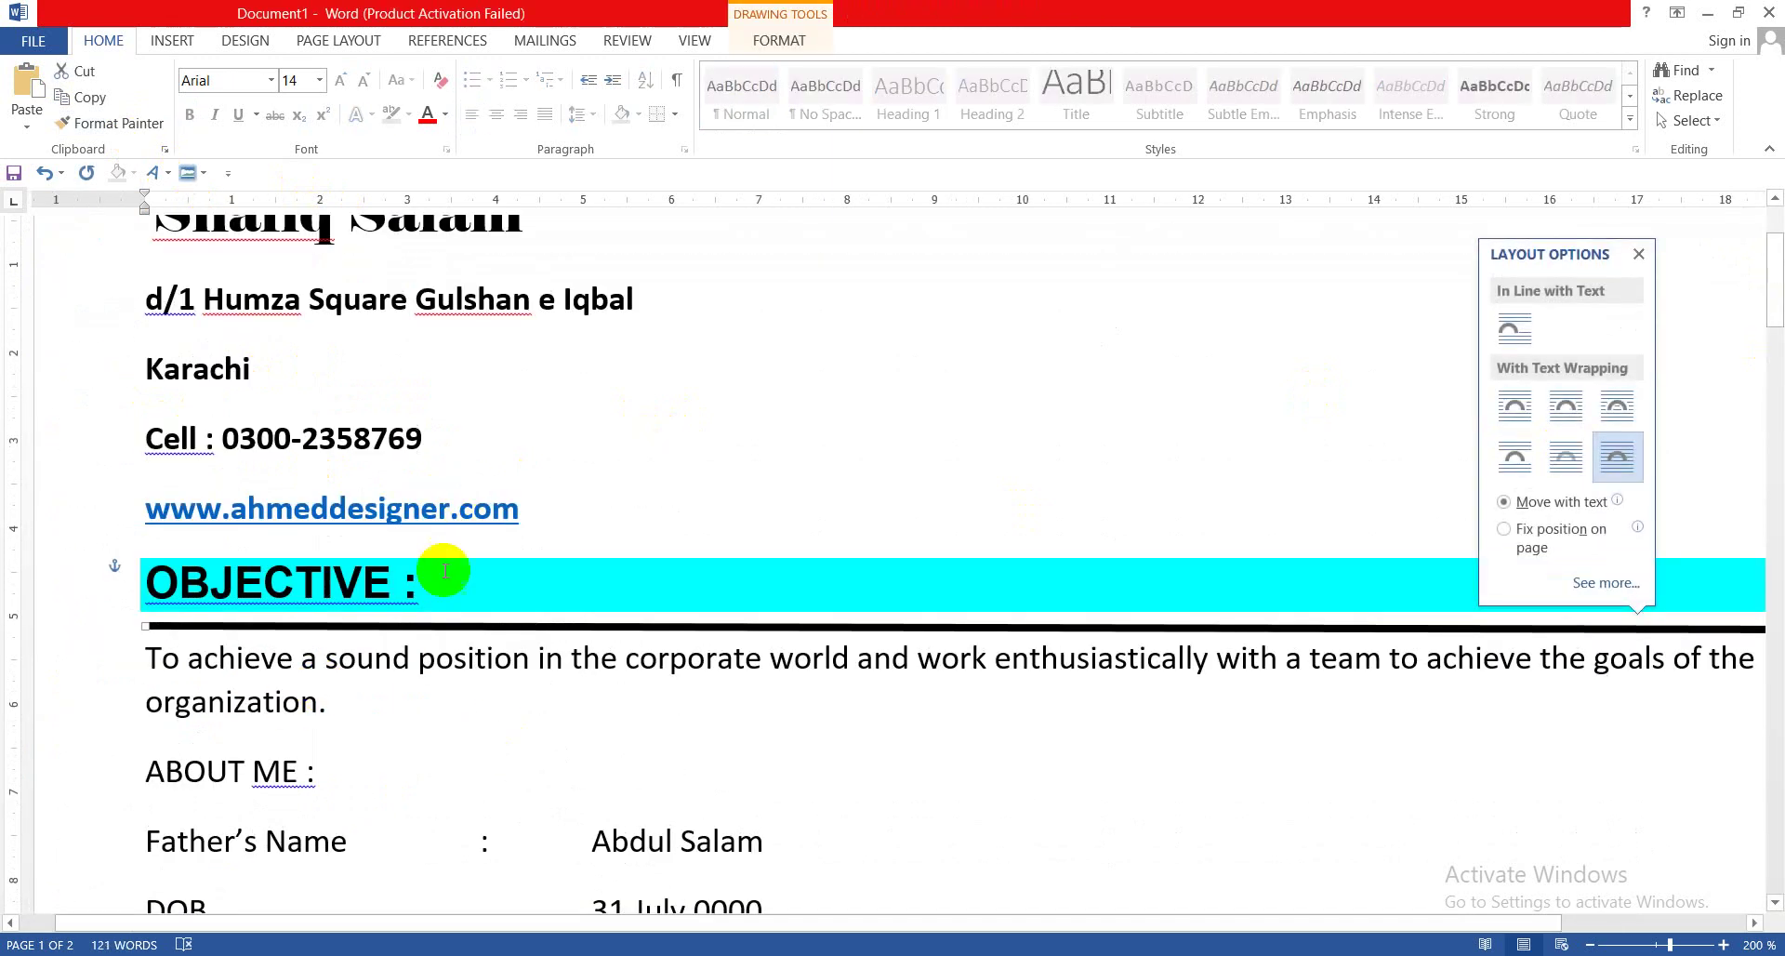
left_click_drag(447, 576, 149, 562)
left_click_drag(467, 584, 225, 574)
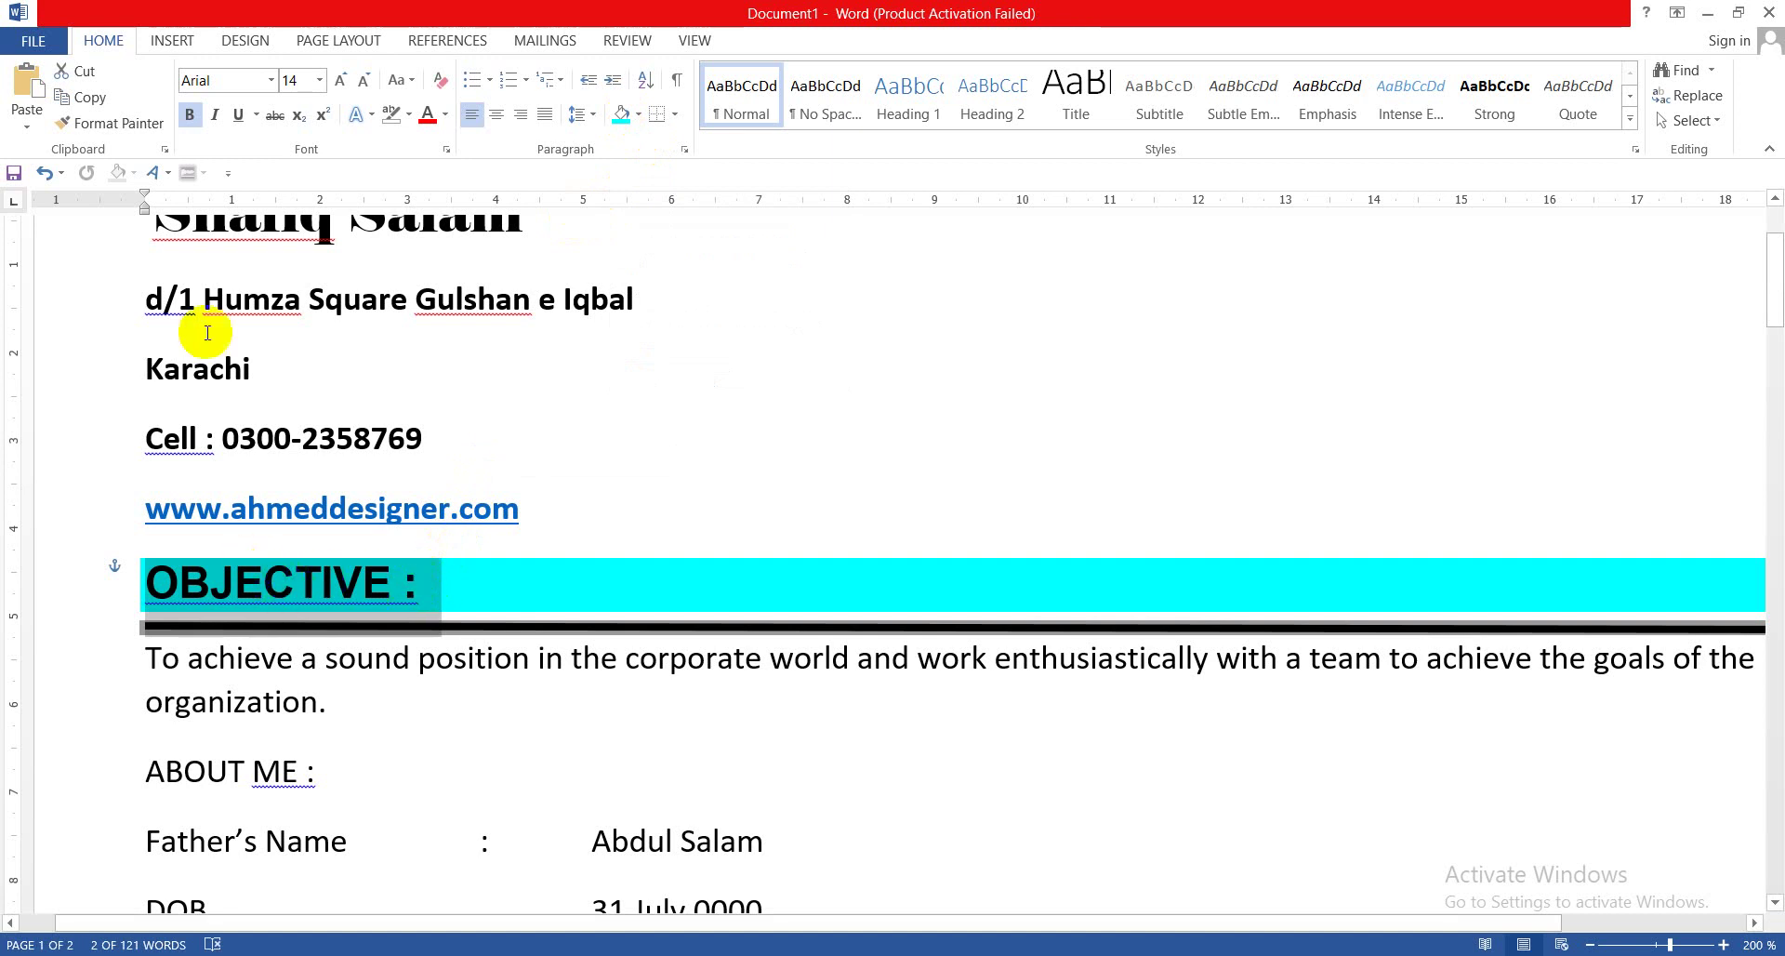
Format Painter the OBJECTIVE style onto ABOUT ME, ACADEMIC QUALIFICATION, WORK EXPERIENCE and EXTRA SKILLS
left_click(133, 131)
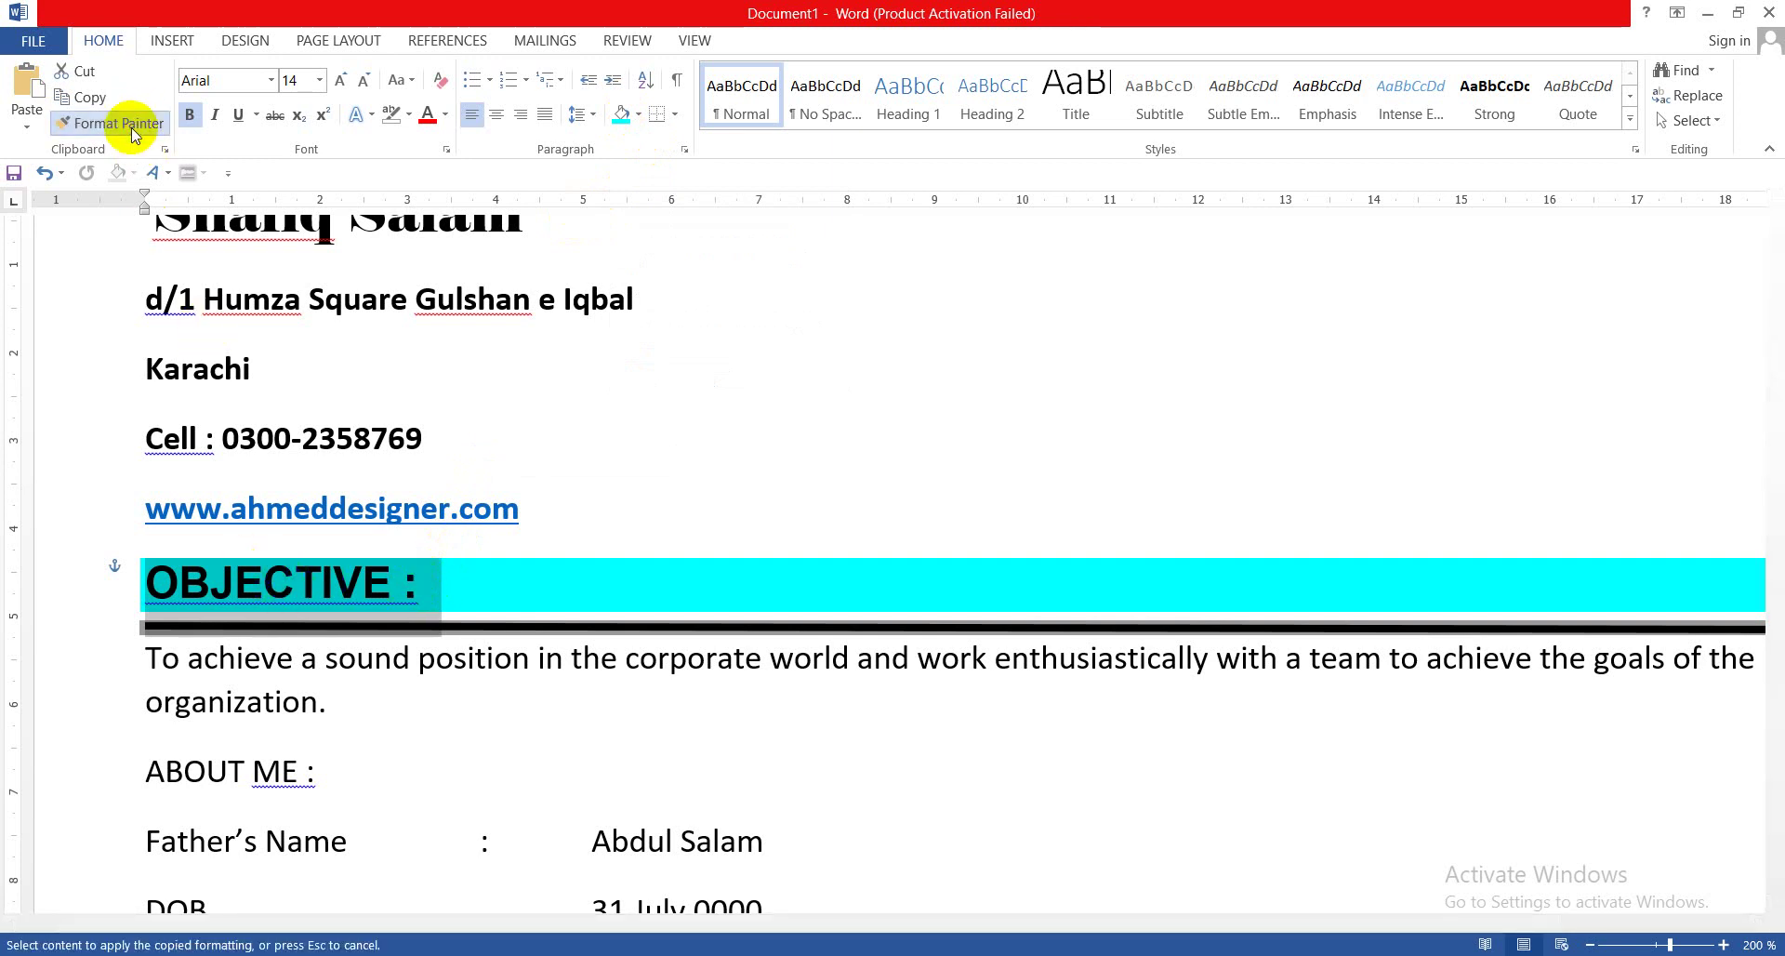
left_click_drag(1775, 296, 1773, 351)
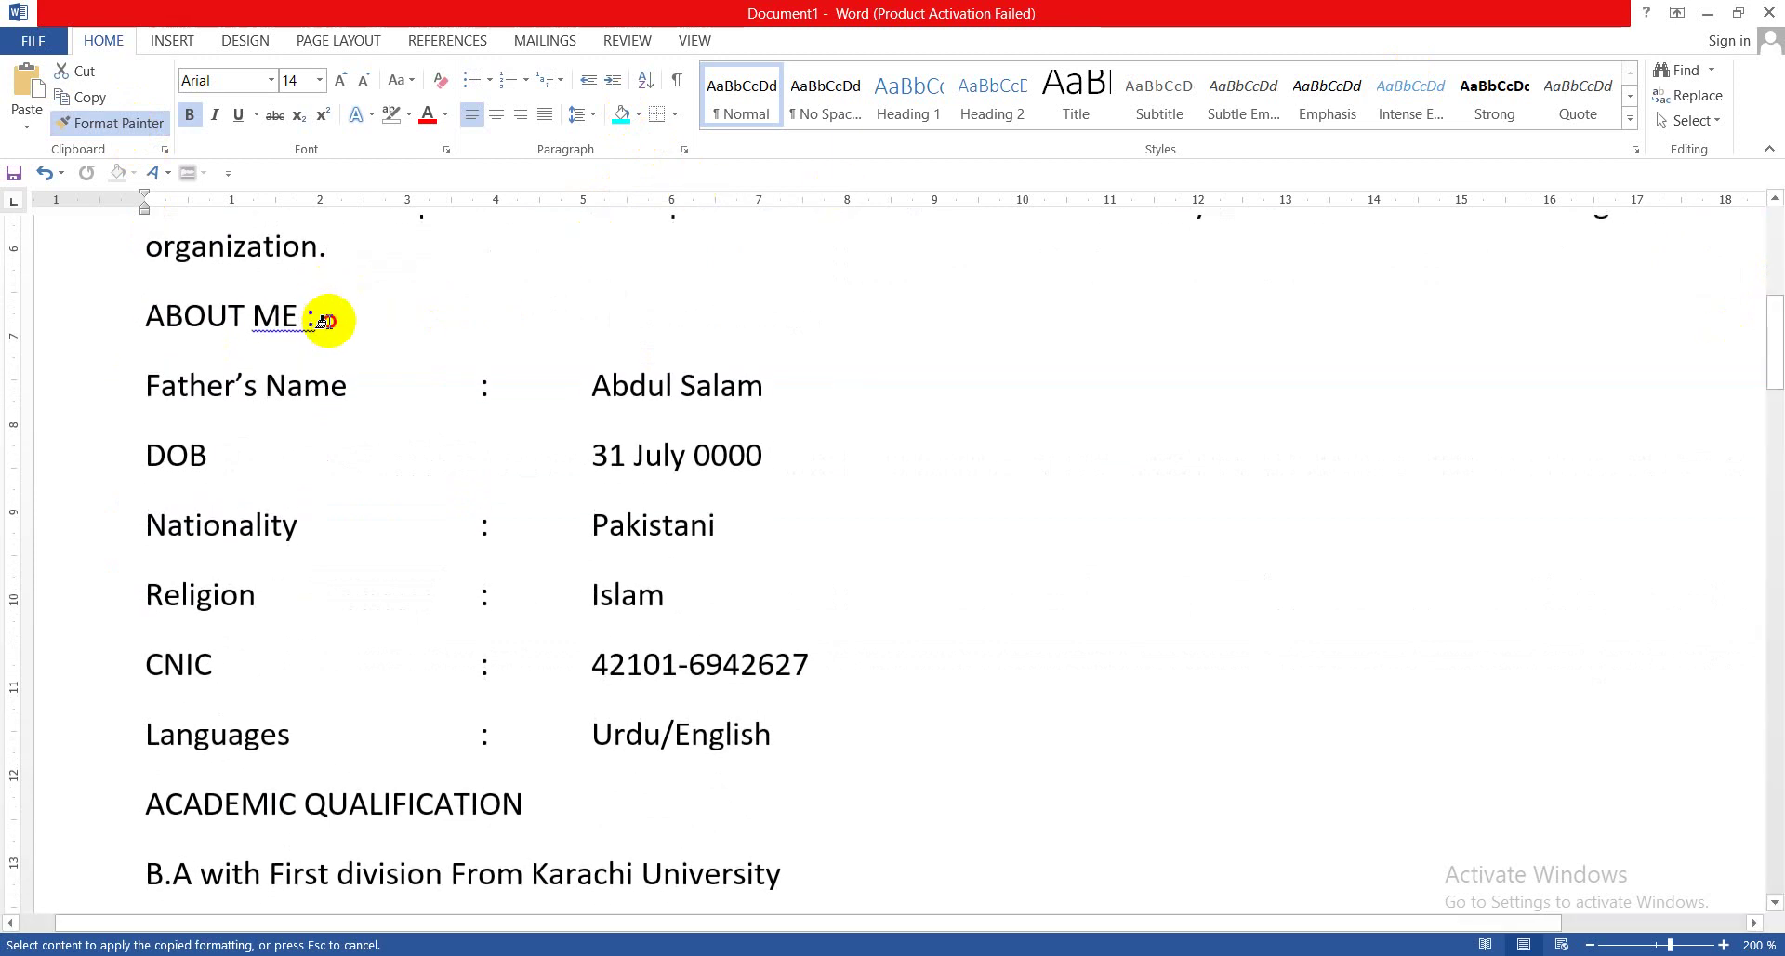
left_click_drag(321, 319, 149, 323)
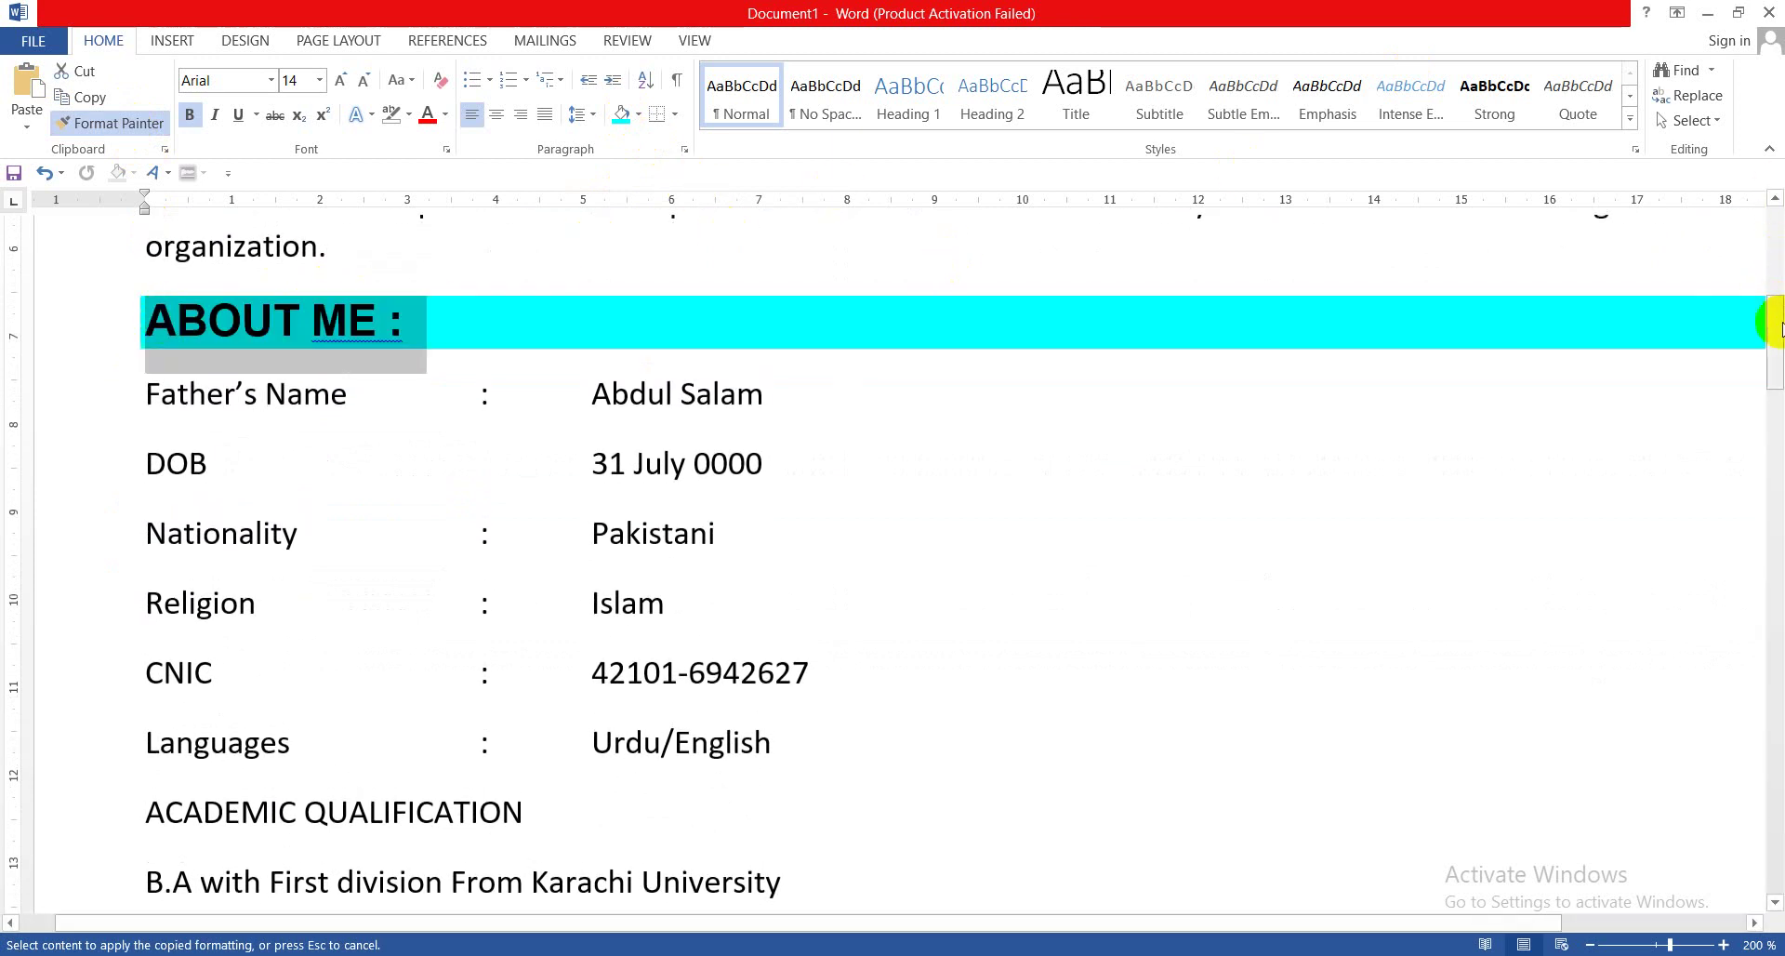
left_click_drag(1775, 319, 1776, 346)
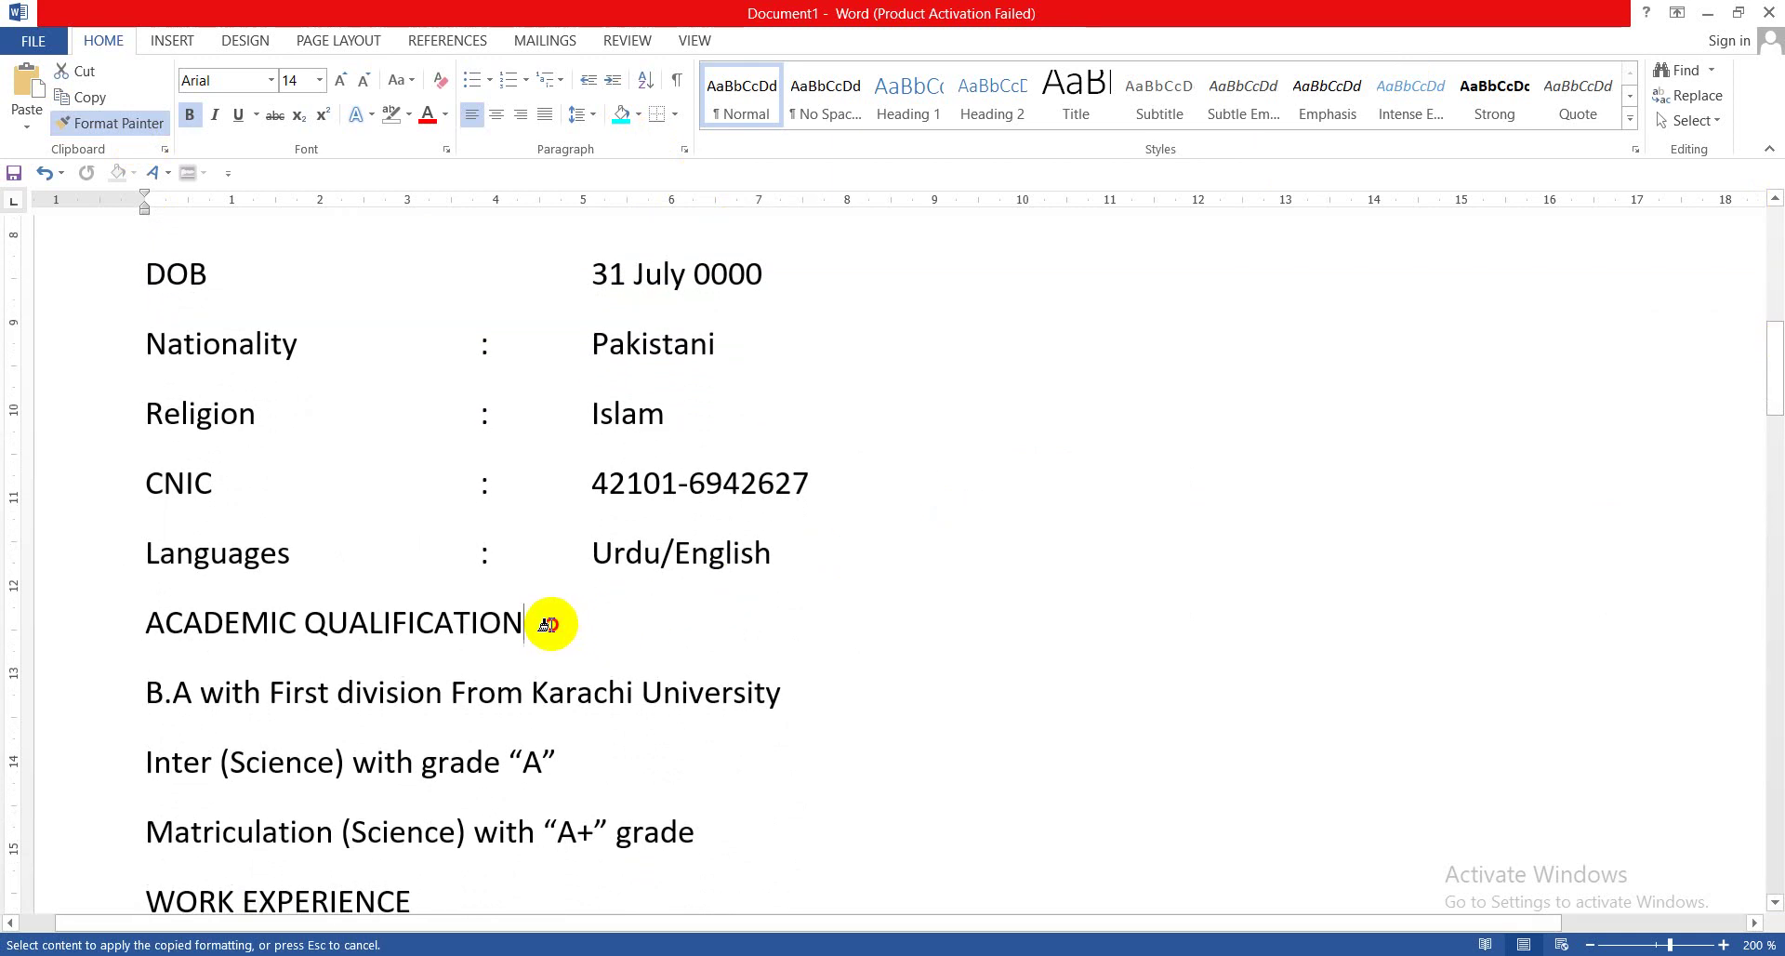
left_click_drag(549, 624, 154, 628)
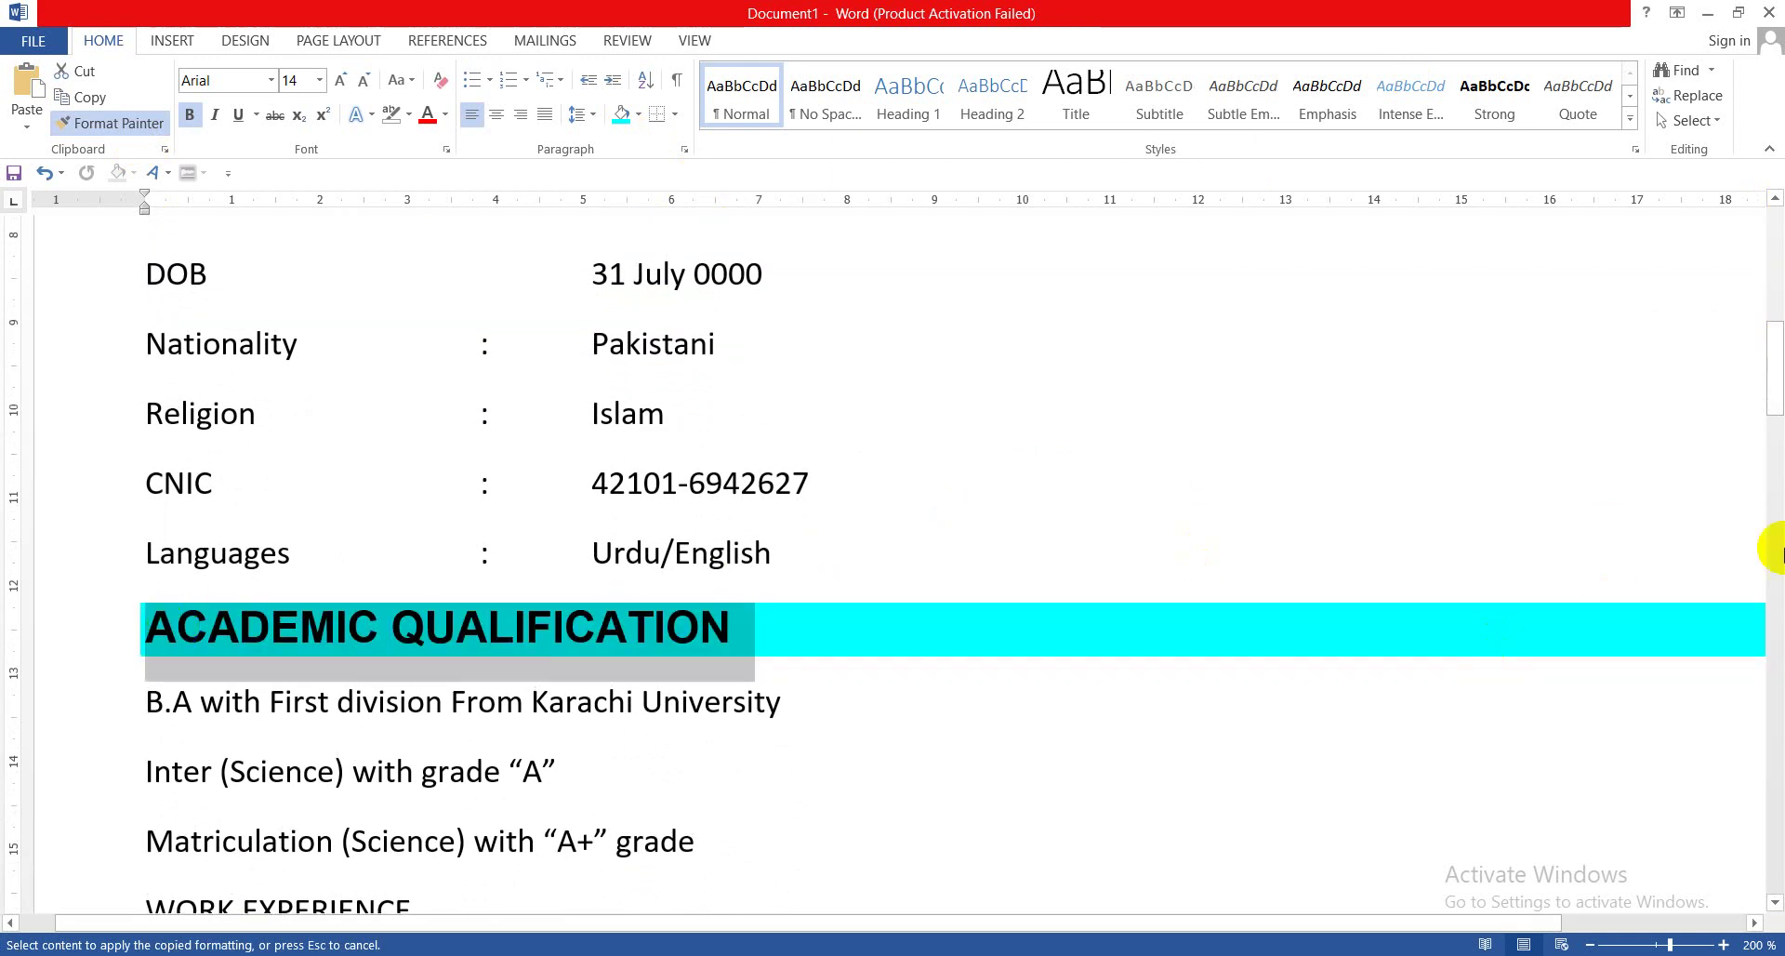
left_click_drag(1774, 412, 1769, 454)
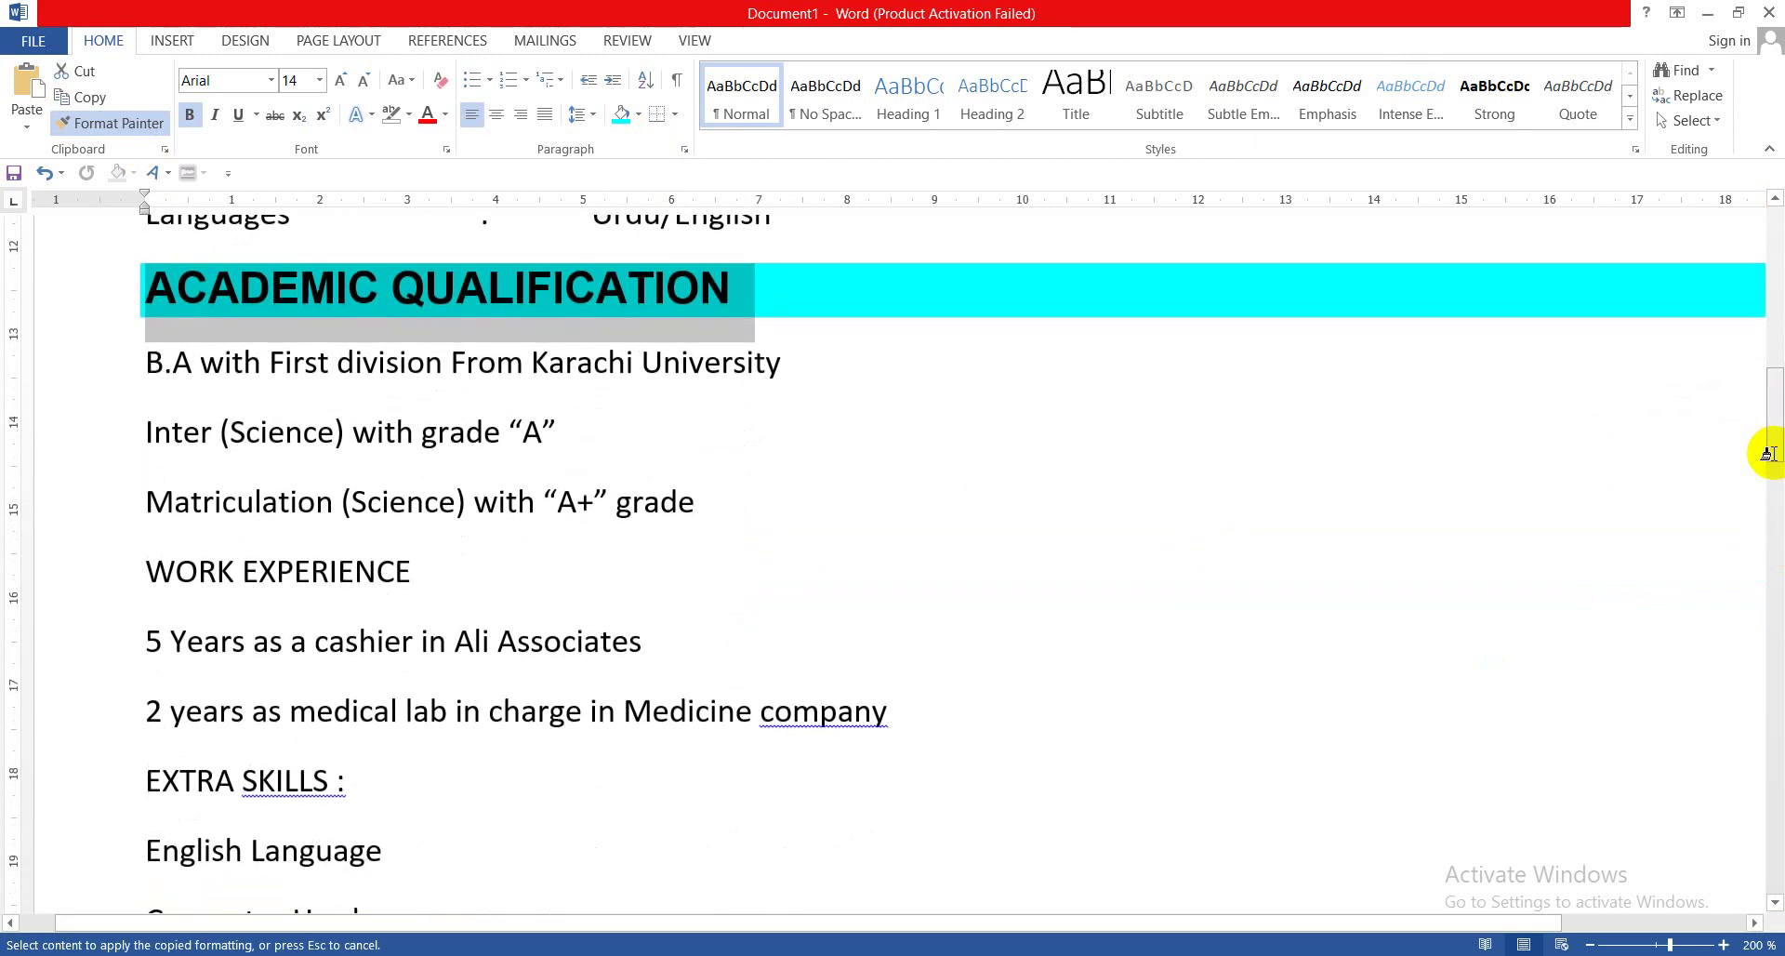
left_click_drag(429, 569, 176, 562)
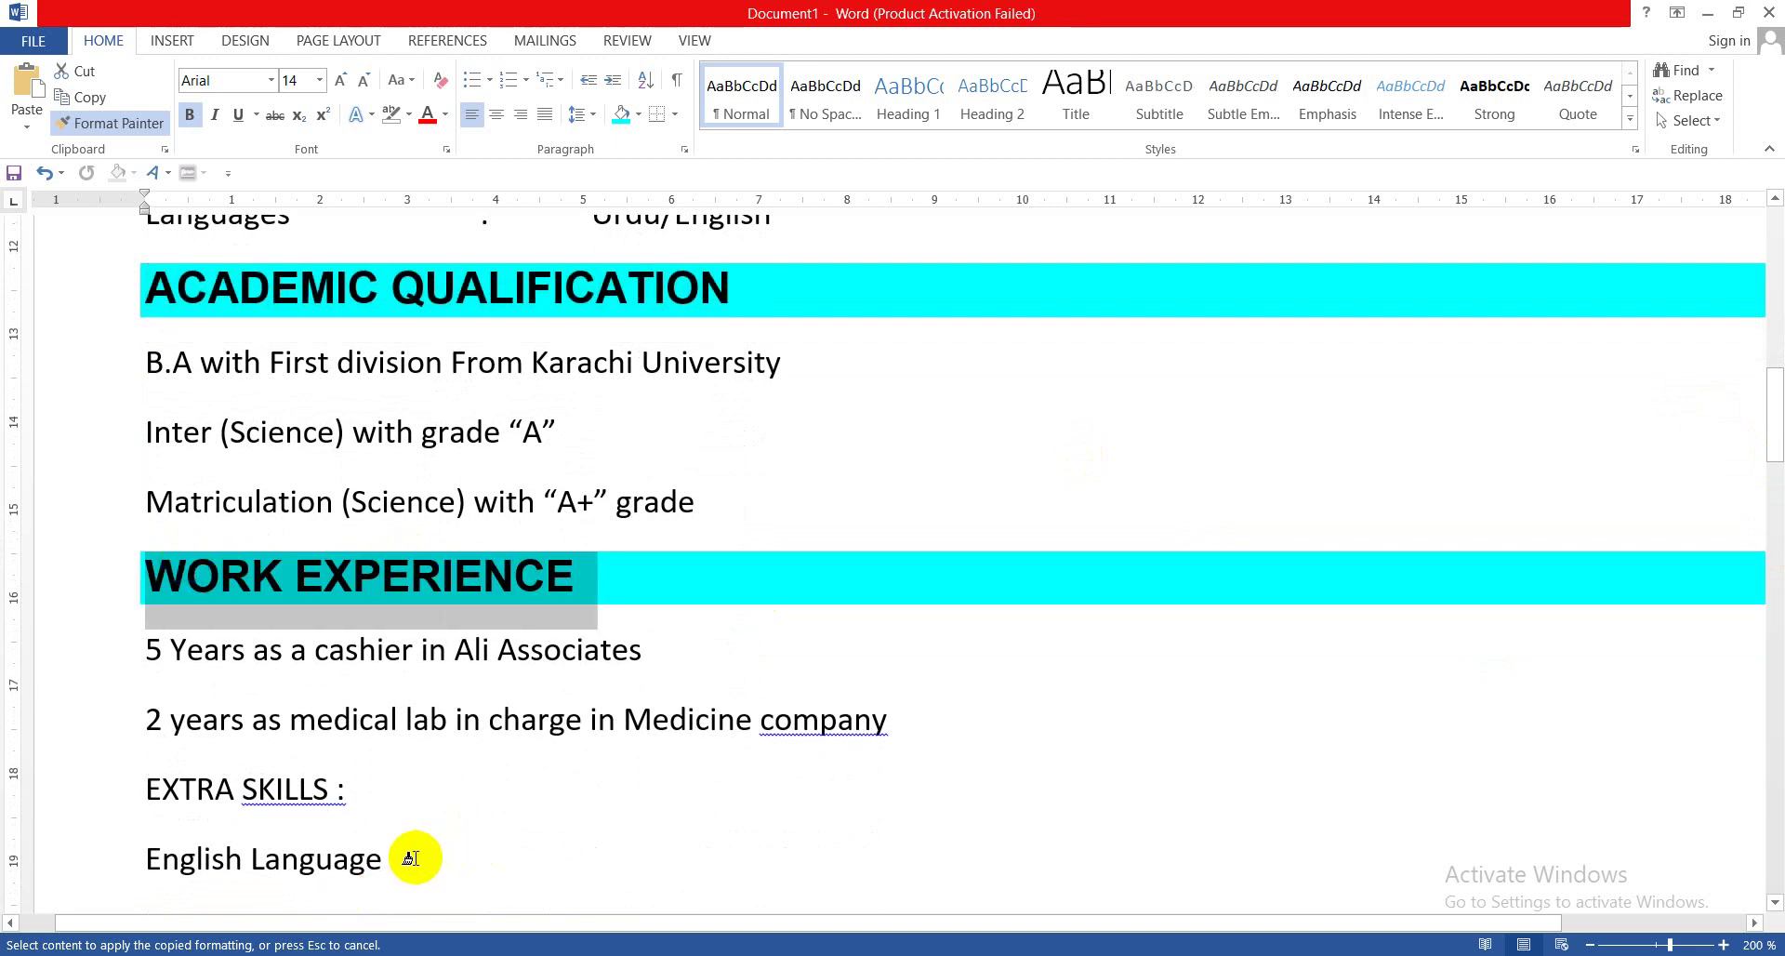
left_click_drag(354, 788, 131, 789)
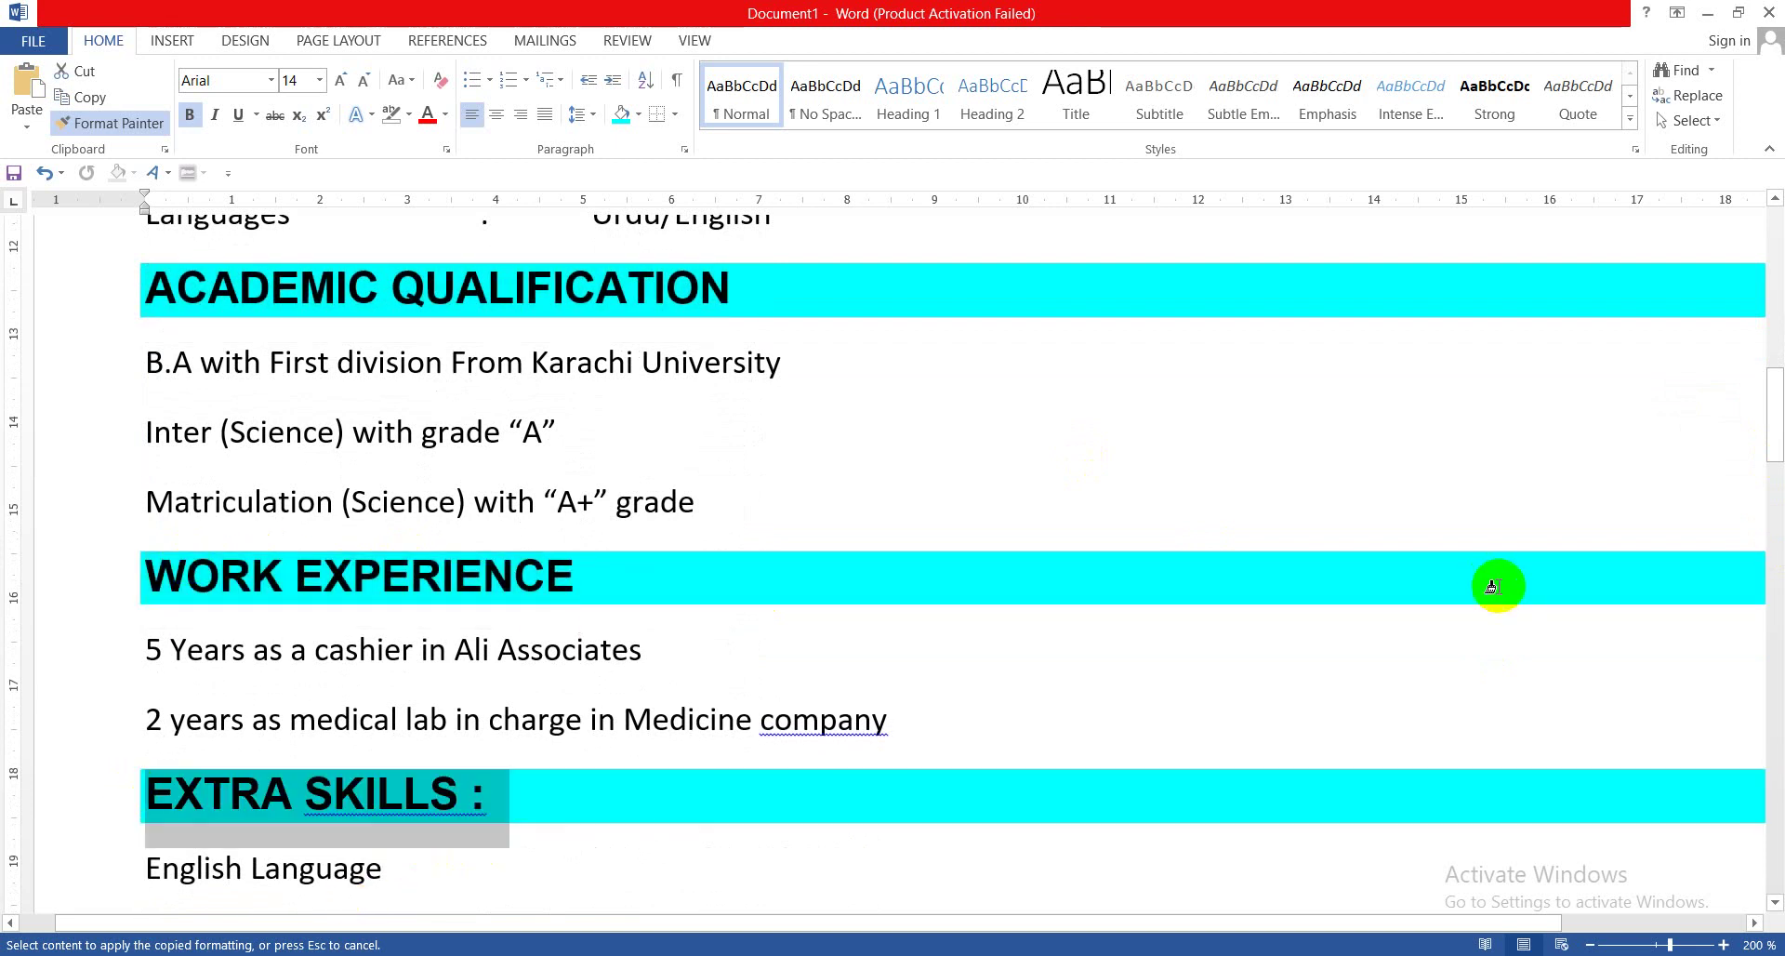
left_click_drag(1766, 450, 1776, 518)
left_click_drag(340, 630, 93, 632)
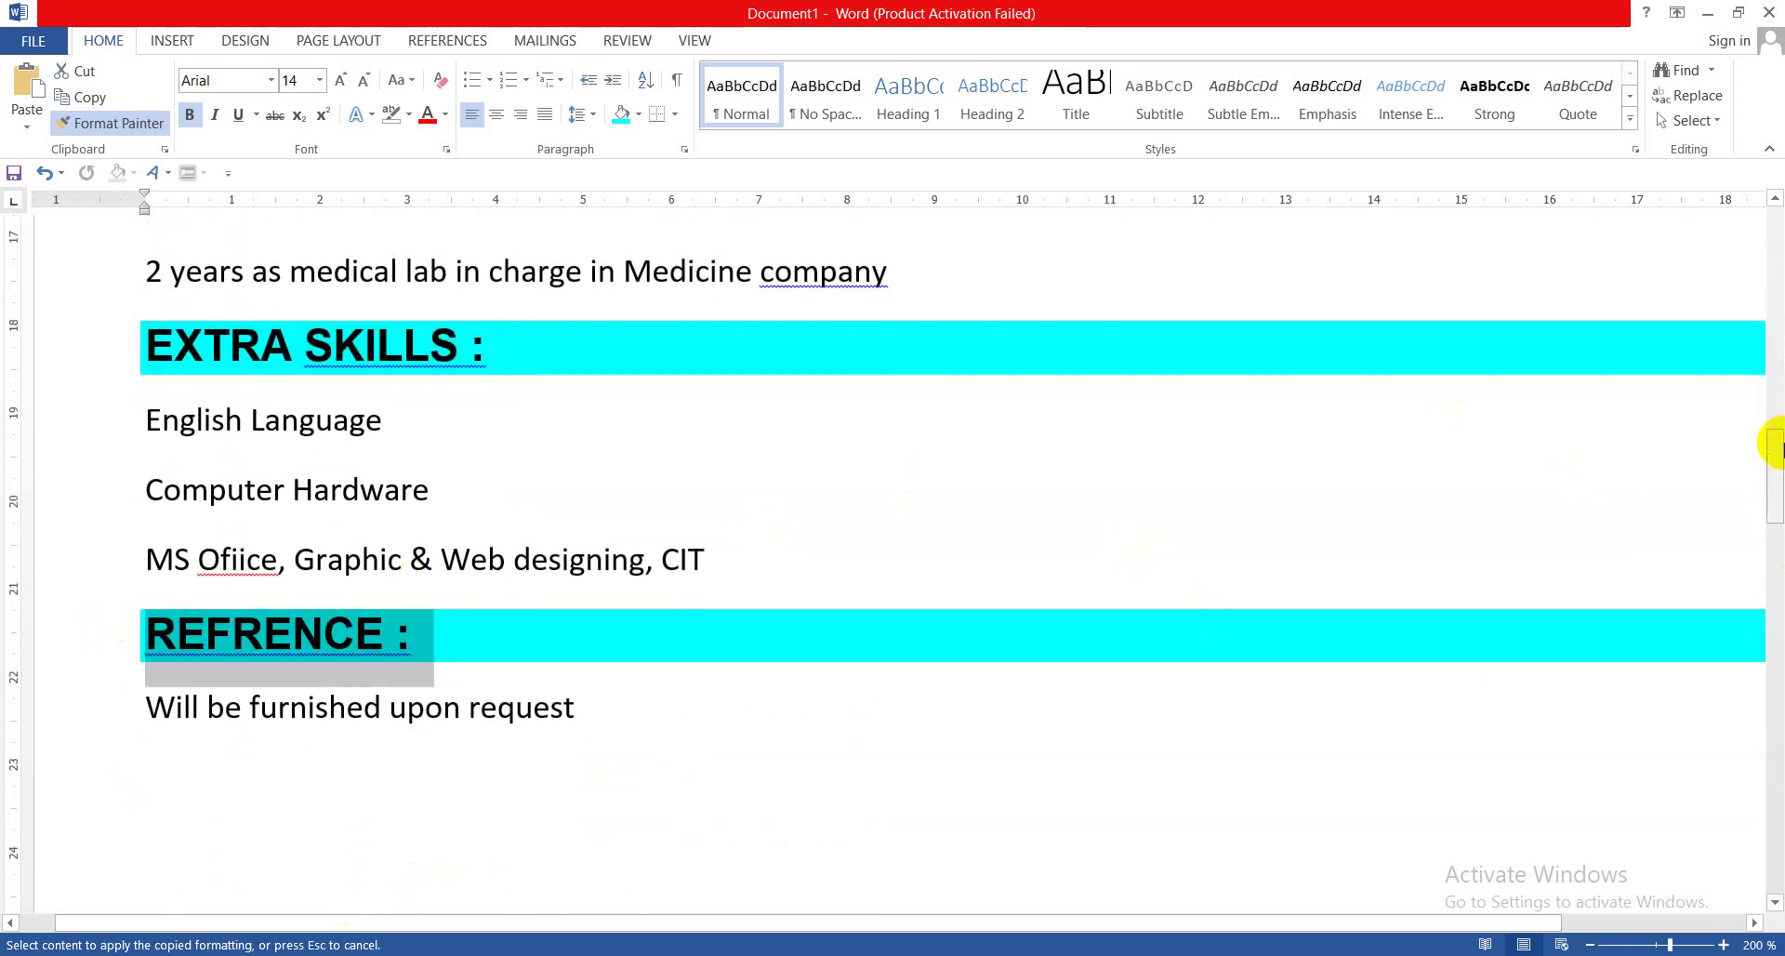
left_click_drag(1776, 446, 1776, 289)
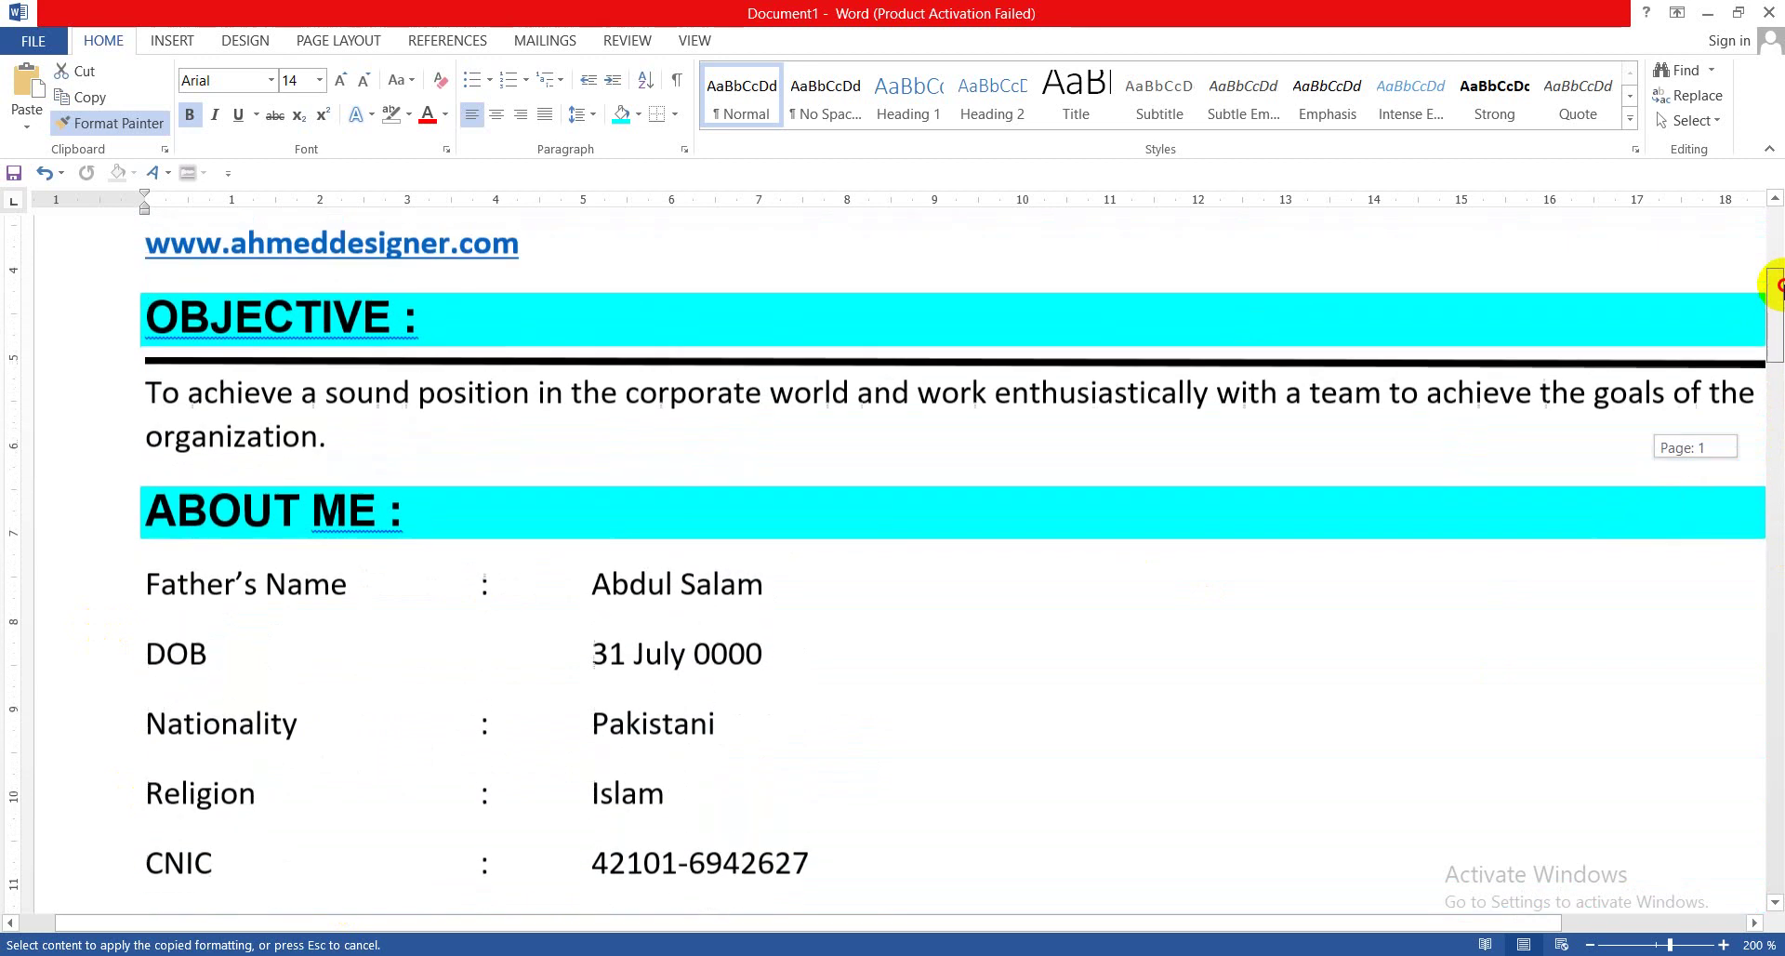
Copy the black rule under ABOUT ME and align its ends with the heading
left_click(532, 332)
left_click(539, 376)
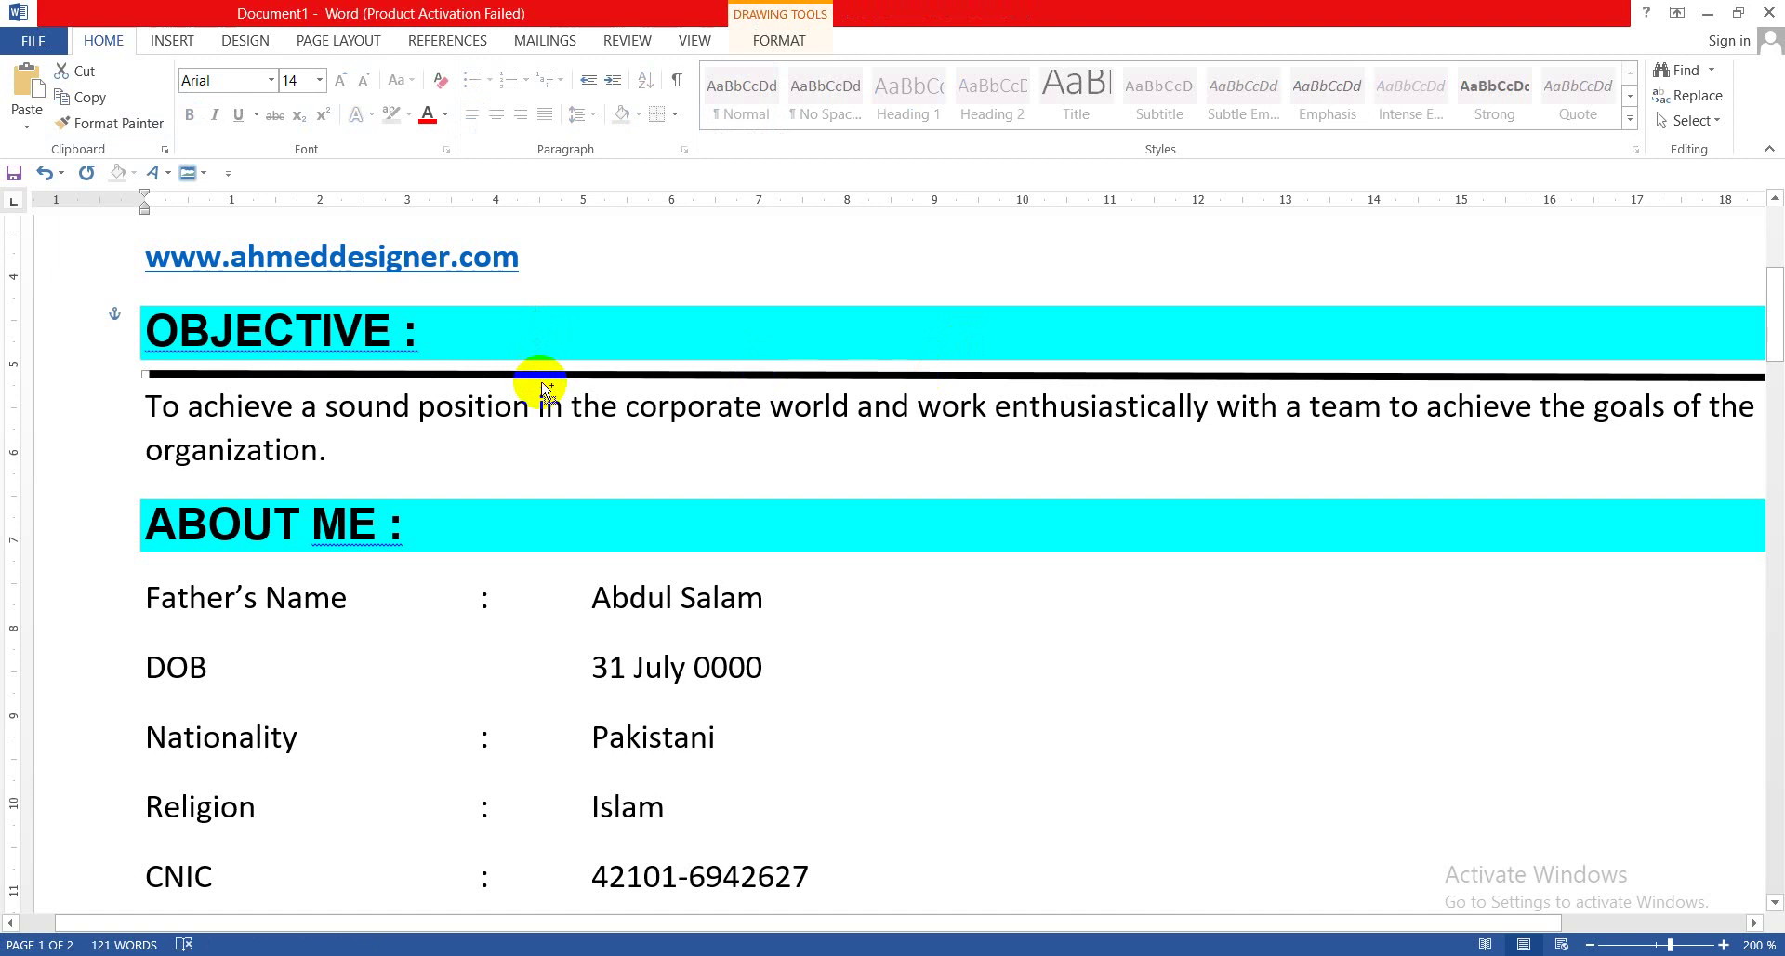
left_click_drag(547, 389, 551, 563)
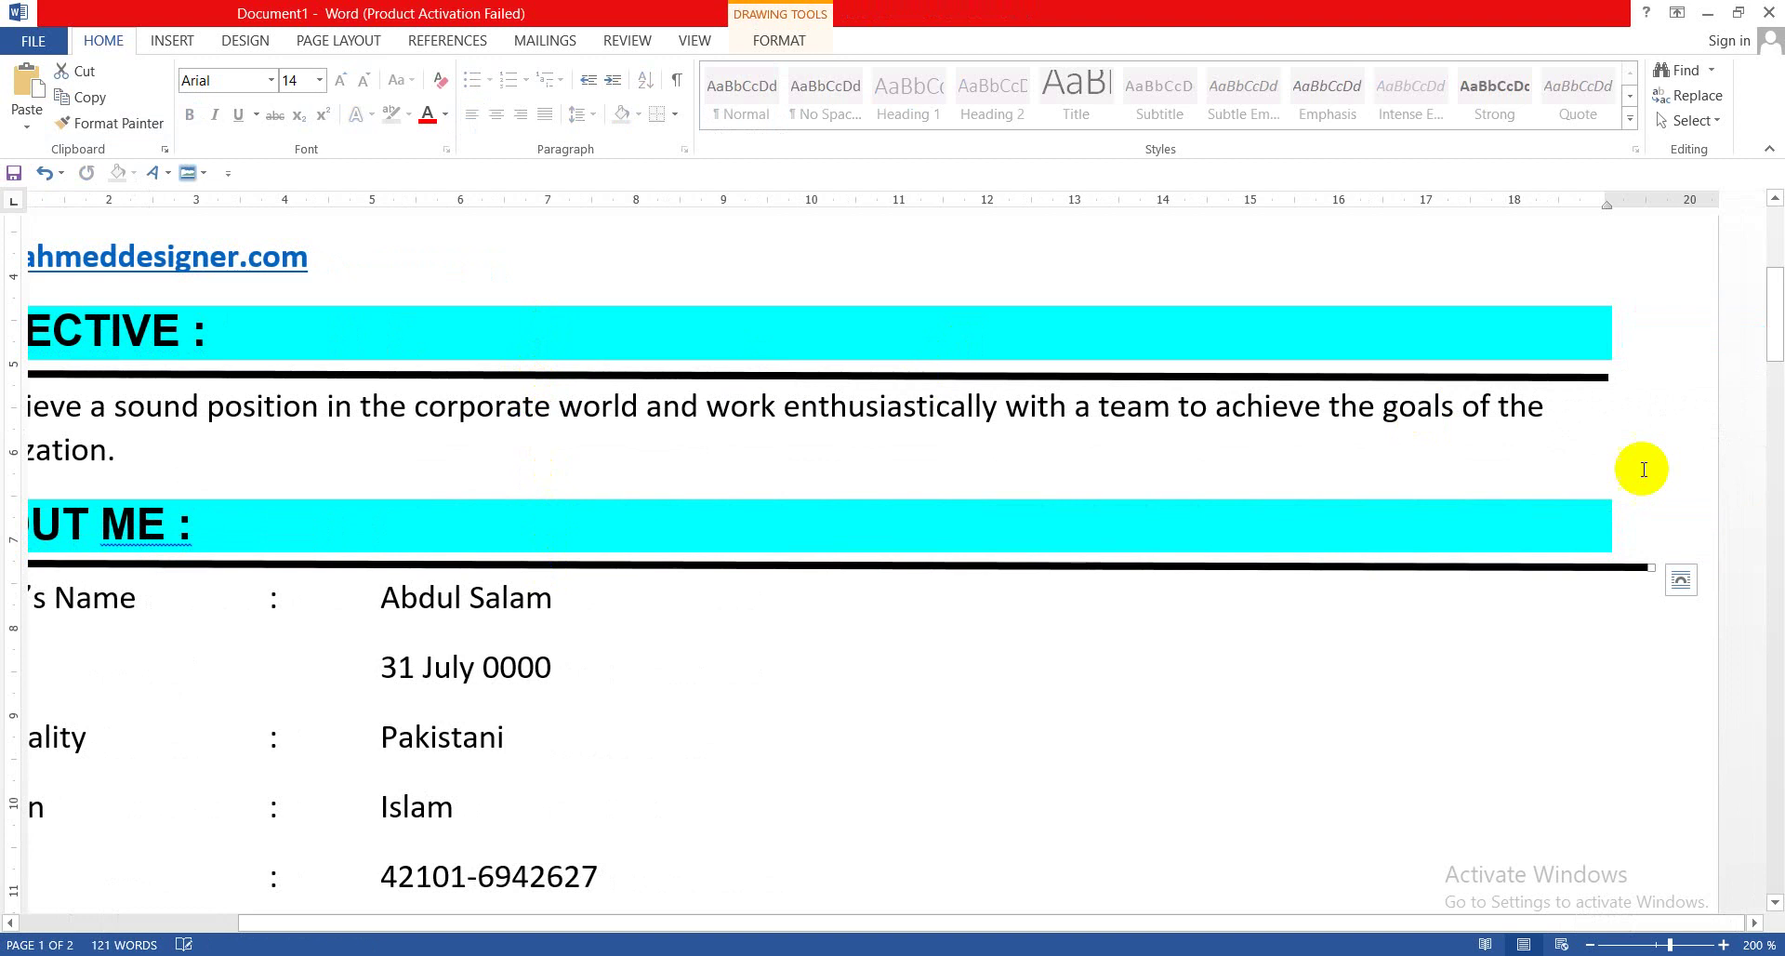
left_click_drag(1651, 567, 1615, 563)
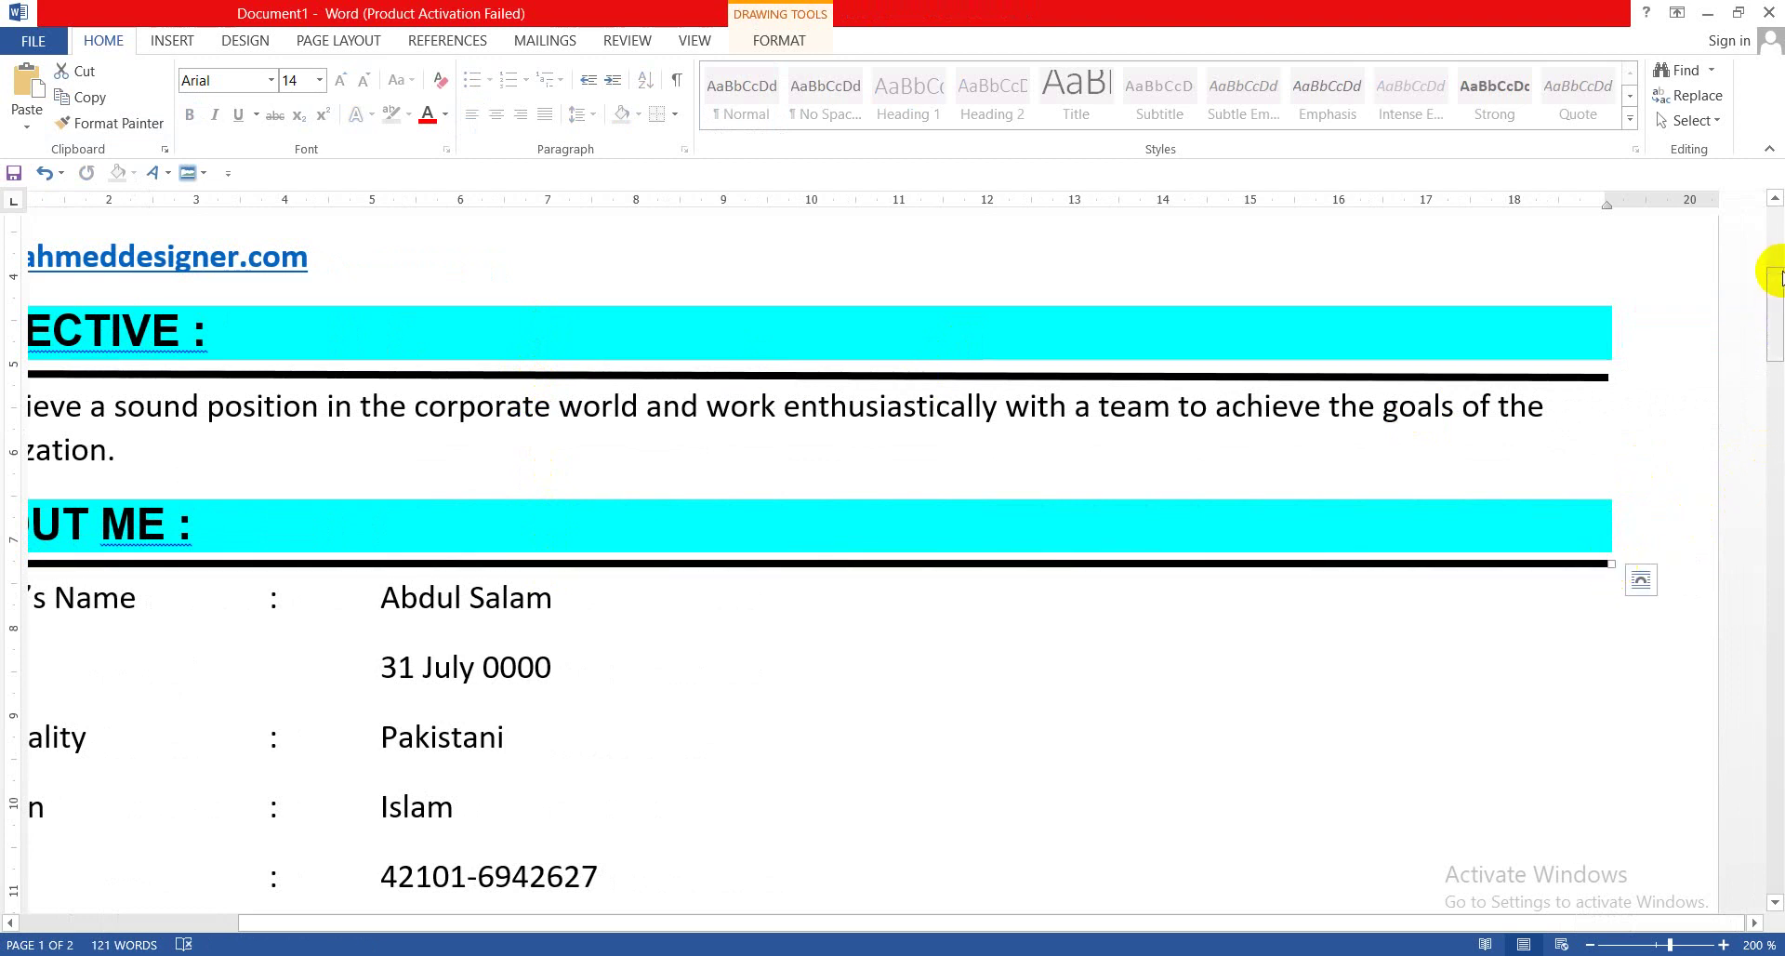
left_click_drag(1367, 923, 1196, 930)
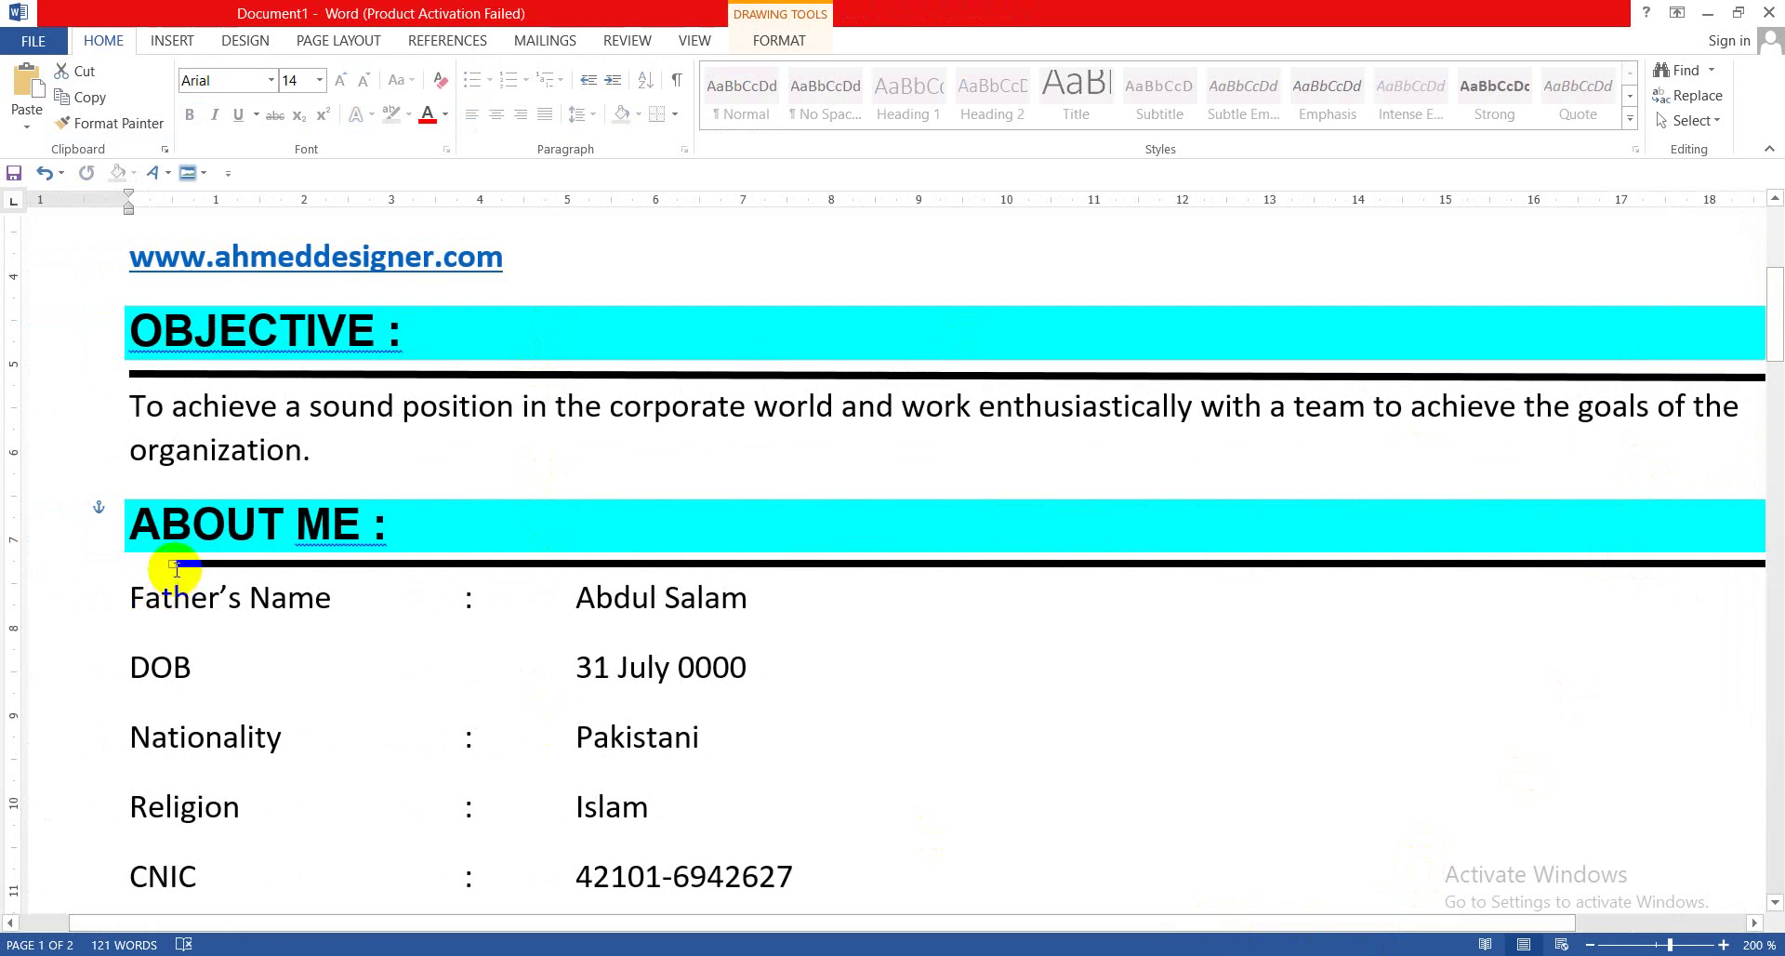
left_click_drag(171, 567, 156, 565)
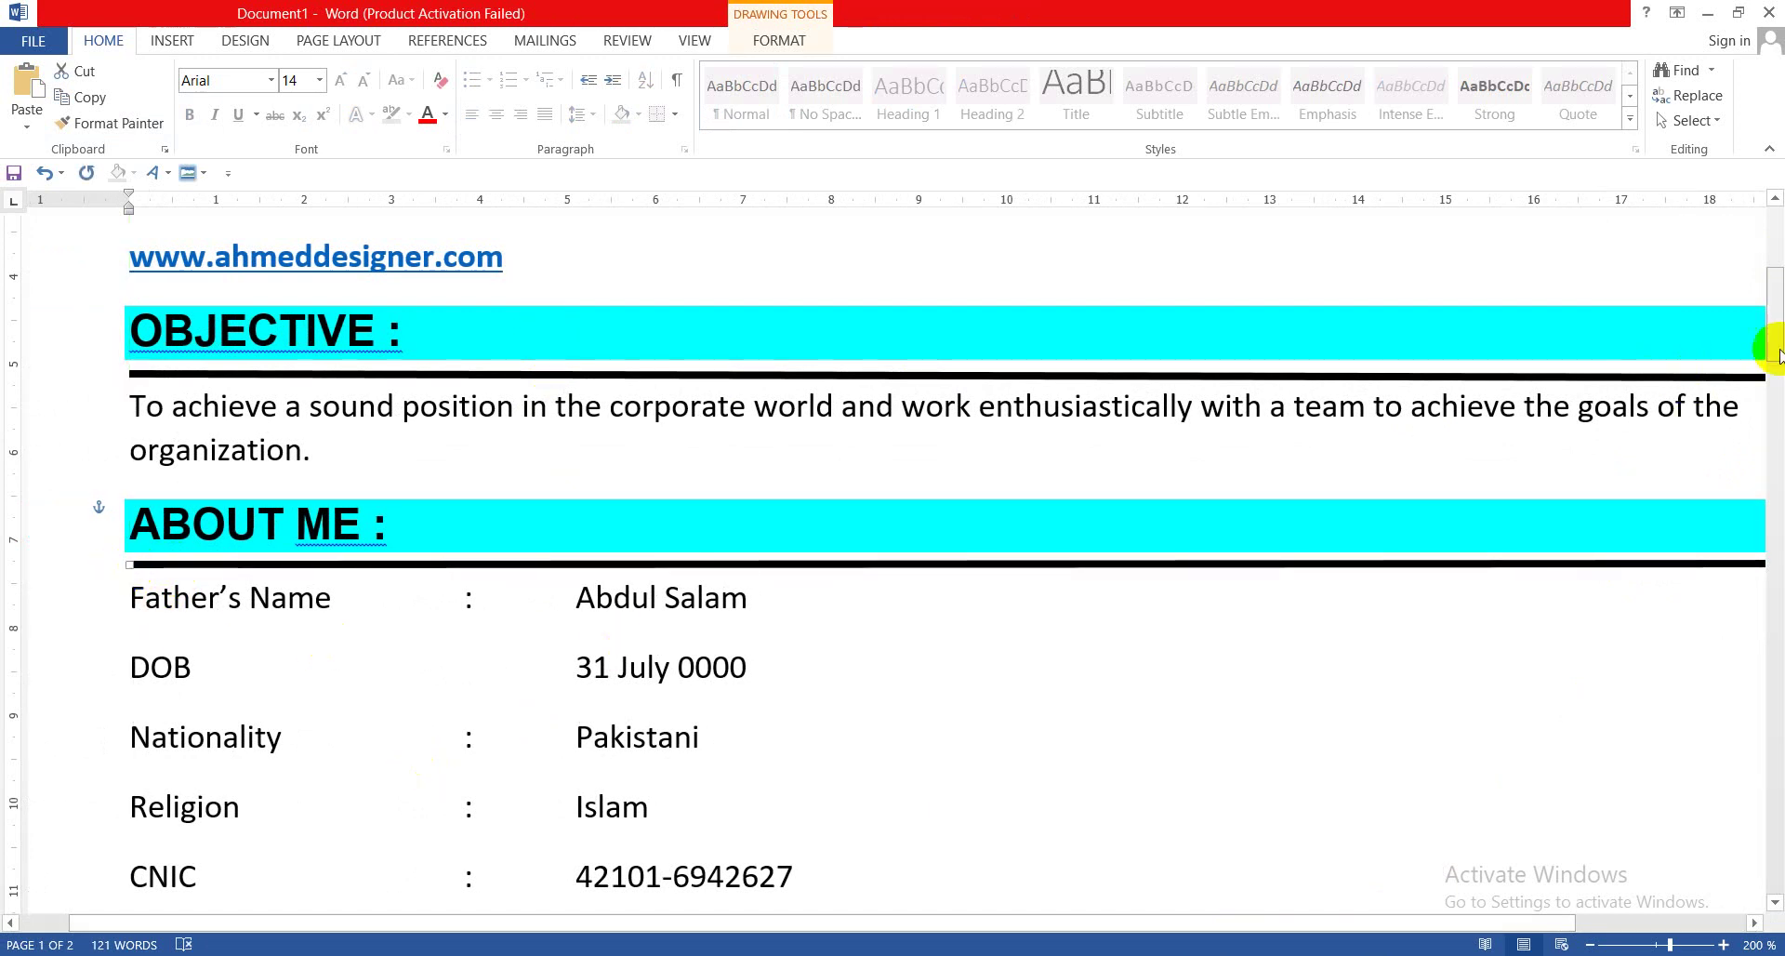
Paste another copy of the rule lower on the page and zoom out to 130%
left_click_drag(1775, 352, 1771, 414)
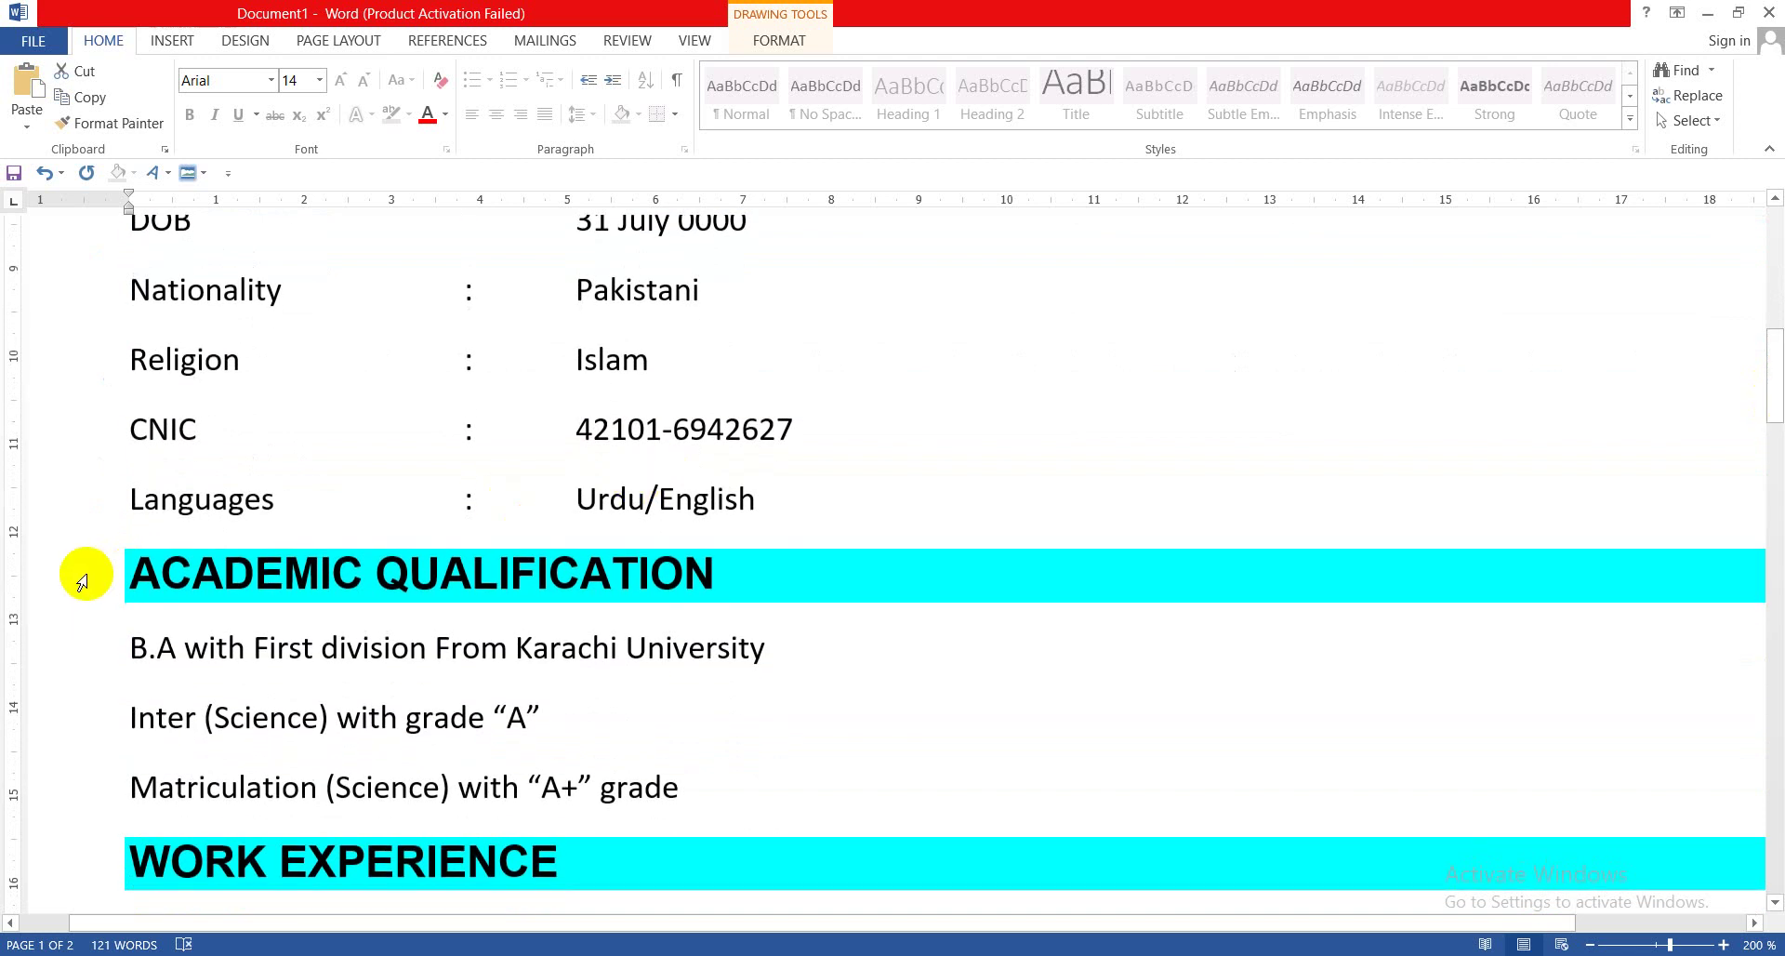
scroll(157, 612, "up", 5)
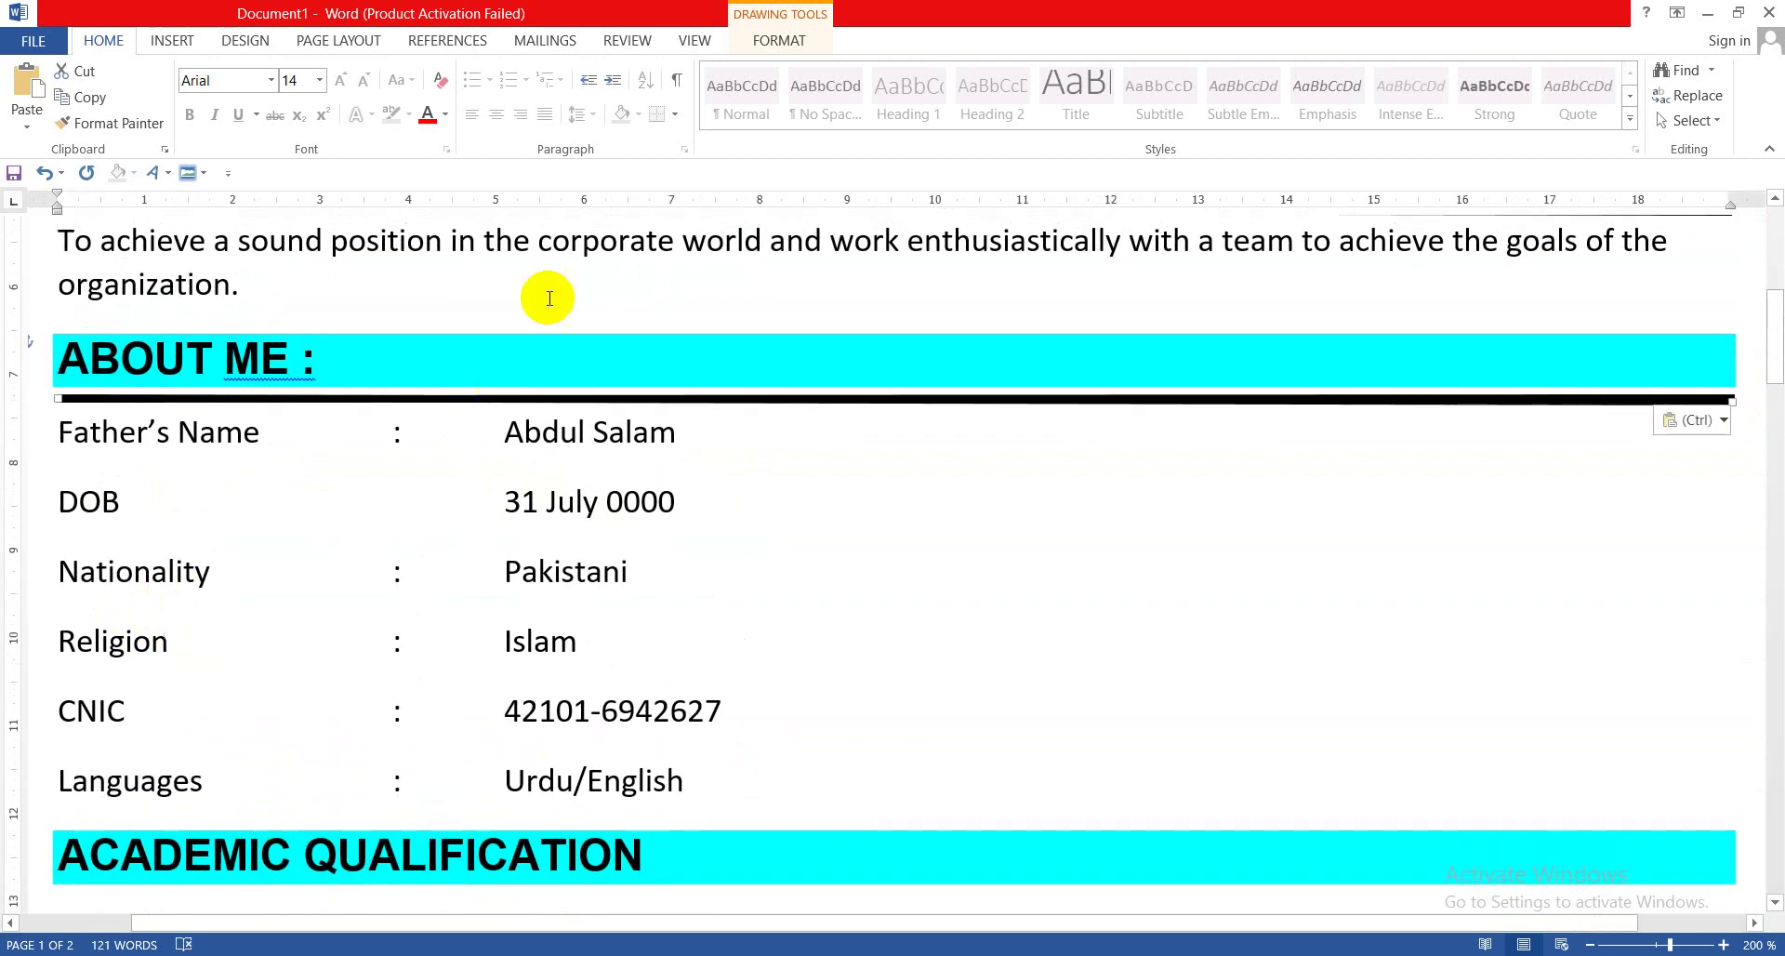
mouse_move(1776, 379)
left_mouse_down()
mouse_move(1776, 418)
mouse_move(1774, 358)
left_mouse_up()
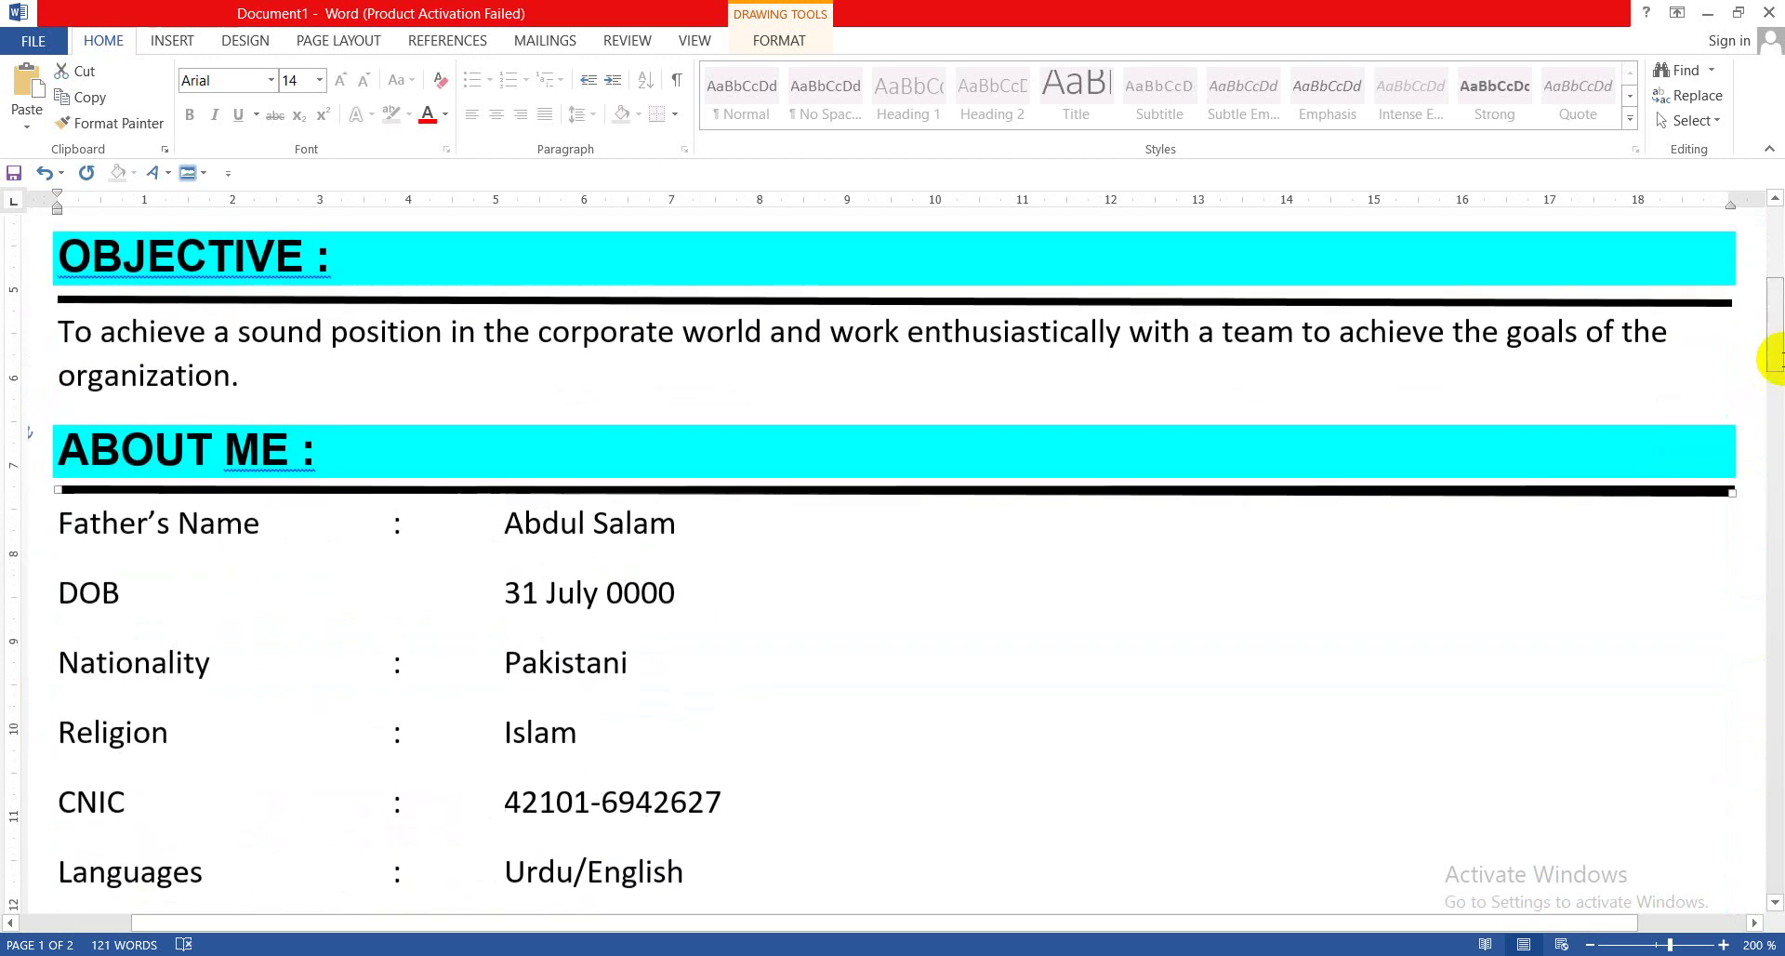
key("ctrl+v")
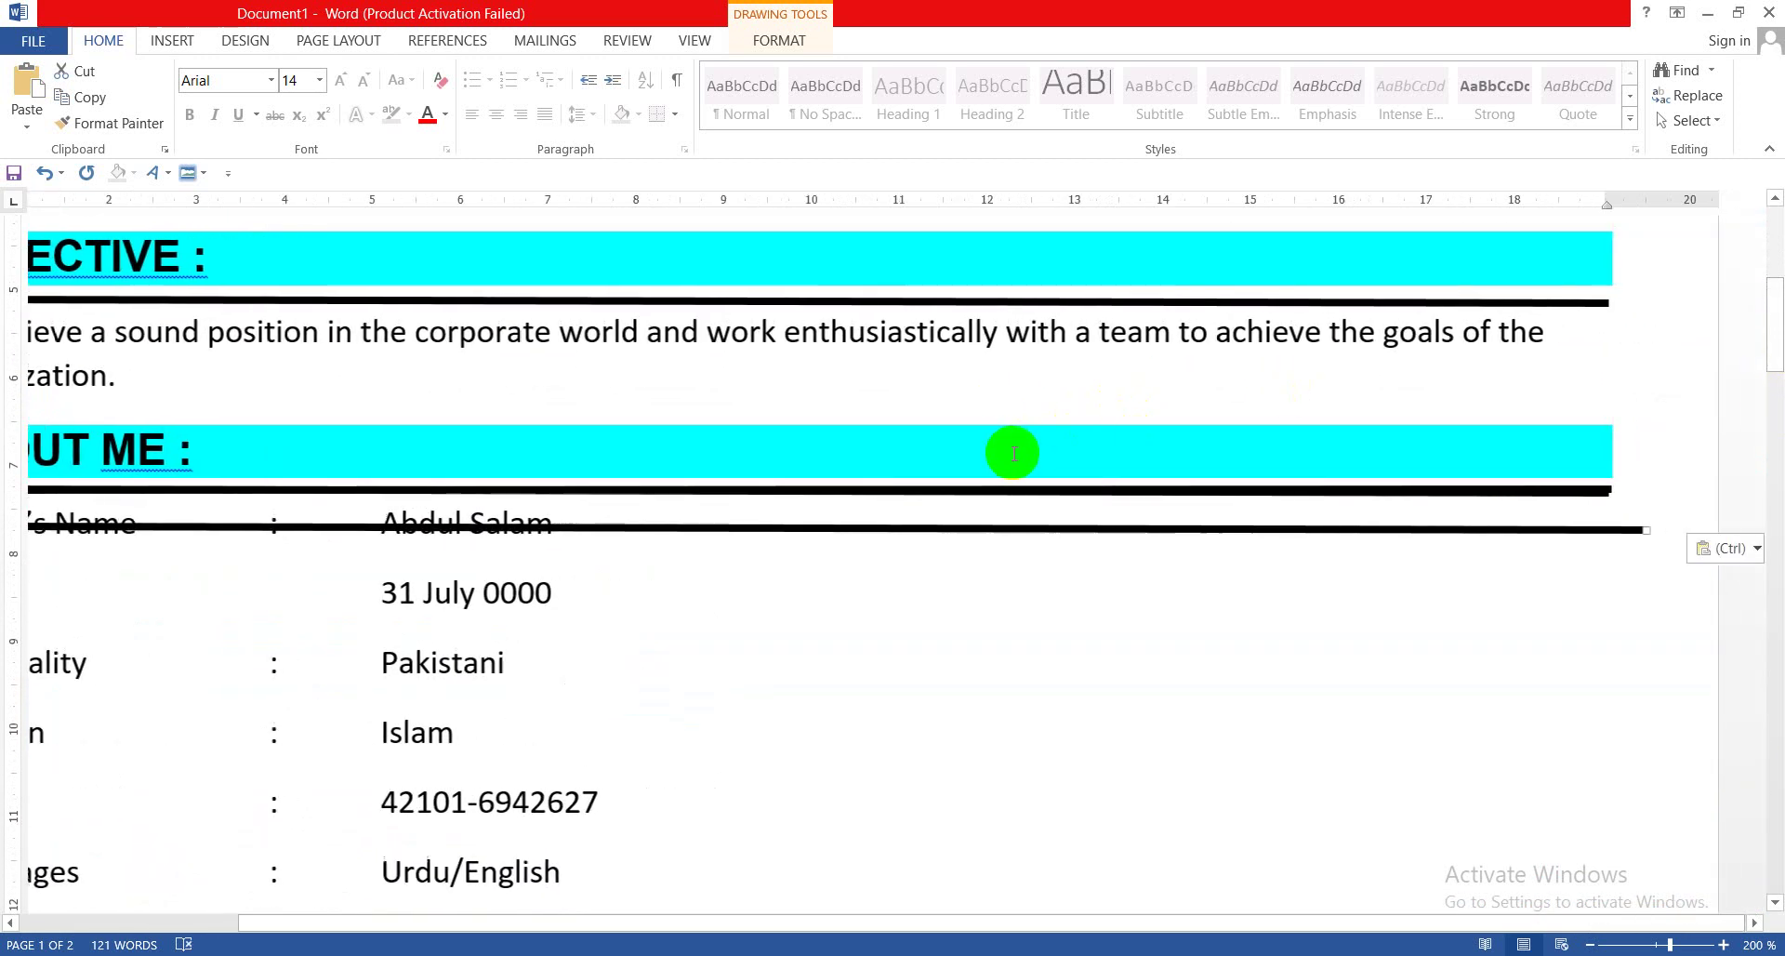
left_click_drag(855, 535, 842, 926)
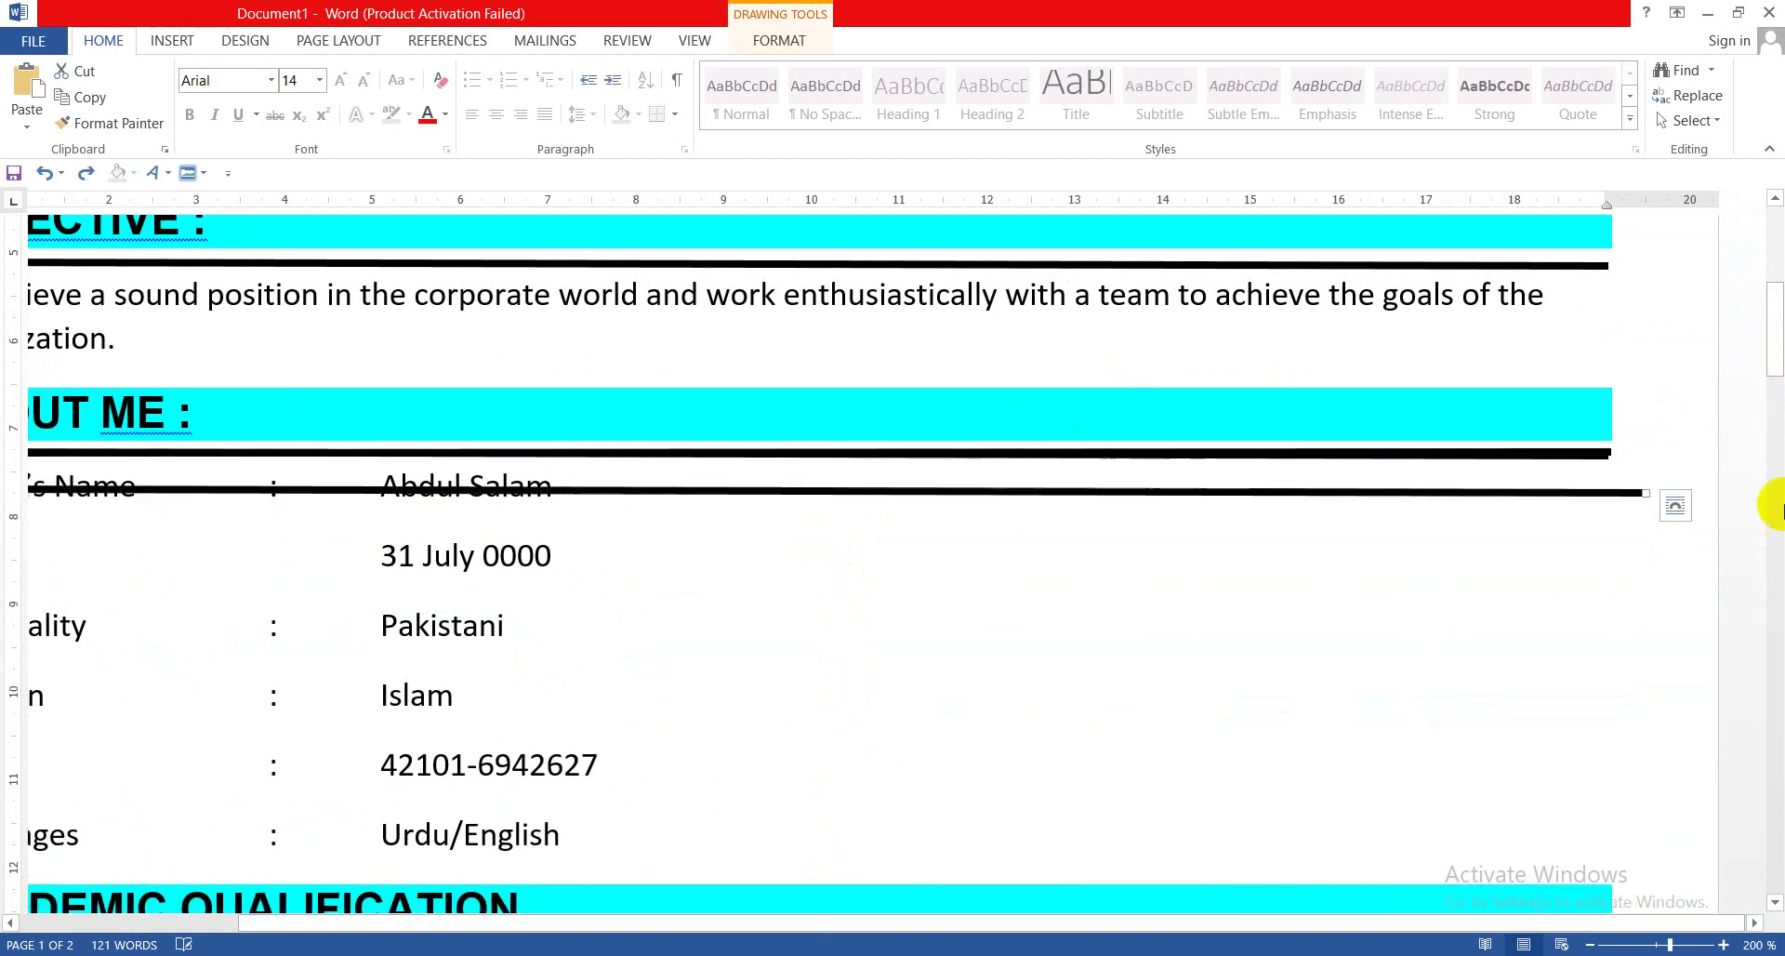
mouse_move(1776, 351)
left_mouse_down()
mouse_move(1778, 409)
mouse_move(1769, 367)
left_mouse_up()
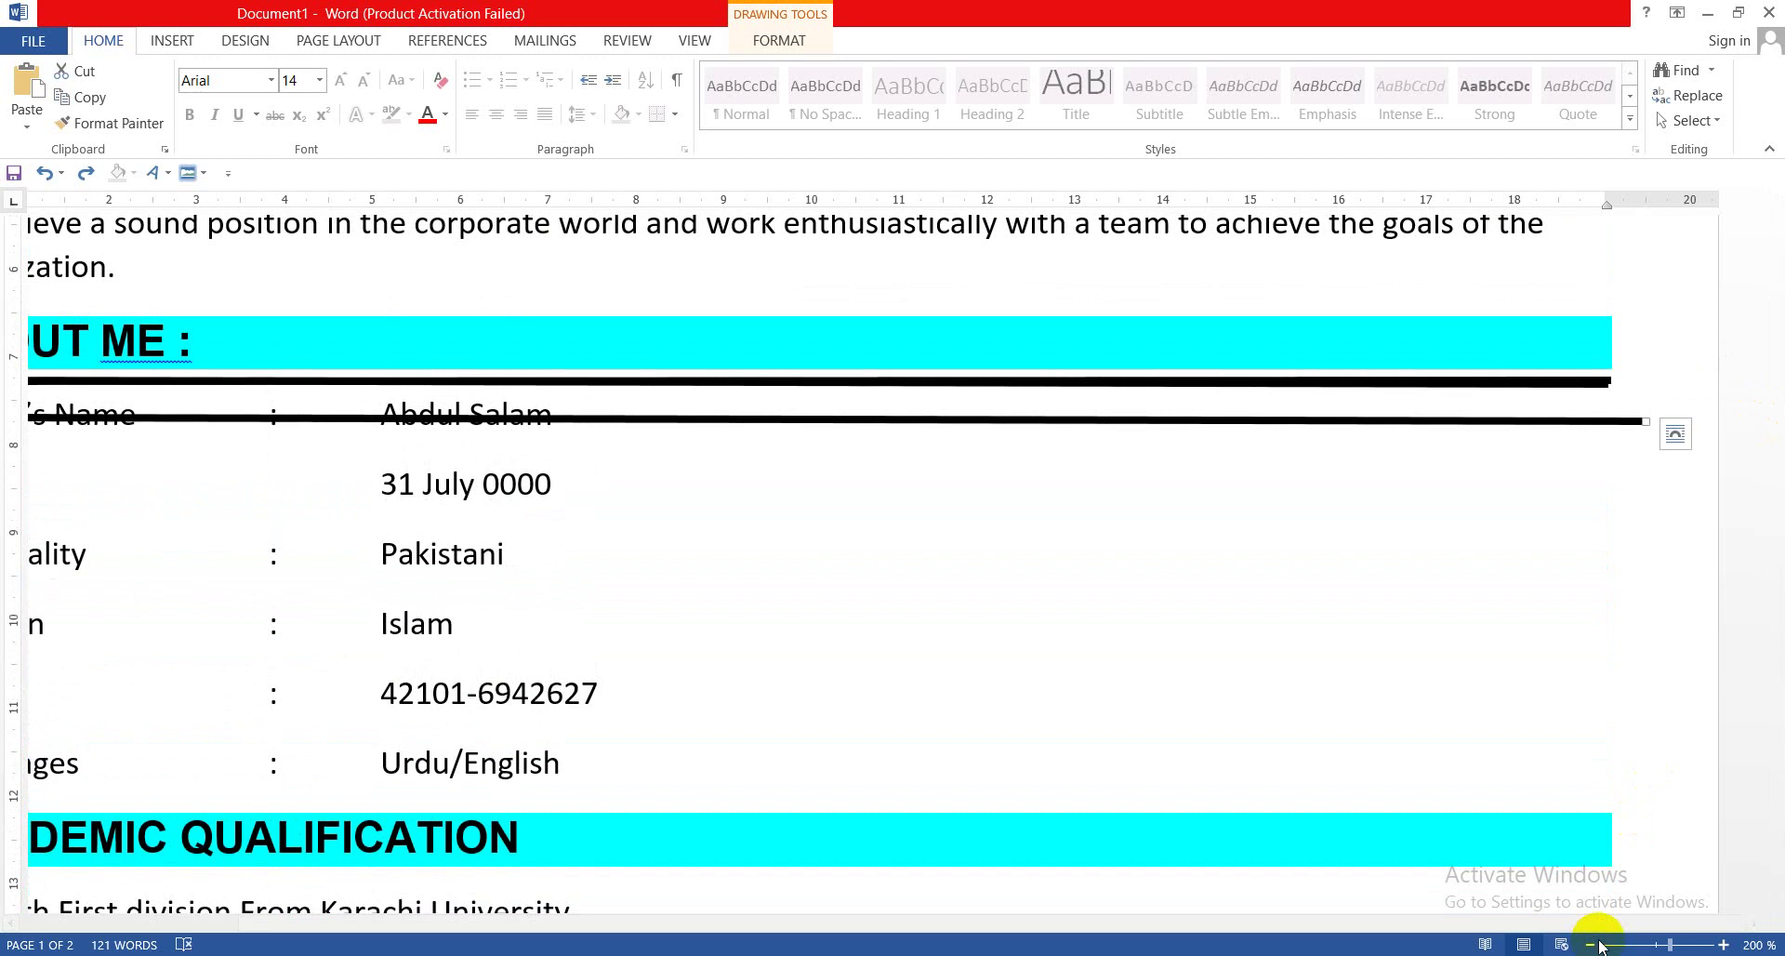
double_click(1592, 945)
double_click(1592, 944)
left_click(1591, 945)
double_click(1592, 945)
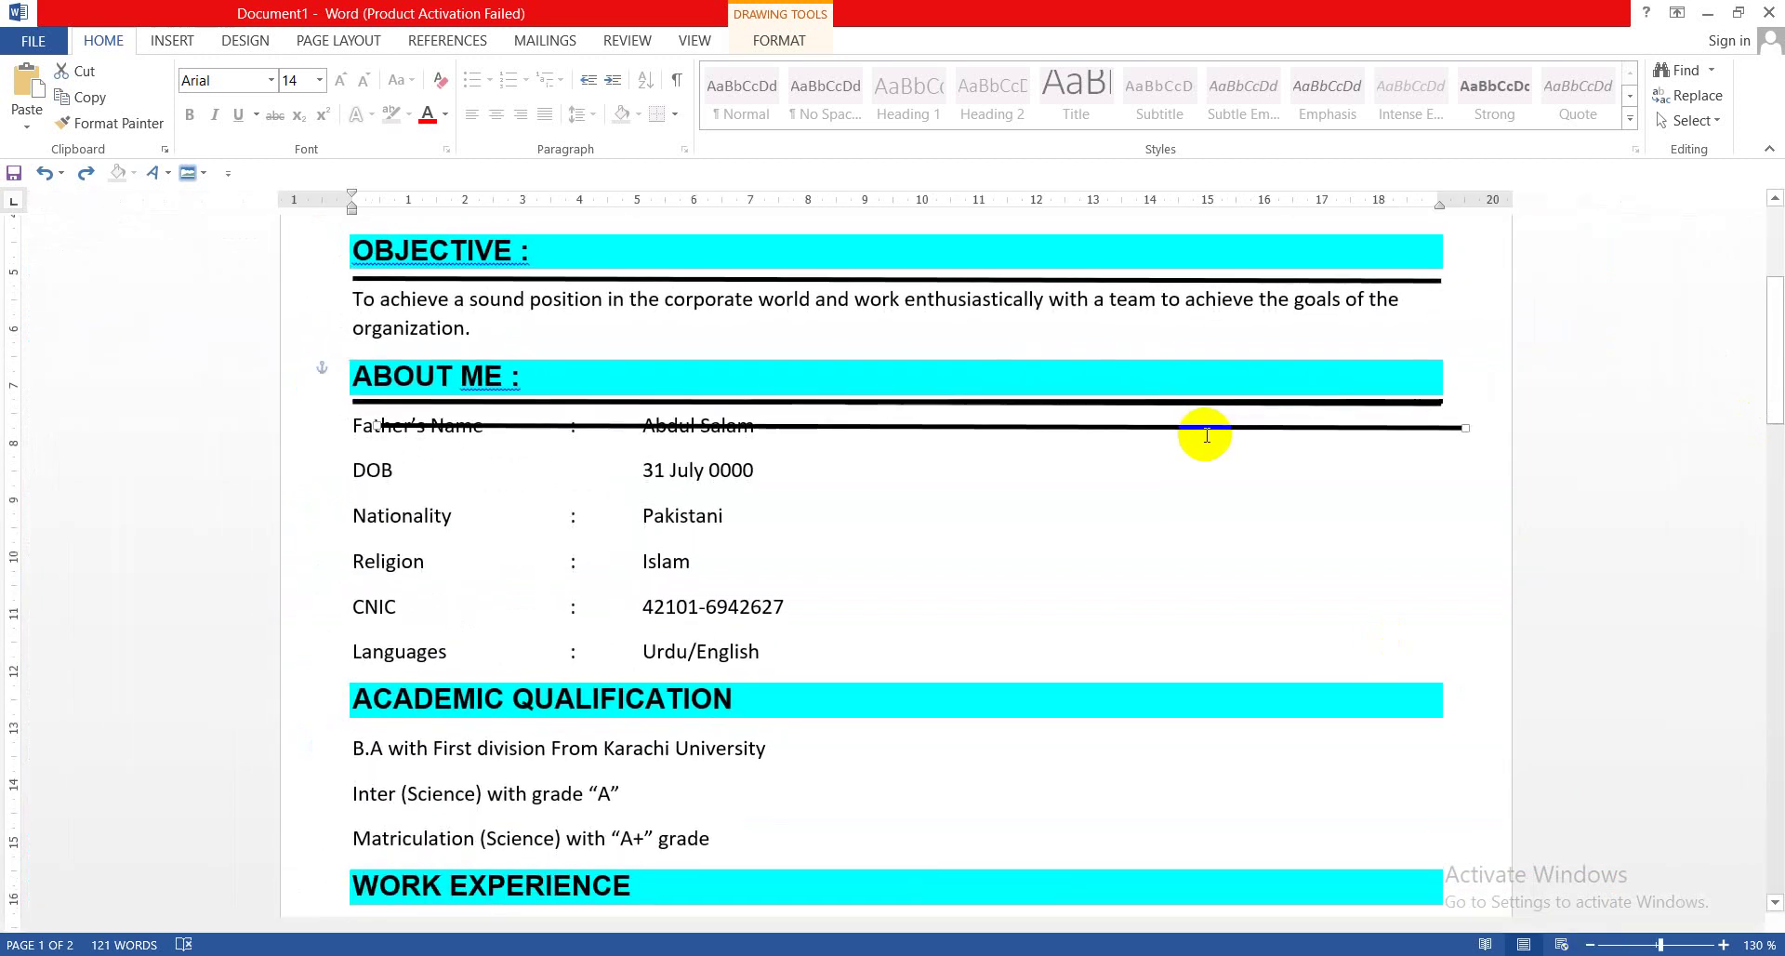
Move the stray rule from Father's Name to just below ACADEMIC QUALIFICATION
left_click(1163, 425)
left_click_drag(1163, 426, 1154, 734)
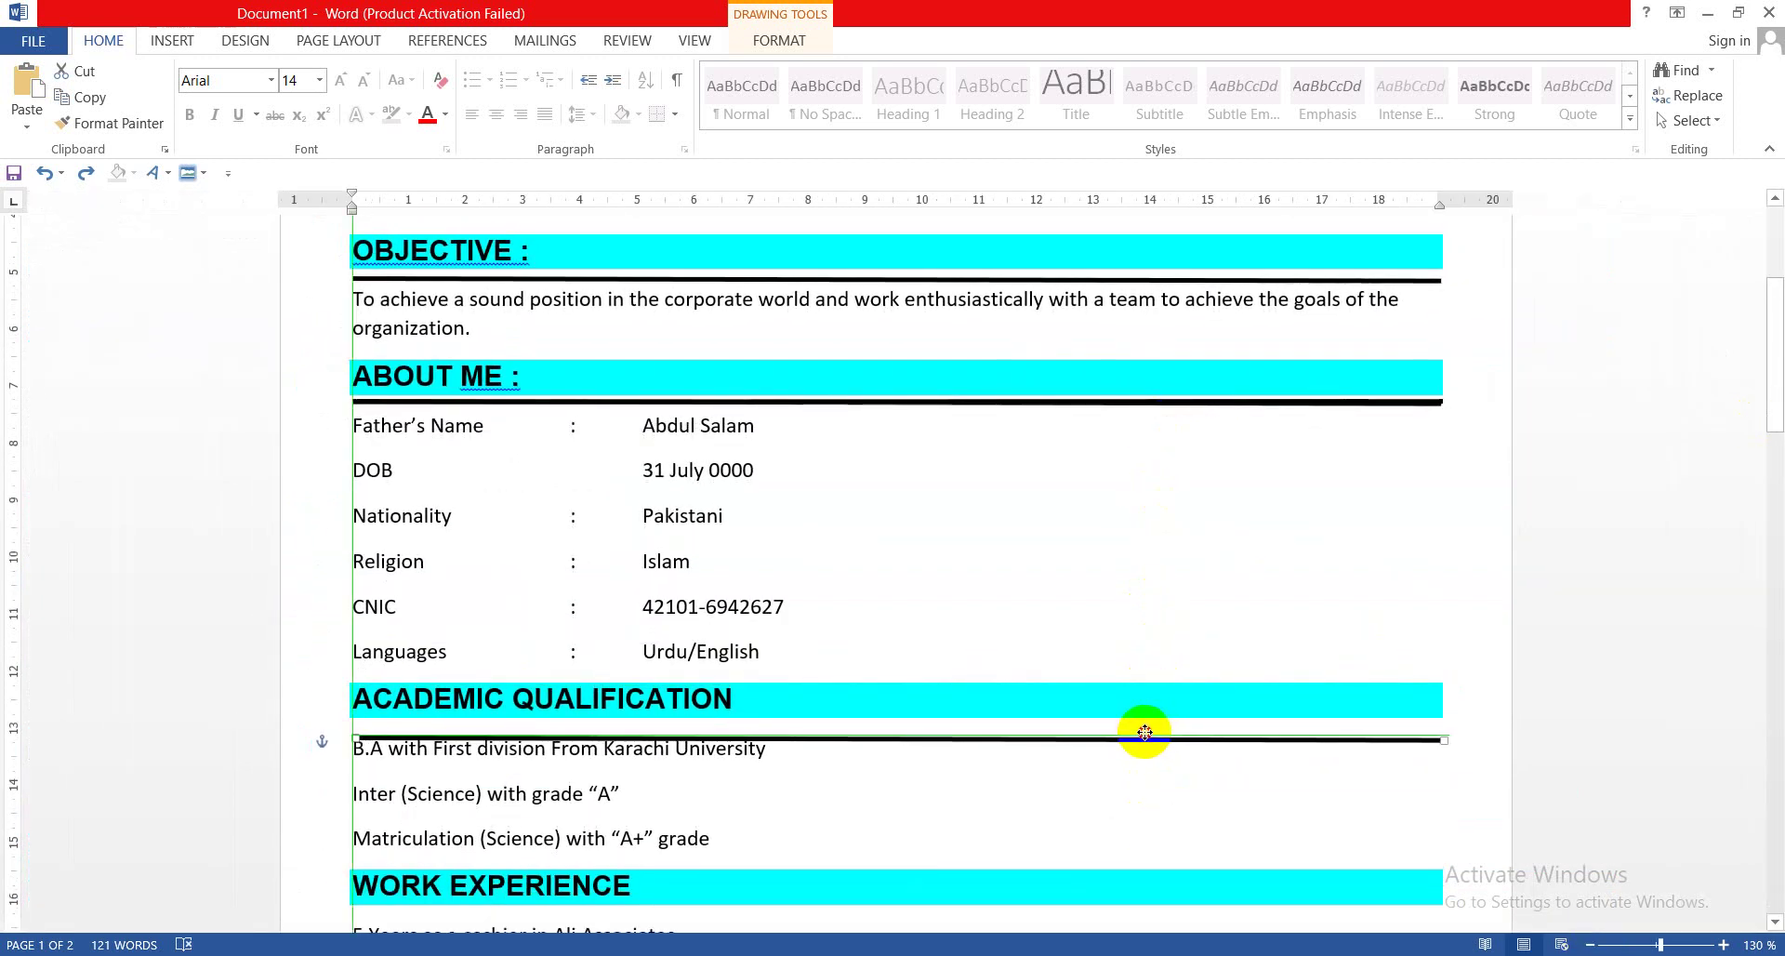
left_click_drag(1143, 711, 1144, 711)
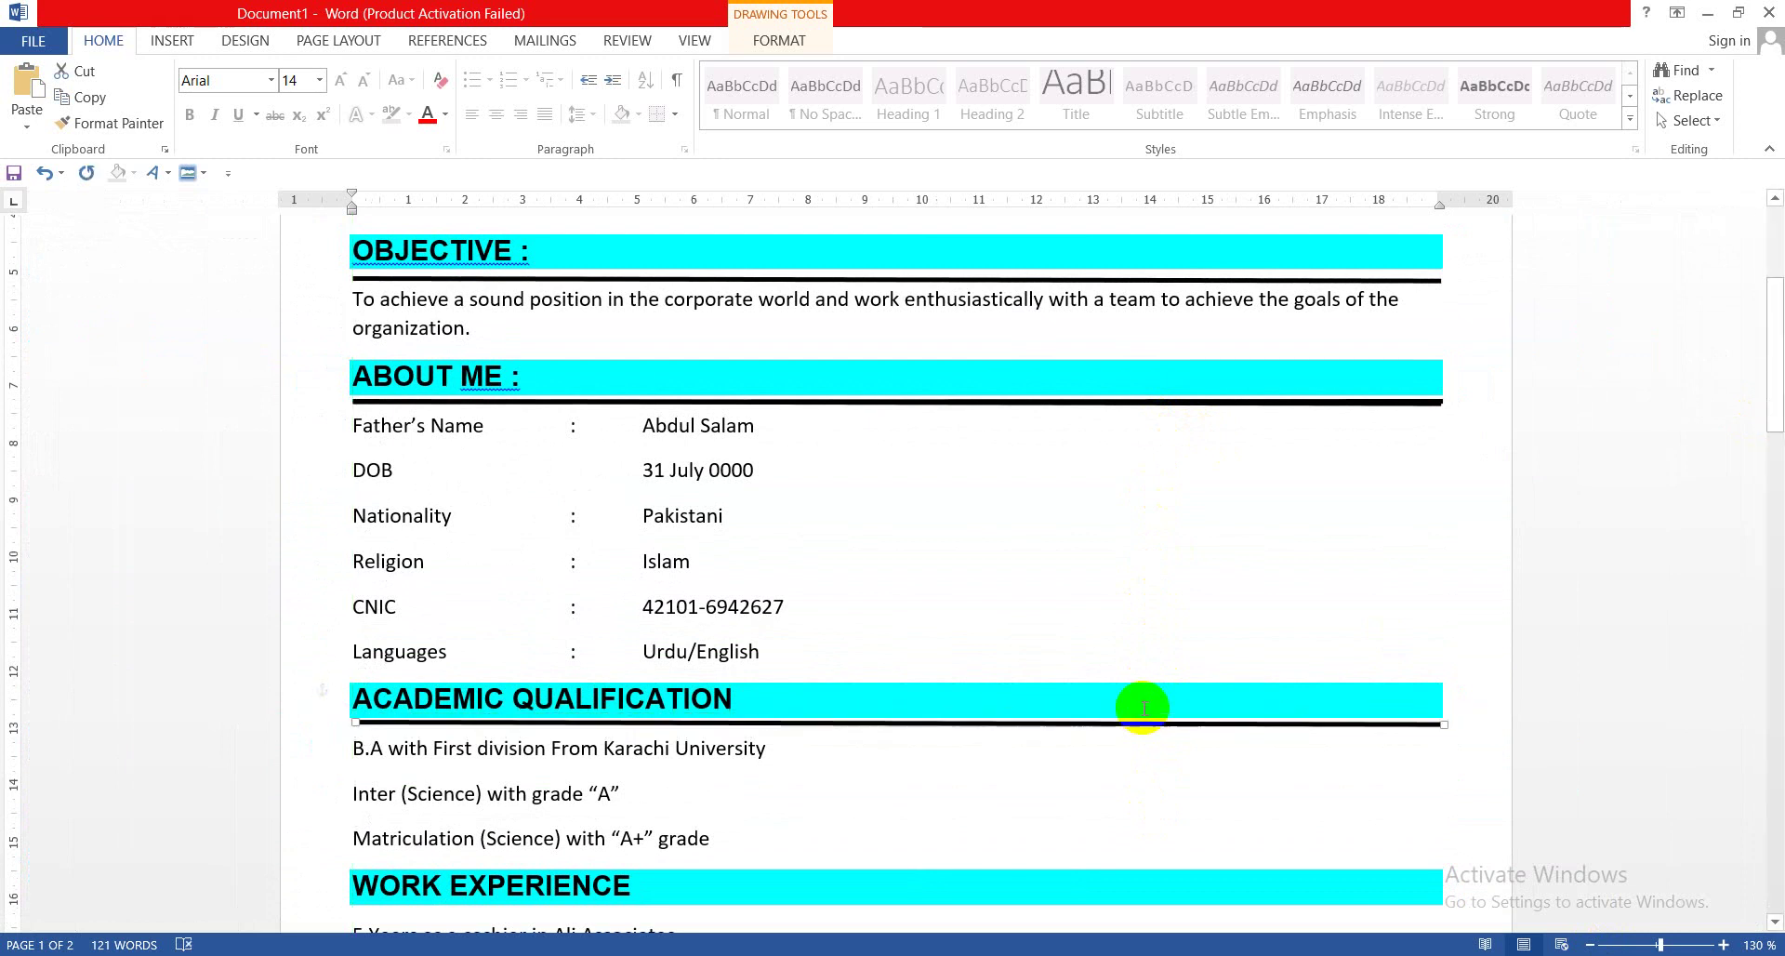
key("Down")
key("Down")
key("Down")
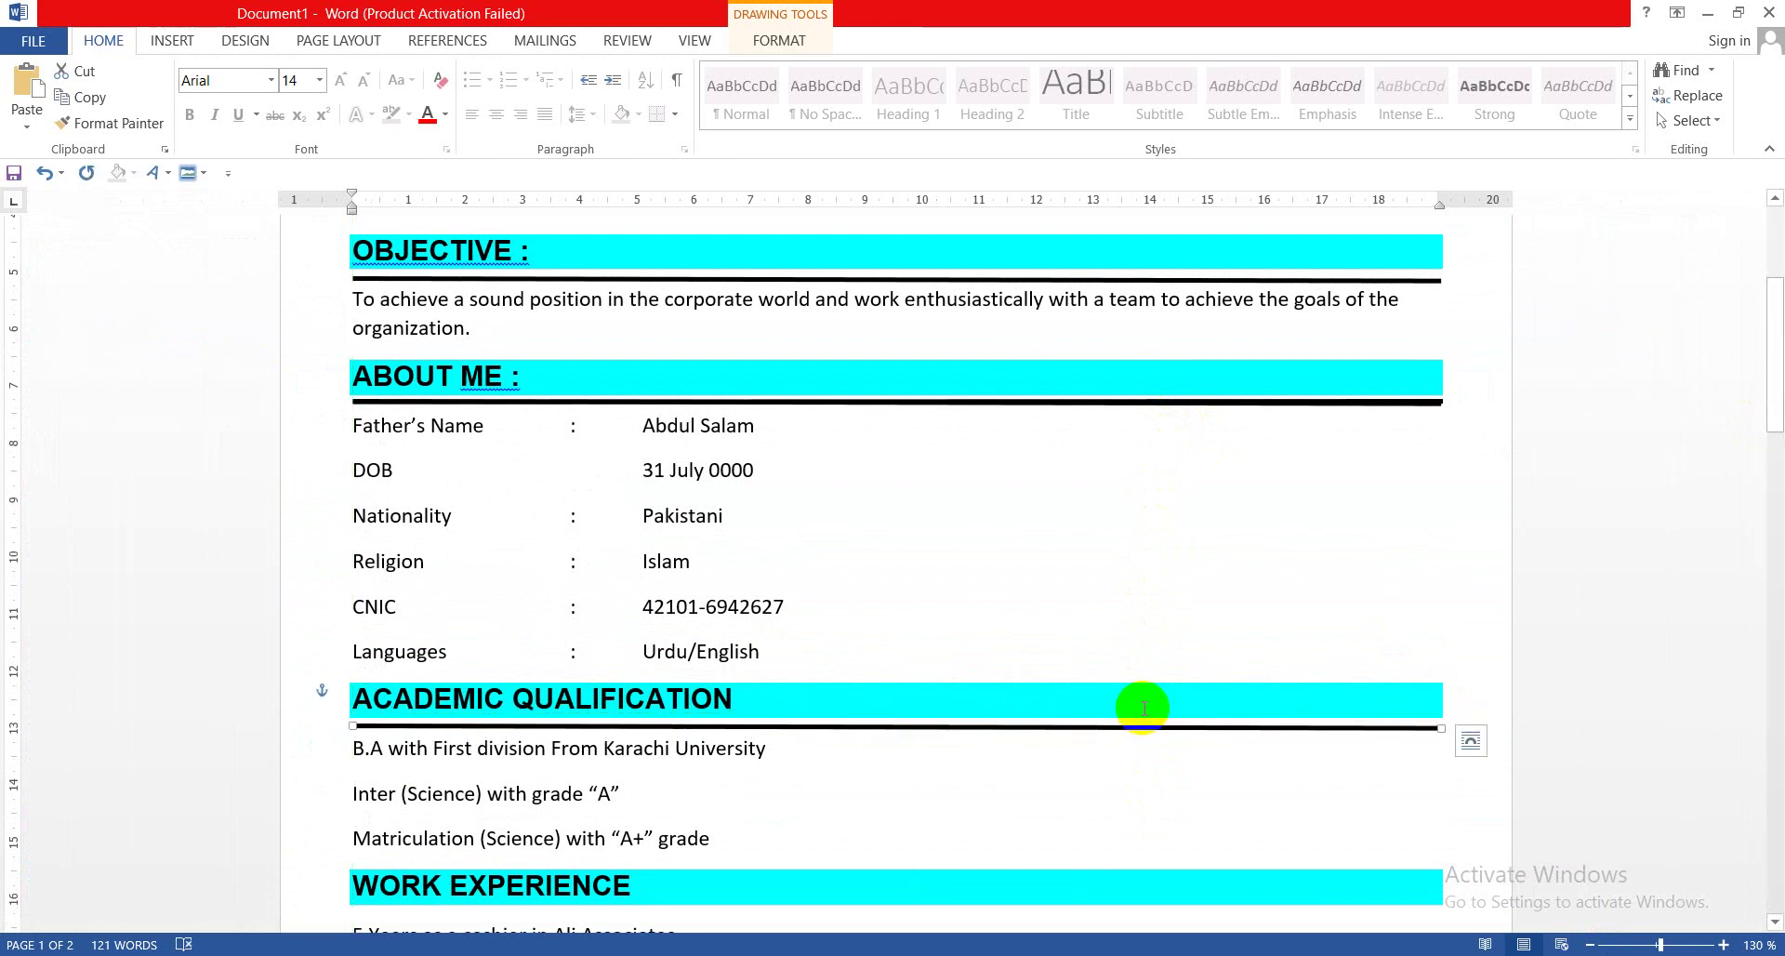
Place copies of the rule under WORK EXPERIENCE, EXTRA SKILLS and REFRENCE
key("ctrl+c")
key("ctrl+v")
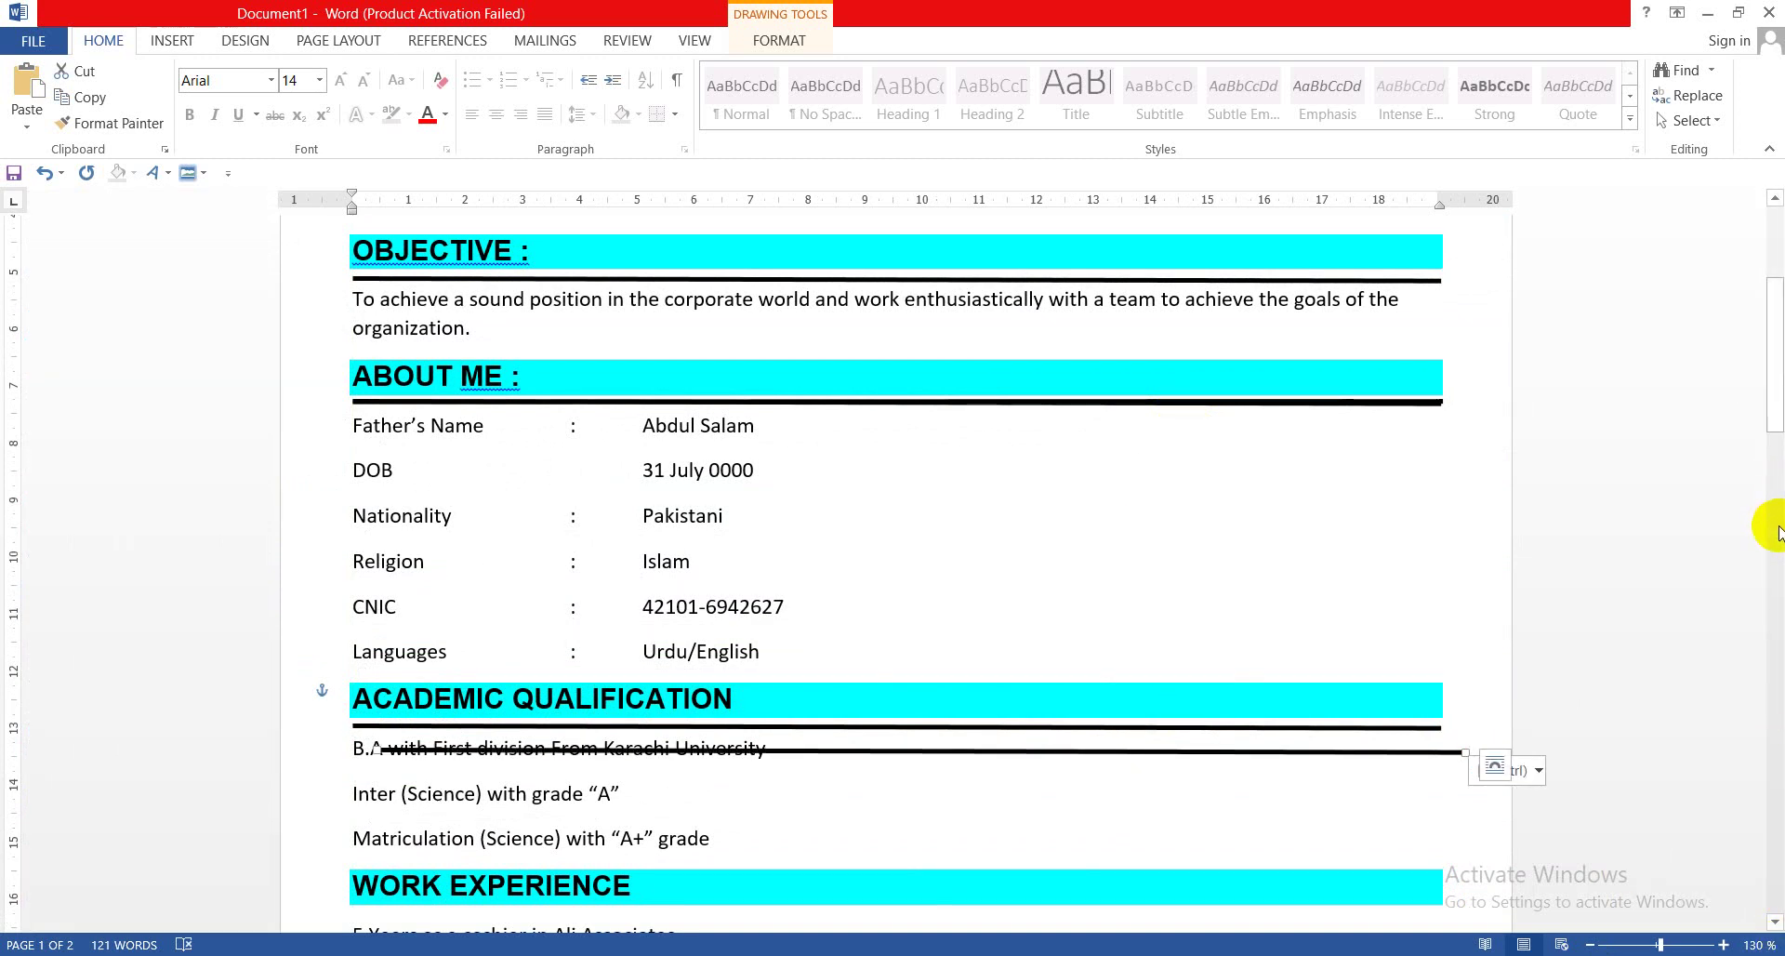
left_click_drag(1776, 399, 1776, 458)
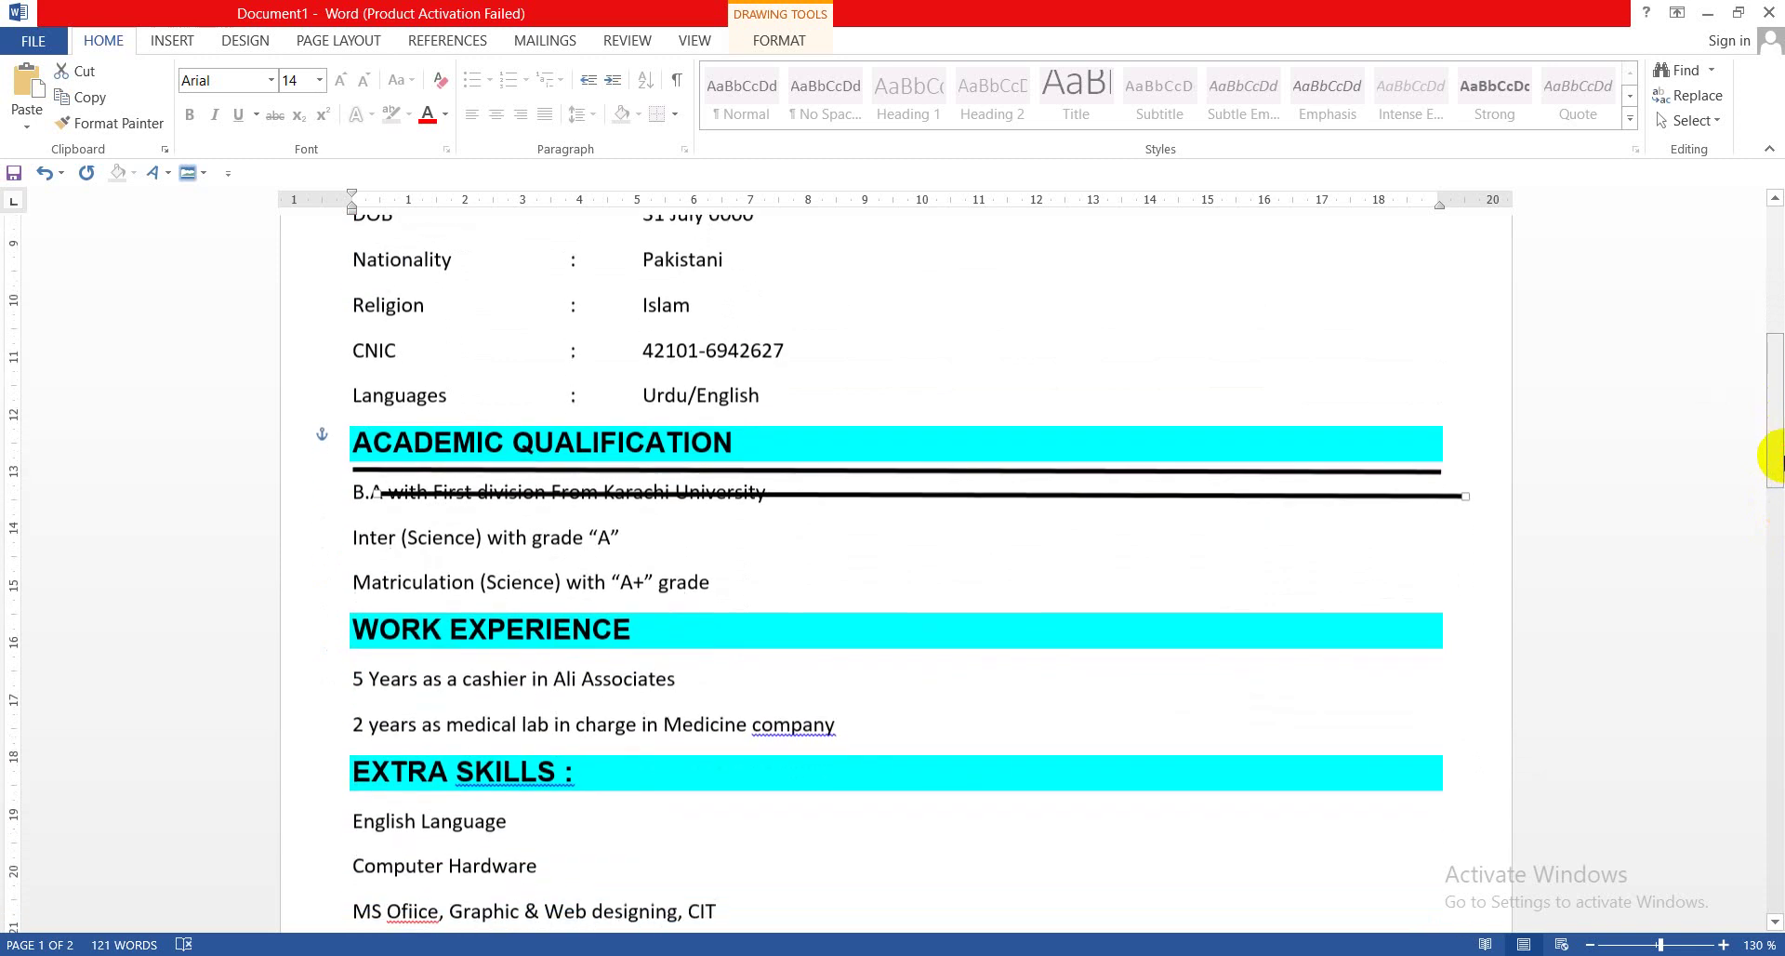
left_click_drag(984, 499, 971, 658)
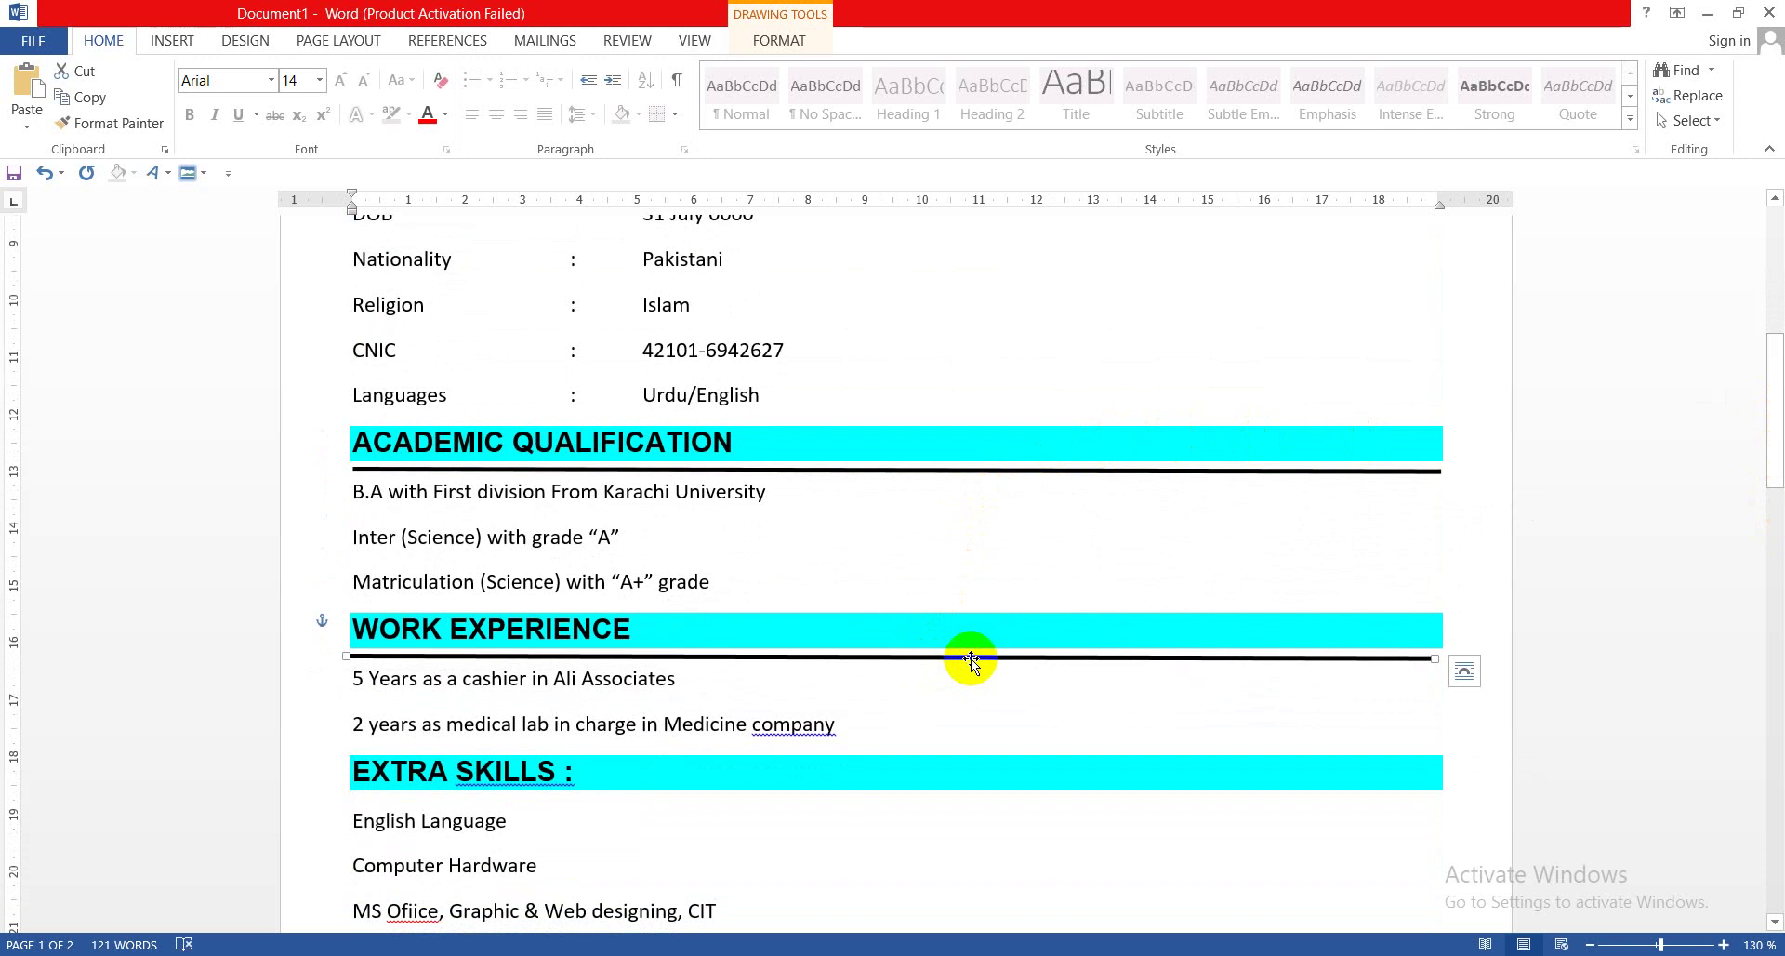
key("ctrl+v")
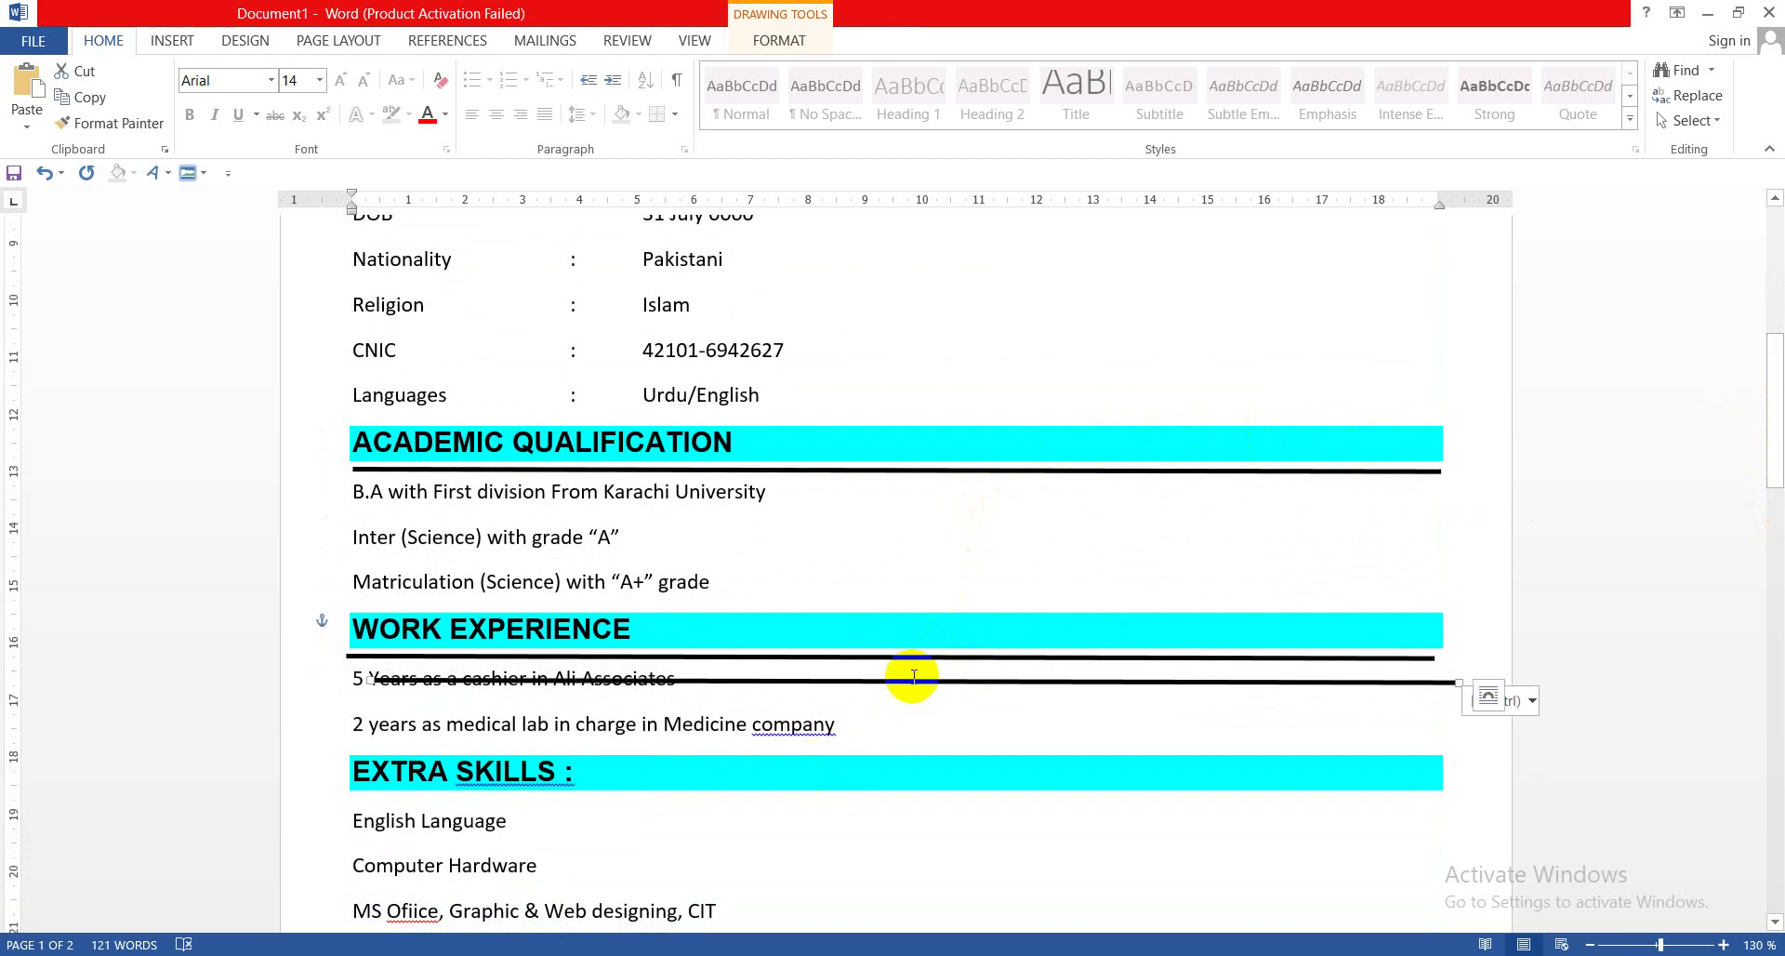
left_click_drag(912, 682, 895, 799)
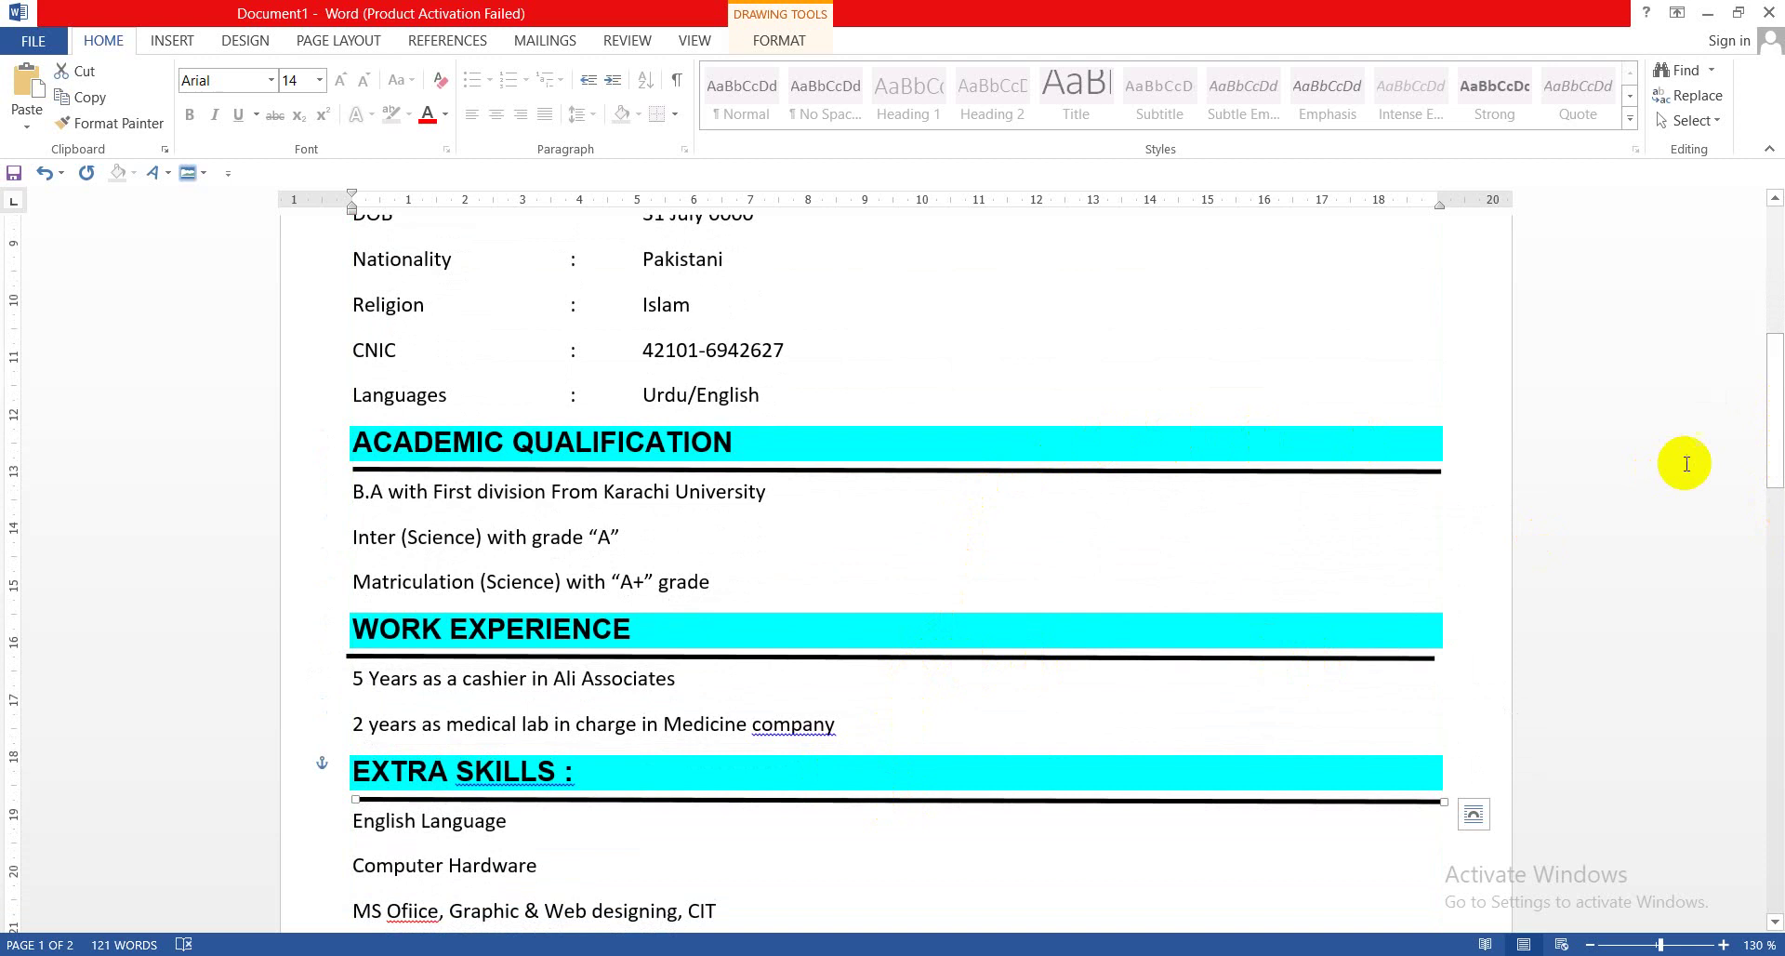
left_click_drag(1776, 475, 1777, 550)
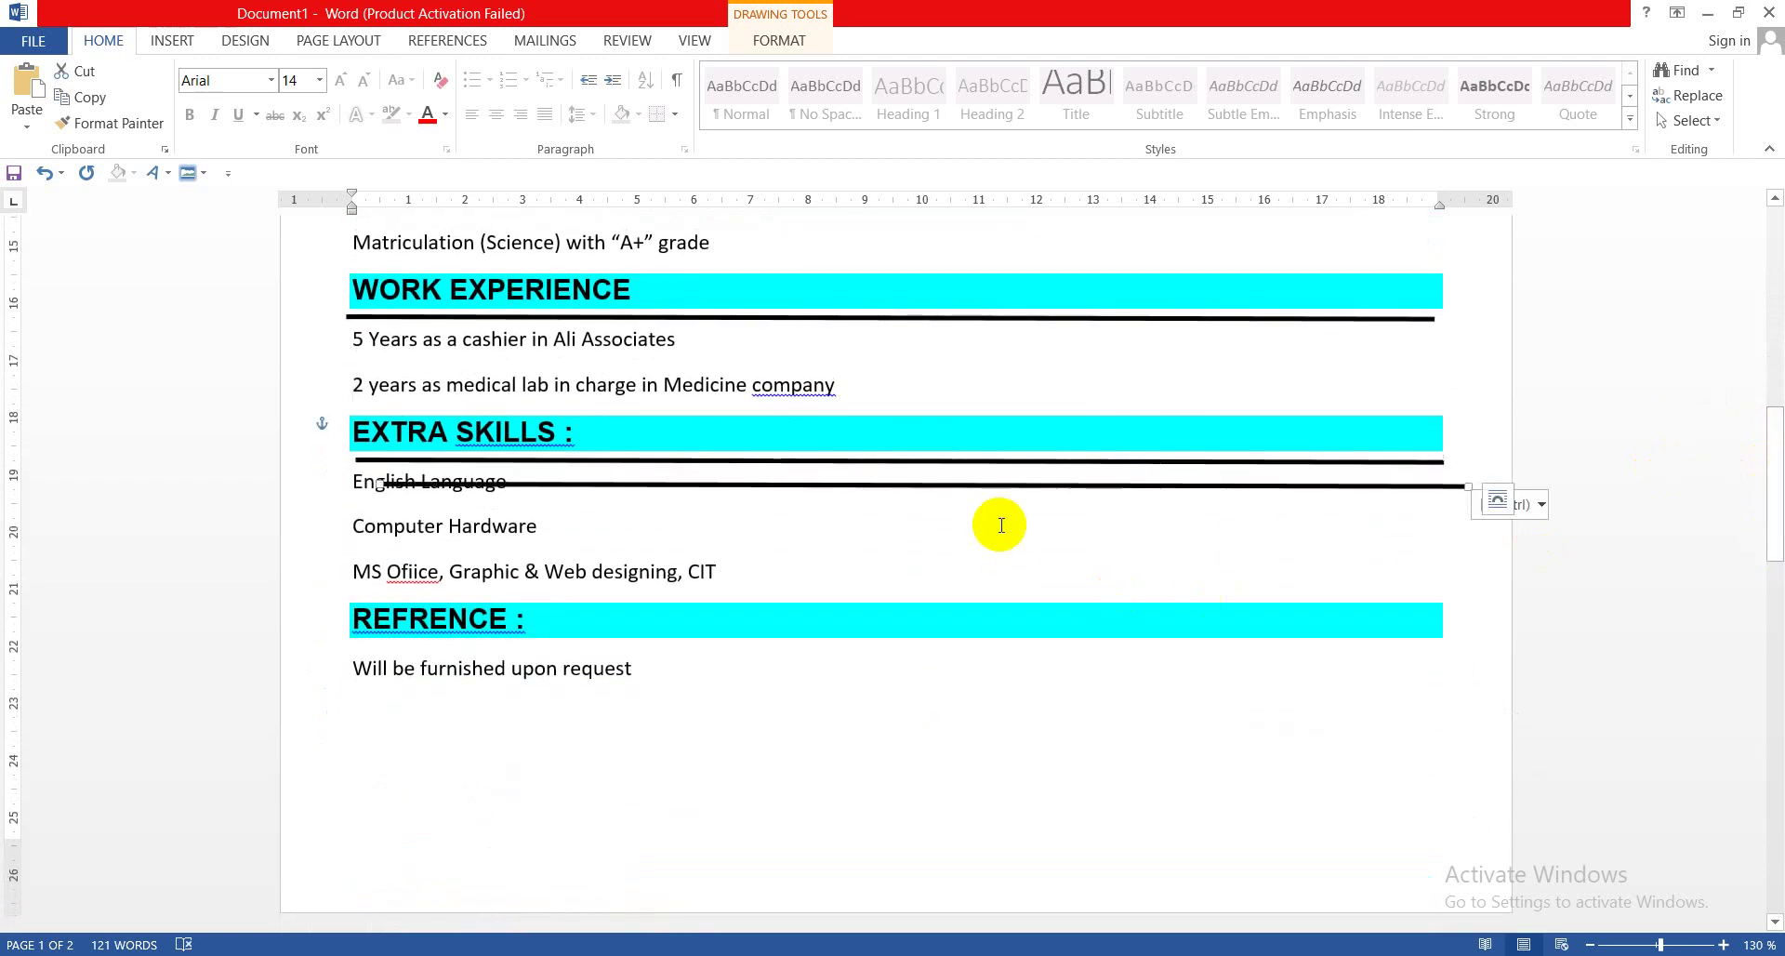
left_click_drag(999, 485, 972, 648)
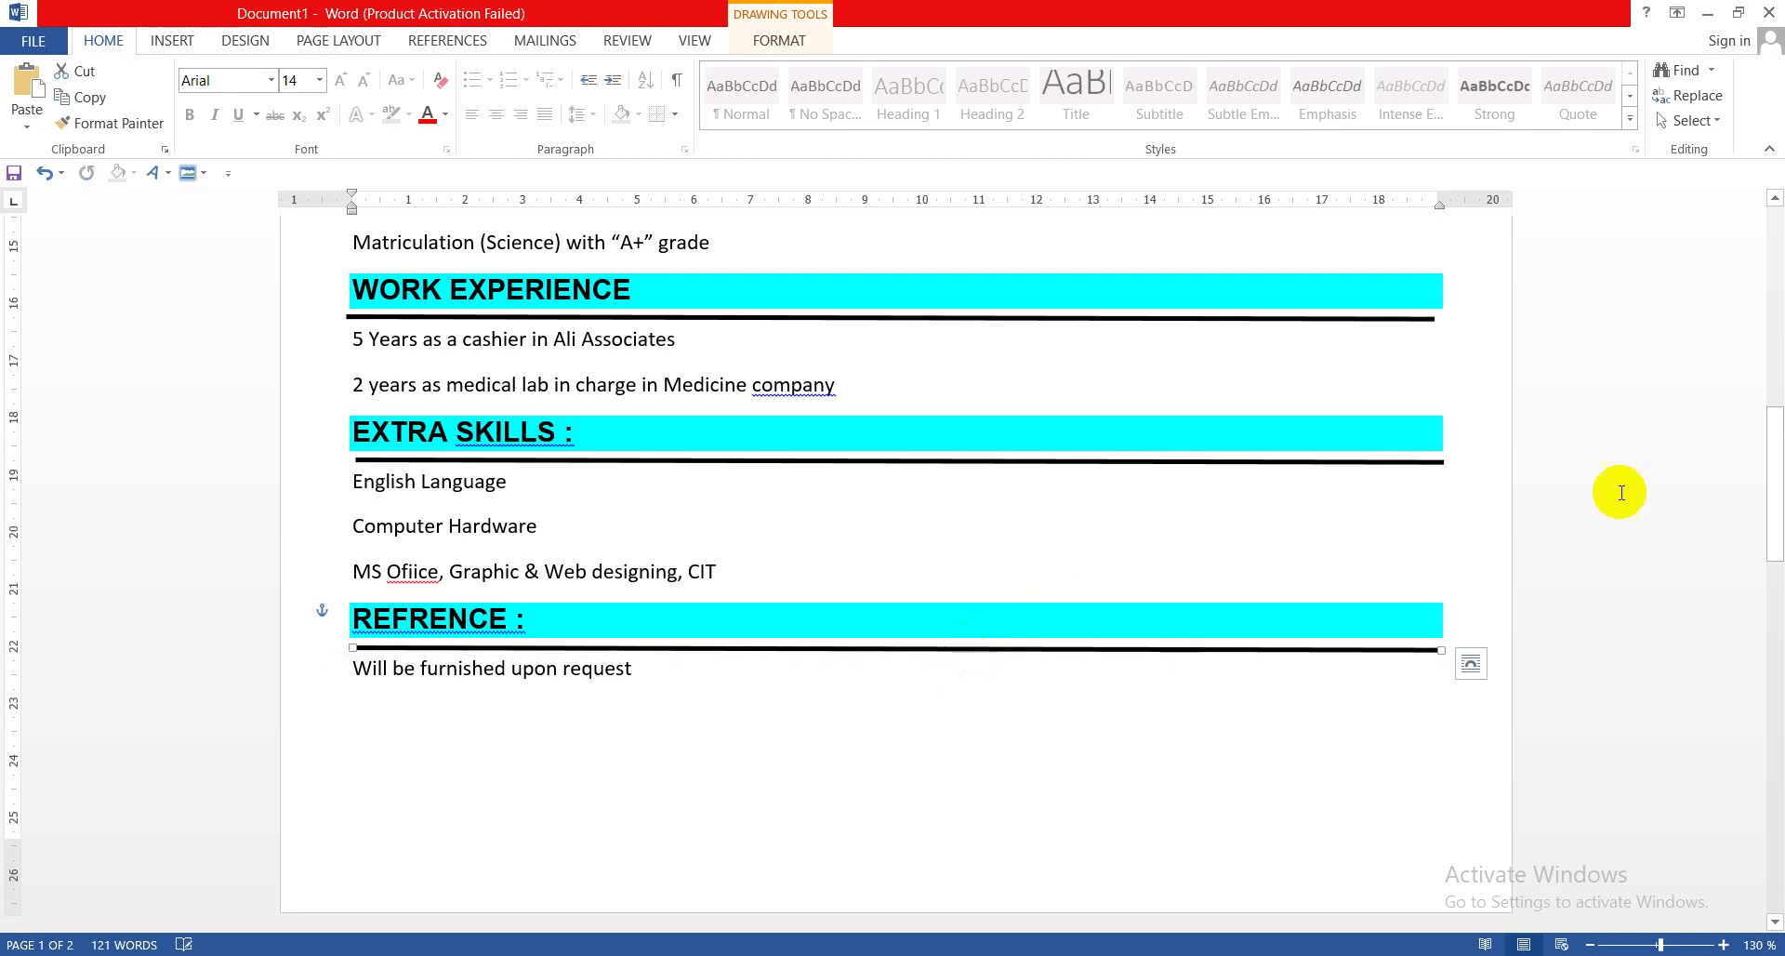
left_click_drag(1777, 480, 1774, 283)
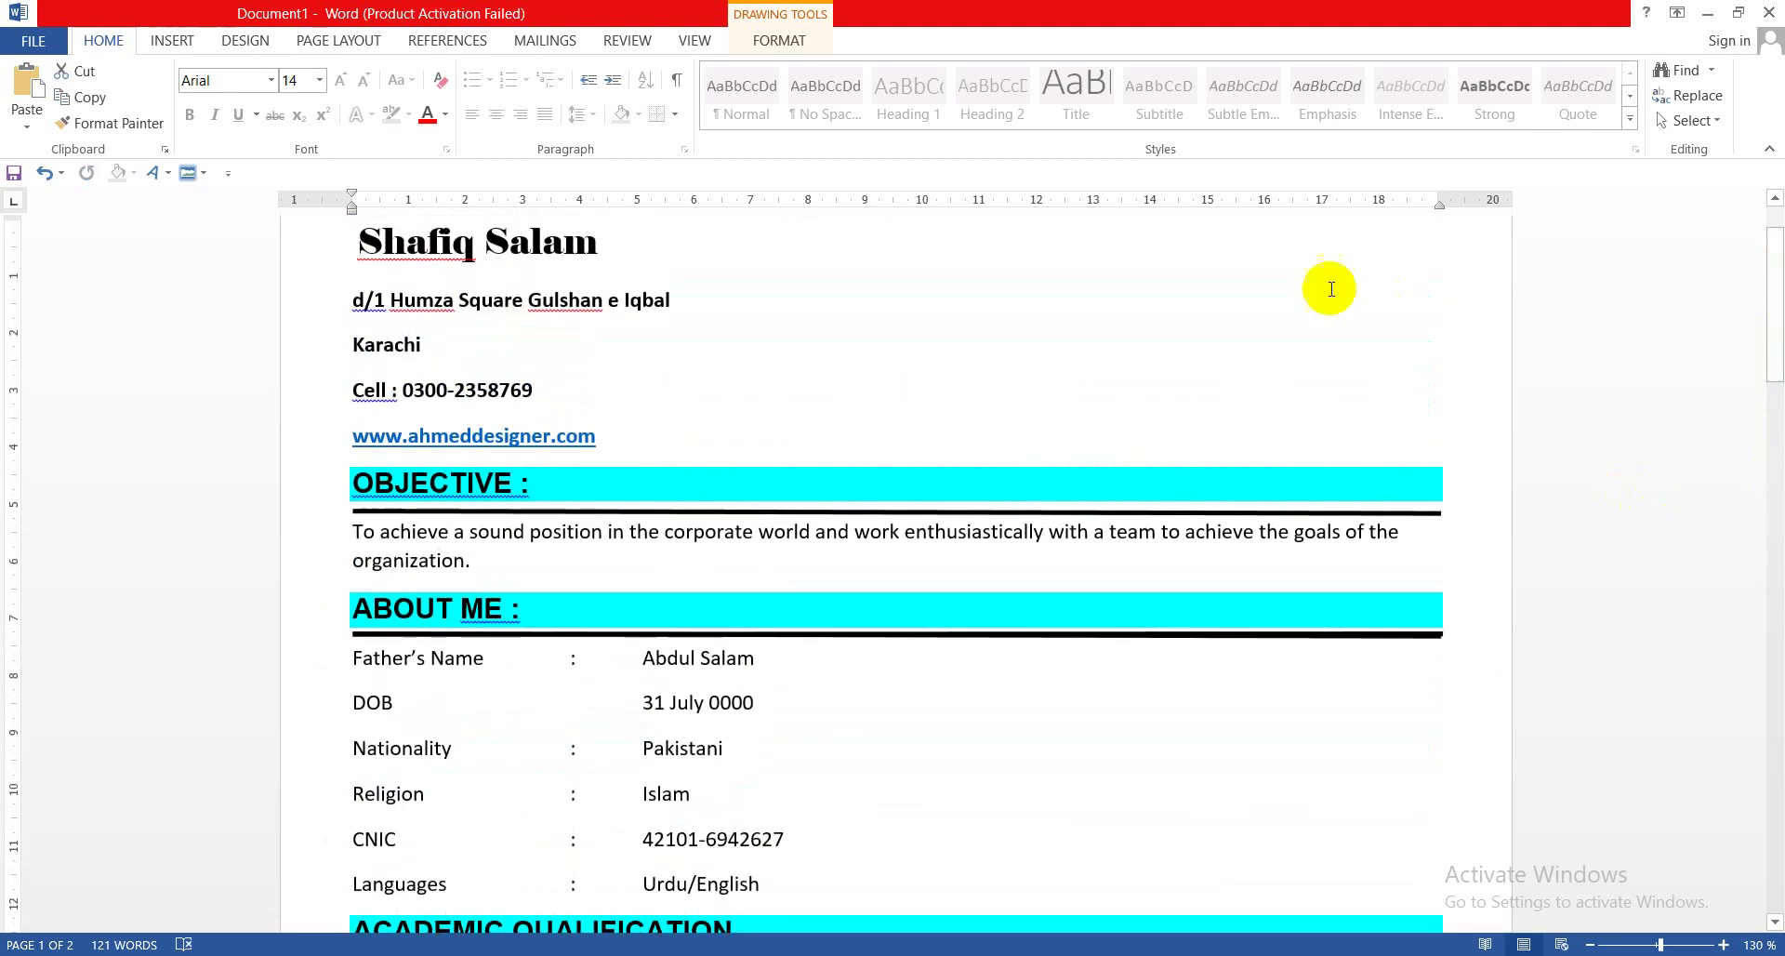
Browse the online pictures from the Insert tab, then close that window without inserting anything
left_click(1244, 325)
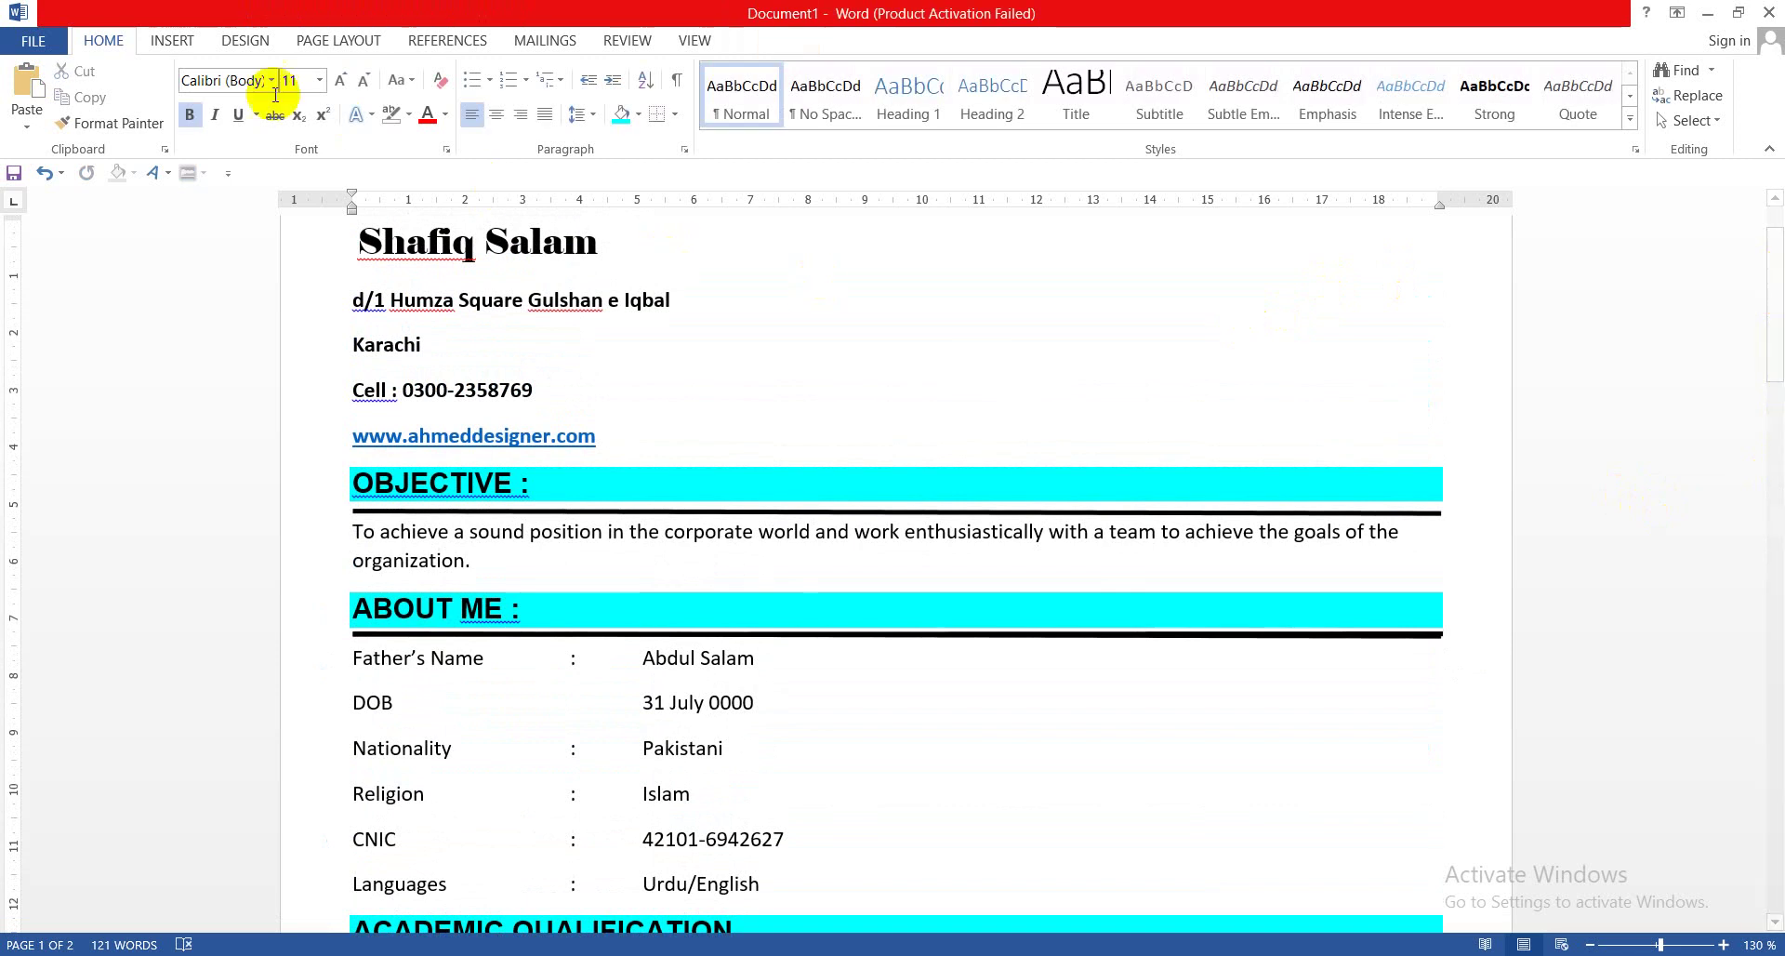
left_click(177, 43)
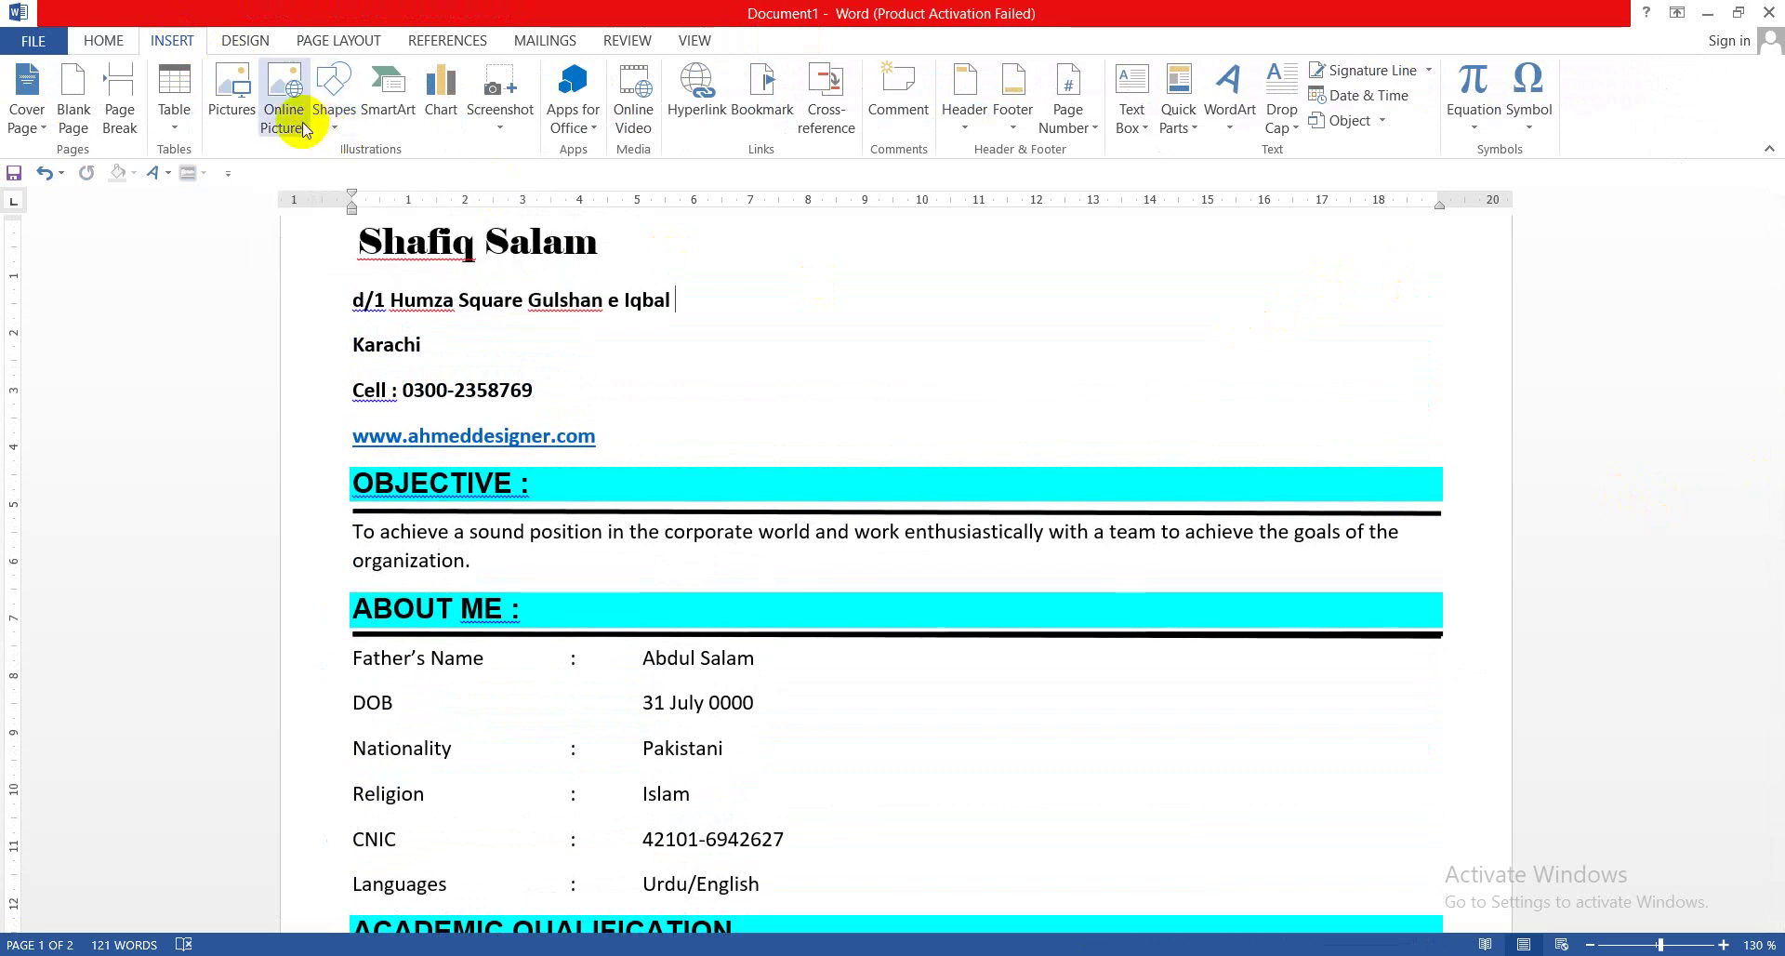
left_click(305, 127)
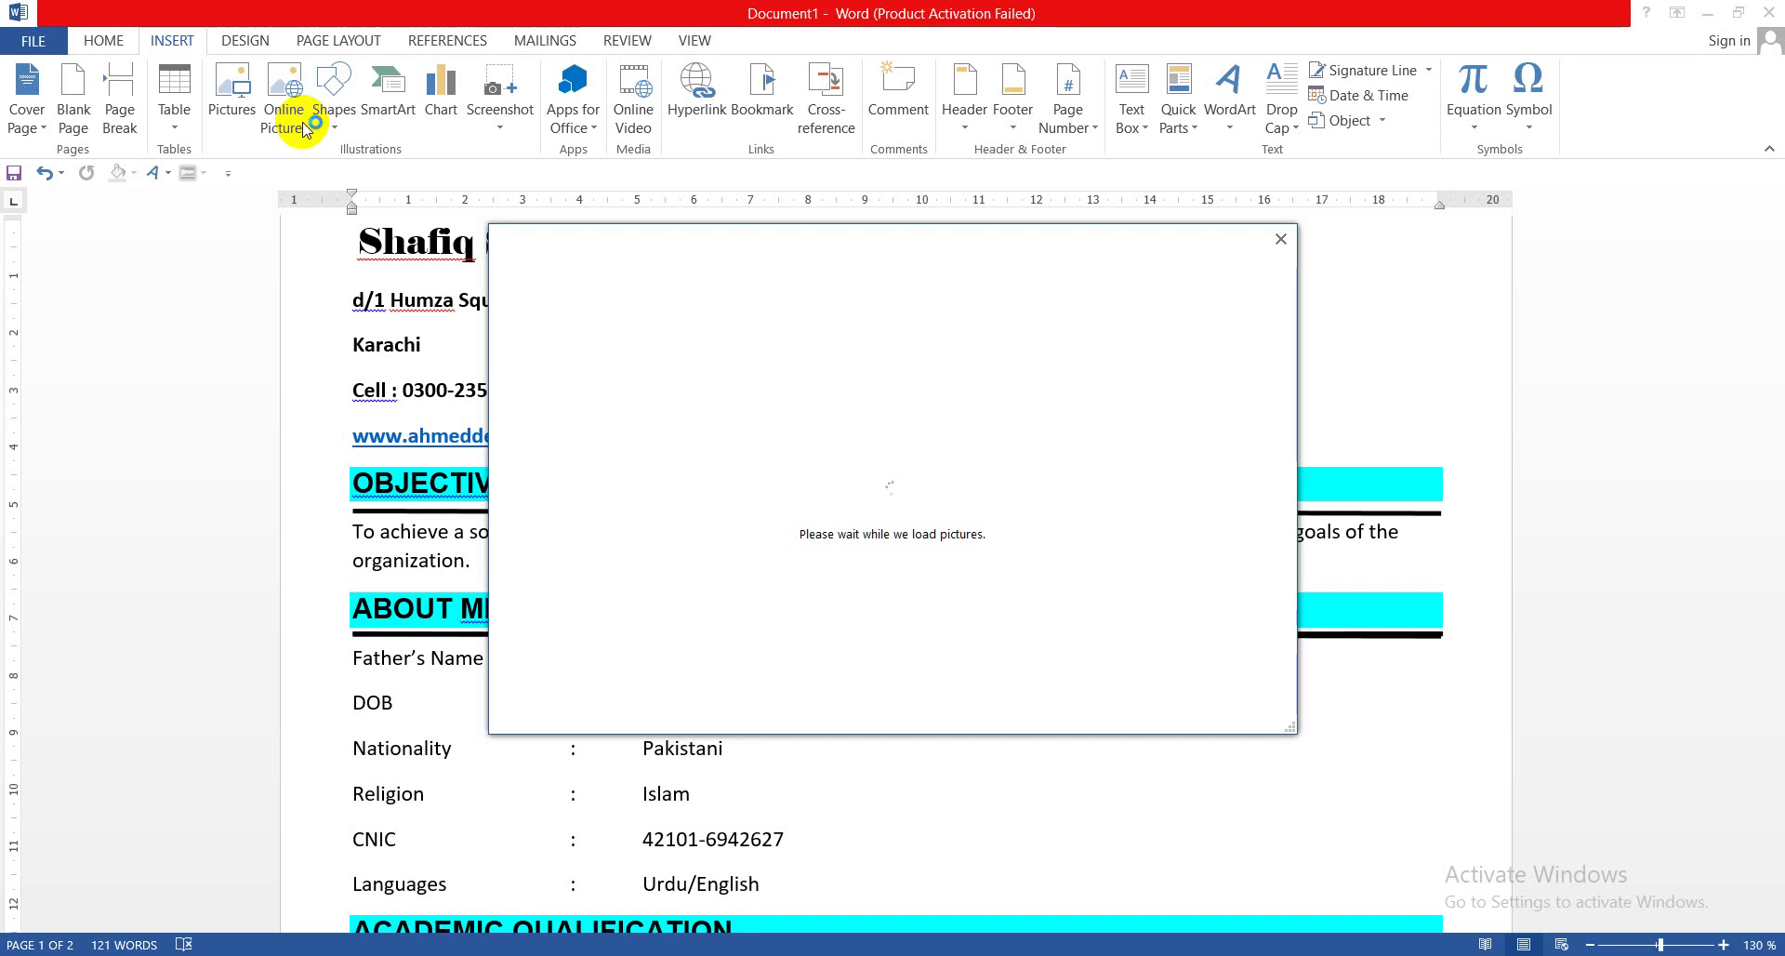
left_click(1281, 240)
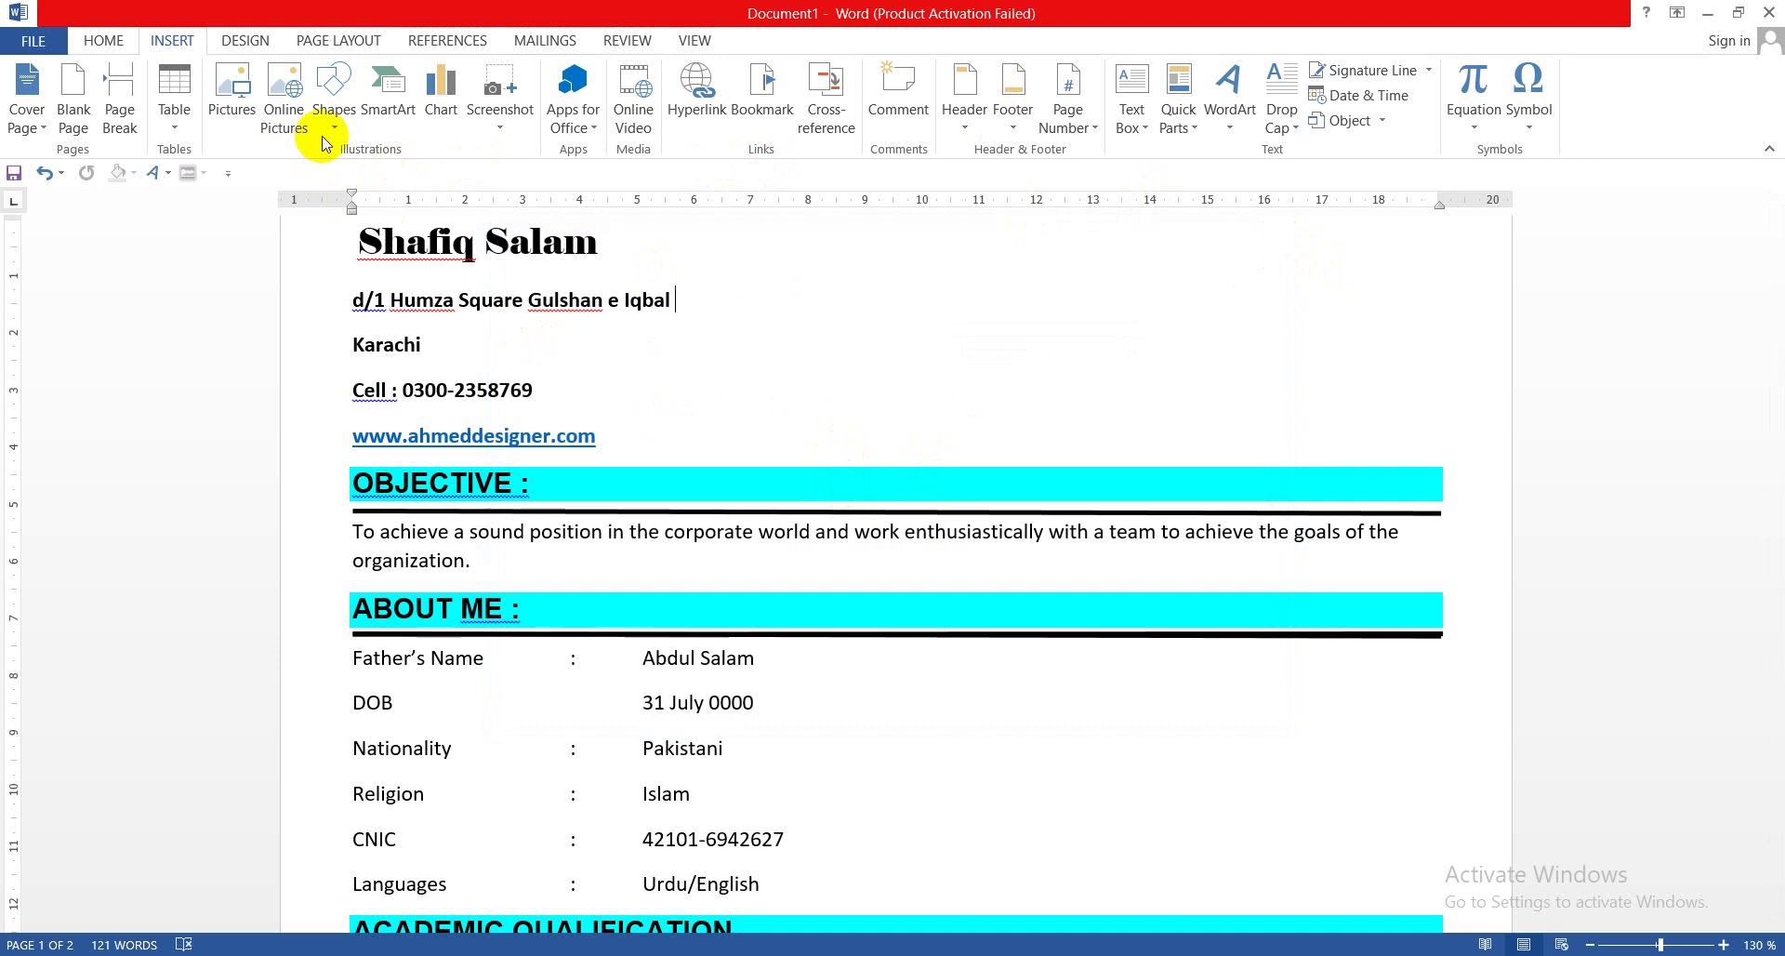
Draw an oval circle at the top right beside the name and choose a picture fill for it
left_click(332, 127)
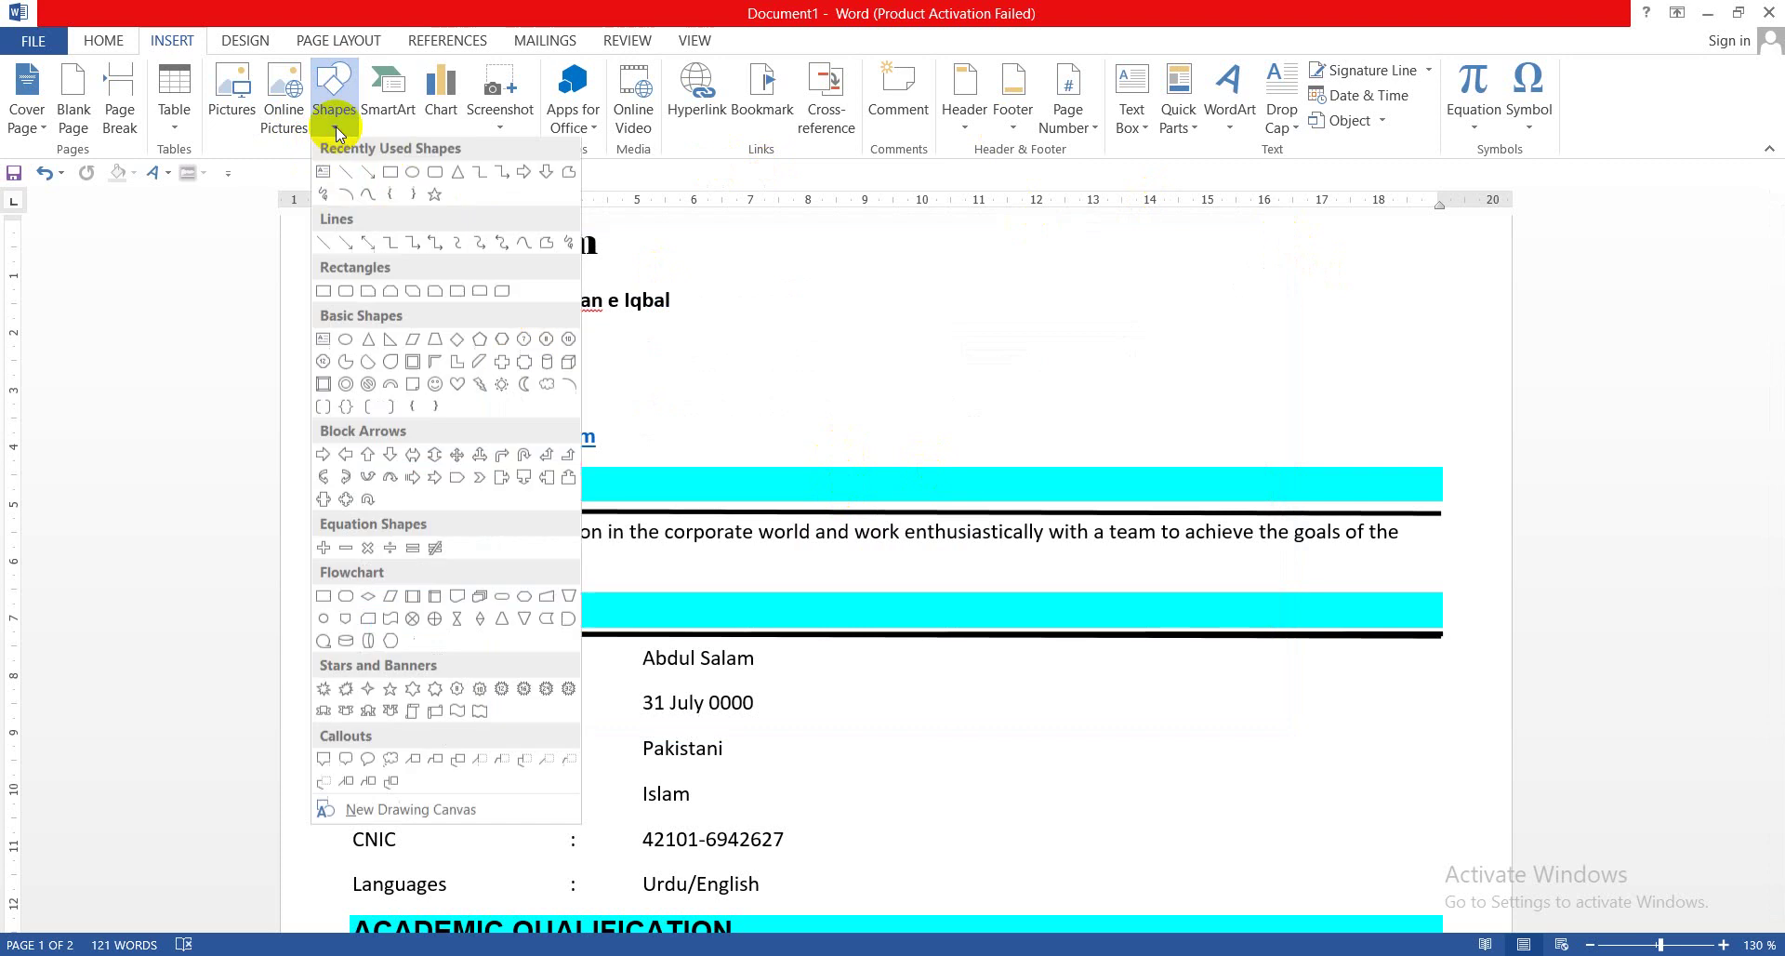
left_click(413, 177)
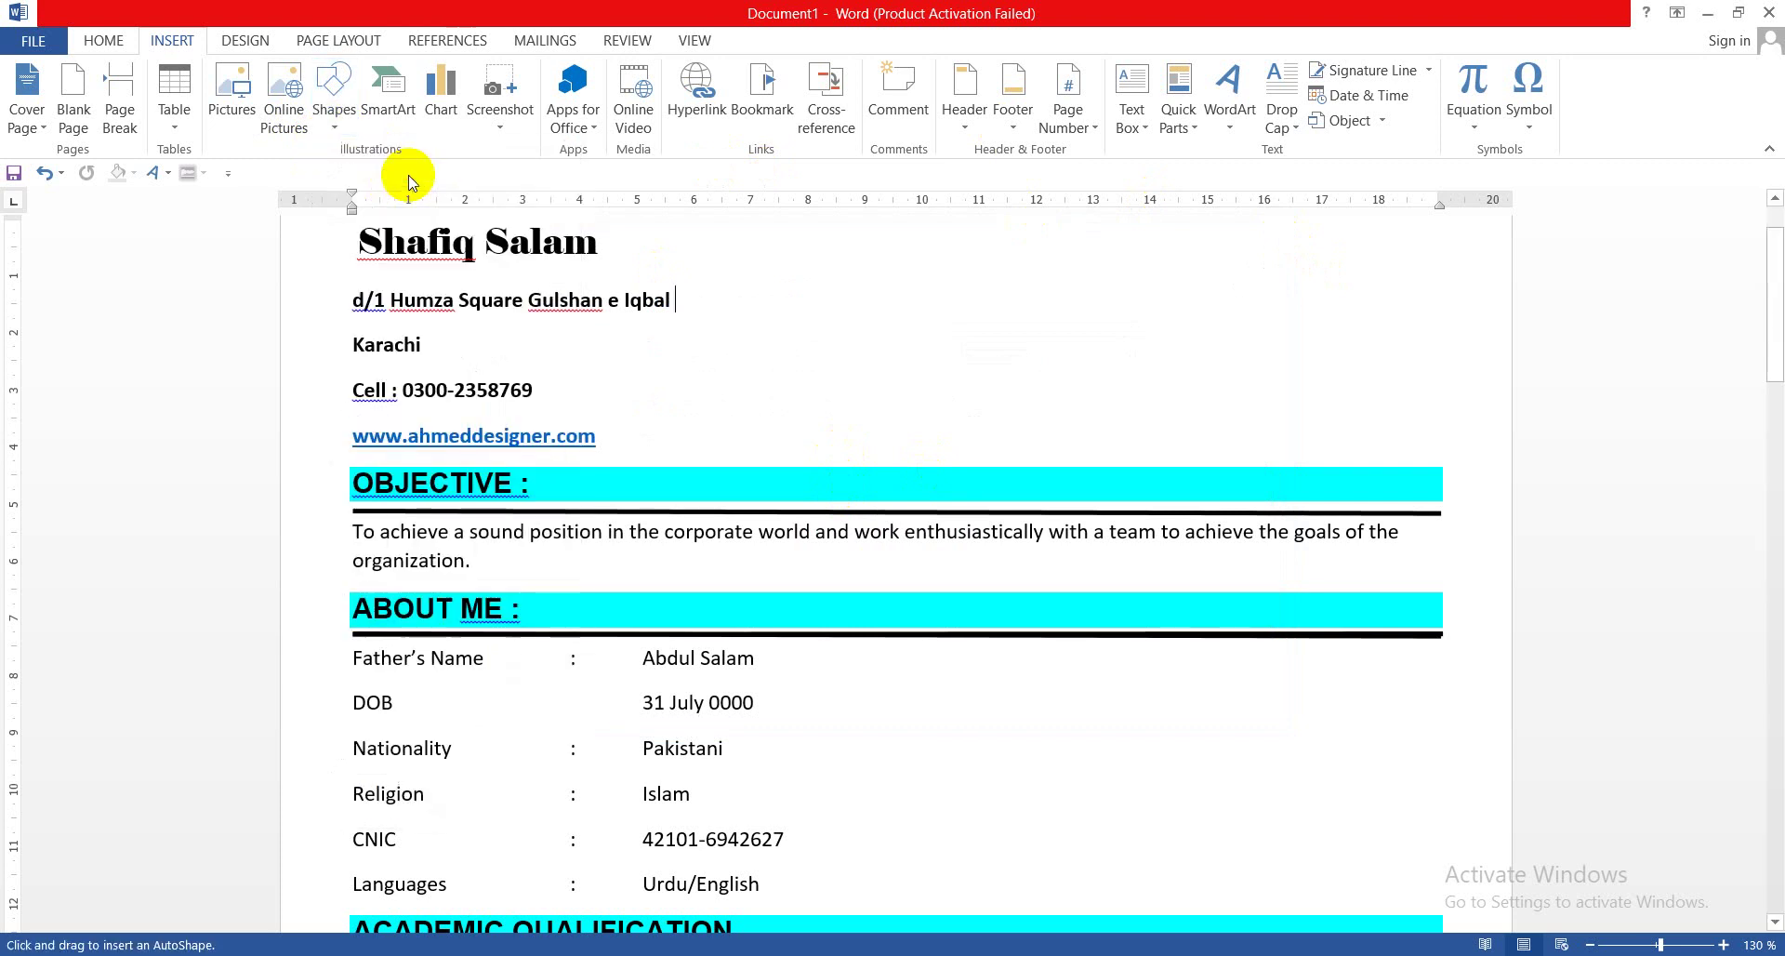
mouse_move(1129, 245)
left_mouse_down()
mouse_move(1337, 400)
mouse_move(1350, 433)
left_mouse_up()
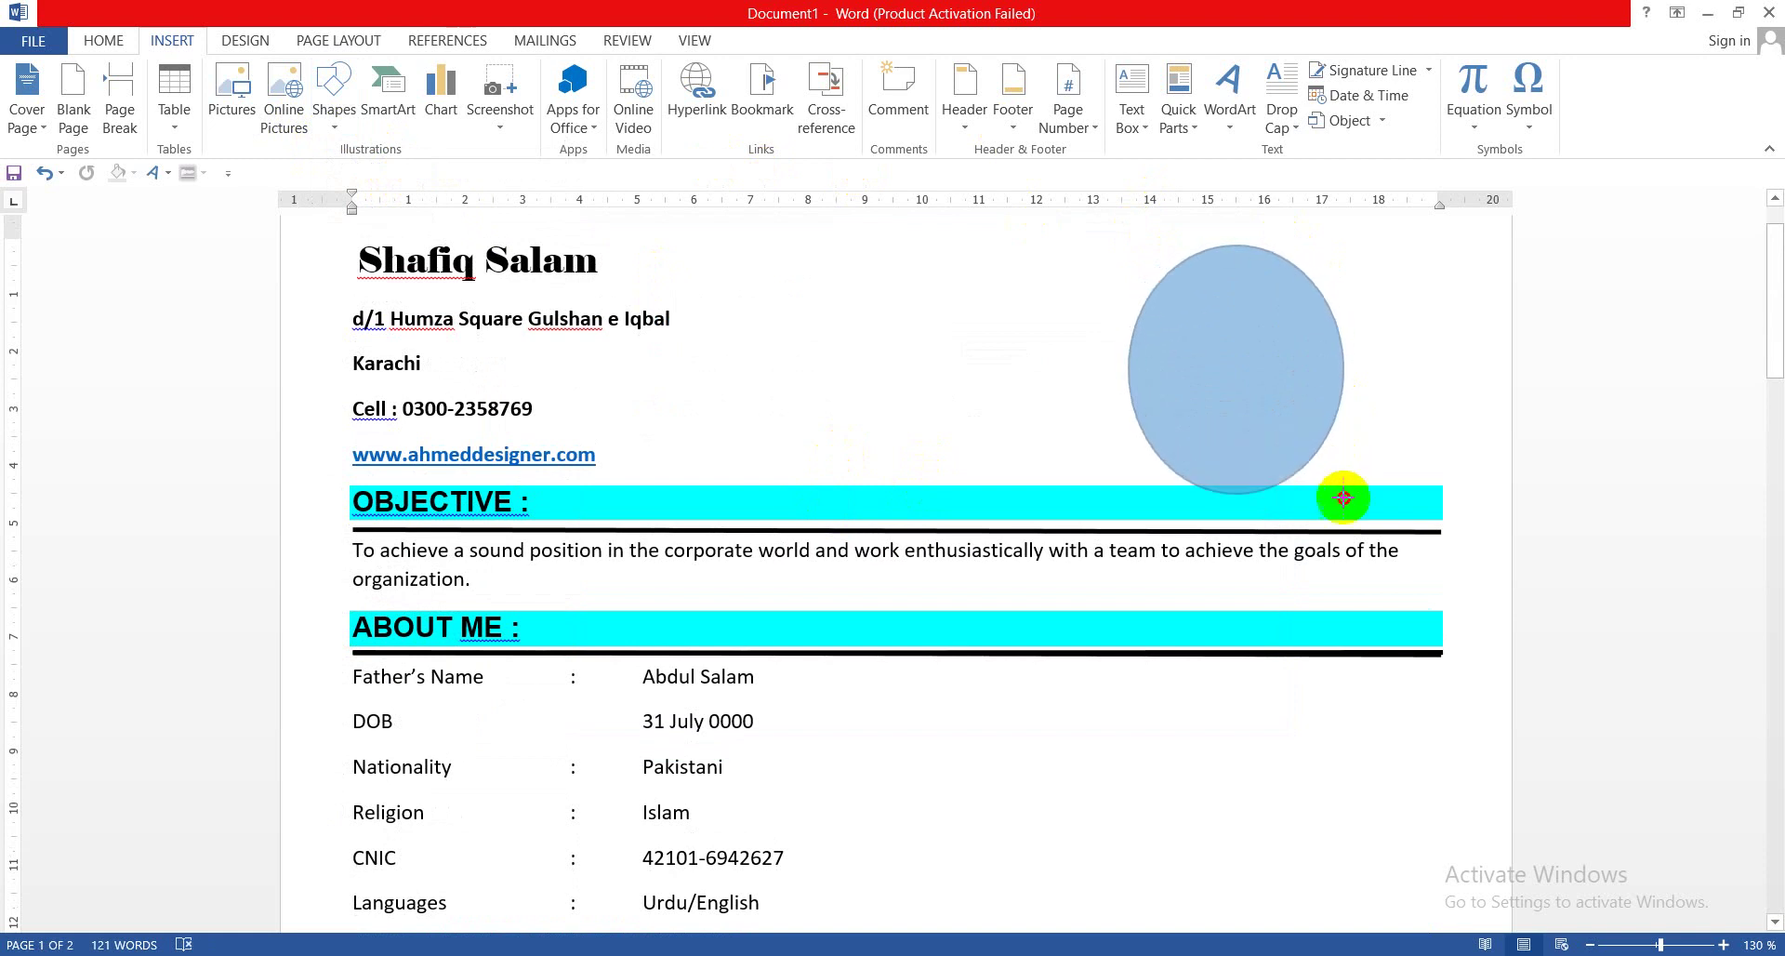
left_click_drag(1345, 432, 1350, 454)
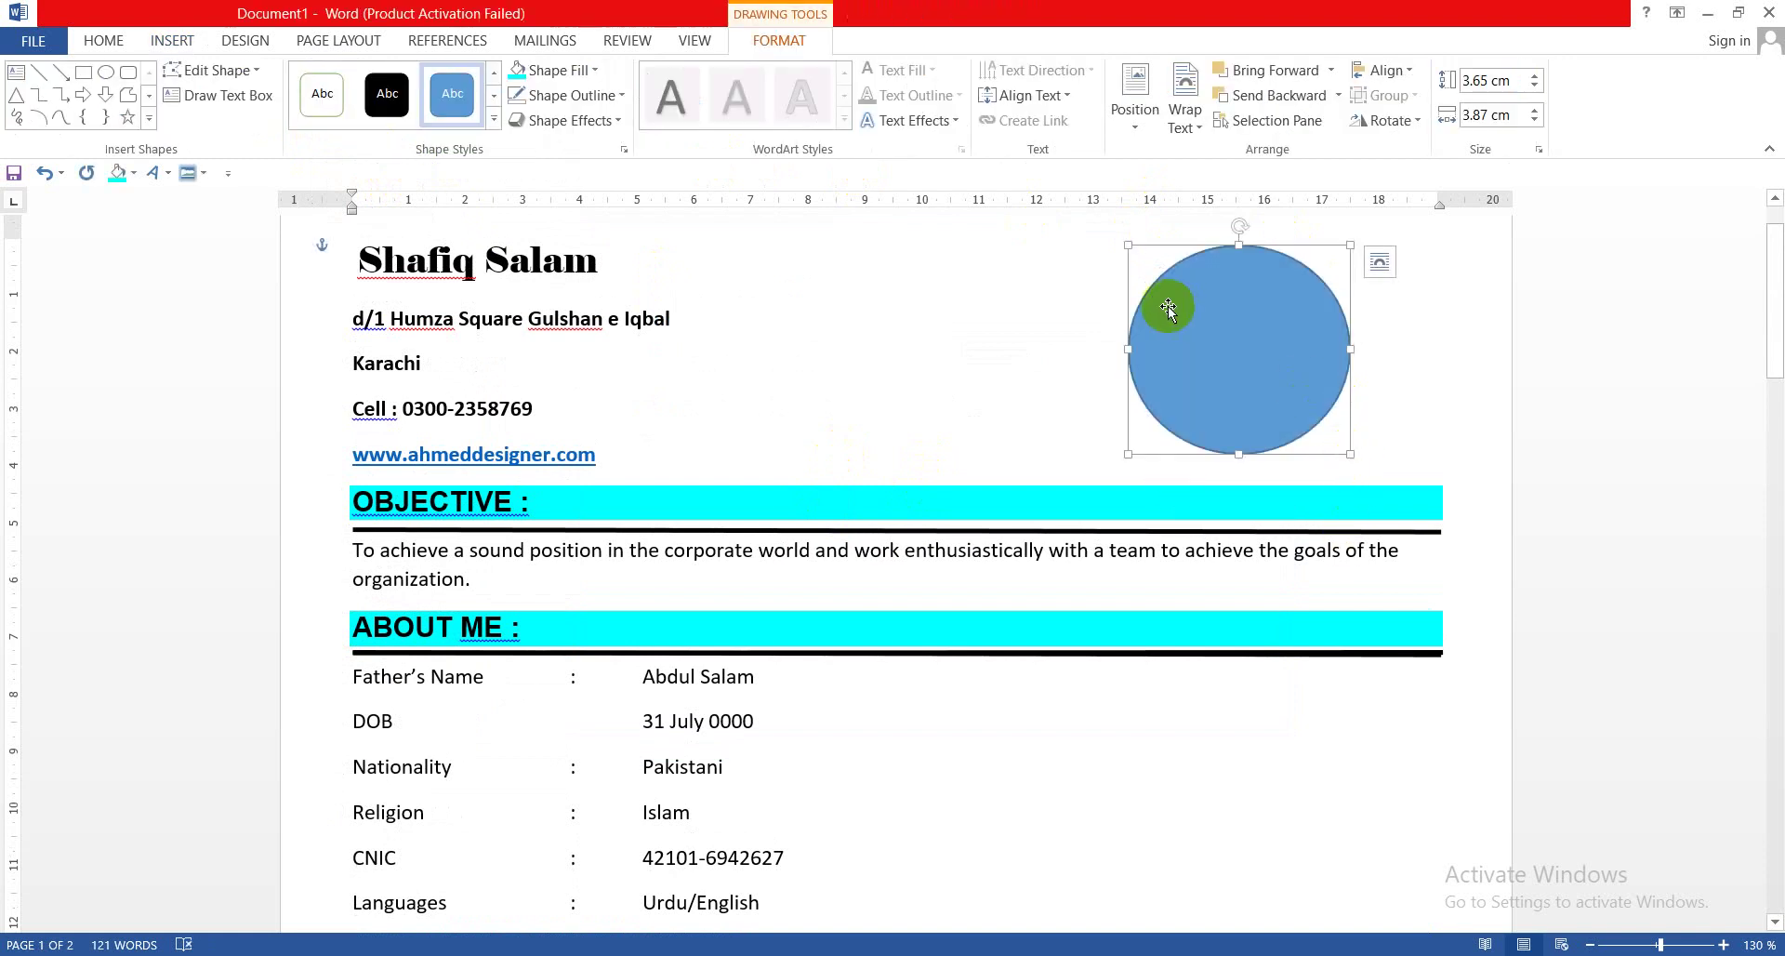
mouse_move(1128, 245)
left_mouse_down()
mouse_move(1109, 239)
mouse_move(1090, 286)
left_mouse_up()
mouse_move(1189, 355)
left_mouse_down()
mouse_move(1263, 355)
mouse_move(1232, 352)
left_mouse_up()
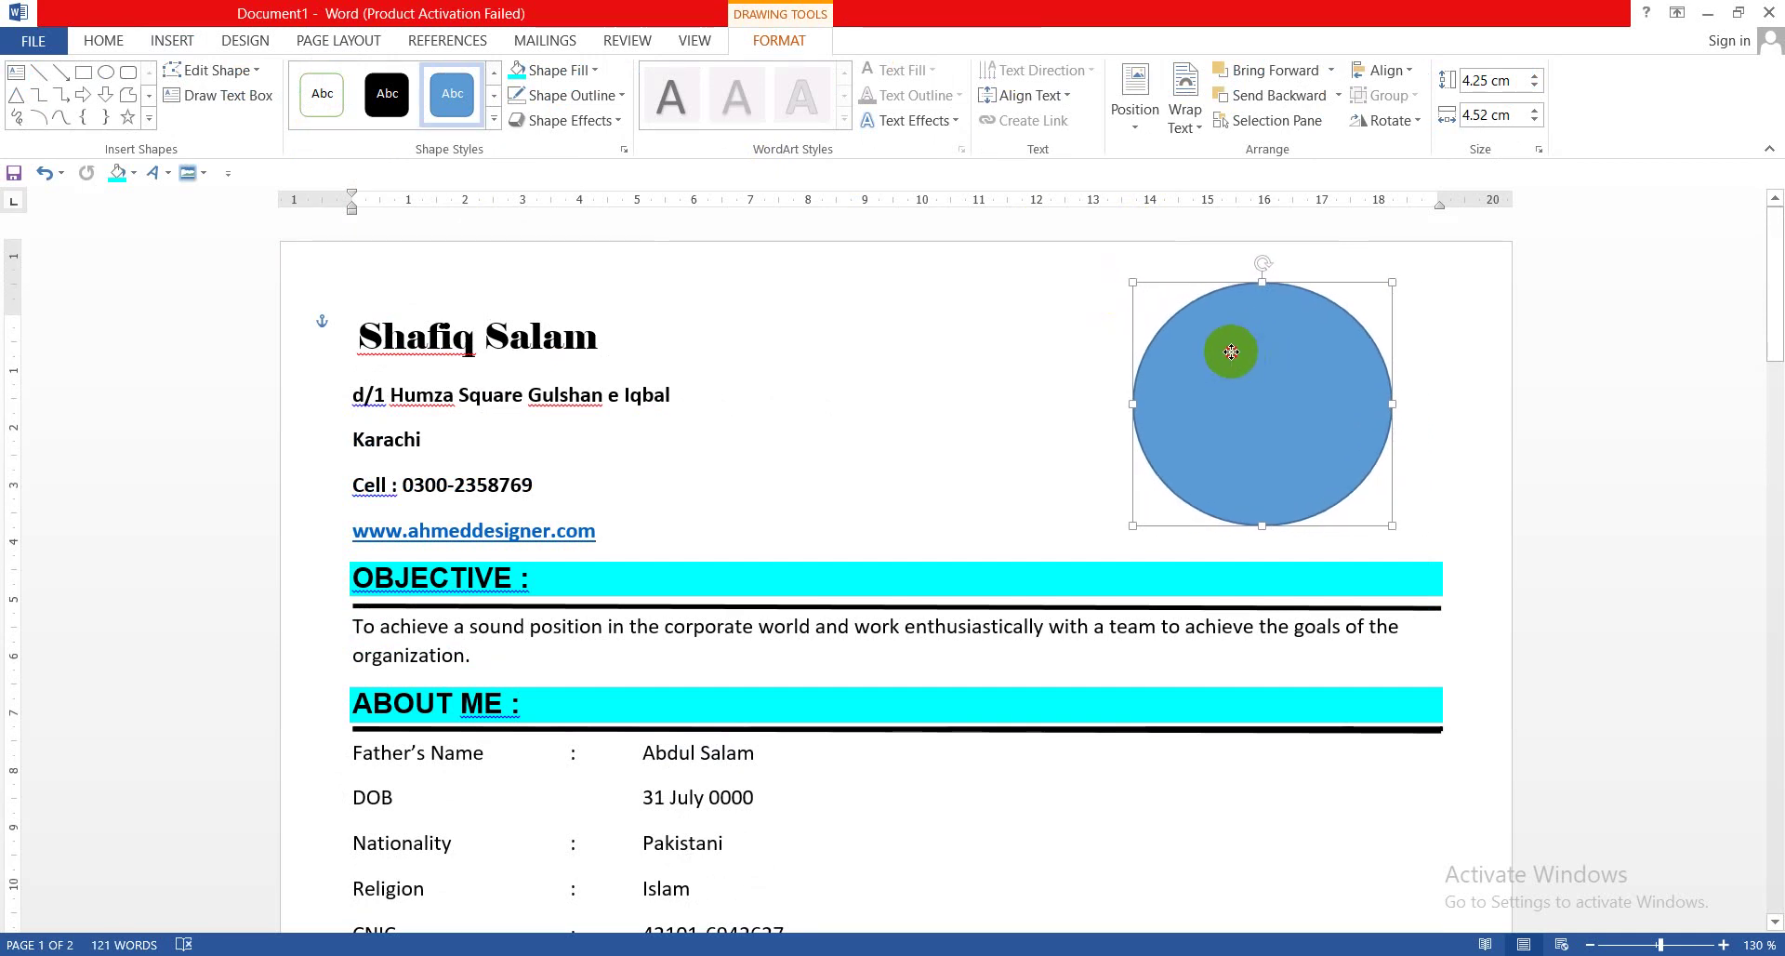
left_click(571, 72)
left_click(561, 369)
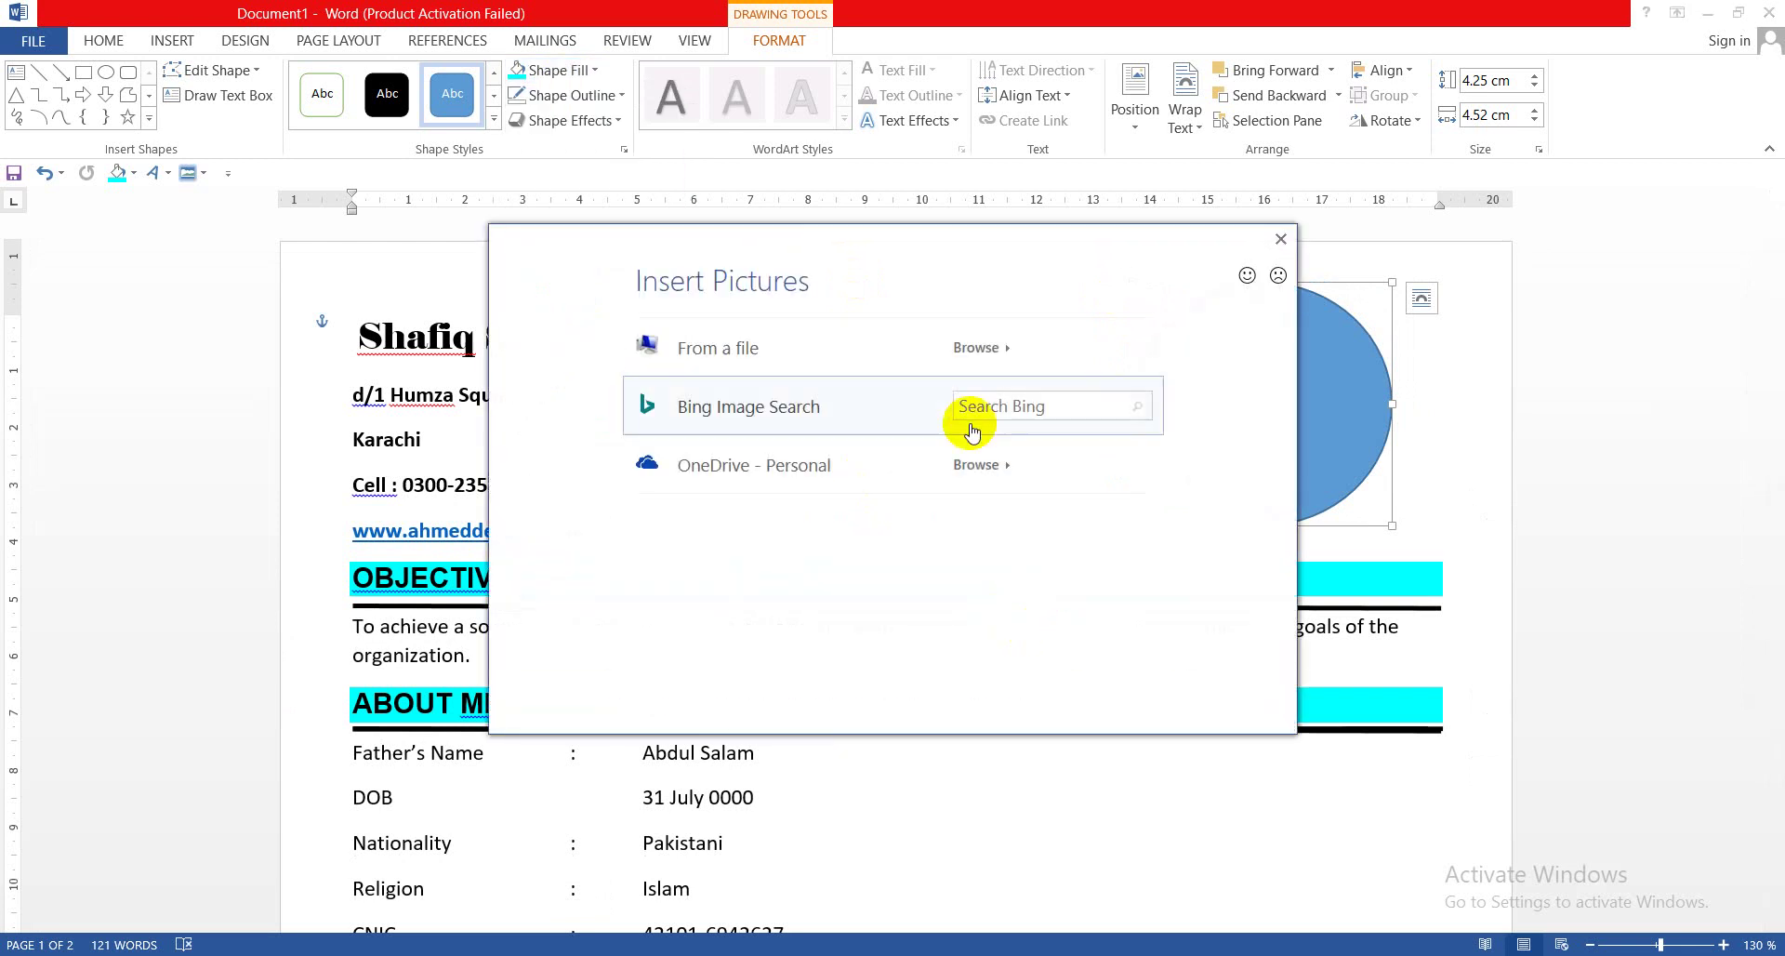
Fill the circle with the 'download (1)' image, then undo it back to a plain circle
left_click(974, 352)
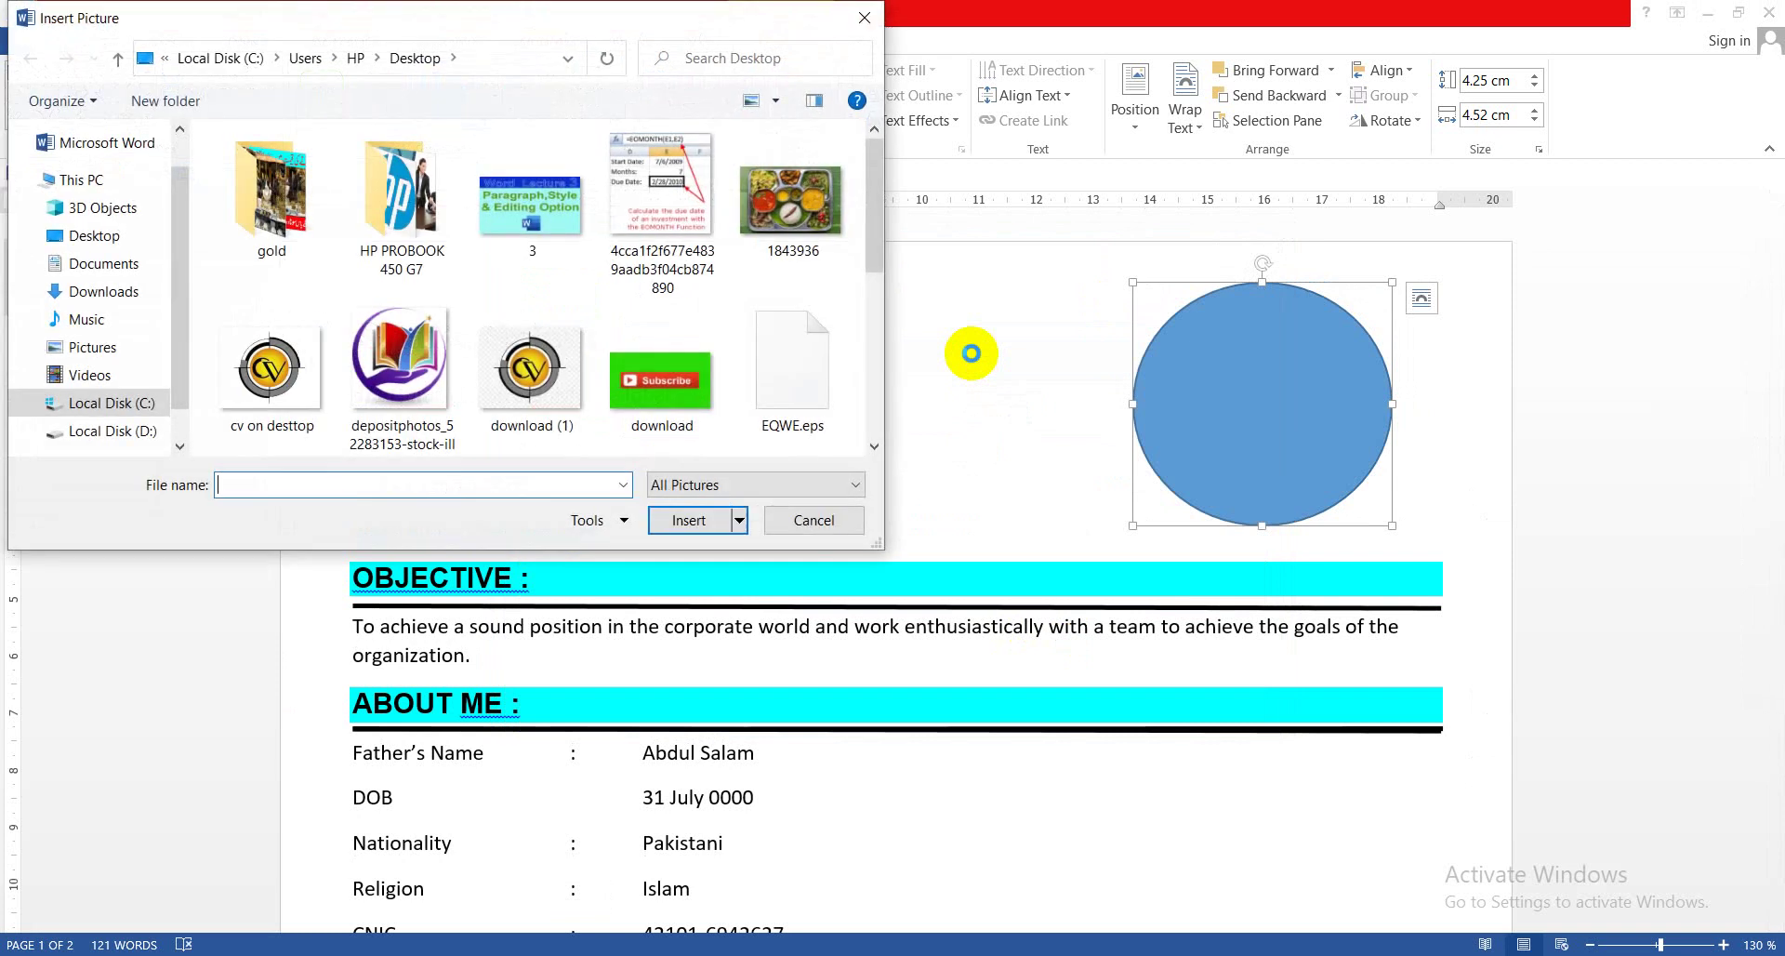
left_click(526, 372)
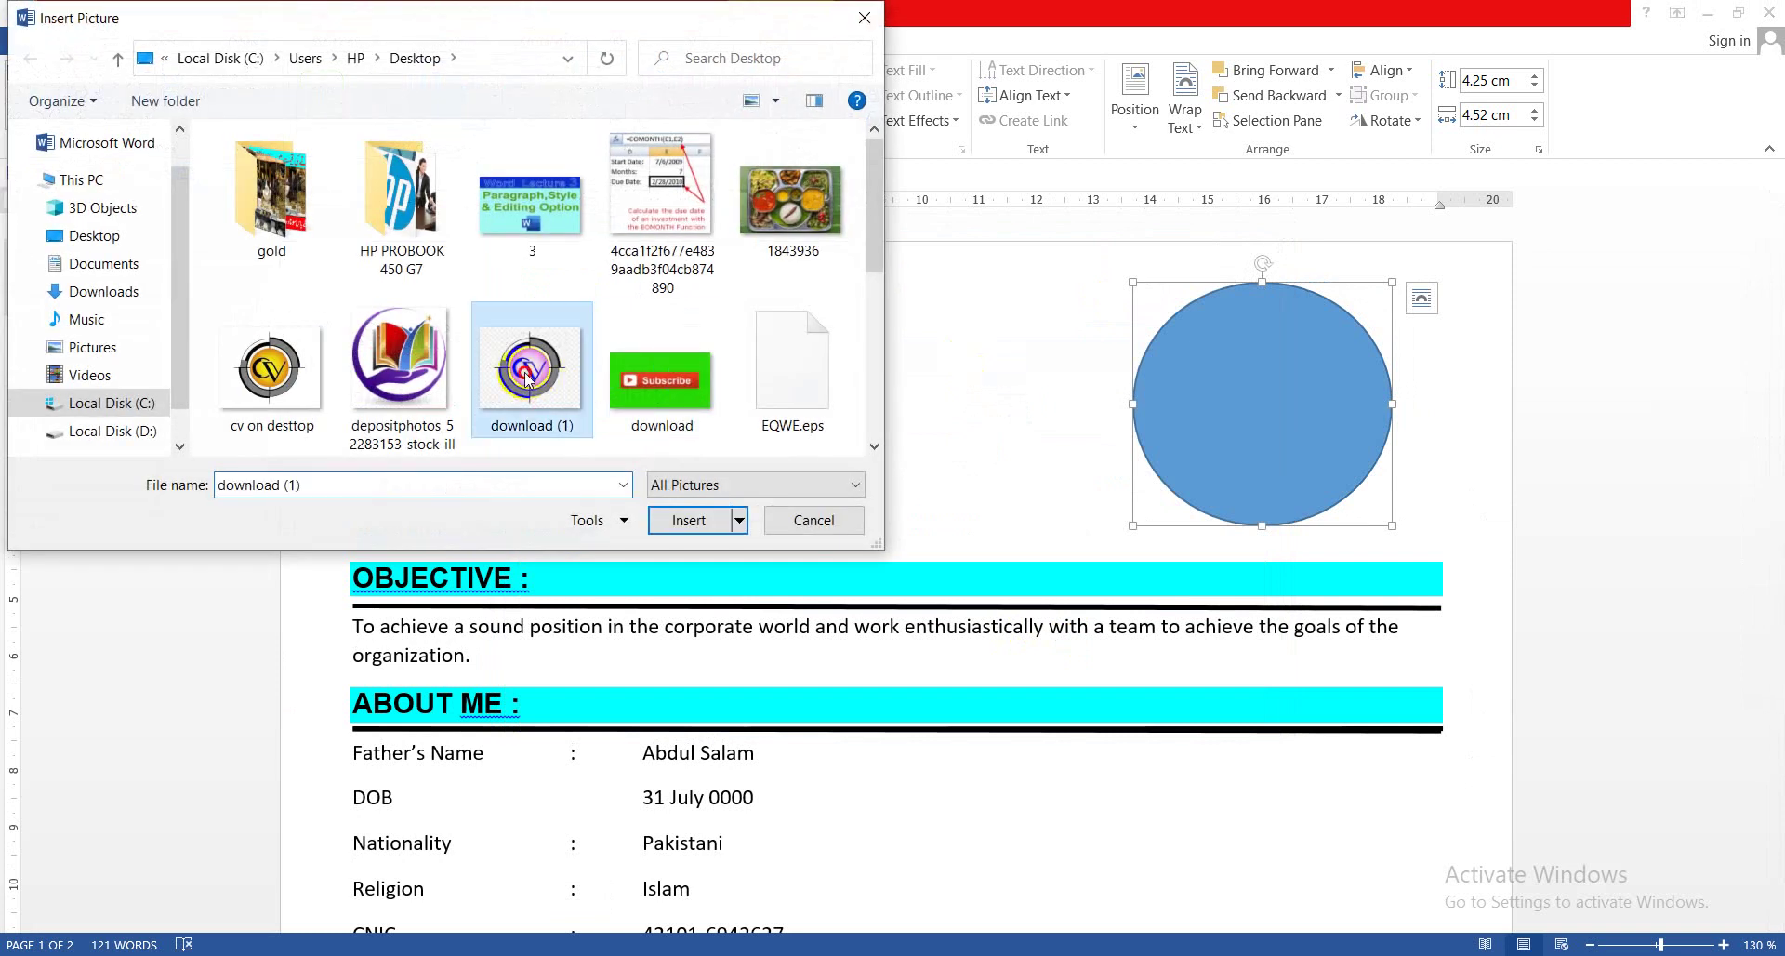
left_click(667, 519)
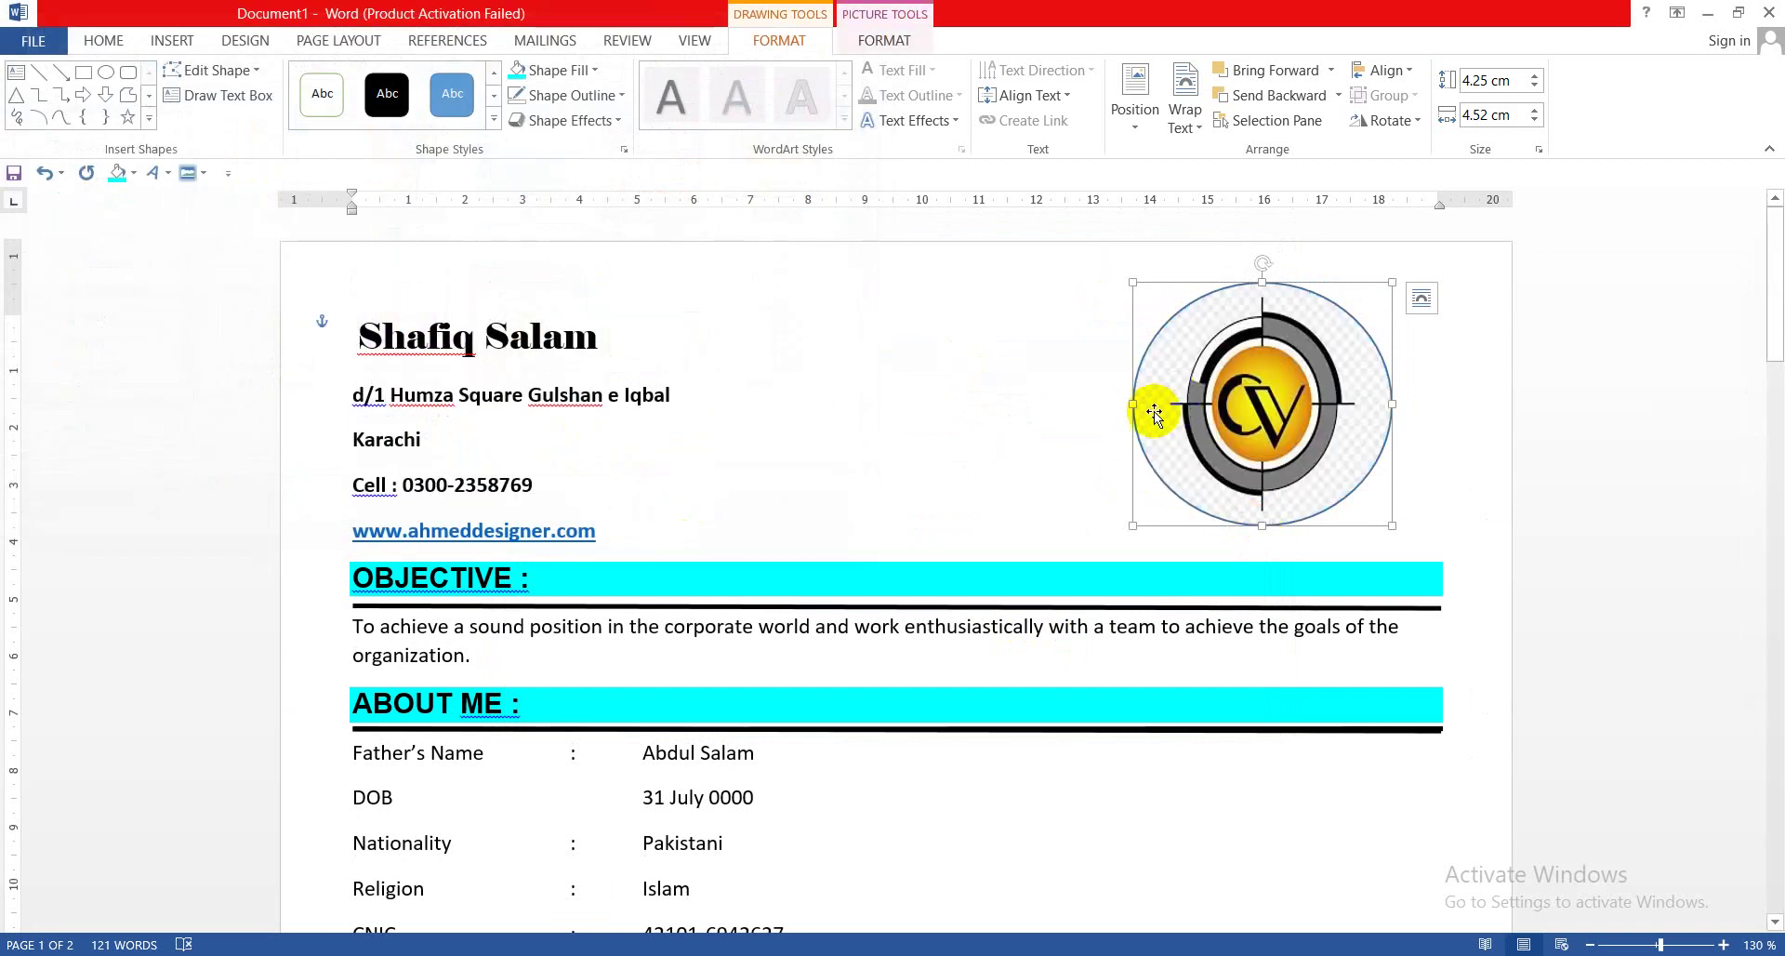
left_click_drag(1132, 404, 1130, 404)
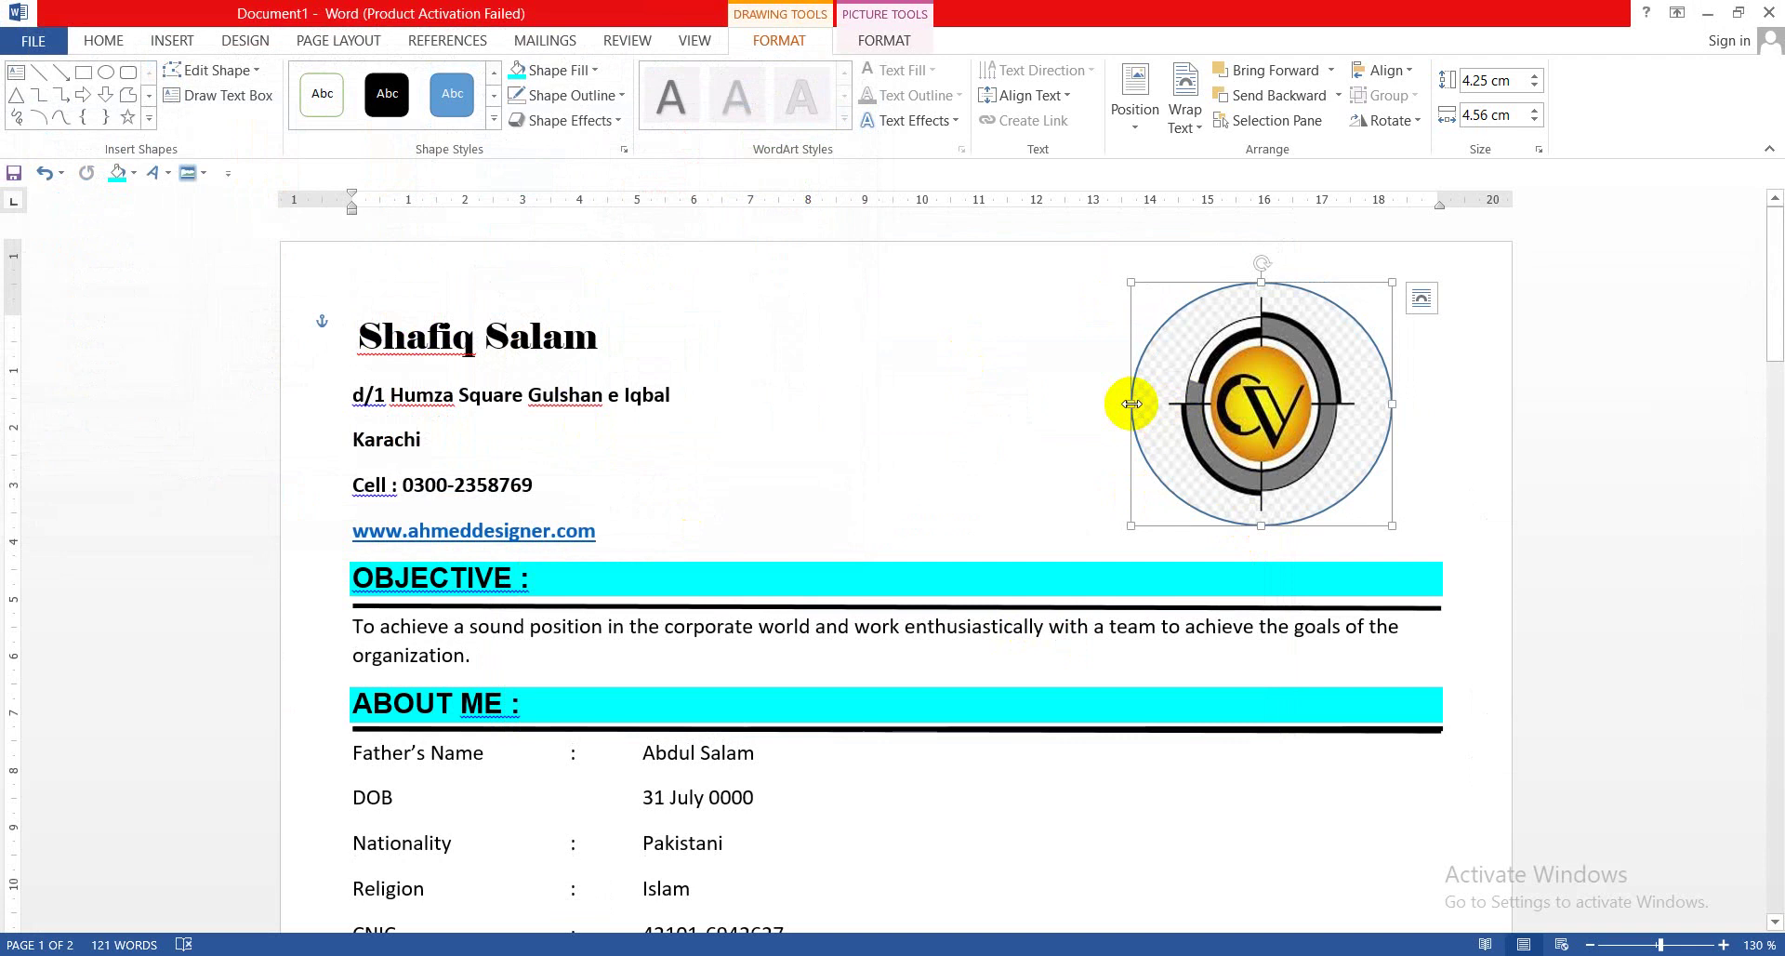
key("ctrl+z")
left_click(1206, 447)
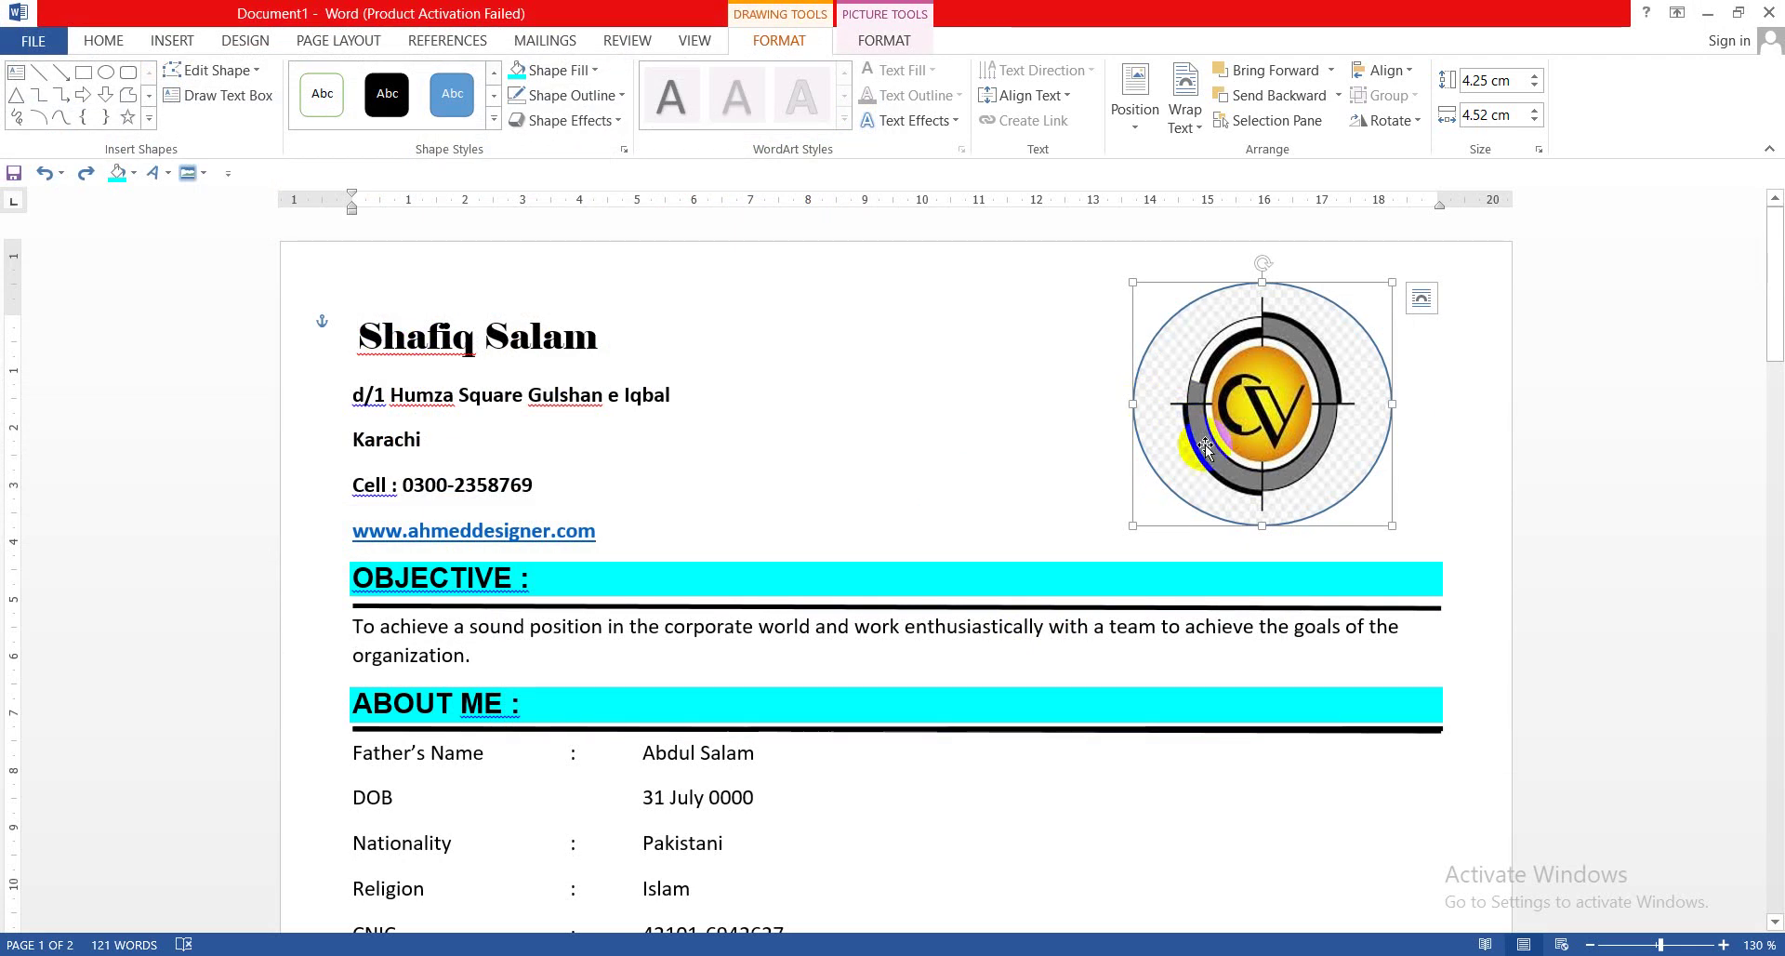
key("ctrl+z")
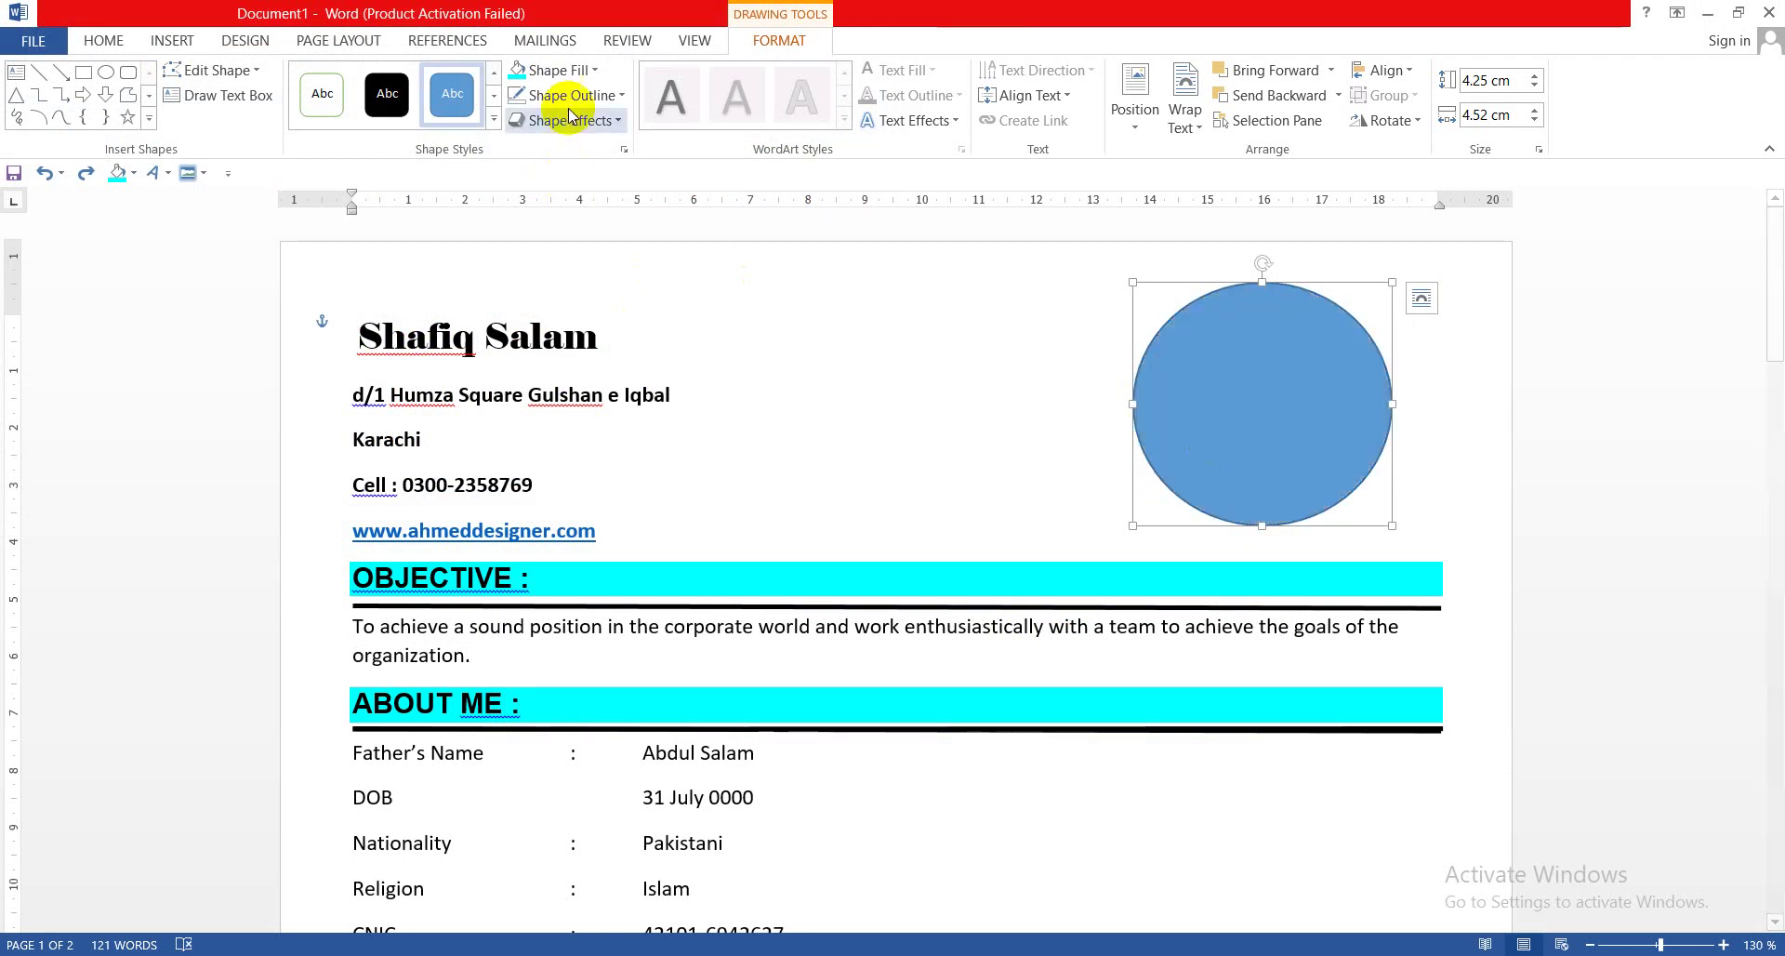
Fill the circle with the 'cv on desttop' logo, stretch it wider, and shorten it from the bottom
left_click(555, 70)
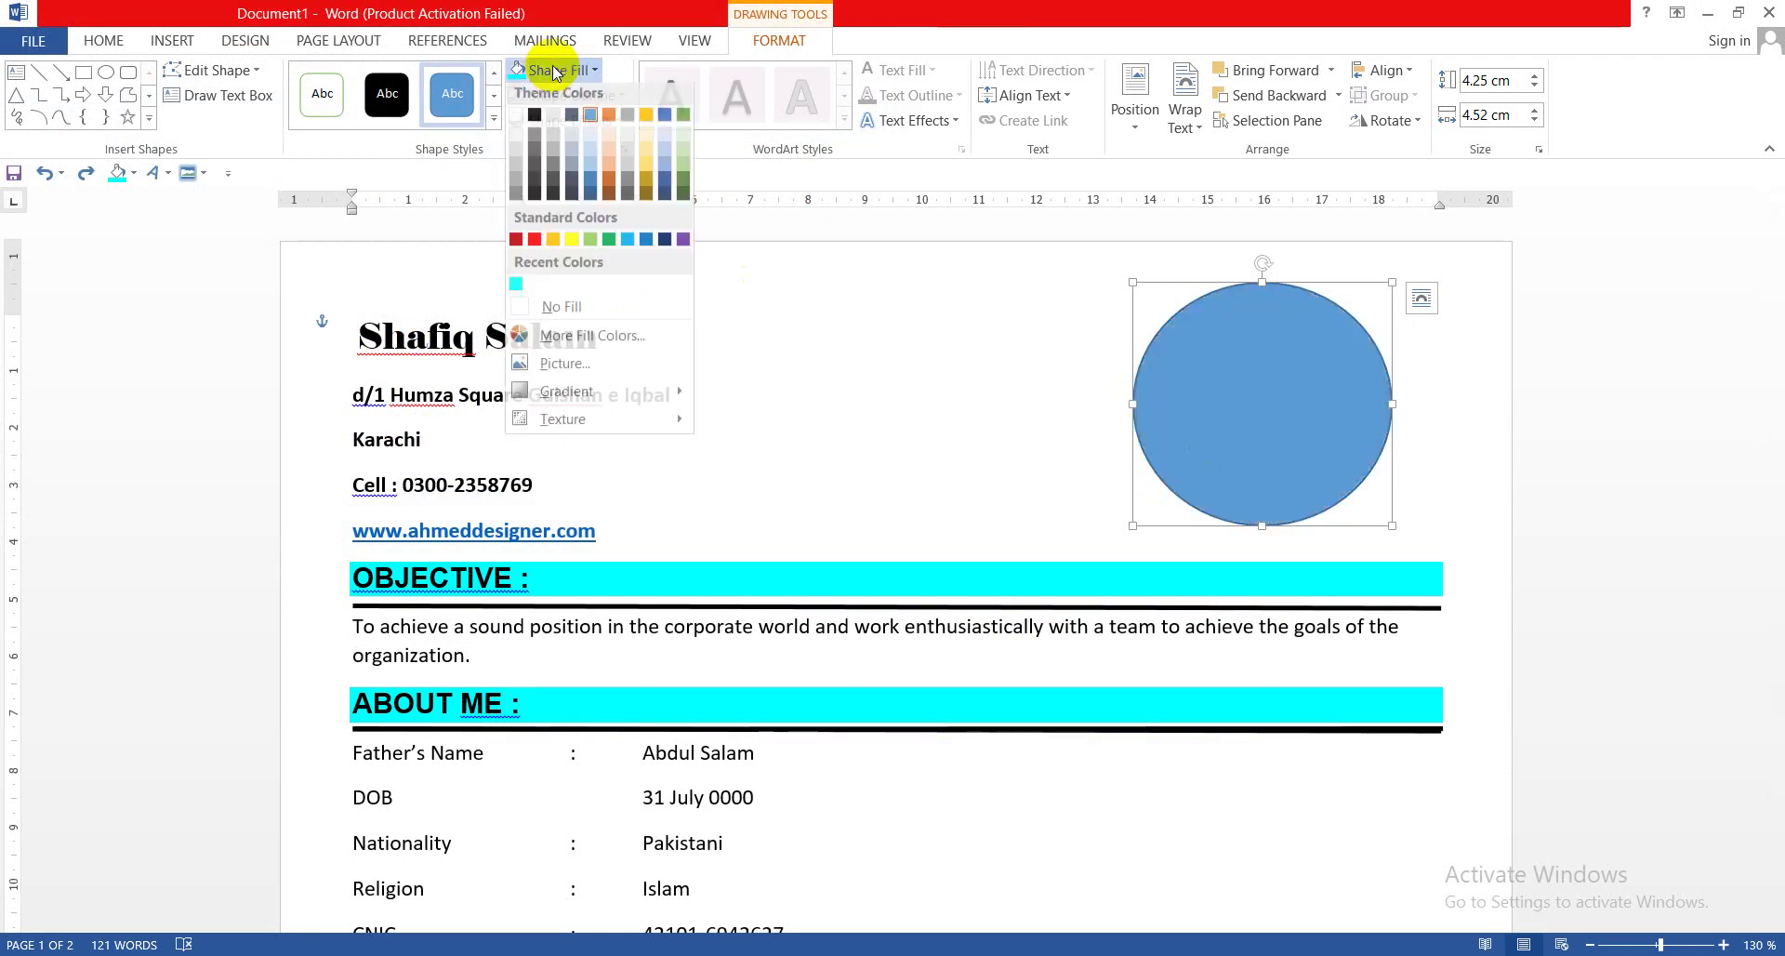
left_click(555, 364)
left_click(988, 349)
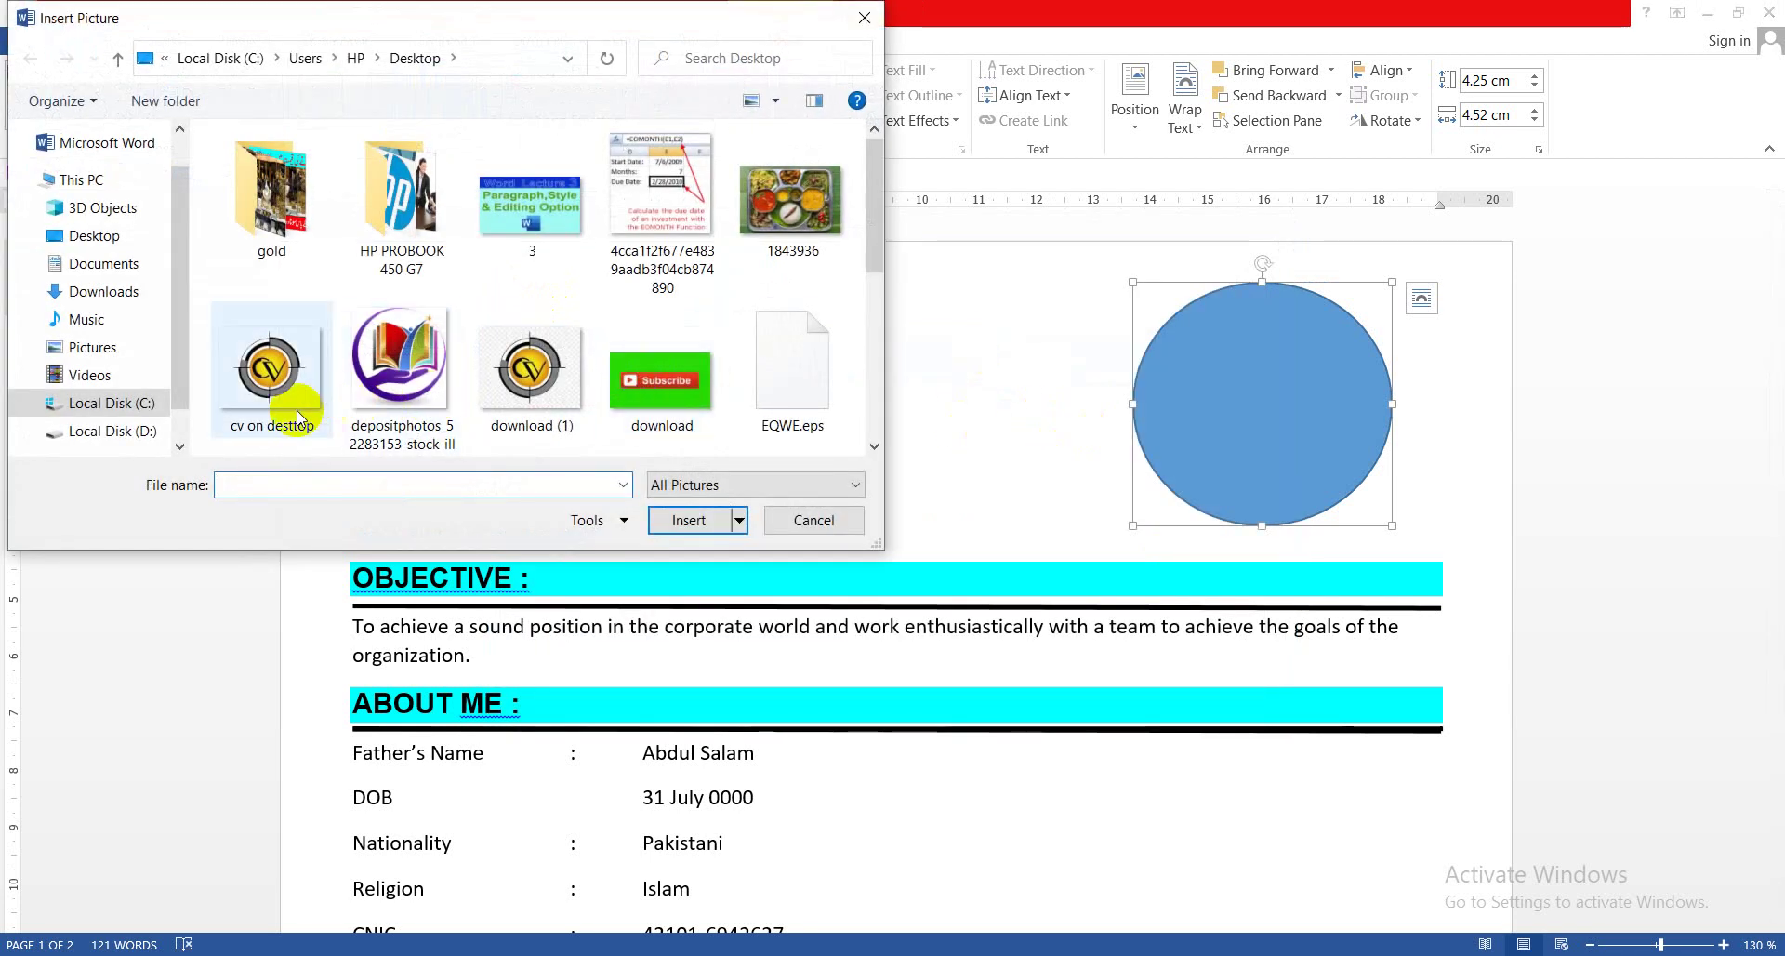
left_click(291, 412)
left_click(662, 520)
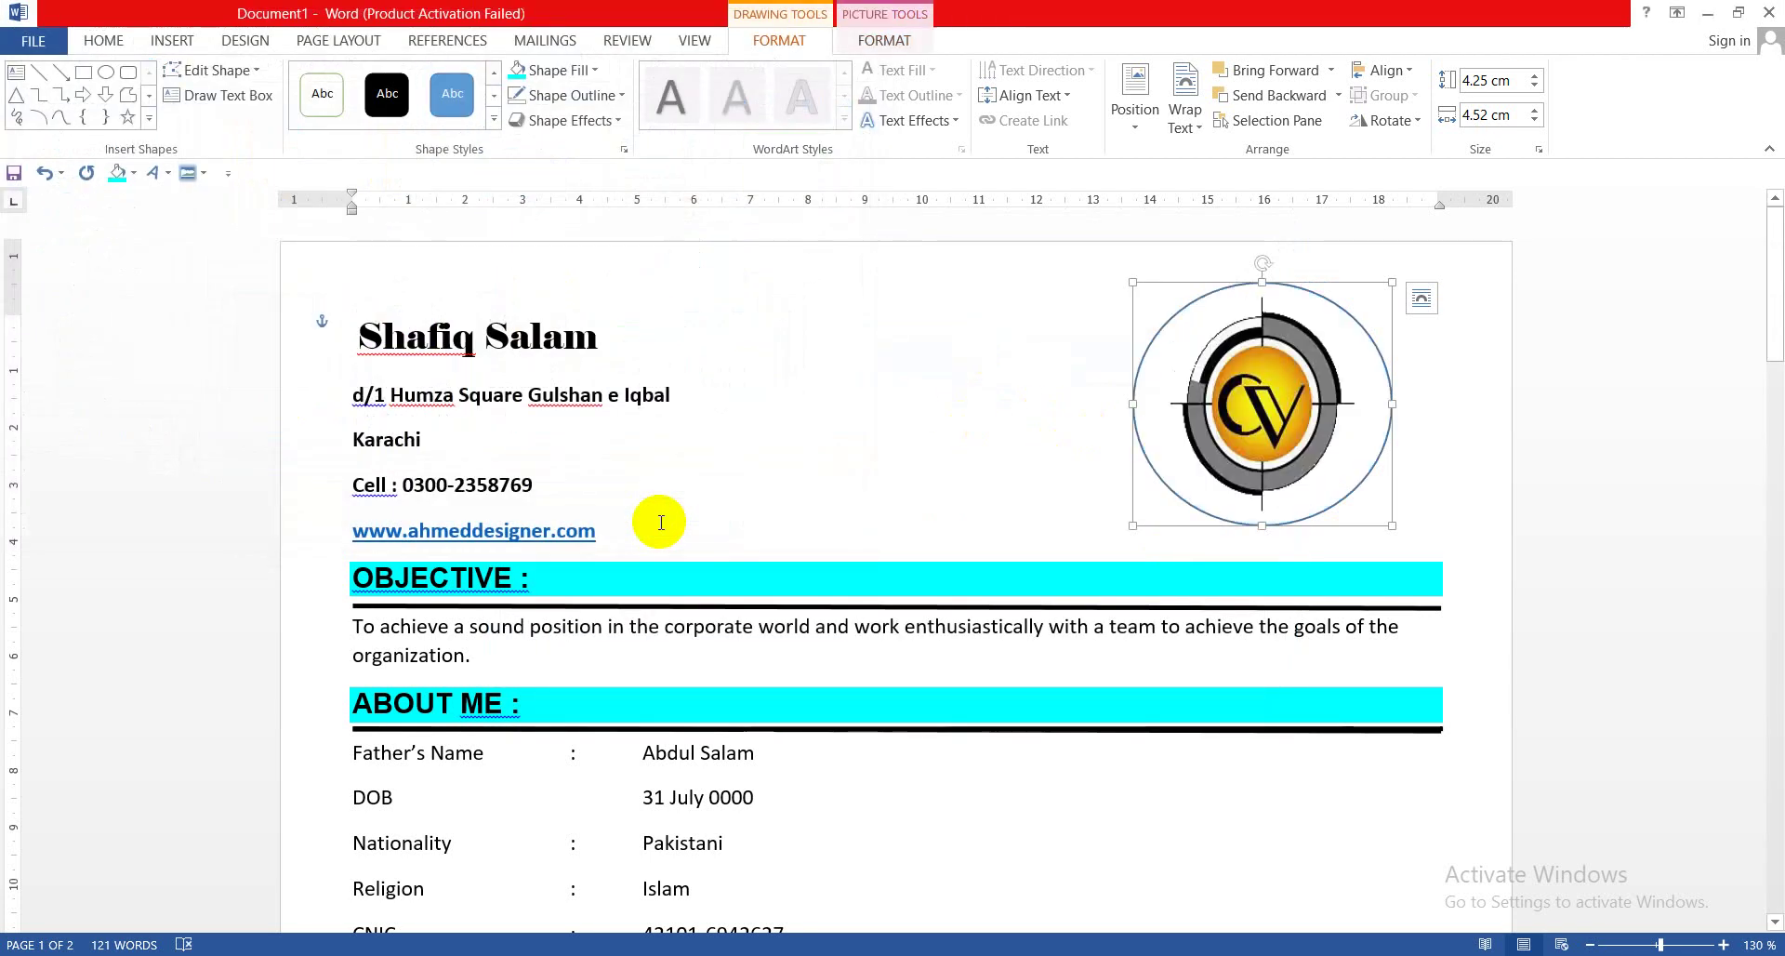
left_click(1149, 414)
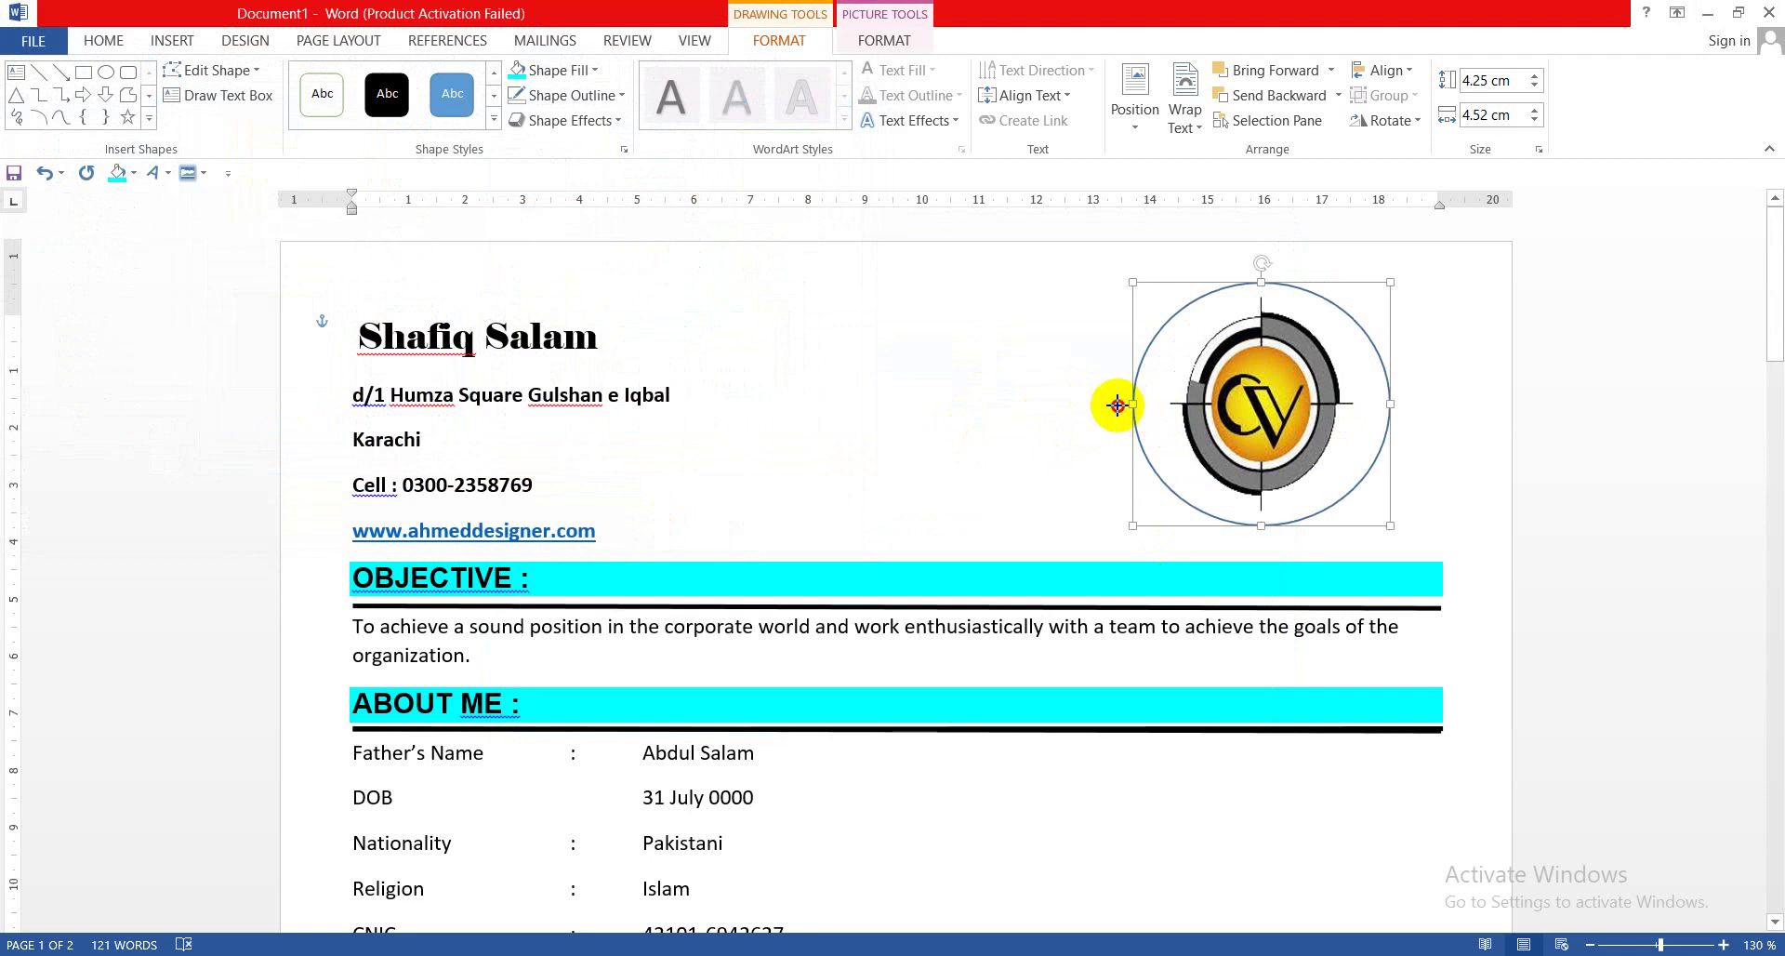
left_click_drag(1136, 407, 1079, 400)
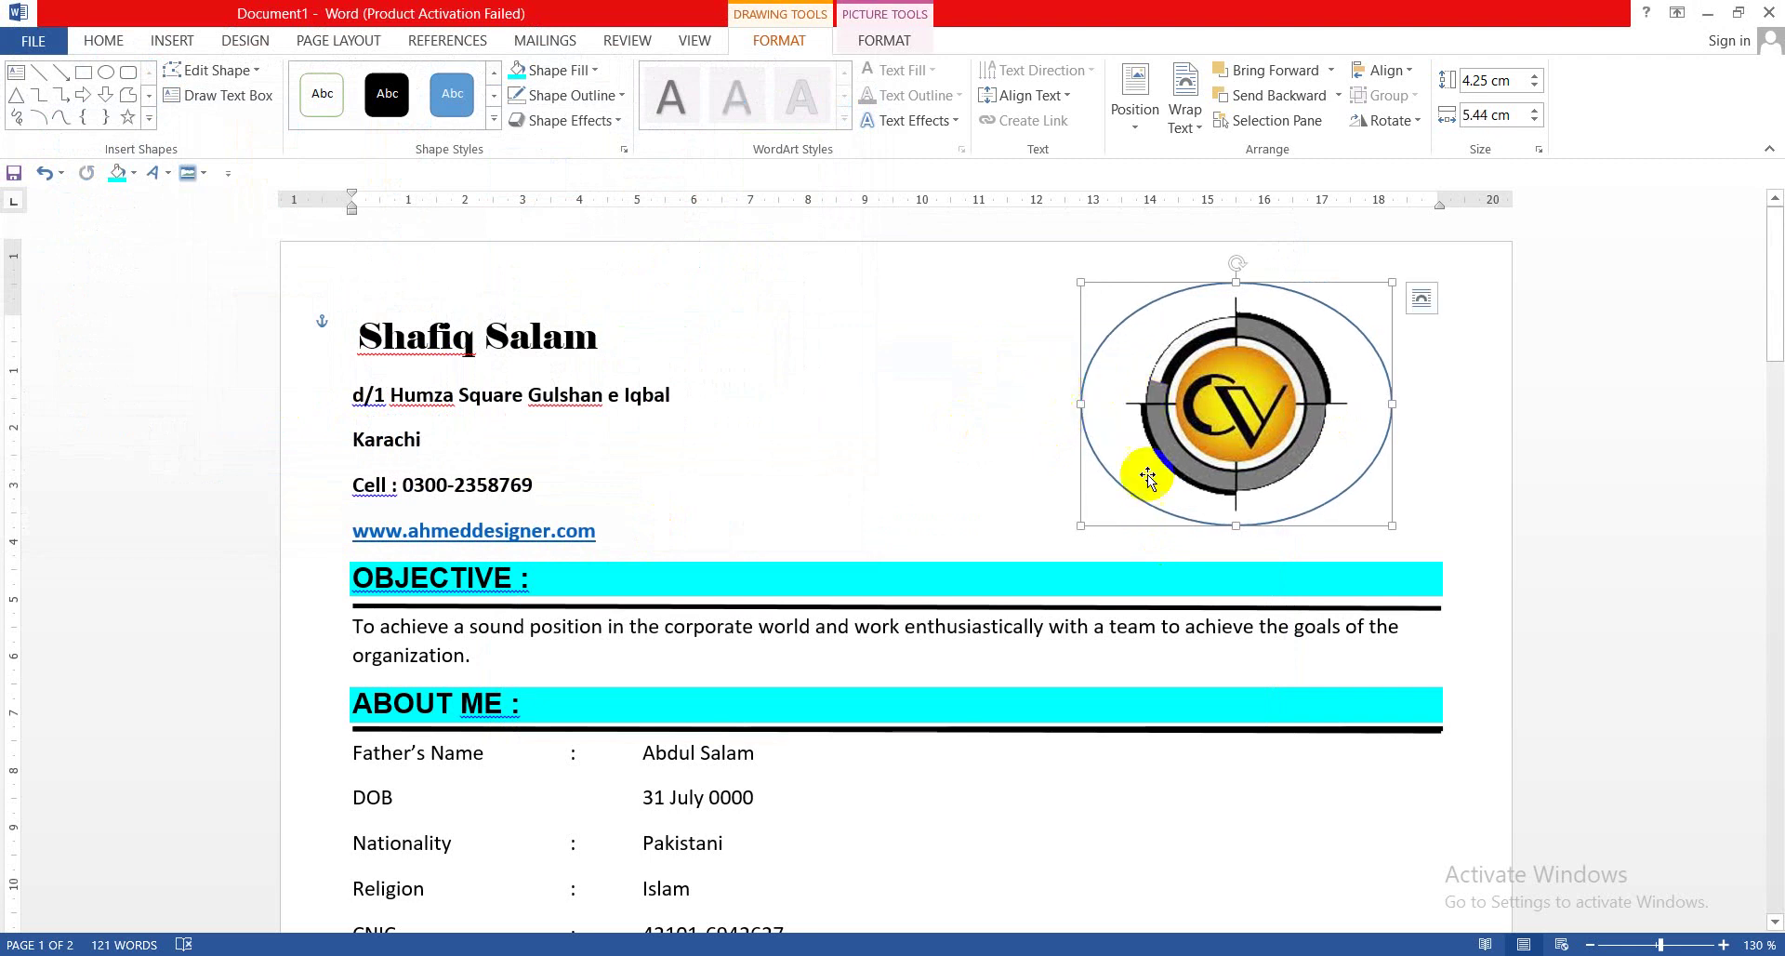
left_click_drag(1239, 528, 1240, 512)
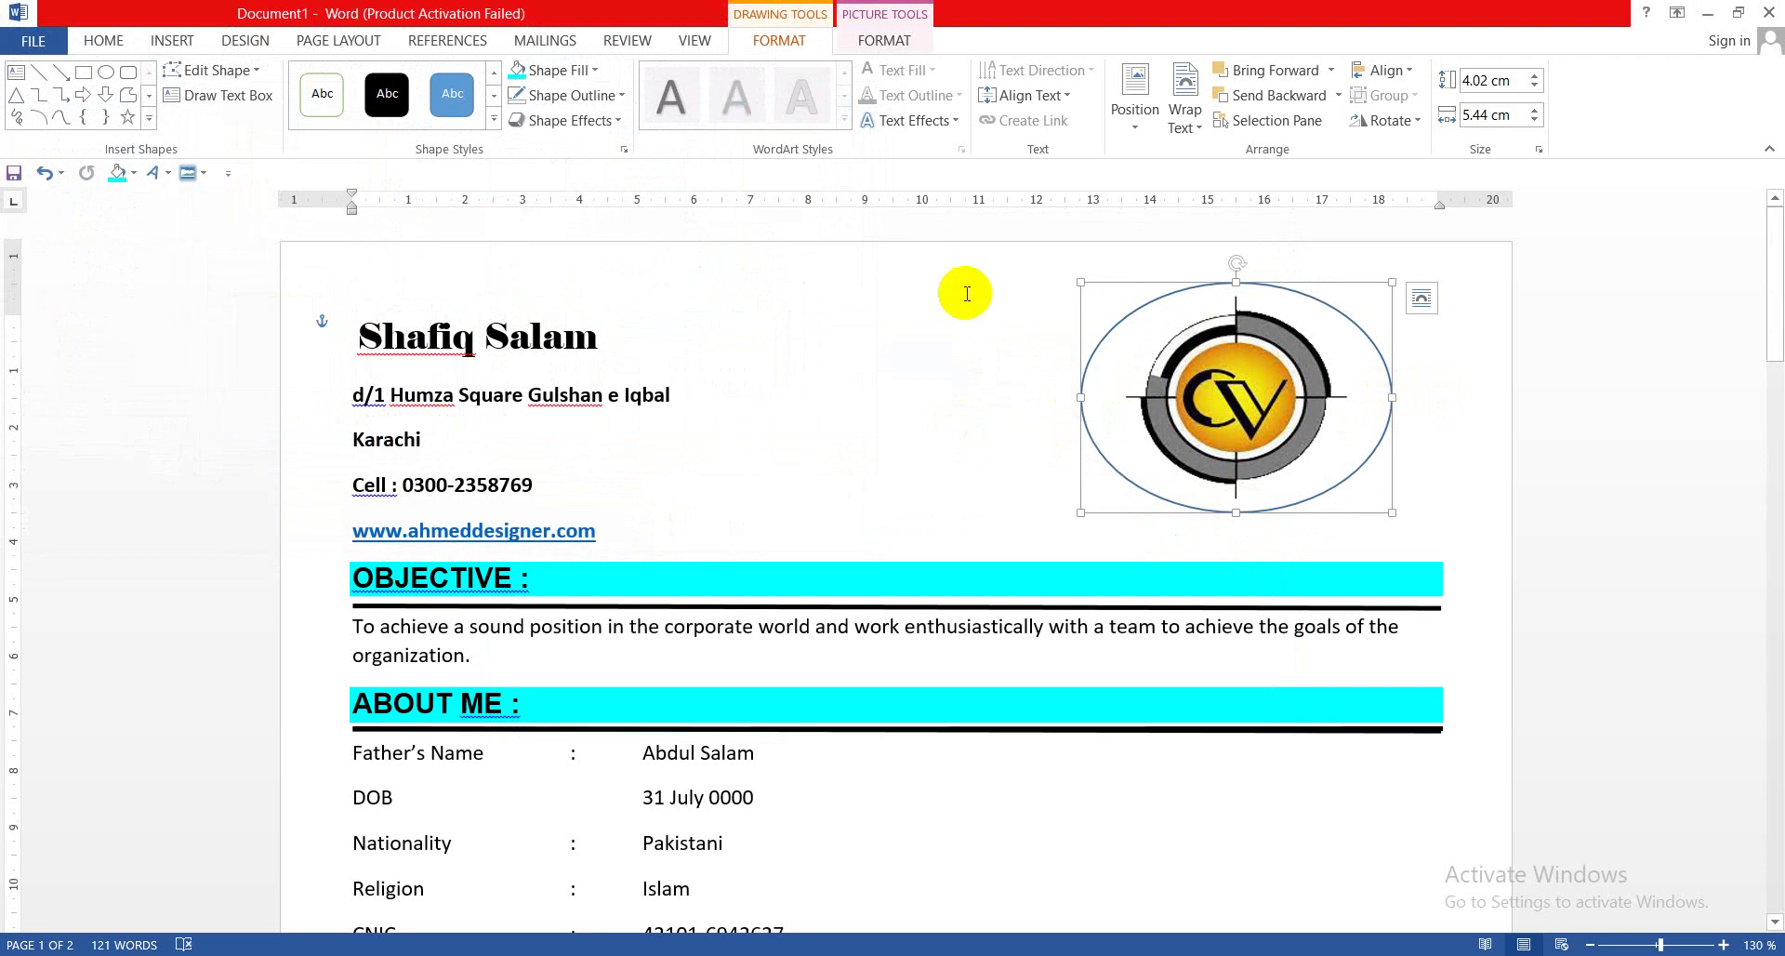
Remove the outline from the logo shape with No Outline
left_click(617, 97)
left_click(583, 348)
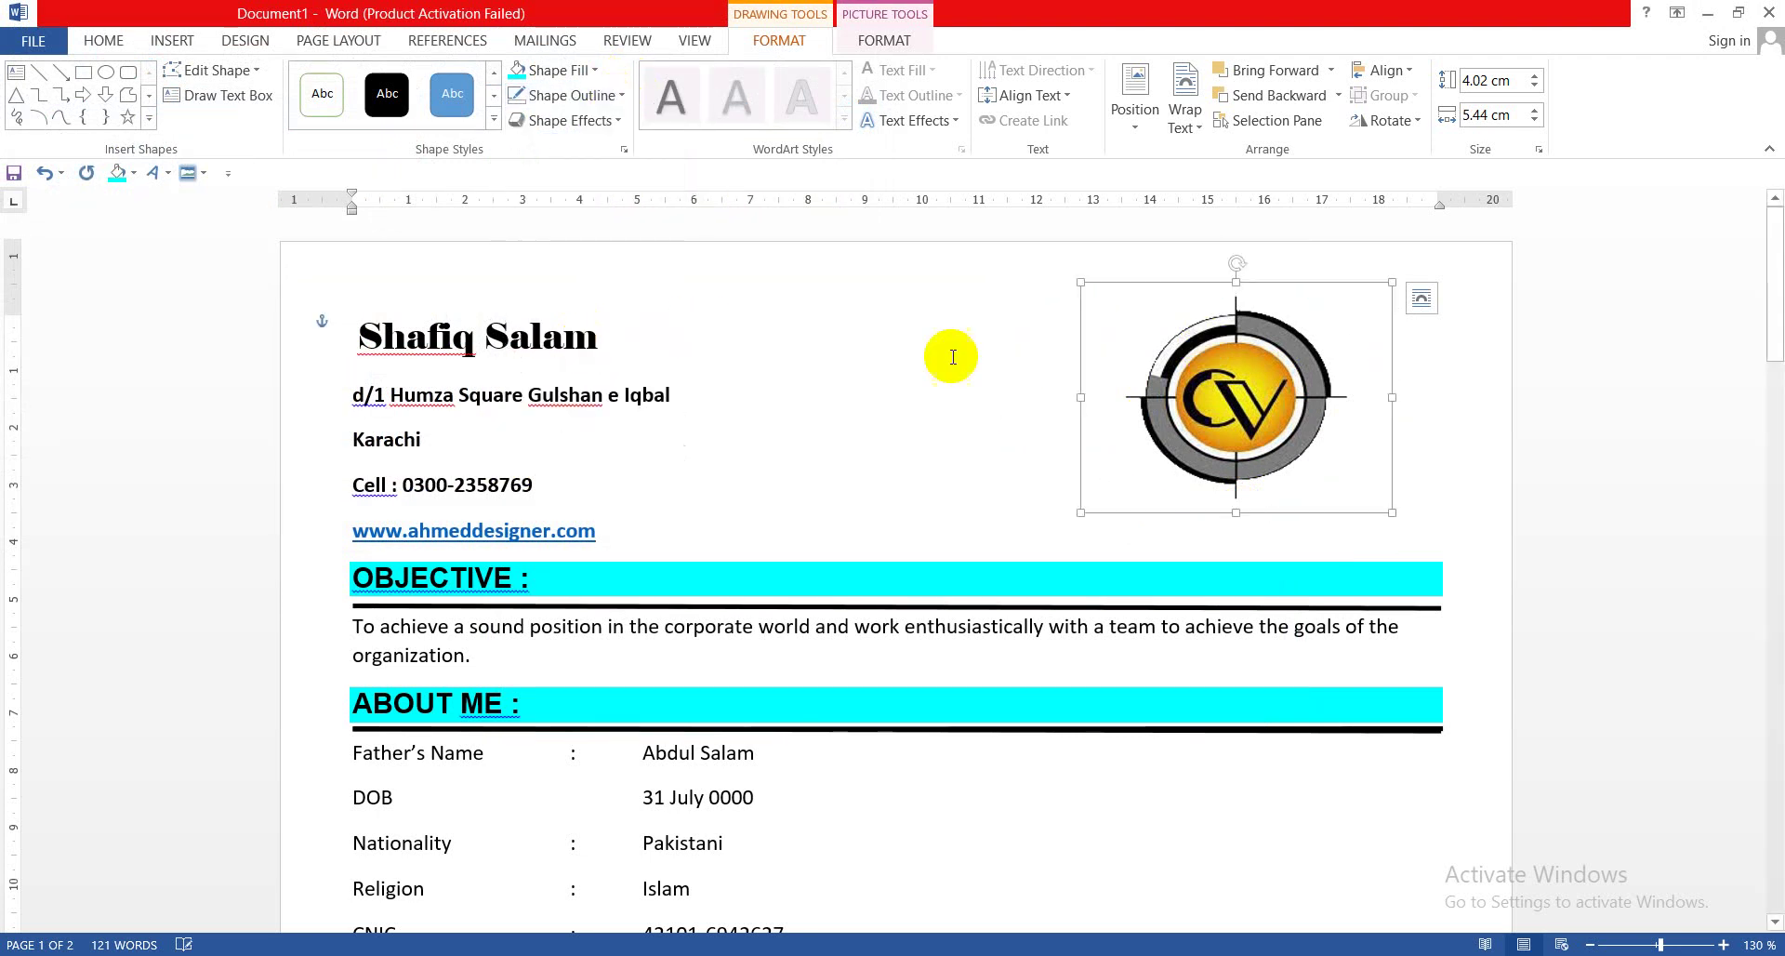
left_click(966, 366)
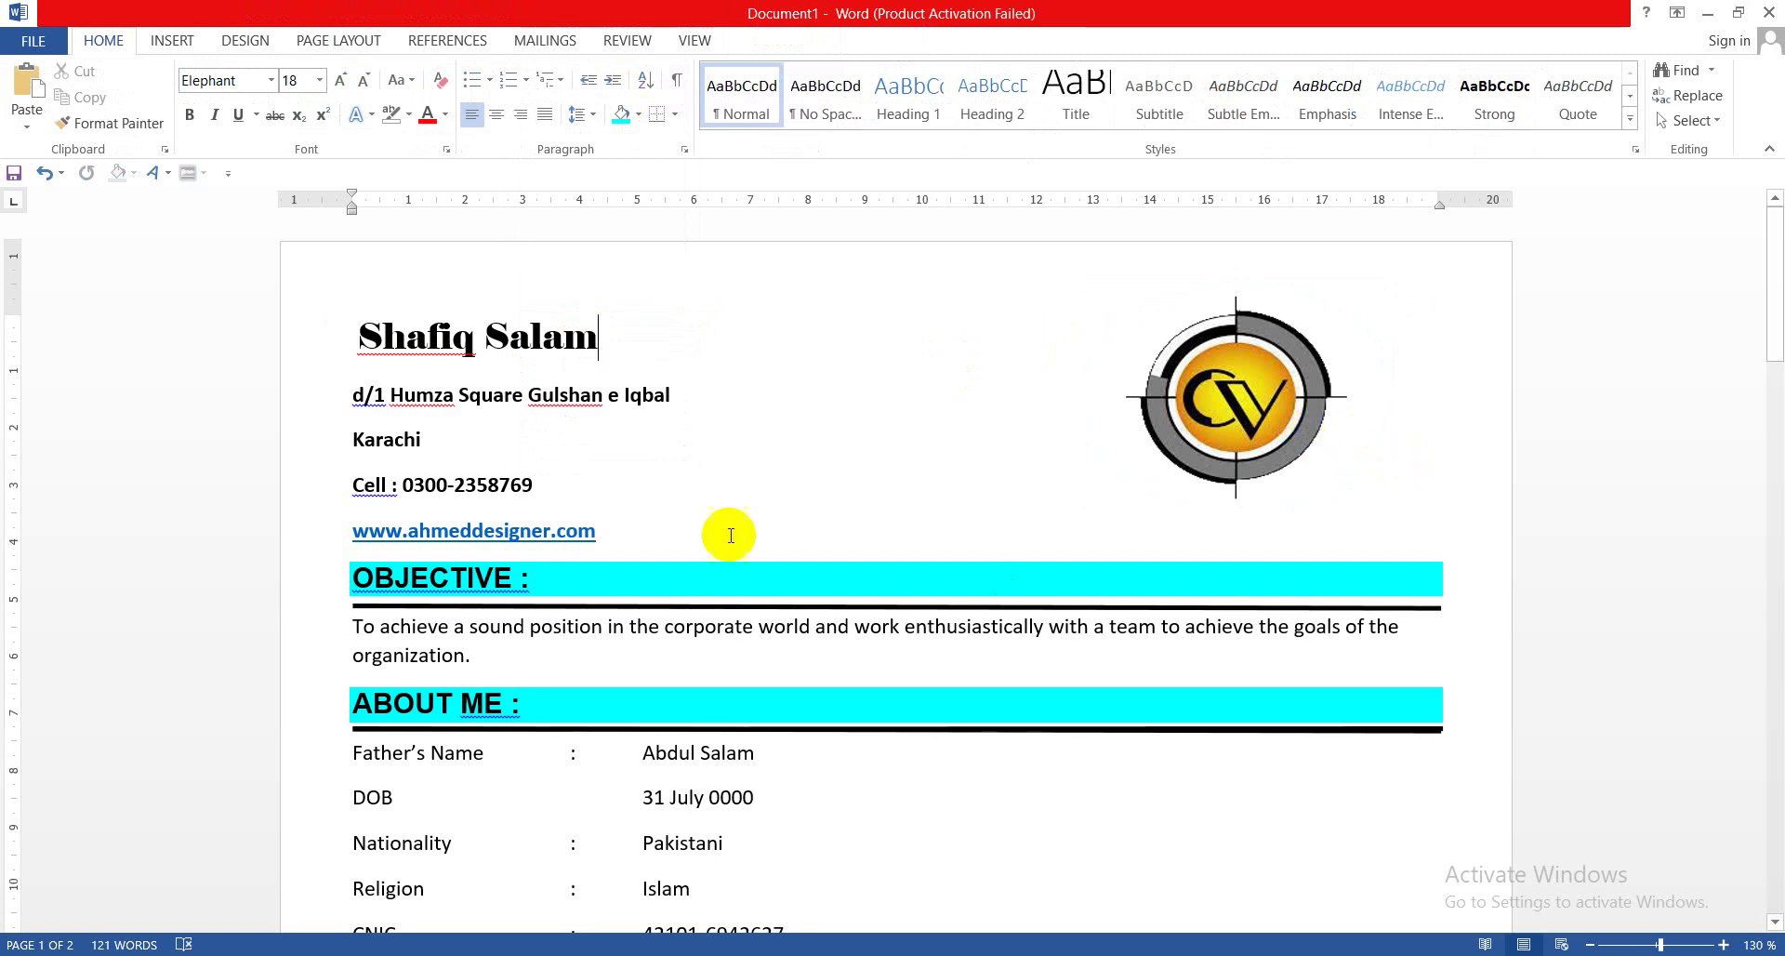
double_click(640, 390)
left_click_drag(595, 340, 403, 324)
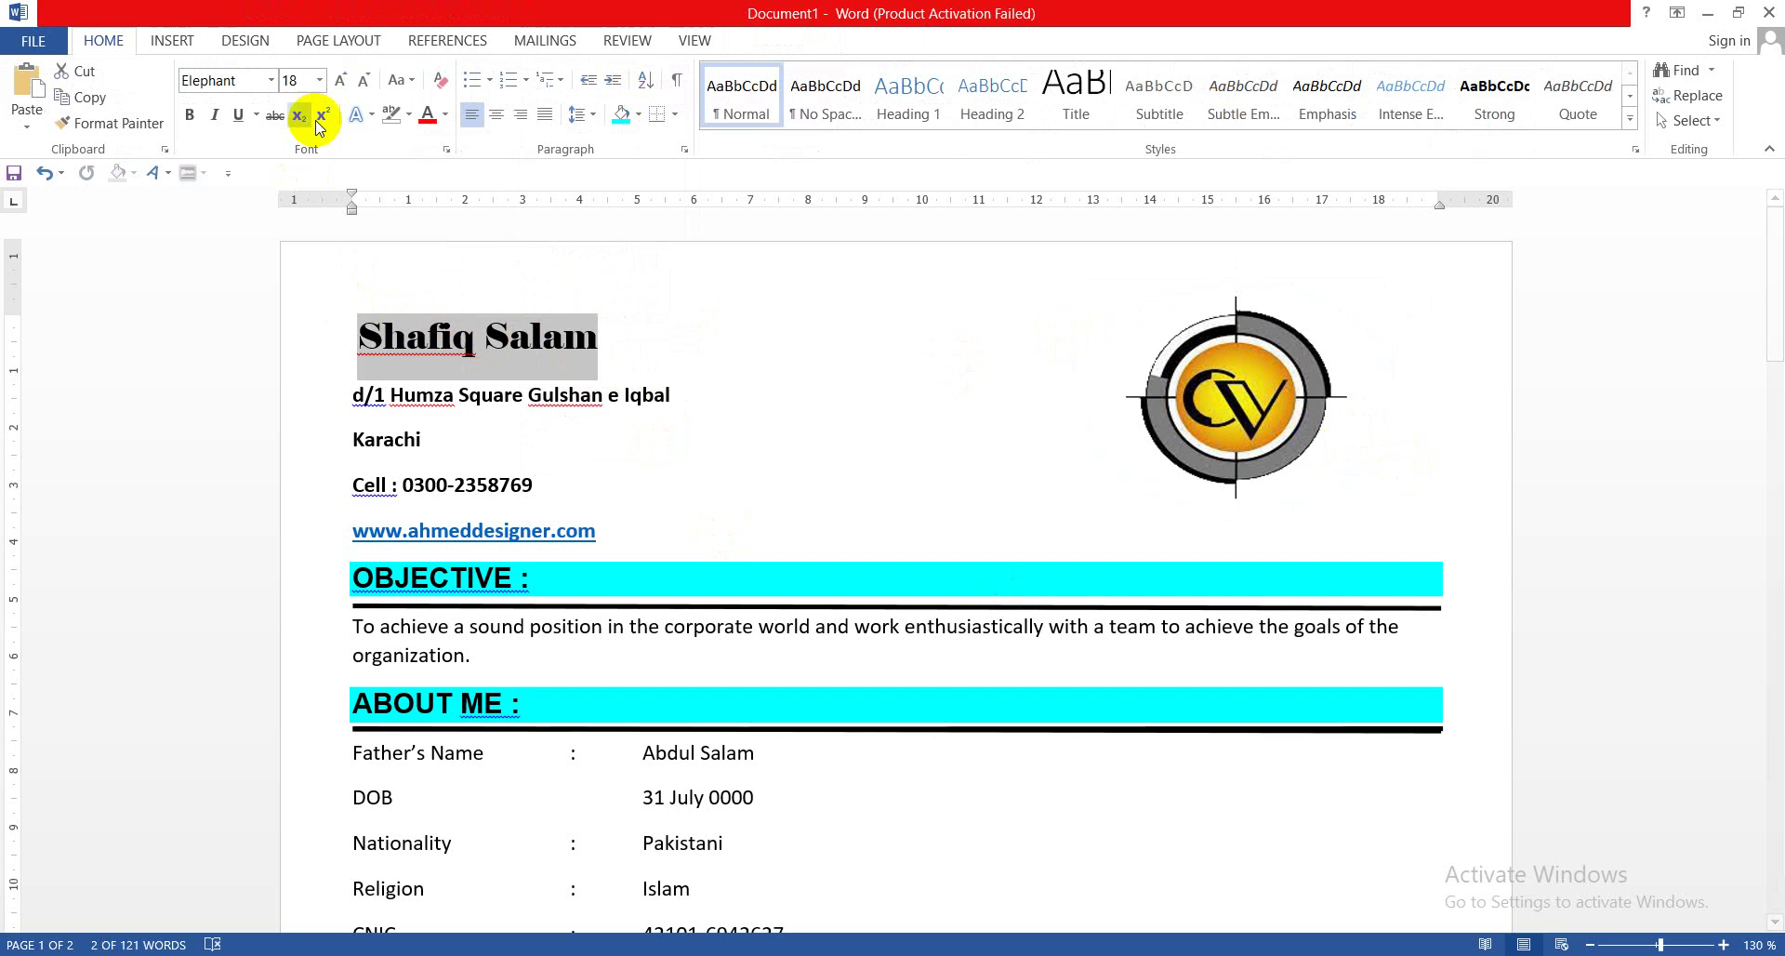
left_click(341, 84)
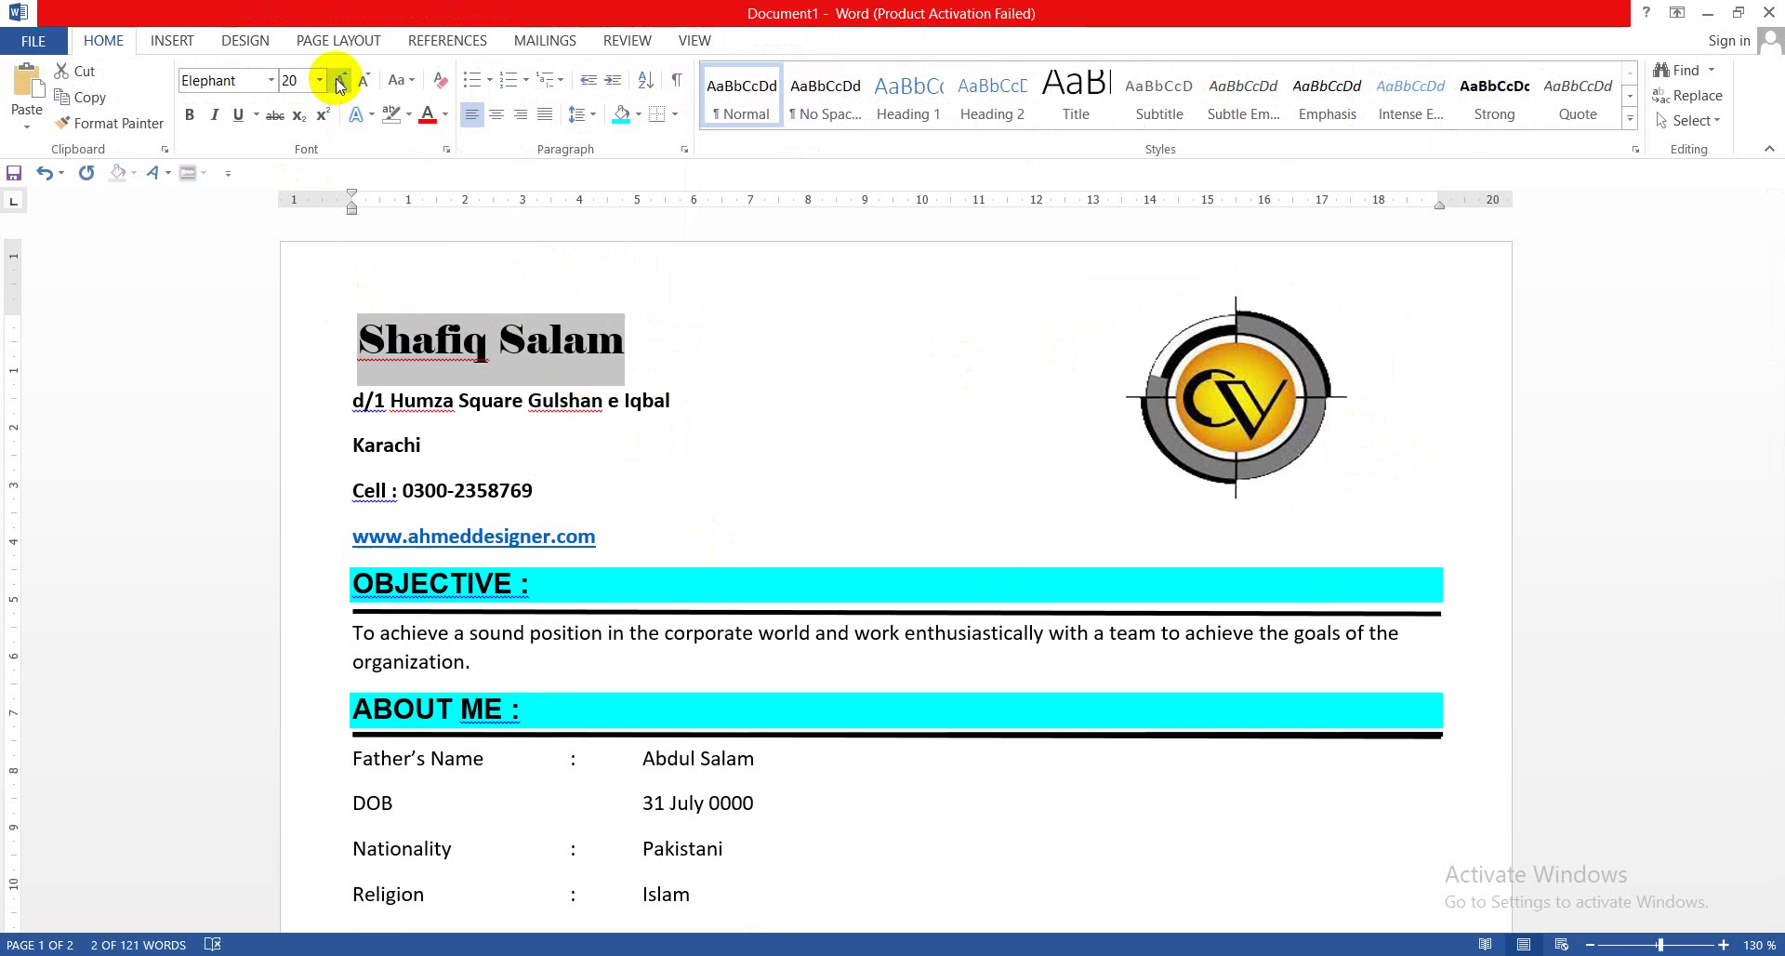
left_click(677, 483)
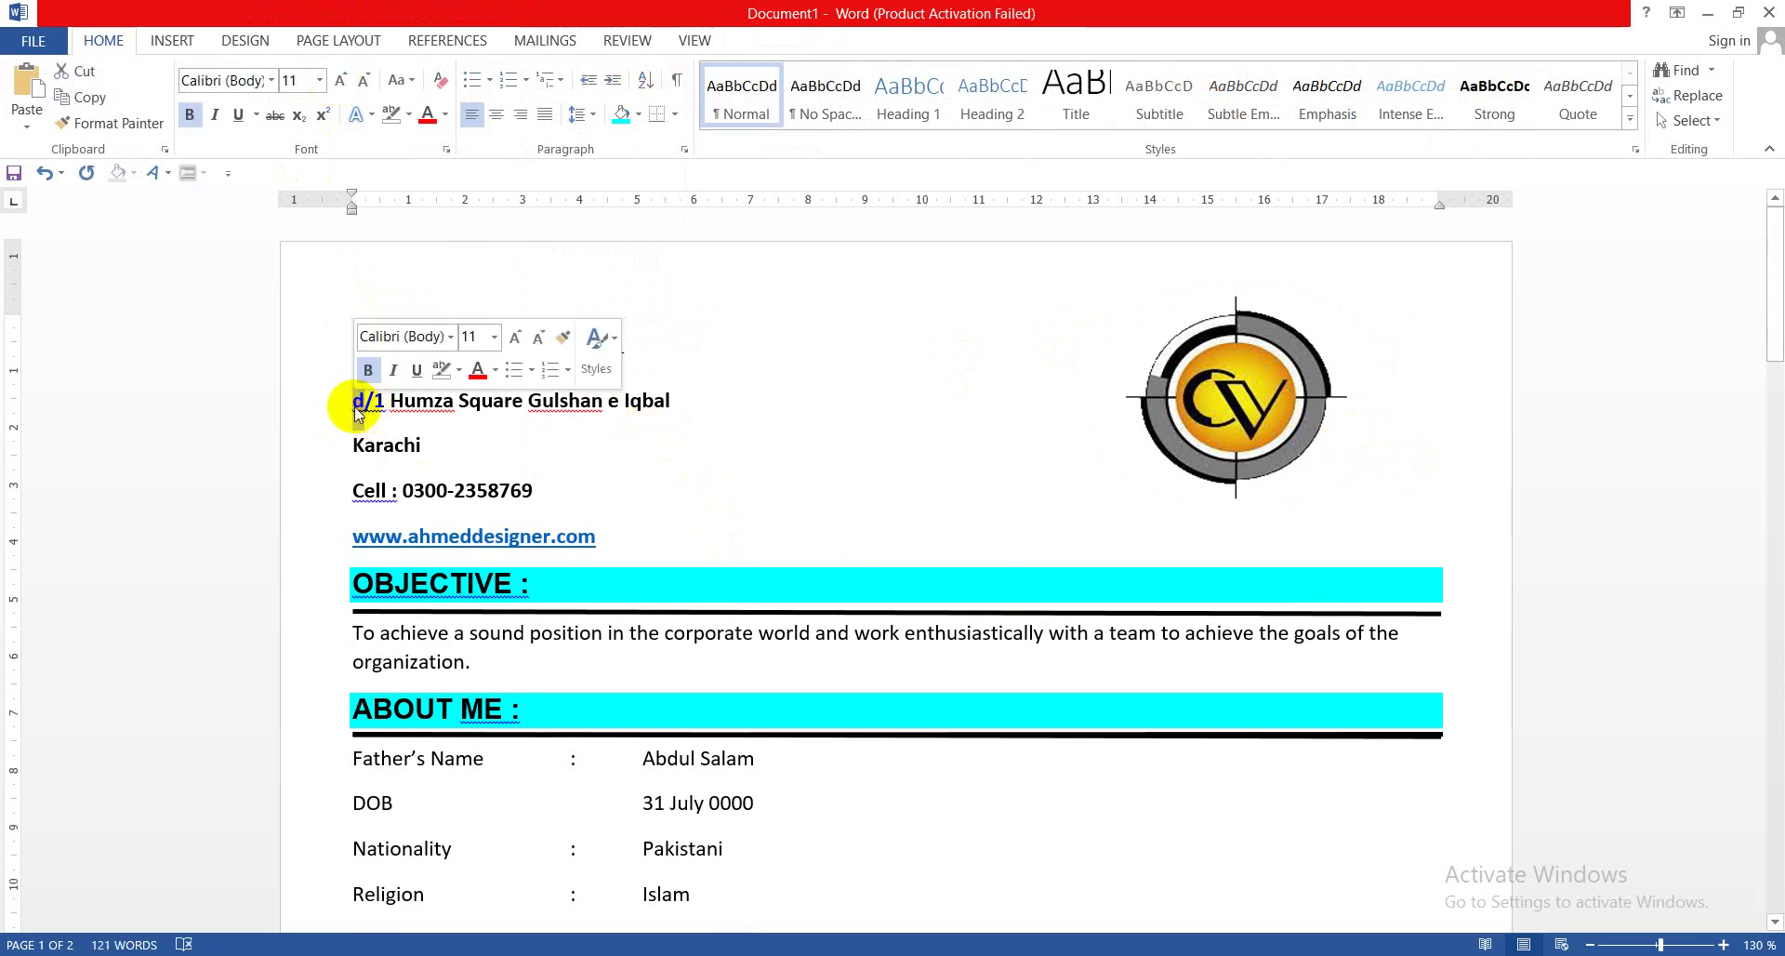
type("D")
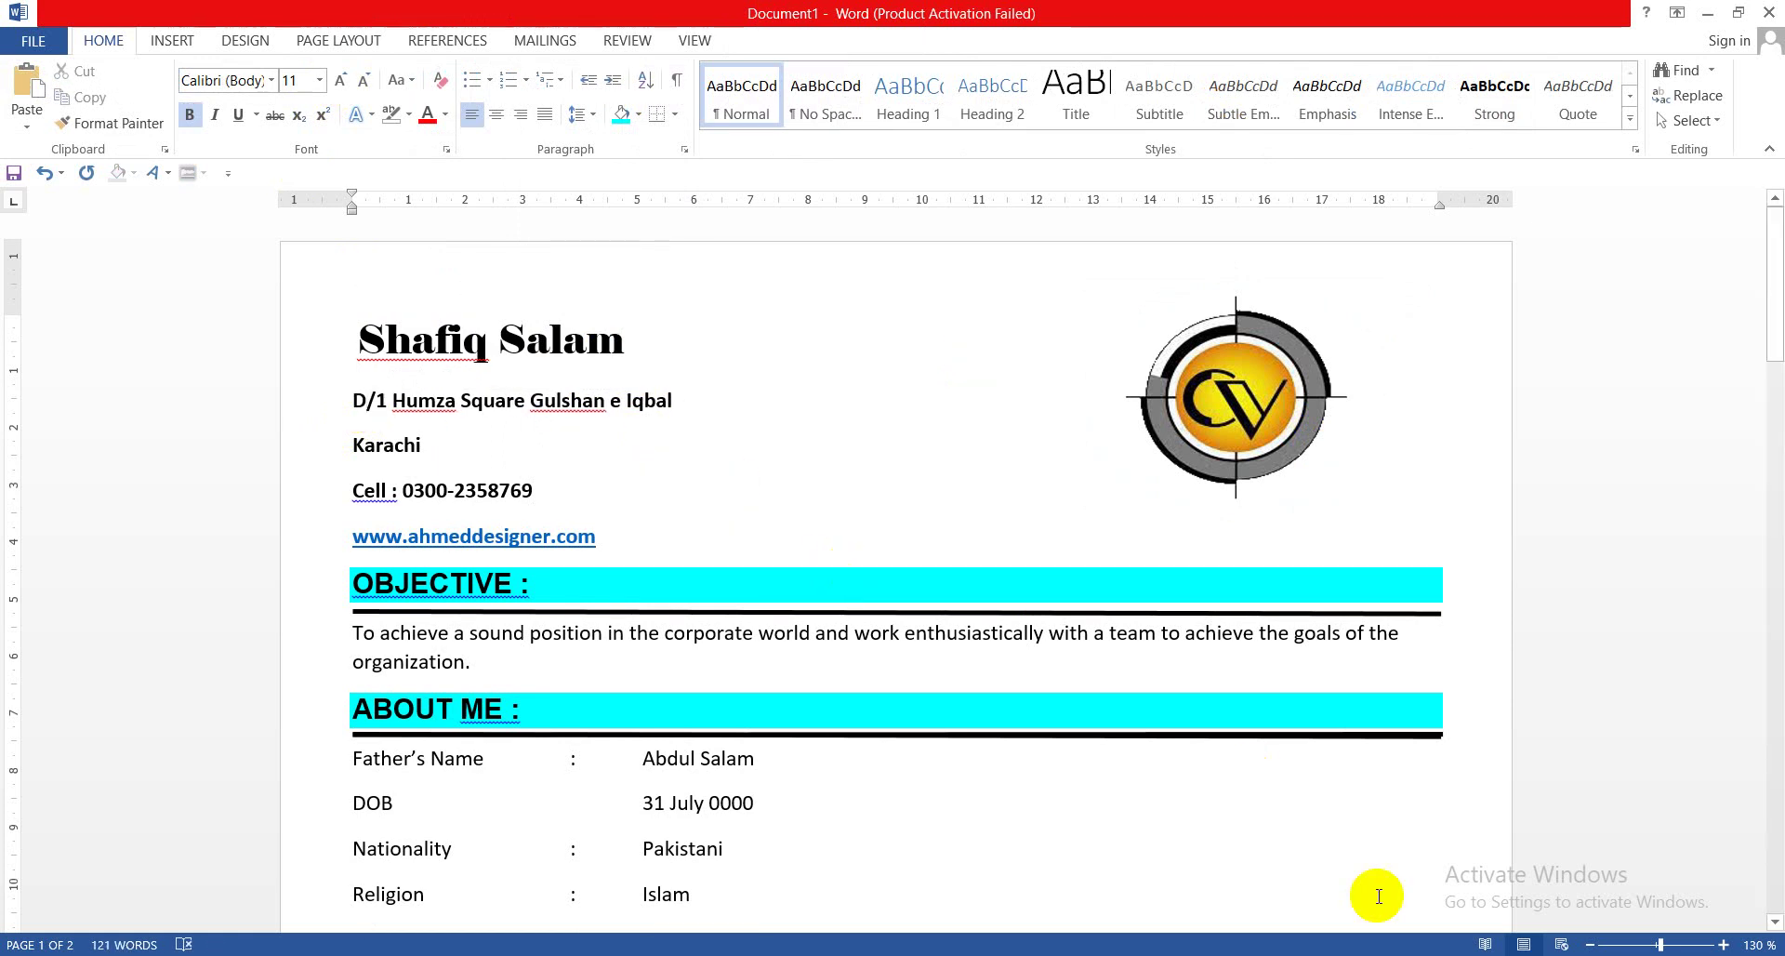
left_click(1592, 944)
Zoom the CV page out to 60%, then back in to 70%
left_click(1592, 945)
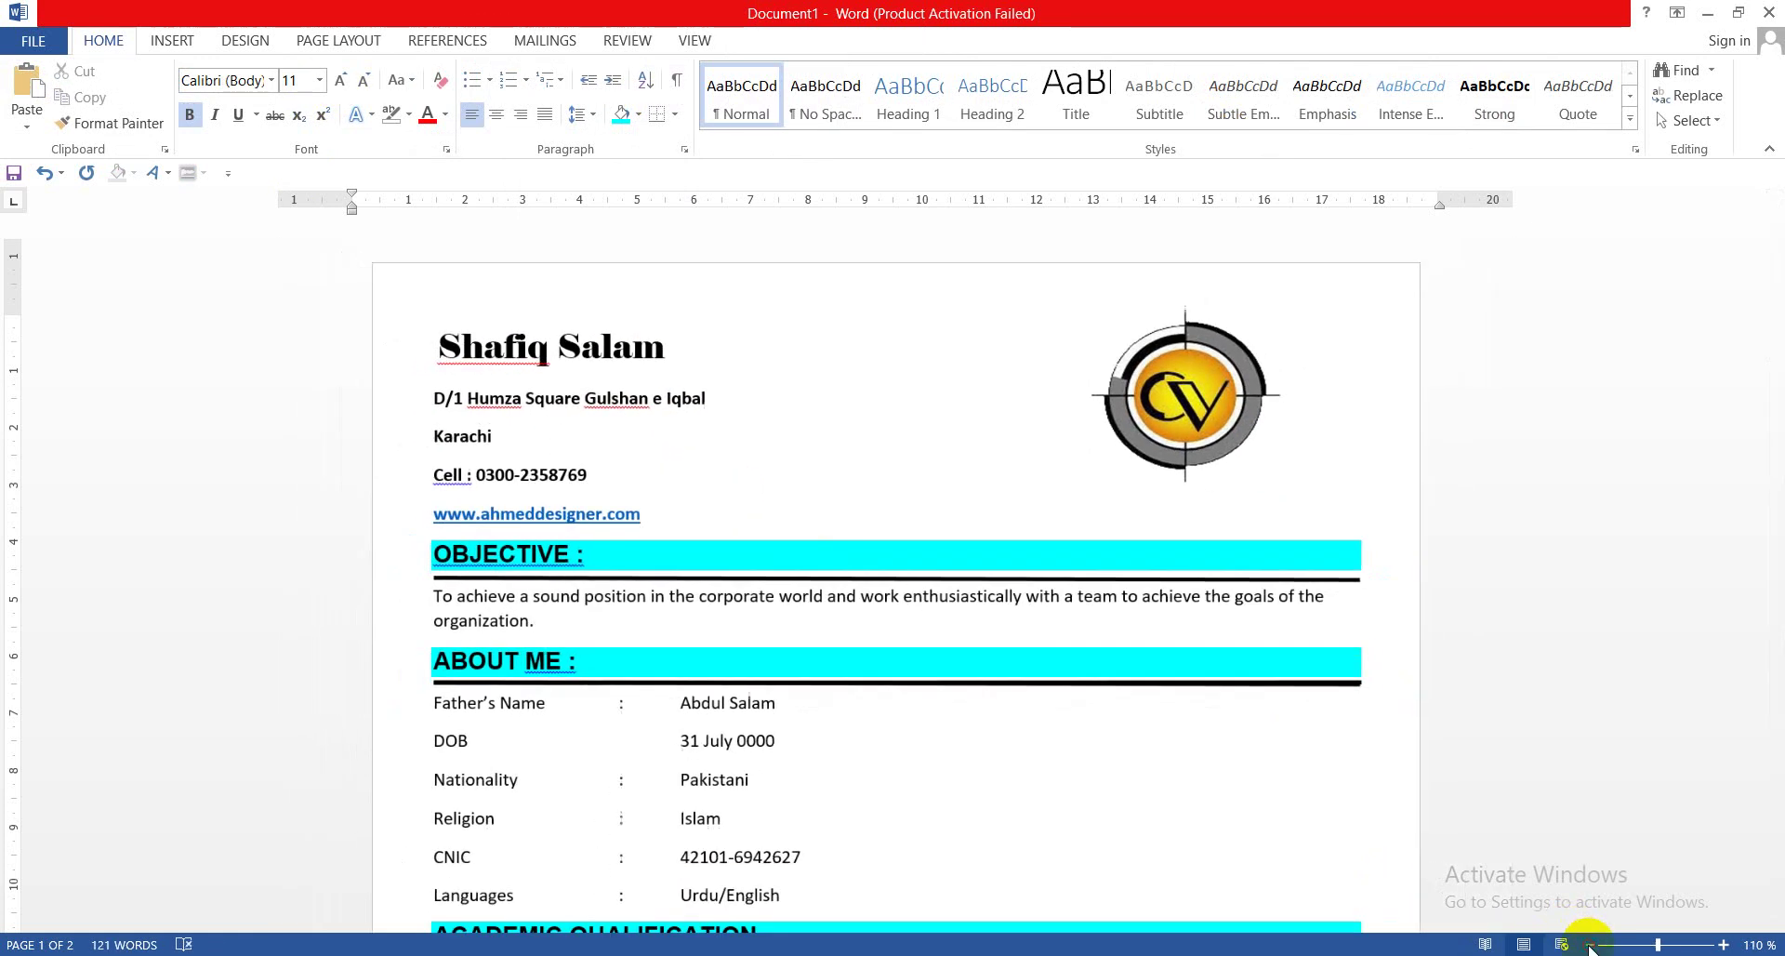
left_click(1592, 945)
left_click(1592, 945)
left_click(1591, 945)
left_click(1592, 945)
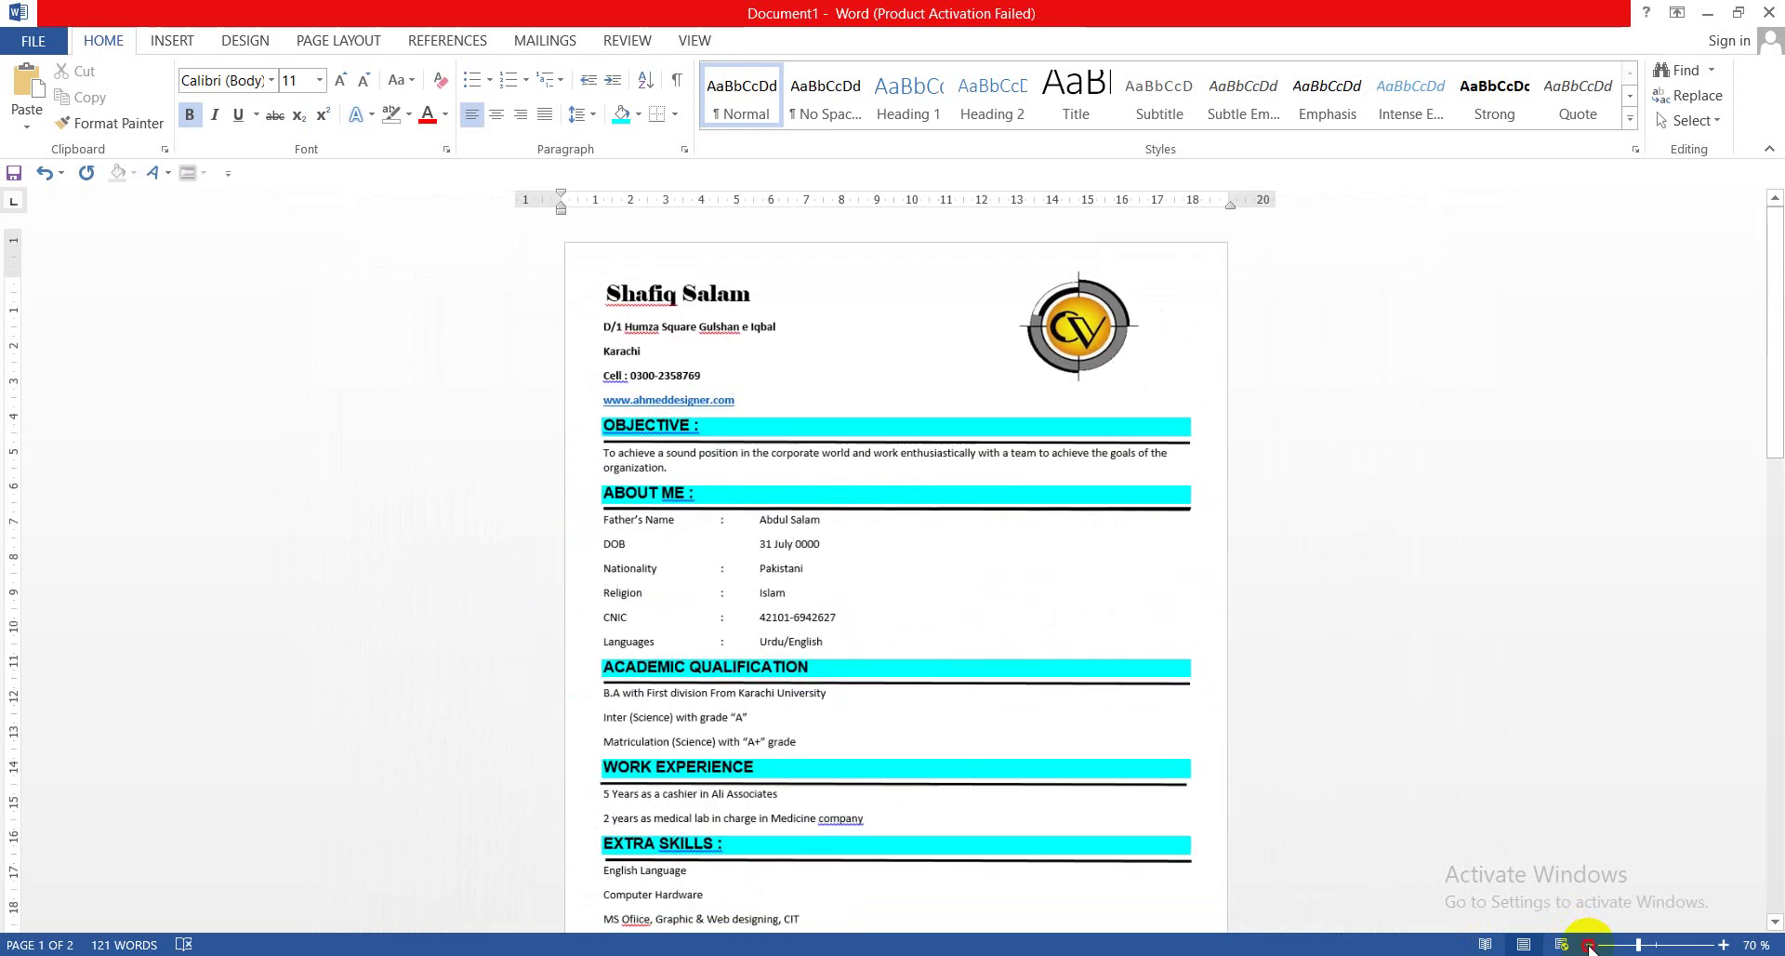
left_click(1592, 945)
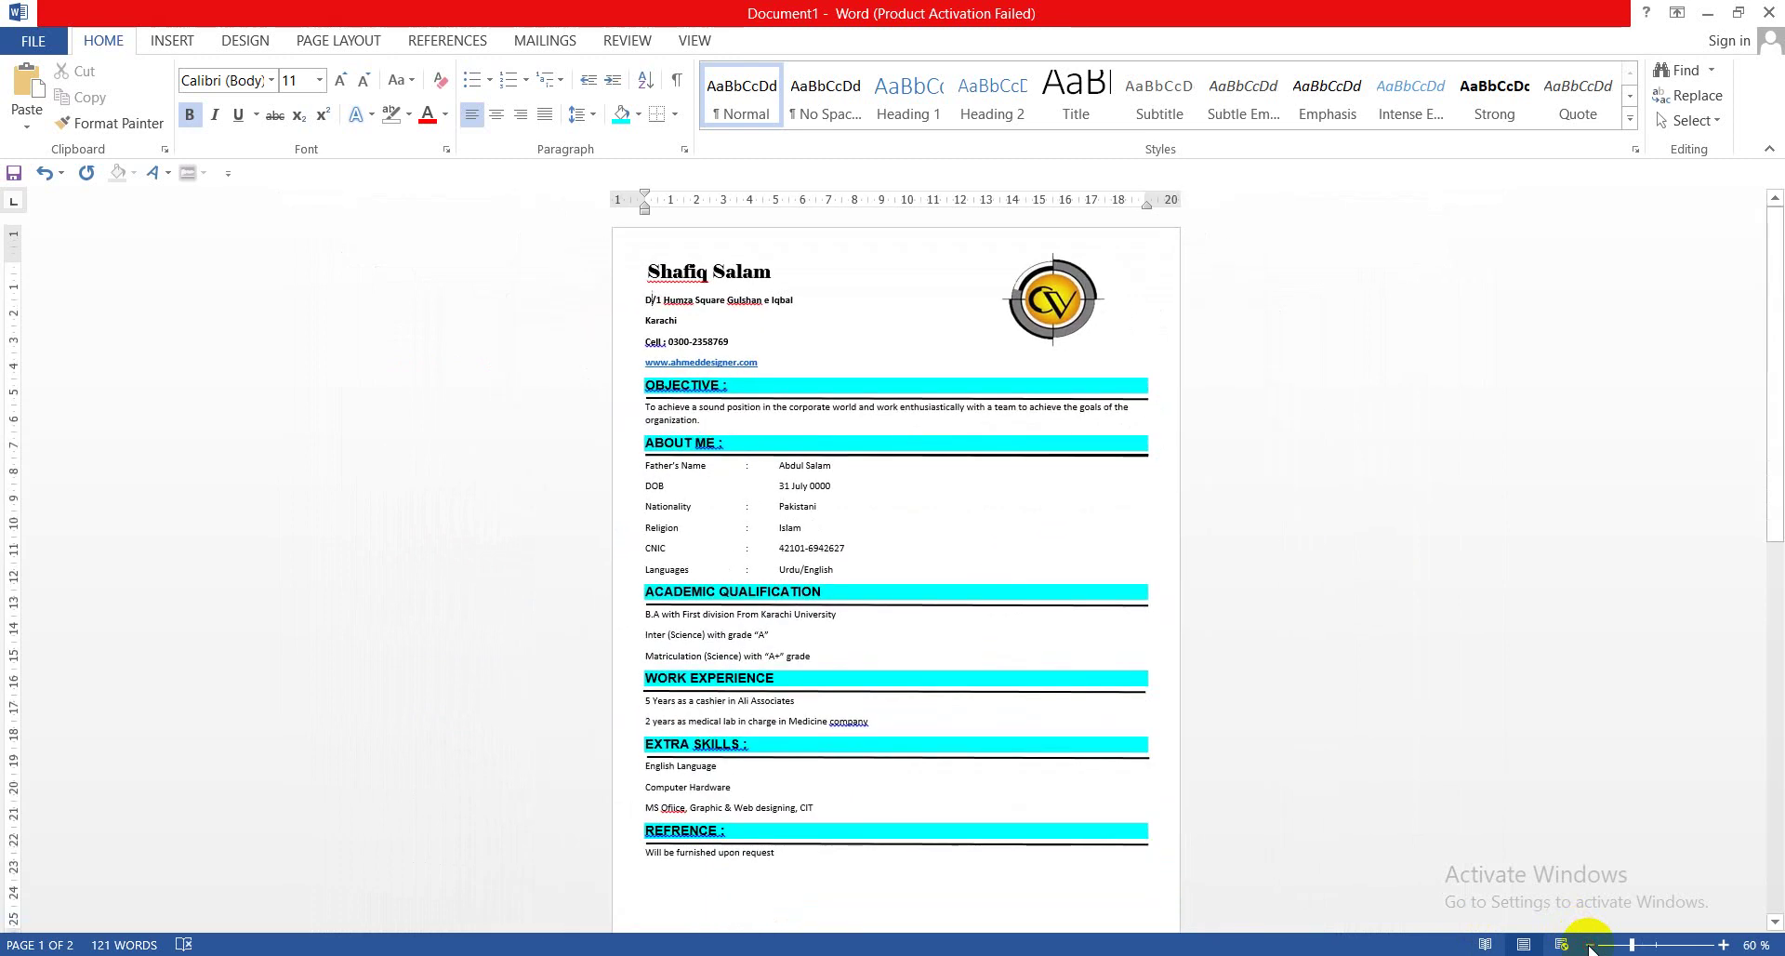
left_click(1730, 946)
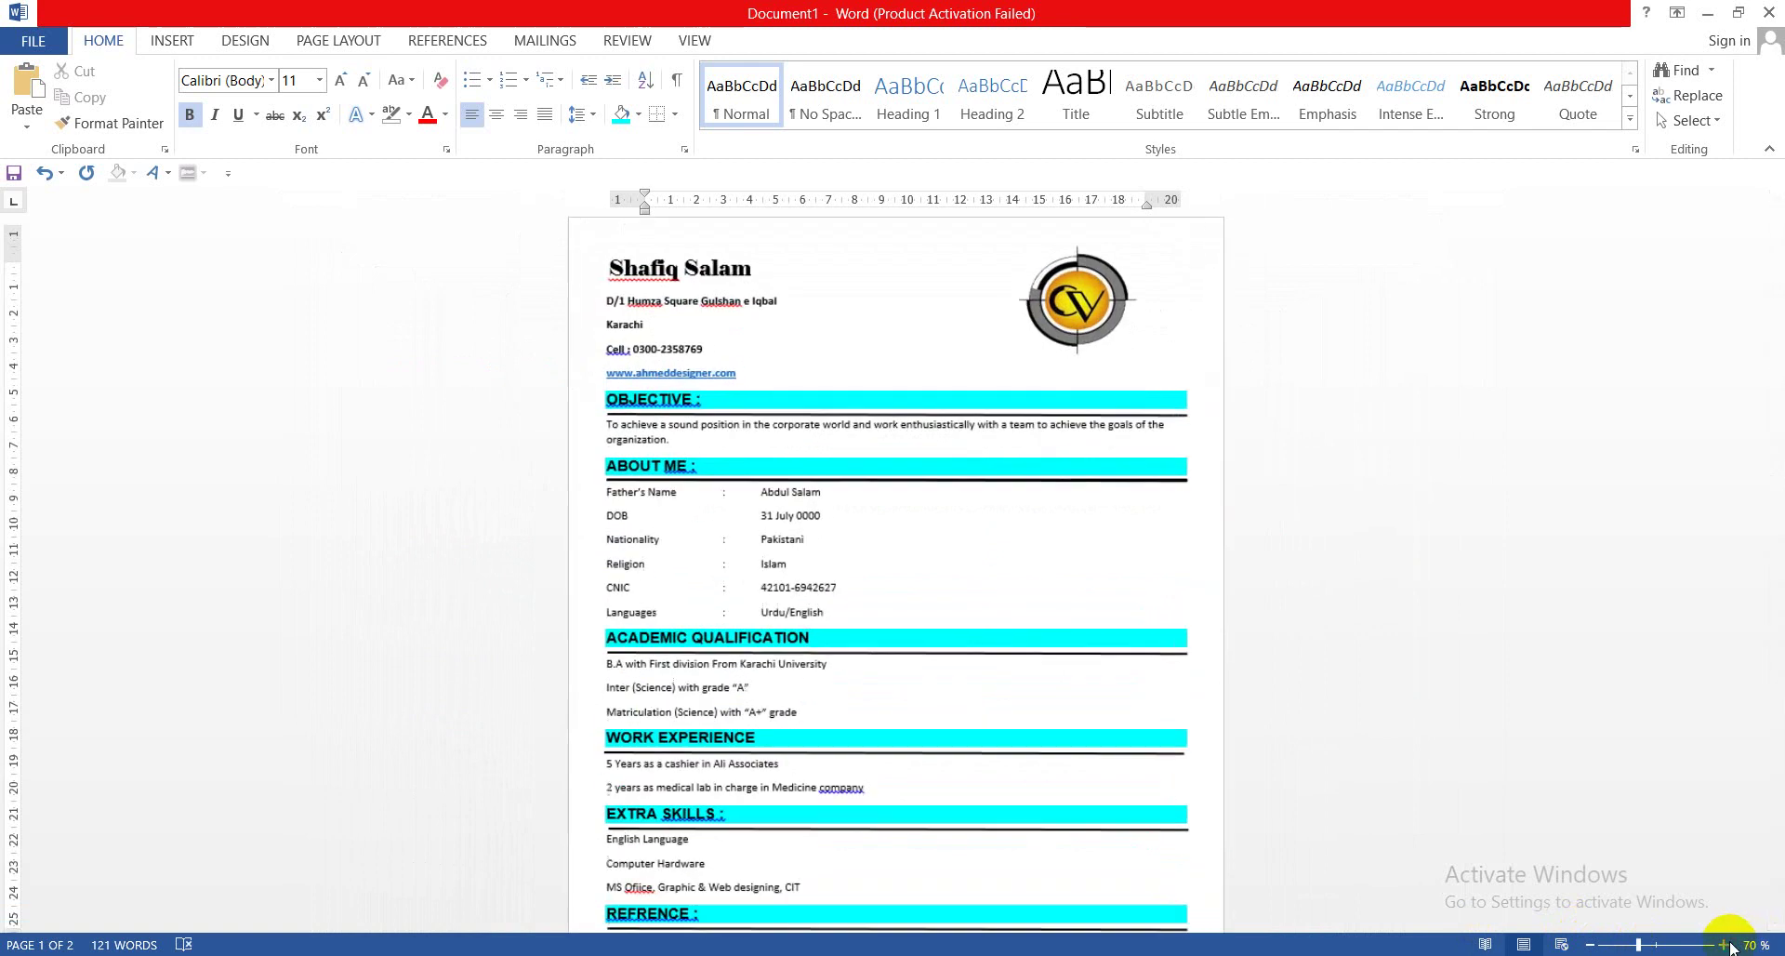